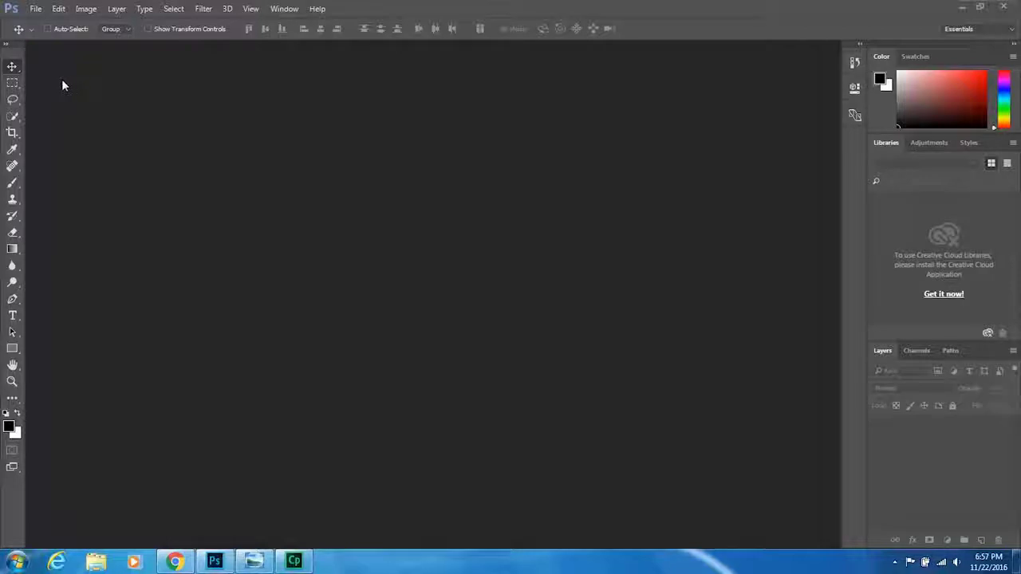
Step: Start a new document and name it "My Poster"
{"action": "left_click", "coordinate": [35, 9]}
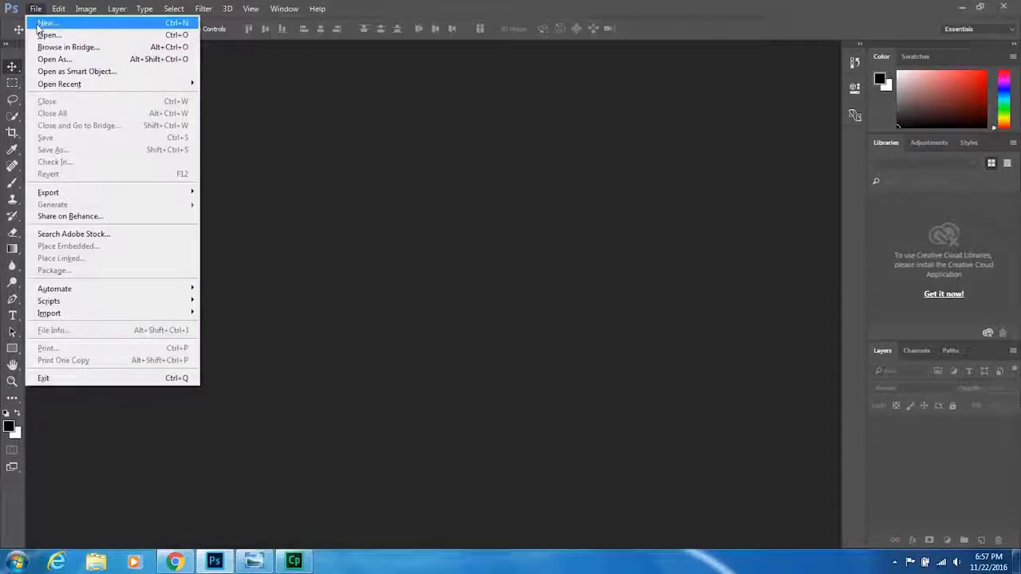
{"action": "left_click", "coordinate": [39, 24]}
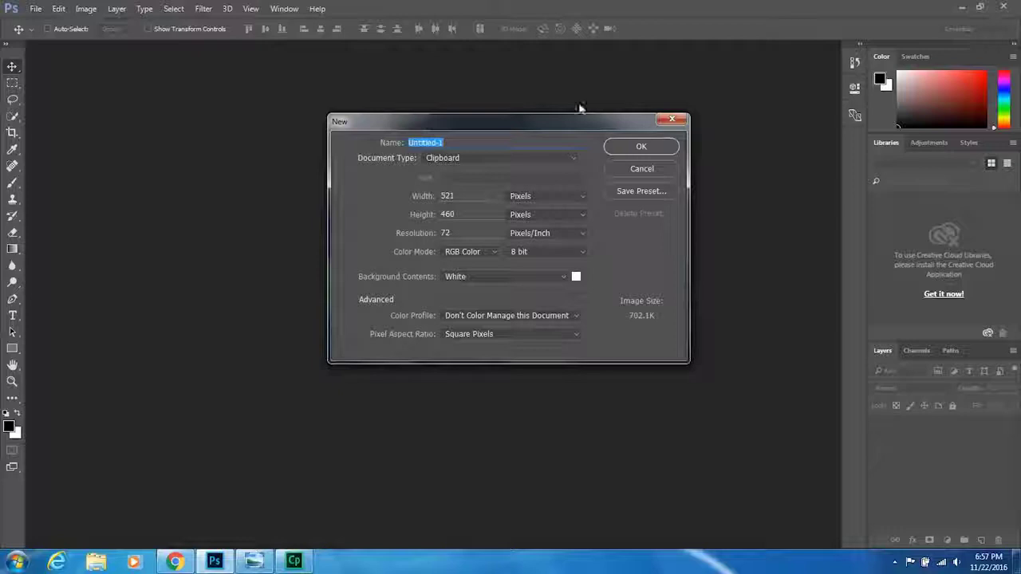
{"action": "left_click_drag", "start_coordinate": [500, 125], "coordinate": [497, 132]}
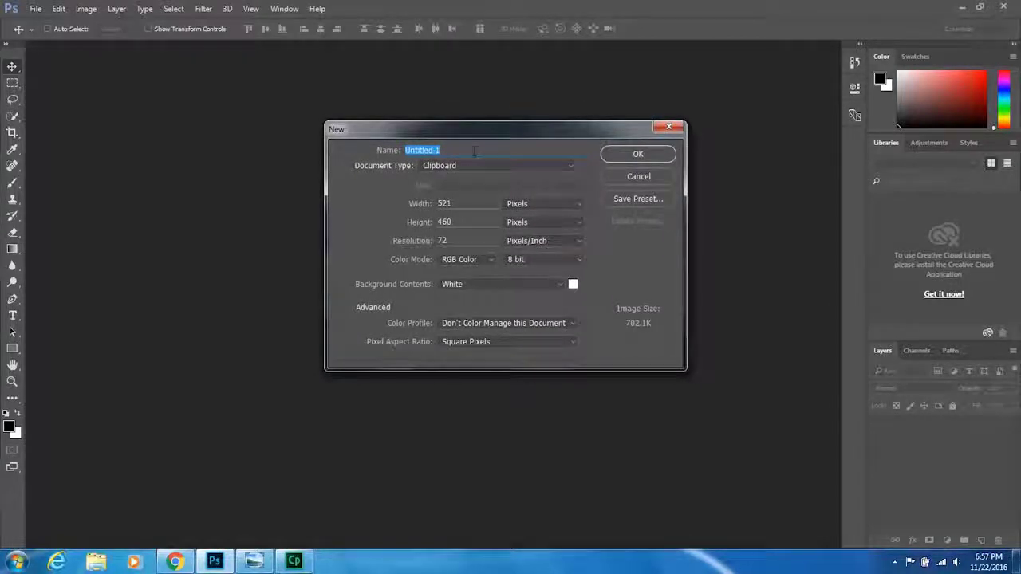
{"action": "type", "text": "M"}
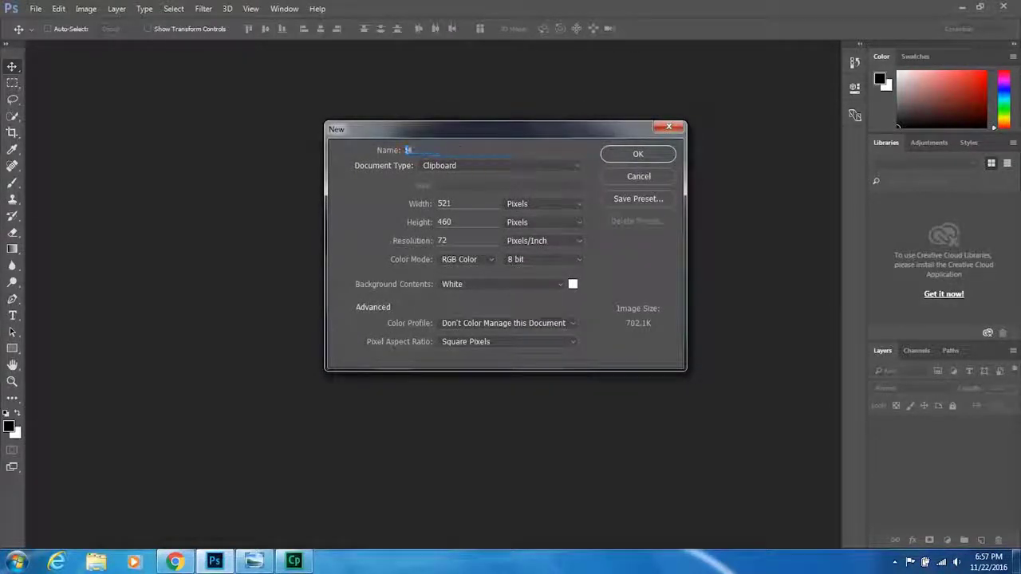
{"action": "type", "text": "y Pos"}
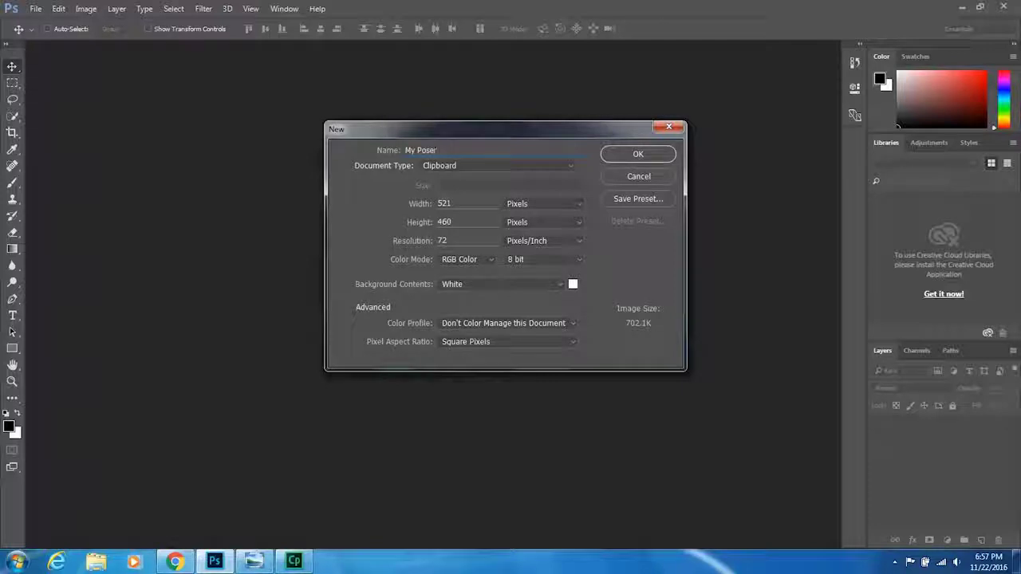
{"action": "type", "text": "ter"}
Step: Set the document type to U.S. Paper and bring up its available paper sizes
{"action": "left_click", "coordinate": [472, 165]}
{"action": "left_click", "coordinate": [472, 165]}
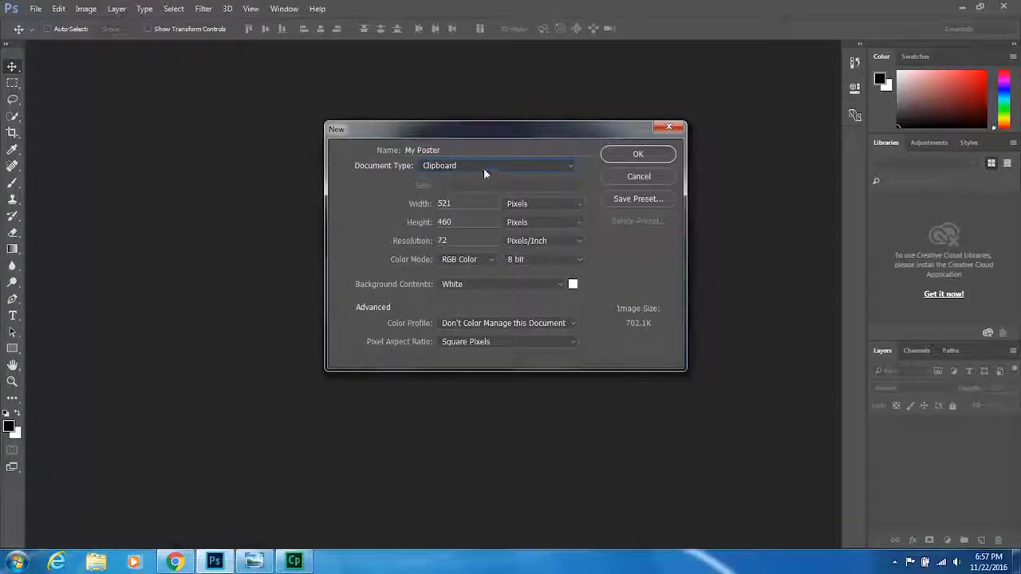
{"action": "left_click", "coordinate": [484, 167]}
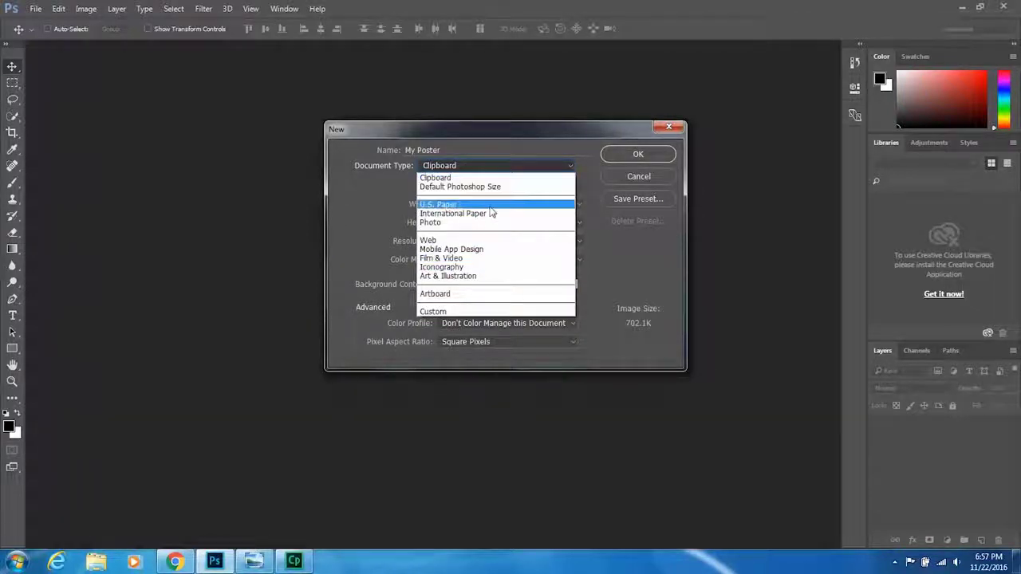
{"action": "left_click", "coordinate": [461, 206]}
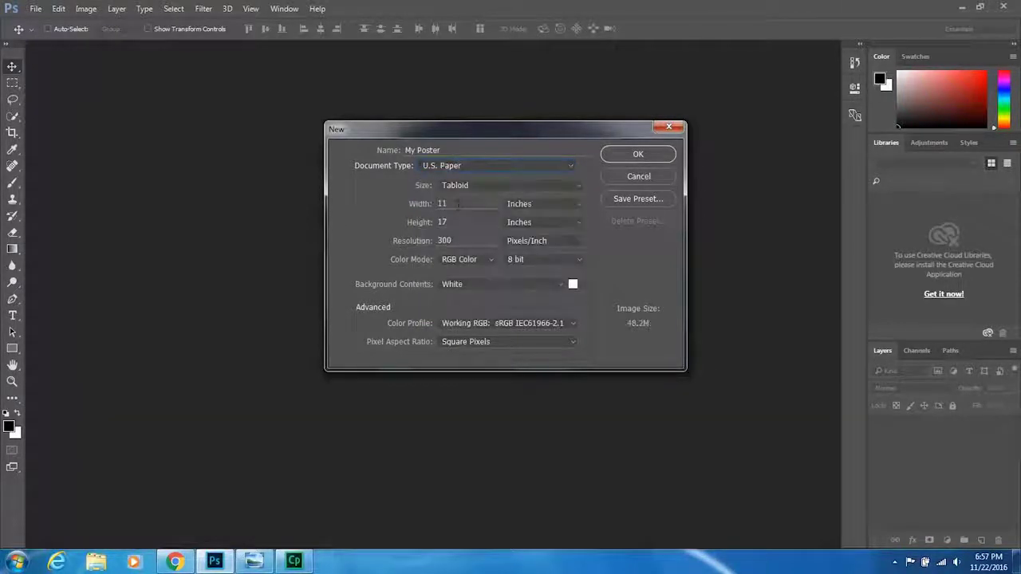
{"action": "left_click", "coordinate": [456, 187]}
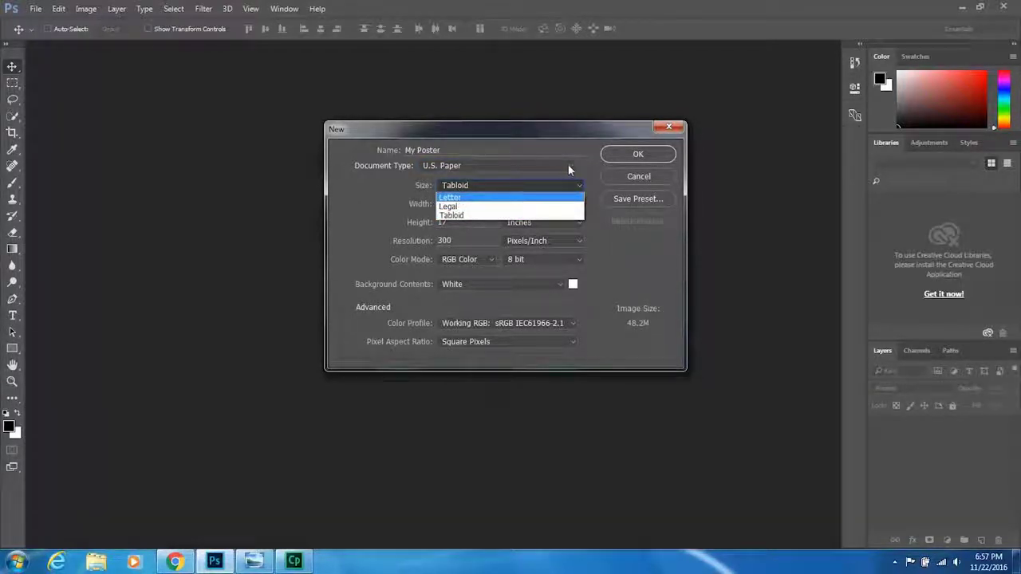
Step: Switch the document type to Custom and set the size to 22 inches wide by 28 inches high
{"action": "left_click", "coordinate": [564, 164]}
{"action": "left_click", "coordinate": [562, 164]}
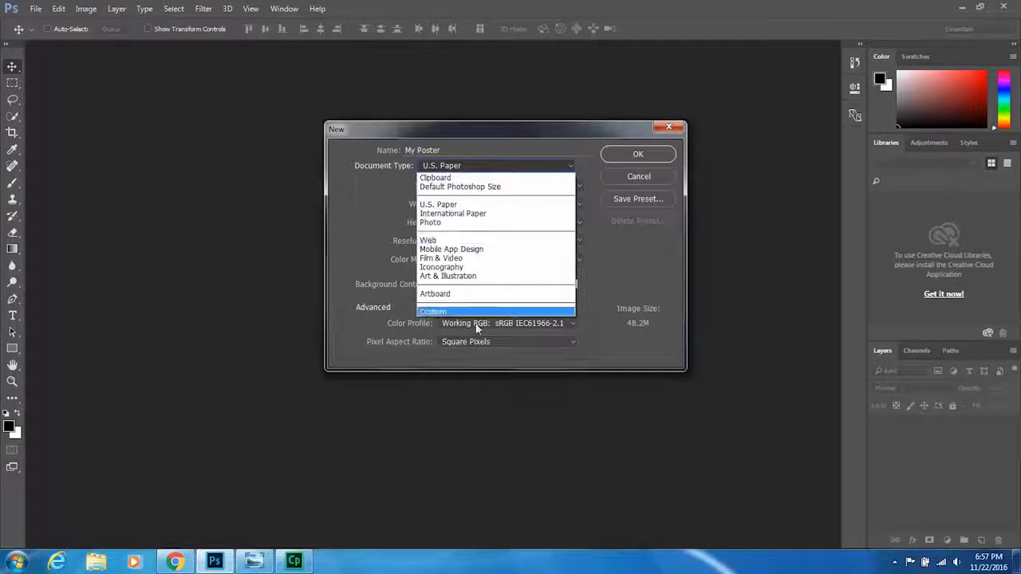
{"action": "left_click", "coordinate": [456, 311]}
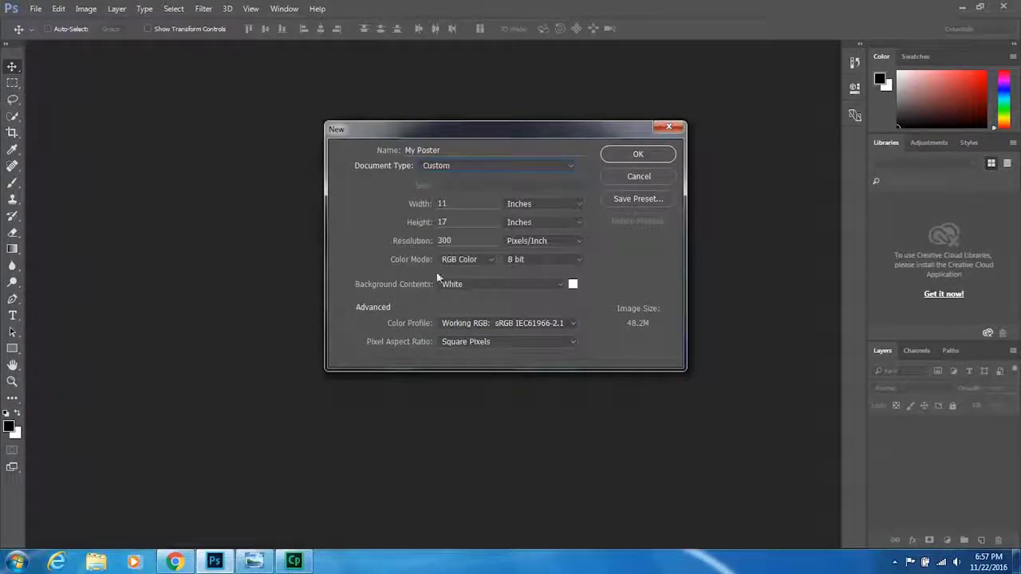
{"action": "left_click", "coordinate": [479, 204]}
{"action": "left_click_drag", "start_coordinate": [455, 204], "coordinate": [433, 205]}
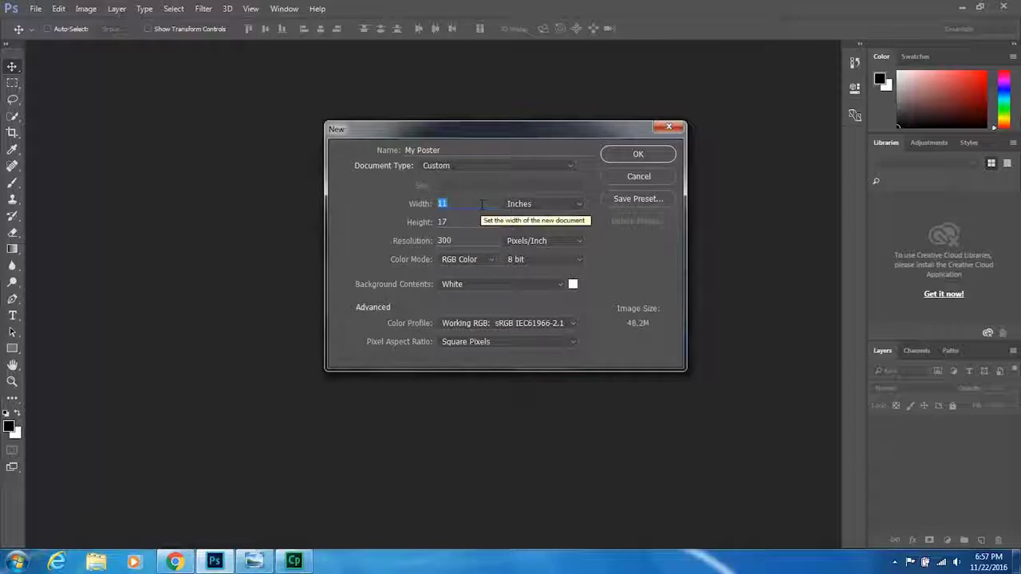
{"action": "type", "text": "22"}
{"action": "key", "text": "Tab"}
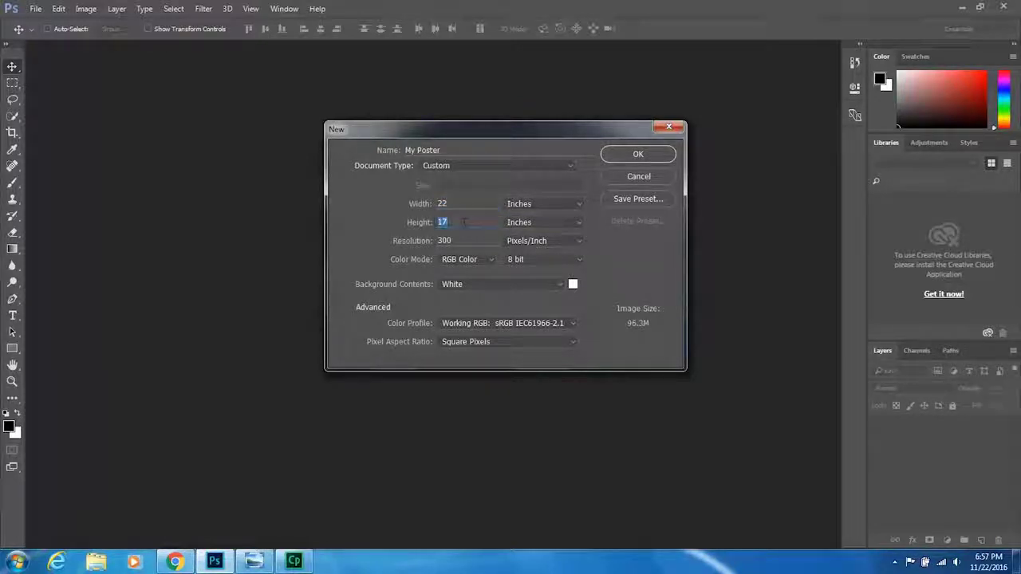
{"action": "type", "text": "28"}
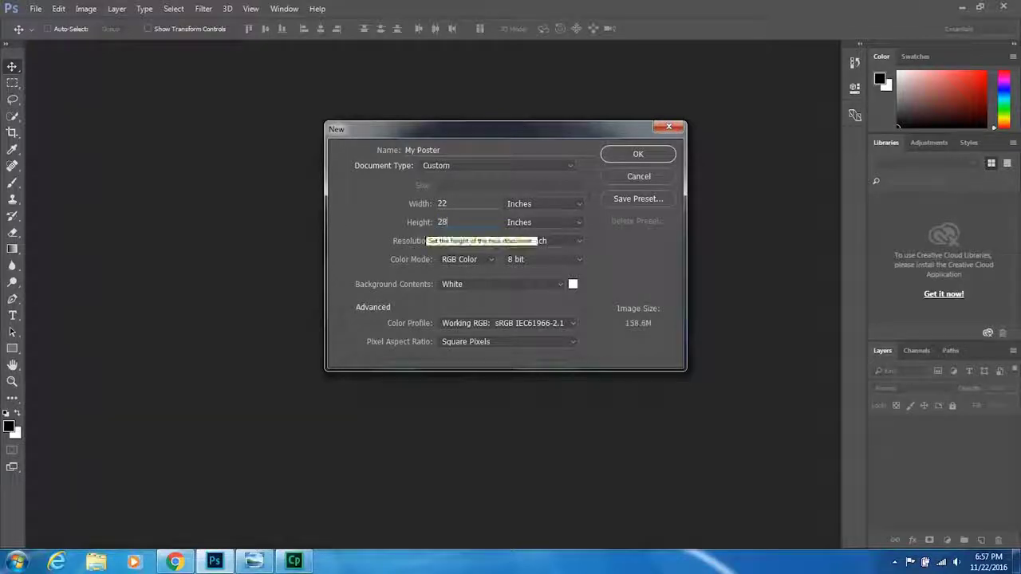
Step: Select Inches as the unit for both the height and the width of the document
{"action": "left_click", "coordinate": [564, 223]}
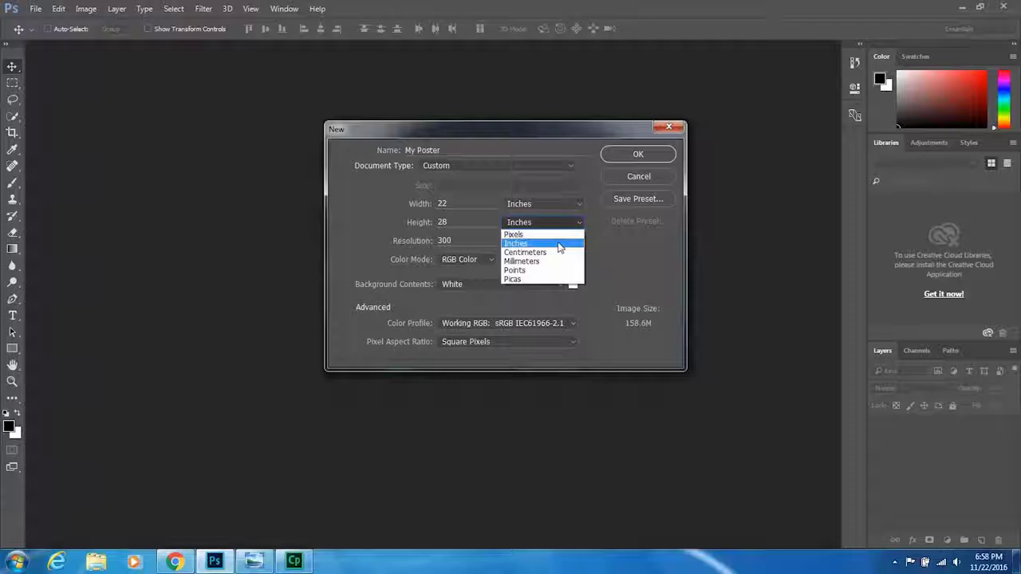
{"action": "left_click", "coordinate": [562, 243]}
{"action": "left_click", "coordinate": [552, 205]}
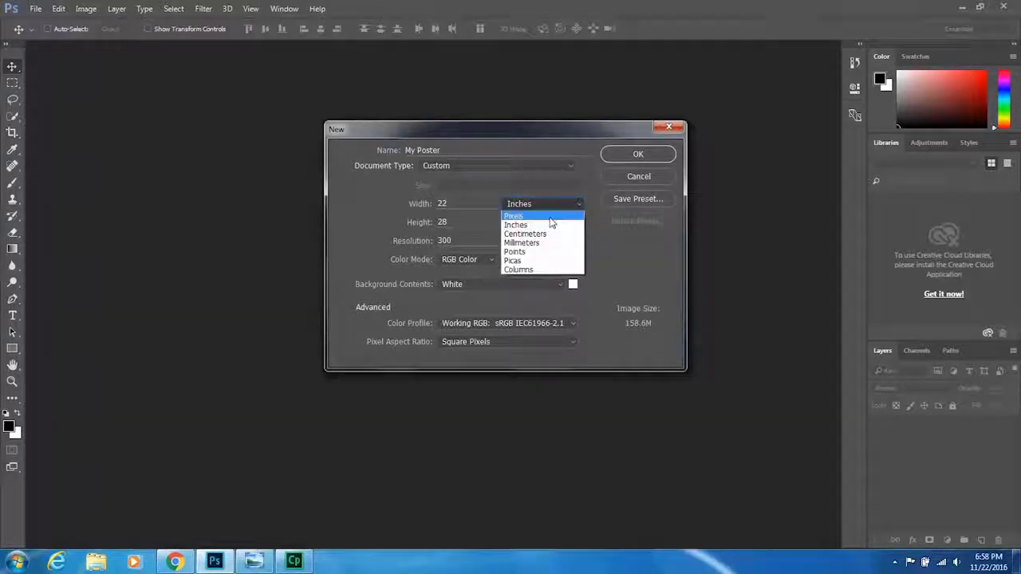
{"action": "left_click", "coordinate": [539, 227]}
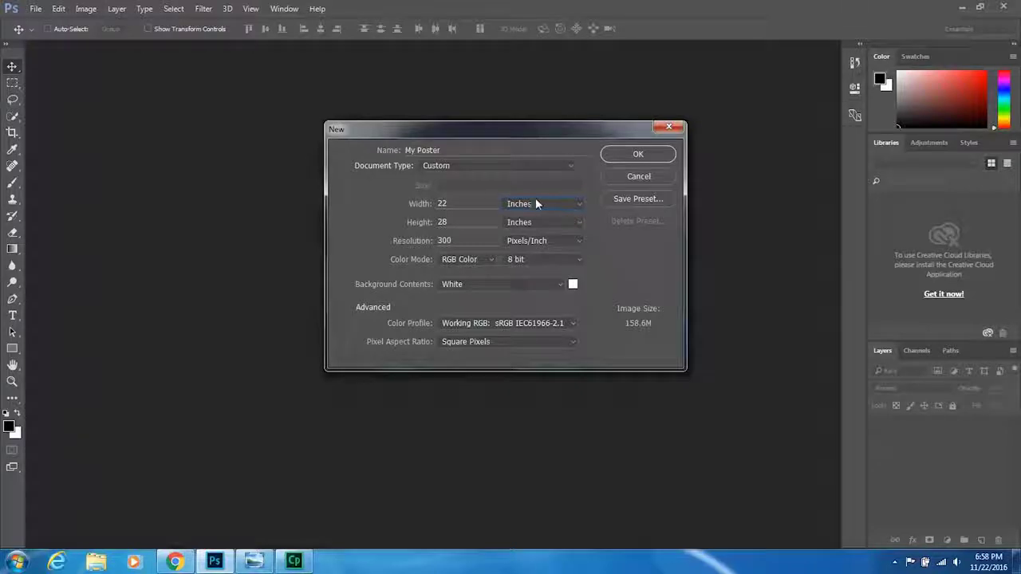
{"action": "left_click", "coordinate": [537, 206]}
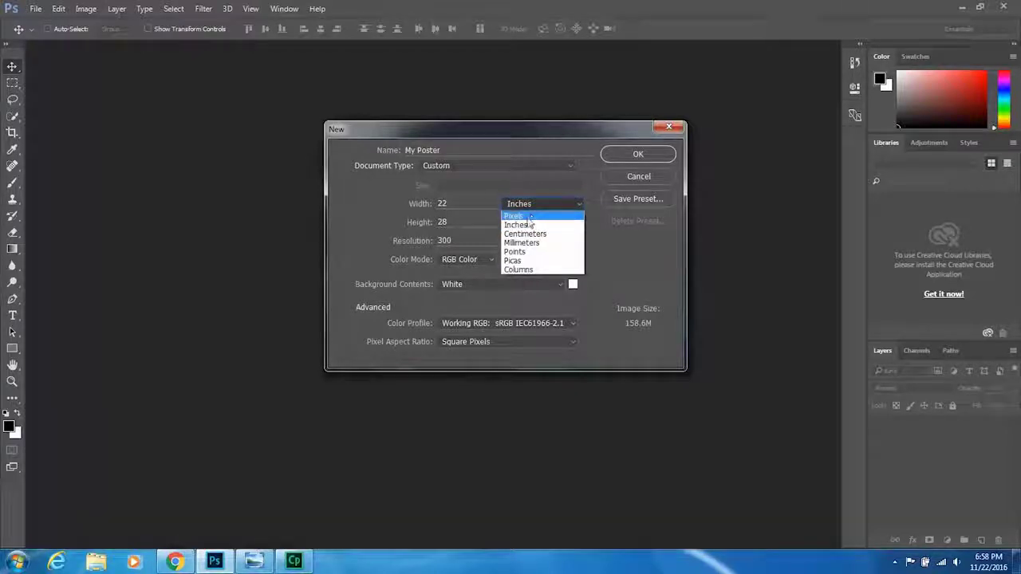
{"action": "left_click", "coordinate": [487, 213]}
{"action": "left_click_drag", "start_coordinate": [476, 207], "coordinate": [428, 224]}
{"action": "left_click", "coordinate": [471, 208]}
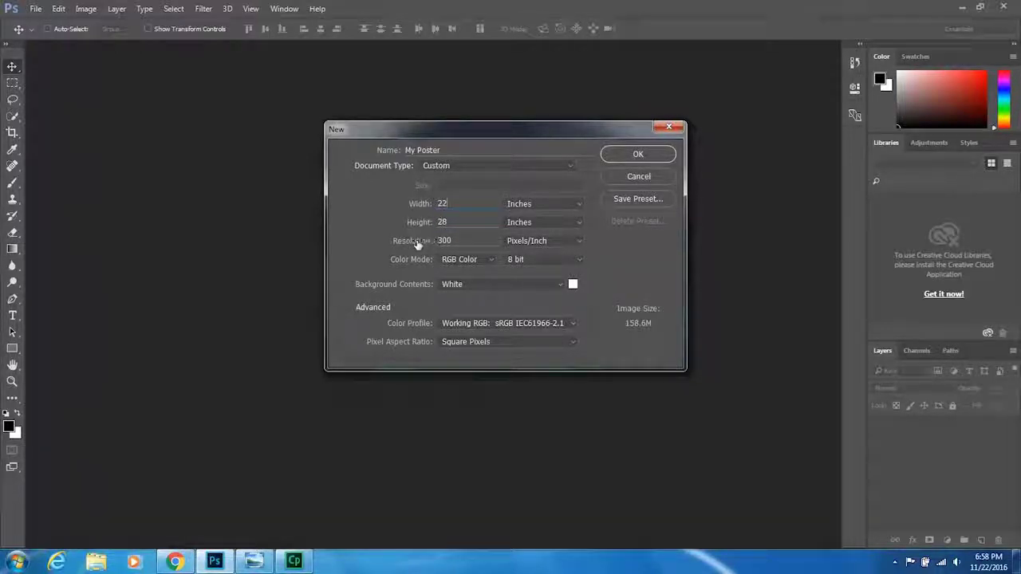
Step: Set the resolution to 300 pixels/inch and choose RGB Color as the color mode
{"action": "double_click", "coordinate": [464, 240]}
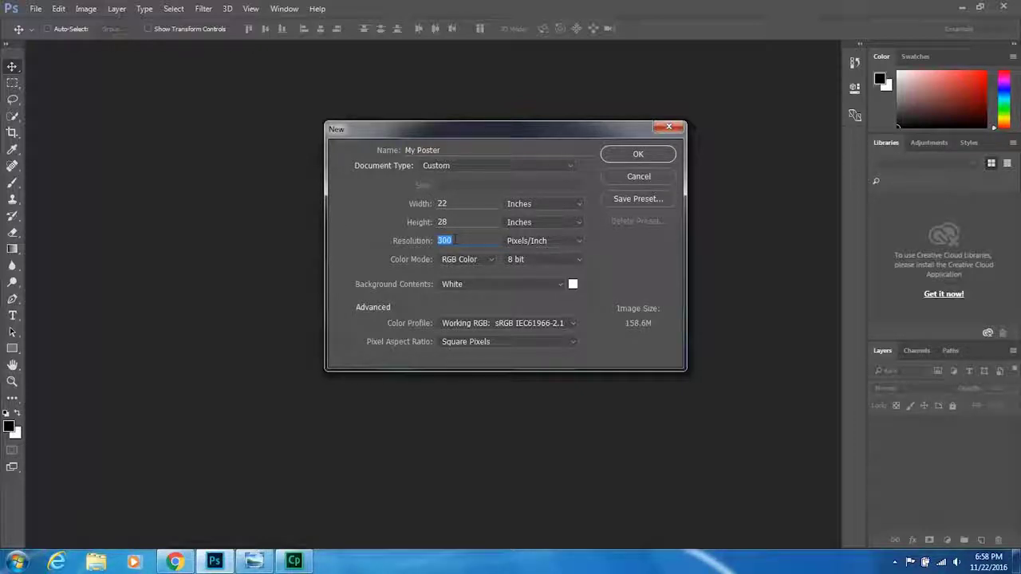
{"action": "type", "text": "72"}
{"action": "key", "text": "BackSpace"}
{"action": "key", "text": "BackSpace"}
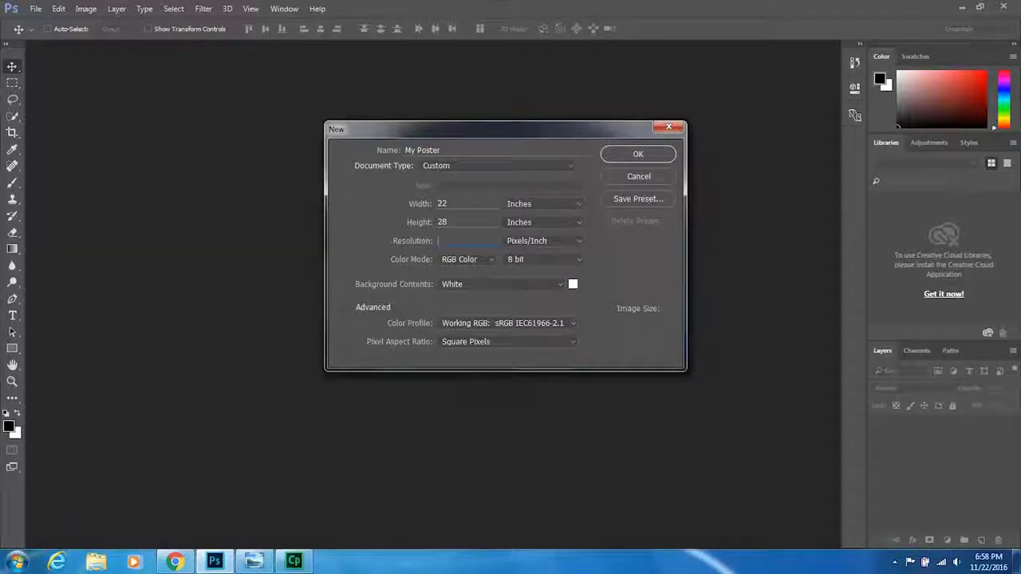
{"action": "type", "text": "300"}
{"action": "left_click", "coordinate": [492, 260]}
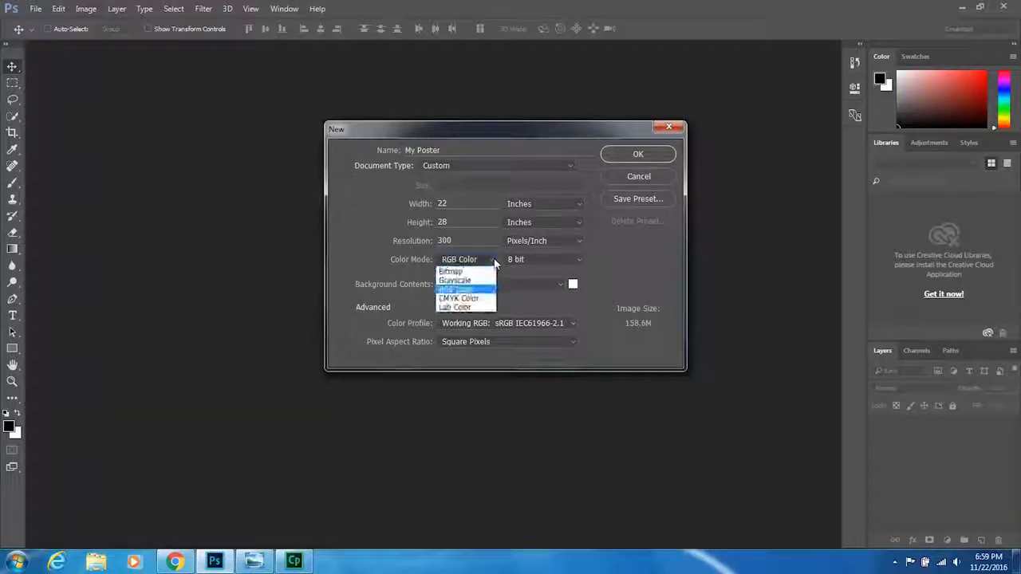
{"action": "left_click", "coordinate": [457, 288]}
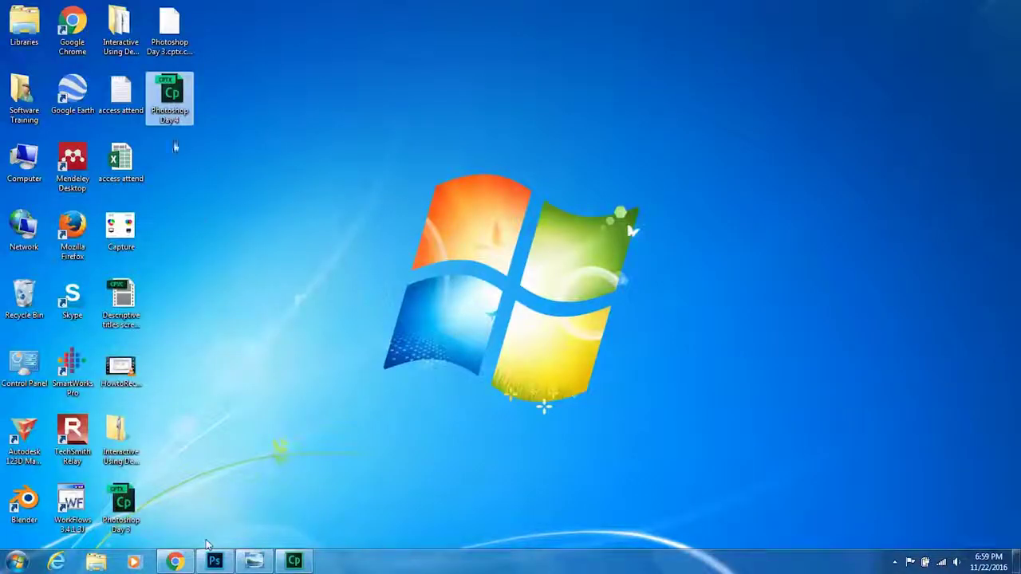
Step: Switch to Windows Photo Viewer to look at the Capture image
{"action": "left_click", "coordinate": [254, 561]}
{"action": "left_click", "coordinate": [376, 324]}
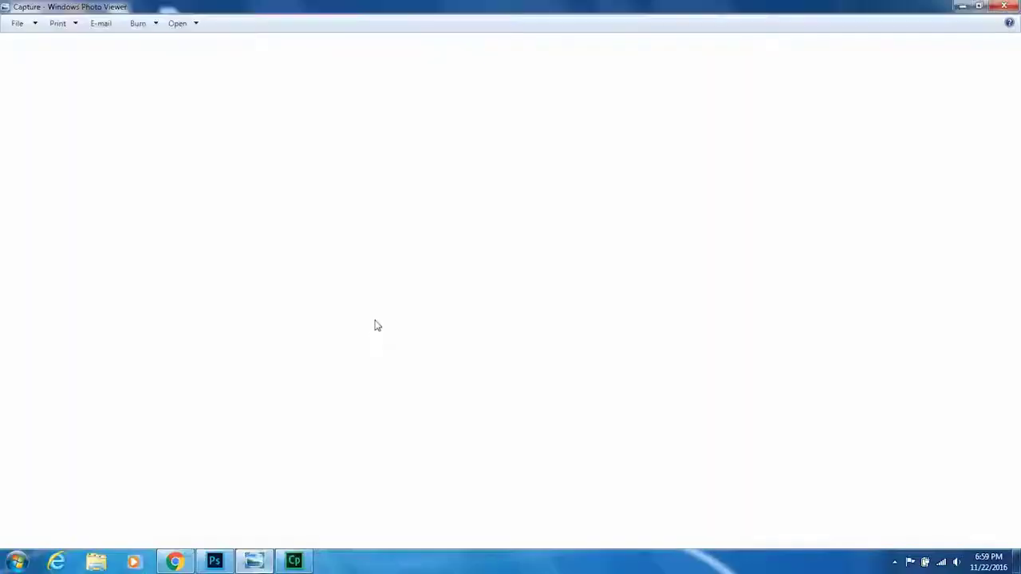
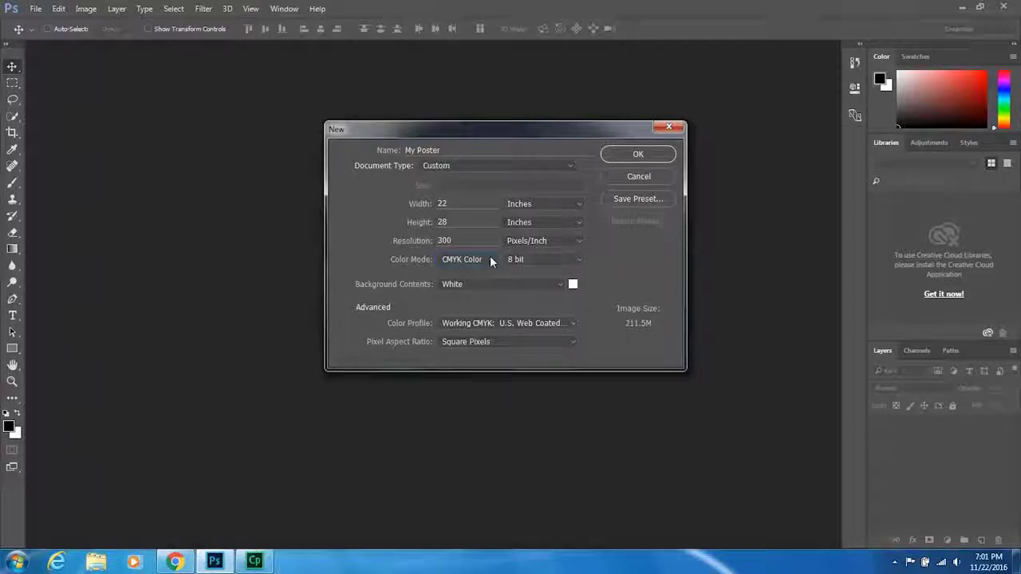
Step: Choose CMYK Color as the new document's color mode and create the document
{"action": "left_click", "coordinate": [490, 261]}
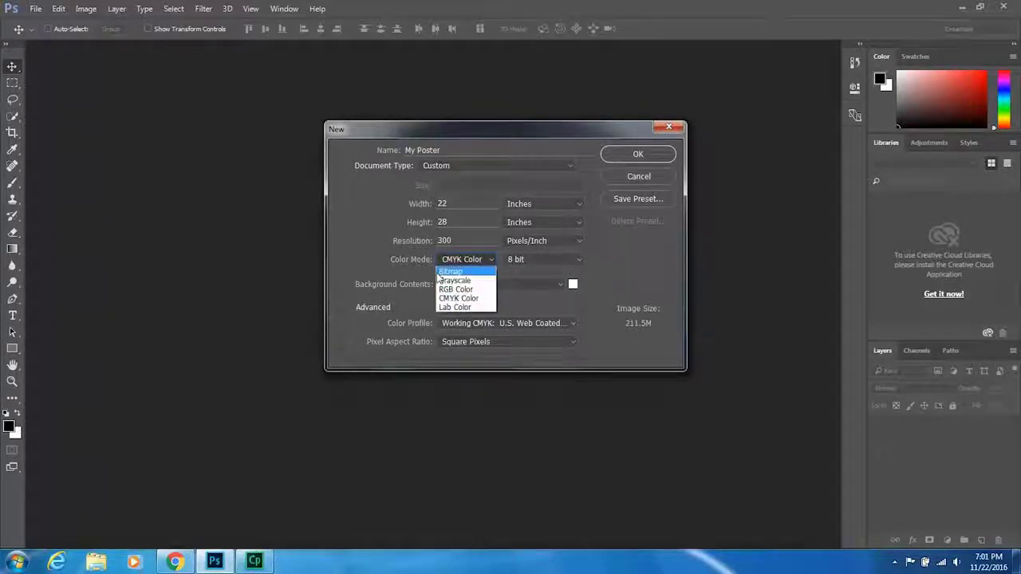
{"action": "left_click", "coordinate": [466, 296]}
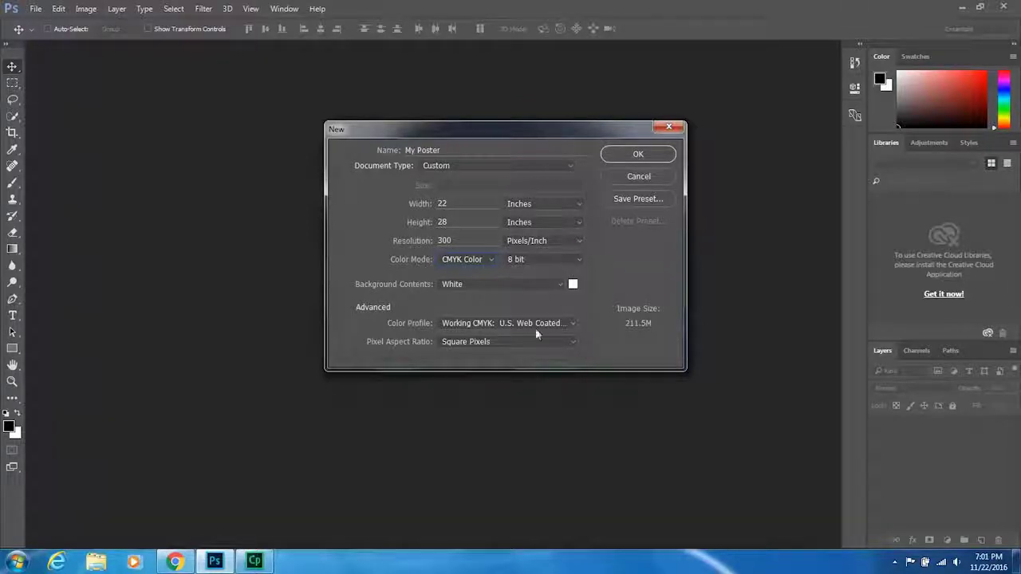
{"action": "left_click", "coordinate": [638, 156]}
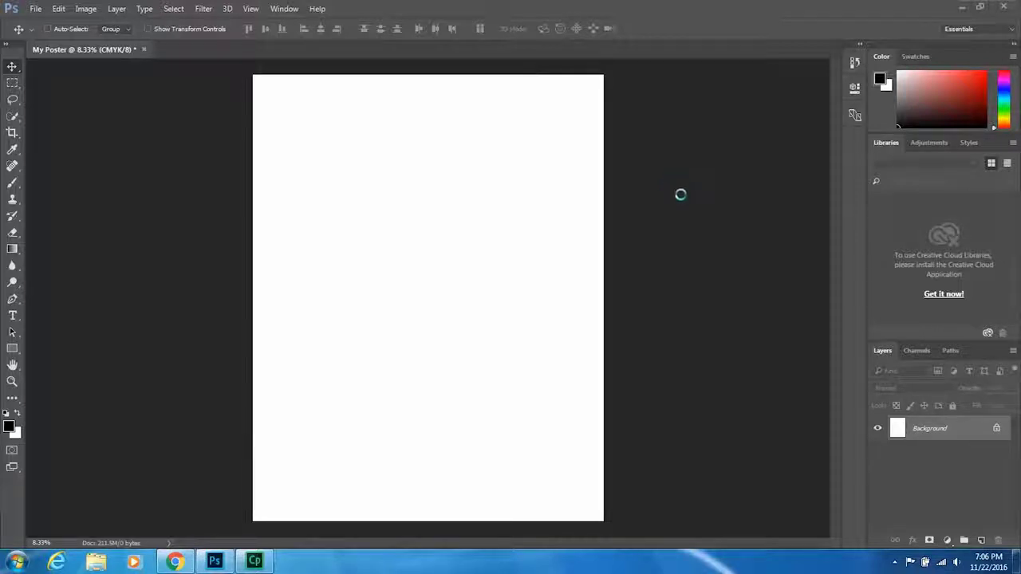
Step: Unlock the Background layer and draw a rectangle about 4620 by 2076 px in the upper part of the page
{"action": "left_click", "coordinate": [997, 431]}
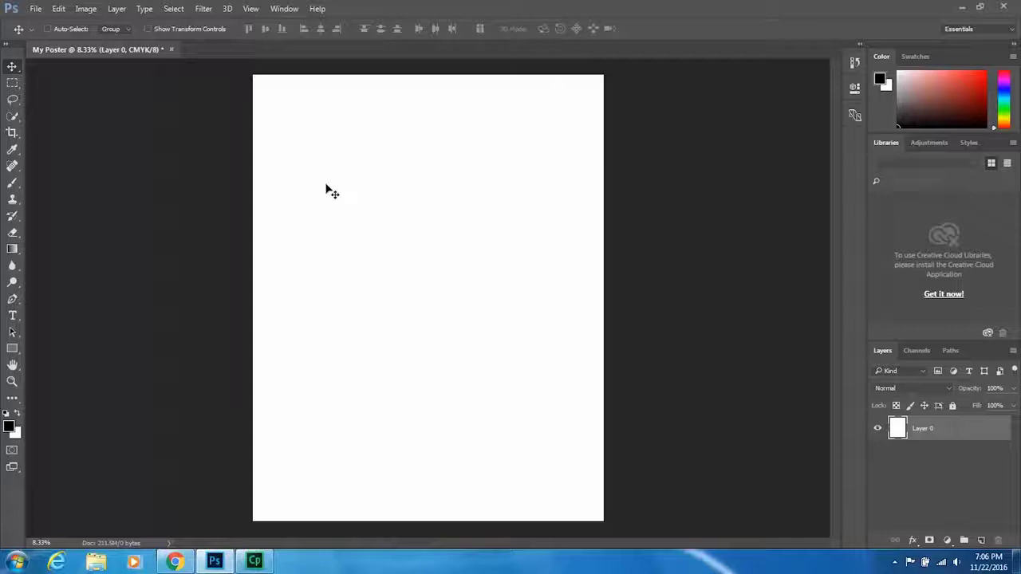
{"action": "left_click", "coordinate": [17, 349]}
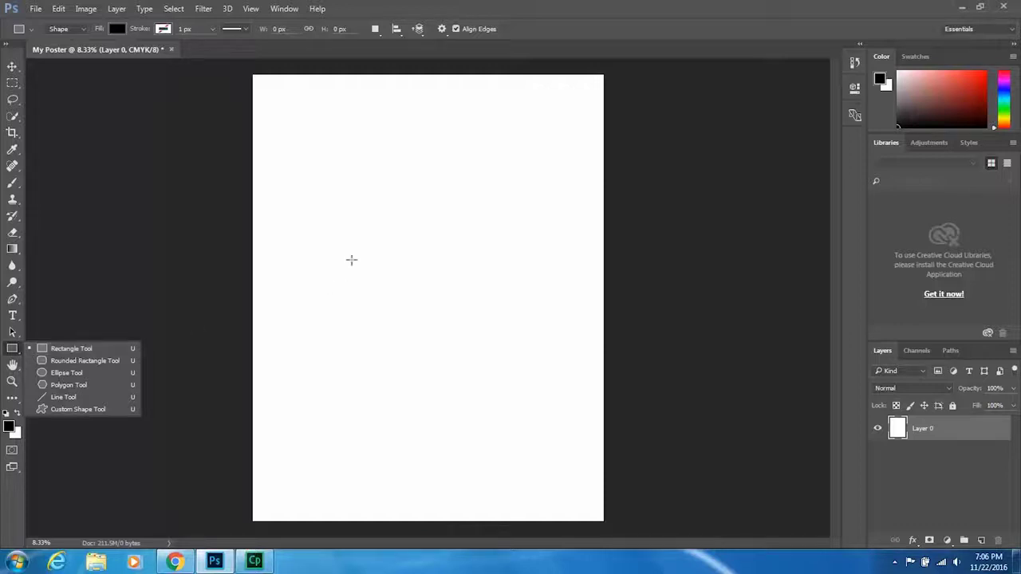
{"action": "left_click_drag", "start_coordinate": [317, 136], "coordinate": [563, 247]}
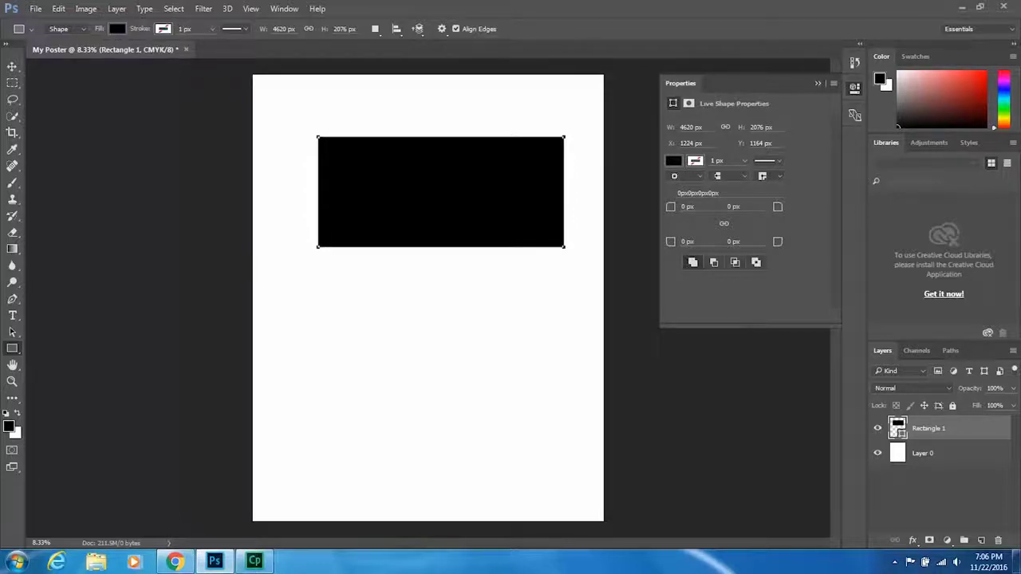
Step: Change the rectangle's fill to a light gray swatch
{"action": "left_click", "coordinate": [117, 29]}
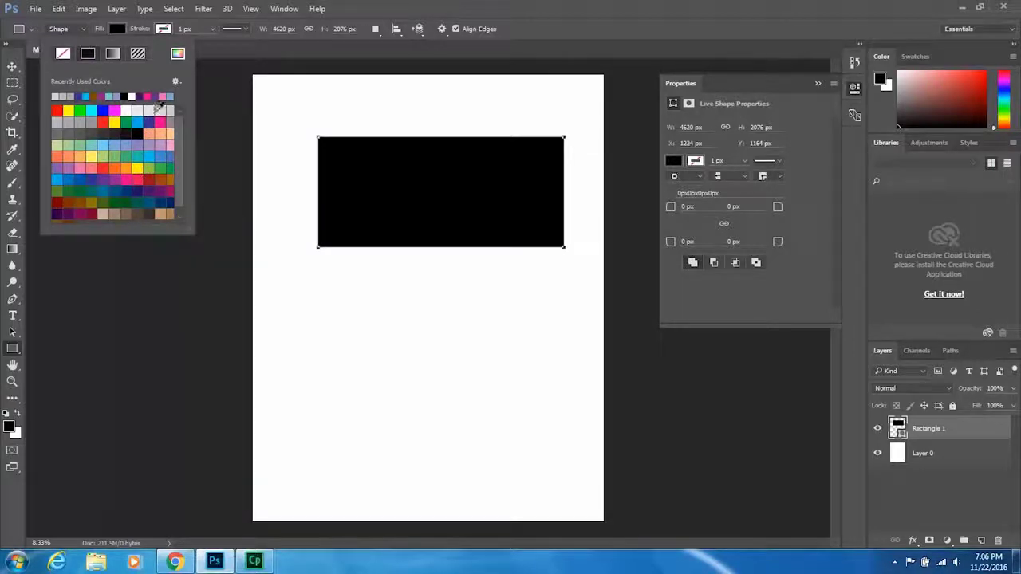
{"action": "left_click", "coordinate": [145, 110]}
{"action": "left_click", "coordinate": [147, 108]}
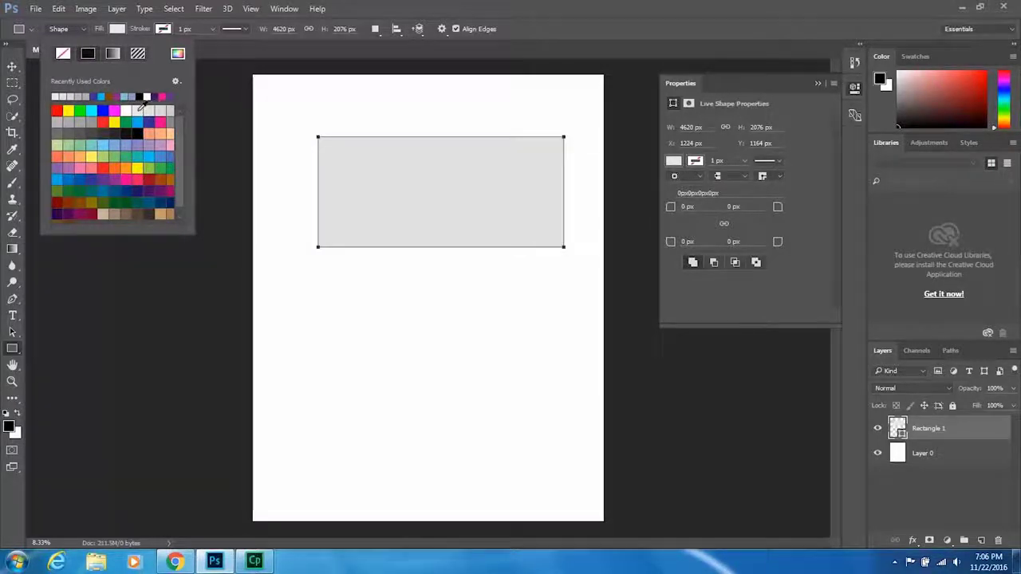
{"action": "left_click", "coordinate": [148, 109]}
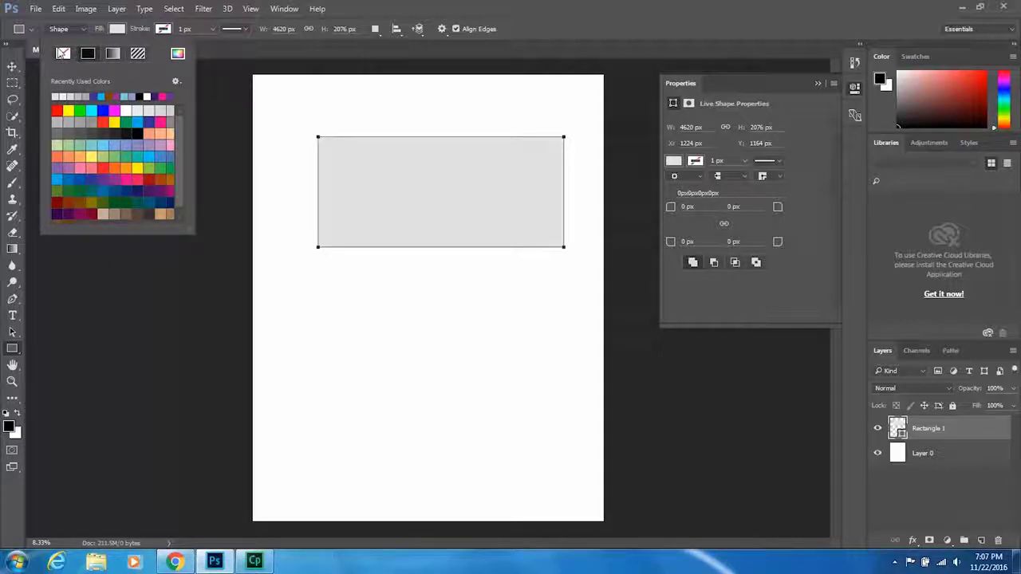
{"action": "left_click", "coordinate": [164, 28]}
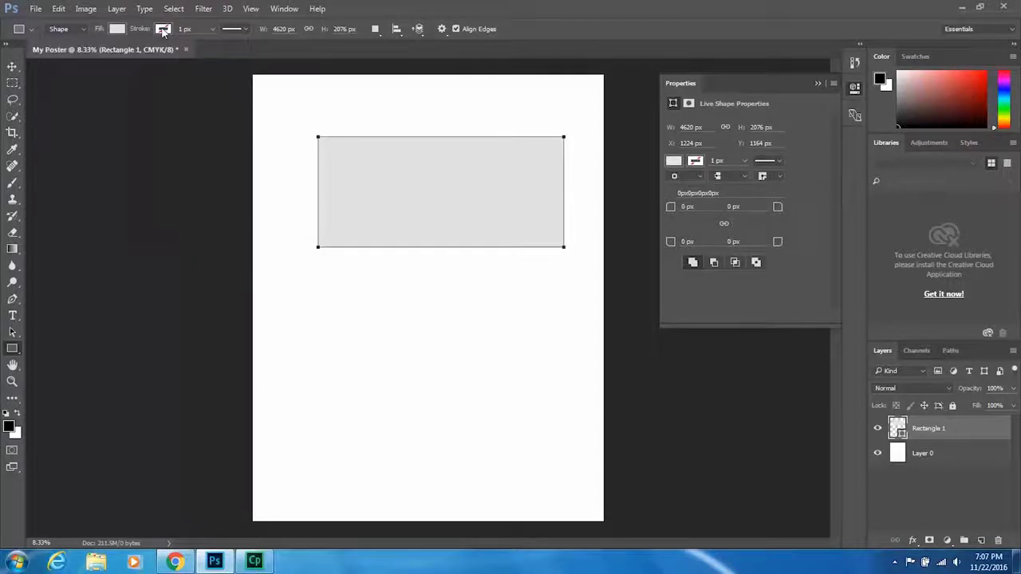
Step: Give the light gray rectangle a solid stroke using a near-black swatch
{"action": "left_click", "coordinate": [164, 28]}
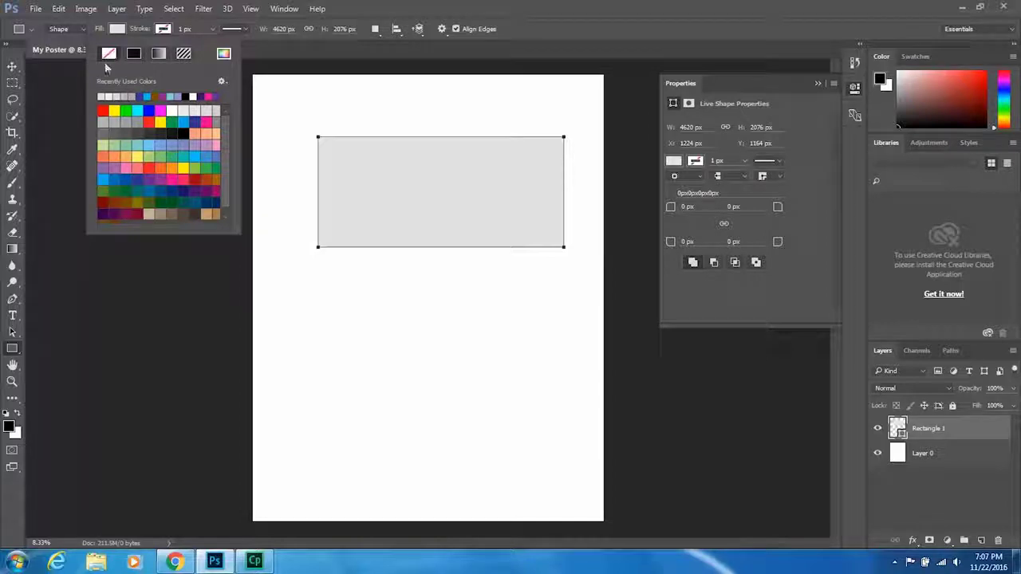
{"action": "left_click", "coordinate": [164, 30]}
{"action": "left_click", "coordinate": [165, 29]}
{"action": "left_click", "coordinate": [165, 134]}
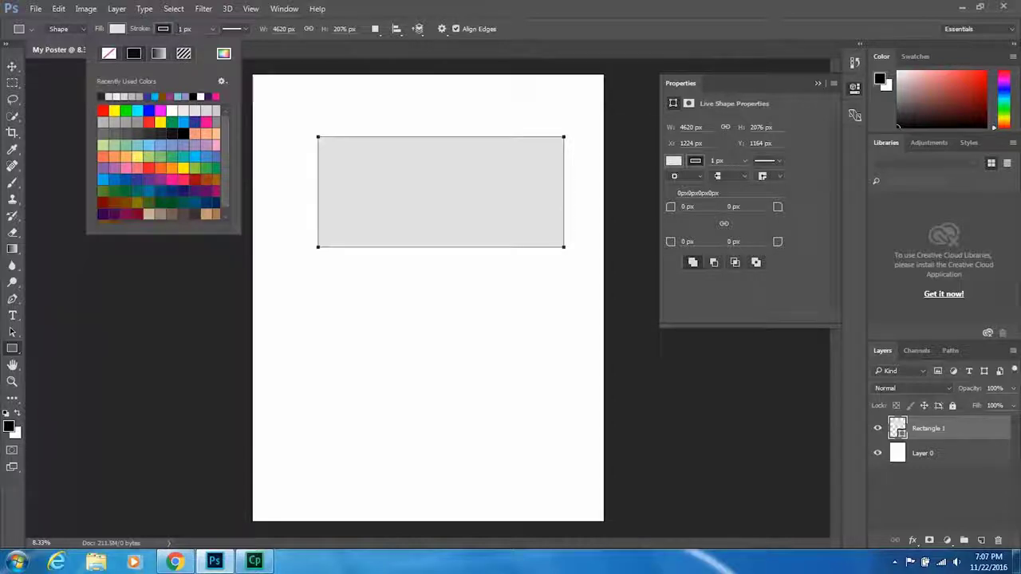
Step: Set the rectangle's stroke width to about 369 px
{"action": "left_click", "coordinate": [181, 28]}
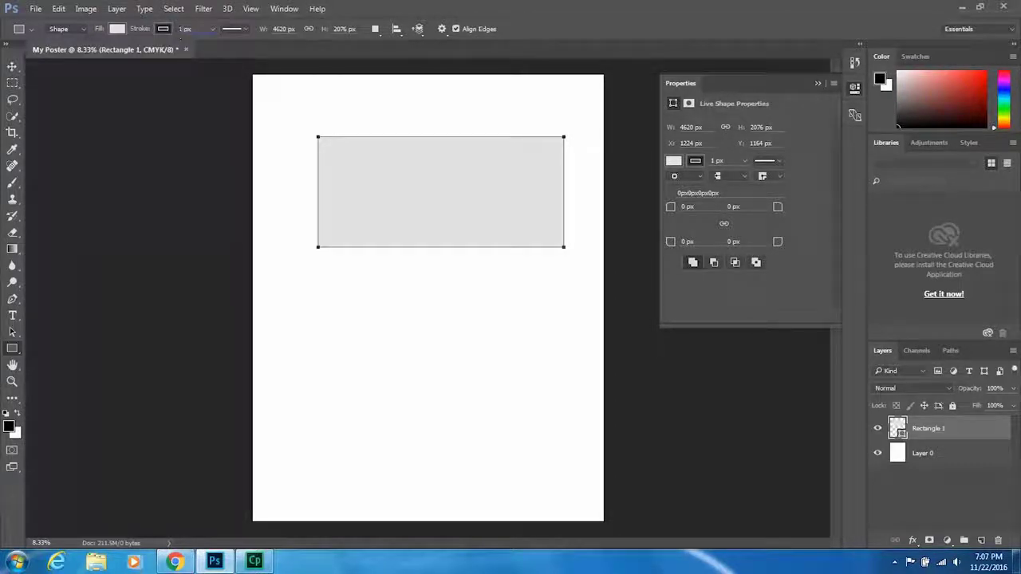
{"action": "key", "text": "BackSpace"}
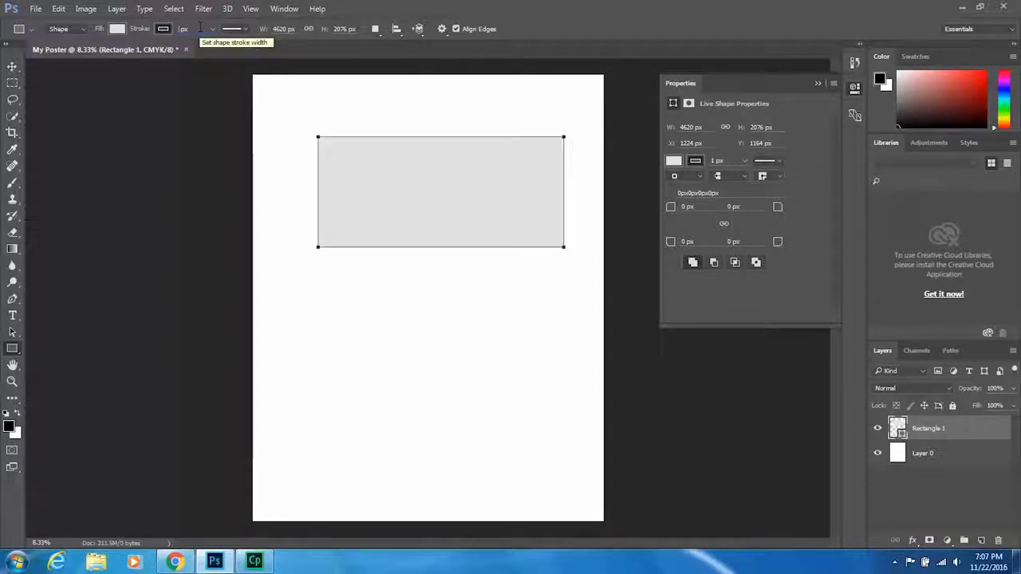
{"action": "type", "text": "7"}
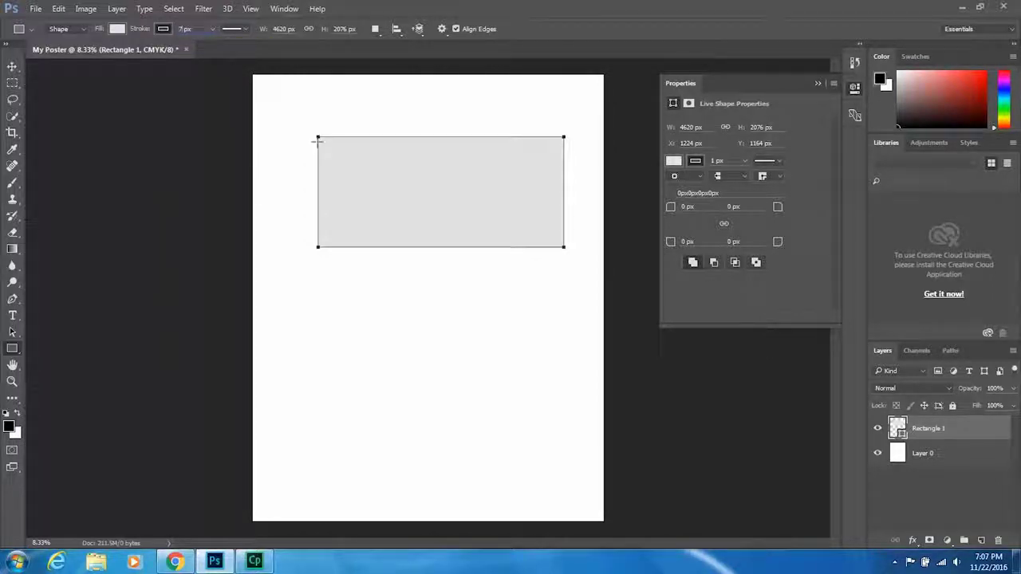
{"action": "left_click", "coordinate": [211, 29]}
{"action": "mouse_move", "coordinate": [211, 43]}
{"action": "left_mouse_down"}
{"action": "mouse_move", "coordinate": [263, 45]}
{"action": "mouse_move", "coordinate": [248, 48]}
{"action": "left_mouse_up"}
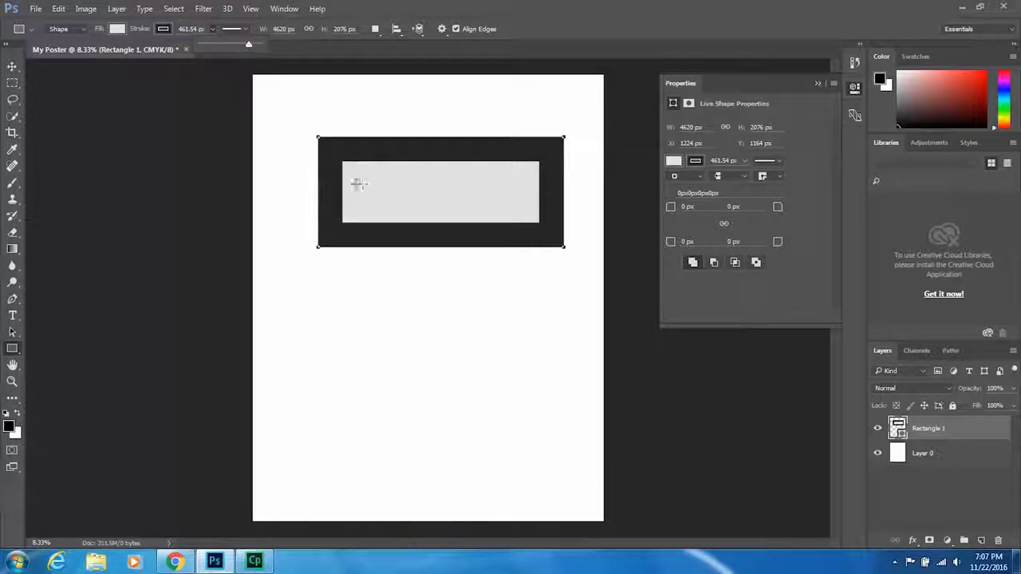
{"action": "left_click_drag", "start_coordinate": [248, 46], "coordinate": [248, 49]}
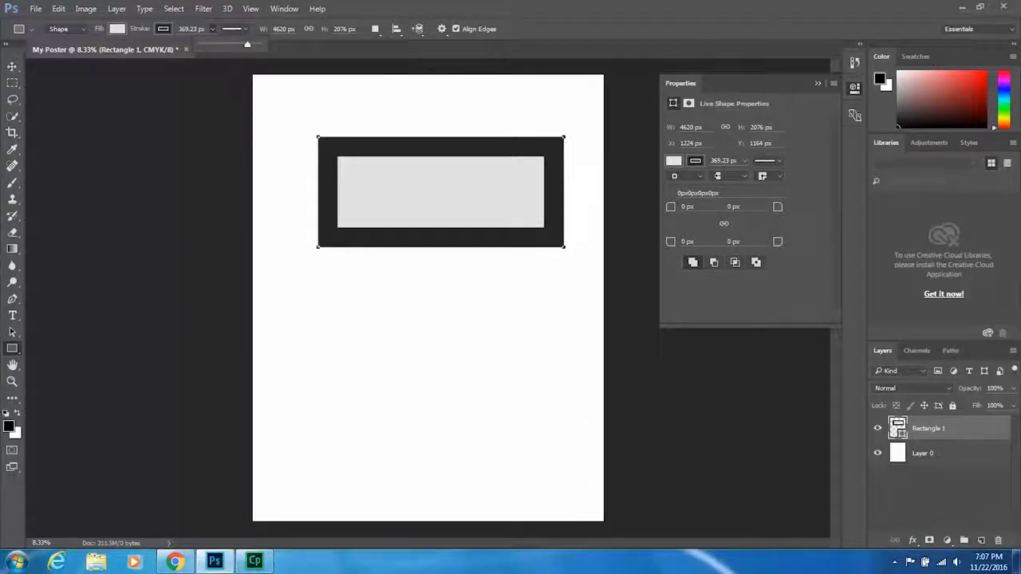
Step: Try creating a second rectangle by dimensions, 4620 by 2076 px, below the first one, and undo it
{"action": "left_click", "coordinate": [13, 351]}
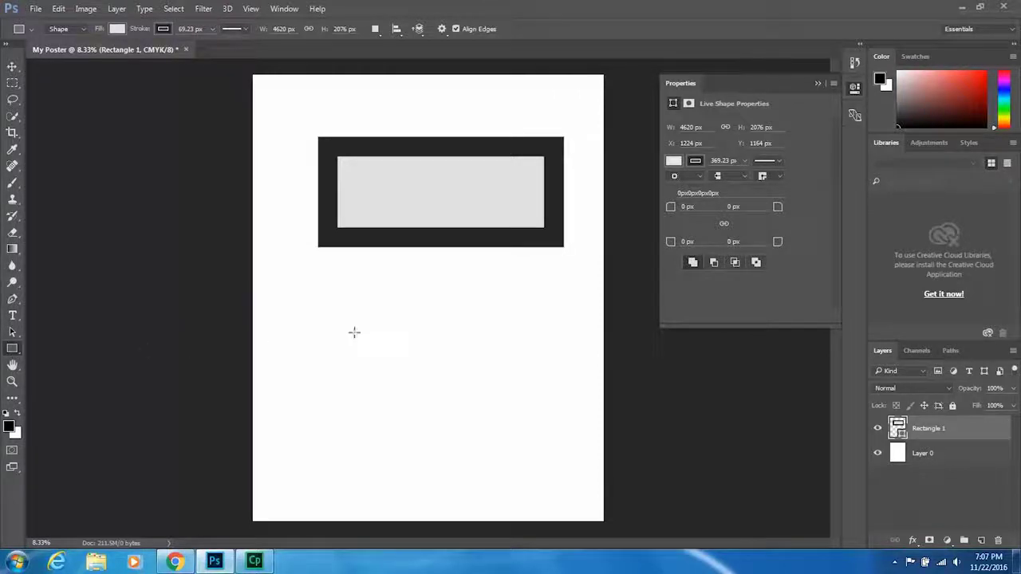
{"action": "left_click", "coordinate": [297, 300]}
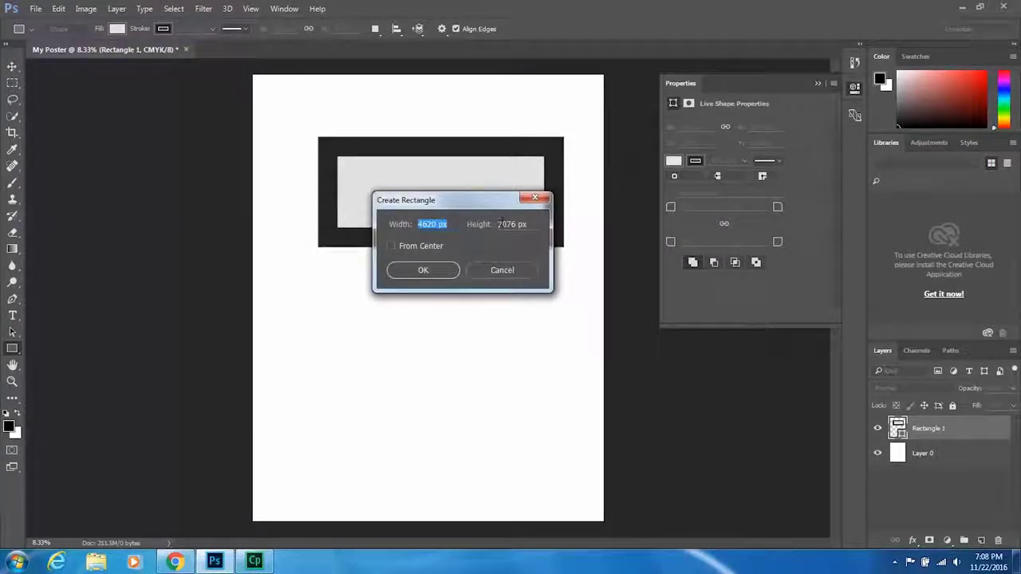
{"action": "left_click", "coordinate": [390, 246]}
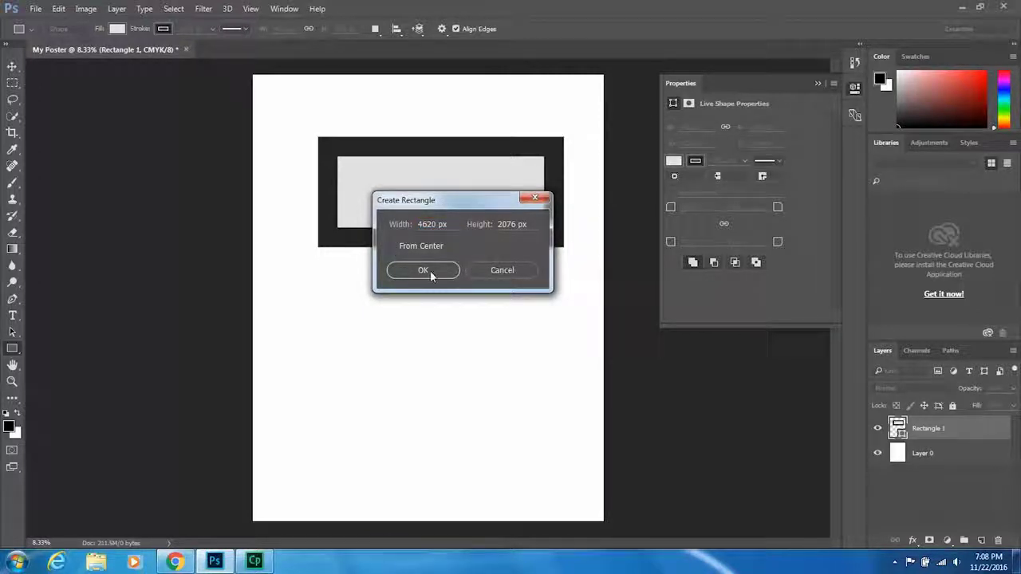
{"action": "left_click", "coordinate": [415, 270]}
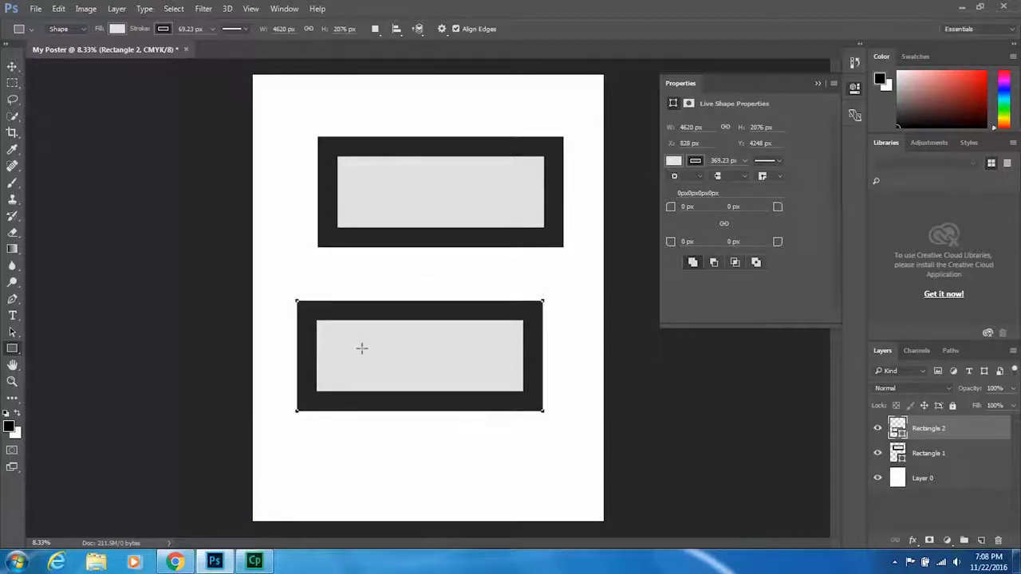
{"action": "key", "text": "ctrl+z"}
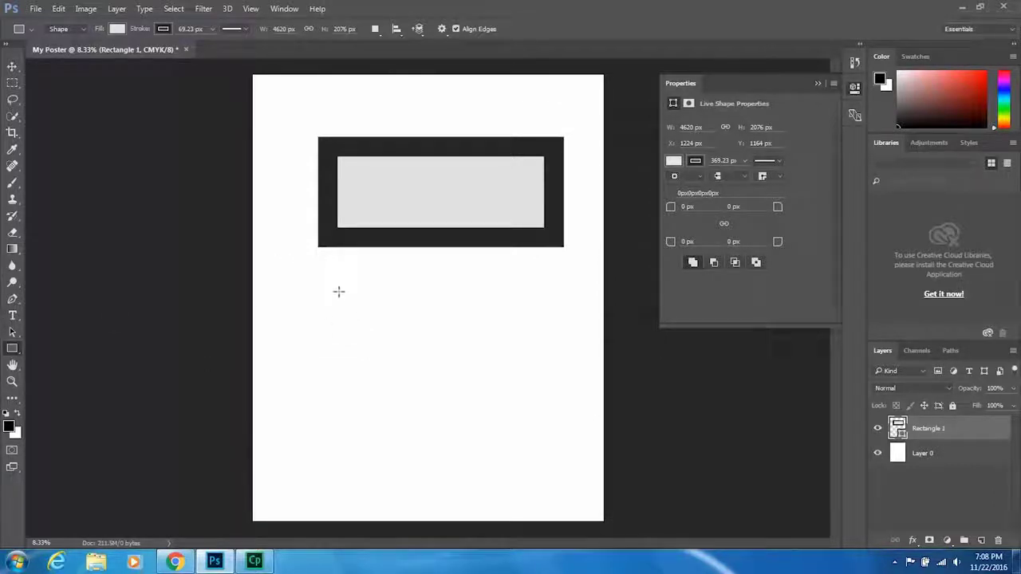
Step: Draw a small rectangle about 1248 by 1176 px below the large one, near the middle of the page
{"action": "left_click_drag", "start_coordinate": [325, 291], "coordinate": [408, 364]}
{"action": "key", "text": "shift"}
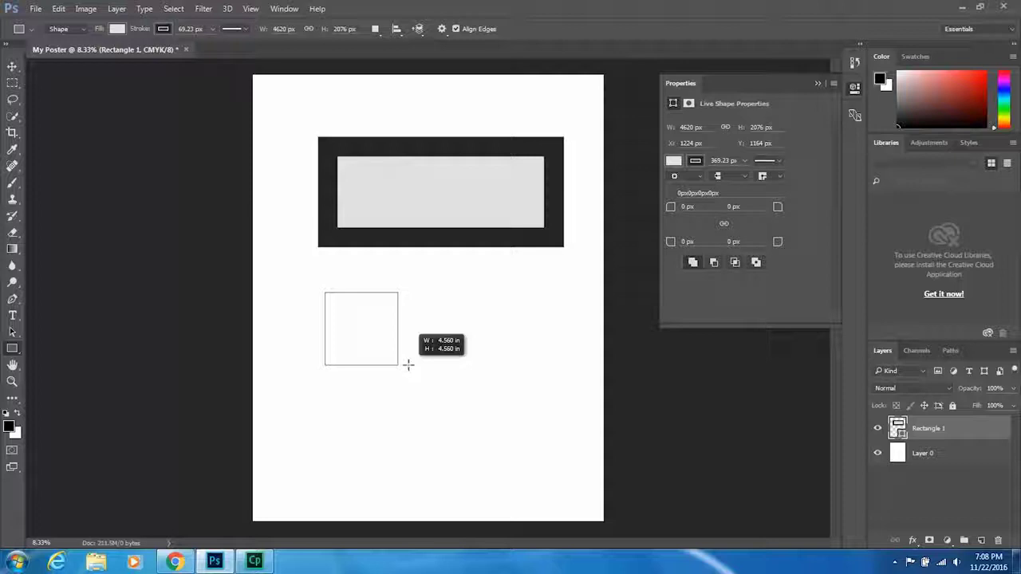
{"action": "left_click_drag", "start_coordinate": [408, 364], "coordinate": [254, 530]}
{"action": "key", "text": "space"}
{"action": "mouse_move", "coordinate": [427, 351]}
{"action": "left_mouse_down"}
{"action": "mouse_move", "coordinate": [515, 475]}
{"action": "mouse_move", "coordinate": [344, 365]}
{"action": "mouse_move", "coordinate": [332, 307]}
{"action": "mouse_move", "coordinate": [391, 243]}
{"action": "mouse_move", "coordinate": [299, 146]}
{"action": "mouse_move", "coordinate": [318, 151]}
{"action": "mouse_move", "coordinate": [383, 258]}
{"action": "mouse_move", "coordinate": [603, 518]}
{"action": "mouse_move", "coordinate": [399, 308]}
{"action": "mouse_move", "coordinate": [441, 430]}
{"action": "mouse_move", "coordinate": [465, 359]}
{"action": "mouse_move", "coordinate": [459, 328]}
{"action": "mouse_move", "coordinate": [541, 427]}
{"action": "mouse_move", "coordinate": [454, 385]}
{"action": "mouse_move", "coordinate": [446, 347]}
{"action": "mouse_move", "coordinate": [451, 361]}
{"action": "left_mouse_up"}
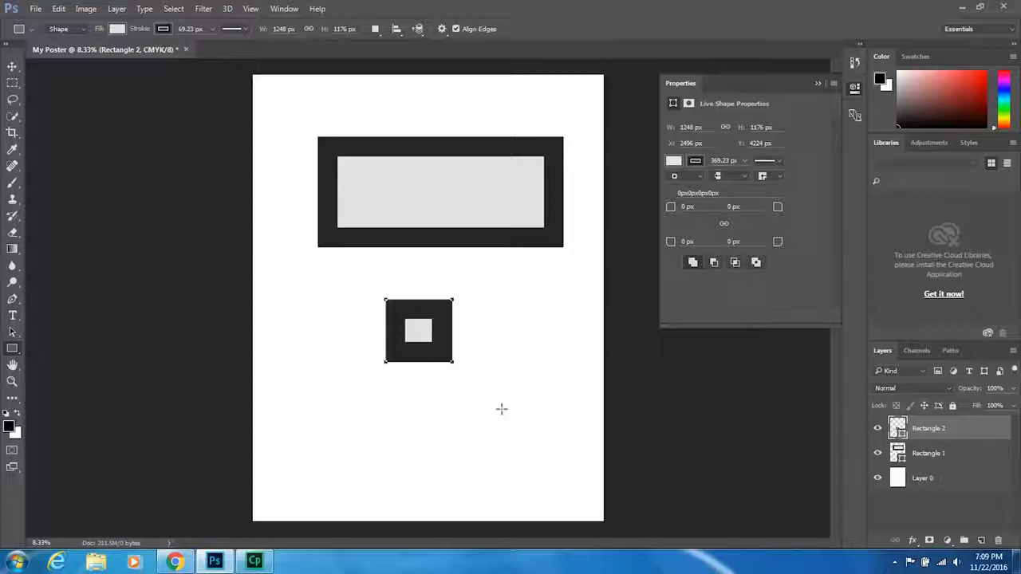
Step: Try drawing a subtracting rectangle about 456 by 912 px and a separate one about 1824 by 996 px, and remove both
{"action": "key", "text": "alt"}
{"action": "mouse_move", "coordinate": [510, 424]}
{"action": "left_mouse_down"}
{"action": "mouse_move", "coordinate": [555, 479]}
{"action": "mouse_move", "coordinate": [522, 448]}
{"action": "left_mouse_up"}
{"action": "left_click_drag", "start_coordinate": [300, 392], "coordinate": [399, 443]}
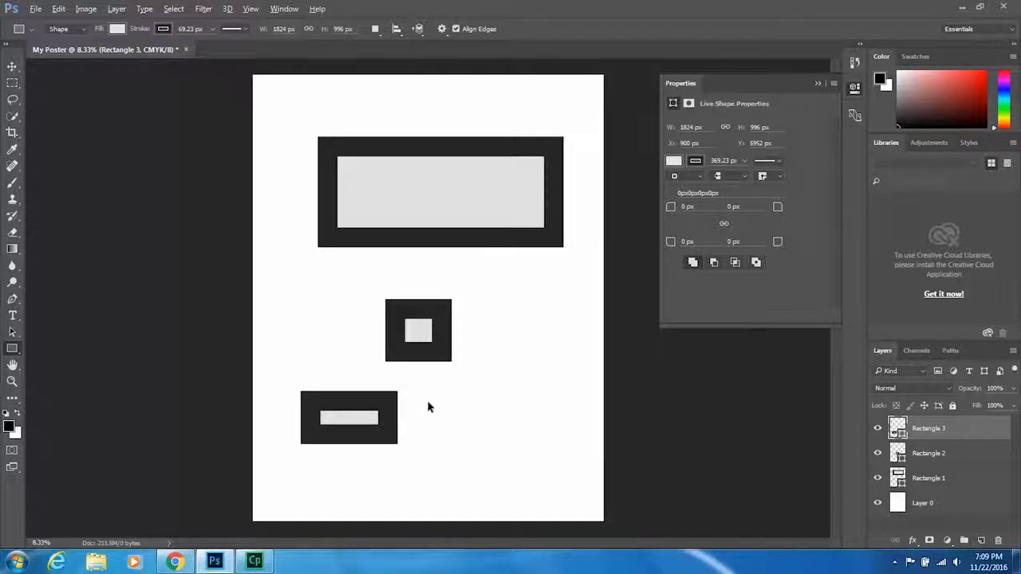
{"action": "key", "text": "ctrl+z"}
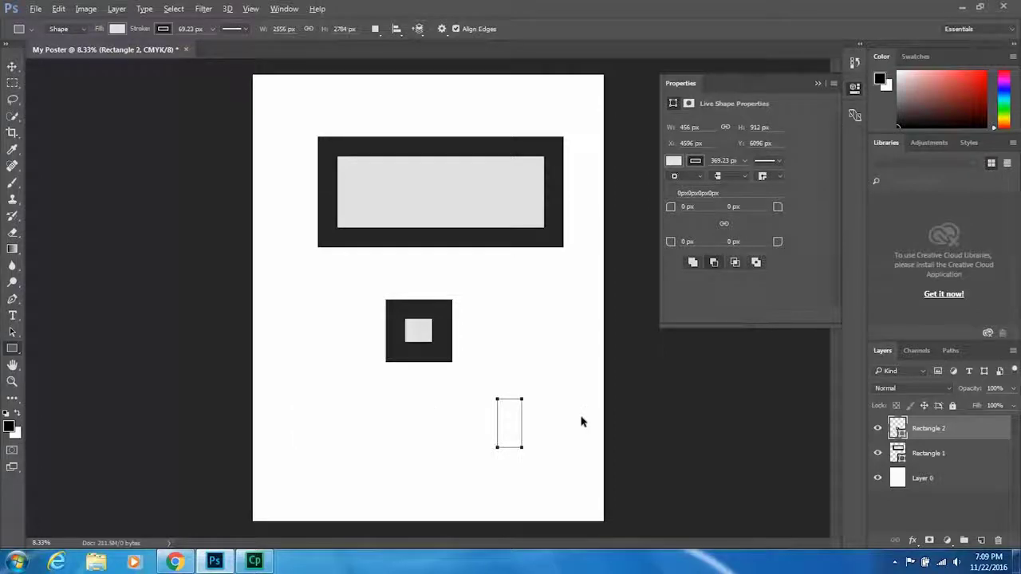
{"action": "key", "text": "Delete"}
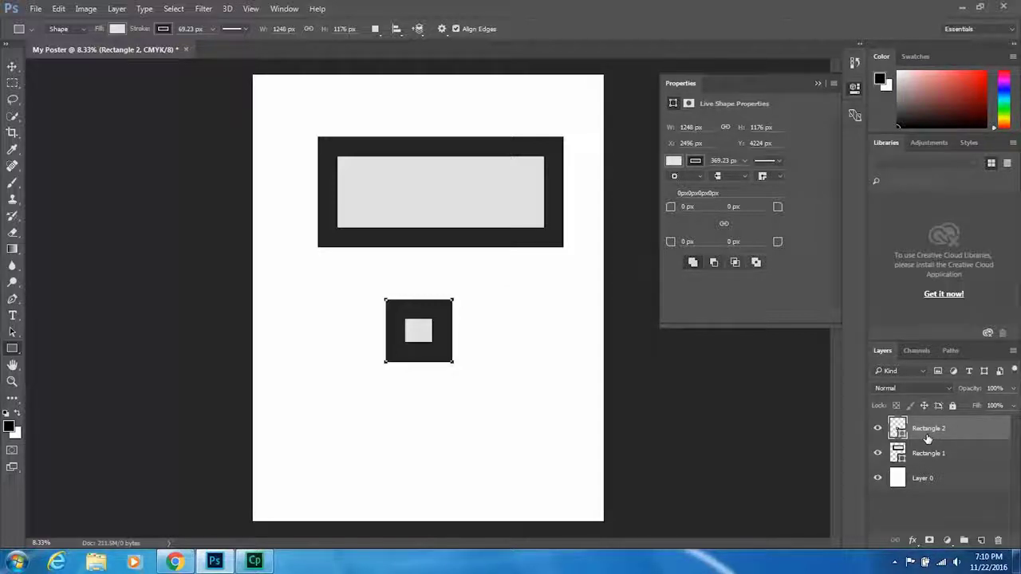
Step: Add a new empty layer above the rectangle layers and delete it
{"action": "left_click", "coordinate": [982, 542]}
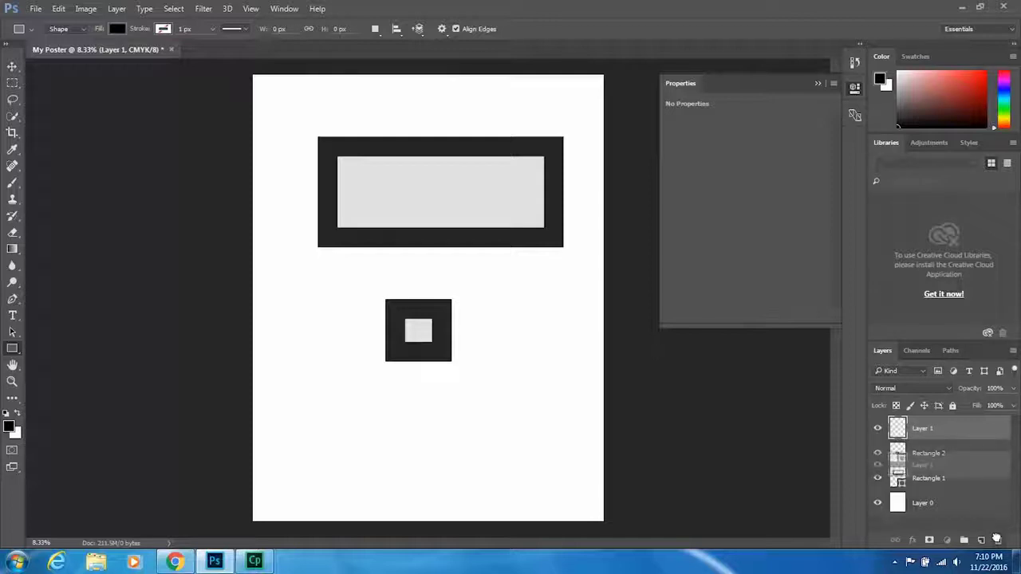
{"action": "left_click", "coordinate": [998, 541]}
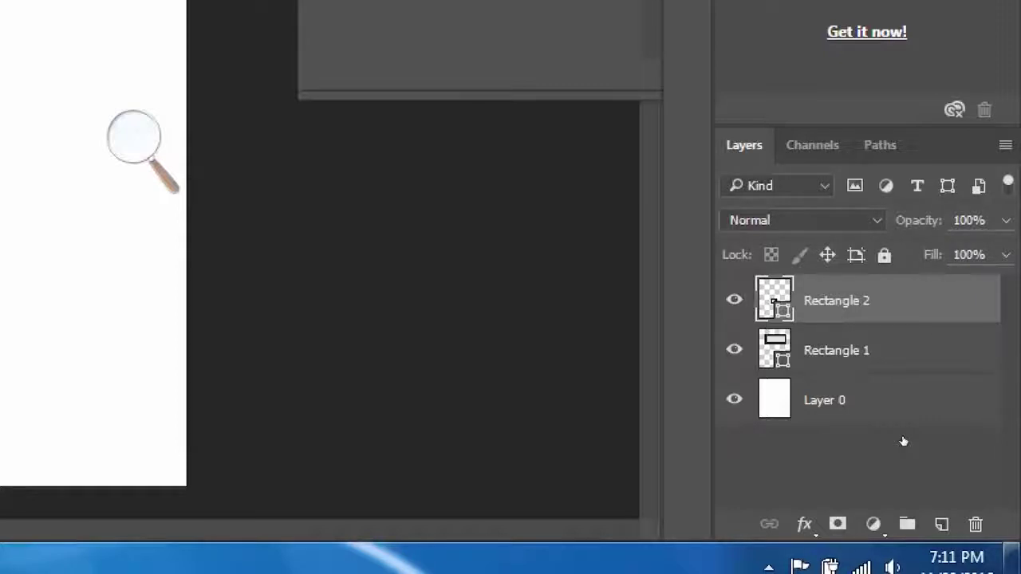
Step: Return the Windows Magnifier to 100% and close it
{"action": "left_click", "coordinate": [567, 351]}
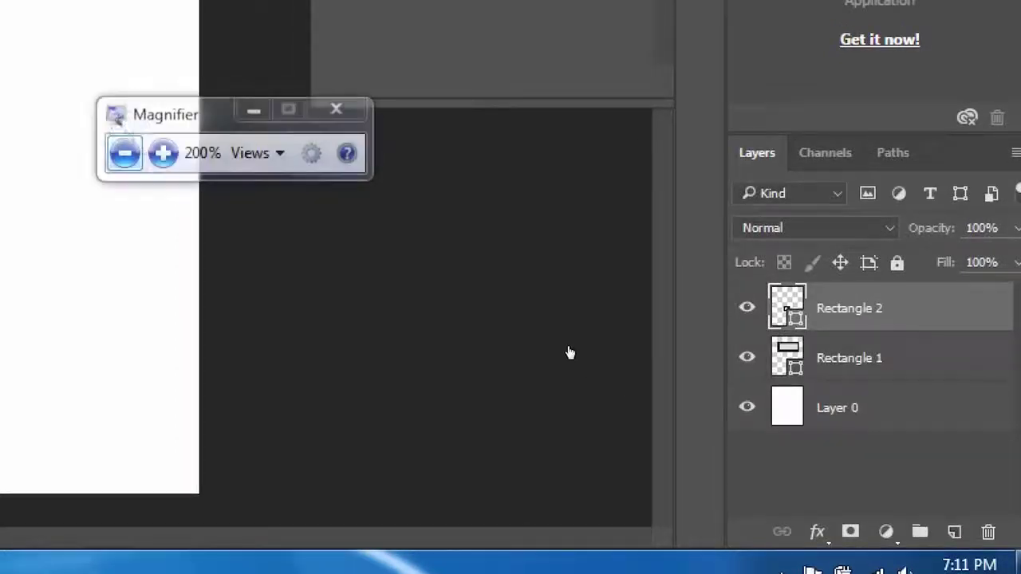
{"action": "left_click", "coordinate": [565, 351]}
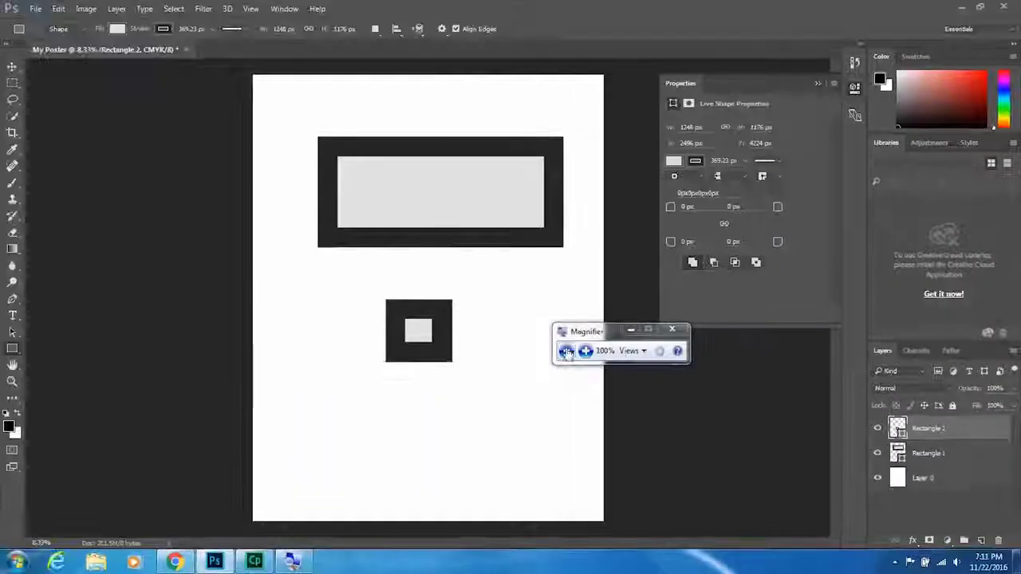
{"action": "left_click", "coordinate": [671, 330]}
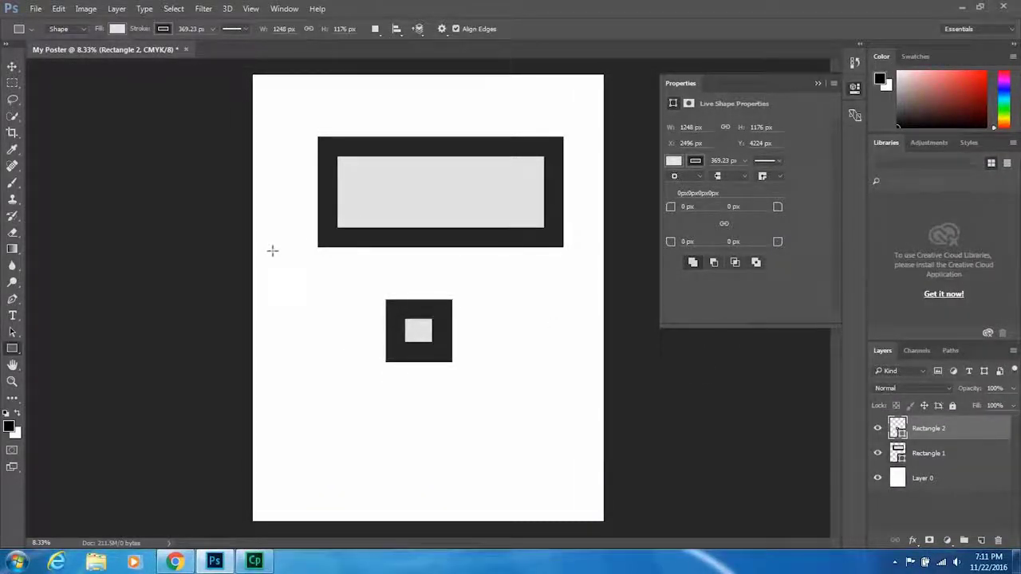
Step: Examine the large rectangle's lower-left corner at pixel level, up to 3200% magnification, and return to a view of both rectangles
{"action": "scroll", "coordinate": [319, 228], "scroll_direction": "up", "scroll_amount": 3}
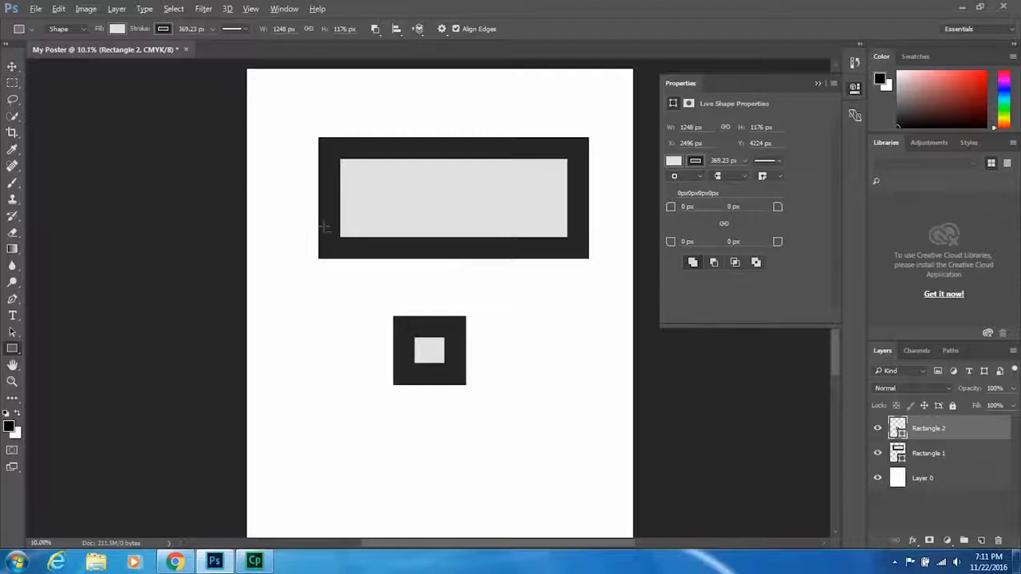
{"action": "scroll", "coordinate": [336, 237], "scroll_direction": "up", "scroll_amount": 6}
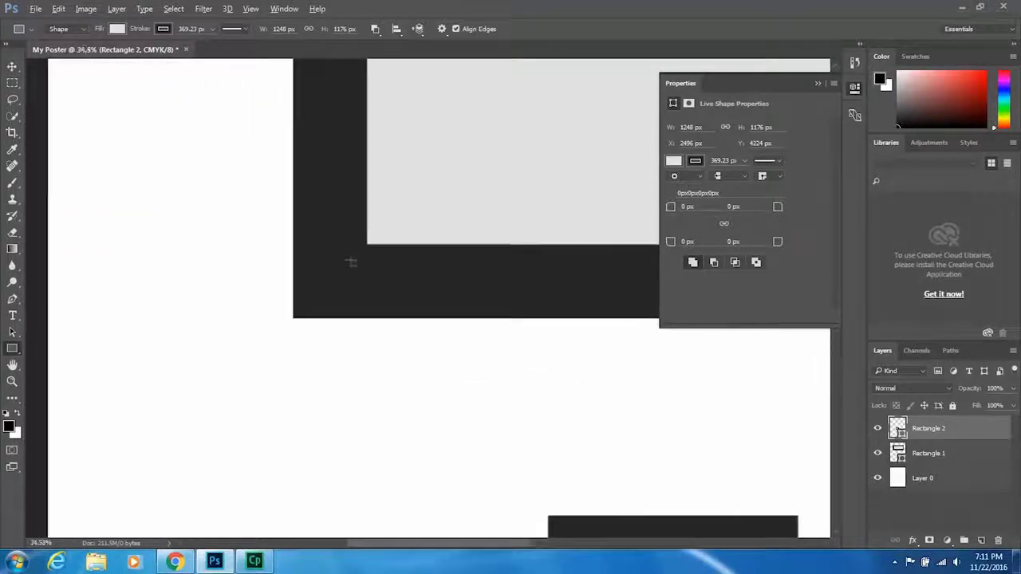
{"action": "scroll", "coordinate": [358, 252], "scroll_direction": "up", "scroll_amount": 4}
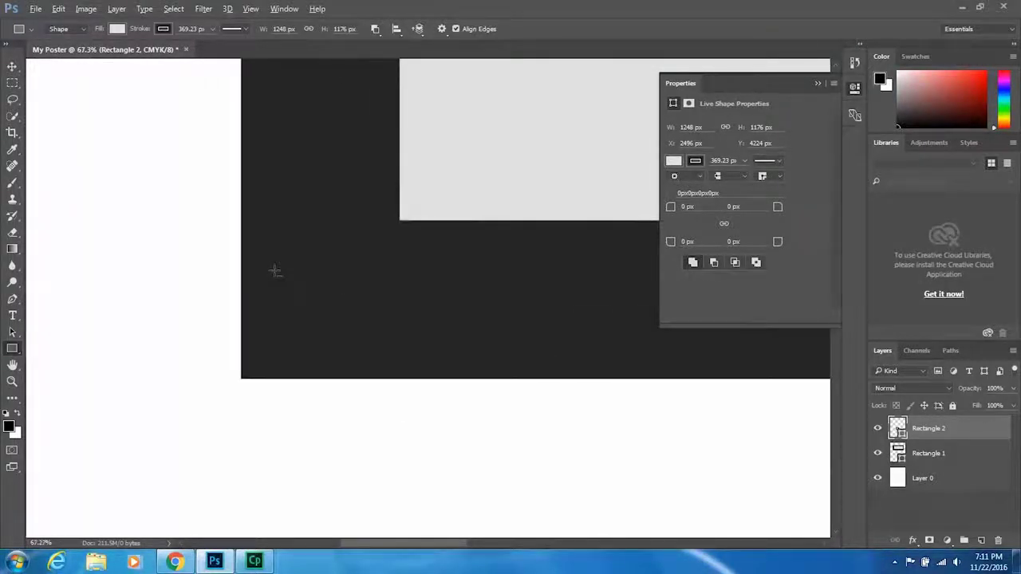
{"action": "scroll", "coordinate": [303, 263], "scroll_direction": "up", "scroll_amount": 2}
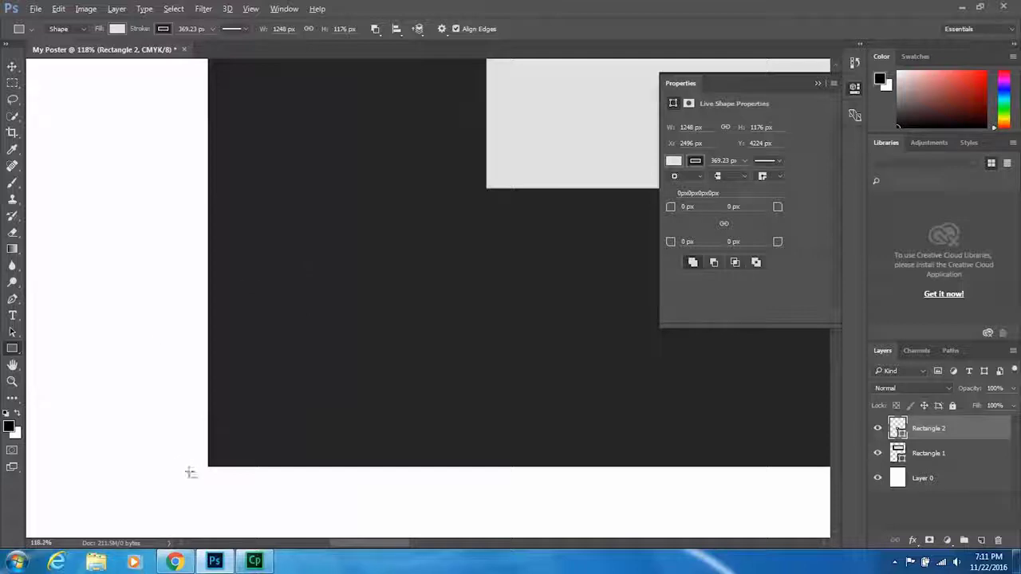
{"action": "scroll", "coordinate": [208, 474], "scroll_direction": "up", "scroll_amount": 4}
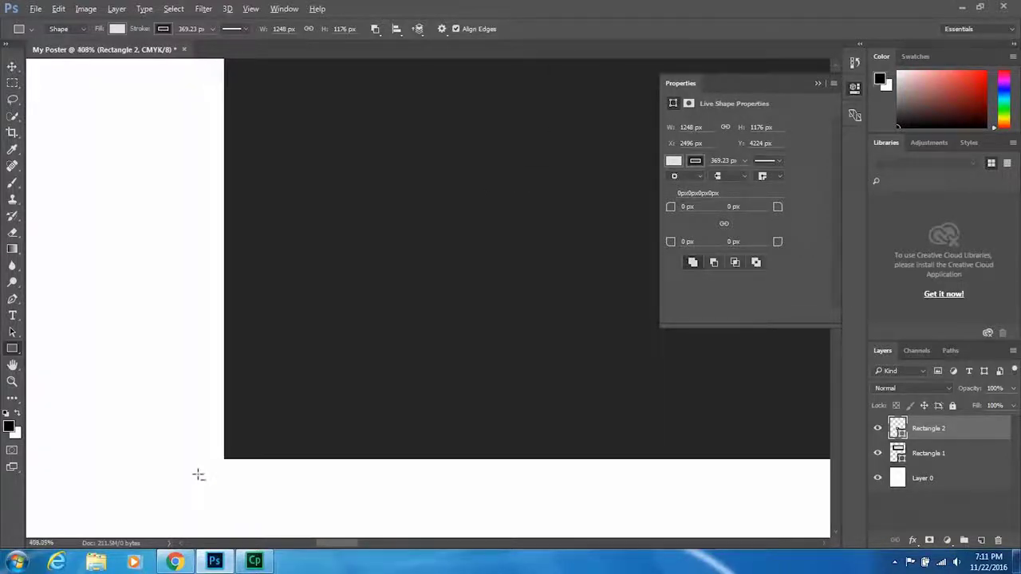
{"action": "scroll", "coordinate": [215, 467], "scroll_direction": "up", "scroll_amount": 5}
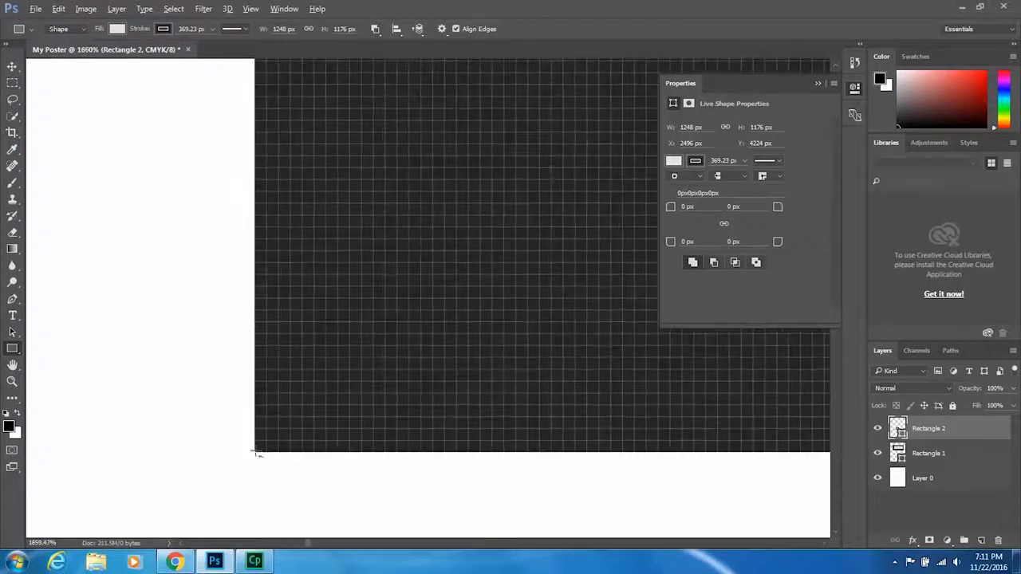
{"action": "scroll", "coordinate": [258, 453], "scroll_direction": "up", "scroll_amount": 1}
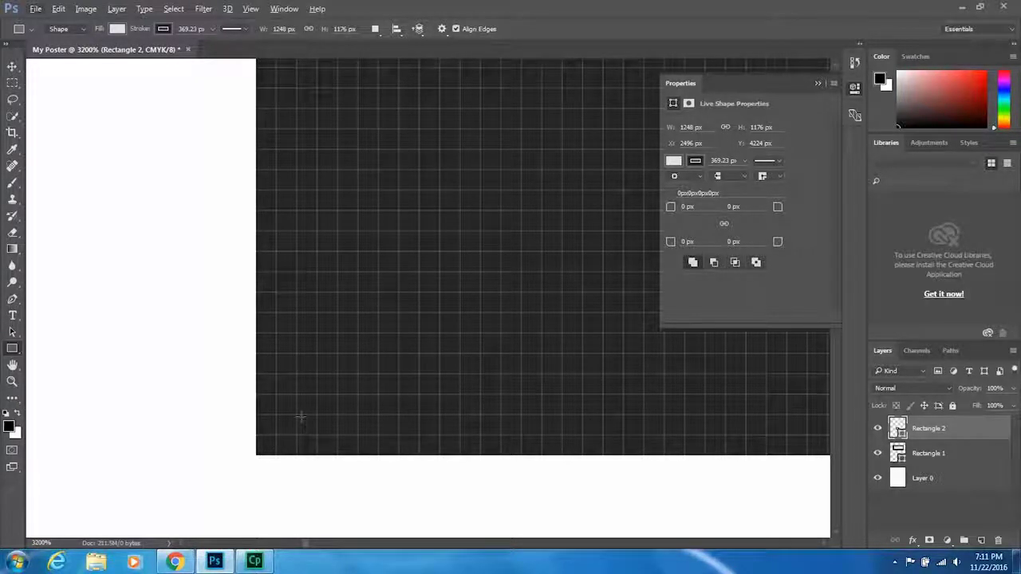
{"action": "scroll", "coordinate": [255, 437], "scroll_direction": "down", "scroll_amount": 5}
{"action": "scroll", "coordinate": [256, 437], "scroll_direction": "down", "scroll_amount": 4}
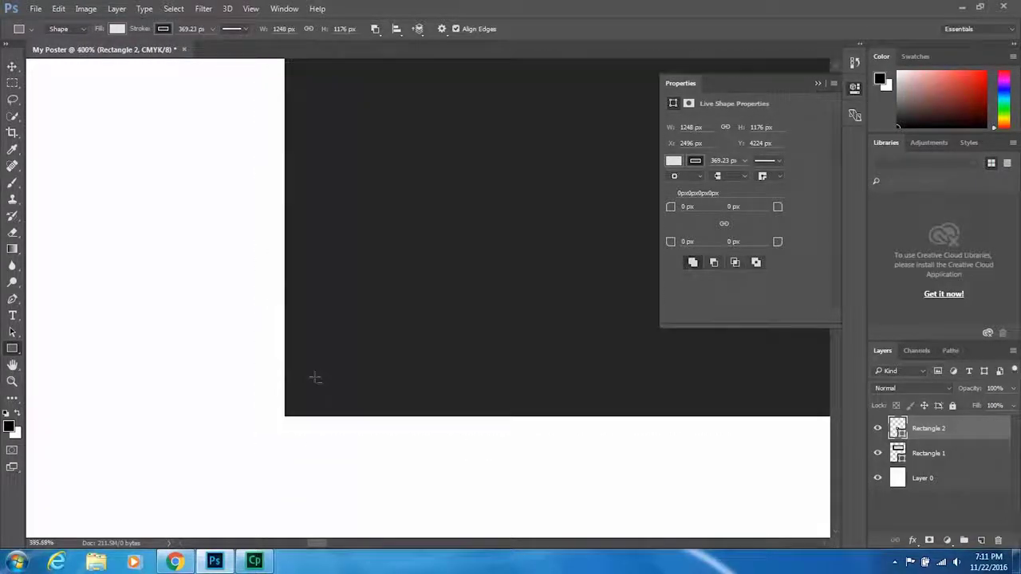
{"action": "scroll", "coordinate": [315, 377], "scroll_direction": "down", "scroll_amount": 3}
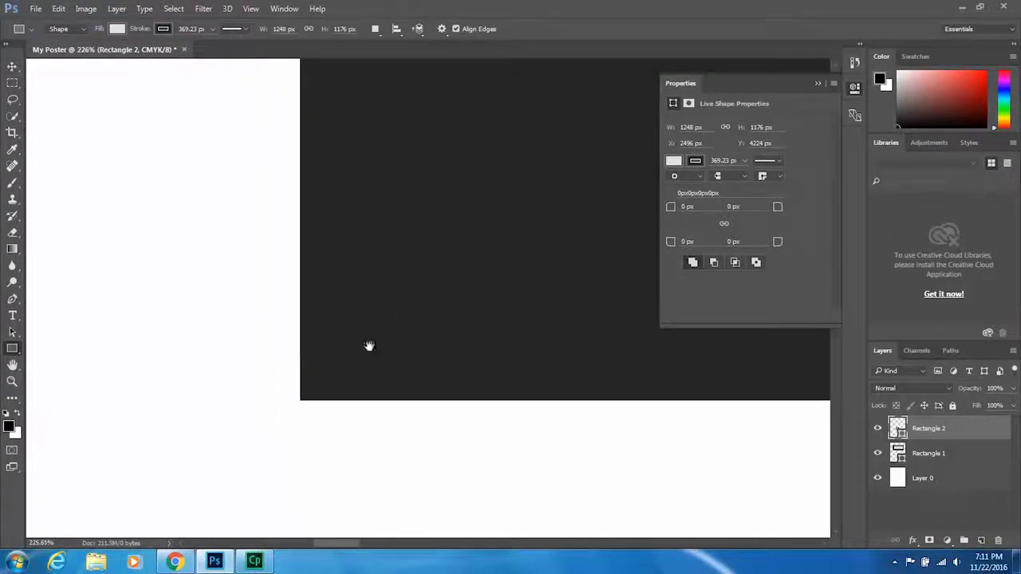
{"action": "left_click_drag", "start_coordinate": [370, 346], "coordinate": [314, 428]}
{"action": "scroll", "coordinate": [476, 284], "scroll_direction": "down", "scroll_amount": 3}
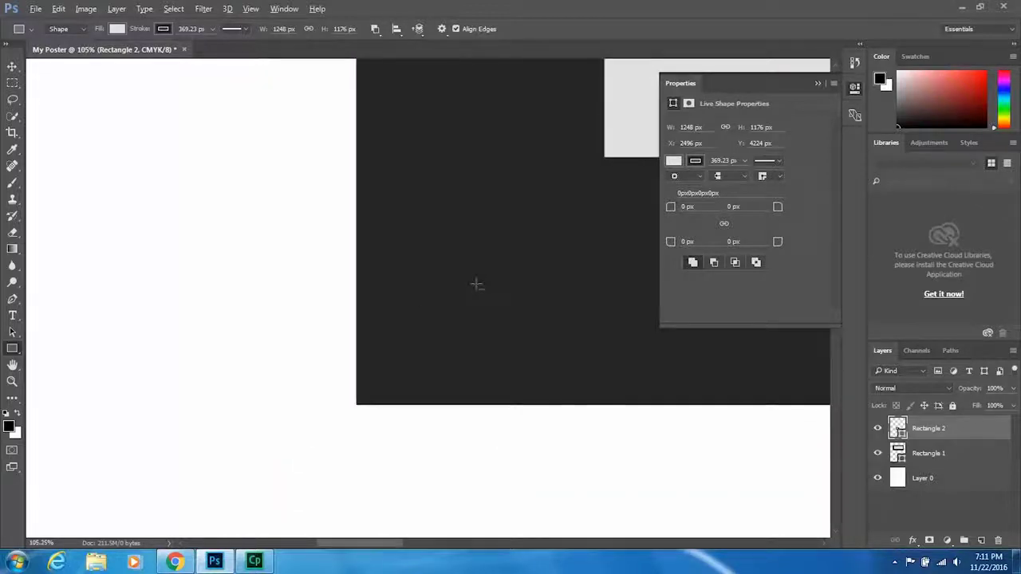
{"action": "scroll", "coordinate": [435, 350], "scroll_direction": "down", "scroll_amount": 3}
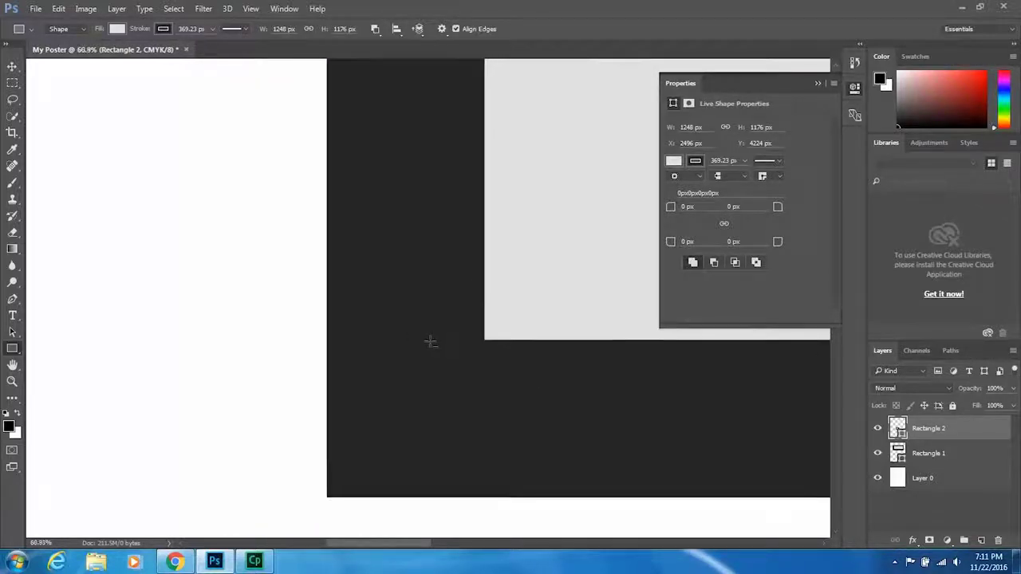
{"action": "scroll", "coordinate": [429, 341], "scroll_direction": "down", "scroll_amount": 5}
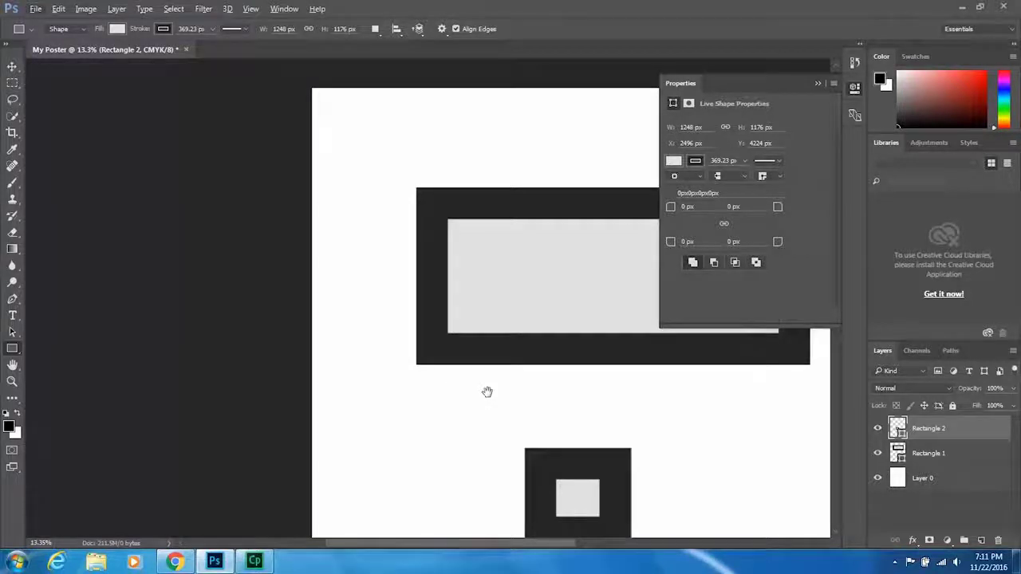
{"action": "left_click_drag", "start_coordinate": [486, 391], "coordinate": [305, 316]}
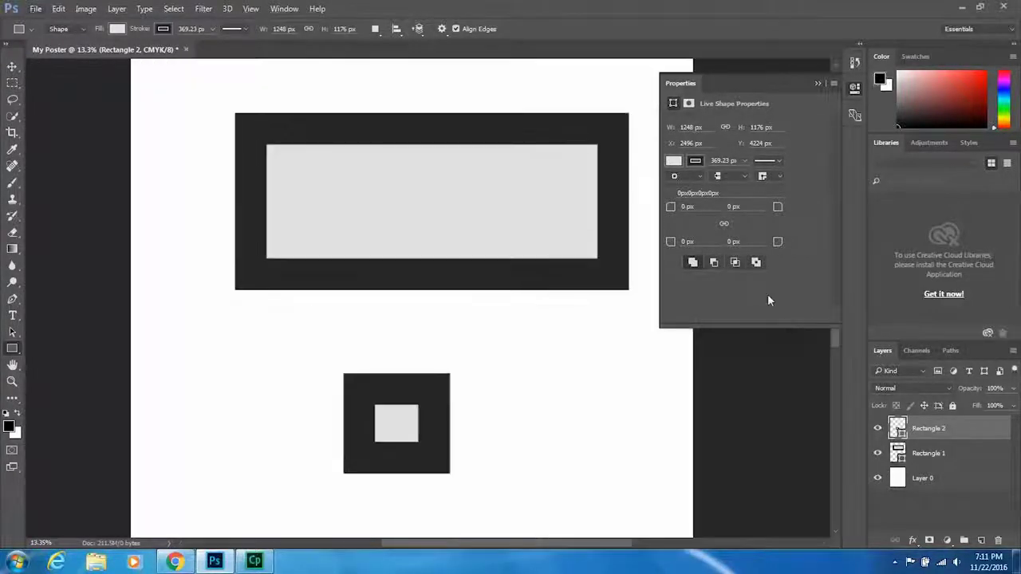
Step: Delete the small rectangle's layer
{"action": "left_click", "coordinate": [816, 83]}
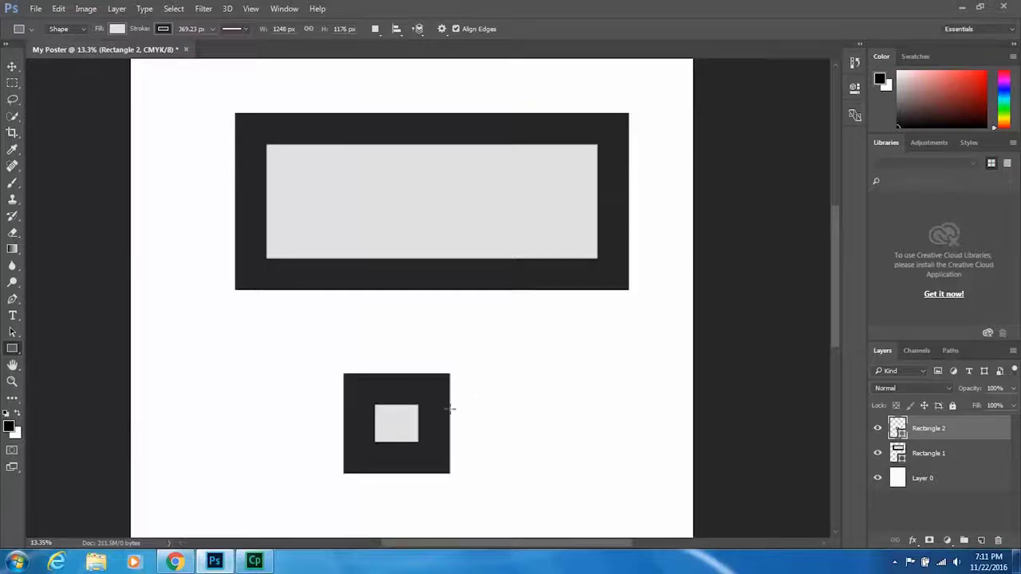
{"action": "left_click_drag", "start_coordinate": [923, 431], "coordinate": [997, 540]}
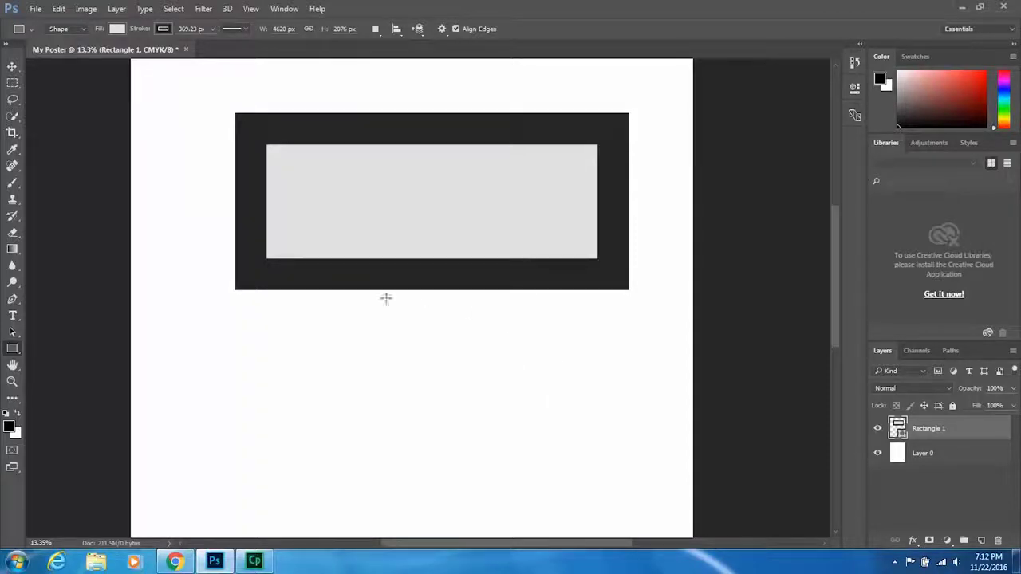
Step: Draw a rounded rectangle about 4272 by 1731 px below the large rectangle
{"action": "right_click", "coordinate": [12, 349]}
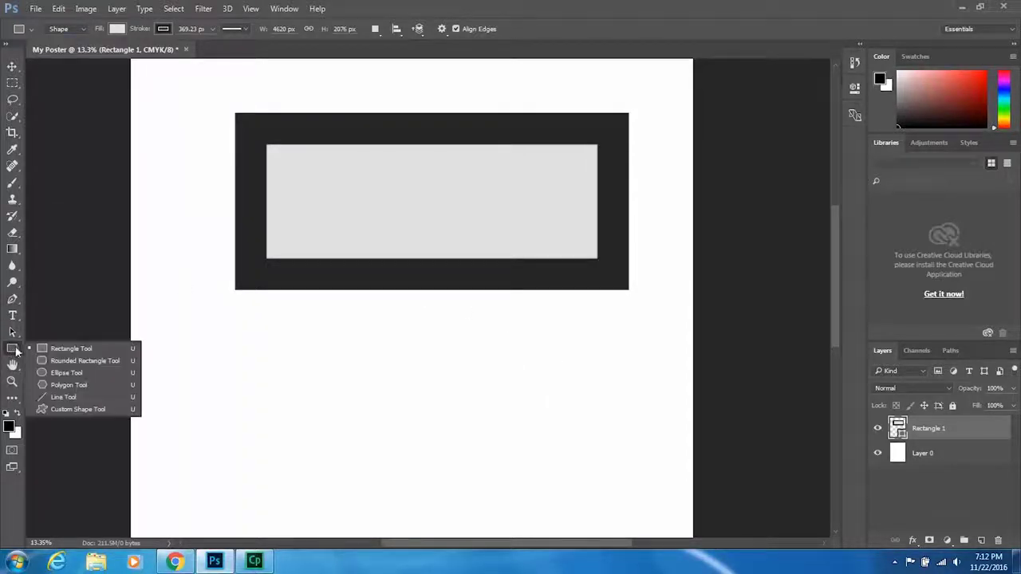
{"action": "left_click", "coordinate": [94, 360]}
{"action": "left_click_drag", "start_coordinate": [250, 330], "coordinate": [612, 476]}
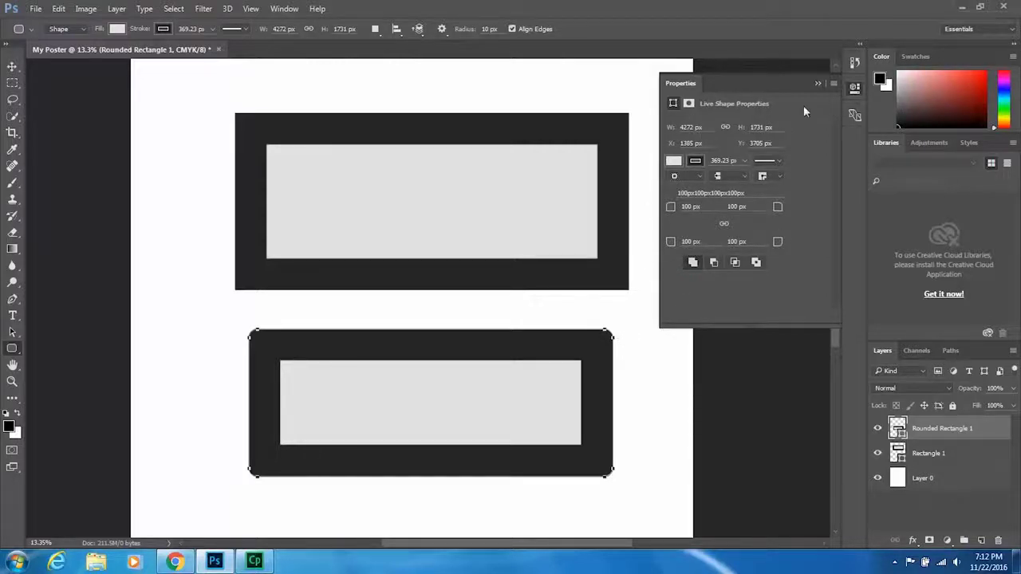
{"action": "left_click", "coordinate": [817, 83]}
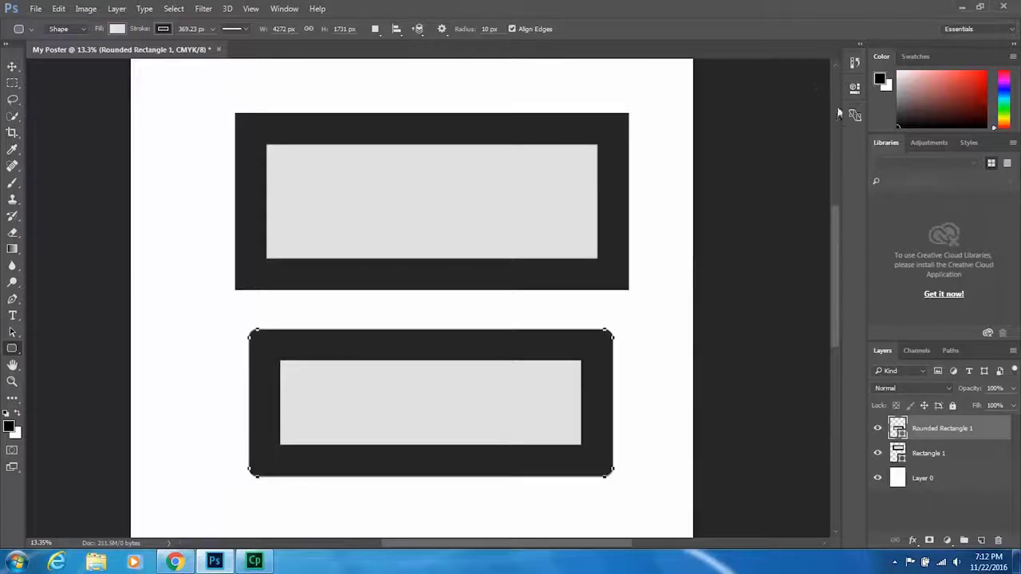
Step: Link the rounded rectangle's corner radii and set all four to 600 px
{"action": "left_click", "coordinate": [854, 92]}
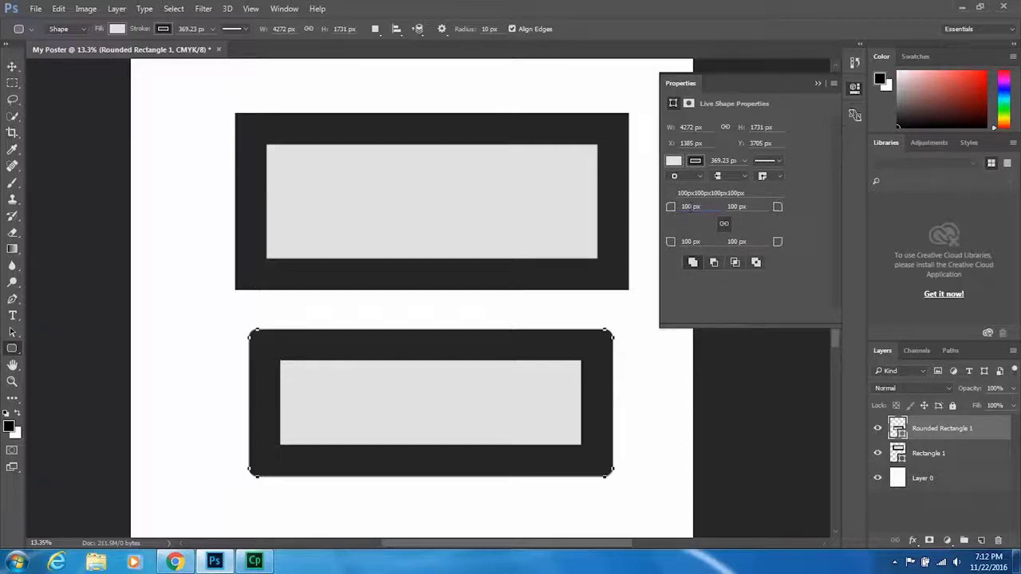
{"action": "type", "text": "600"}
{"action": "key", "text": "Return"}
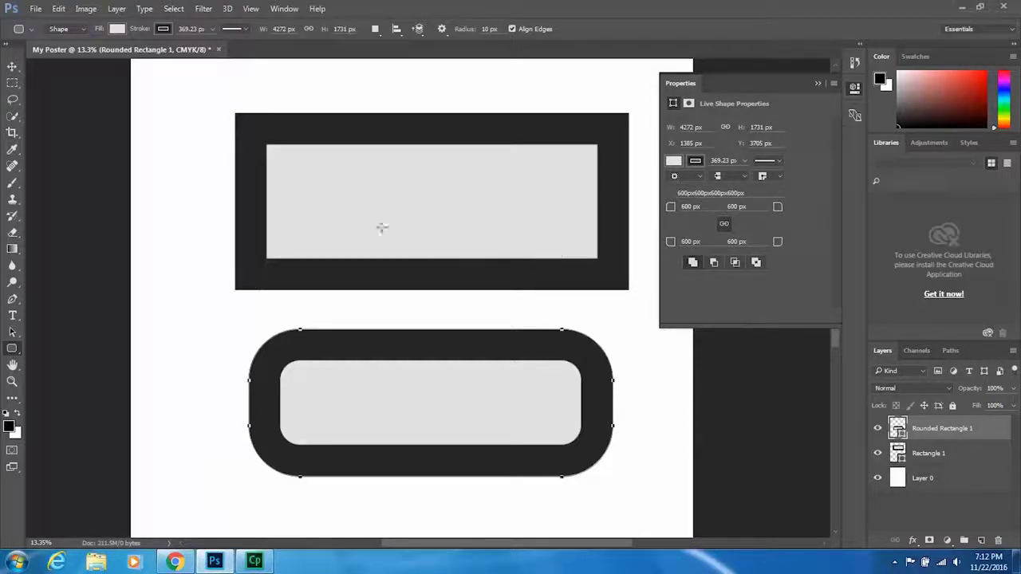
{"action": "scroll", "coordinate": [334, 359], "scroll_direction": "down", "scroll_amount": 5}
{"action": "scroll", "coordinate": [334, 363], "scroll_direction": "down", "scroll_amount": 2}
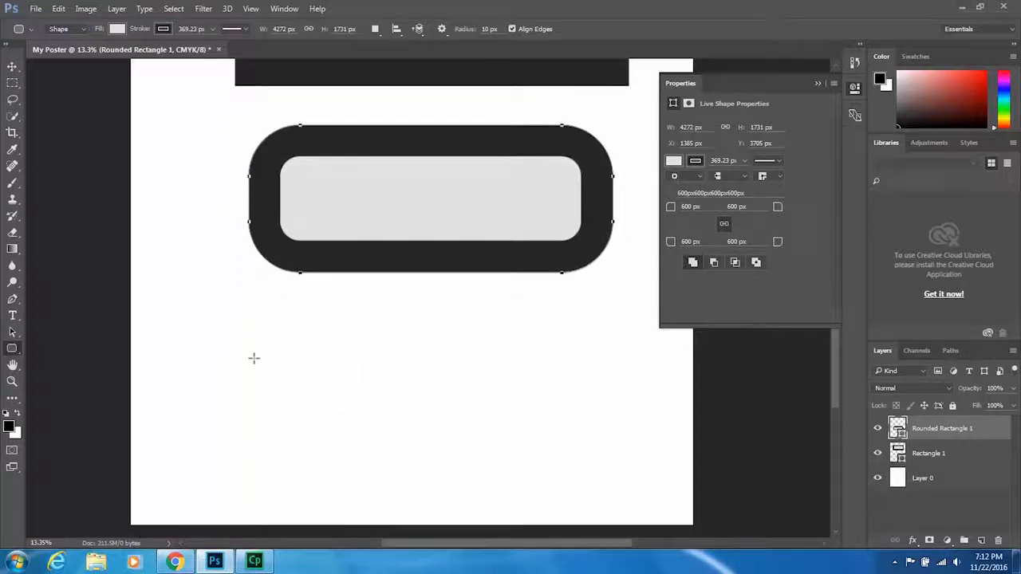
{"action": "left_click", "coordinate": [243, 335]}
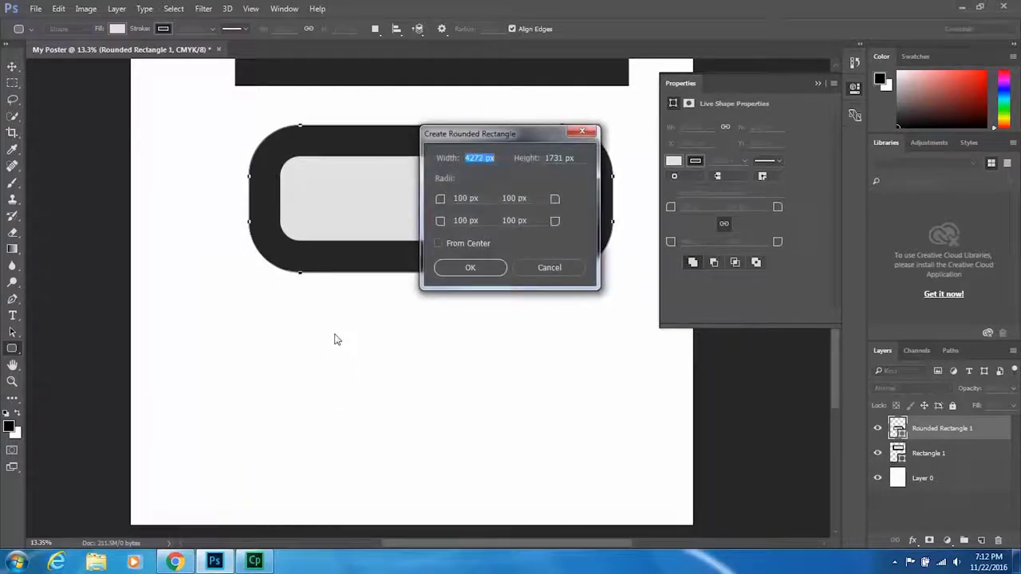
{"action": "double_click", "coordinate": [475, 198]}
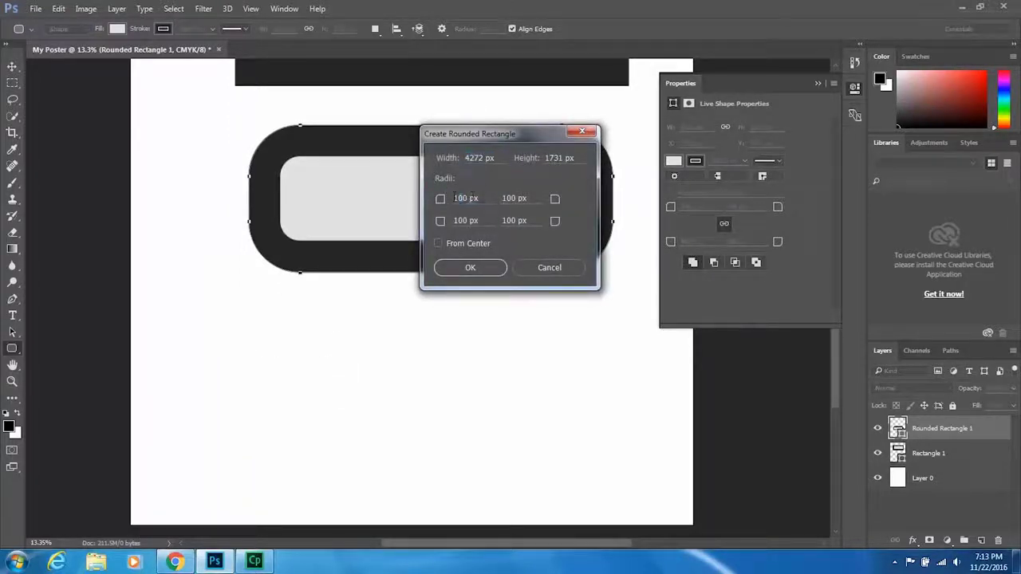
{"action": "left_click", "coordinate": [475, 219]}
{"action": "left_click", "coordinate": [547, 268]}
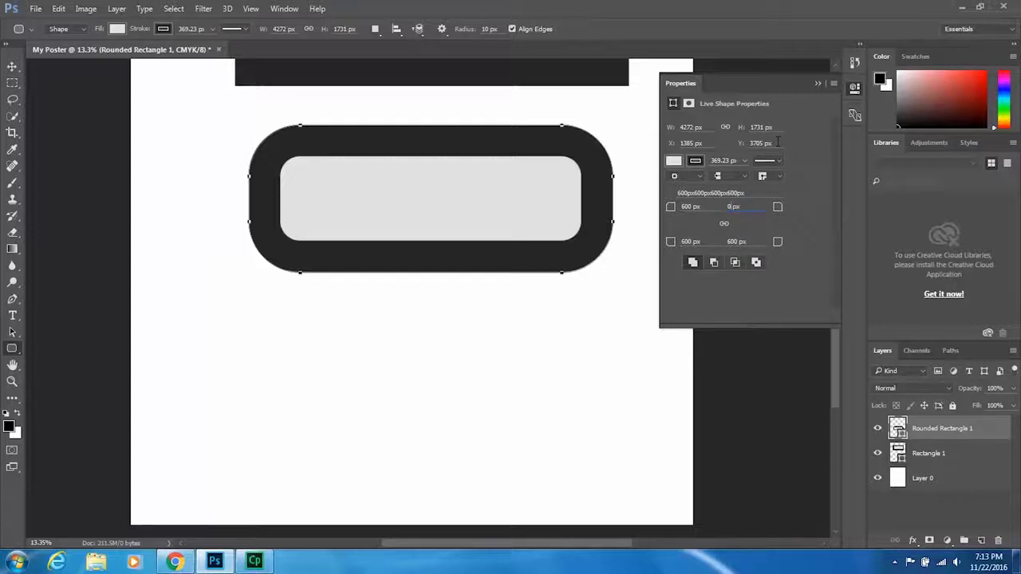
Step: Unlink the rounded rectangle's corner radii and set the upper-right one to 0 px
{"action": "key", "text": "Return"}
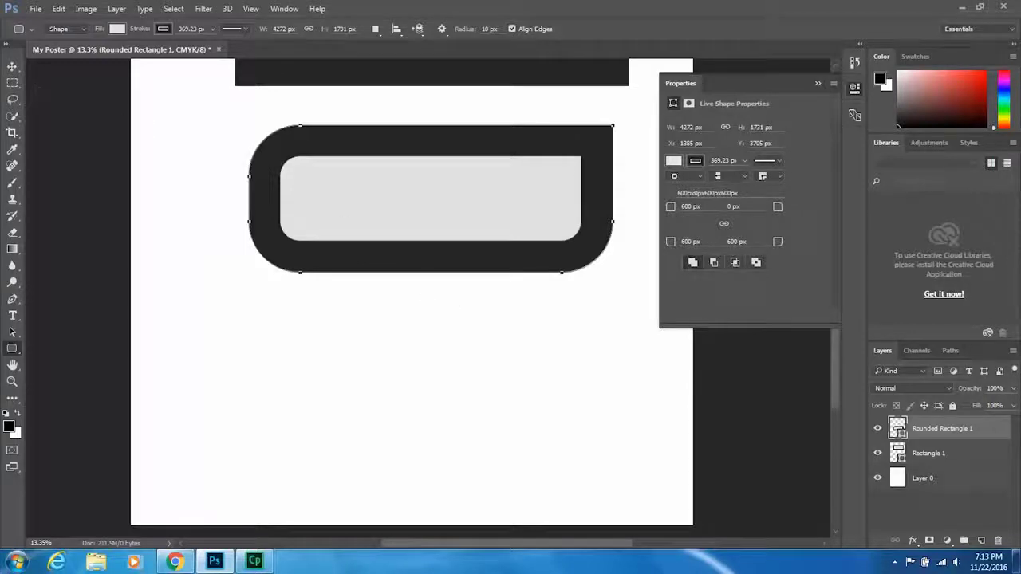
Step: Draw a circle about 734 px in diameter with the Ellipse tool inside the rounded rectangle's light area
{"action": "right_click", "coordinate": [12, 349]}
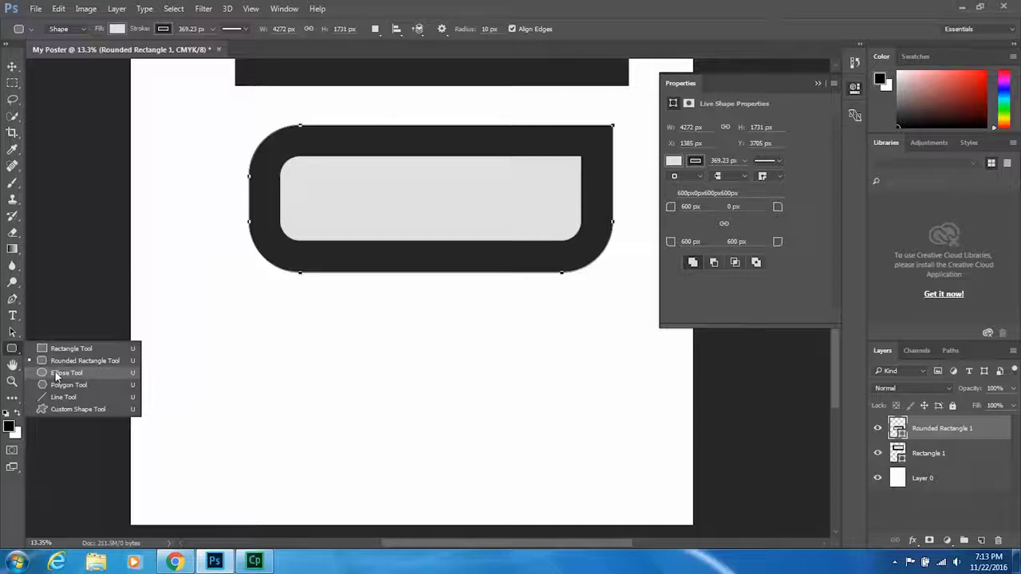
{"action": "left_click", "coordinate": [56, 374]}
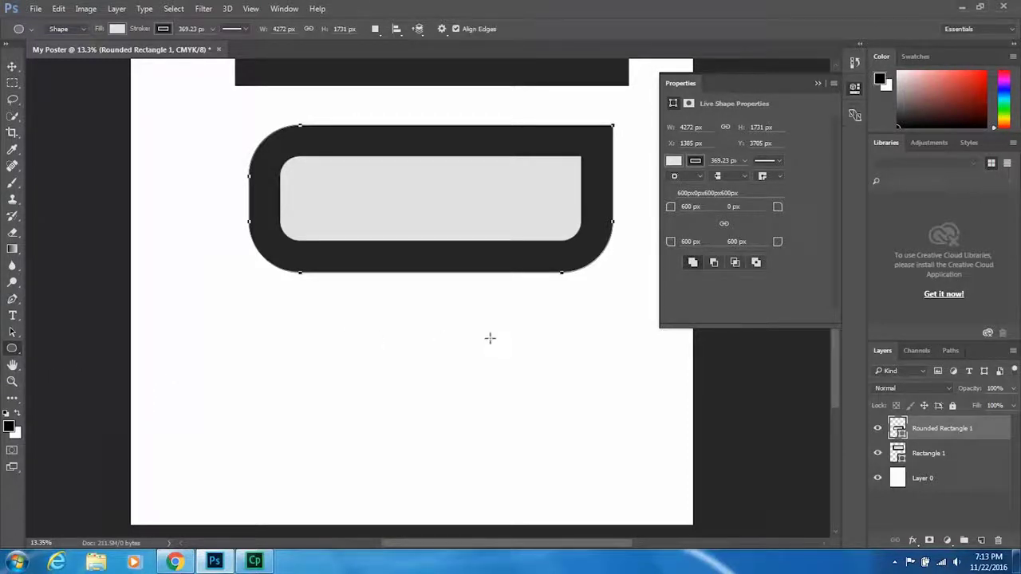
{"action": "left_click_drag", "start_coordinate": [272, 316], "coordinate": [497, 226]}
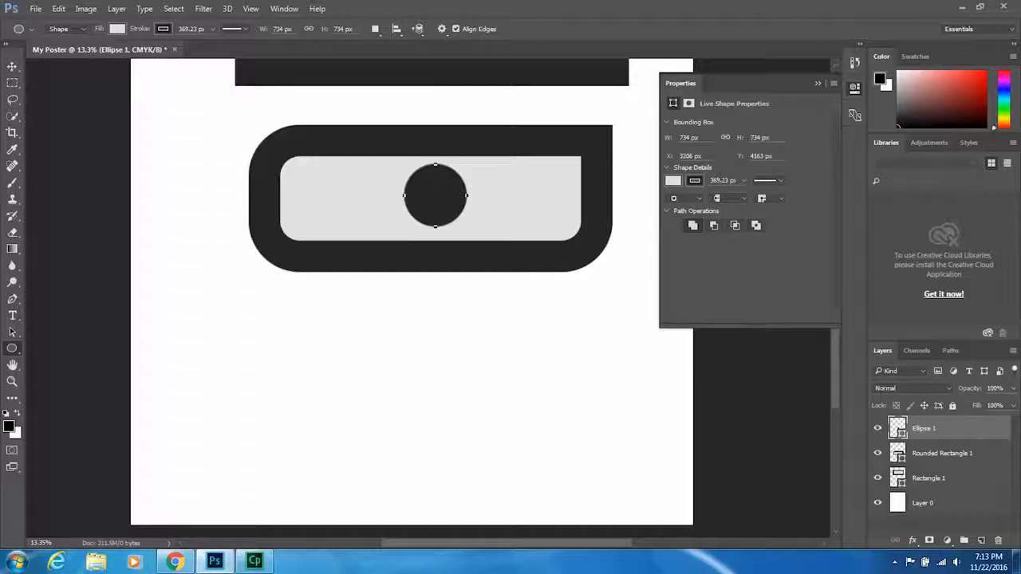
Step: Draw a small upright five-sided polygon about 612 by 582 px in the white area below the rounded rectangle
{"action": "right_click", "coordinate": [15, 350]}
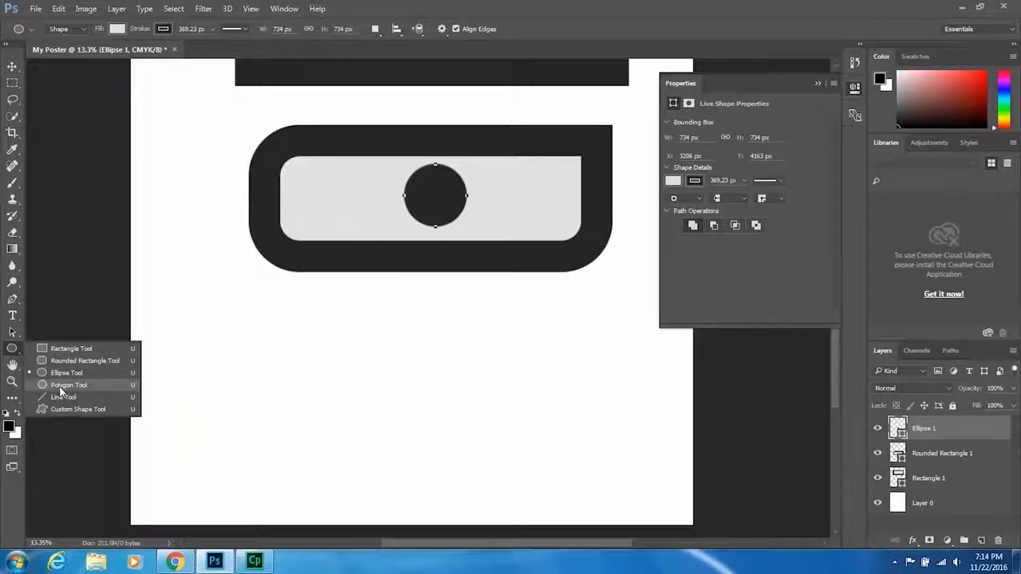
{"action": "left_click", "coordinate": [67, 388]}
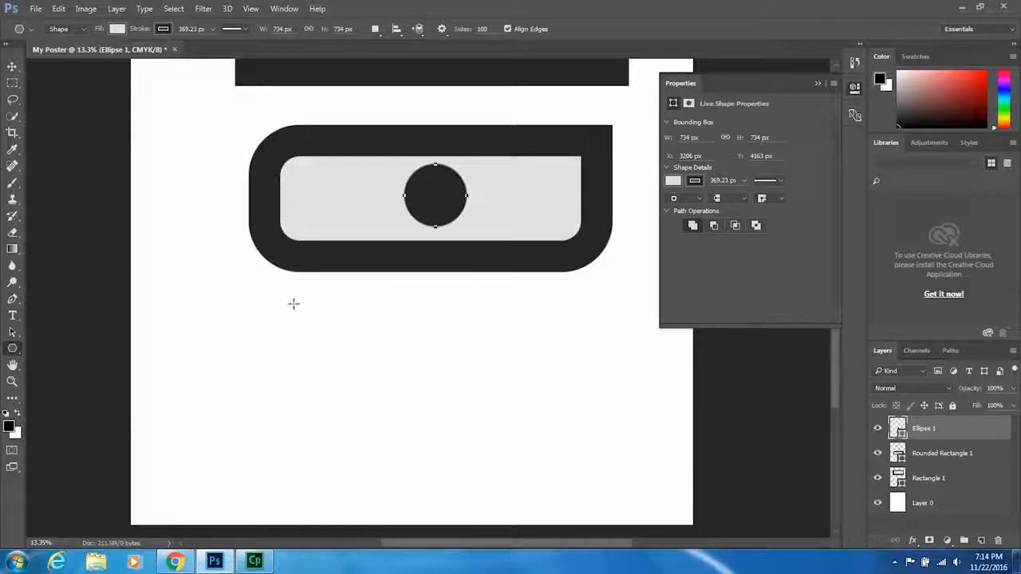
{"action": "left_click_drag", "start_coordinate": [327, 323], "coordinate": [355, 340]}
{"action": "key", "text": "ctrl+z"}
{"action": "left_click", "coordinate": [482, 31]}
{"action": "type", "text": "5"}
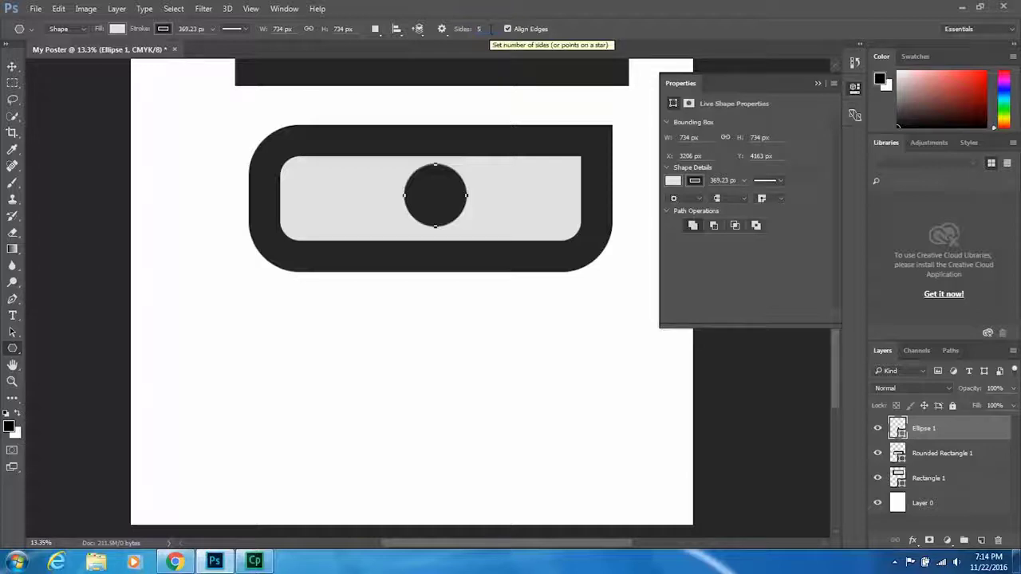
{"action": "left_click_drag", "start_coordinate": [415, 310], "coordinate": [358, 365]}
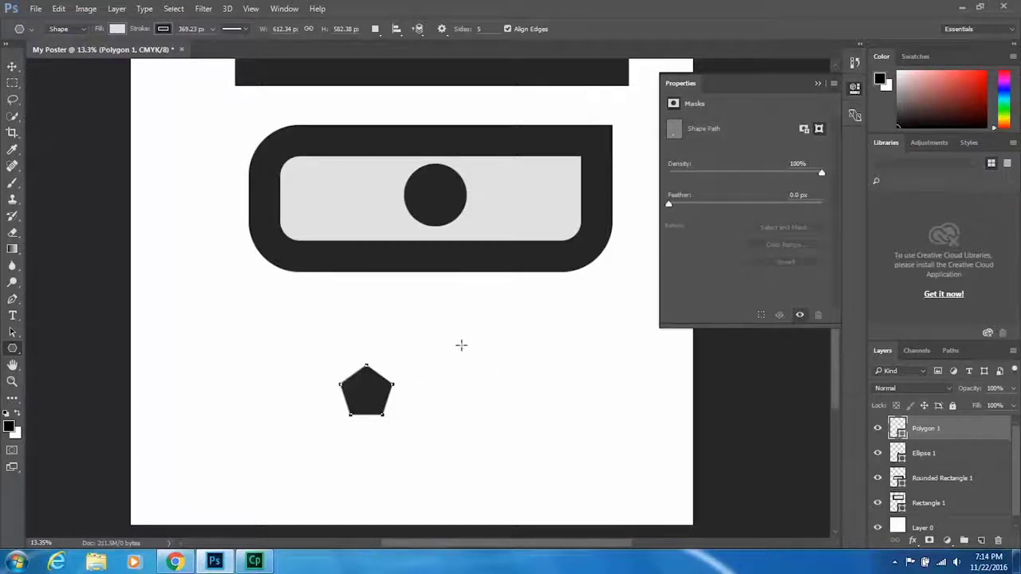
Step: Draw a larger tilted pentagon about 1325 by 1378 px to the right of the small one
{"action": "left_click_drag", "start_coordinate": [508, 360], "coordinate": [546, 393]}
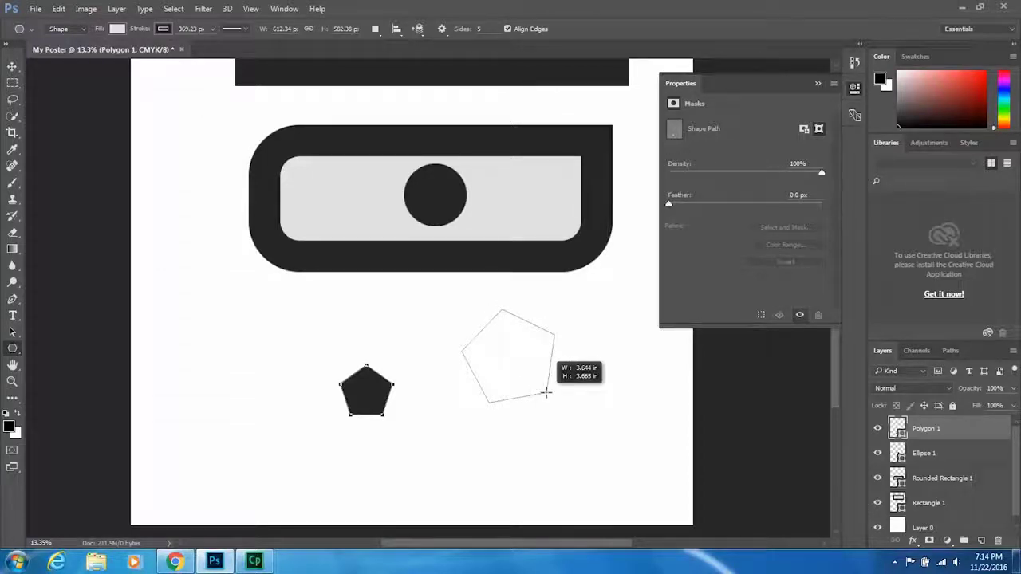
{"action": "left_click_drag", "start_coordinate": [546, 392], "coordinate": [531, 415]}
{"action": "key", "text": "shift"}
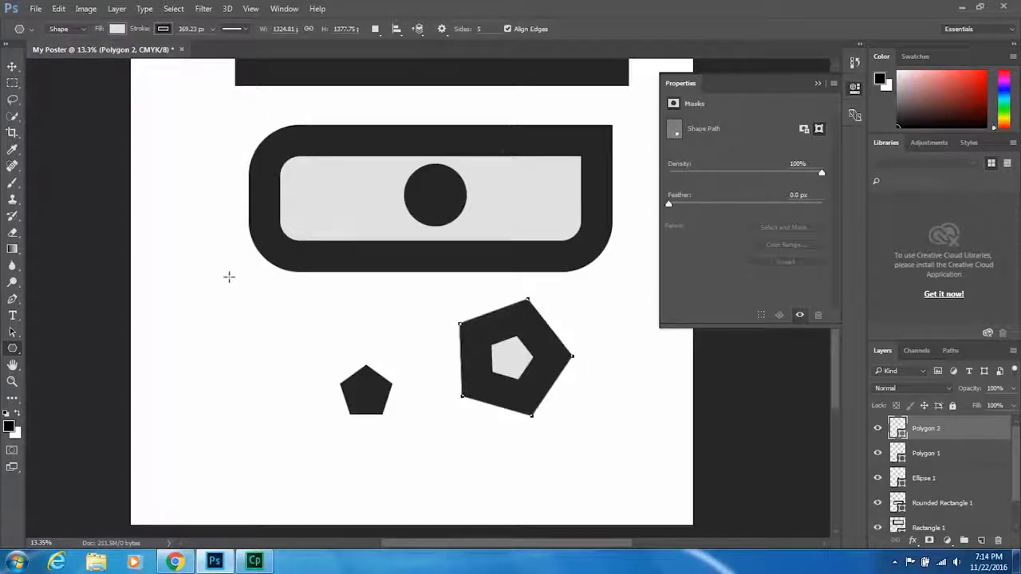
Step: Set the polygon to 3 sides and draw two overlapping triangles left of the pentagons, the upright one about 1945 by 1700 px
{"action": "left_click", "coordinate": [477, 29]}
{"action": "type", "text": "3"}
{"action": "left_click_drag", "start_coordinate": [187, 303], "coordinate": [246, 307]}
{"action": "left_click_drag", "start_coordinate": [232, 369], "coordinate": [315, 416]}
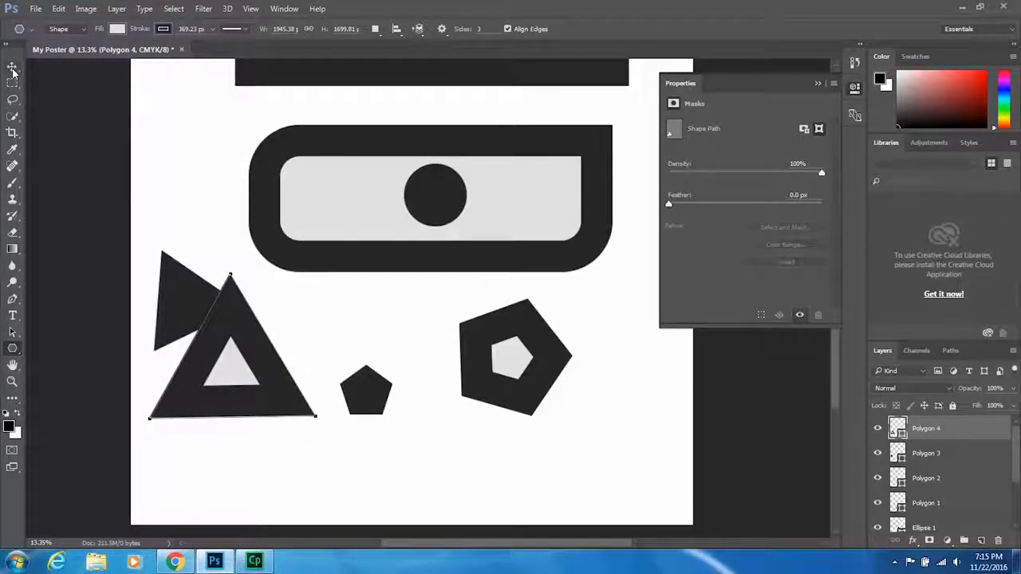
Step: Try drawing several lines of 1 px weight with the Line tool near the page's lower edge, and undo them
{"action": "right_click", "coordinate": [12, 349]}
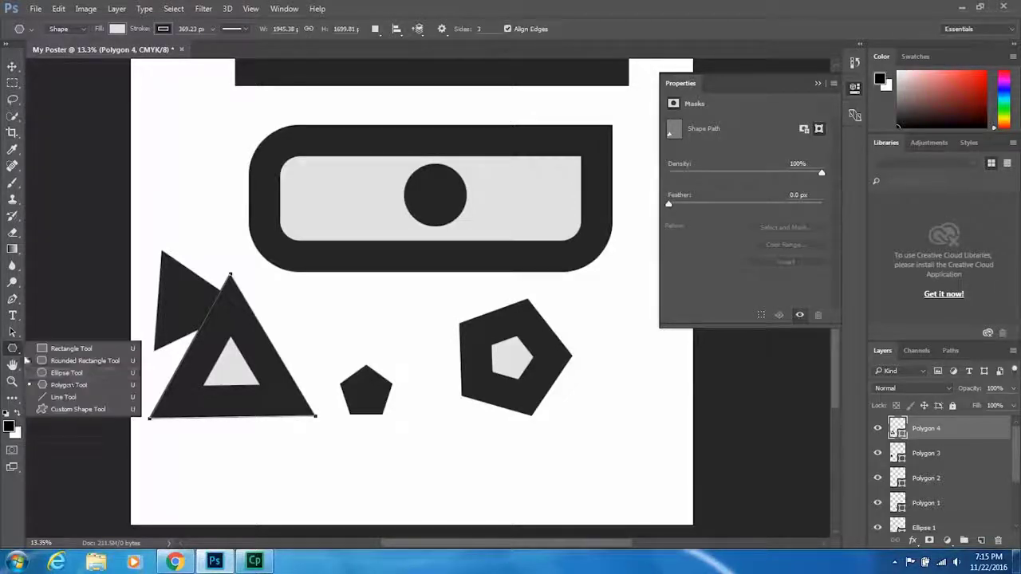
{"action": "left_click", "coordinate": [64, 397]}
{"action": "left_click_drag", "start_coordinate": [309, 467], "coordinate": [625, 469]}
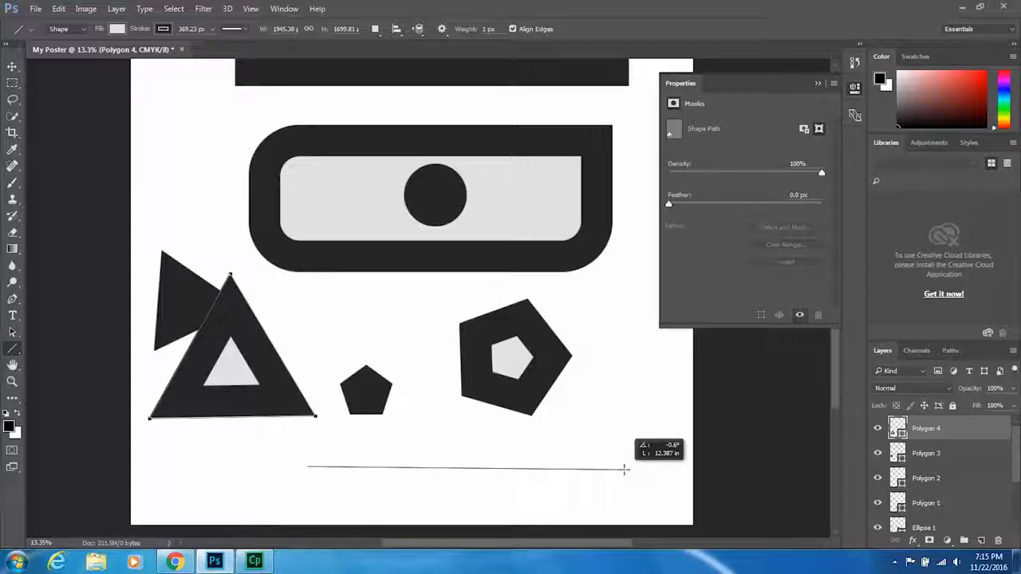
{"action": "left_click_drag", "start_coordinate": [625, 469], "coordinate": [194, 466]}
{"action": "left_click_drag", "start_coordinate": [548, 462], "coordinate": [668, 463]}
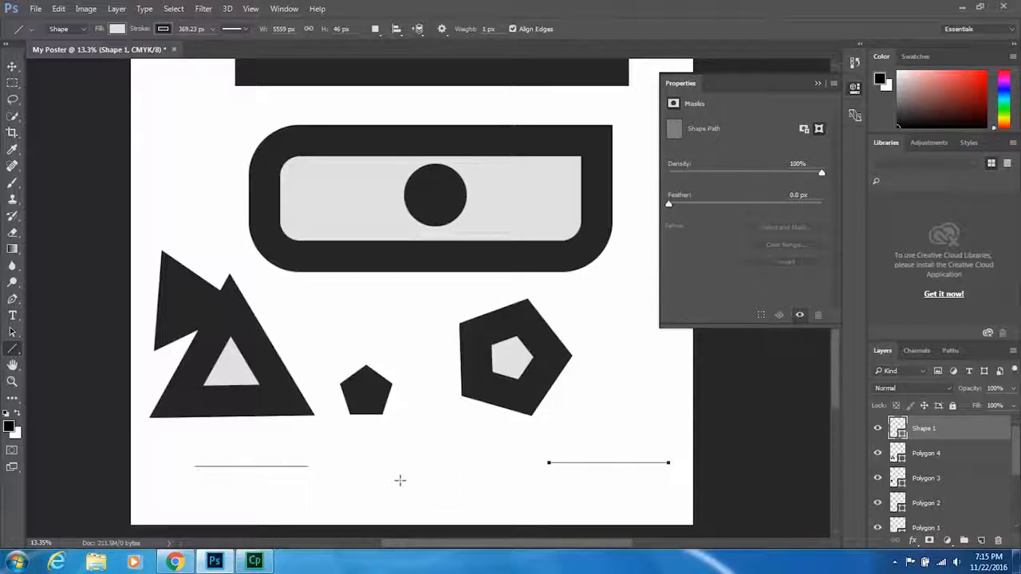
{"action": "key", "text": "ctrl+alt+z"}
{"action": "key", "text": "ctrl+alt+z"}
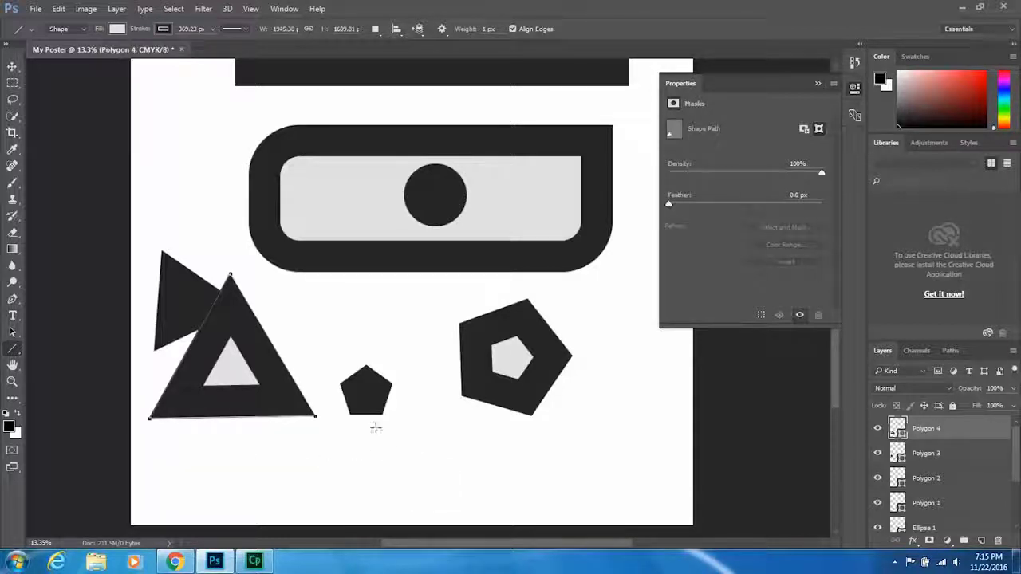
{"action": "left_click_drag", "start_coordinate": [420, 465], "coordinate": [245, 435]}
{"action": "key", "text": "ctrl+z"}
Step: Switch to the Custom Shape tool
{"action": "right_click", "coordinate": [12, 351]}
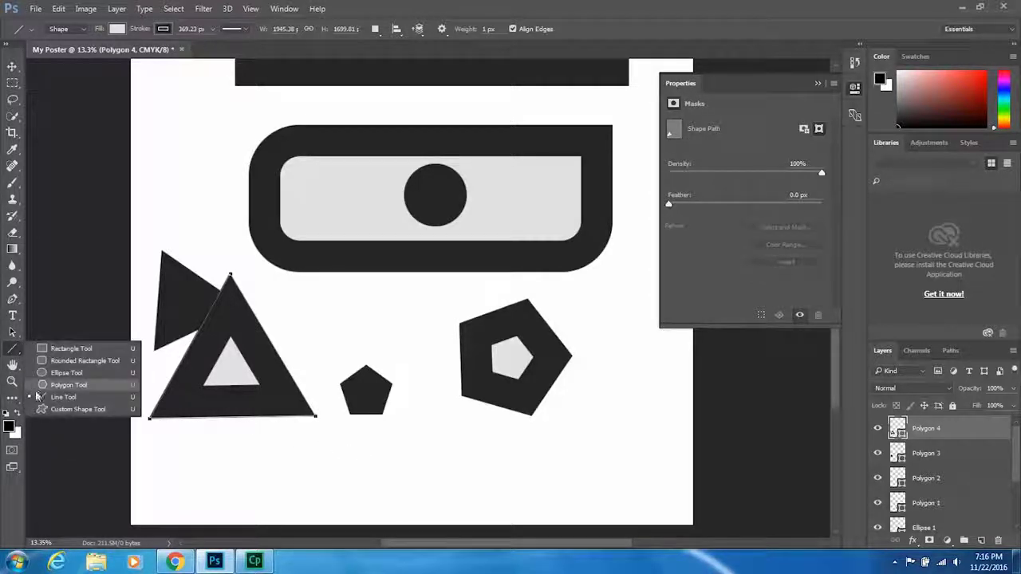
{"action": "left_click", "coordinate": [70, 410]}
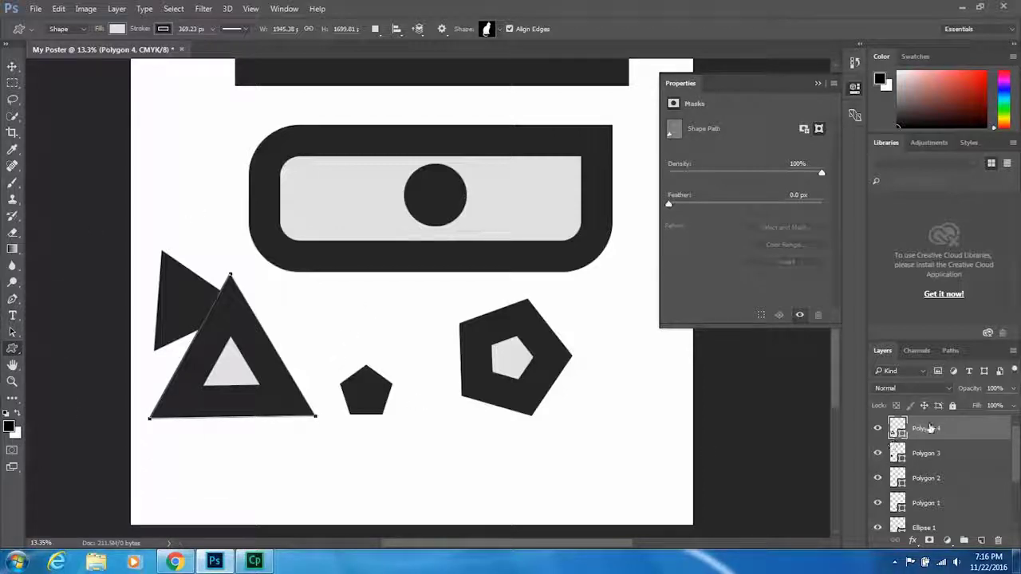
Step: Delete the rounded rectangle, circle, pentagon and triangle layers above the large rectangle's layer
{"action": "scroll", "coordinate": [953, 496], "scroll_direction": "down", "scroll_amount": 3}
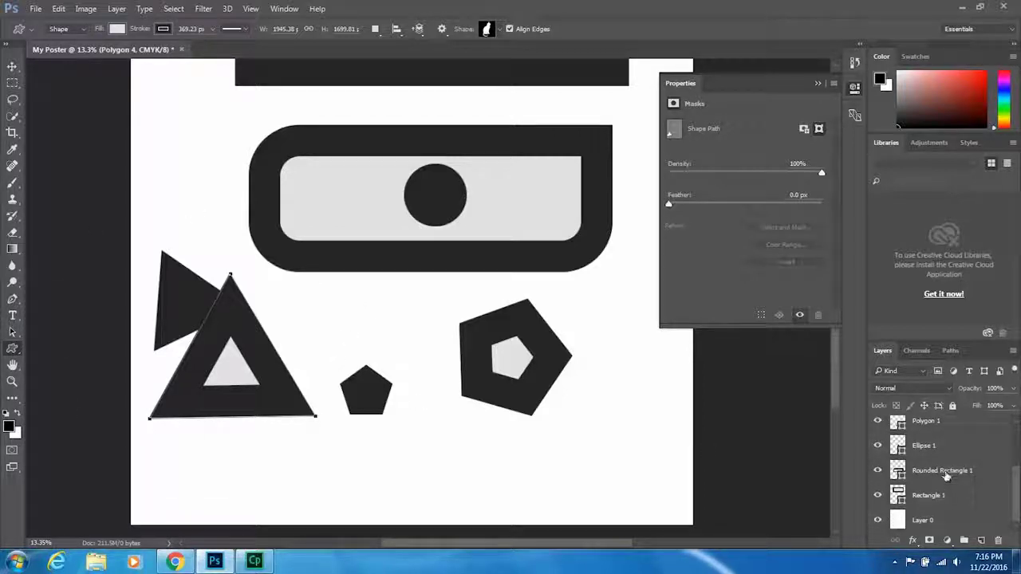
{"action": "left_click", "coordinate": [946, 472], "text": "shift"}
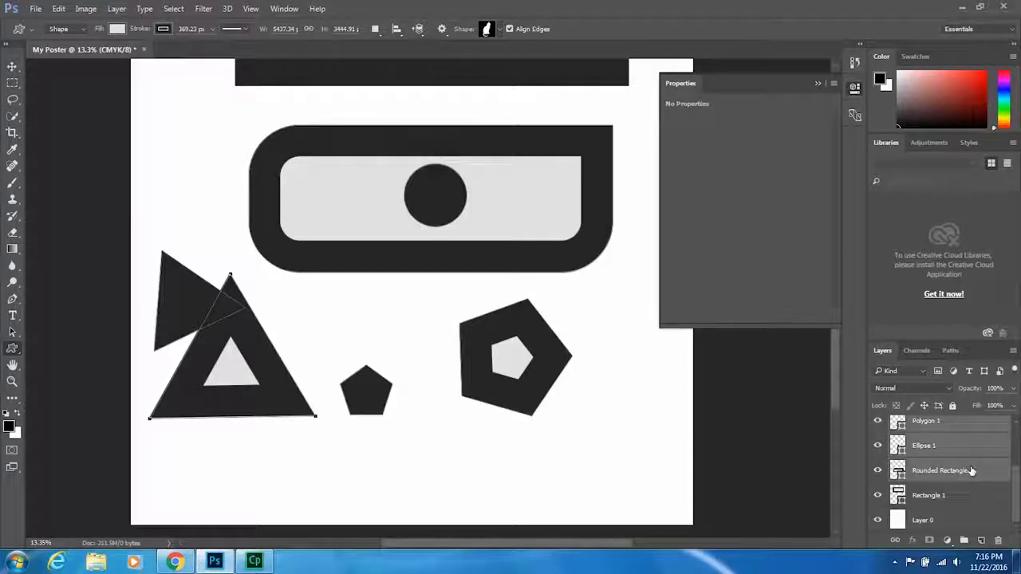
{"action": "left_click", "coordinate": [949, 496], "text": "shift"}
{"action": "key", "text": "ctrl+e"}
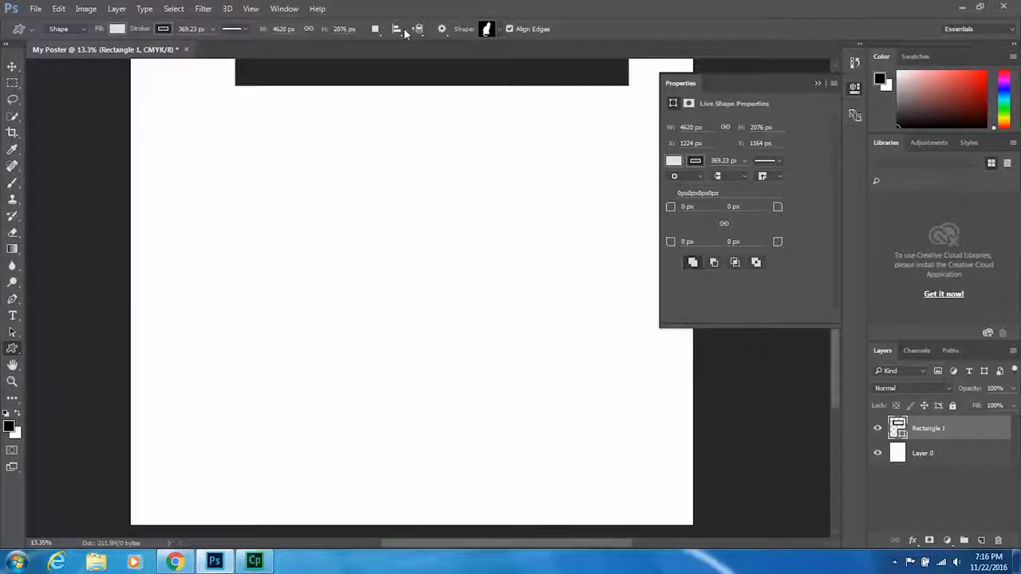
Step: Append the Nature set to the custom shape library and enlarge the shape picker to show all shapes
{"action": "left_click", "coordinate": [499, 30]}
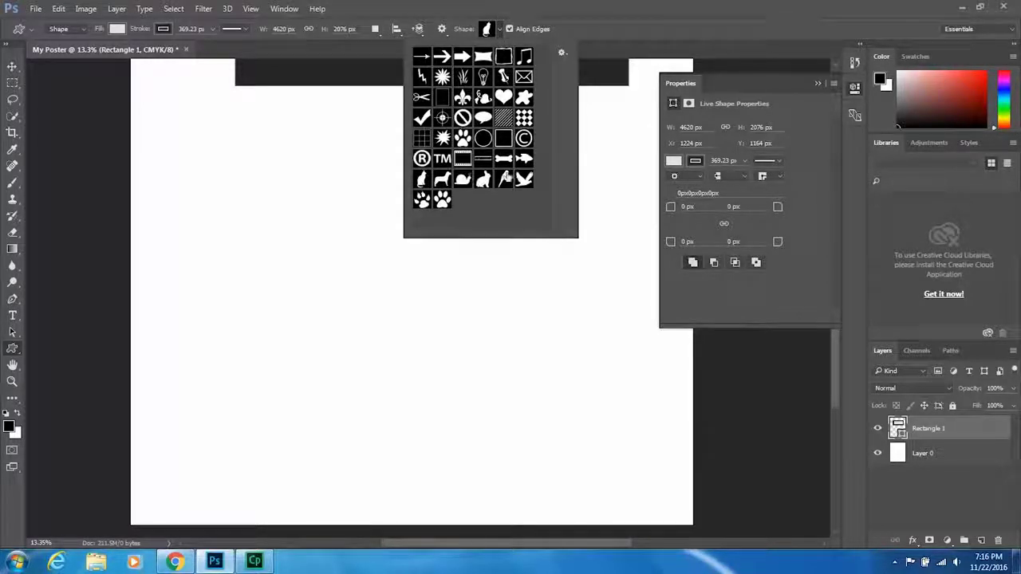
{"action": "left_click_drag", "start_coordinate": [572, 232], "coordinate": [563, 149]}
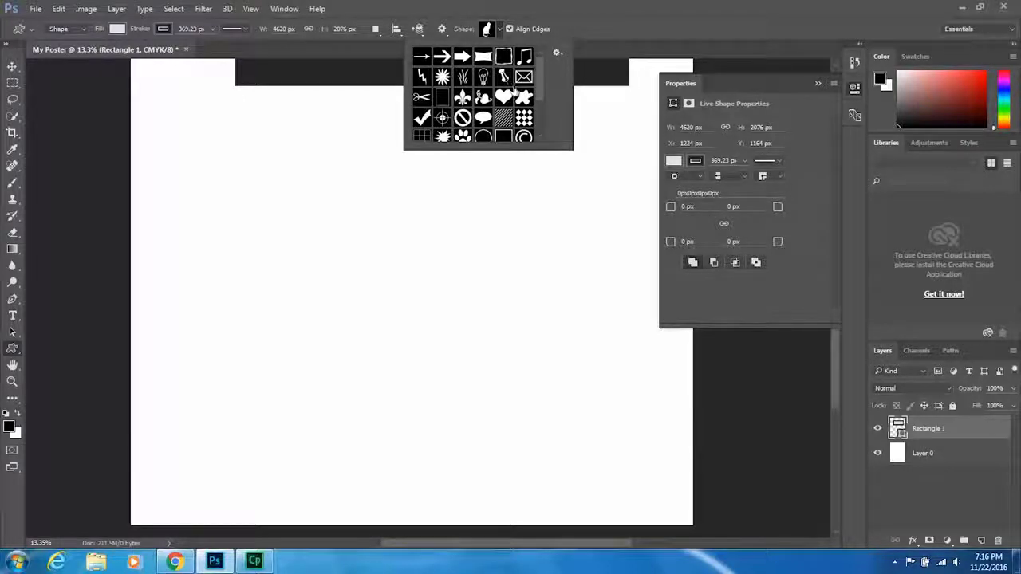
{"action": "left_click_drag", "start_coordinate": [567, 148], "coordinate": [587, 201]}
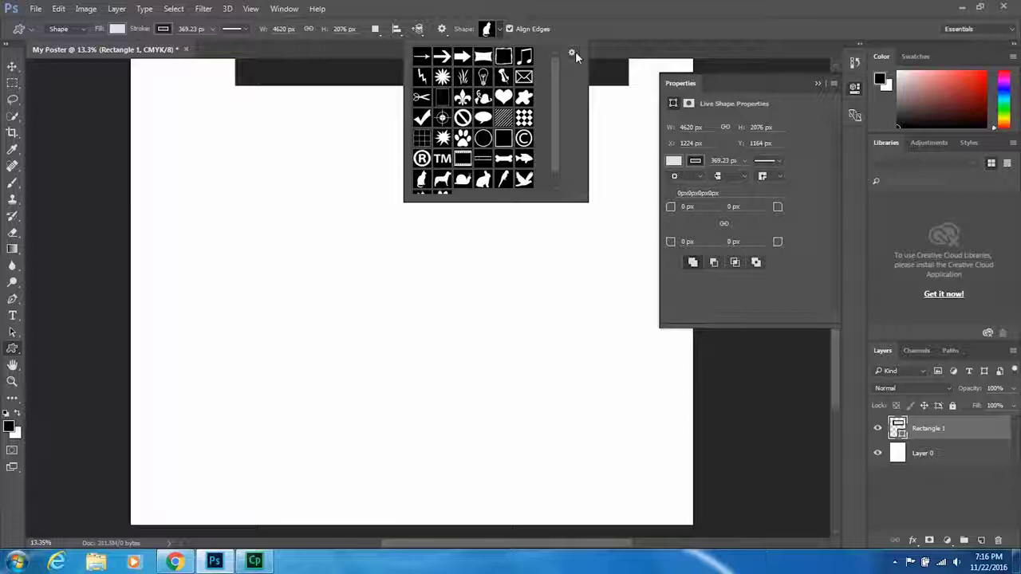
{"action": "left_click", "coordinate": [574, 53]}
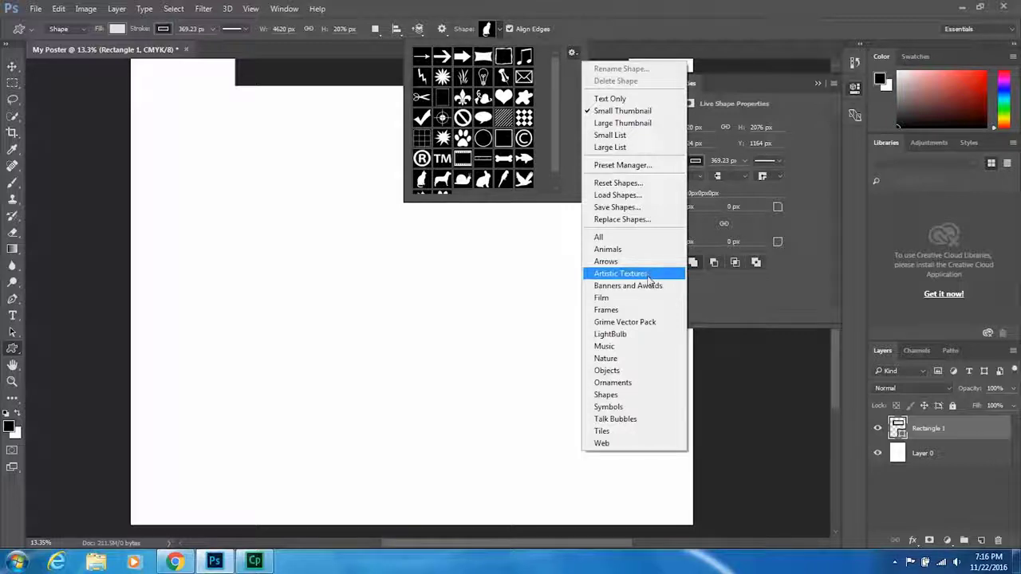
{"action": "left_click", "coordinate": [606, 358]}
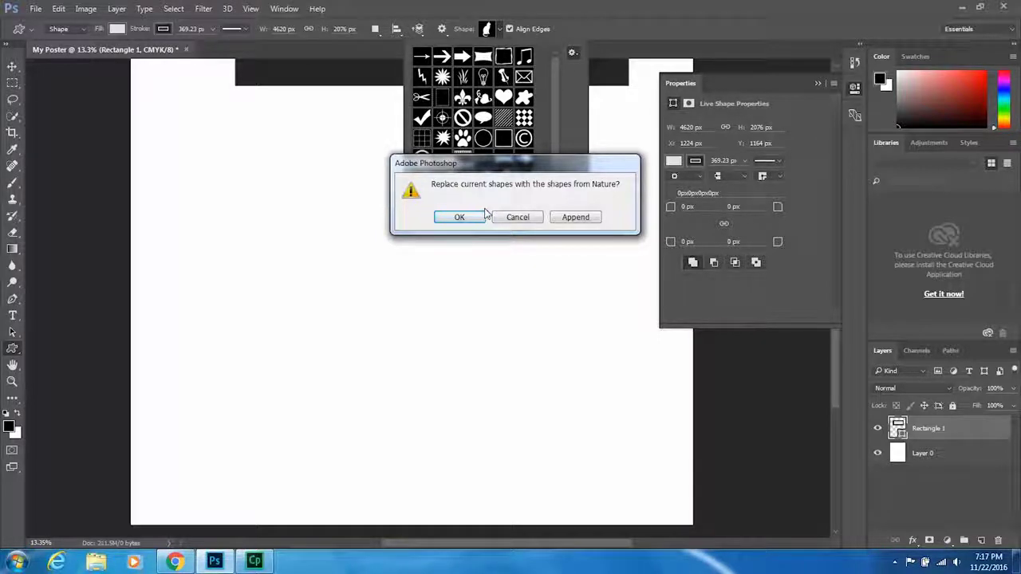
{"action": "left_click", "coordinate": [575, 220]}
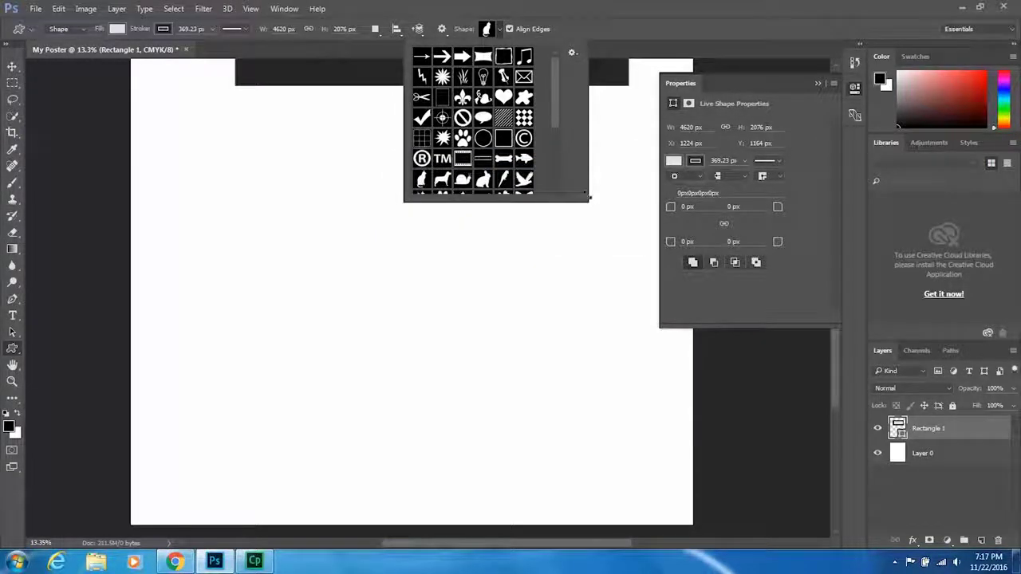
{"action": "left_click_drag", "start_coordinate": [588, 202], "coordinate": [611, 341]}
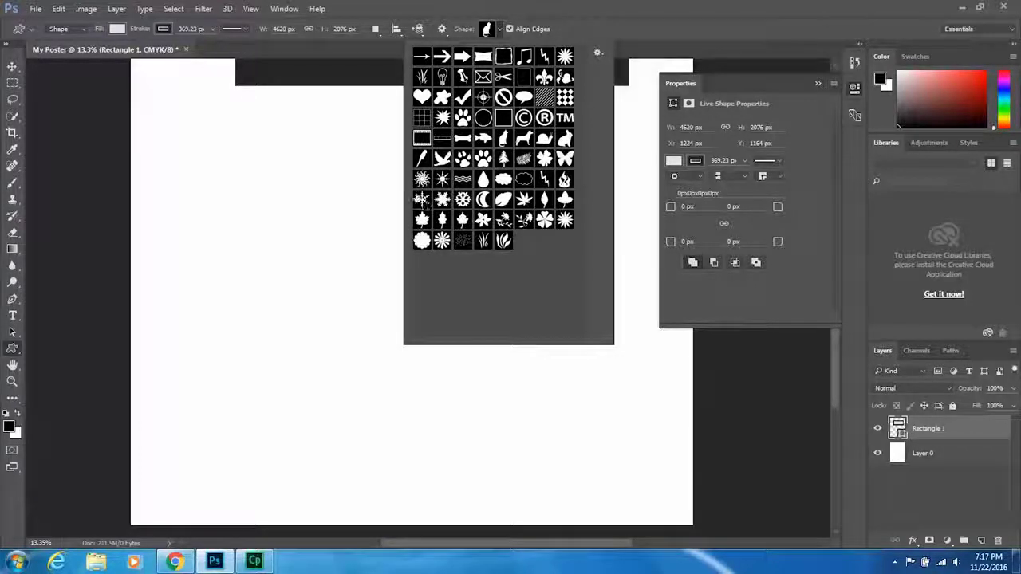
Step: Draw a snowflake custom shape about 3154 by 2944 px in the page's lower left, and delete its layer
{"action": "left_click", "coordinate": [421, 199]}
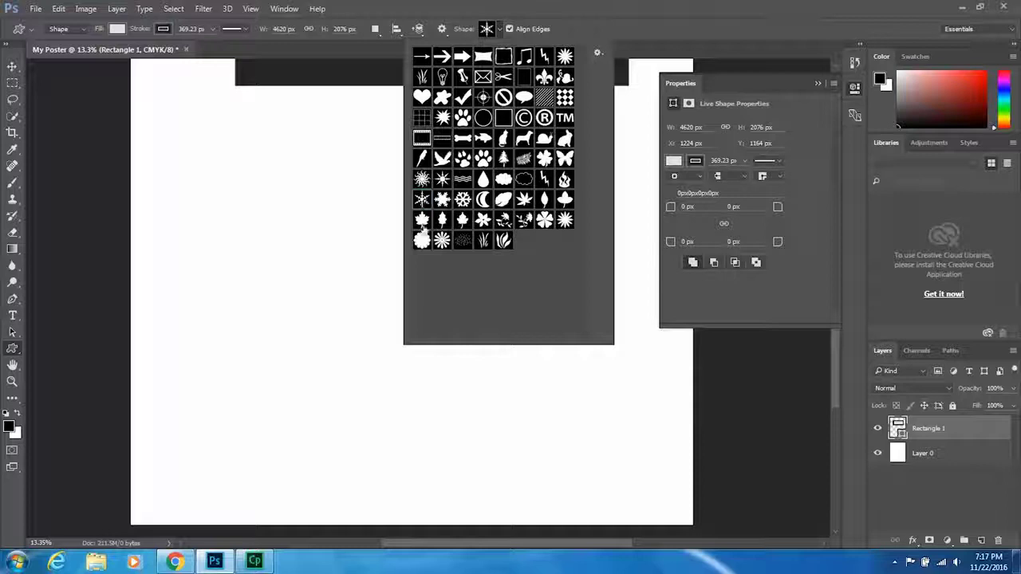
{"action": "left_click_drag", "start_coordinate": [170, 235], "coordinate": [437, 487]}
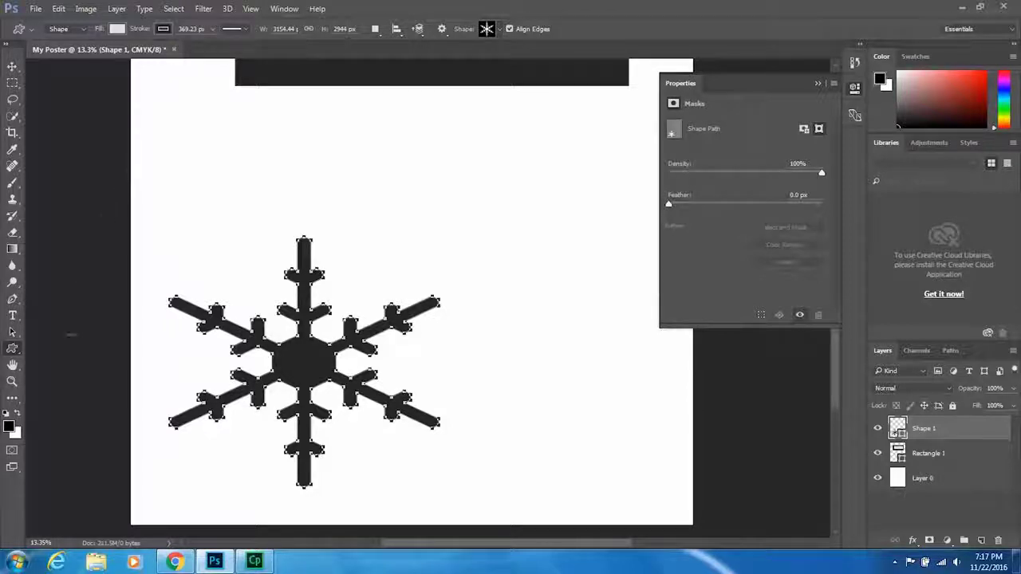
{"action": "left_click", "coordinate": [13, 349]}
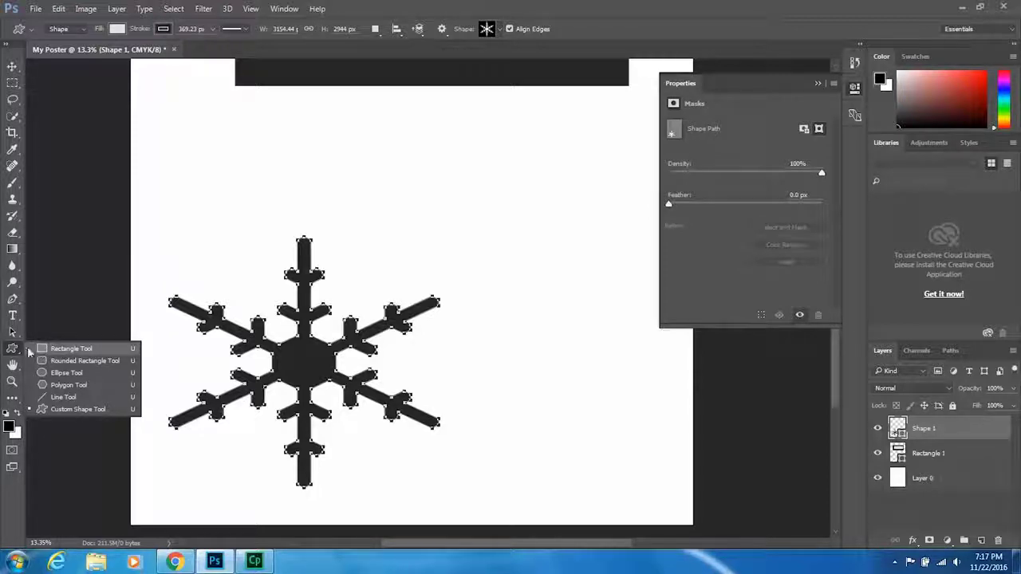
{"action": "left_click", "coordinate": [72, 350]}
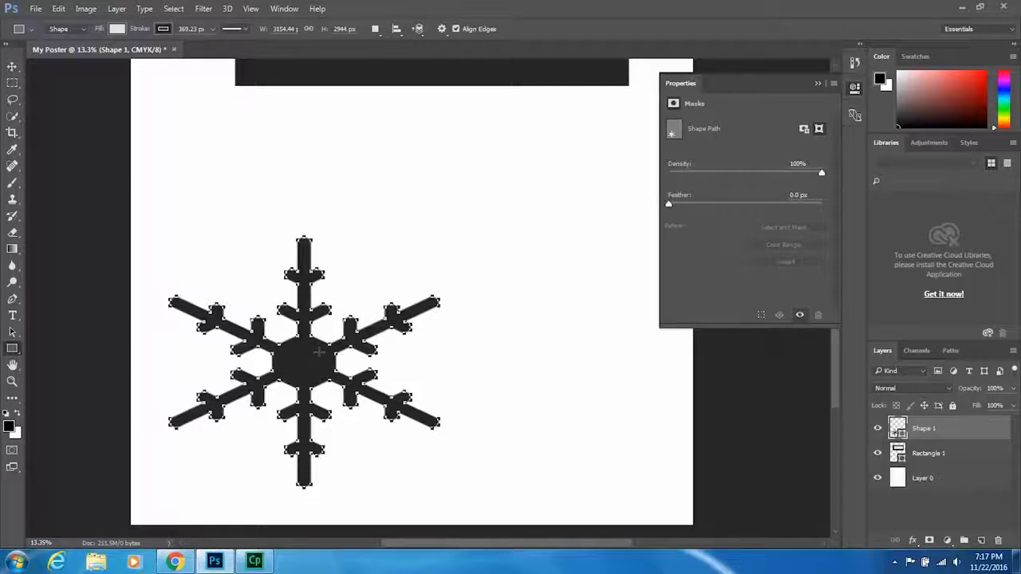
{"action": "left_click_drag", "start_coordinate": [934, 431], "coordinate": [1001, 542]}
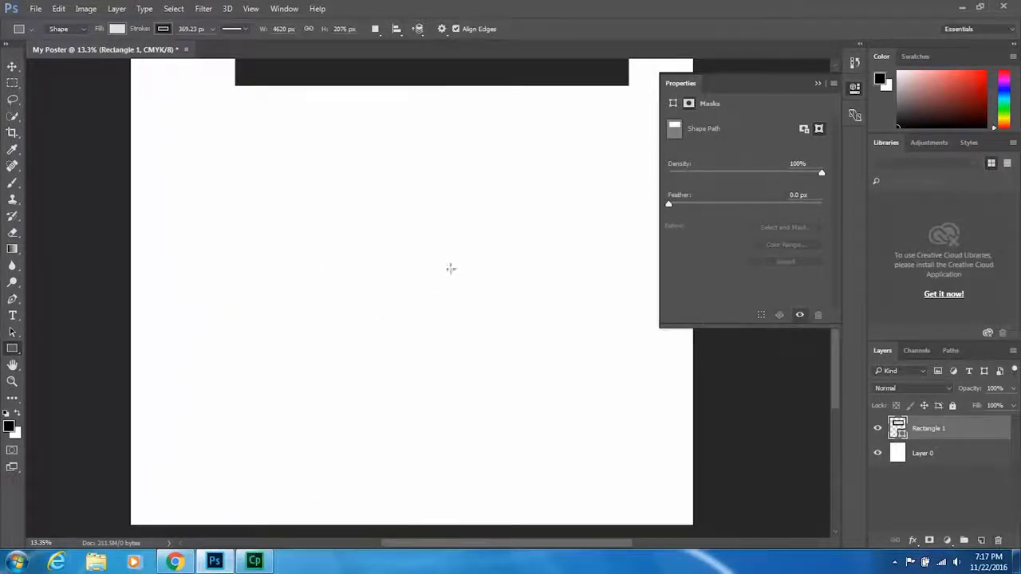
Step: Free-transform the large rectangle to cover the whole page, 6600 by 8400 px
{"action": "scroll", "coordinate": [447, 271], "scroll_direction": "up", "scroll_amount": 4}
{"action": "scroll", "coordinate": [417, 292], "scroll_direction": "up", "scroll_amount": 2}
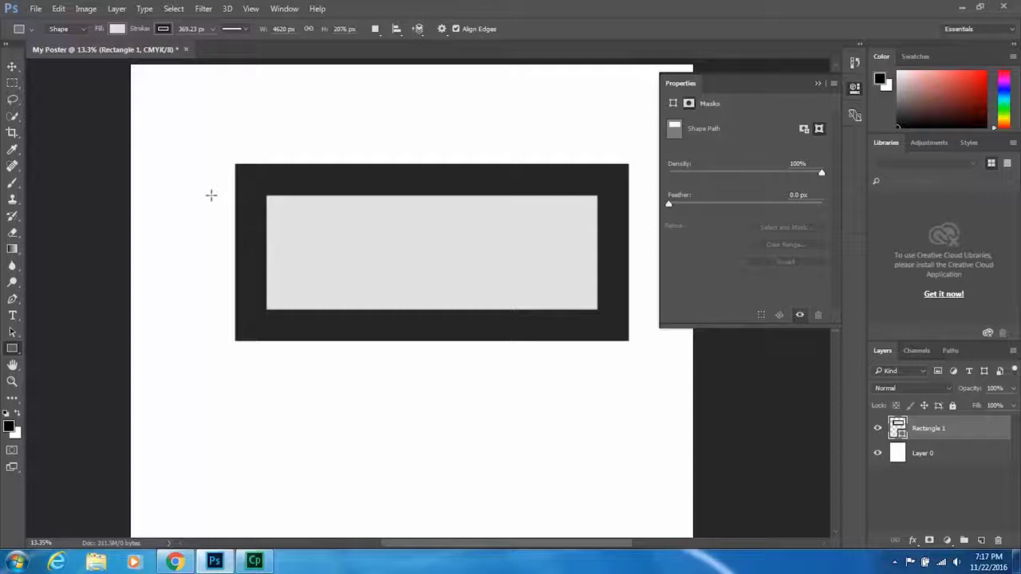
{"action": "left_click", "coordinate": [925, 433]}
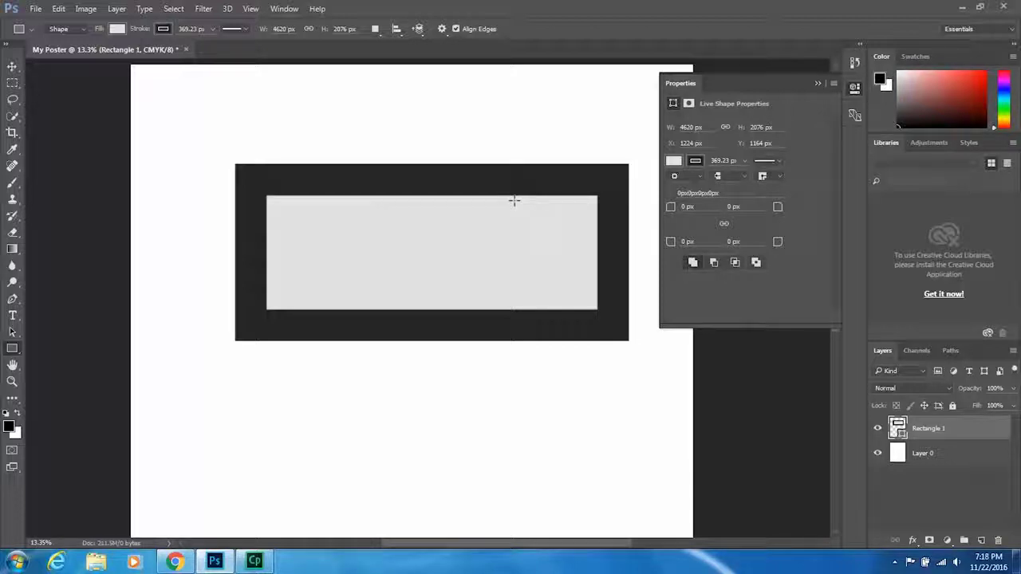
{"action": "key", "text": "ctrl+t"}
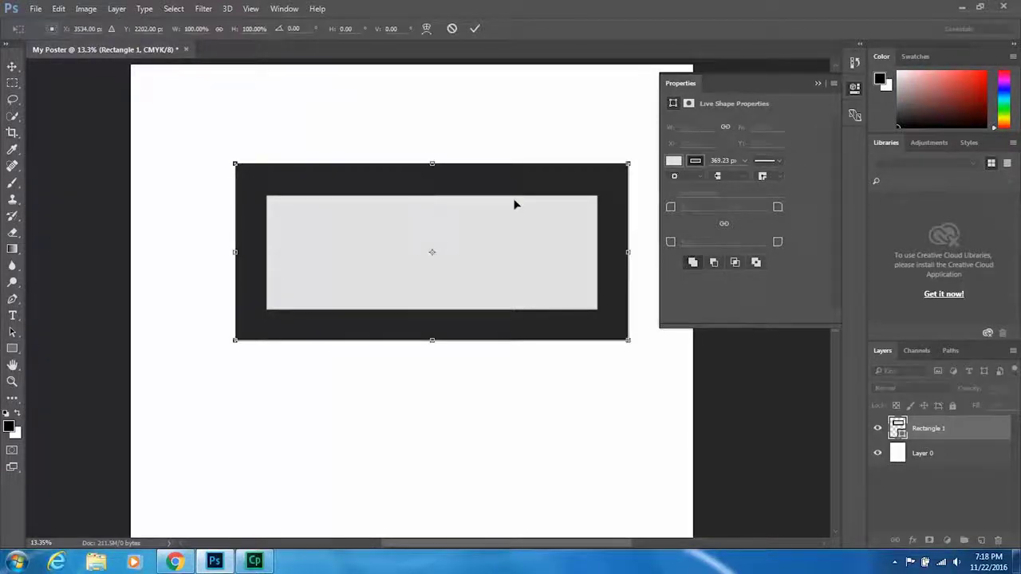
{"action": "left_click", "coordinate": [56, 8]}
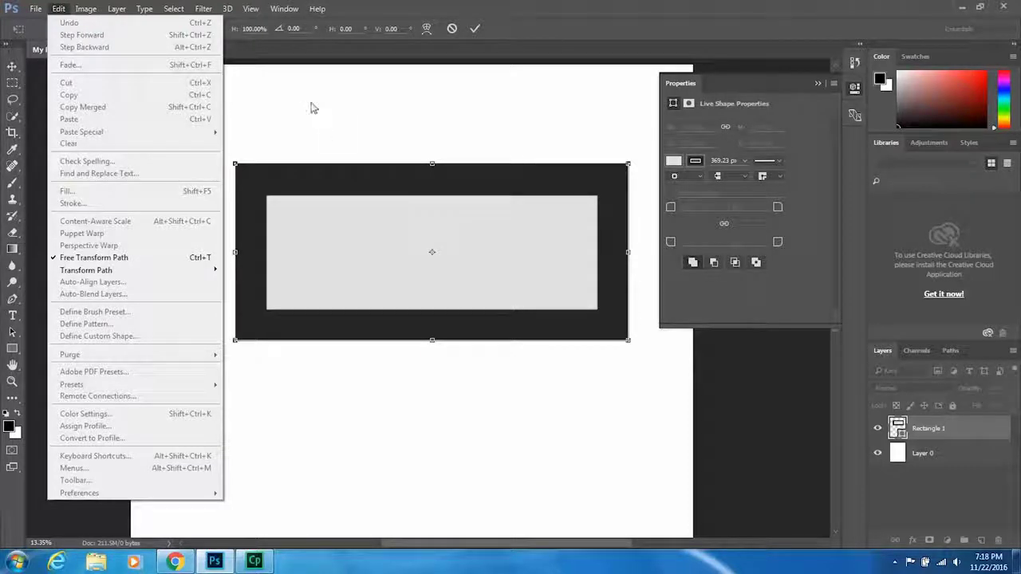
{"action": "key", "text": "Escape"}
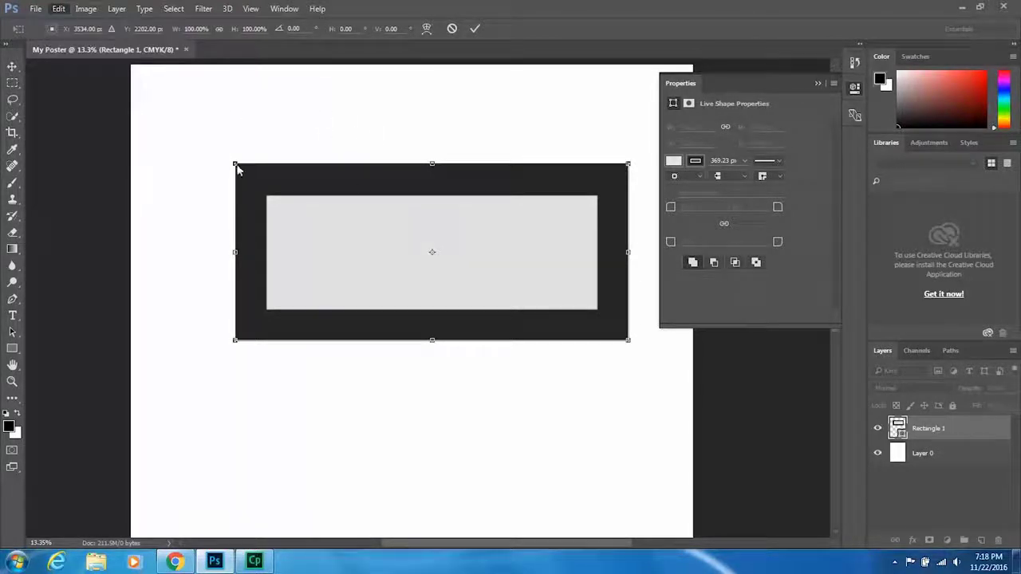
{"action": "key", "text": "Right"}
{"action": "key", "text": "Right"}
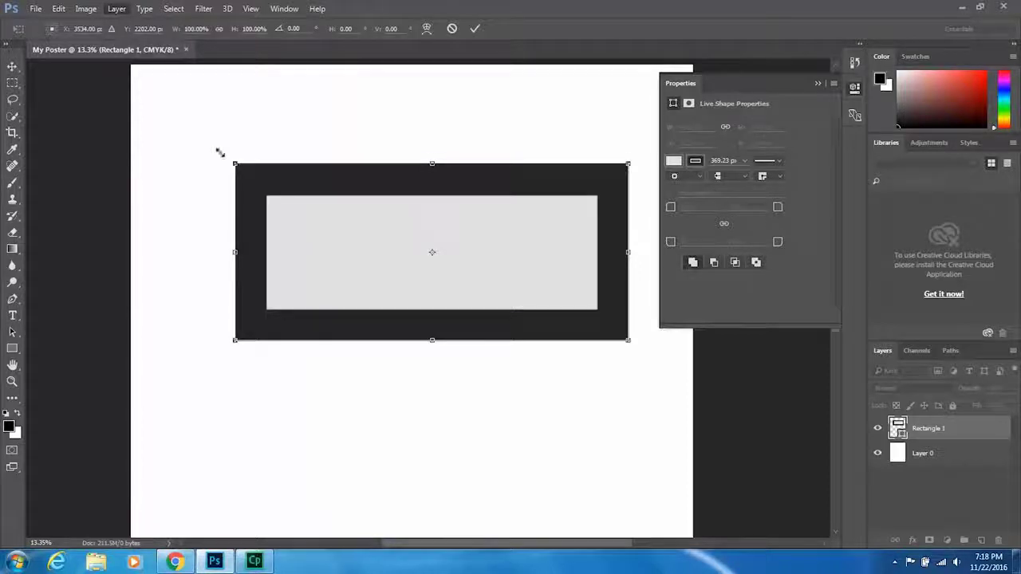
{"action": "left_click_drag", "start_coordinate": [193, 126], "coordinate": [130, 89]}
{"action": "left_click_drag", "start_coordinate": [630, 367], "coordinate": [692, 507]}
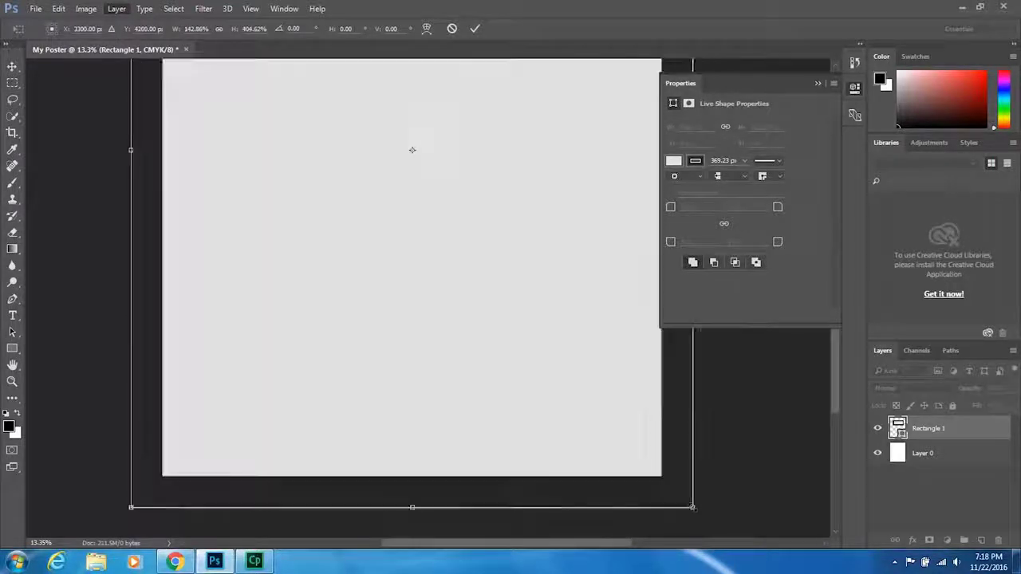
{"action": "left_click", "coordinate": [475, 29]}
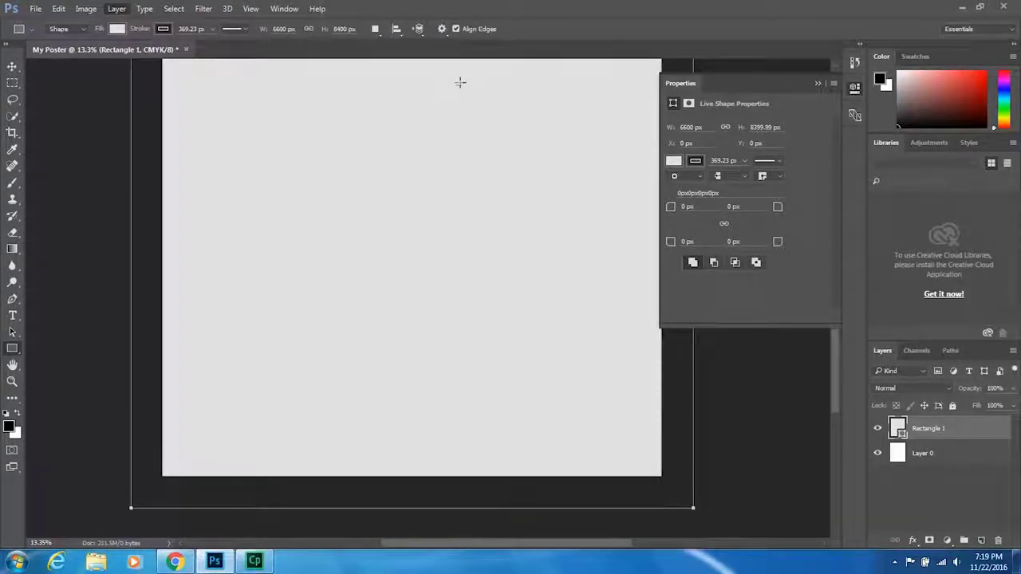
Step: Lock the full-page rectangle's layer and try to move the rectangle with the Move tool
{"action": "scroll", "coordinate": [459, 108], "scroll_direction": "down", "scroll_amount": 2}
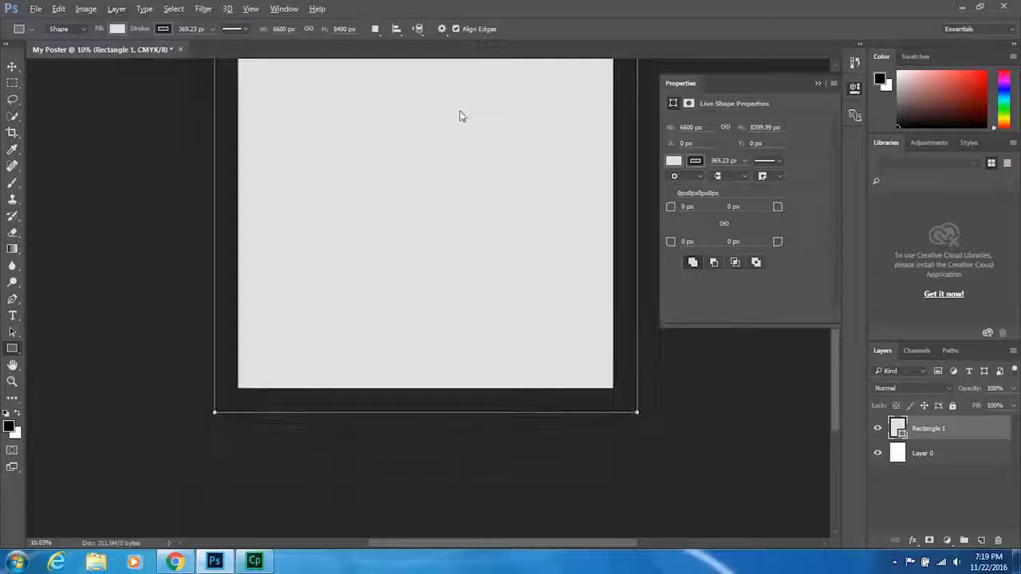
{"action": "key", "text": "ctrl+0"}
{"action": "key", "text": "v"}
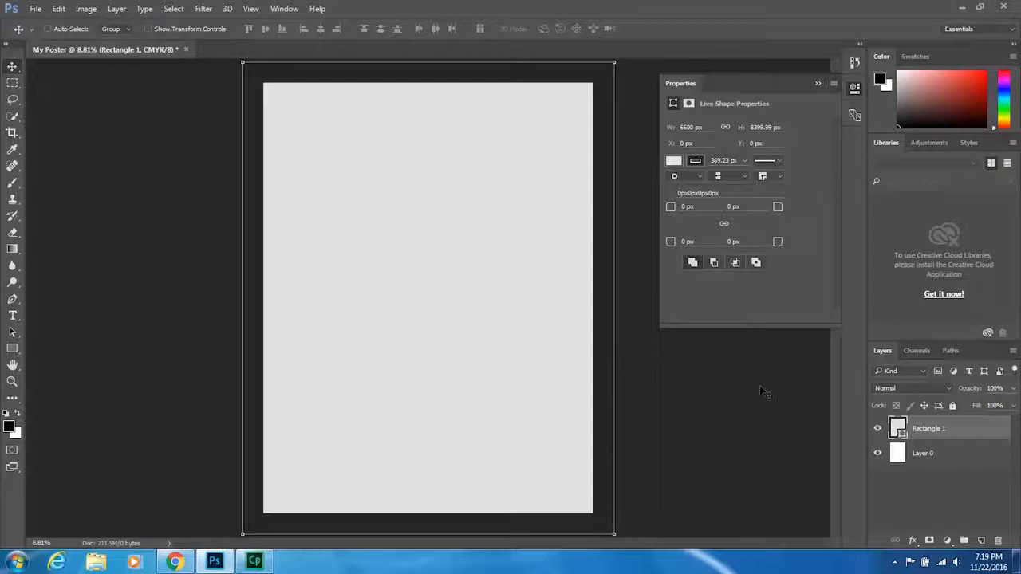
{"action": "left_click", "coordinate": [953, 405]}
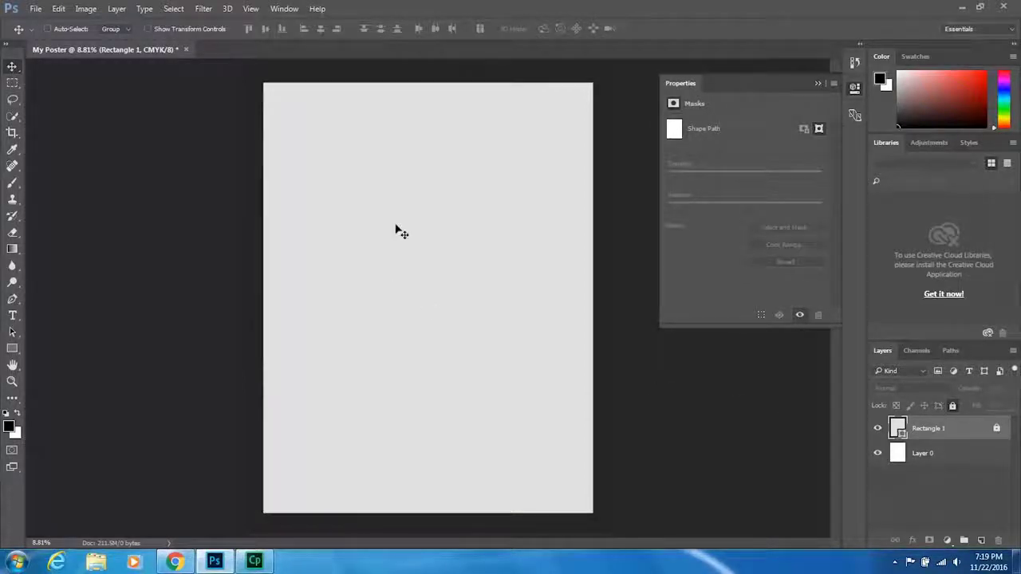
{"action": "left_click", "coordinate": [365, 190]}
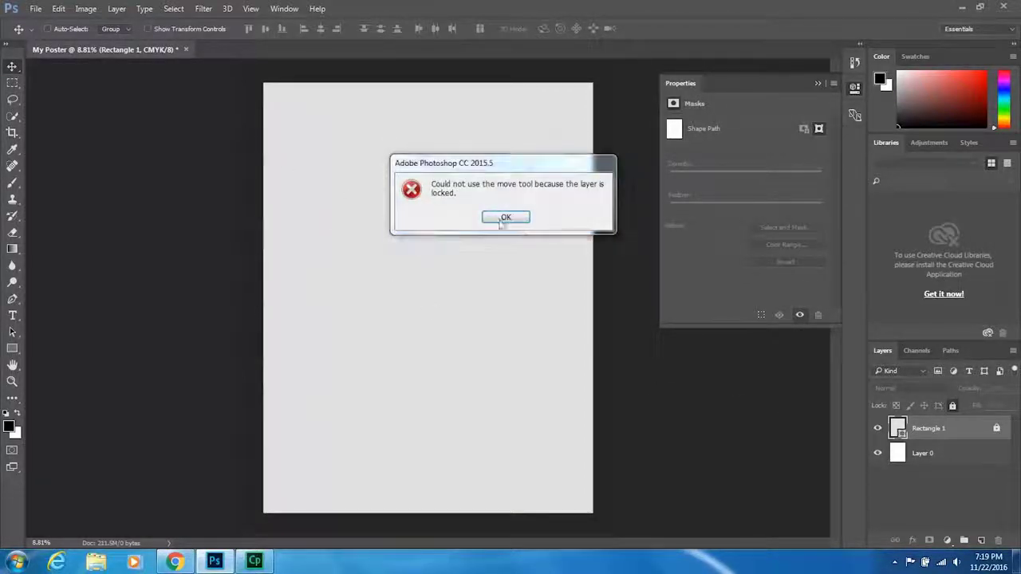
{"action": "left_click", "coordinate": [505, 217]}
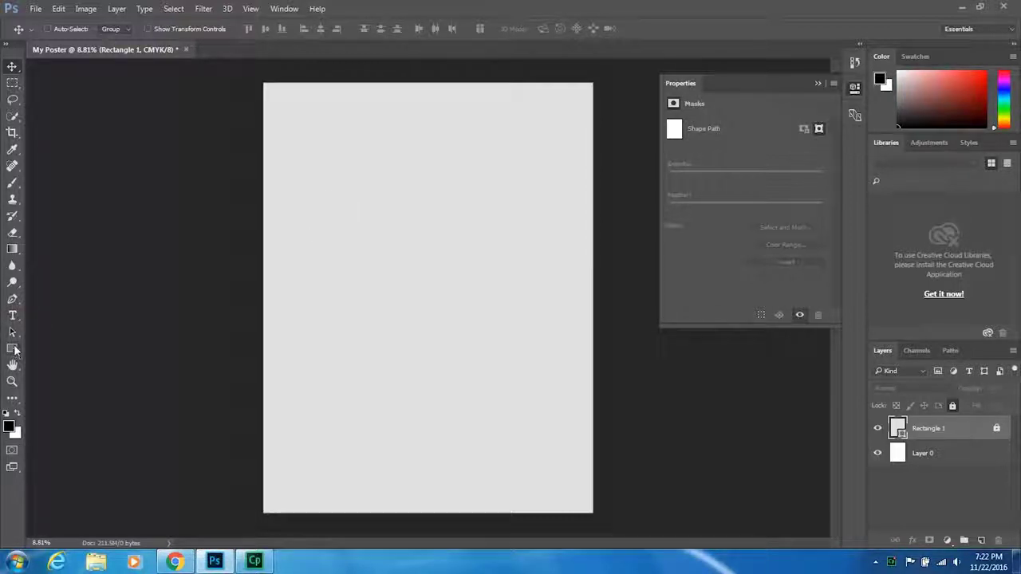
Step: Try drawing a paragraph text box about 4298 by 2123 px across the page's upper part, and cancel it
{"action": "left_click", "coordinate": [12, 316]}
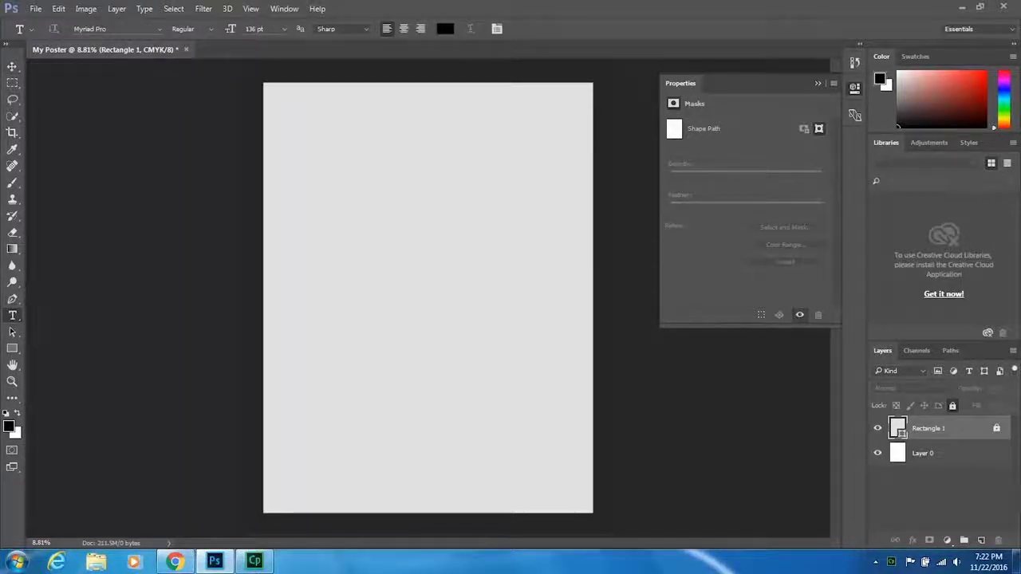
{"action": "left_click_drag", "start_coordinate": [325, 145], "coordinate": [566, 264]}
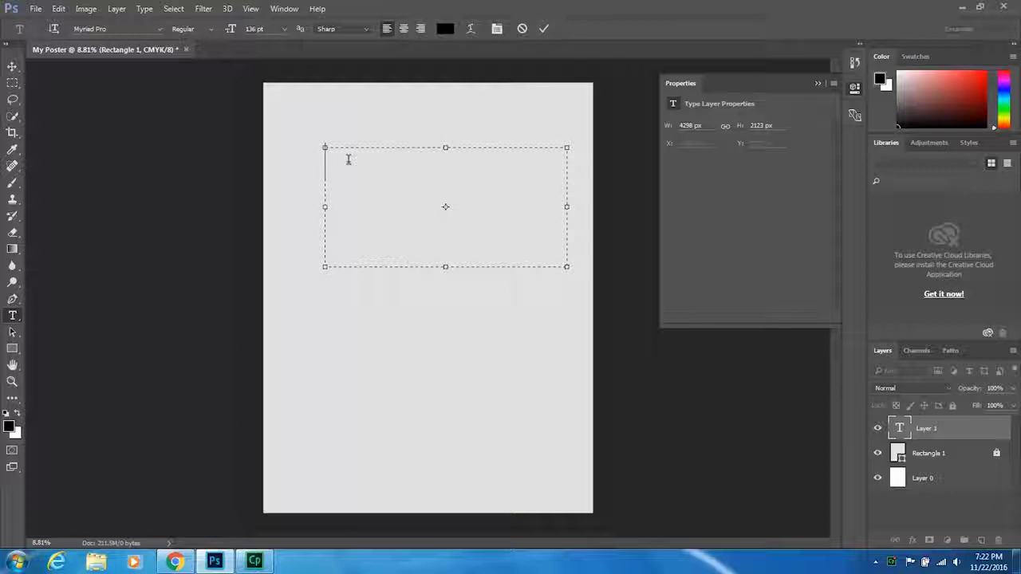
{"action": "left_click", "coordinate": [521, 29]}
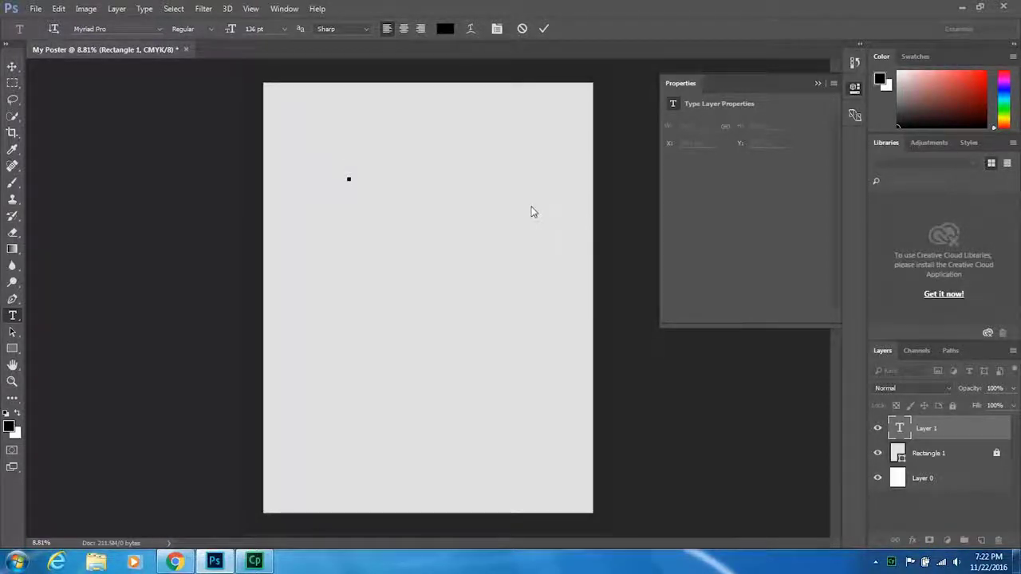
Step: Add point text near the page's upper part reading "AUDREY HEPBURN" with "MOVIE NIGHT" on a second line
{"action": "type", "text": "A"}
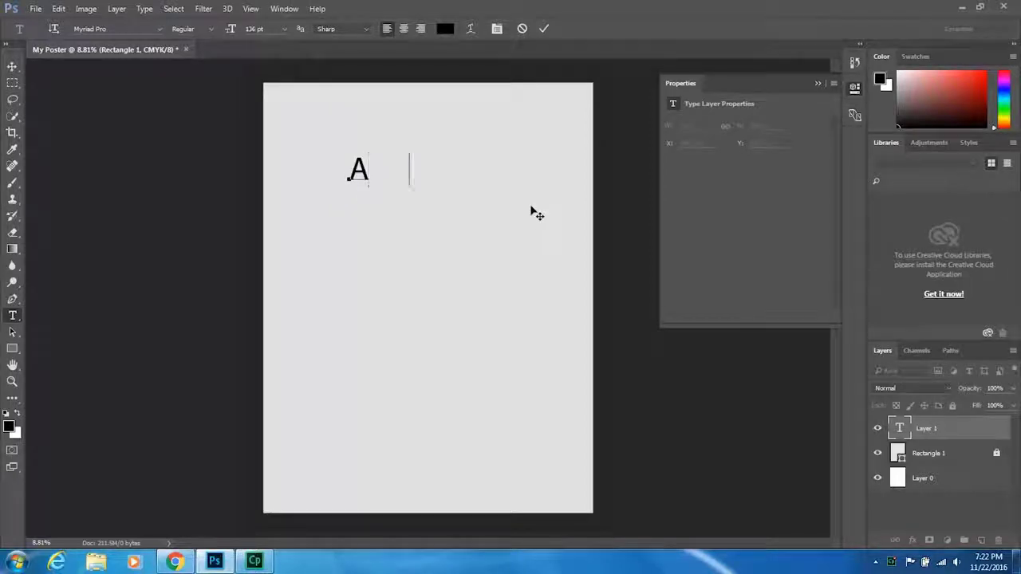
{"action": "type", "text": "UDREY h"}
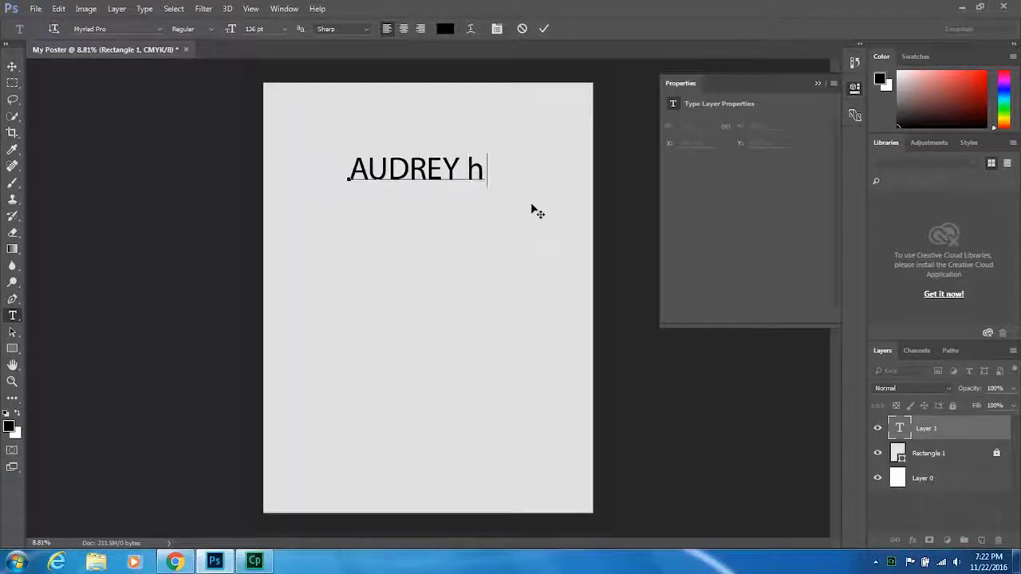
{"action": "key", "text": "BackSpace"}
{"action": "type", "text": "HEPBUR"}
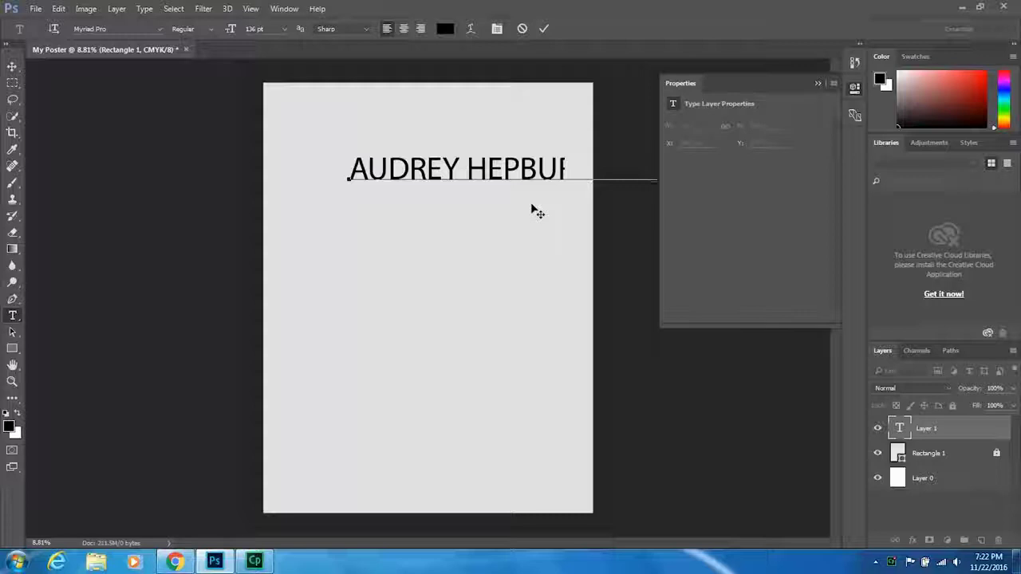
{"action": "type", "text": "N M"}
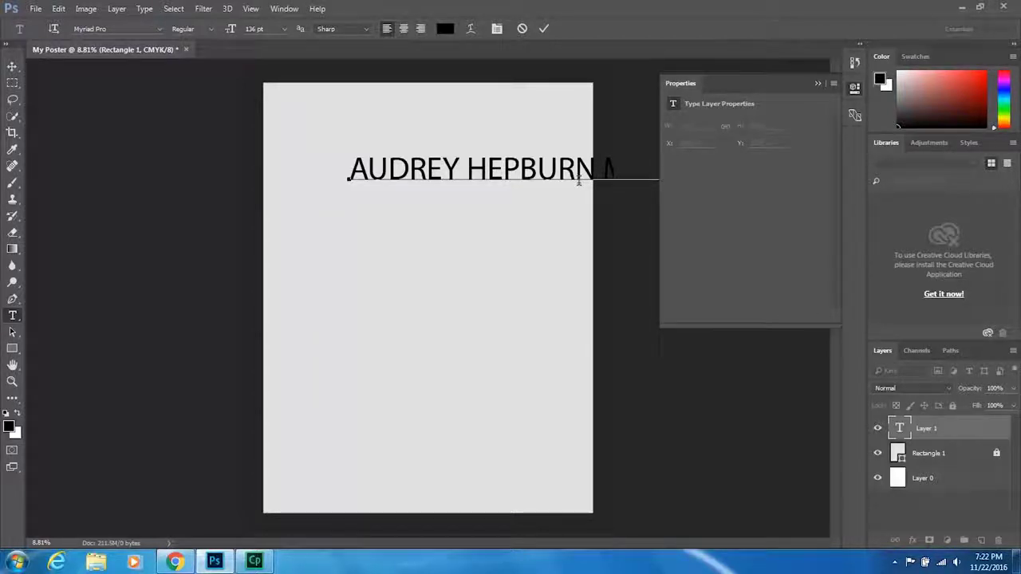
{"action": "type", "text": "OVIE NIGHT"}
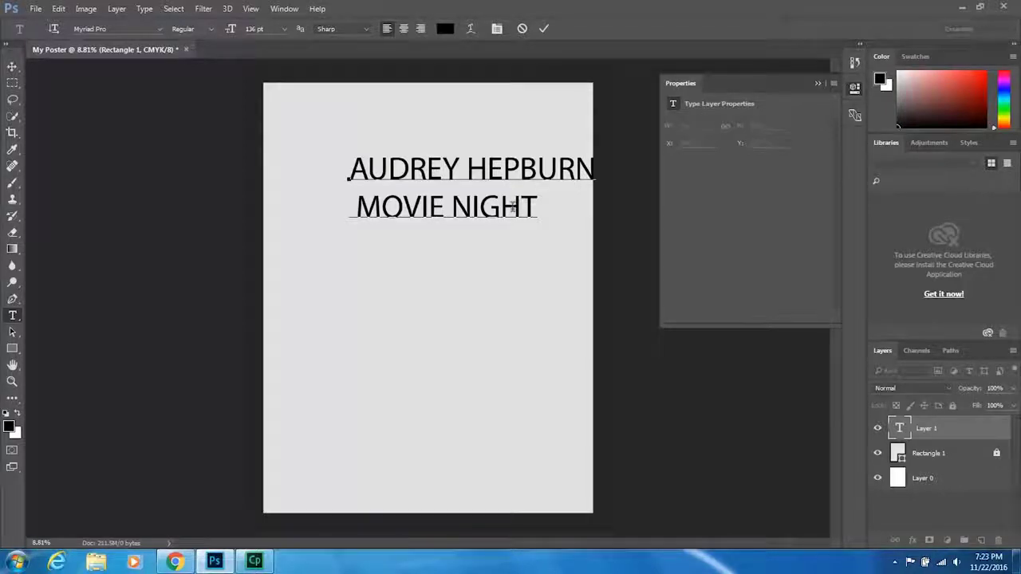
{"action": "key", "text": "Caps_Lock"}
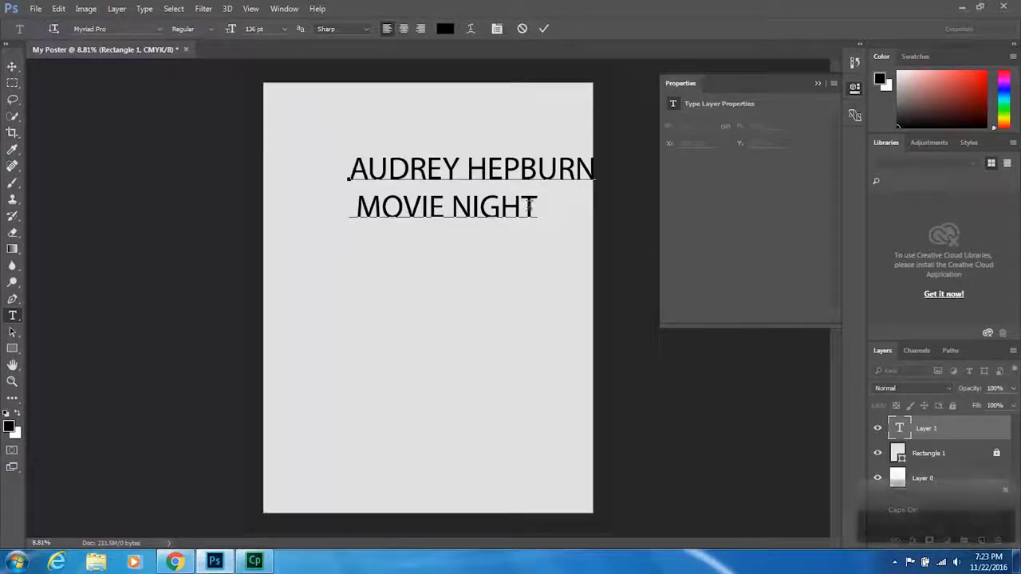
Step: Replace "NIGHT" with "MARATHON" in the heading's second line
{"action": "left_click_drag", "start_coordinate": [539, 206], "coordinate": [441, 212]}
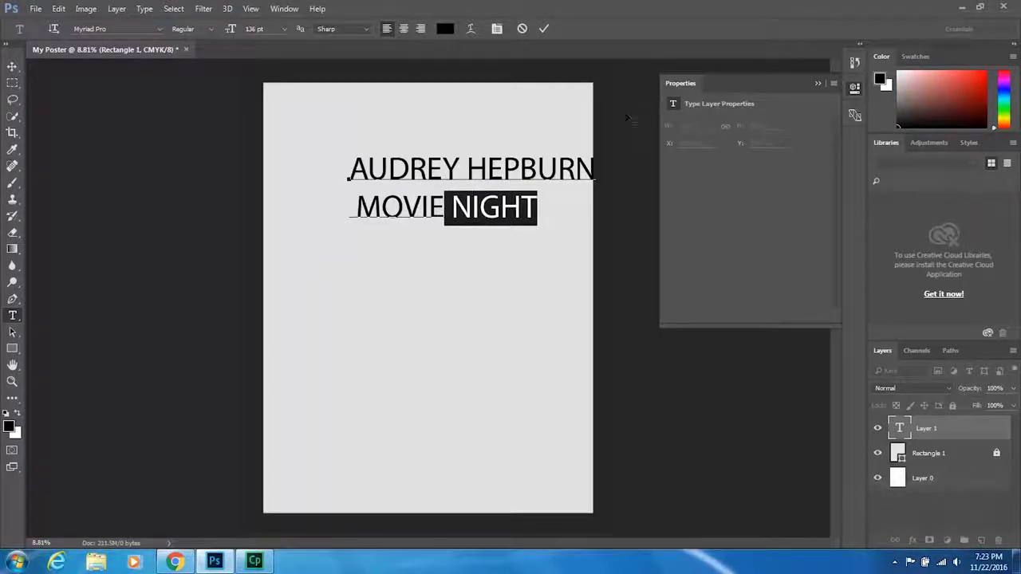
{"action": "key", "text": "BackSpace"}
{"action": "key", "text": "BackSpace"}
{"action": "key", "text": "BackSpace"}
{"action": "type", "text": "I "}
{"action": "type", "text": " MARATHON"}
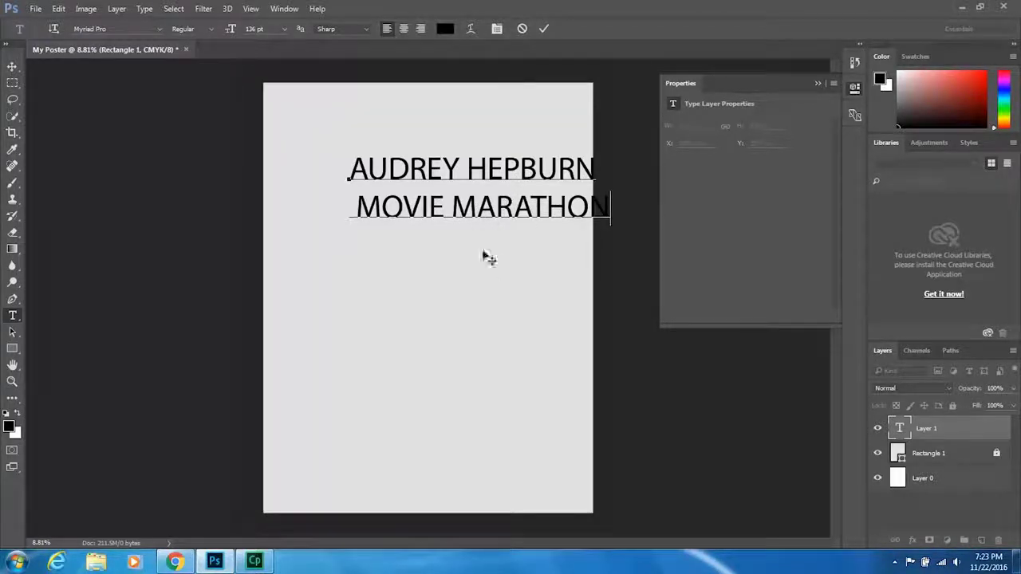
Step: Move the heading up and toward the page's left edge, and remove the leading space before "MOVIE"
{"action": "left_click", "coordinate": [410, 169]}
{"action": "left_click", "coordinate": [401, 205], "text": "shift"}
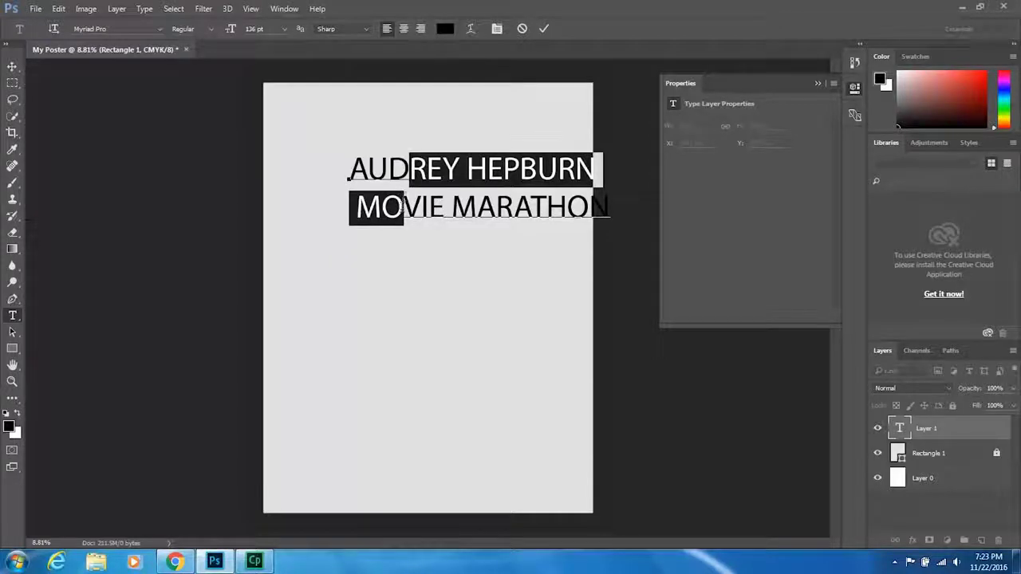
{"action": "left_click", "coordinate": [434, 203]}
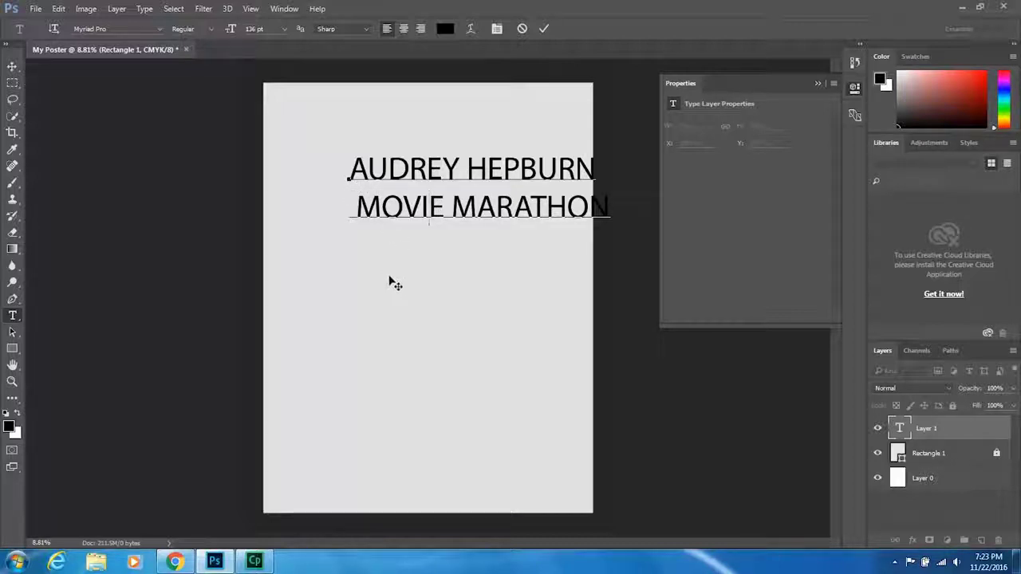
{"action": "left_click_drag", "start_coordinate": [440, 281], "coordinate": [383, 235]}
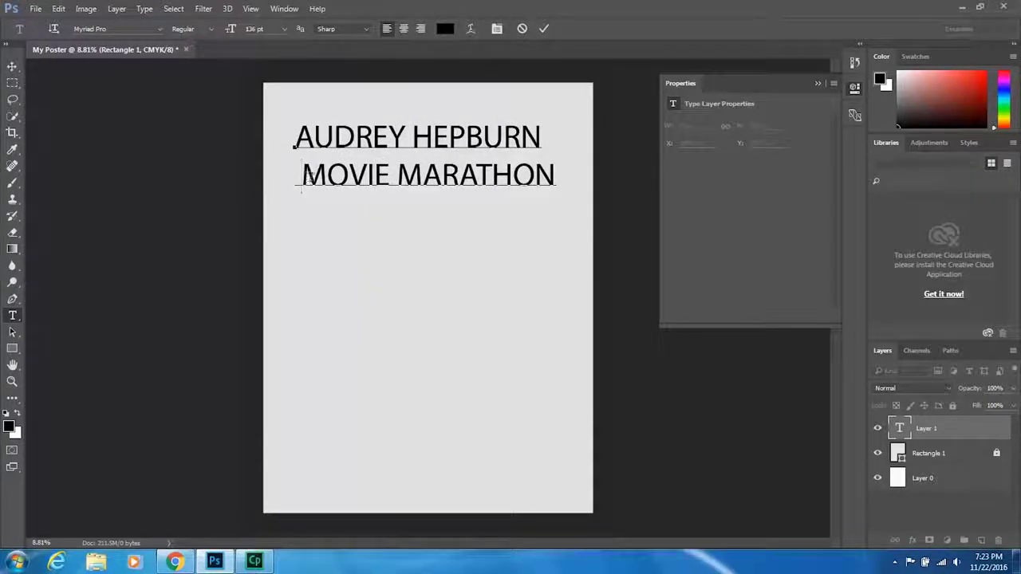
{"action": "key", "text": "Delete"}
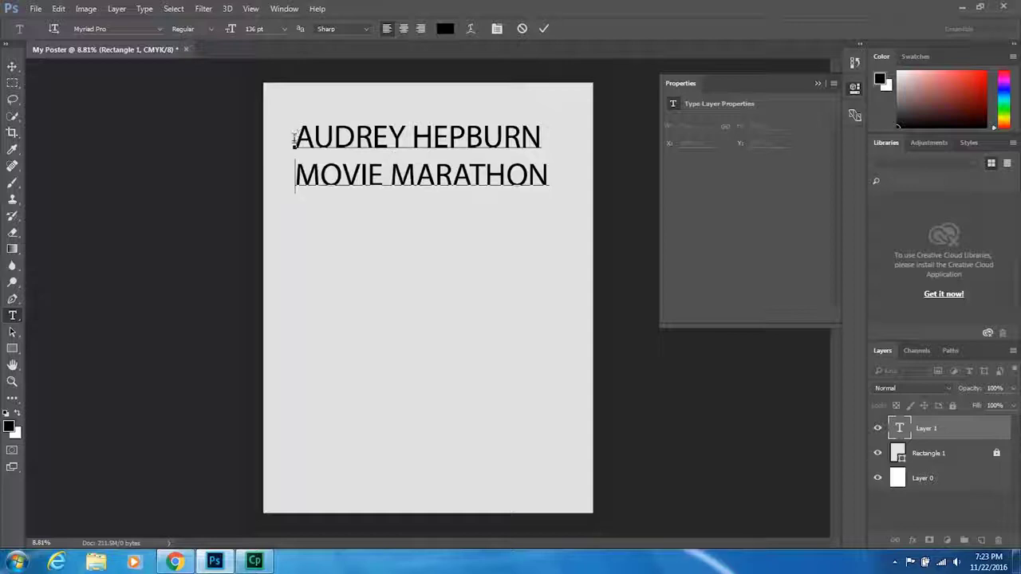
Step: Set both heading lines in the Niagara Engraved font
{"action": "left_click_drag", "start_coordinate": [295, 137], "coordinate": [551, 176]}
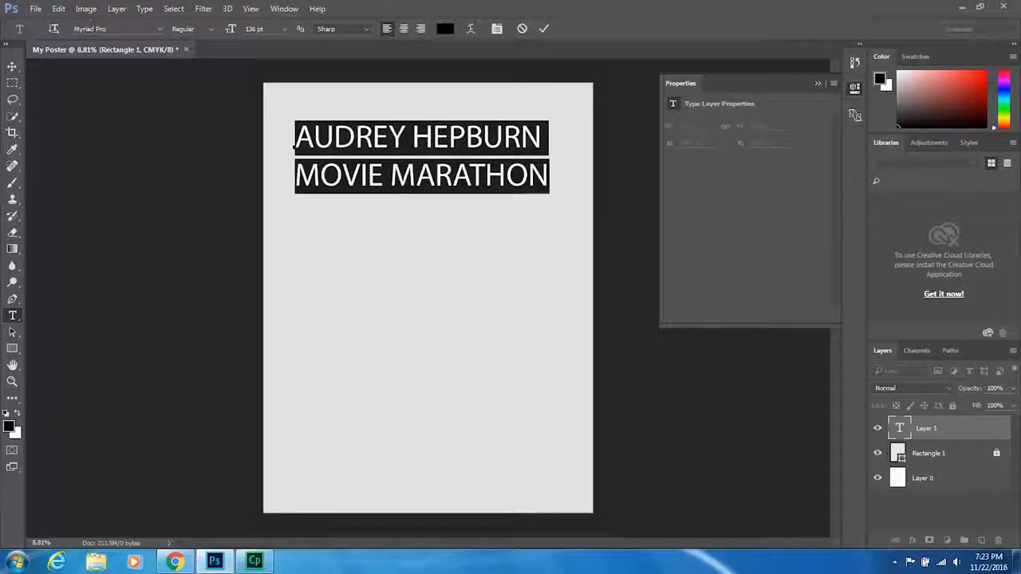
{"action": "left_click", "coordinate": [160, 27]}
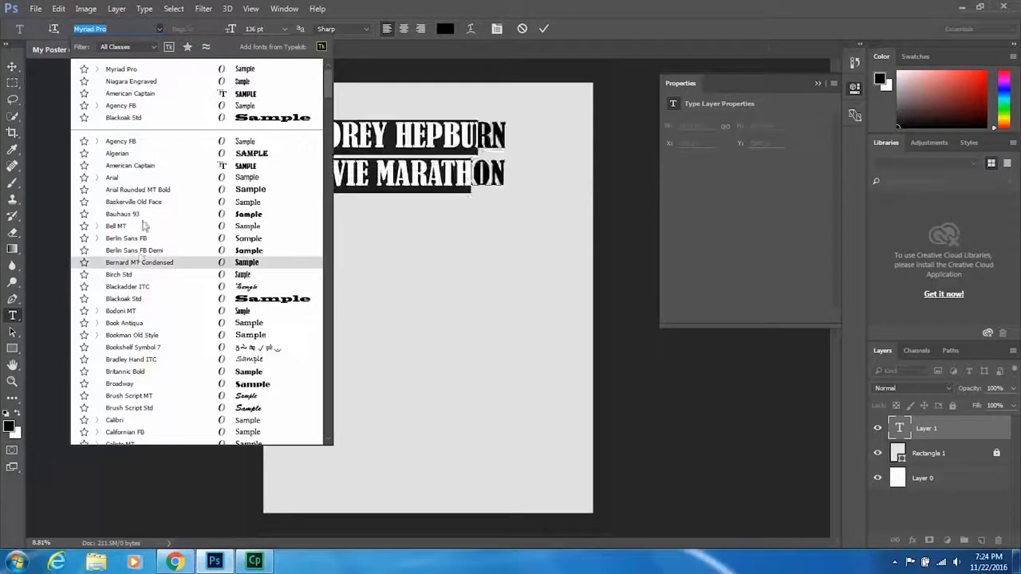
{"action": "left_click", "coordinate": [149, 82]}
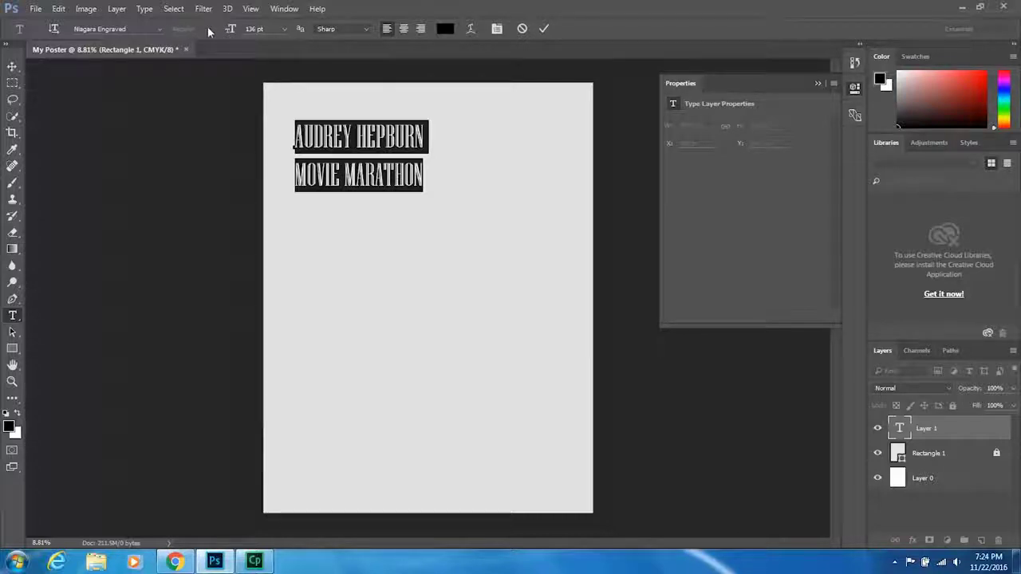
Step: Switch the heading back to Myriad Pro, view its font styles, and reapply Niagara Engraved
{"action": "left_click", "coordinate": [160, 28]}
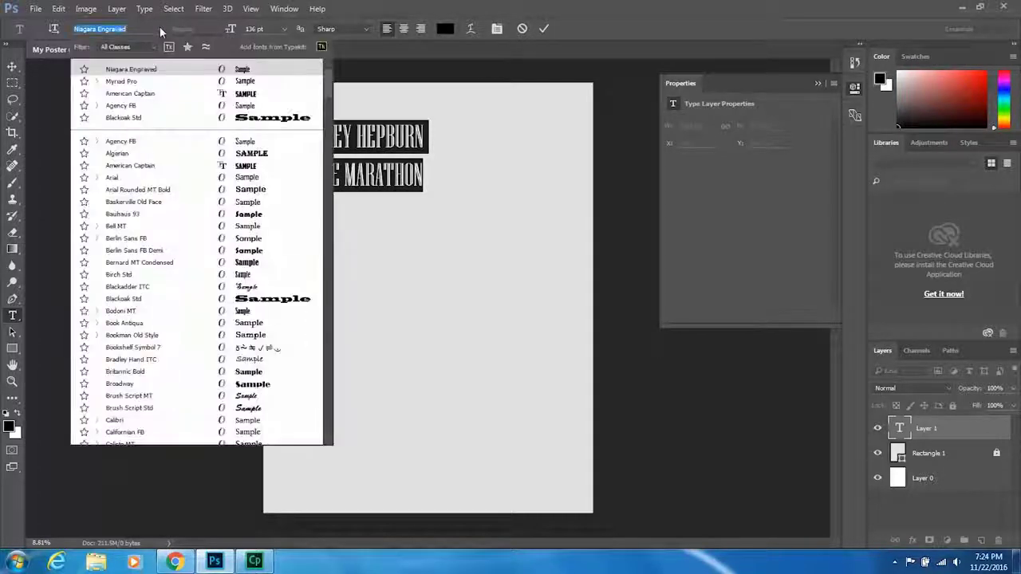
{"action": "left_click", "coordinate": [146, 81]}
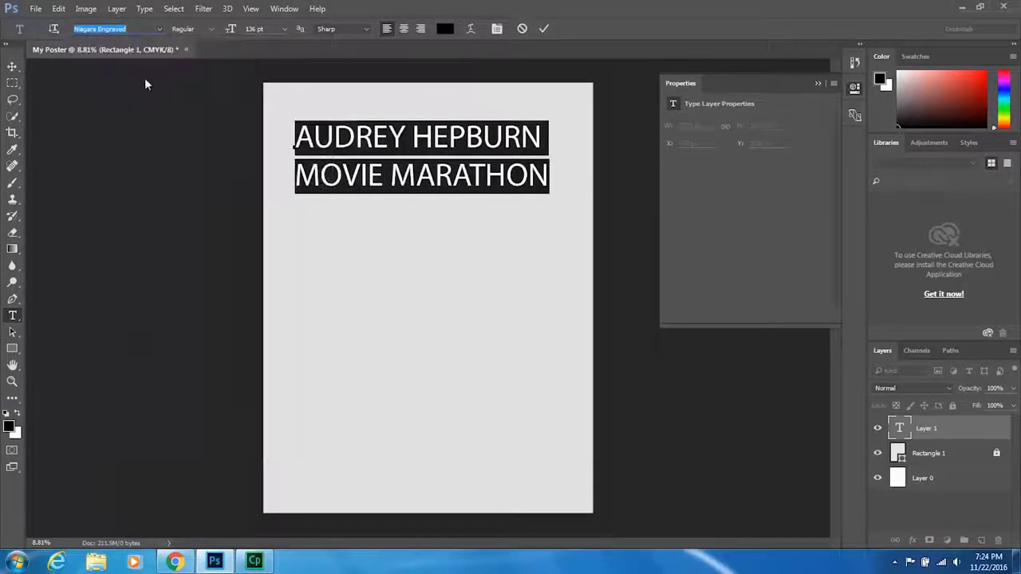
{"action": "left_click", "coordinate": [211, 28]}
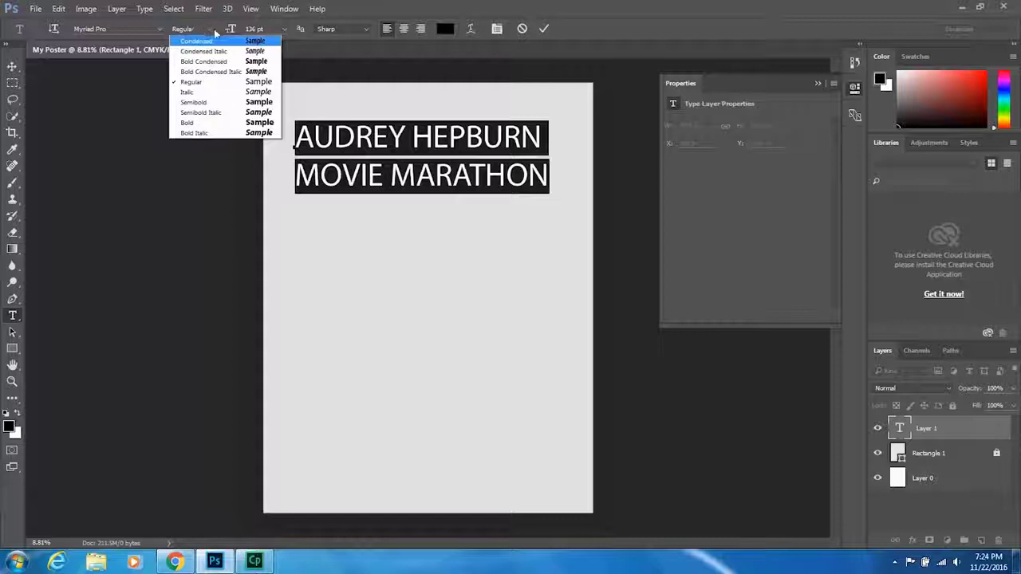
{"action": "left_click", "coordinate": [156, 28]}
{"action": "left_click", "coordinate": [160, 27]}
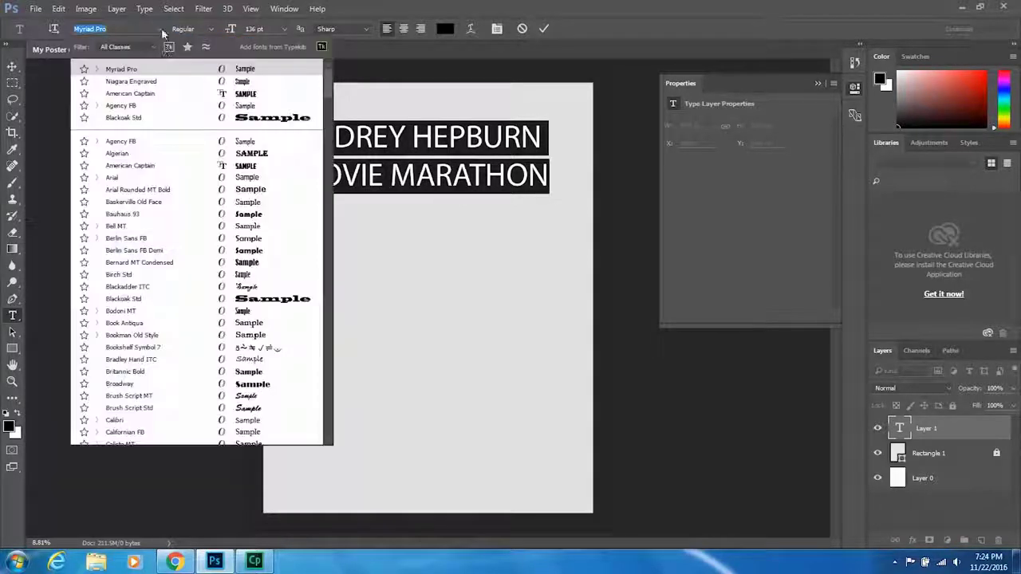
{"action": "left_click", "coordinate": [149, 82]}
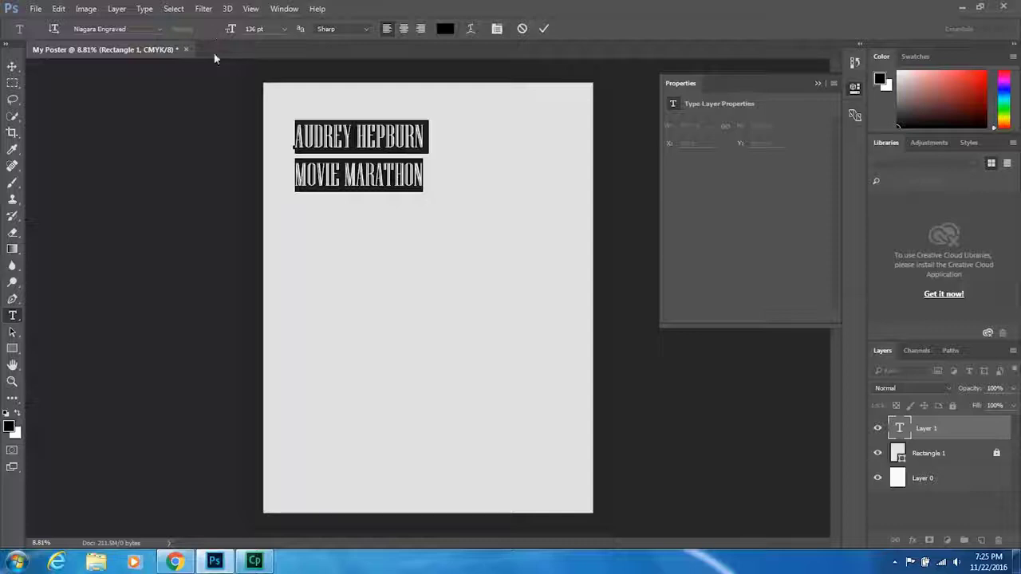
Step: Enlarge the selected heading text to 216 pt
{"action": "left_click", "coordinate": [284, 30]}
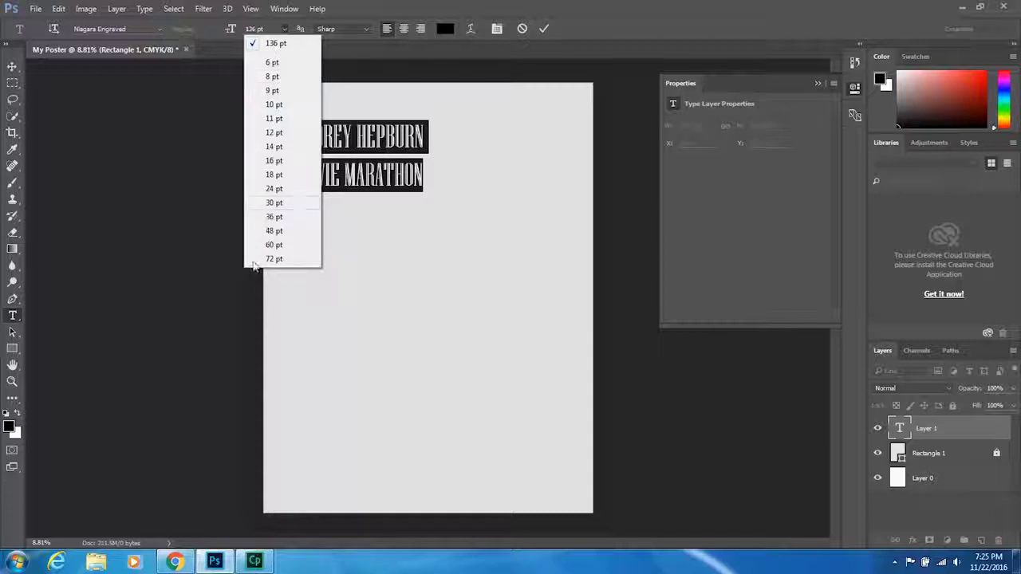
{"action": "left_click", "coordinate": [273, 35]}
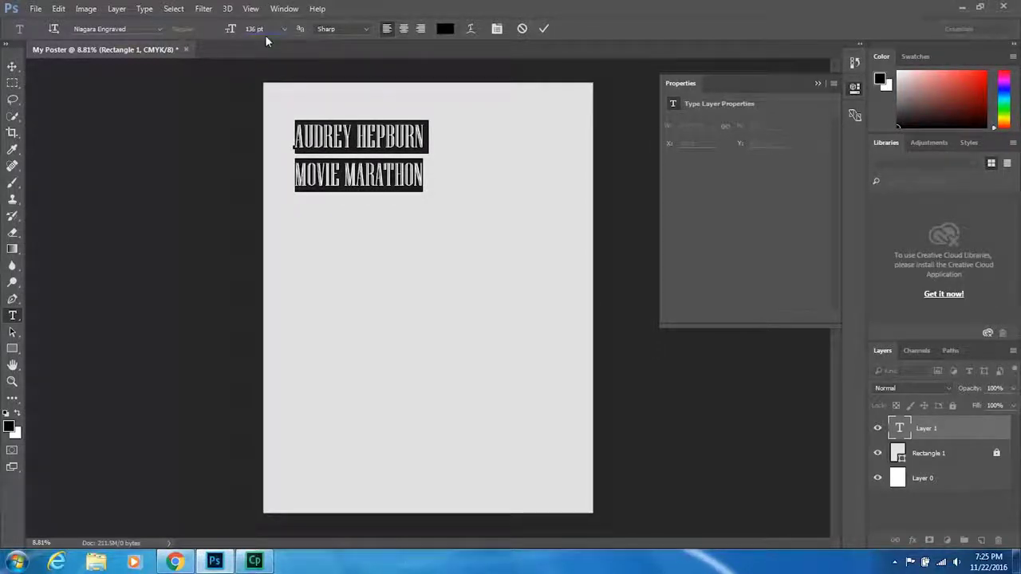
{"action": "mouse_move", "coordinate": [229, 30]}
{"action": "left_mouse_down"}
{"action": "mouse_move", "coordinate": [247, 29]}
{"action": "mouse_move", "coordinate": [225, 32]}
{"action": "left_mouse_up"}
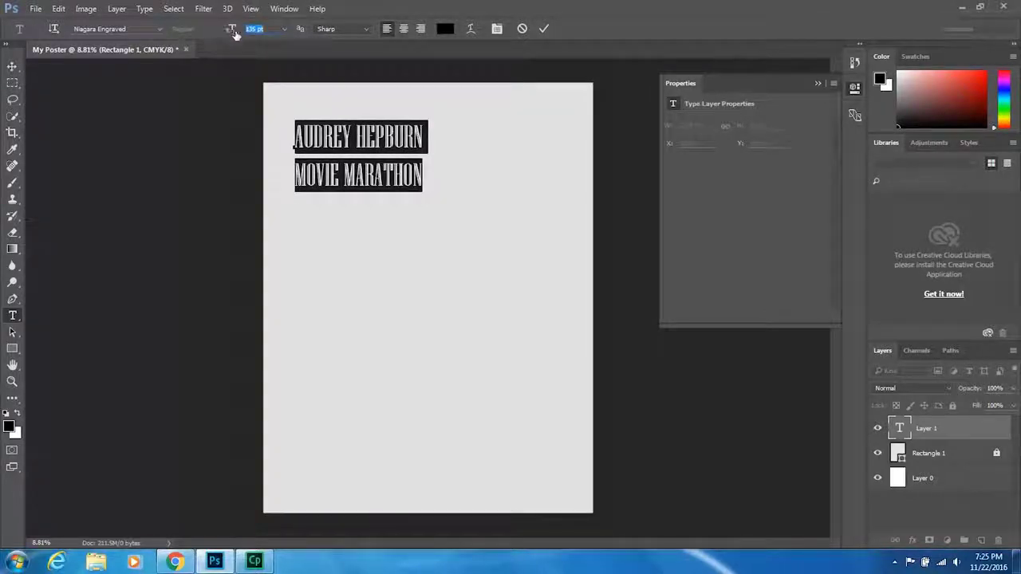
{"action": "left_click_drag", "start_coordinate": [229, 30], "coordinate": [270, 30]}
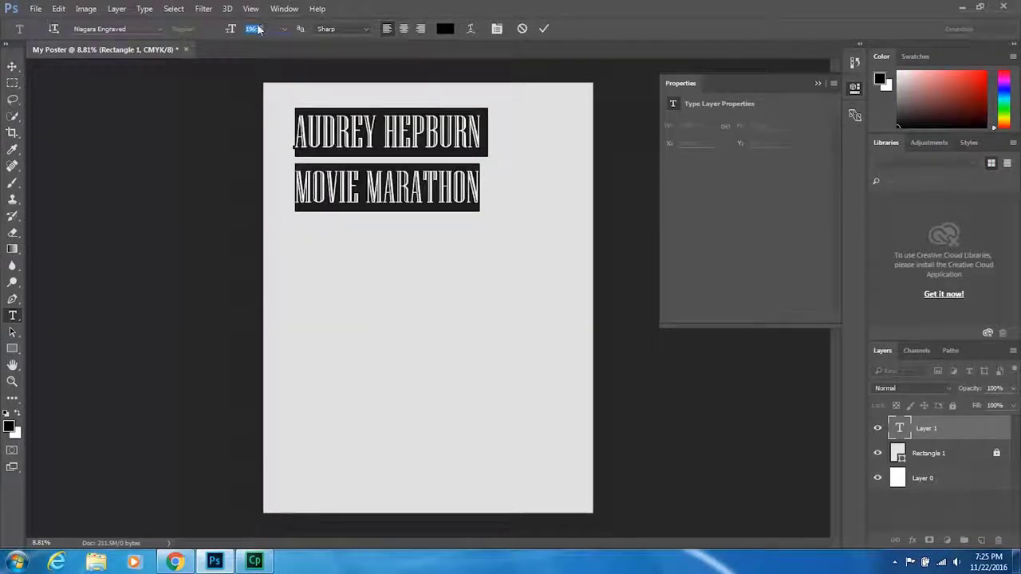
{"action": "left_click_drag", "start_coordinate": [240, 31], "coordinate": [245, 31]}
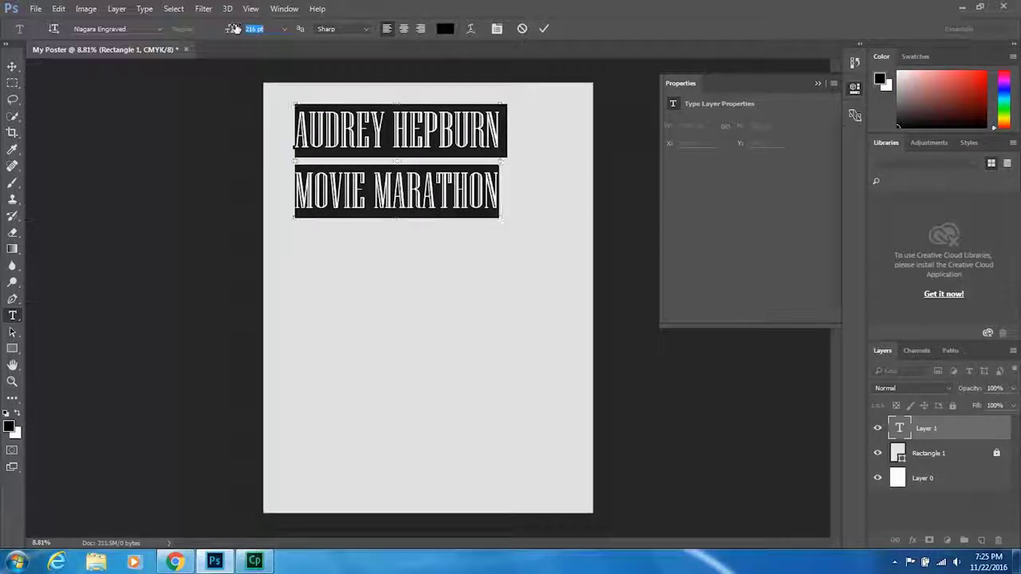
Step: Select the whole heading and adjust its font size up and down in small increments, ending at 214 pt
{"action": "left_click", "coordinate": [335, 132]}
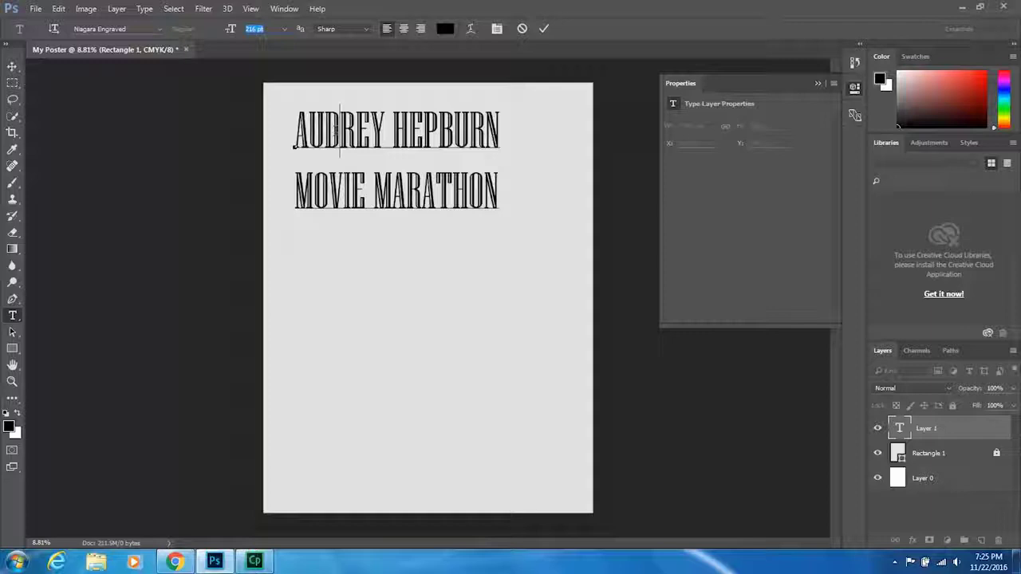
{"action": "key", "text": "ctrl+a"}
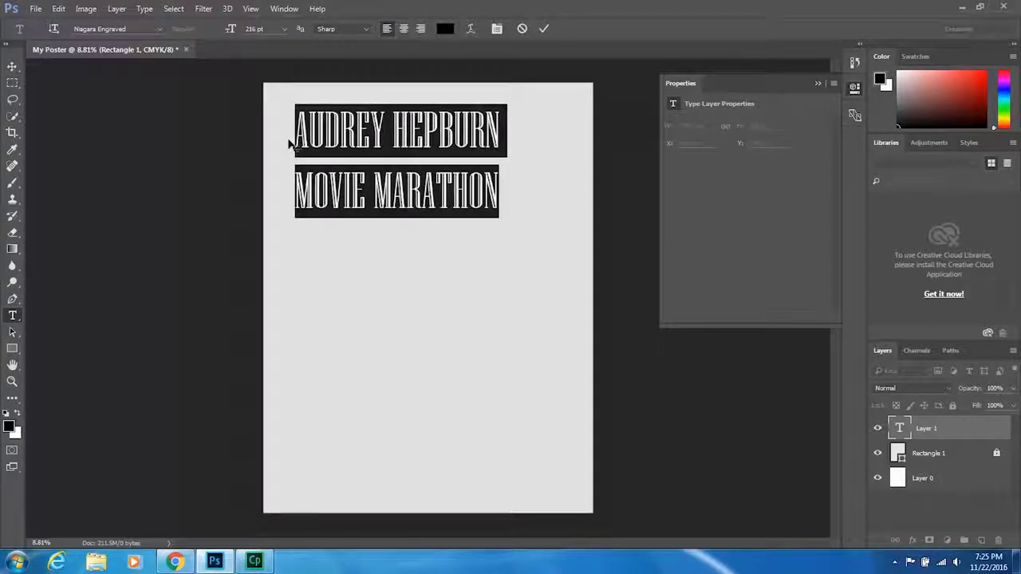
{"action": "key", "text": "ctrl+shift+period"}
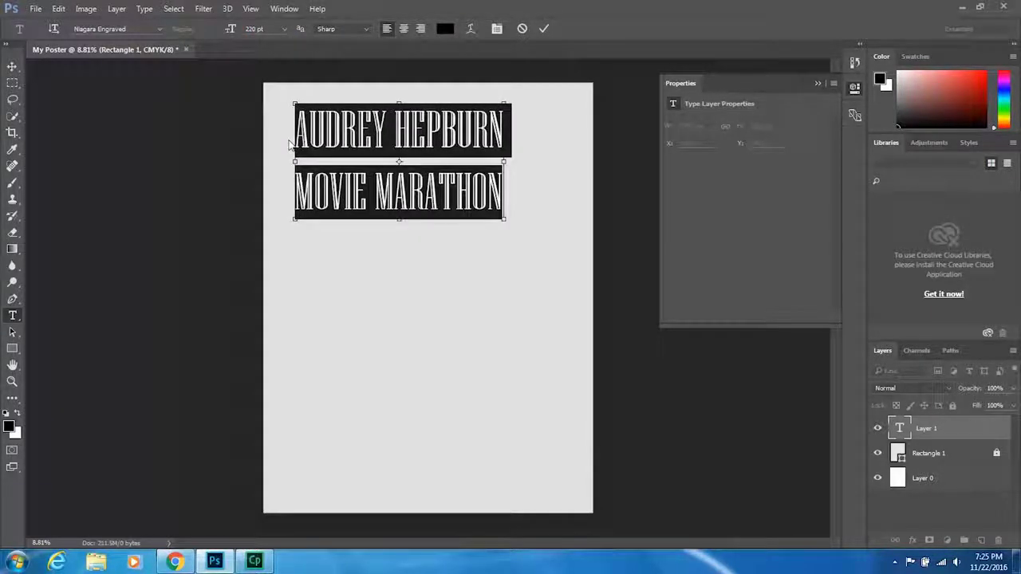
{"action": "key", "text": "ctrl+shift+comma"}
{"action": "key", "text": "ctrl+shift+comma"}
{"action": "key", "text": "ctrl+shift+comma"}
{"action": "key", "text": "ctrl+shift+comma"}
{"action": "key", "text": "ctrl+shift+comma"}
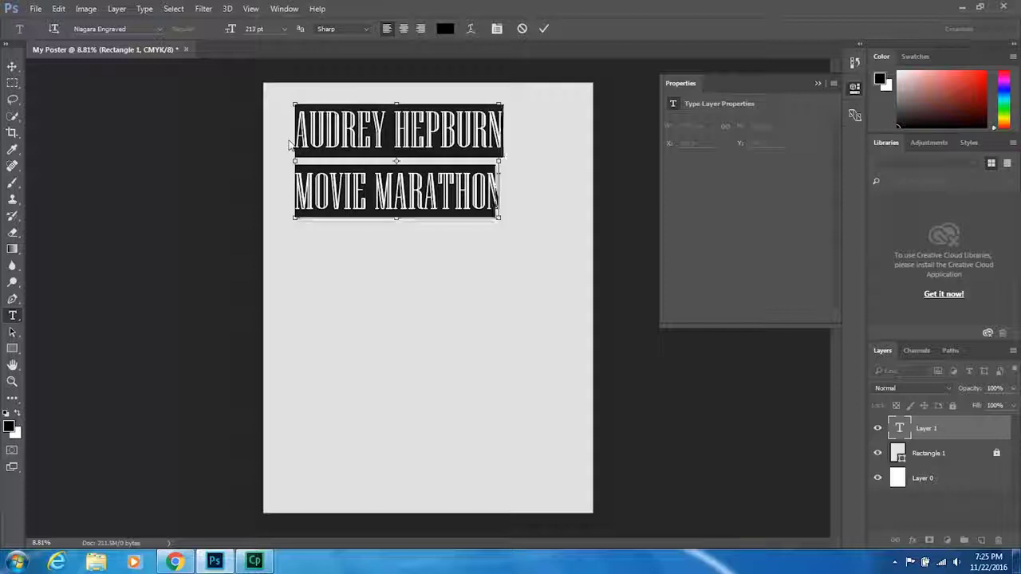
{"action": "key", "text": "ctrl+shift+period"}
{"action": "key", "text": "ctrl+shift+period"}
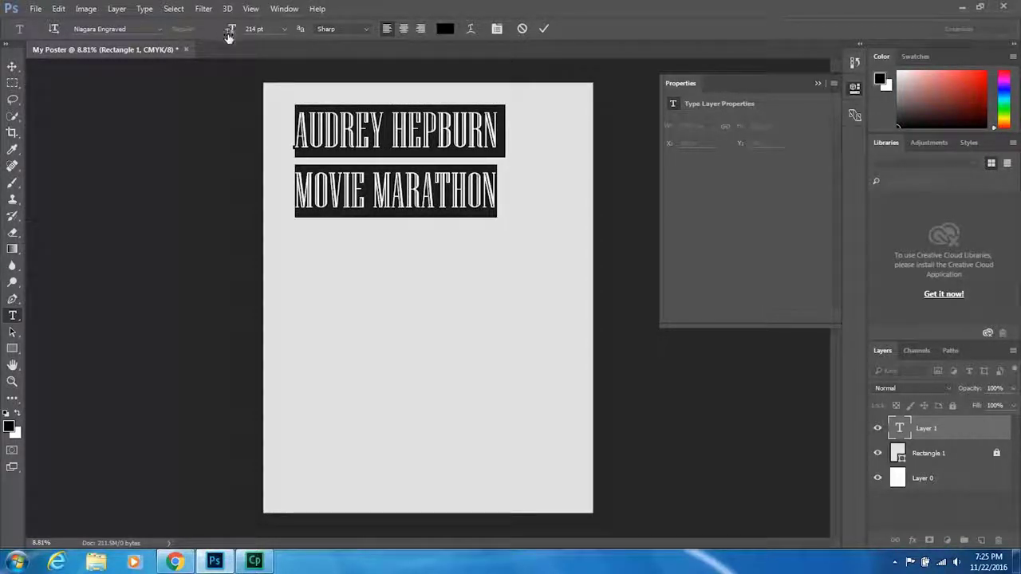
Step: Center-align the heading lines and move the text block to the horizontal middle of the page's upper part
{"action": "left_click", "coordinate": [405, 28]}
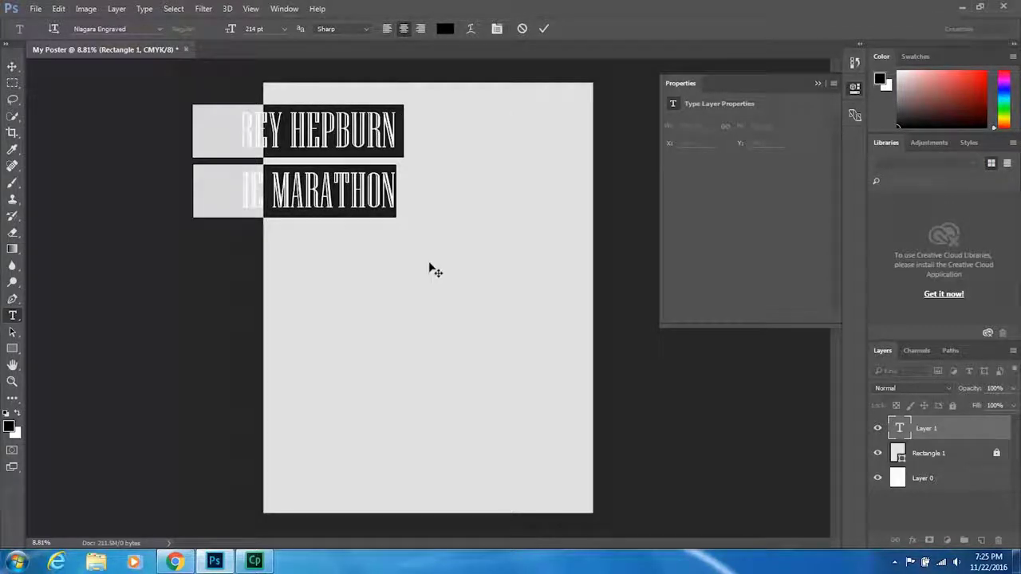
{"action": "left_click_drag", "start_coordinate": [429, 270], "coordinate": [554, 268]}
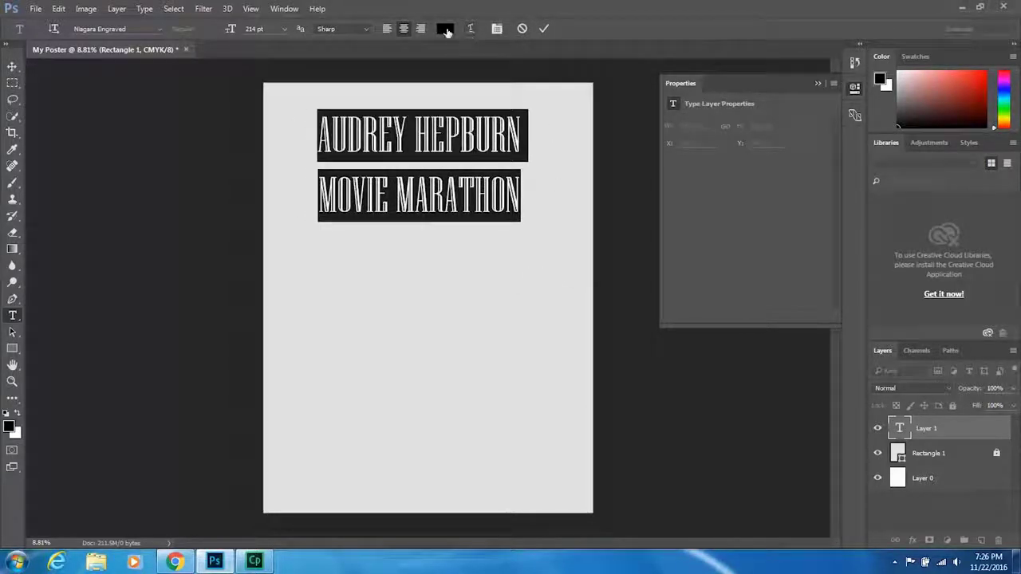
Step: Open the heading's text color for editing and try several greens, ending at #219723
{"action": "left_click", "coordinate": [445, 29]}
{"action": "left_click_drag", "start_coordinate": [630, 183], "coordinate": [625, 241]}
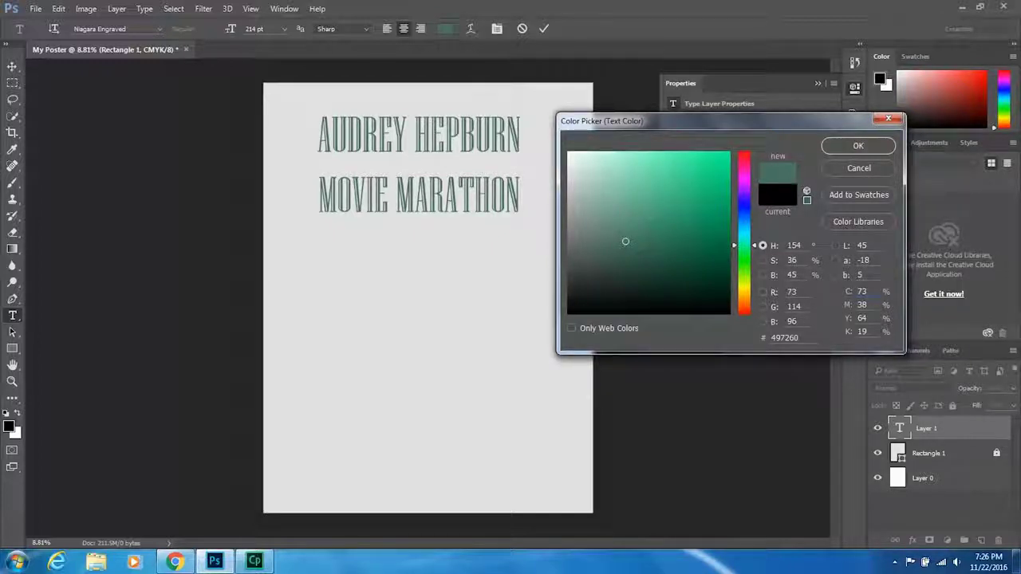
{"action": "left_click_drag", "start_coordinate": [630, 238], "coordinate": [673, 227]}
{"action": "mouse_move", "coordinate": [744, 257]}
{"action": "left_mouse_down"}
{"action": "mouse_move", "coordinate": [748, 280]}
{"action": "mouse_move", "coordinate": [746, 270]}
{"action": "left_mouse_up"}
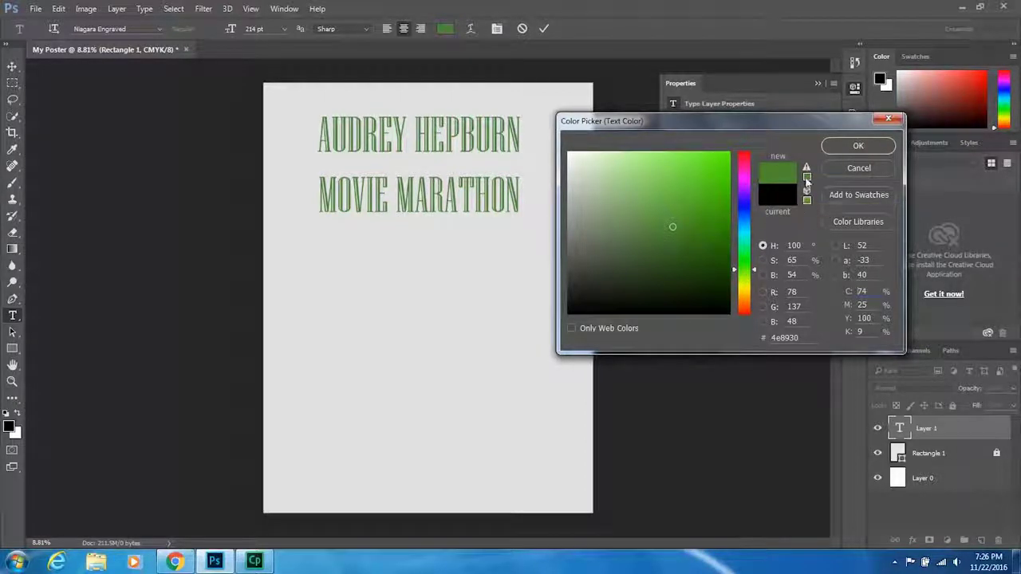
{"action": "mouse_move", "coordinate": [738, 266]}
{"action": "left_mouse_down"}
{"action": "mouse_move", "coordinate": [746, 172]}
{"action": "mouse_move", "coordinate": [748, 281]}
{"action": "mouse_move", "coordinate": [752, 265]}
{"action": "left_mouse_up"}
{"action": "left_click_drag", "start_coordinate": [676, 185], "coordinate": [695, 218]}
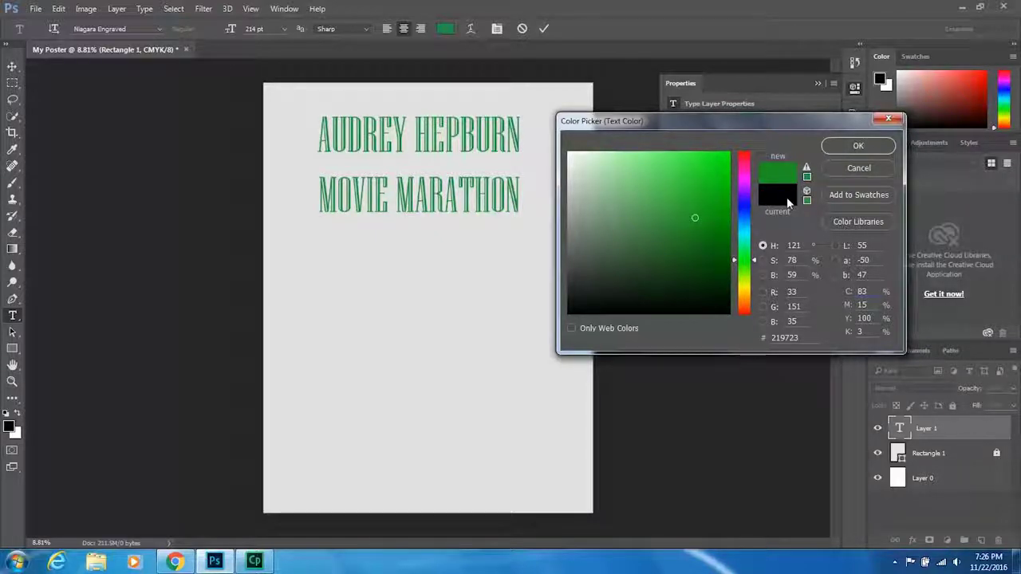
Step: Try blue hues #217197 and #212697 and greens #619721 and #429721 for the heading text
{"action": "key", "text": "super+plus"}
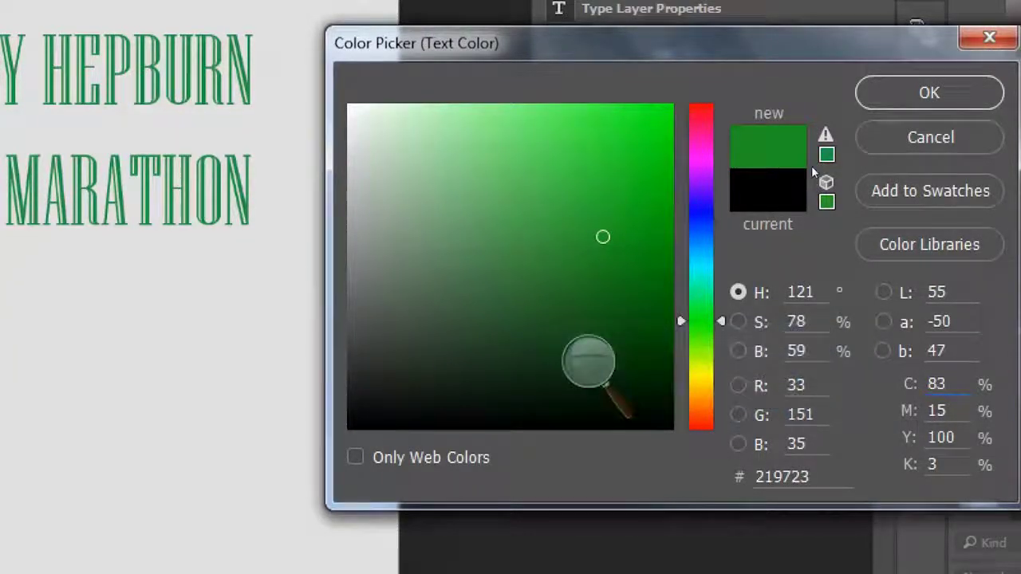
{"action": "left_click_drag", "start_coordinate": [743, 257], "coordinate": [748, 229]}
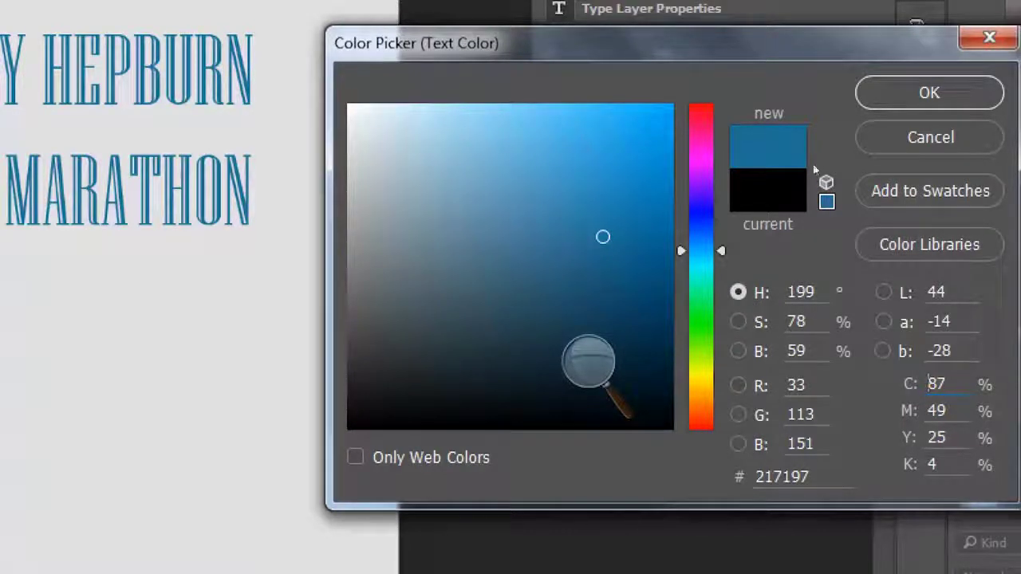
{"action": "mouse_move", "coordinate": [737, 225]}
{"action": "left_mouse_down"}
{"action": "mouse_move", "coordinate": [740, 240]}
{"action": "mouse_move", "coordinate": [745, 208]}
{"action": "left_mouse_up"}
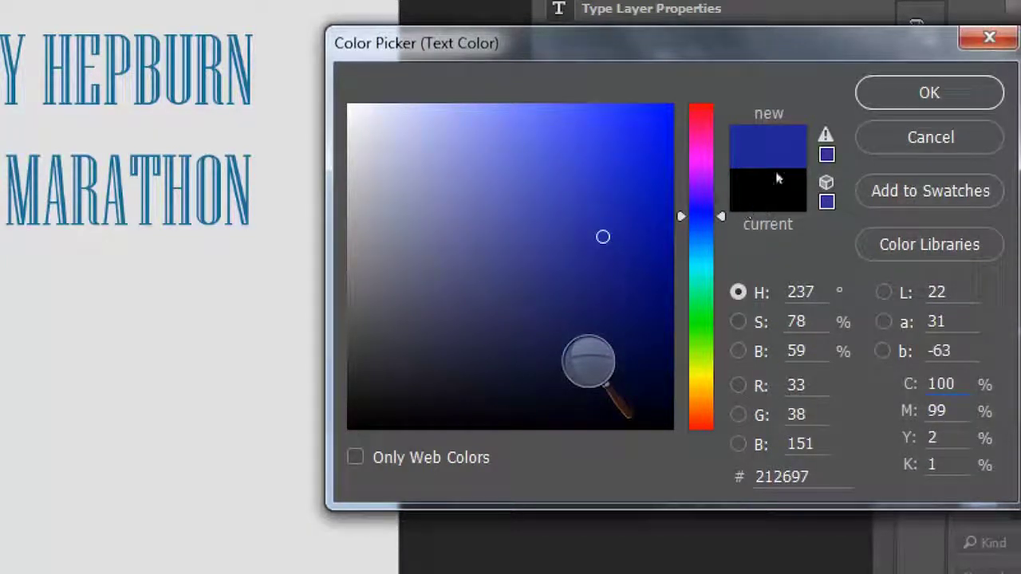
{"action": "left_click_drag", "start_coordinate": [738, 209], "coordinate": [753, 351]}
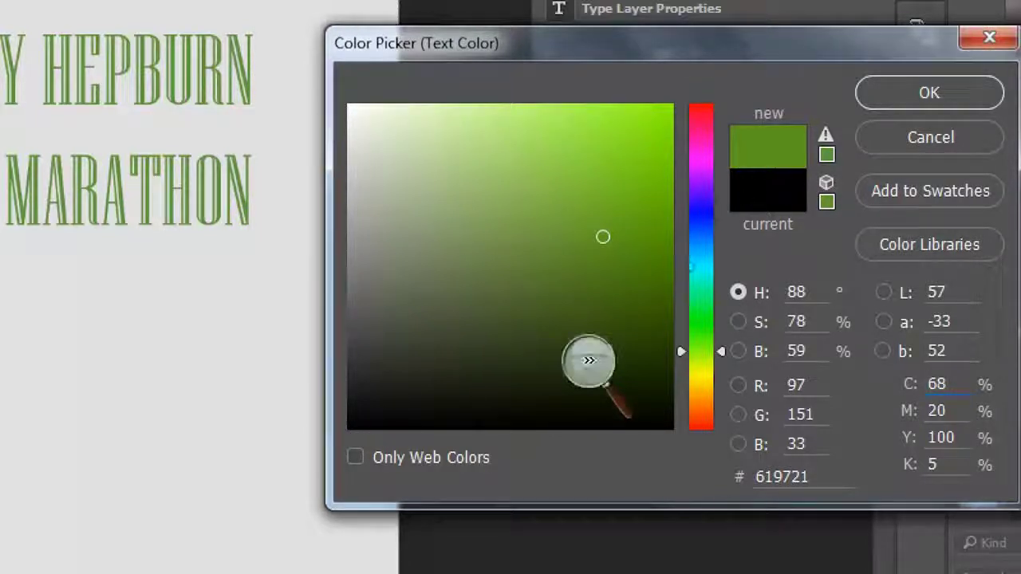
{"action": "left_click_drag", "start_coordinate": [721, 351], "coordinate": [721, 337]}
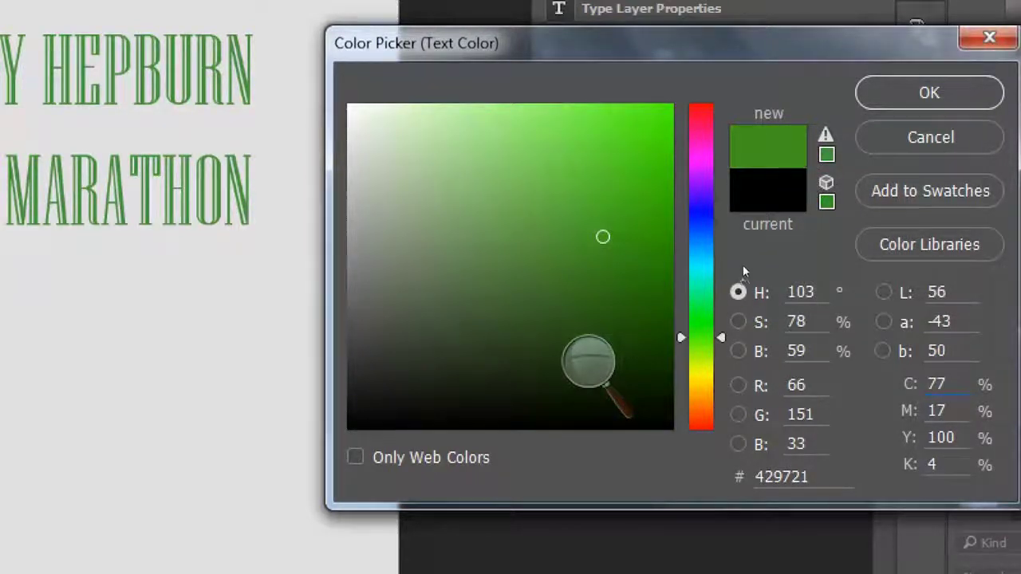
Step: Set the heading's text color to a muted lavender-blue and deselect the text to see it
{"action": "key", "text": "Down"}
{"action": "key", "text": "Down"}
{"action": "key", "text": "Down"}
{"action": "key", "text": "Down"}
{"action": "key", "text": "Down"}
{"action": "key", "text": "Down"}
{"action": "key", "text": "Down"}
{"action": "key", "text": "Down"}
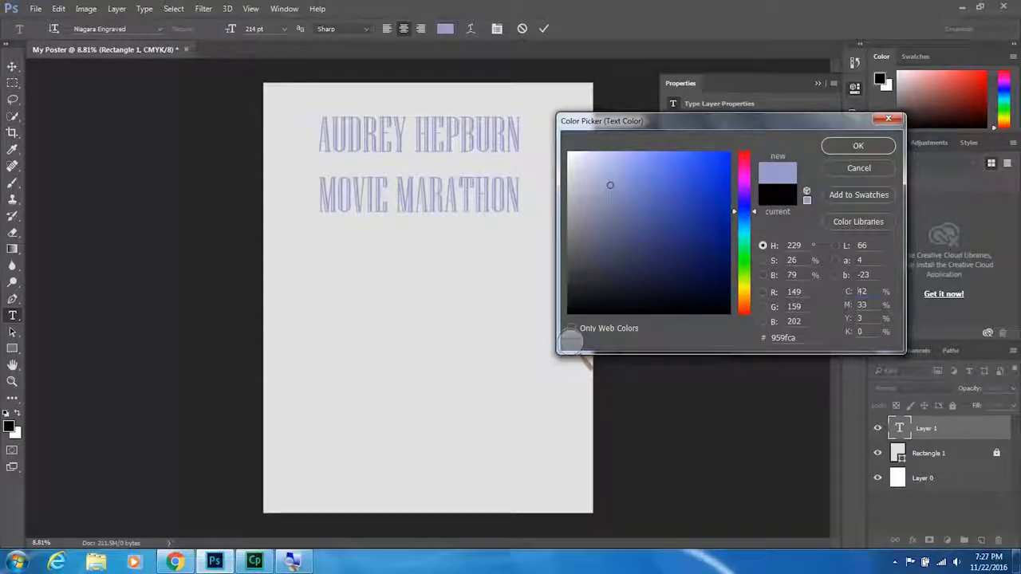
{"action": "left_click", "coordinate": [617, 192]}
{"action": "left_click", "coordinate": [859, 147]}
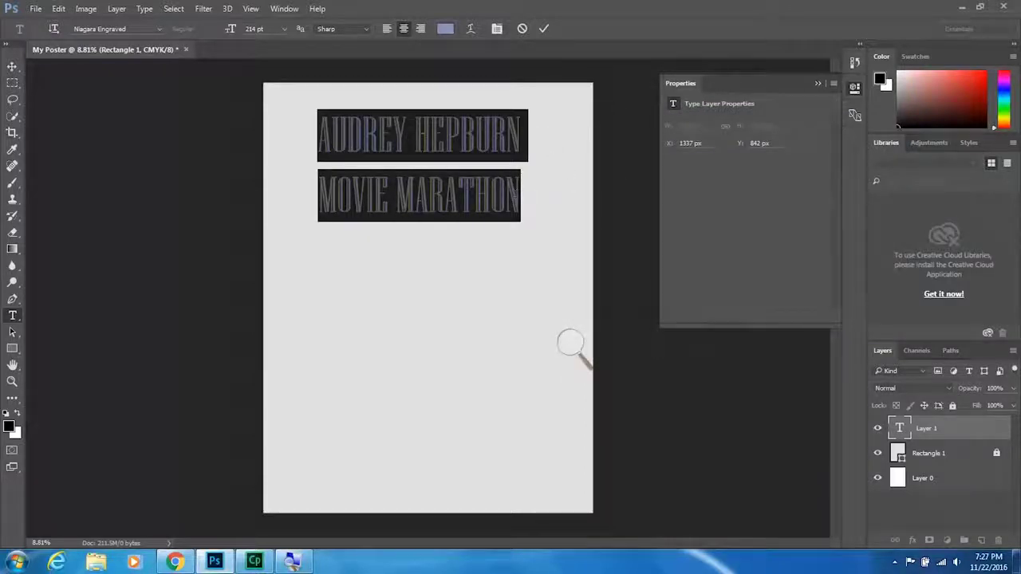
{"action": "left_click", "coordinate": [519, 200]}
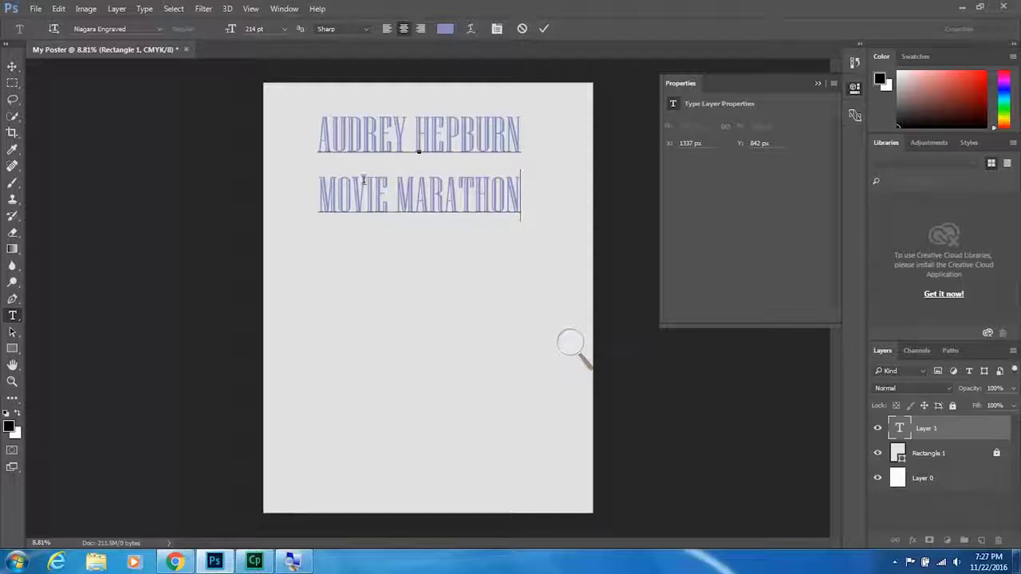
Step: Show the character settings, select both heading lines and try tighter leading, ending at 72 pt
{"action": "left_click", "coordinate": [286, 8]}
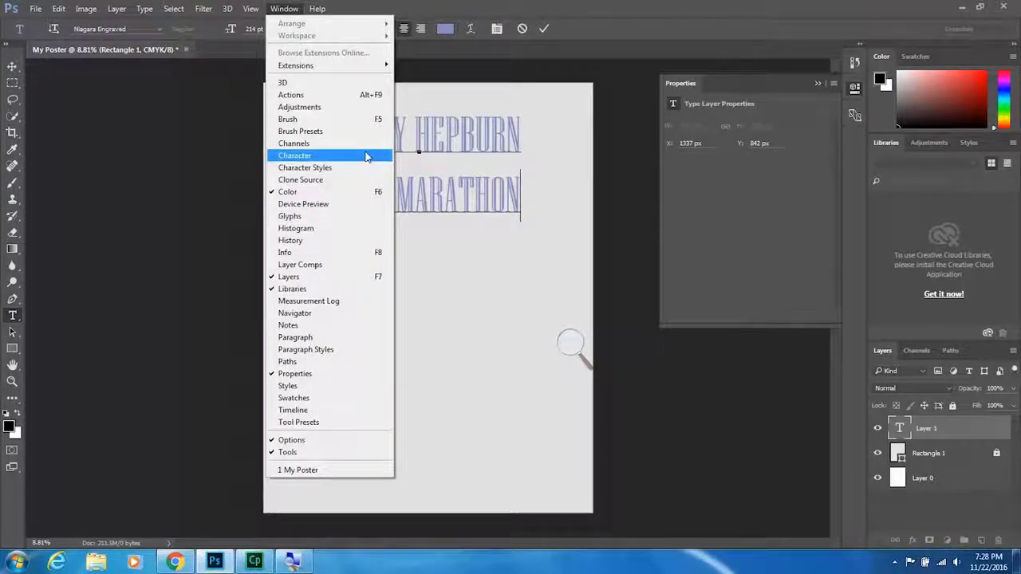
{"action": "left_click", "coordinate": [367, 156]}
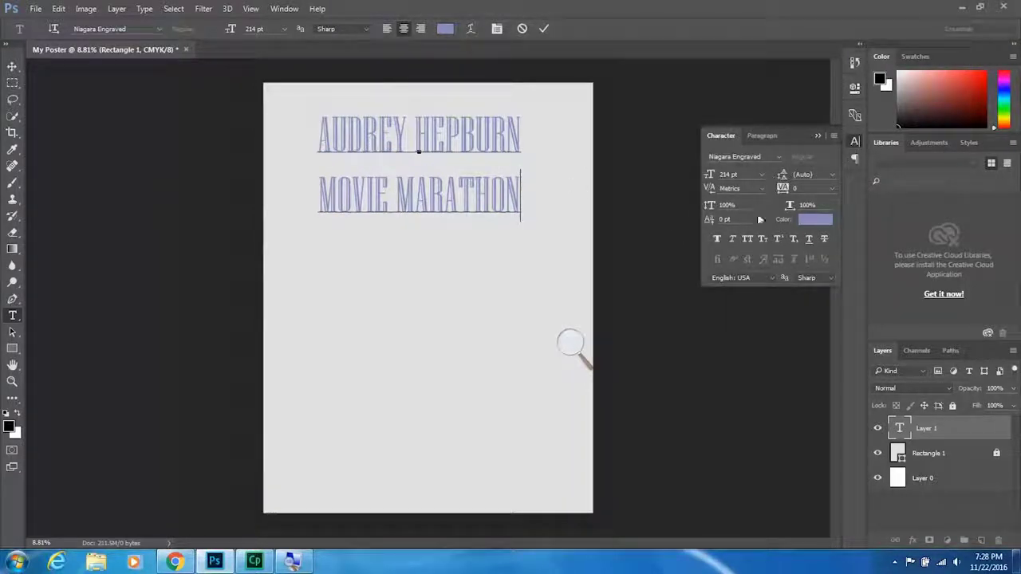
{"action": "left_click_drag", "start_coordinate": [528, 205], "coordinate": [290, 141]}
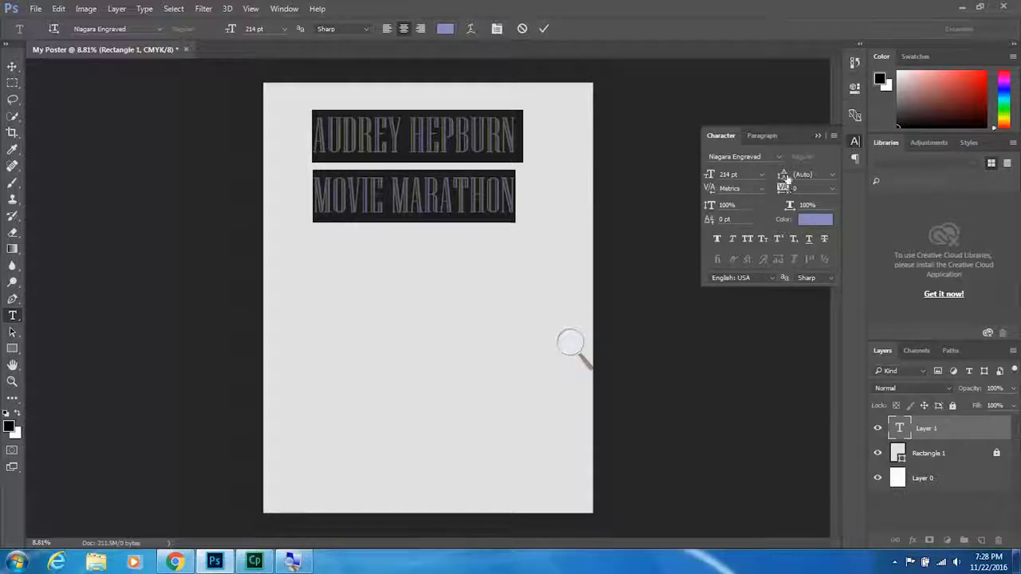
{"action": "left_click_drag", "start_coordinate": [785, 175], "coordinate": [772, 175]}
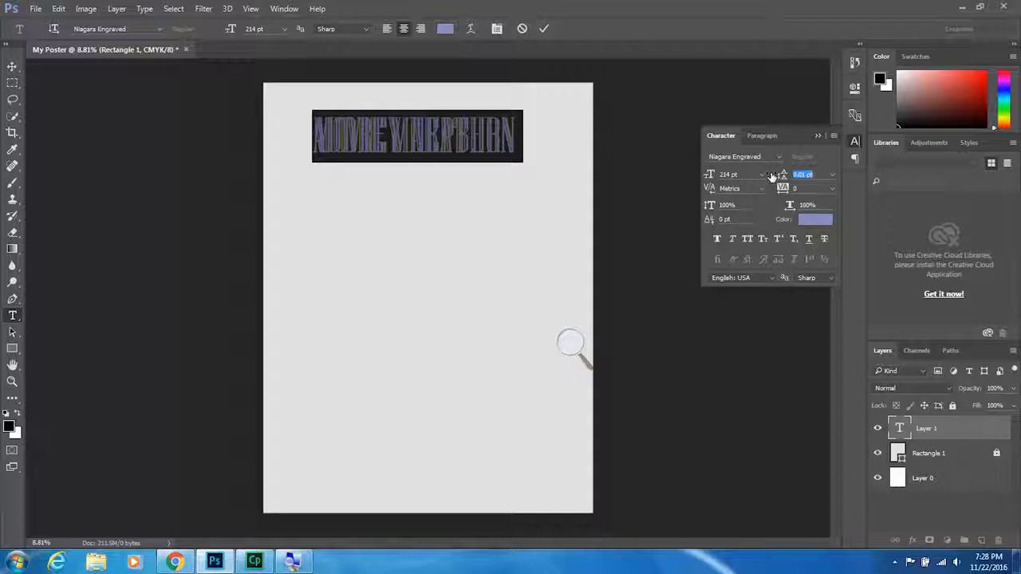
{"action": "left_click", "coordinate": [831, 173]}
{"action": "type", "text": "72"}
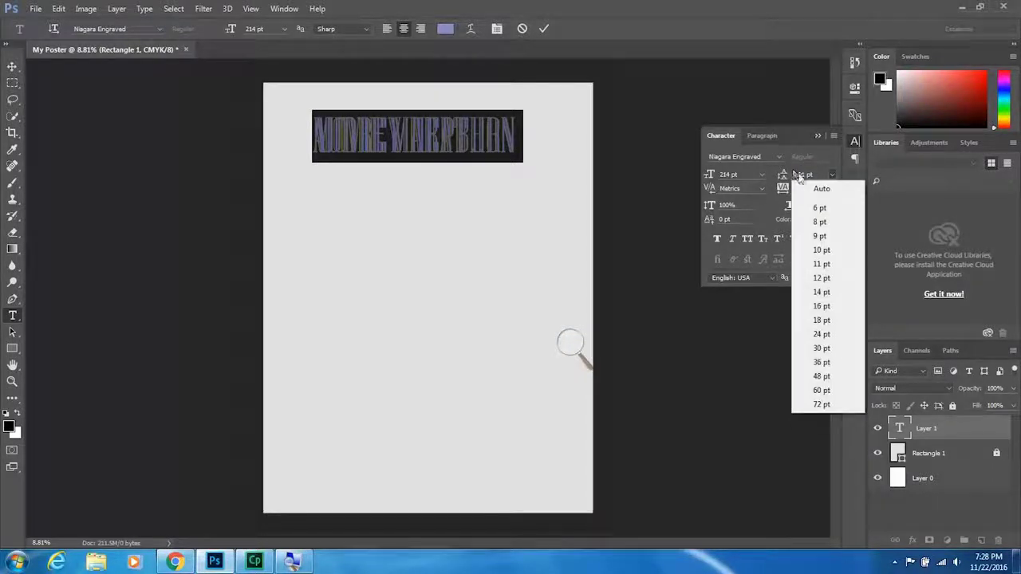
{"action": "key", "text": "Return"}
Step: Adjust the heading's leading up and down to 172 pt and commit the text edit
{"action": "left_click", "coordinate": [802, 175]}
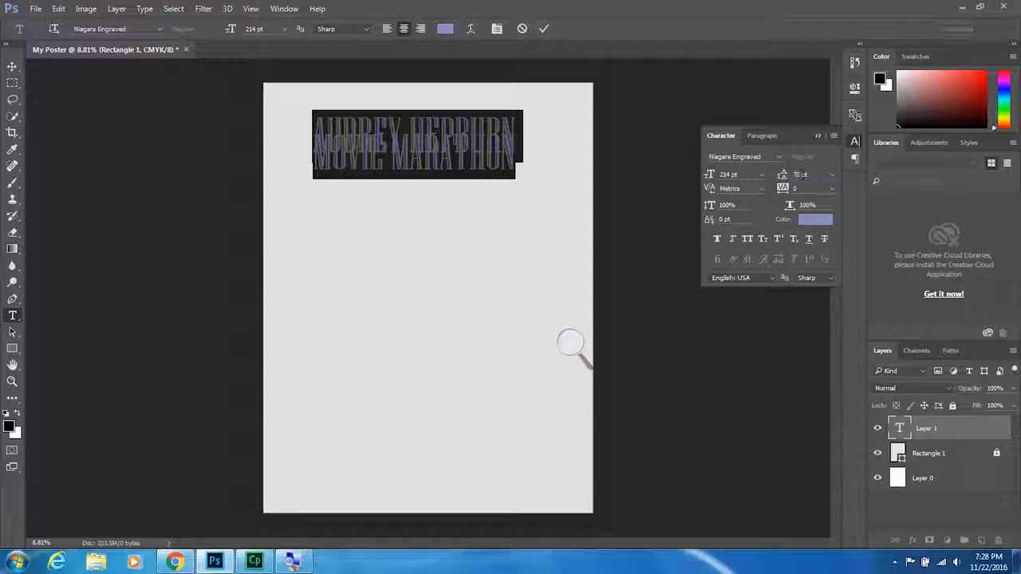
{"action": "scroll", "coordinate": [812, 177], "scroll_direction": "down", "scroll_amount": 10}
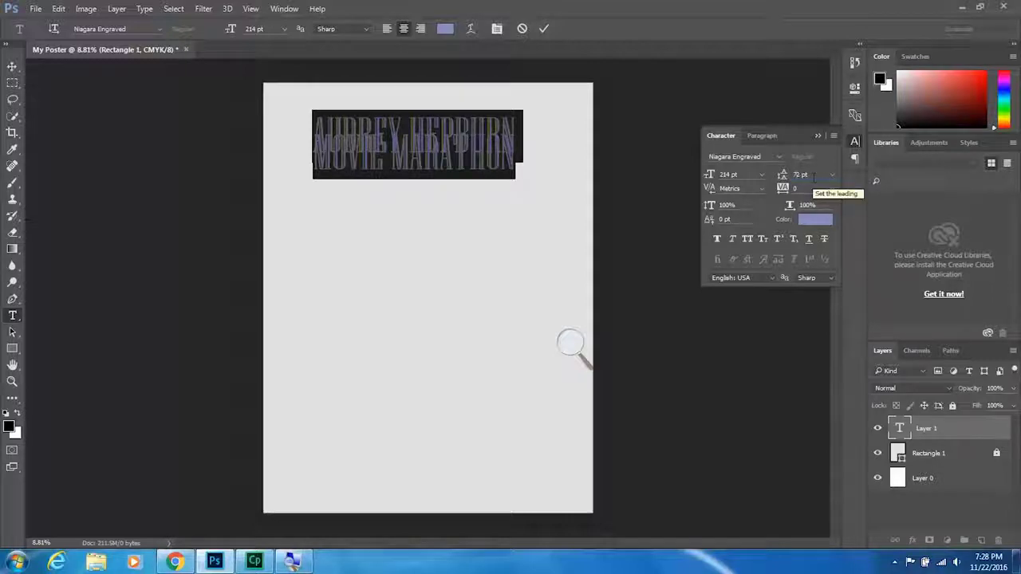
{"action": "scroll", "coordinate": [813, 175], "scroll_direction": "up", "scroll_amount": 10}
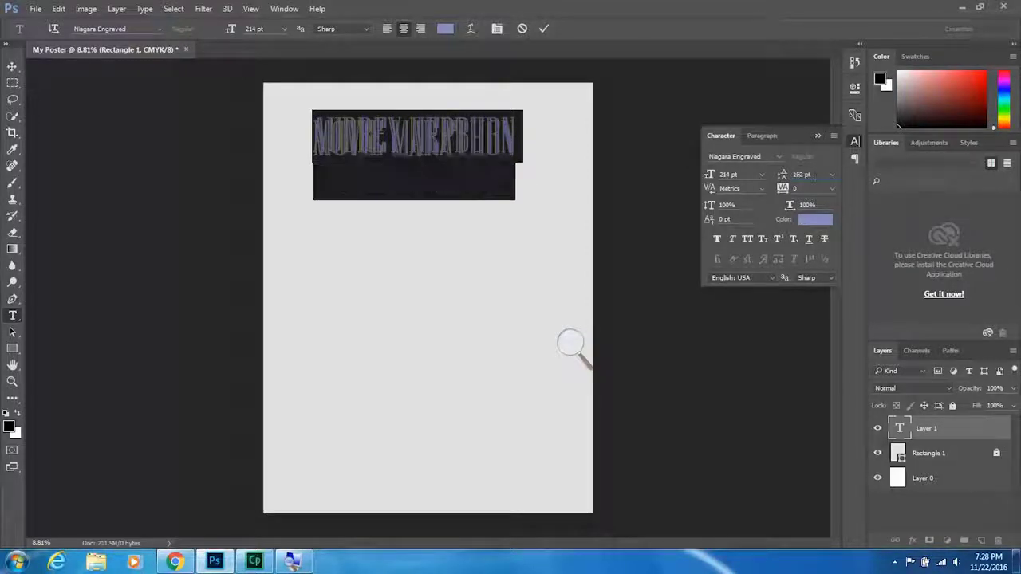
{"action": "scroll", "coordinate": [812, 177], "scroll_direction": "up", "scroll_amount": 8}
{"action": "scroll", "coordinate": [812, 177], "scroll_direction": "down", "scroll_amount": 6}
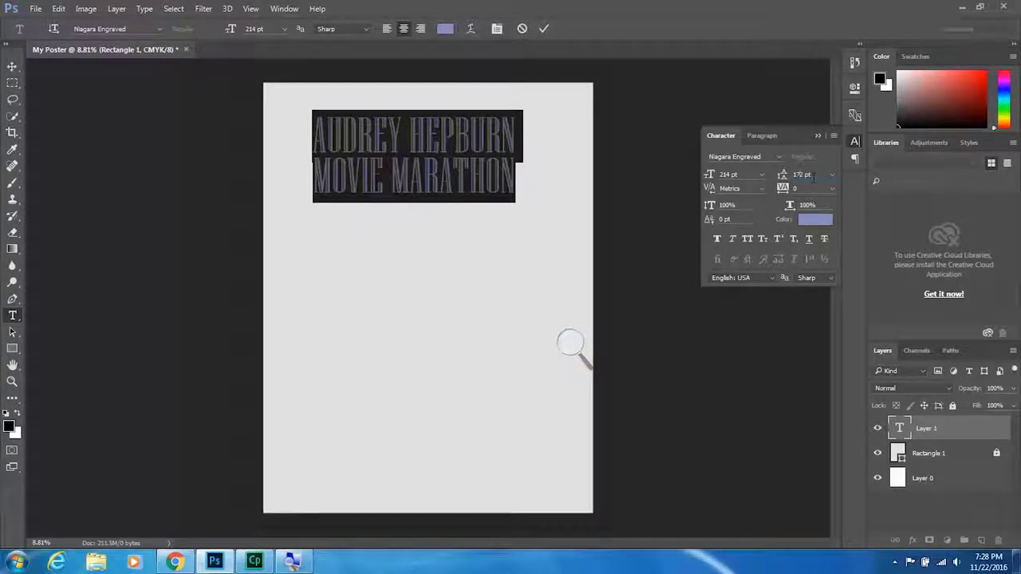
{"action": "left_click", "coordinate": [545, 30]}
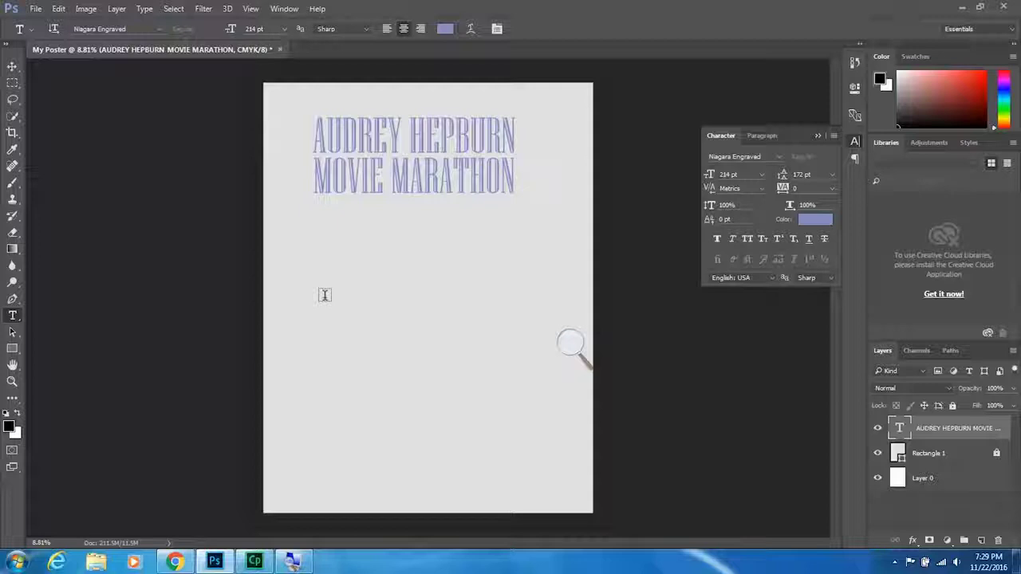
Step: Draw a horizontal line about 4116 px long just below the heading and set its stroke width to 53.80 px
{"action": "left_click", "coordinate": [12, 348]}
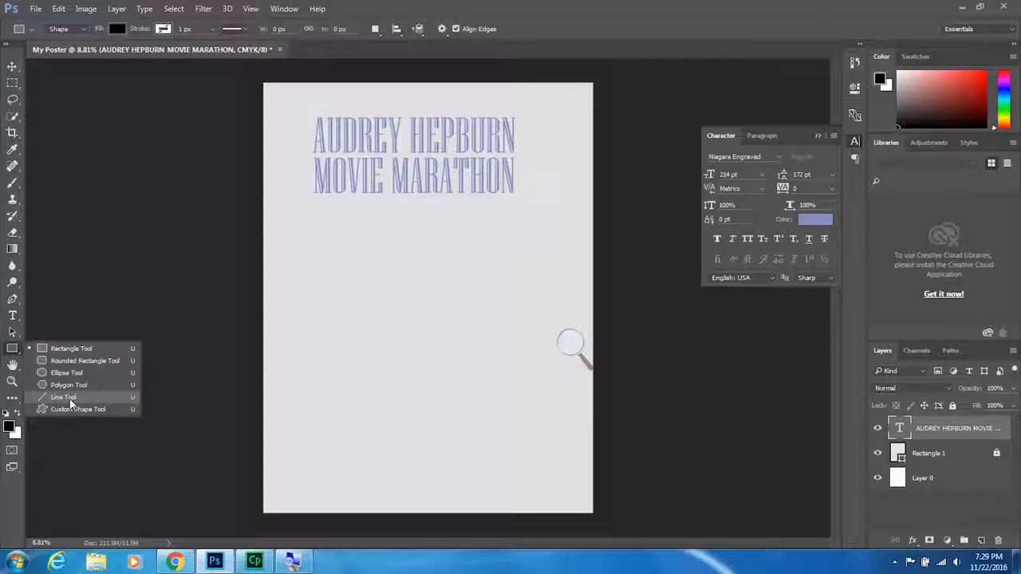
{"action": "left_click", "coordinate": [72, 397]}
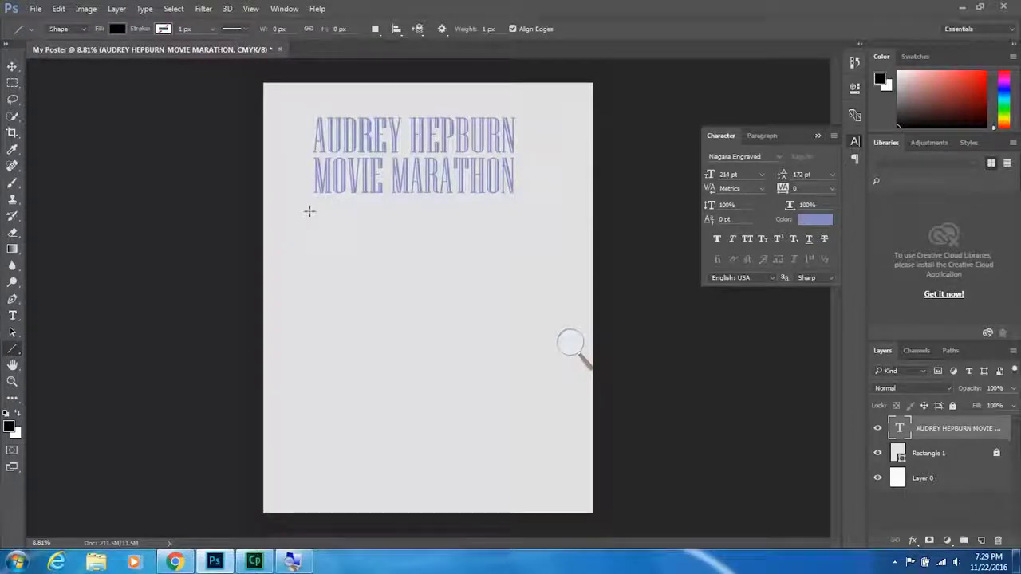
{"action": "left_click_drag", "start_coordinate": [311, 206], "coordinate": [542, 207]}
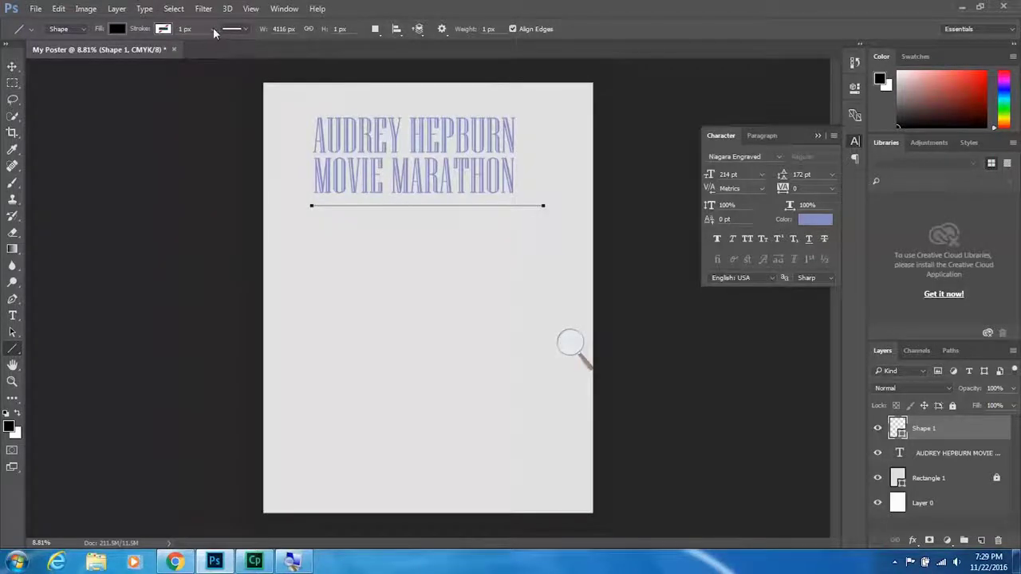
{"action": "left_click_drag", "start_coordinate": [213, 29], "coordinate": [223, 46]}
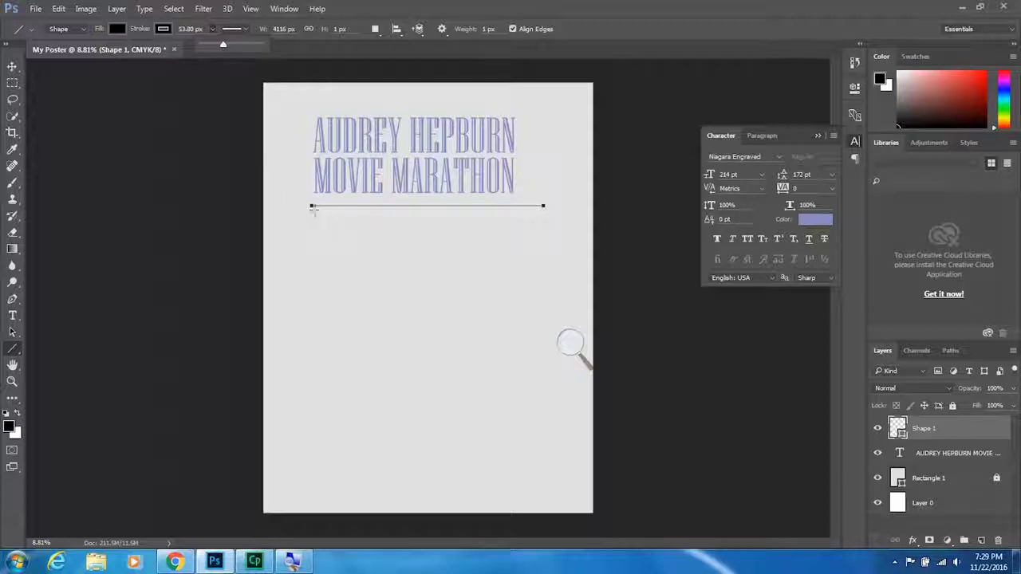
Step: Draw a second horizontal line about 3822 px long under the first and set its stroke width to 81.09 px
{"action": "left_click_drag", "start_coordinate": [303, 223], "coordinate": [518, 223]}
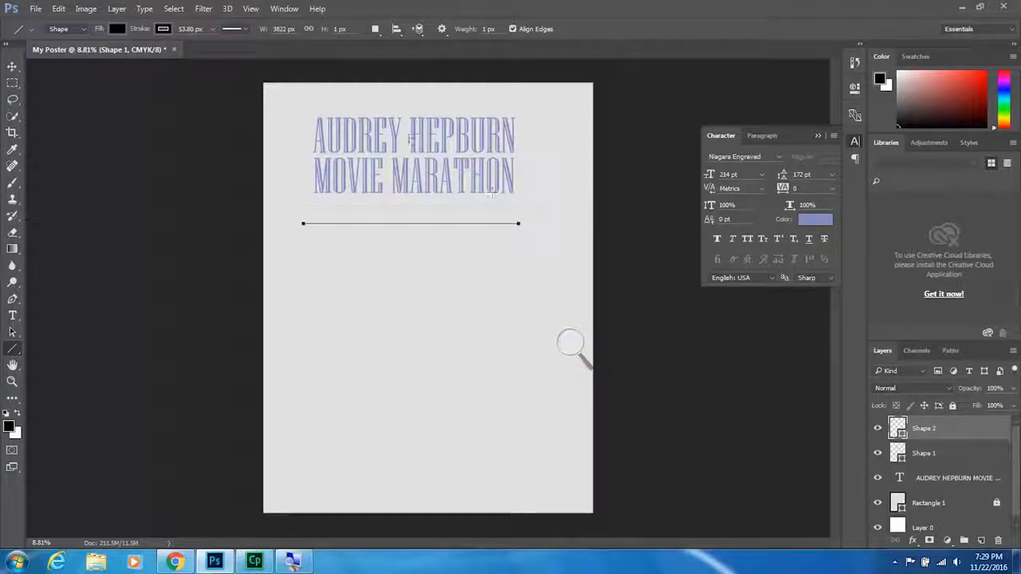
{"action": "left_click", "coordinate": [212, 29]}
{"action": "mouse_move", "coordinate": [209, 46]}
{"action": "left_mouse_down"}
{"action": "mouse_move", "coordinate": [245, 48]}
{"action": "mouse_move", "coordinate": [217, 47]}
{"action": "left_mouse_up"}
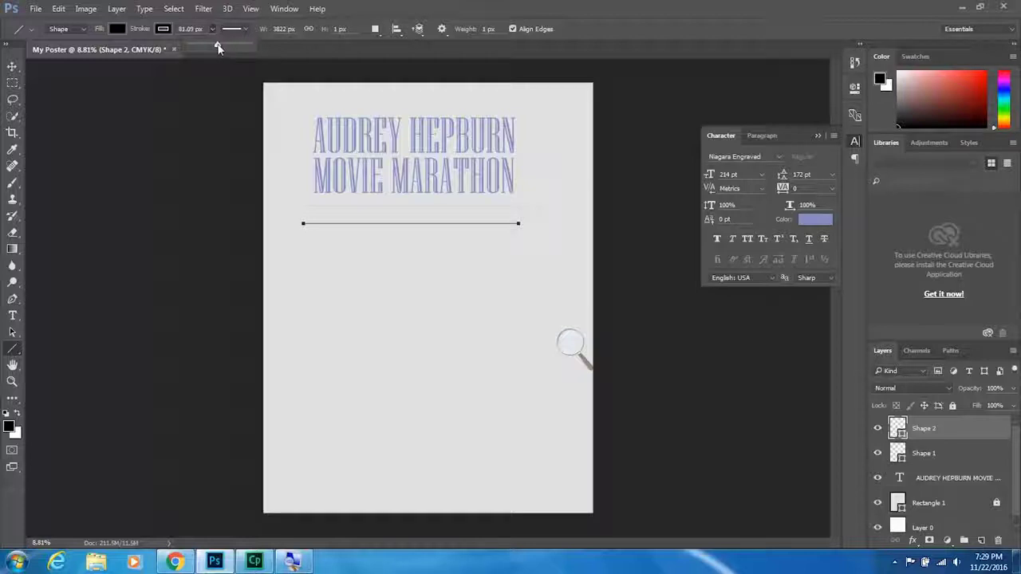
Step: Move the second line further down, then delete both line layers
{"action": "left_click", "coordinate": [12, 72]}
{"action": "left_click", "coordinate": [12, 70]}
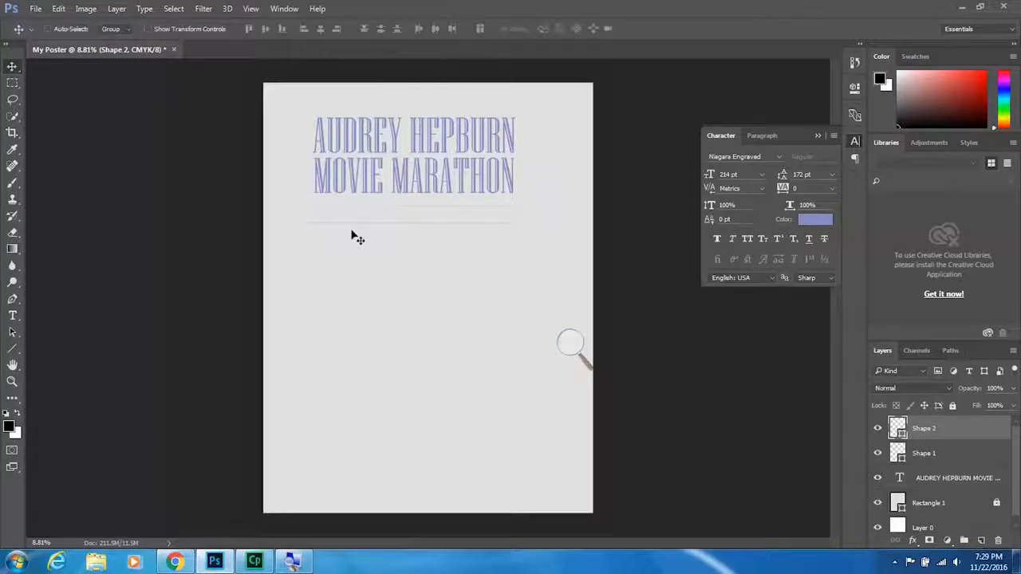
{"action": "left_click_drag", "start_coordinate": [352, 228], "coordinate": [363, 247]}
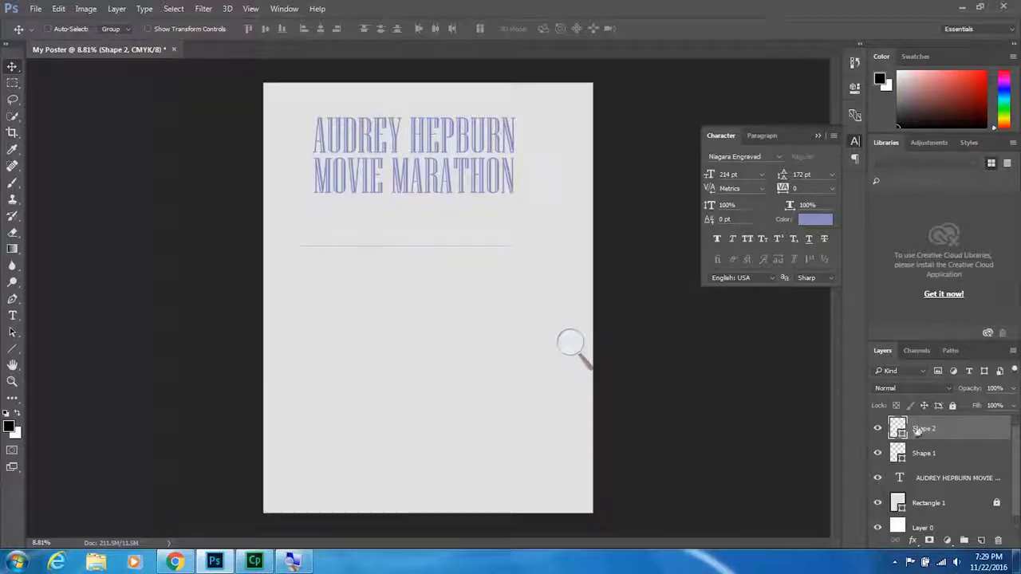
{"action": "left_click_drag", "start_coordinate": [1013, 536], "coordinate": [998, 540]}
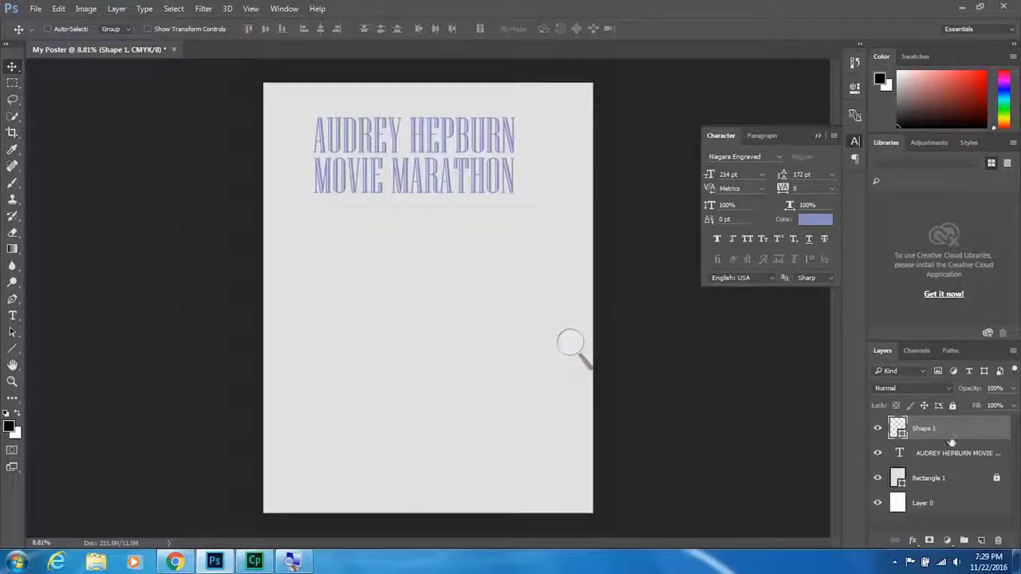
{"action": "left_click_drag", "start_coordinate": [950, 441], "coordinate": [998, 540]}
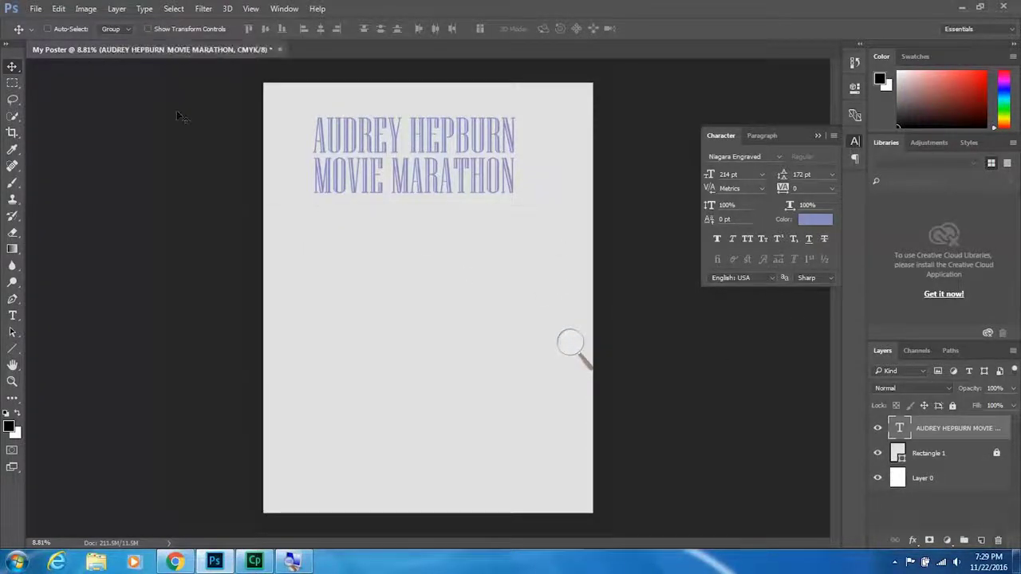
Step: Draw a horizontal line about 4015 px long below the heading with a 97.47 px stroke
{"action": "left_click", "coordinate": [11, 349]}
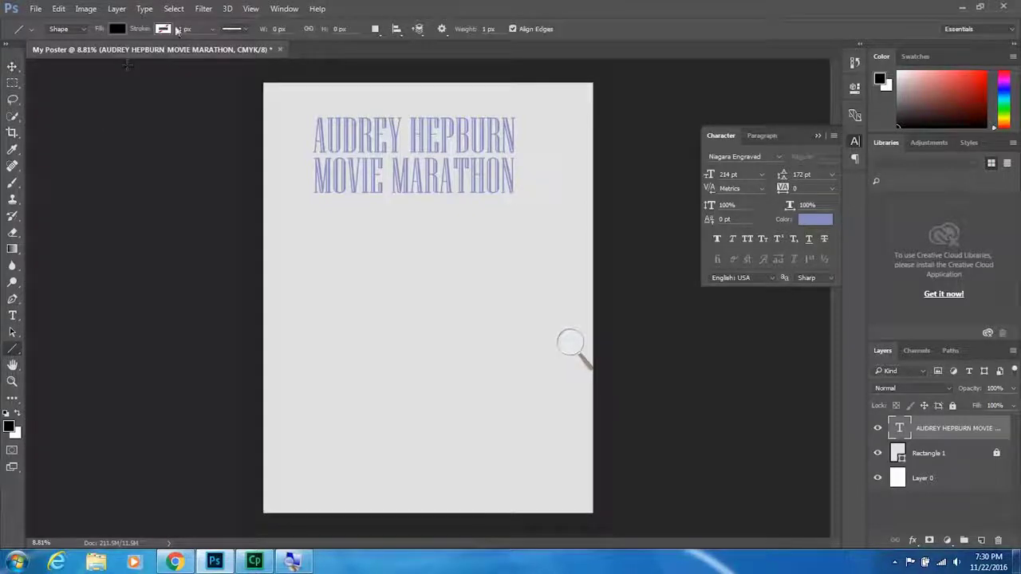
{"action": "left_click_drag", "start_coordinate": [214, 30], "coordinate": [232, 46]}
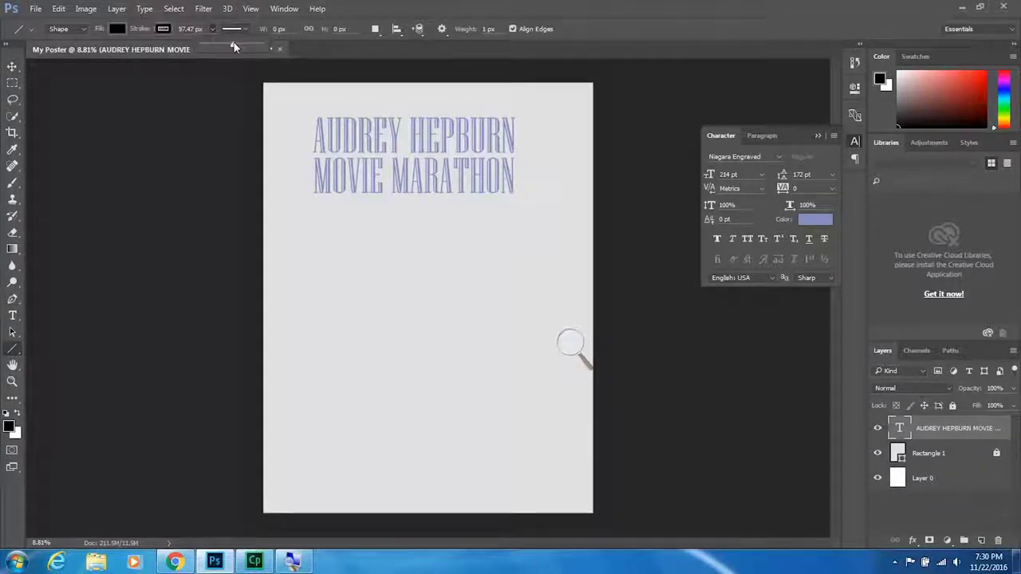
{"action": "left_click_drag", "start_coordinate": [305, 212], "coordinate": [531, 213]}
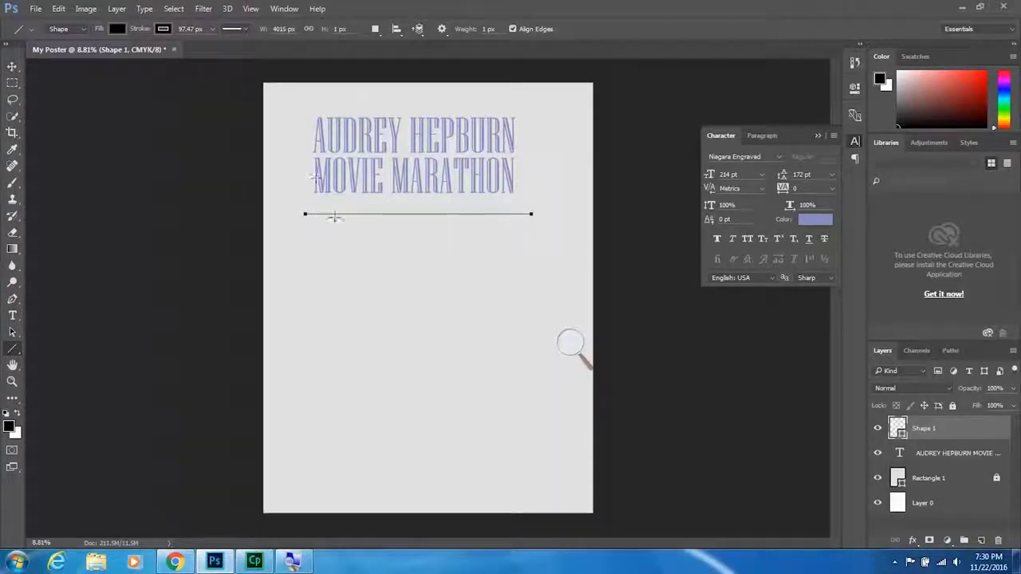
Step: Set the line's stroke width to 49.32 px and place a copy of the line above the heading
{"action": "scroll", "coordinate": [347, 217], "scroll_direction": "up", "scroll_amount": 5}
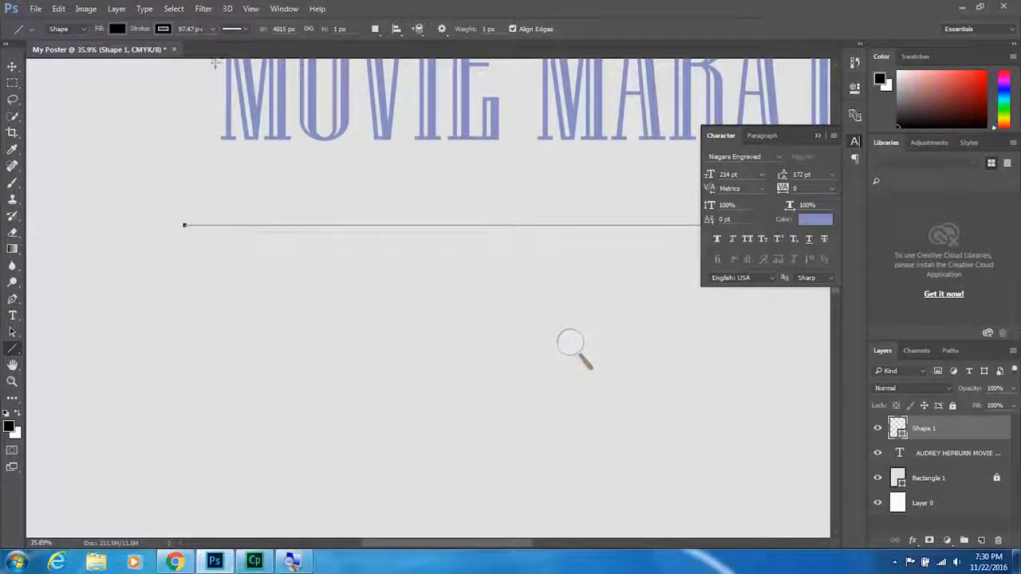
{"action": "scroll", "coordinate": [278, 238], "scroll_direction": "down", "scroll_amount": 4}
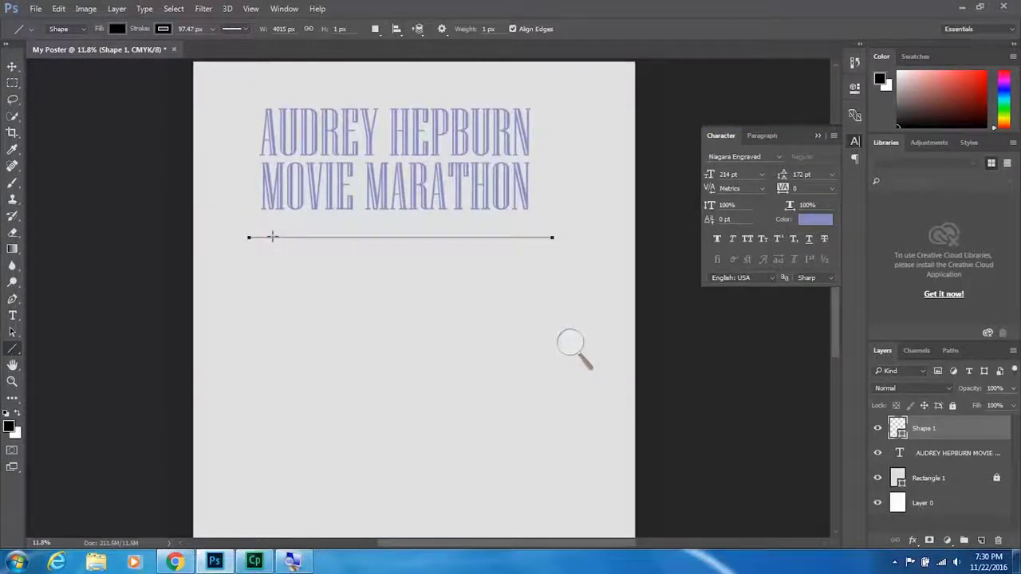
{"action": "left_click", "coordinate": [209, 28]}
{"action": "mouse_move", "coordinate": [202, 49]}
{"action": "left_mouse_down"}
{"action": "mouse_move", "coordinate": [240, 48]}
{"action": "mouse_move", "coordinate": [224, 46]}
{"action": "left_mouse_up"}
{"action": "left_click", "coordinate": [211, 29]}
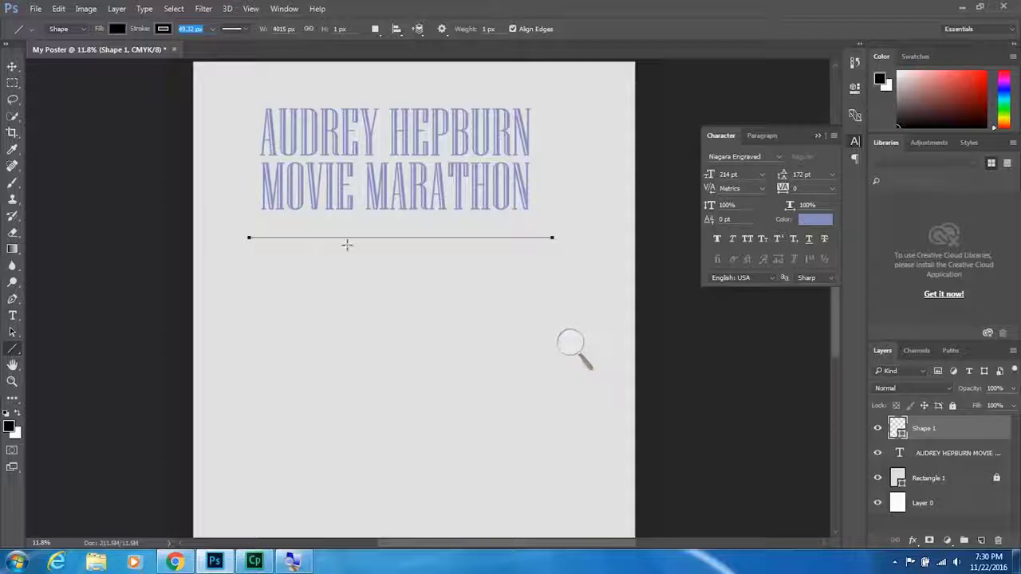
{"action": "key", "text": "v"}
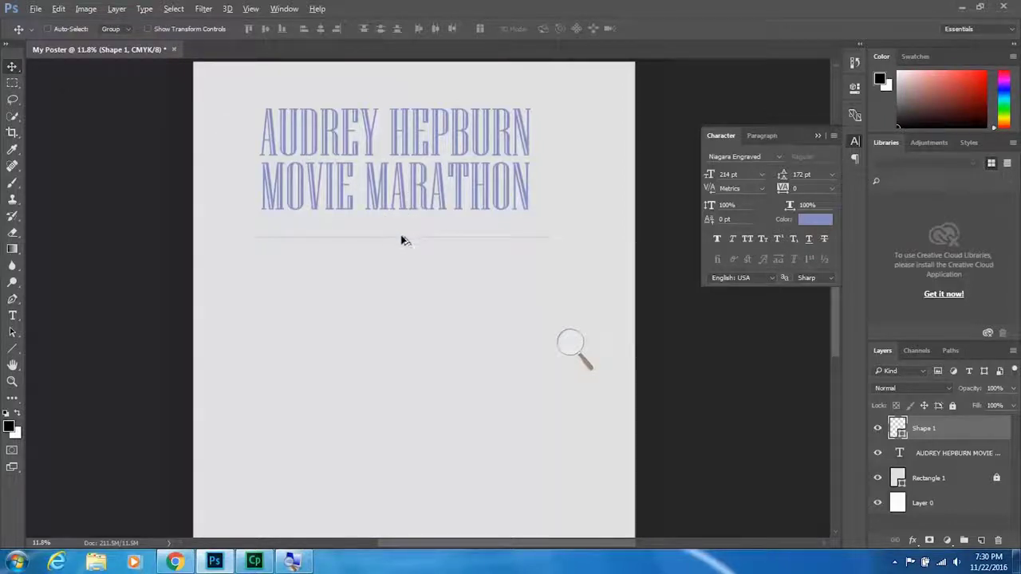
{"action": "left_click_drag", "start_coordinate": [403, 239], "coordinate": [401, 93]}
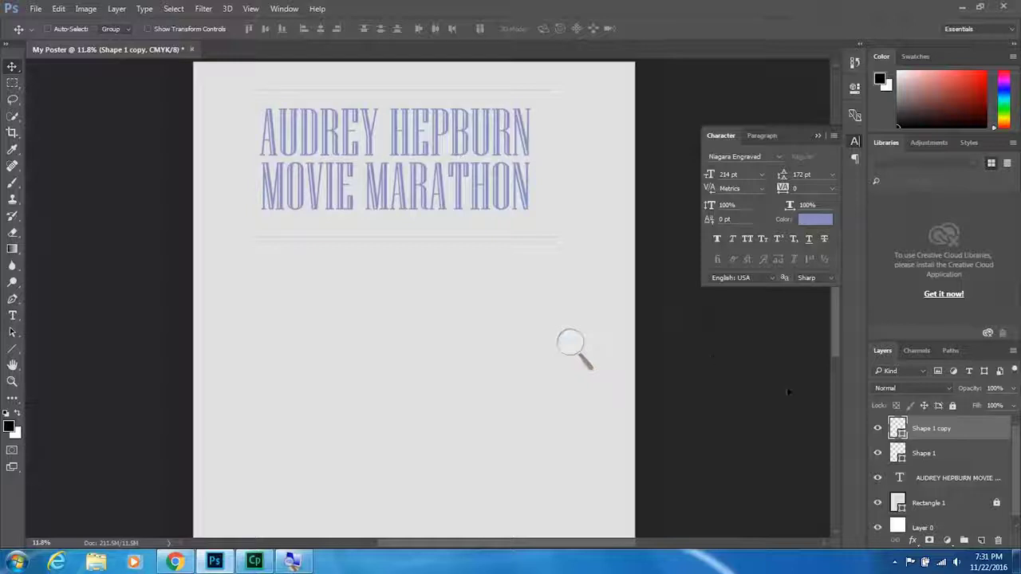
Step: Move the heading and the line above it to the horizontal center of the page
{"action": "scroll", "coordinate": [938, 508], "scroll_direction": "down", "scroll_amount": 1}
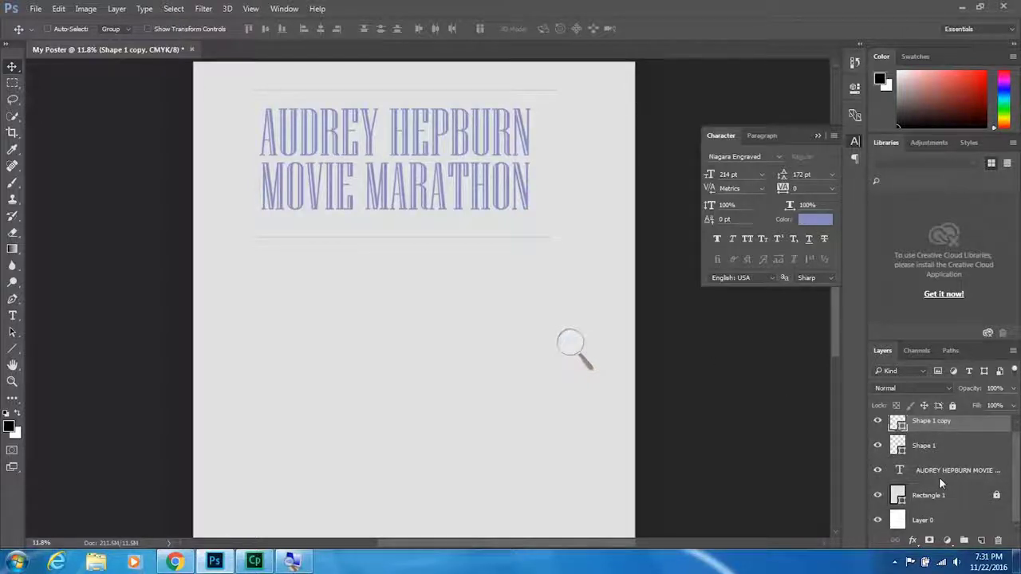
{"action": "left_click", "coordinate": [939, 475]}
{"action": "left_click_drag", "start_coordinate": [460, 207], "coordinate": [471, 200]}
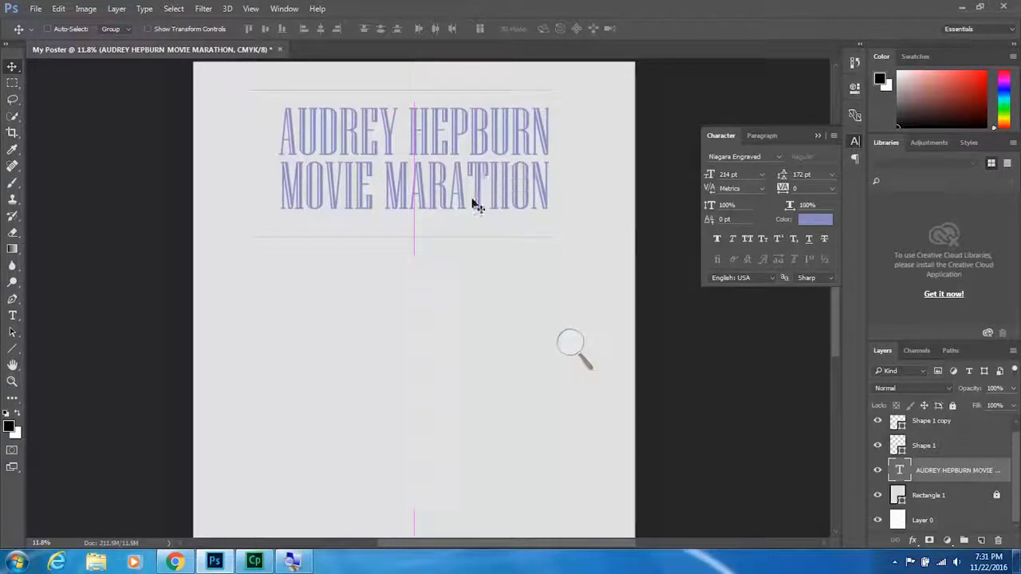
{"action": "scroll", "coordinate": [948, 445], "scroll_direction": "up", "scroll_amount": 1}
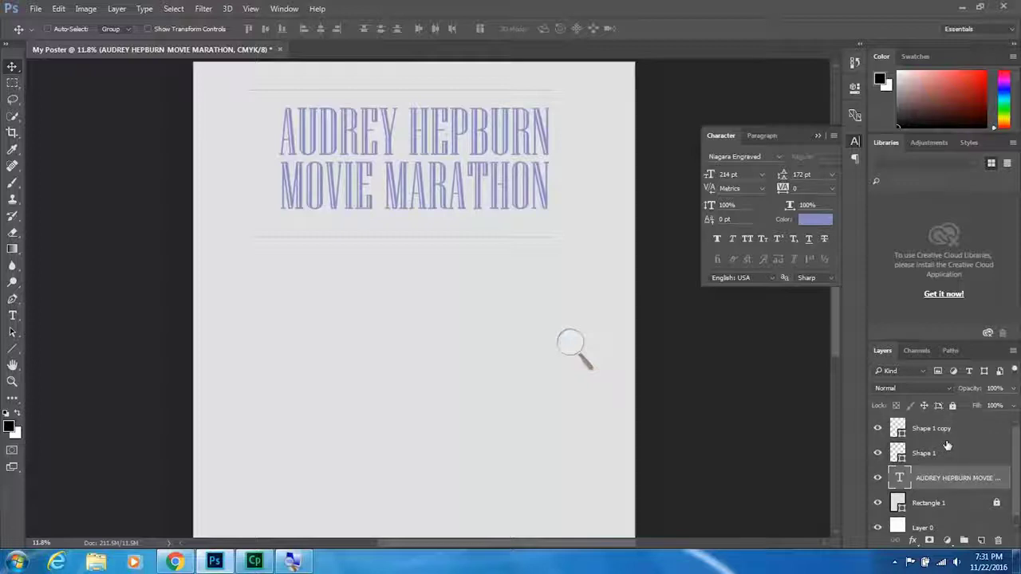
{"action": "left_click", "coordinate": [943, 431]}
{"action": "mouse_move", "coordinate": [401, 91]}
{"action": "left_mouse_down"}
{"action": "mouse_move", "coordinate": [422, 91]}
{"action": "mouse_move", "coordinate": [412, 93]}
{"action": "left_mouse_up"}
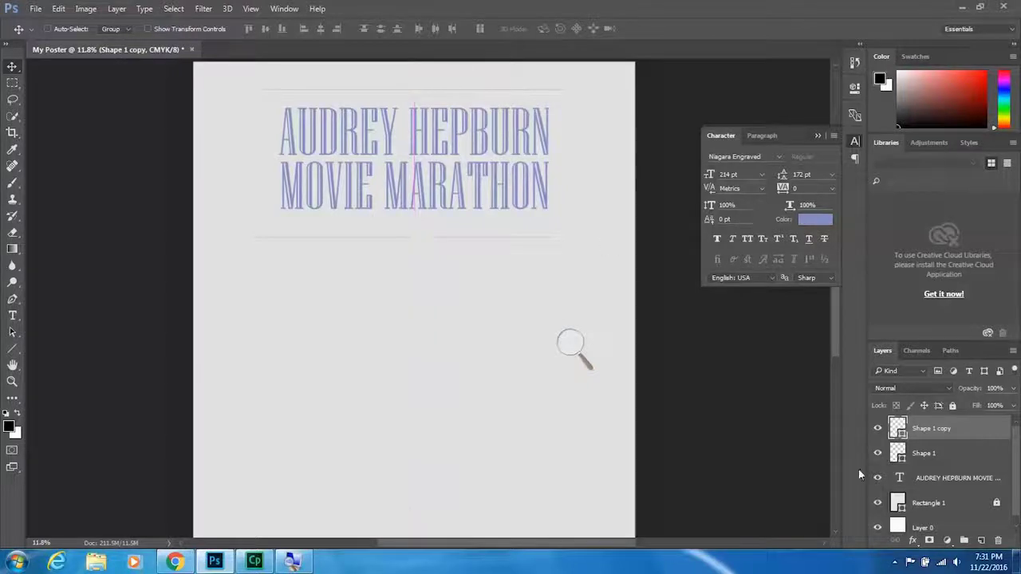
Step: Center the line below the heading horizontally on the page, and show the rulers
{"action": "left_click", "coordinate": [922, 452]}
{"action": "left_click_drag", "start_coordinate": [414, 235], "coordinate": [424, 232]}
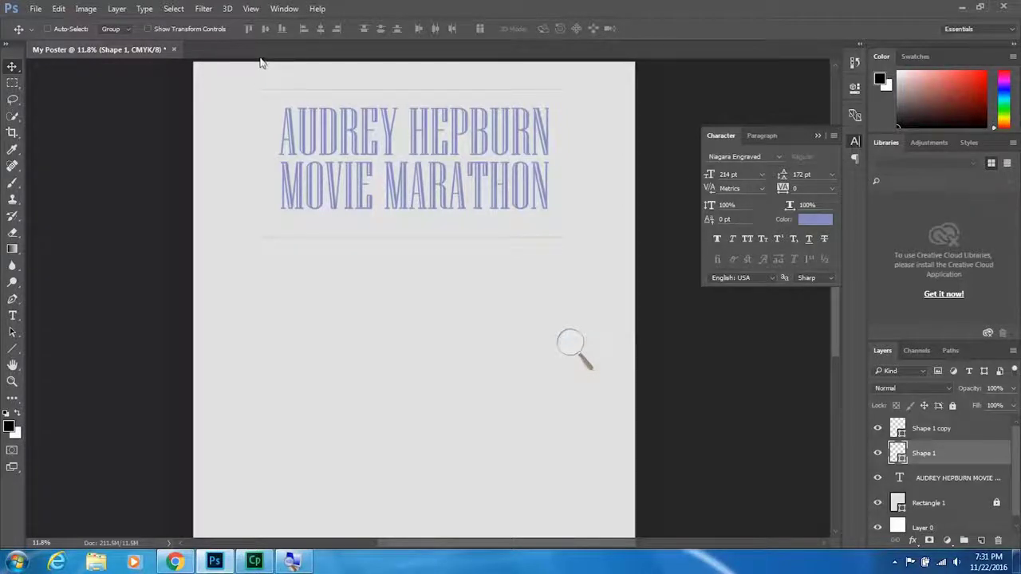
{"action": "left_click", "coordinate": [250, 8]}
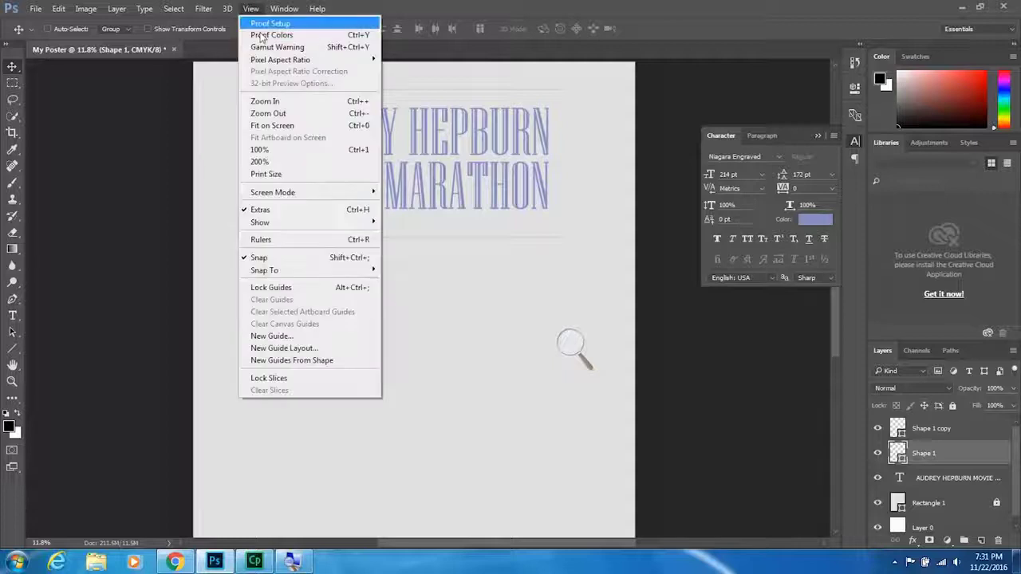
{"action": "left_click", "coordinate": [276, 240]}
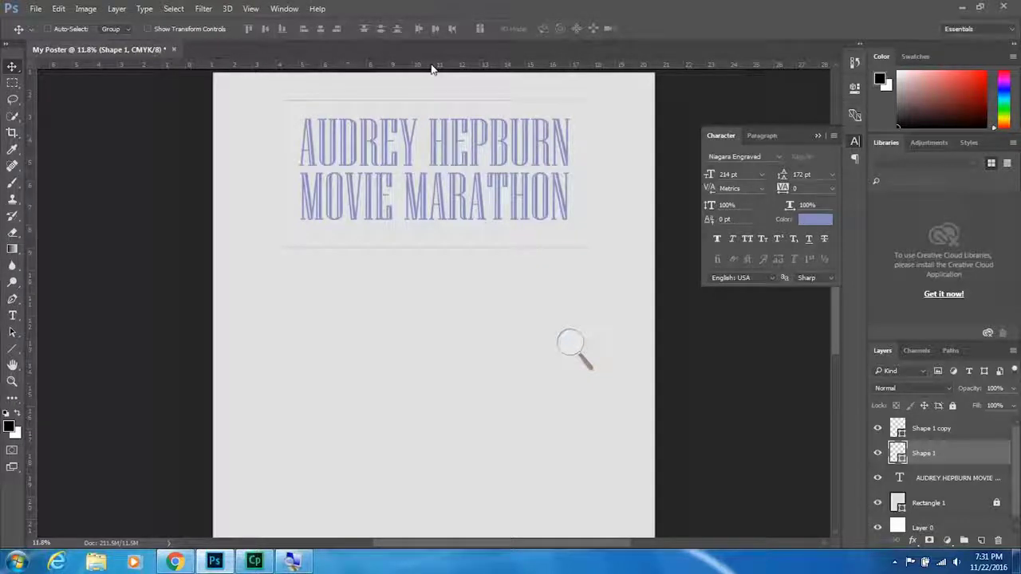
Step: Place a horizontal guide across the page below the heading and a vertical guide on each side of the heading
{"action": "left_click_drag", "start_coordinate": [428, 66], "coordinate": [431, 405]}
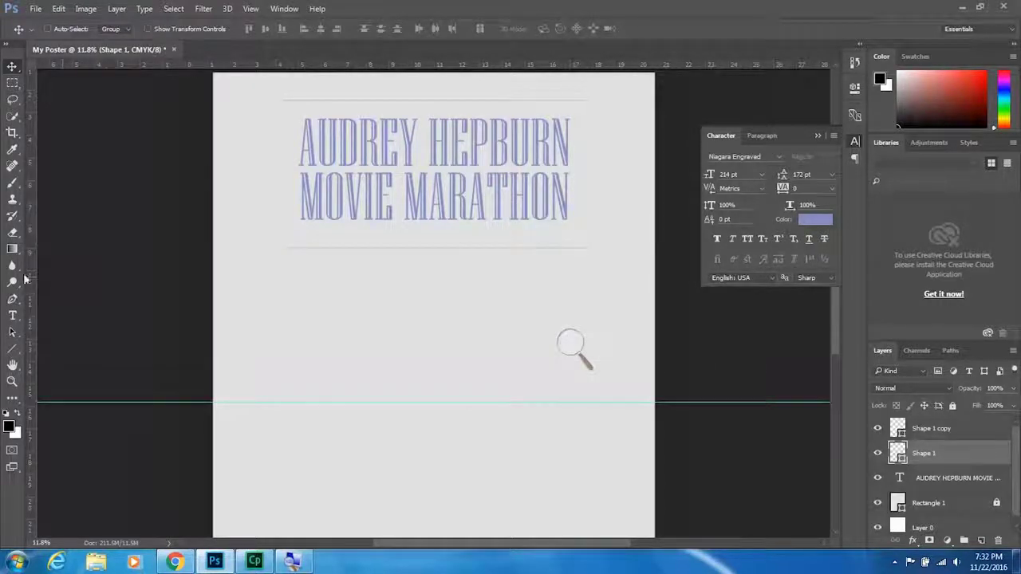
{"action": "left_click_drag", "start_coordinate": [32, 279], "coordinate": [266, 276]}
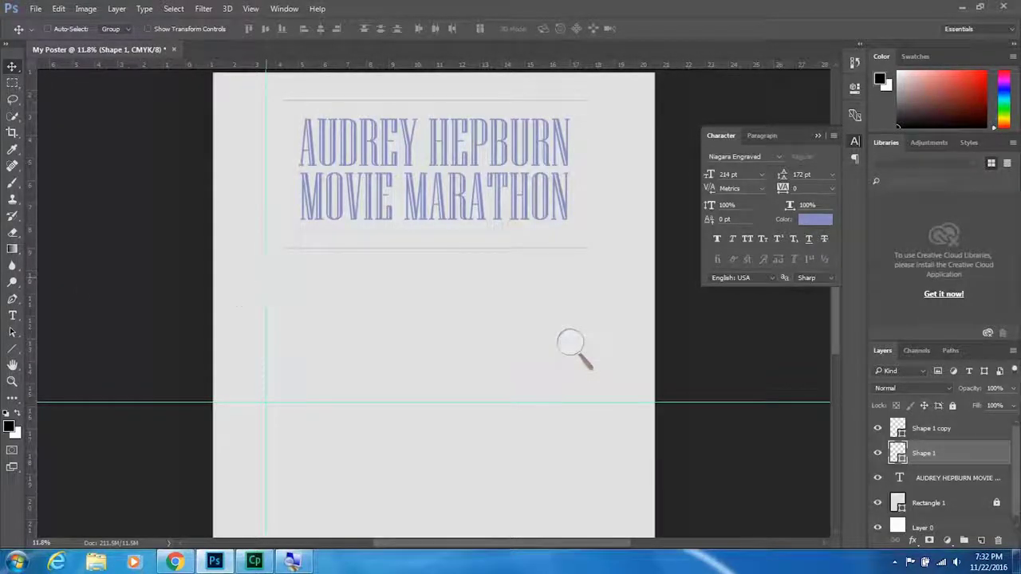
{"action": "left_click_drag", "start_coordinate": [30, 290], "coordinate": [603, 311]}
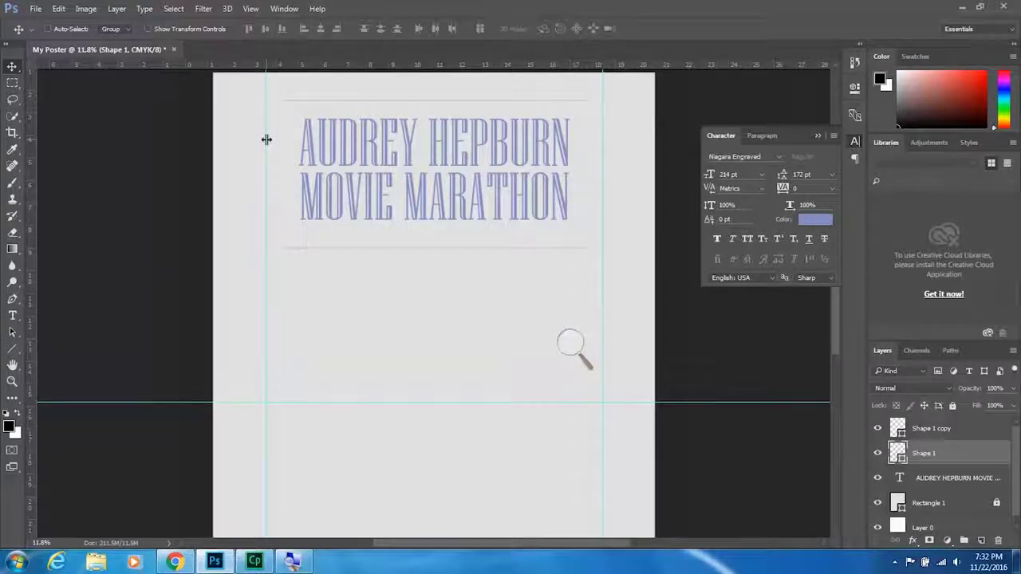
Step: Remove the two vertical guides and the horizontal guide from the poster
{"action": "left_click_drag", "start_coordinate": [264, 140], "coordinate": [16, 147]}
{"action": "left_click_drag", "start_coordinate": [604, 275], "coordinate": [16, 256]}
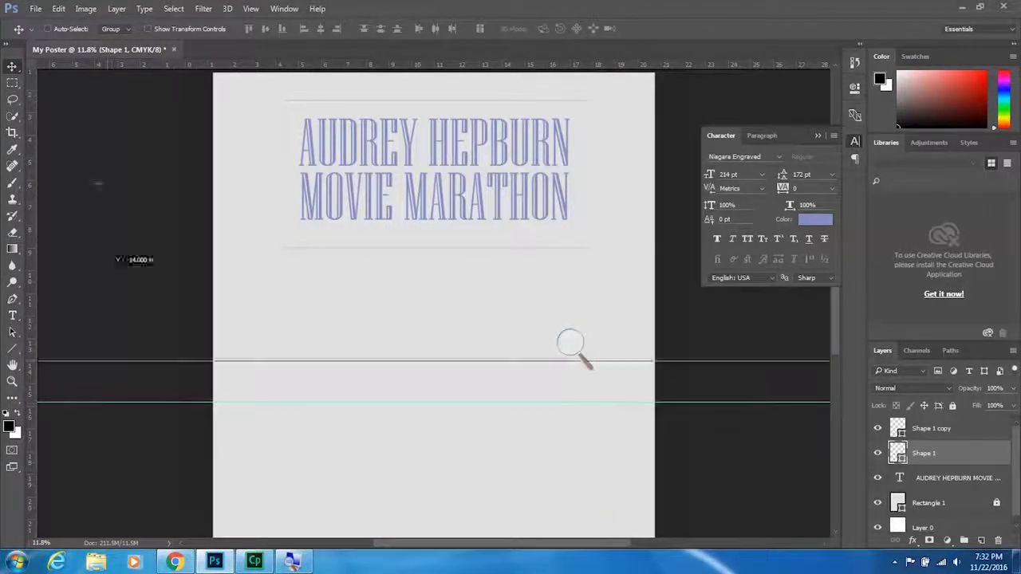
{"action": "left_click_drag", "start_coordinate": [69, 34], "coordinate": [69, 4]}
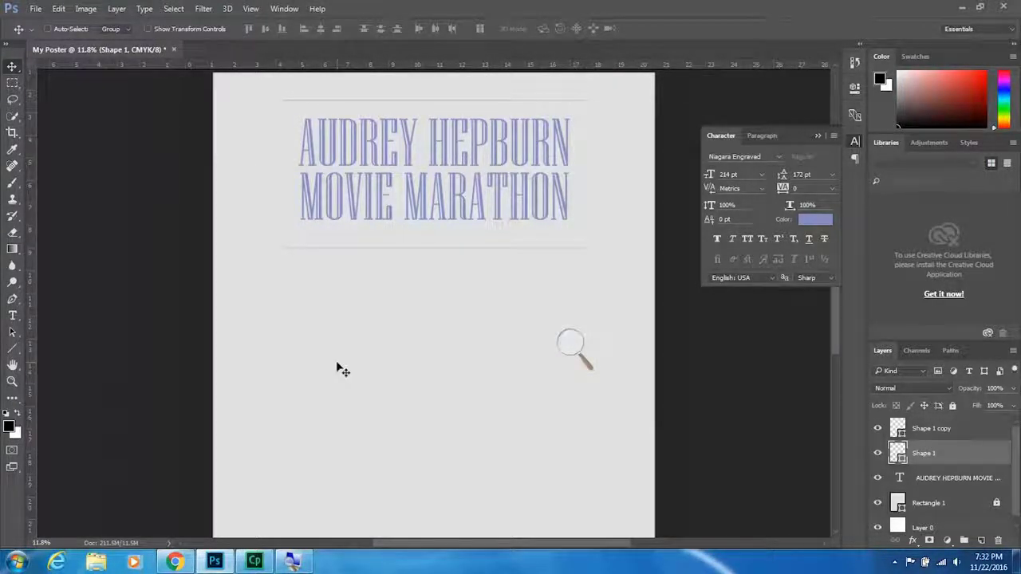
{"action": "scroll", "coordinate": [343, 369], "scroll_direction": "down", "scroll_amount": 3}
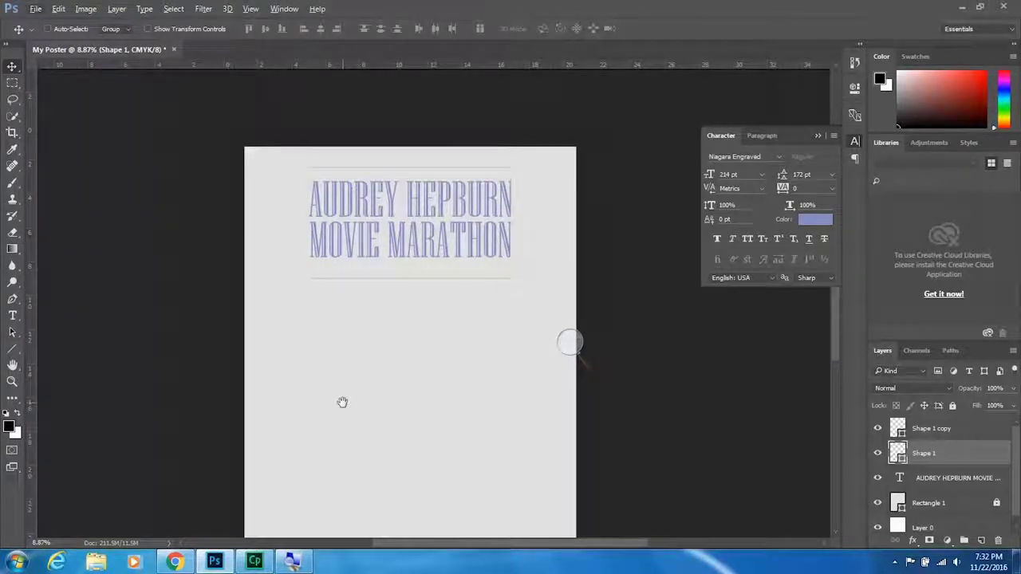
{"action": "key", "text": "ctrl+0"}
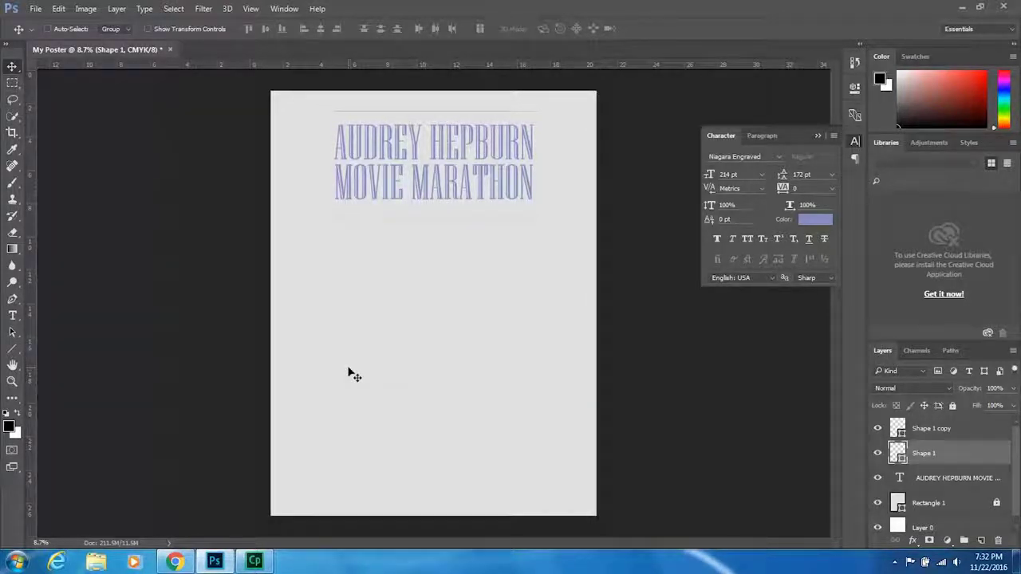
Step: Switch to Chrome and open fontsquirrel.com in a new tab
{"action": "left_click", "coordinate": [174, 562]}
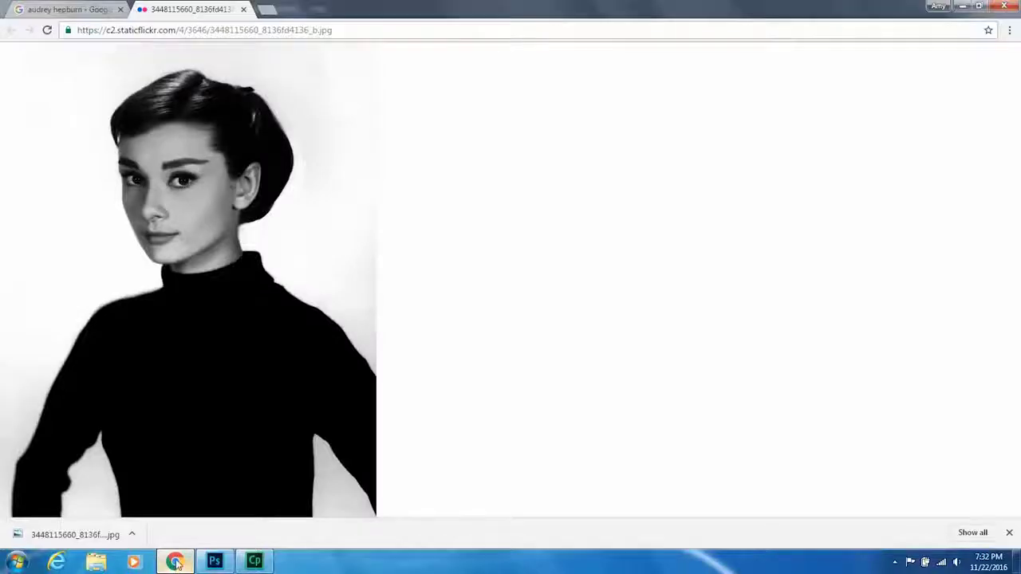
{"action": "key", "text": "ctrl+t"}
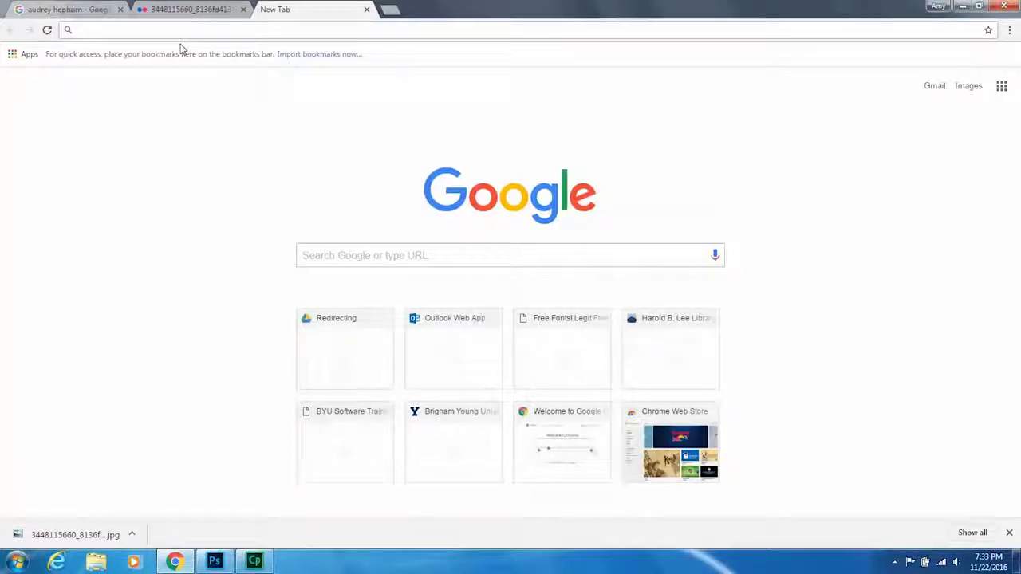
{"action": "type", "text": "FOnt"}
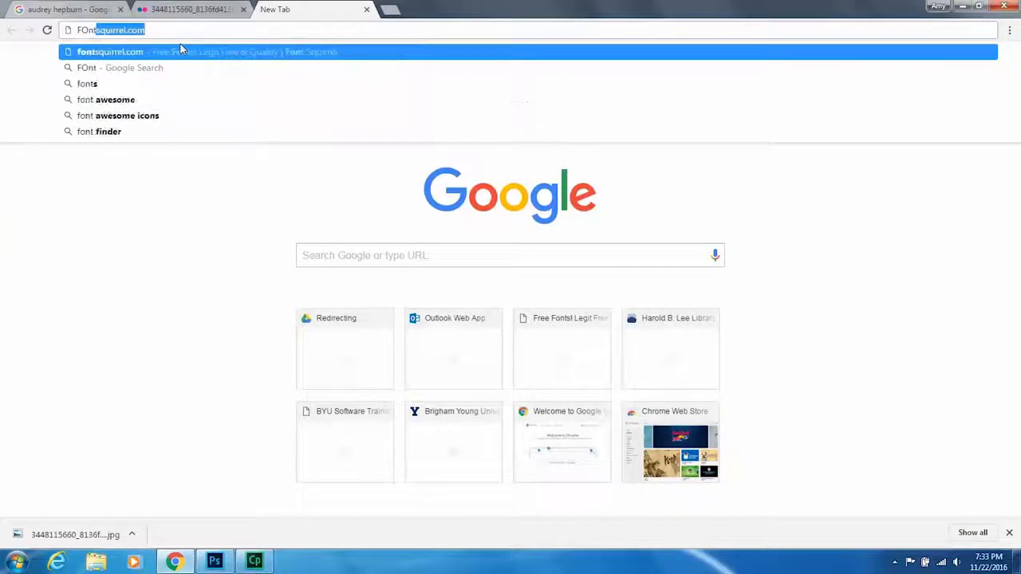
{"action": "key", "text": "Return"}
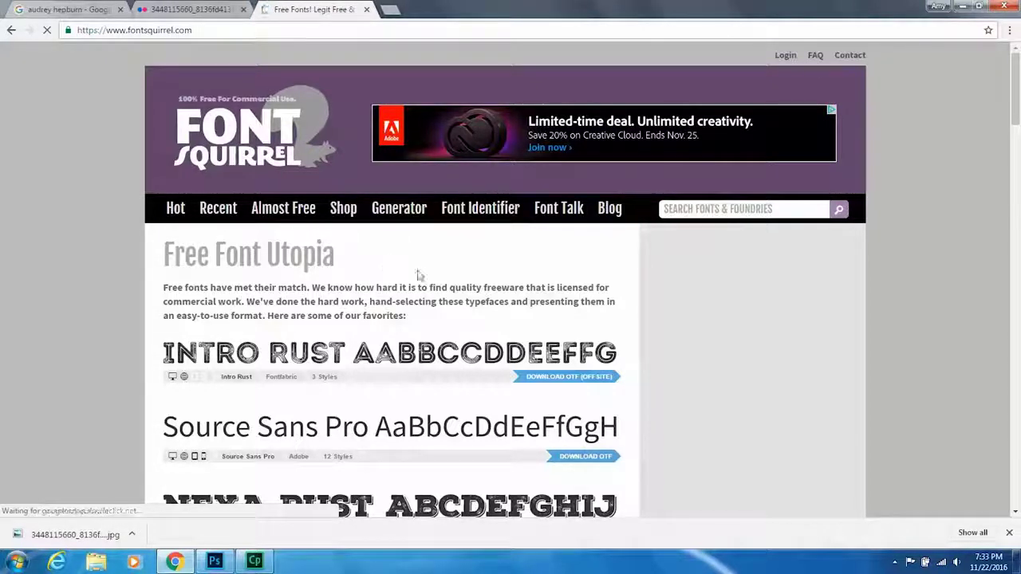
Step: Open Font Squirrel's Font Identifier page and look over its image upload options
{"action": "left_click", "coordinate": [448, 218]}
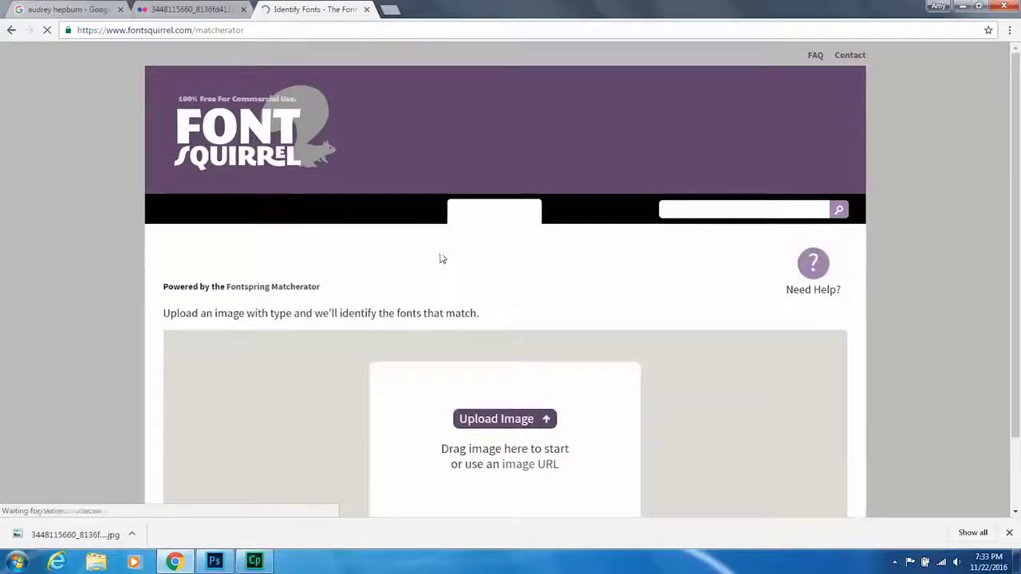
{"action": "scroll", "coordinate": [480, 382], "scroll_direction": "down", "scroll_amount": 3}
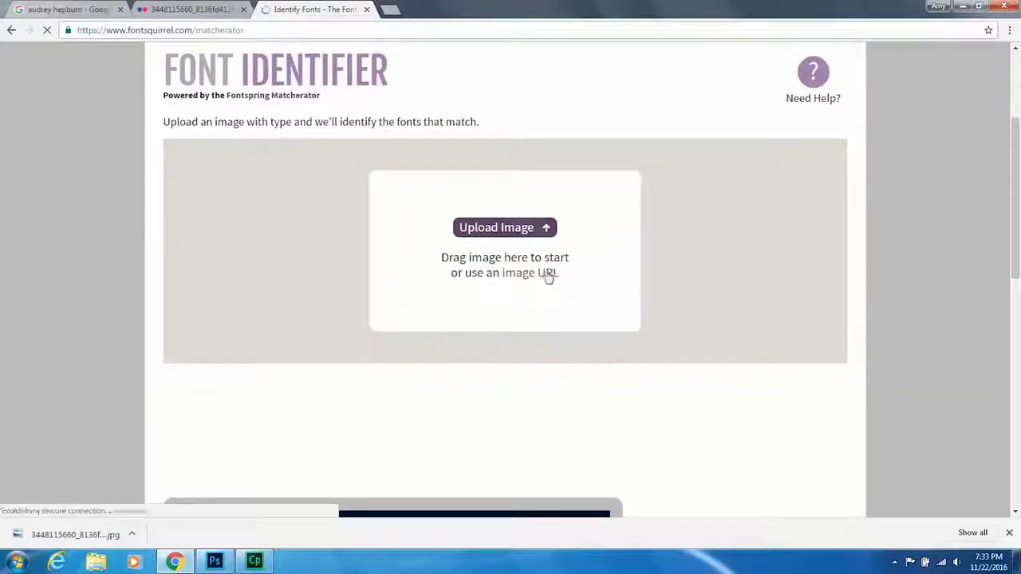
{"action": "scroll", "coordinate": [529, 255], "scroll_direction": "down", "scroll_amount": 4}
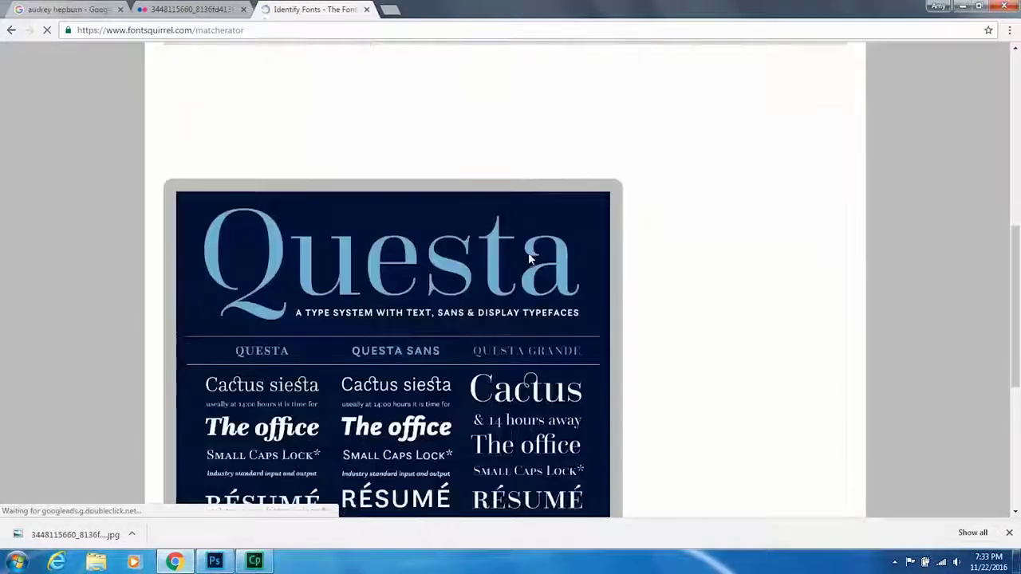
{"action": "scroll", "coordinate": [532, 262], "scroll_direction": "down", "scroll_amount": 2}
{"action": "scroll", "coordinate": [530, 261], "scroll_direction": "up", "scroll_amount": 10}
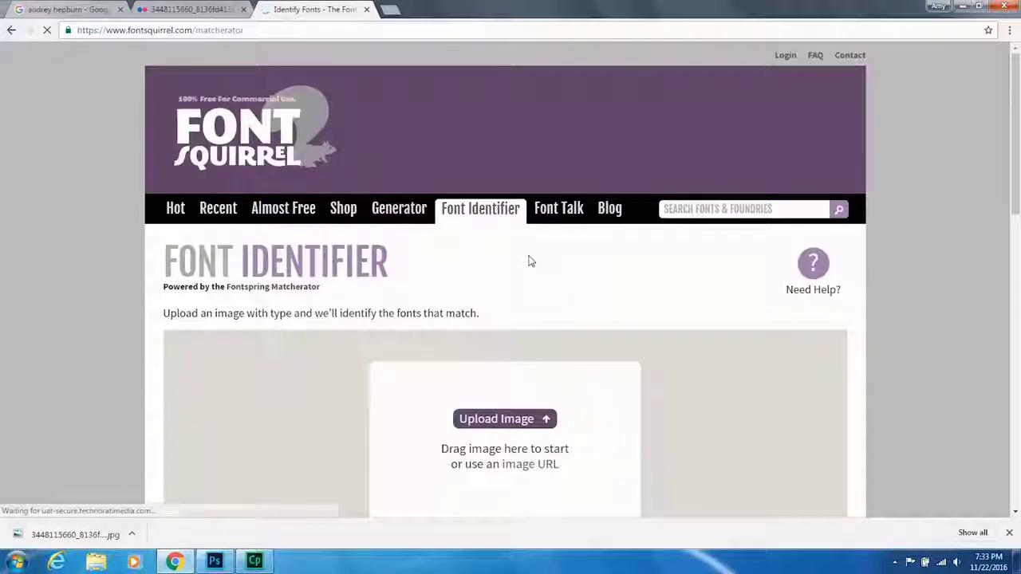
{"action": "scroll", "coordinate": [530, 260], "scroll_direction": "down", "scroll_amount": 3}
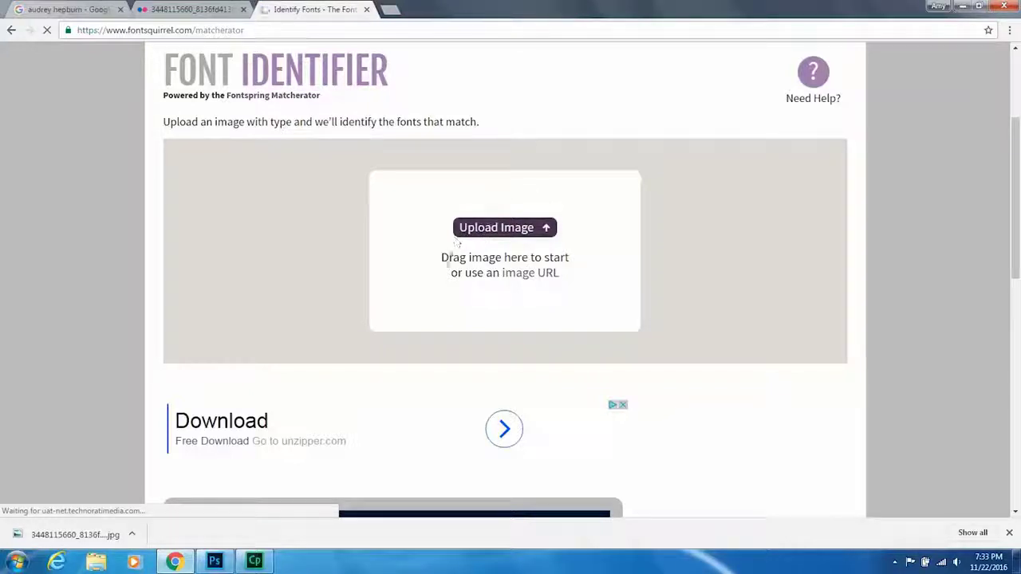
{"action": "scroll", "coordinate": [314, 100], "scroll_direction": "up", "scroll_amount": 3}
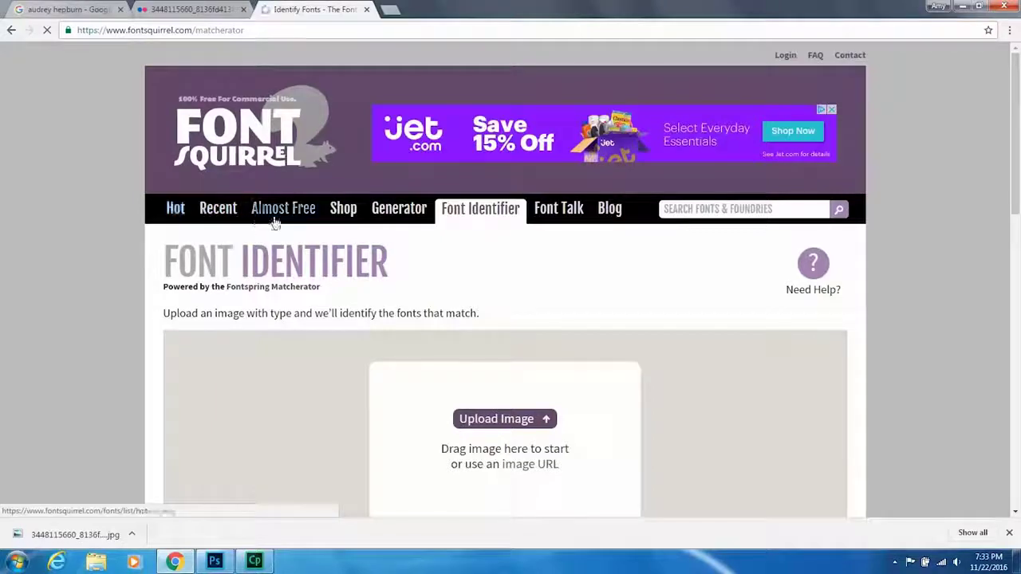
Step: Search the web for "free harry potter fonts" and open the 1001 Fonts result
{"action": "left_click", "coordinate": [381, 26]}
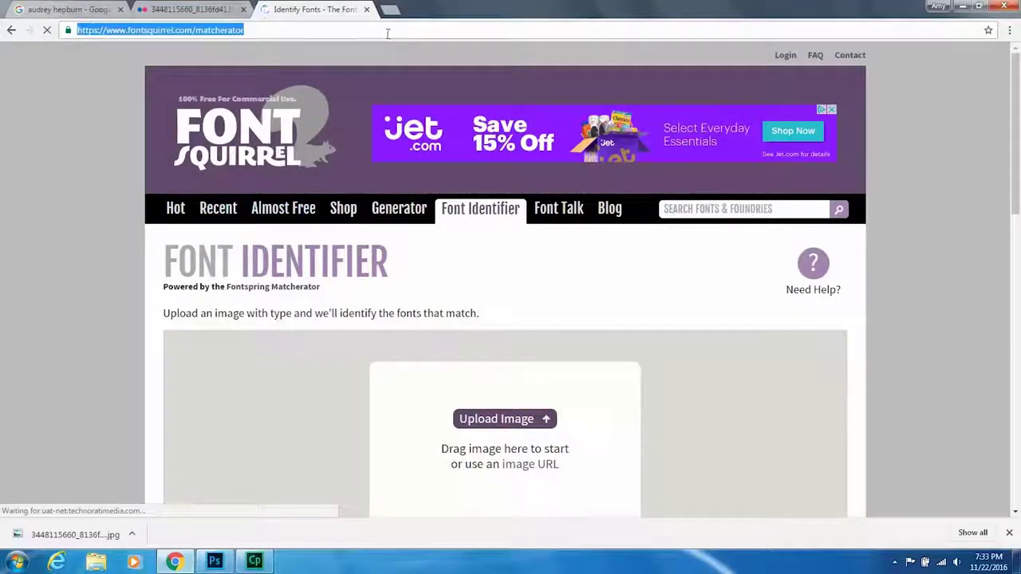
{"action": "type", "text": "free har"}
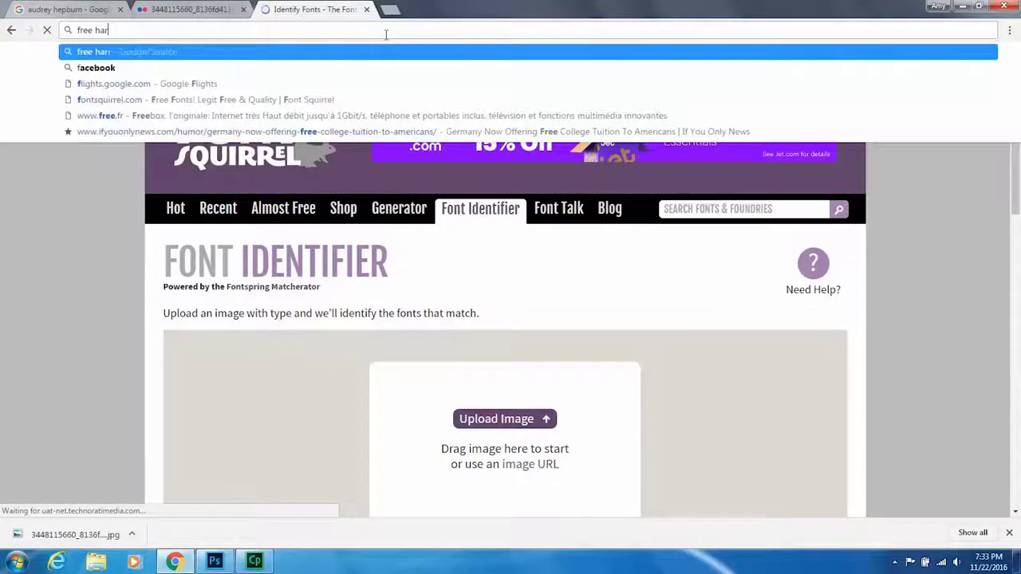
{"action": "type", "text": "ry potter font"}
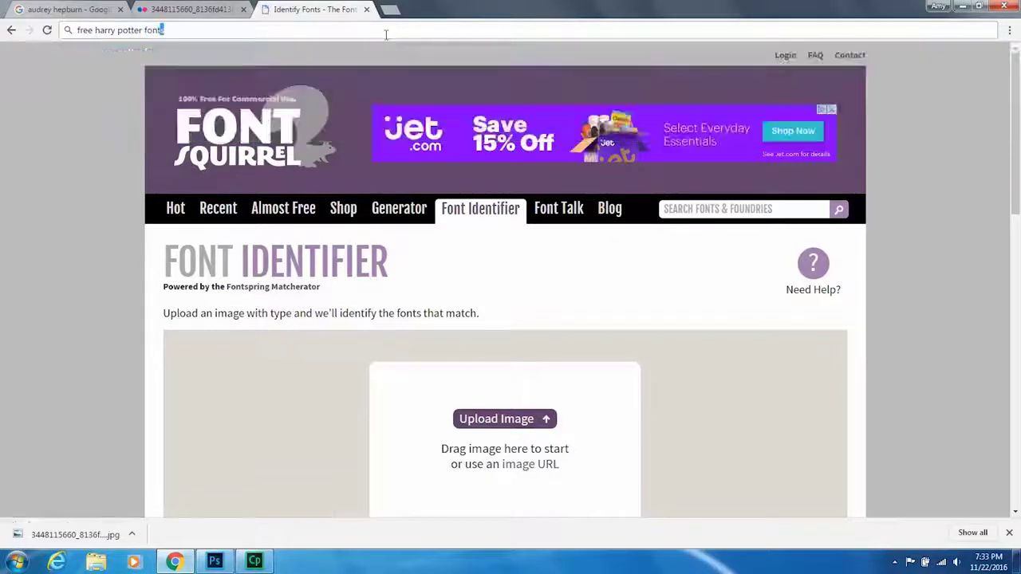
{"action": "key", "text": "Return"}
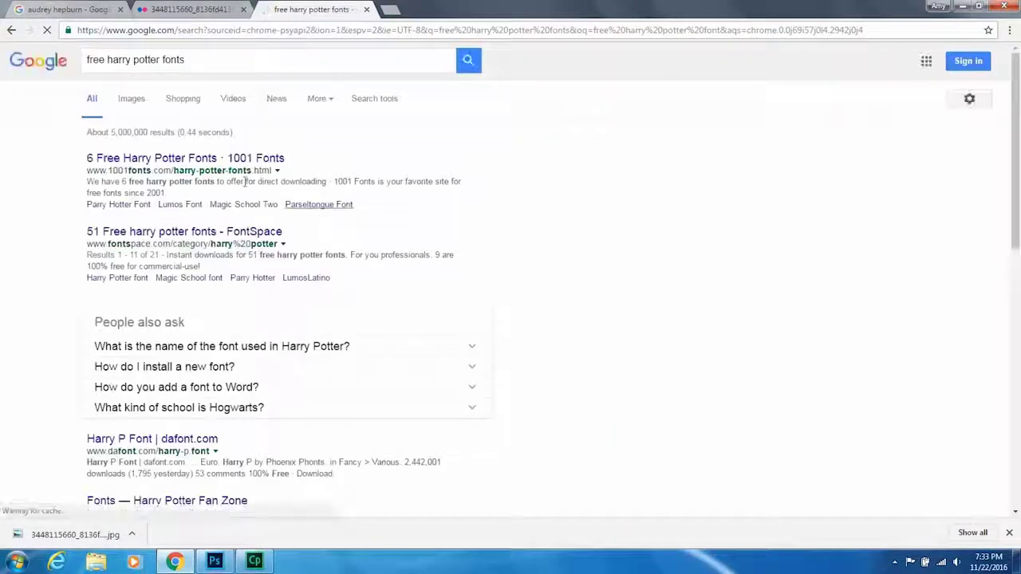
{"action": "left_click", "coordinate": [158, 163]}
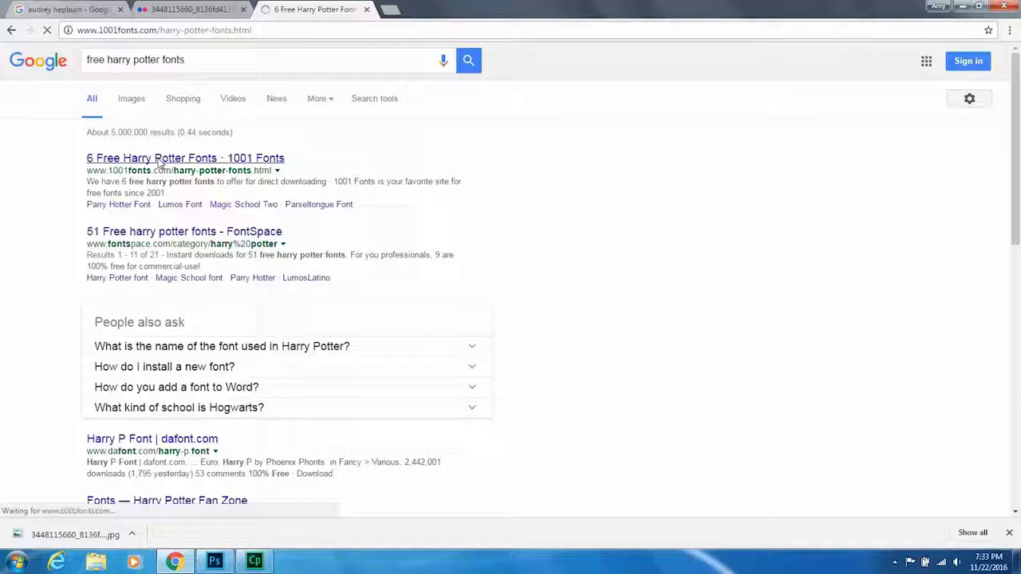
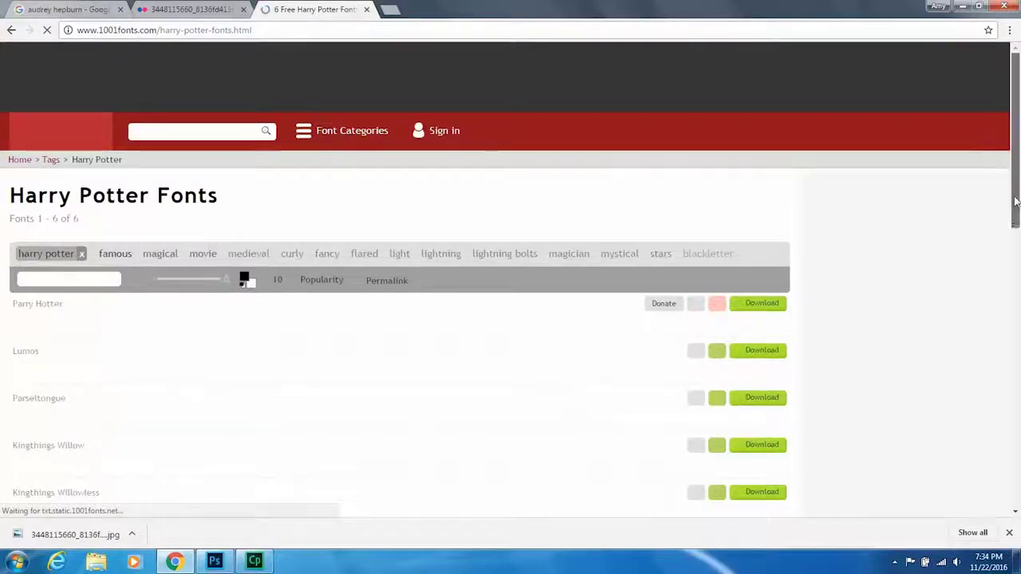
Step: Download the Parry Hotter font from the list and open the downloaded parry-hotter.zip
{"action": "scroll", "coordinate": [1012, 200], "scroll_direction": "down", "scroll_amount": 3}
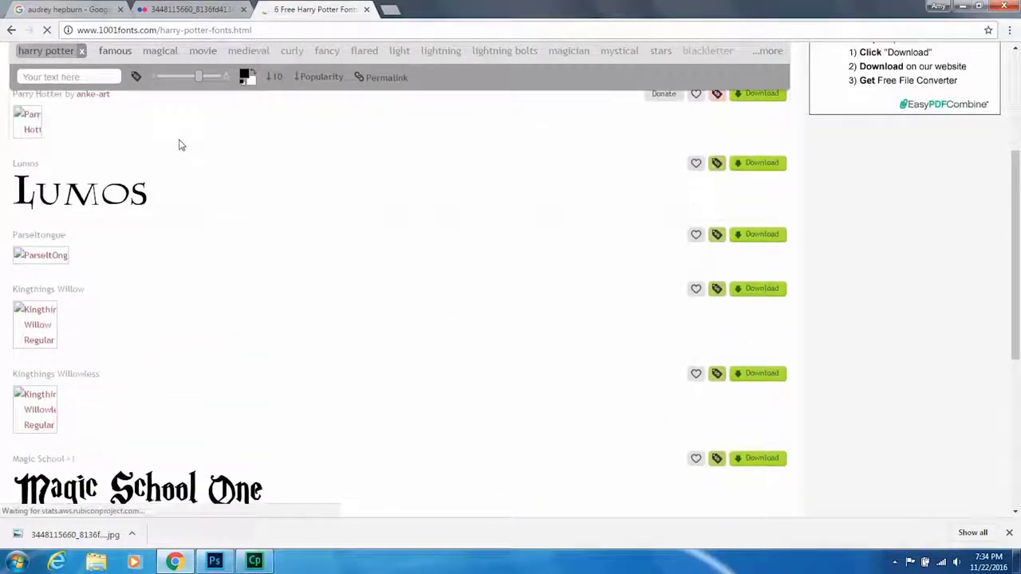
{"action": "scroll", "coordinate": [374, 197], "scroll_direction": "up", "scroll_amount": 1}
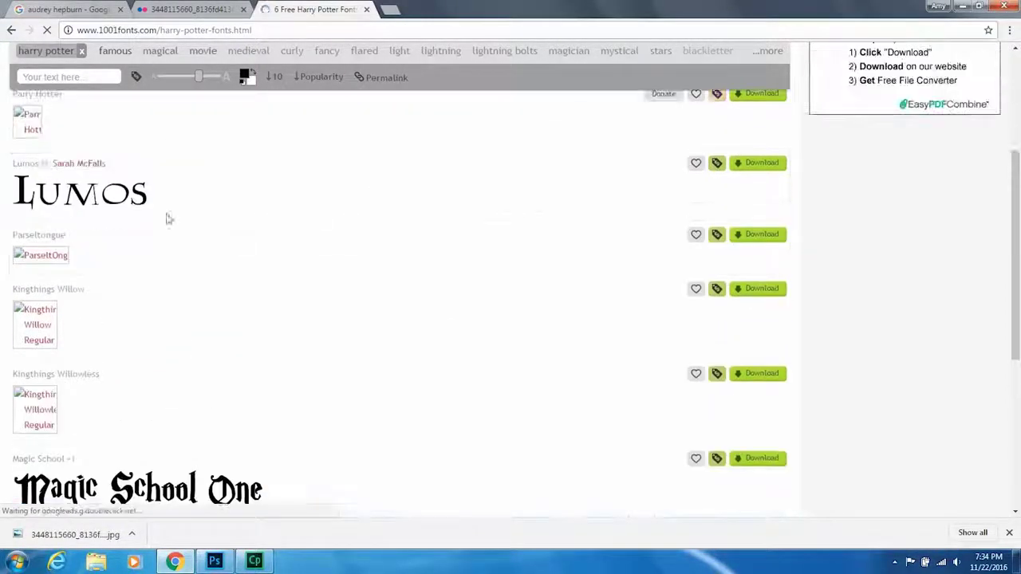
{"action": "scroll", "coordinate": [87, 176], "scroll_direction": "up", "scroll_amount": 1}
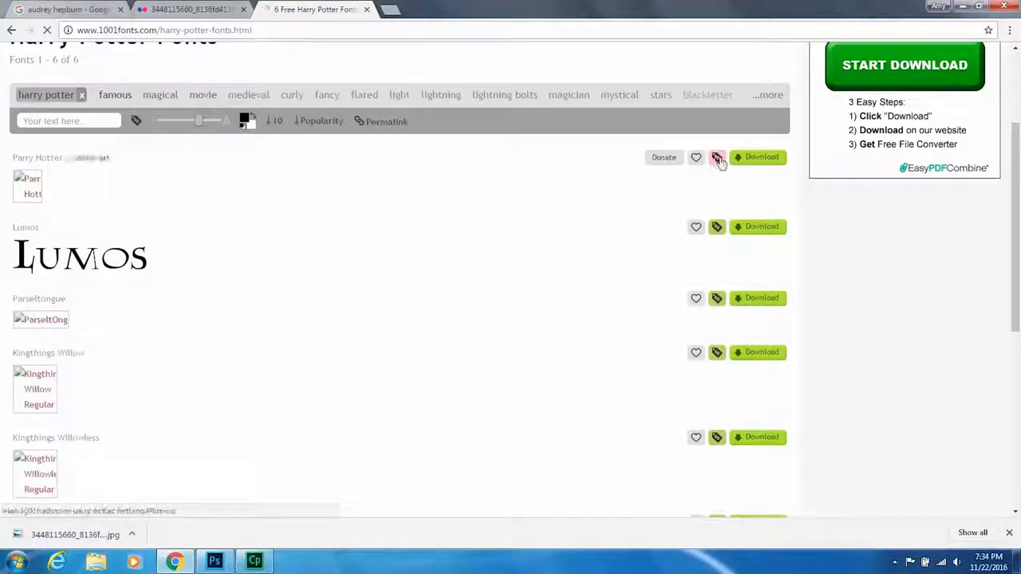
{"action": "mouse_move", "coordinate": [720, 161]}
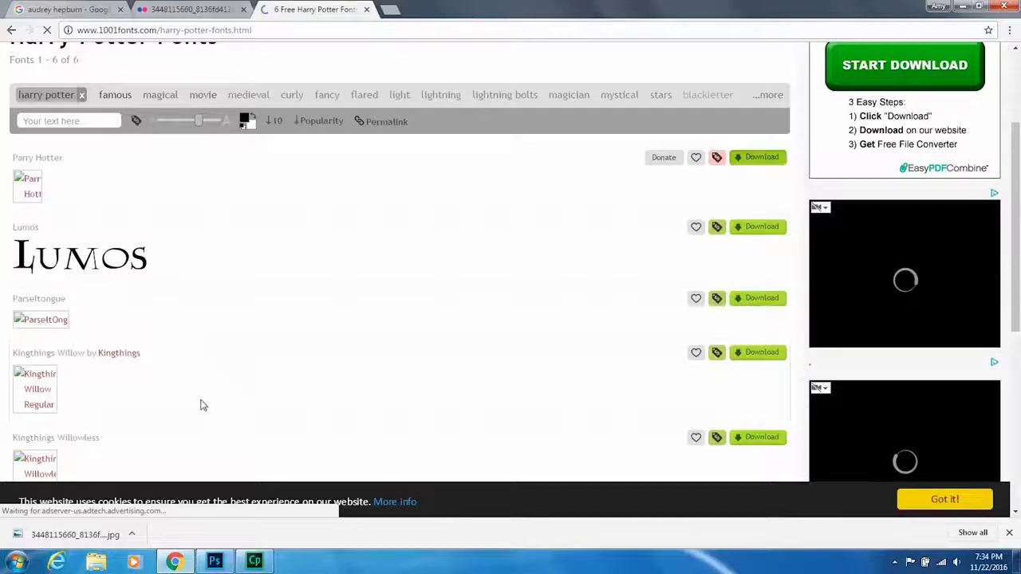
{"action": "left_click", "coordinate": [742, 159]}
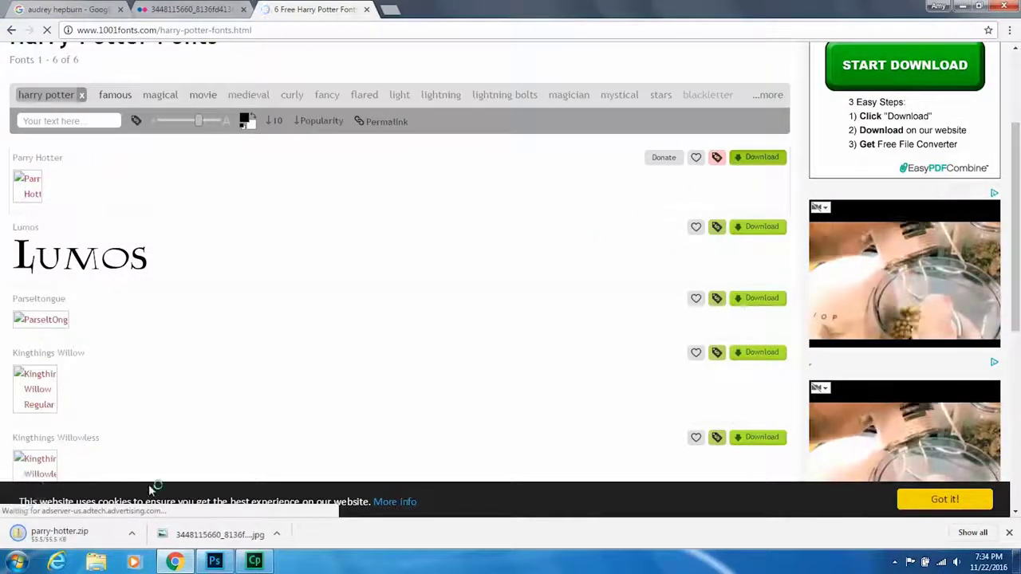
{"action": "left_click", "coordinate": [112, 533]}
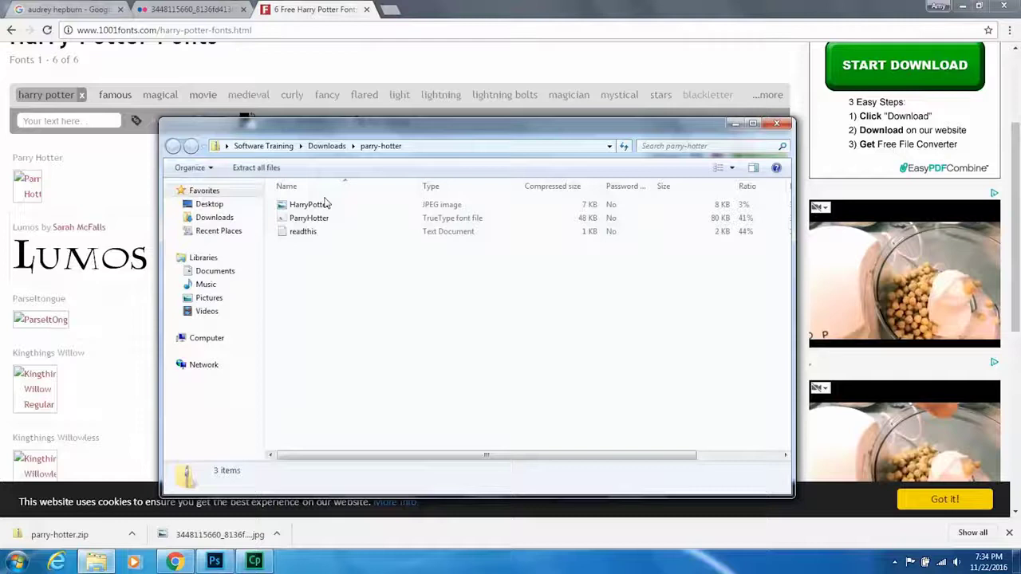
Step: Select the ParryHotter font file and briefly magnify its file type details
{"action": "left_click", "coordinate": [323, 219]}
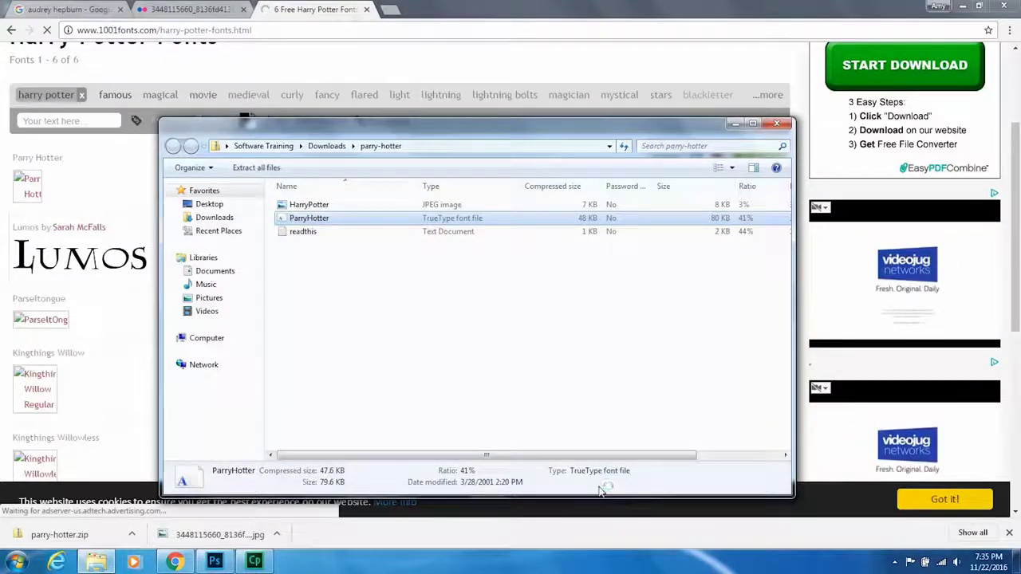
{"action": "key", "text": "super+plus"}
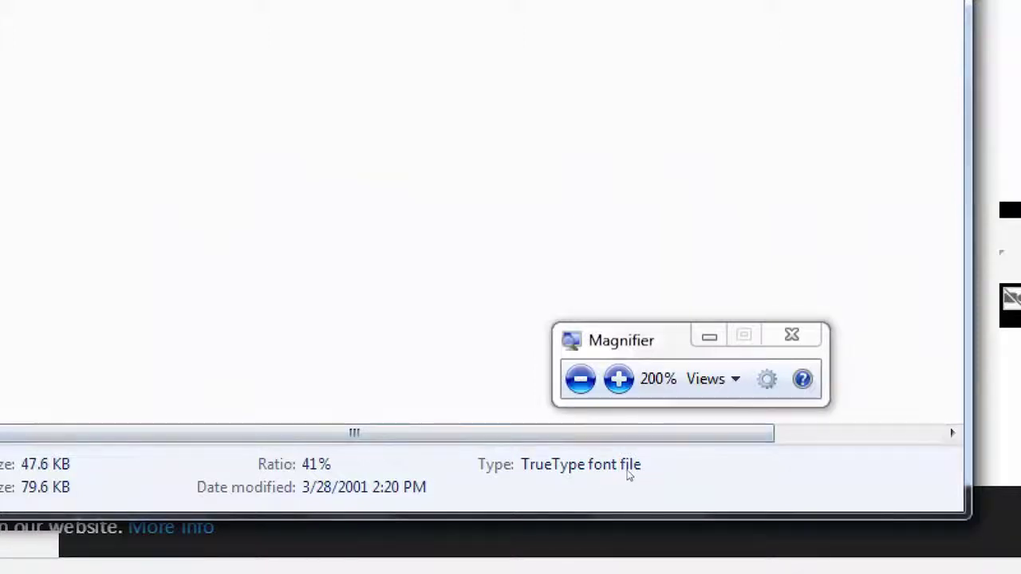
{"action": "key", "text": "super+minus"}
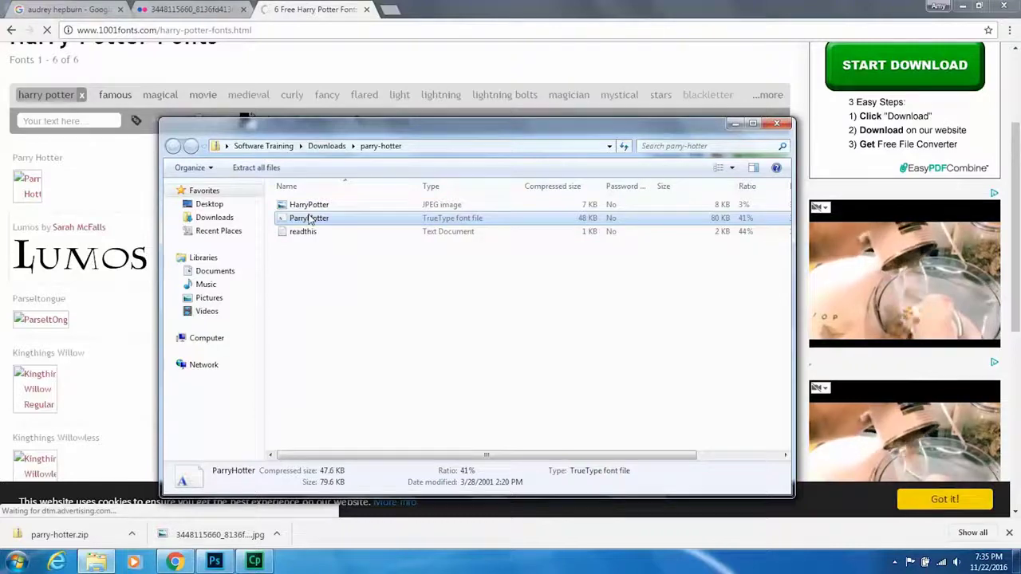
Step: Install the Parry Hotter font from the ParryHotter file, close its preview and folder windows, and switch back to Photoshop
{"action": "double_click", "coordinate": [309, 219]}
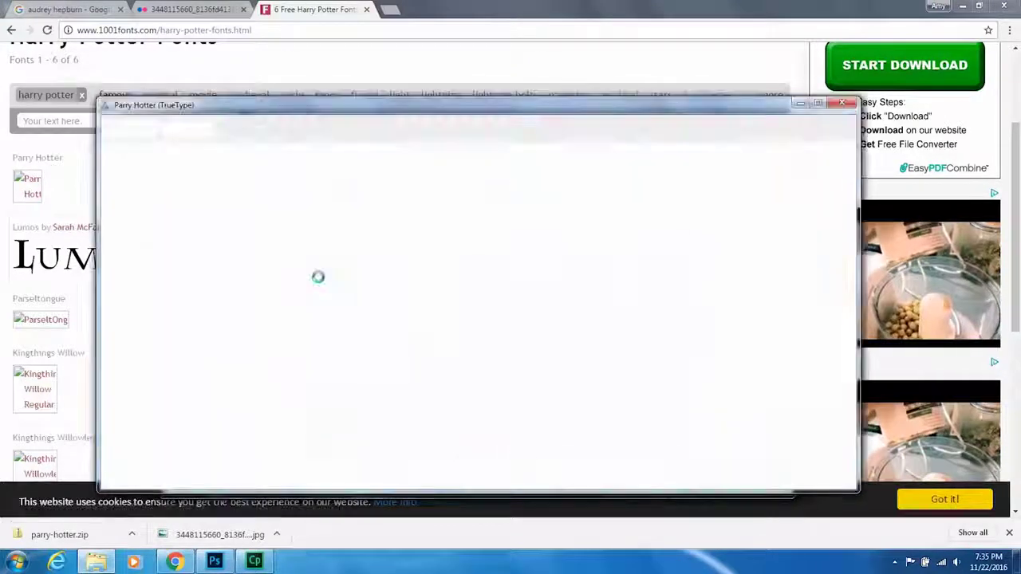
{"action": "left_click", "coordinate": [189, 130]}
{"action": "left_click", "coordinate": [190, 130]}
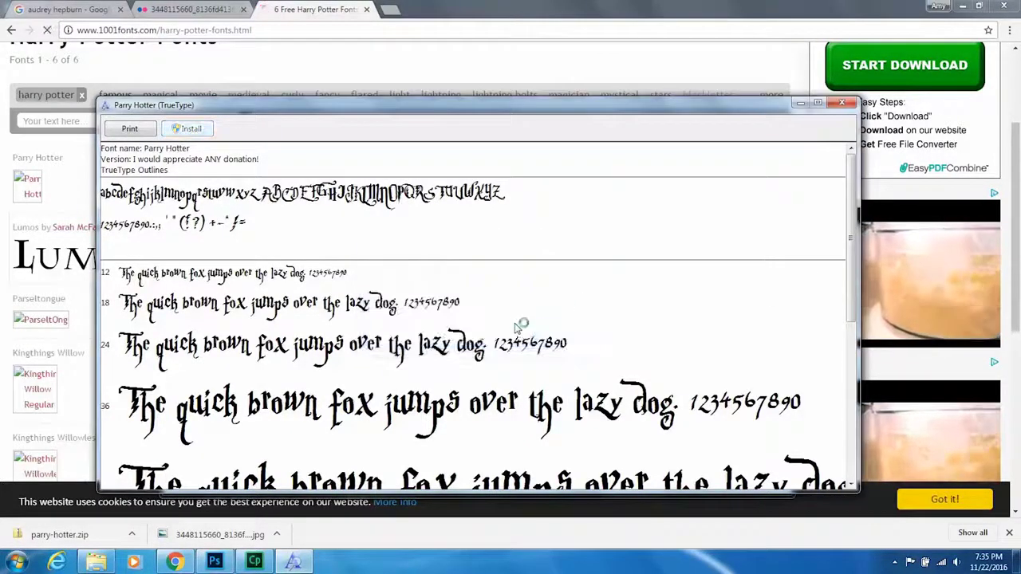
{"action": "left_click", "coordinate": [842, 105]}
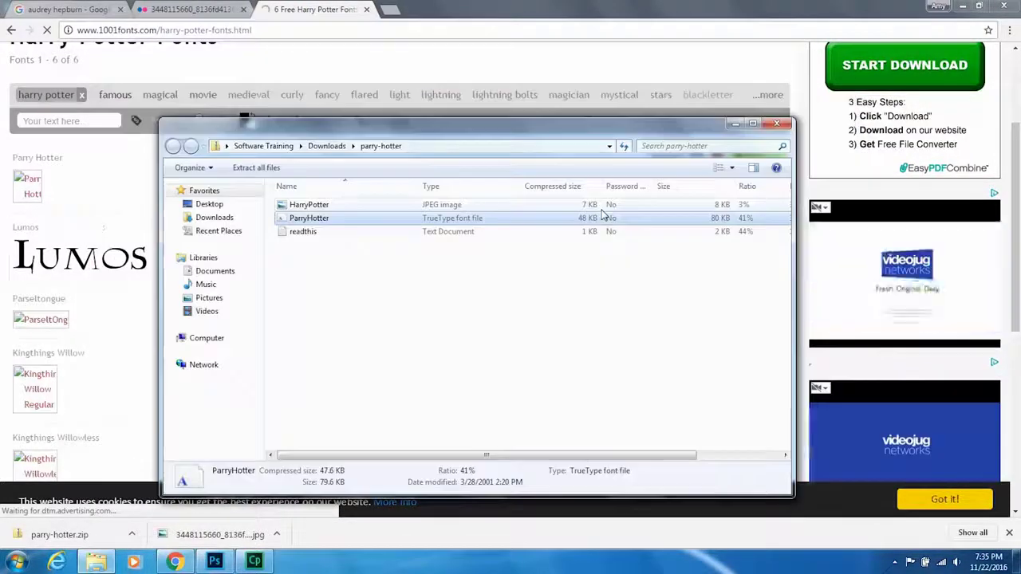
{"action": "left_click", "coordinate": [250, 70]}
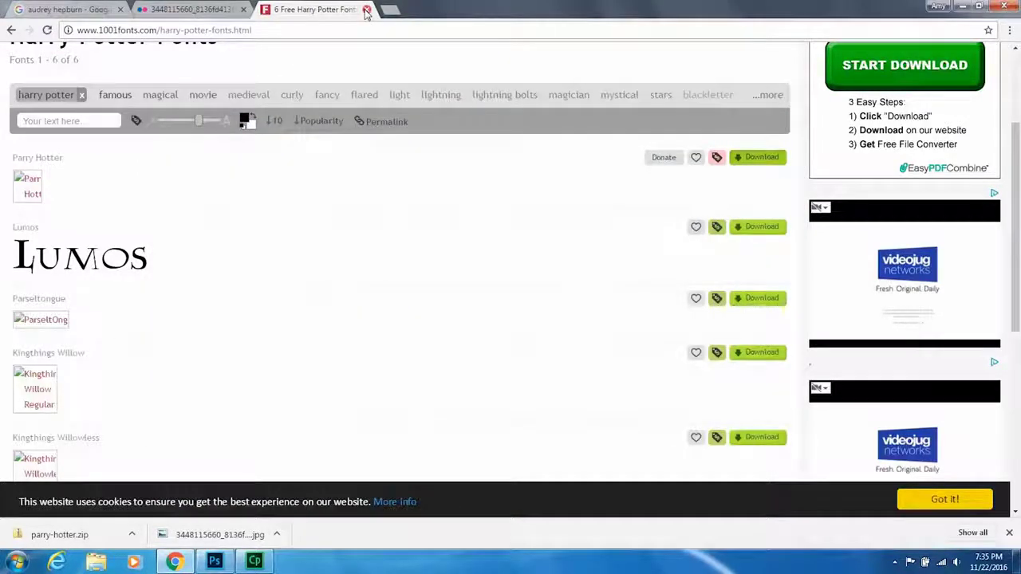
{"action": "left_click_drag", "start_coordinate": [442, 7], "coordinate": [472, 62]}
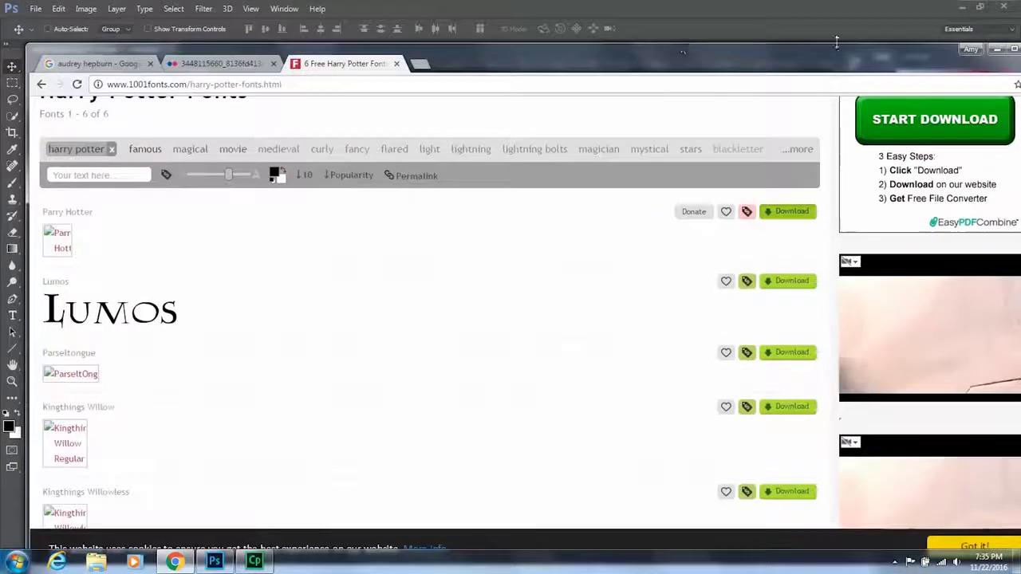
{"action": "left_click", "coordinate": [830, 40]}
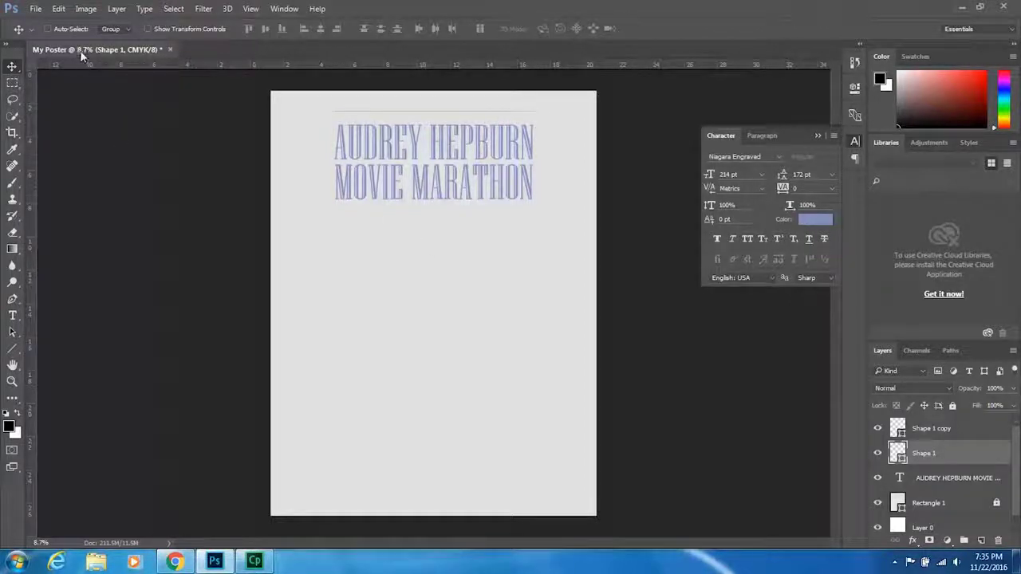
Step: Draw a text box across the poster's blank middle area and set its font to Parry Hotter Regular
{"action": "left_click", "coordinate": [12, 317]}
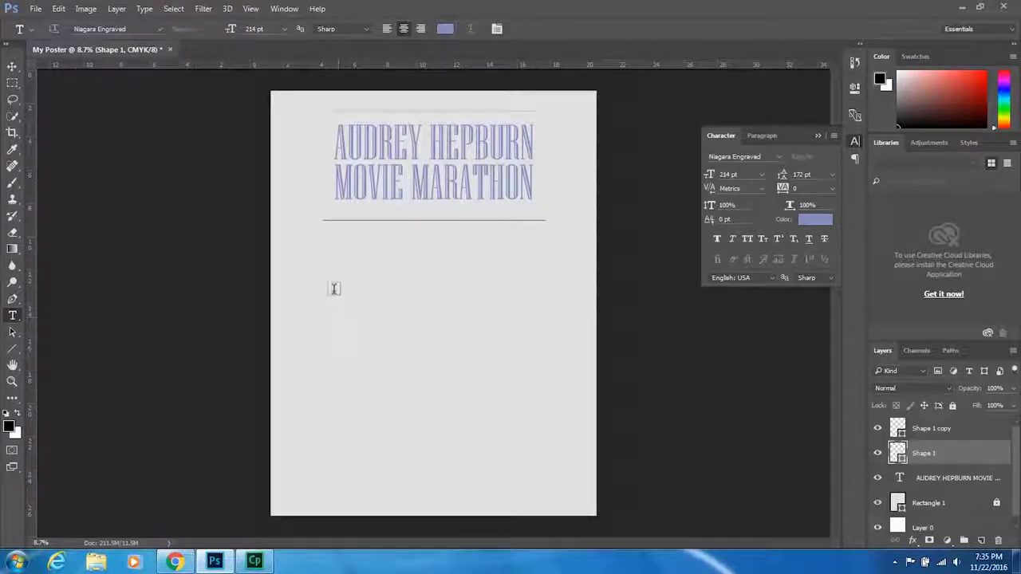
{"action": "left_click_drag", "start_coordinate": [322, 297], "coordinate": [517, 388]}
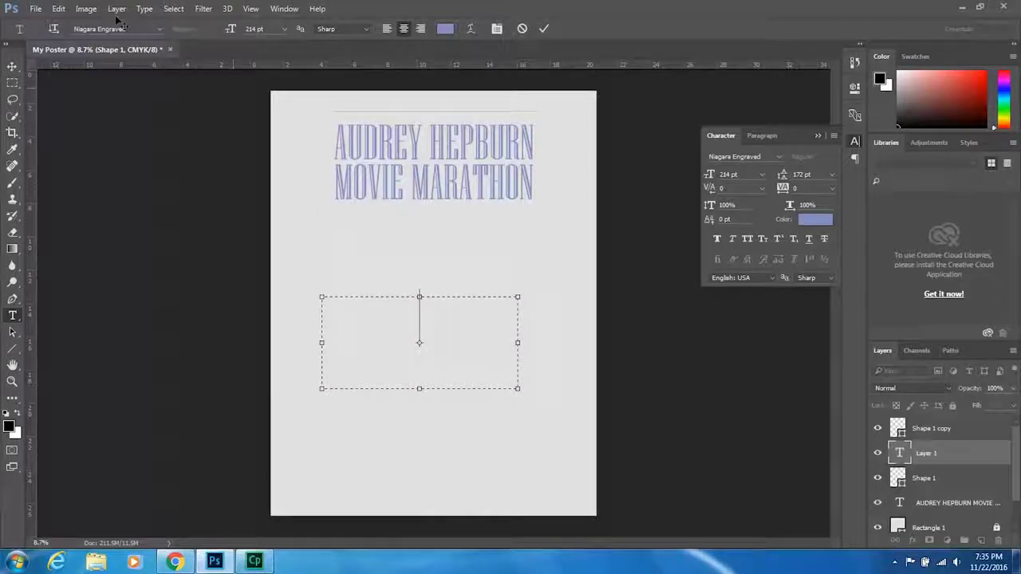
{"action": "left_click", "coordinate": [158, 28]}
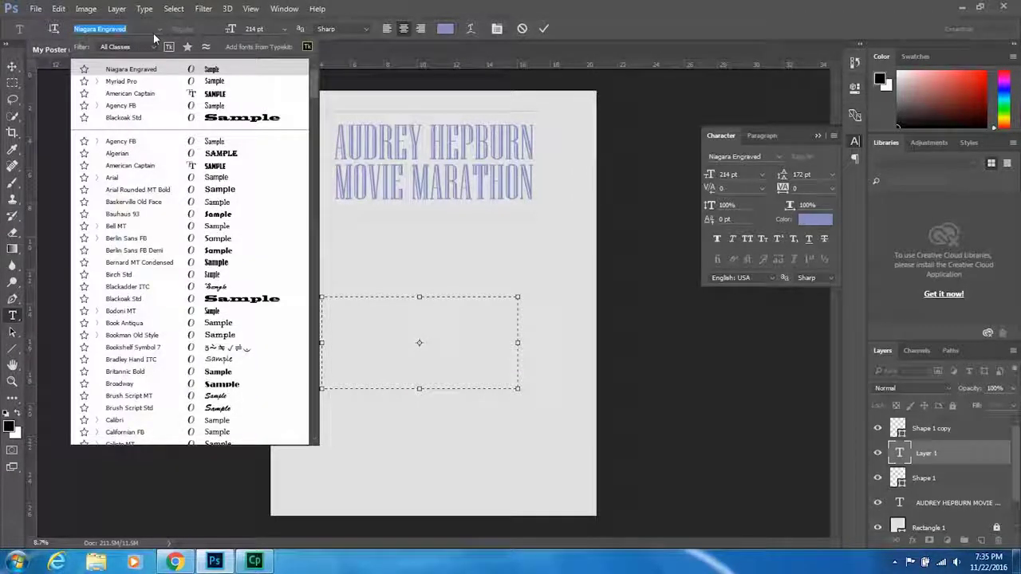
{"action": "type", "text": "ha"}
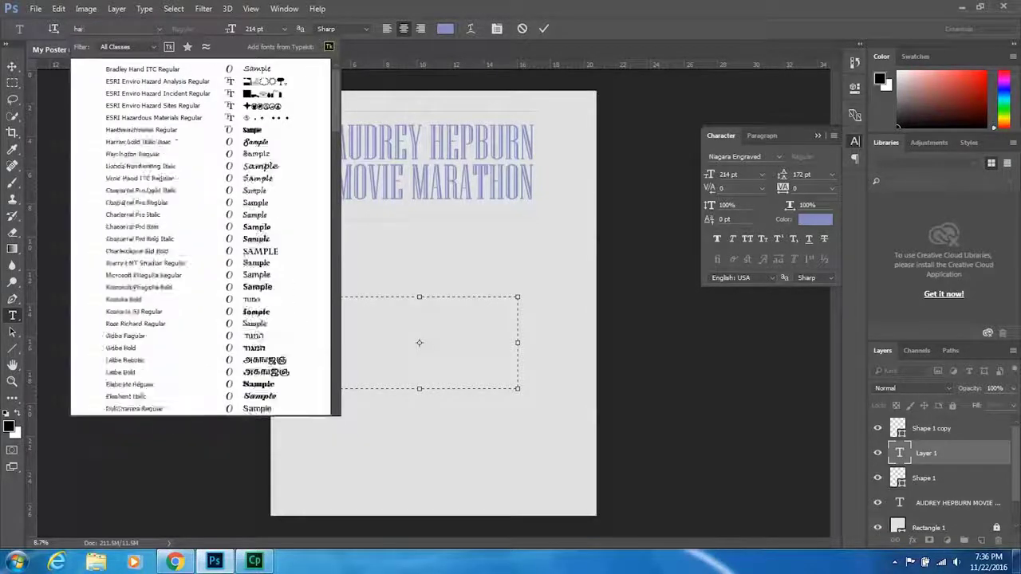
{"action": "key", "text": "BackSpace"}
{"action": "key", "text": "BackSpace"}
{"action": "type", "text": "pa"}
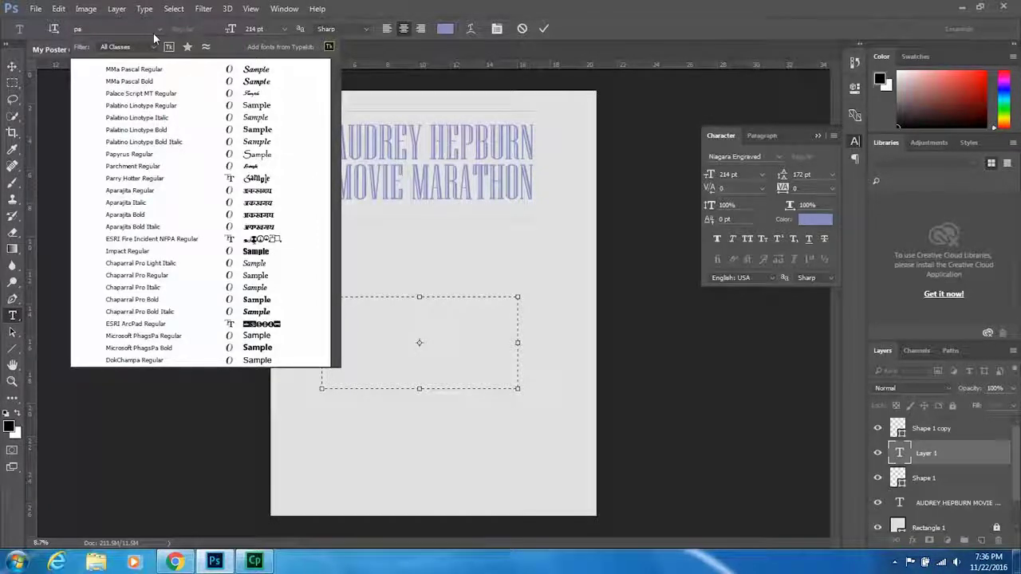
{"action": "type", "text": "l"}
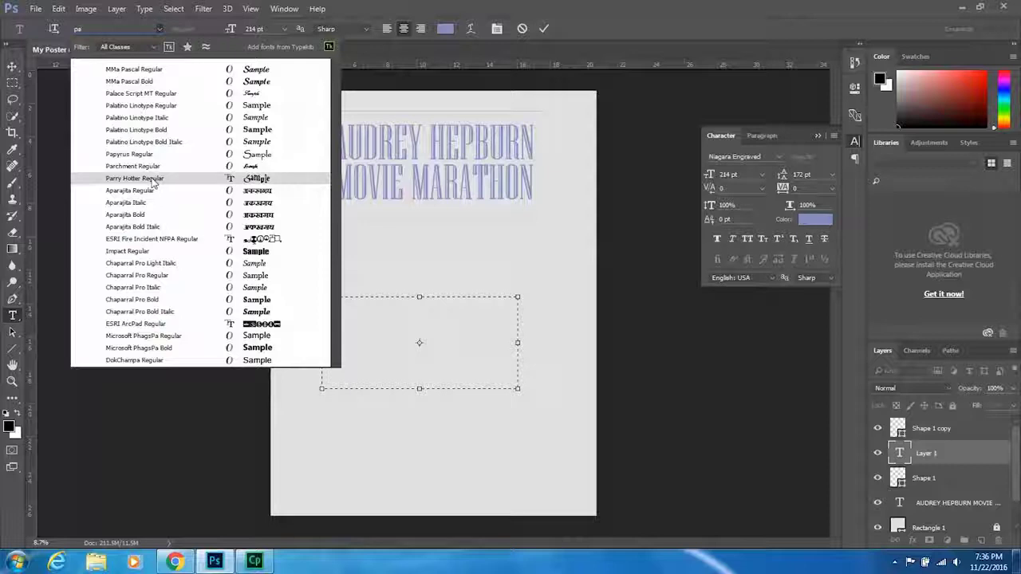
{"action": "left_click", "coordinate": [136, 178]}
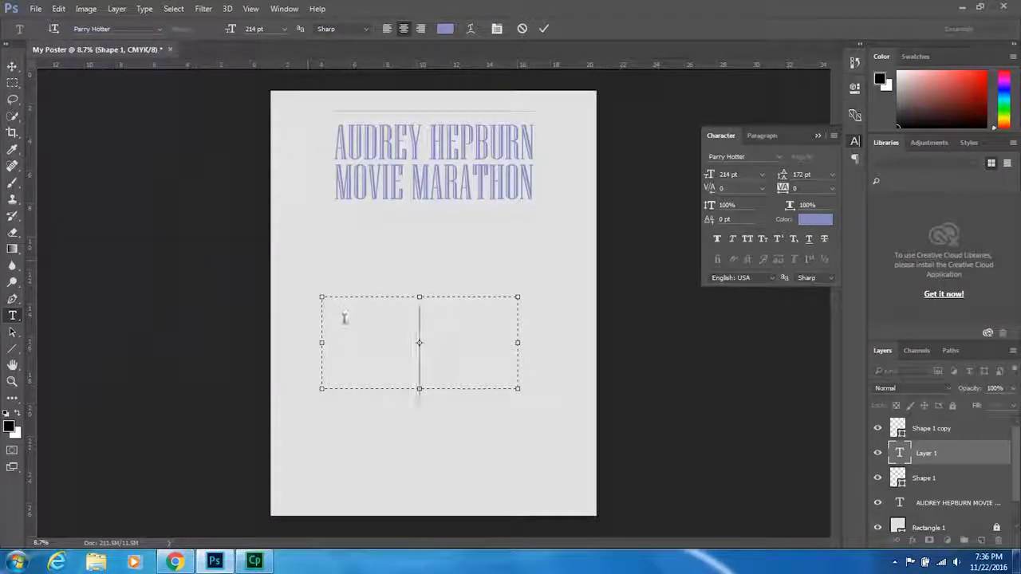
Step: Enter the sample text "Hary Poter" and enlarge its text box so the words fit on one line
{"action": "type", "text": "Hary Poter"}
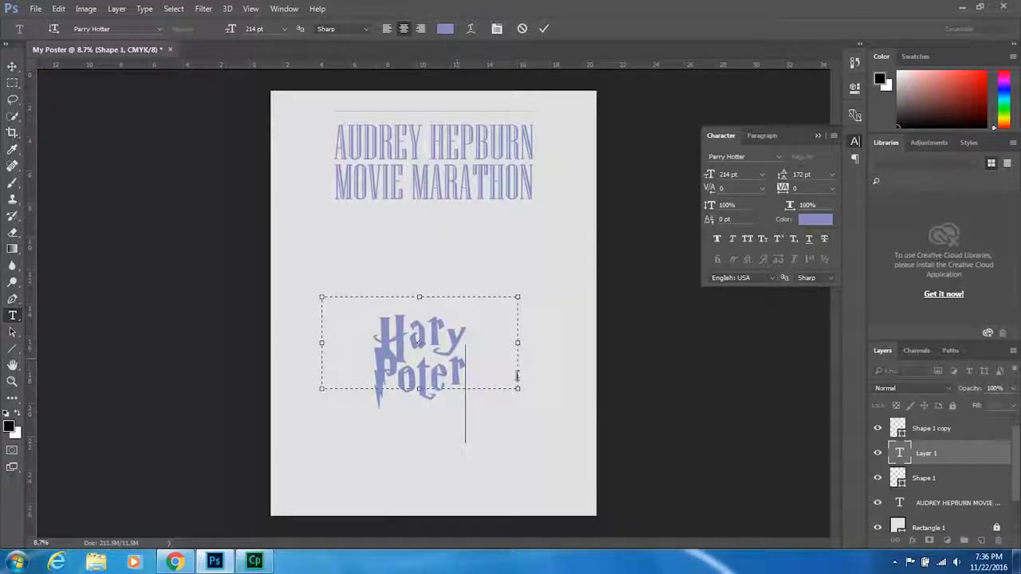
{"action": "left_click_drag", "start_coordinate": [517, 389], "coordinate": [622, 417]}
{"action": "left_click_drag", "start_coordinate": [610, 415], "coordinate": [575, 414]}
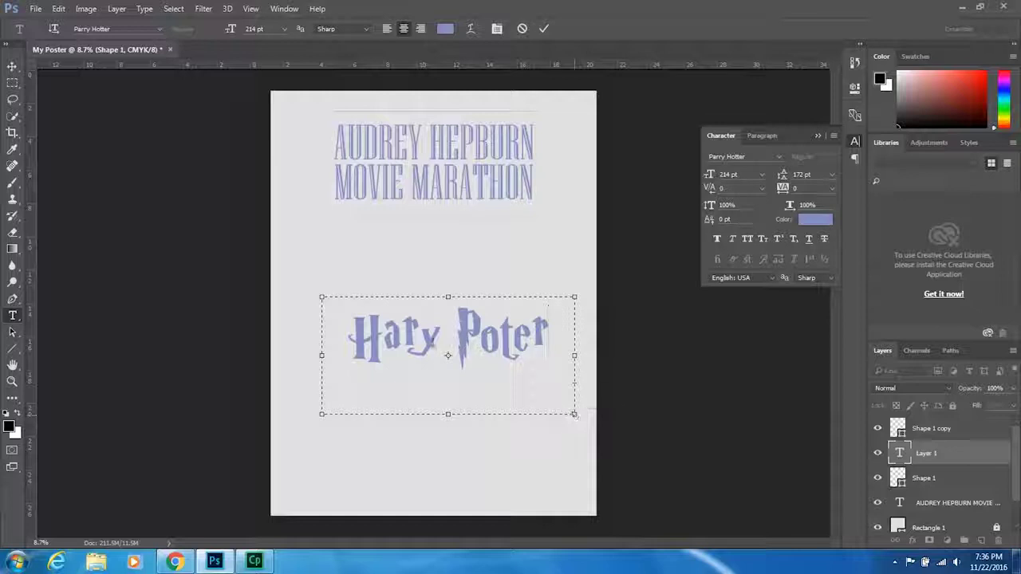
Step: Correct the sample text's spelling to "Harry Potter", commit it, and delete its text layer
{"action": "left_click", "coordinate": [414, 341]}
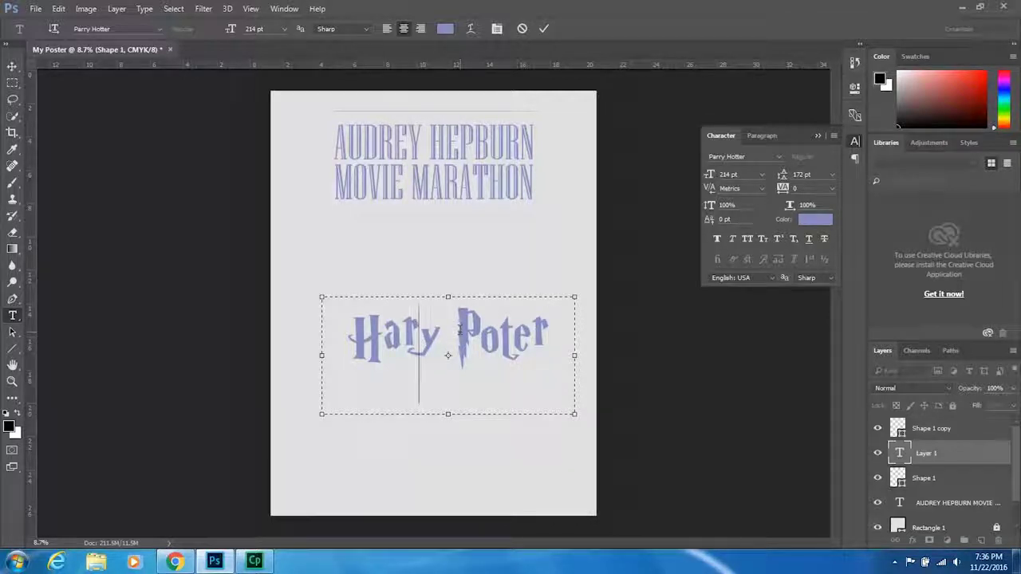
{"action": "type", "text": "r"}
{"action": "left_click", "coordinate": [521, 351]}
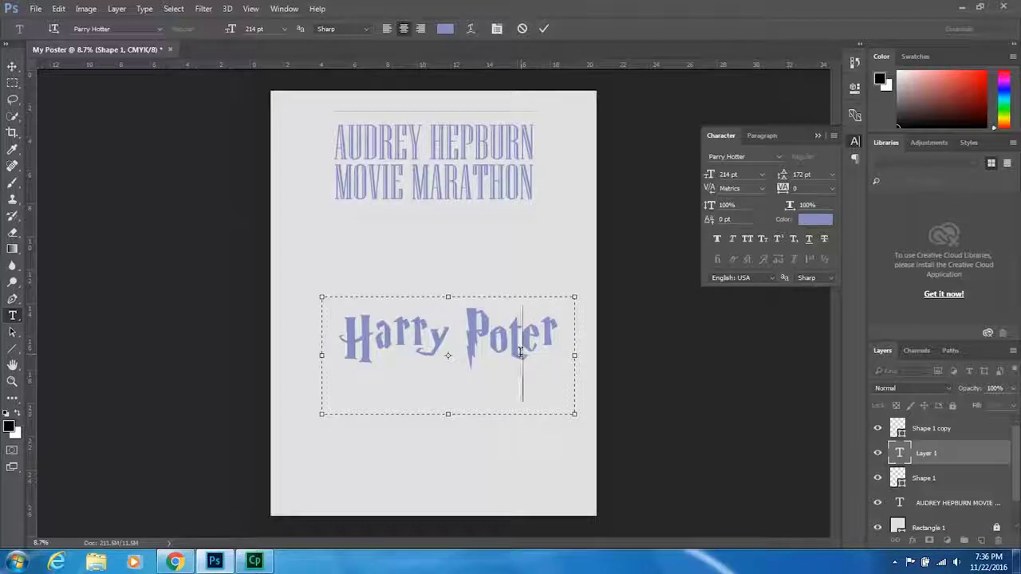
{"action": "type", "text": "t"}
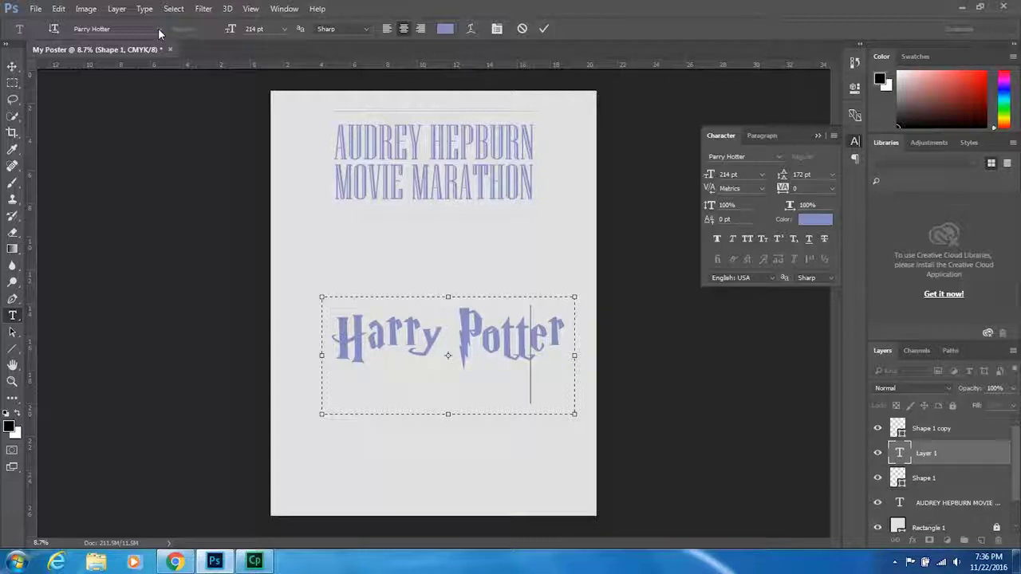
{"action": "left_click", "coordinate": [543, 28]}
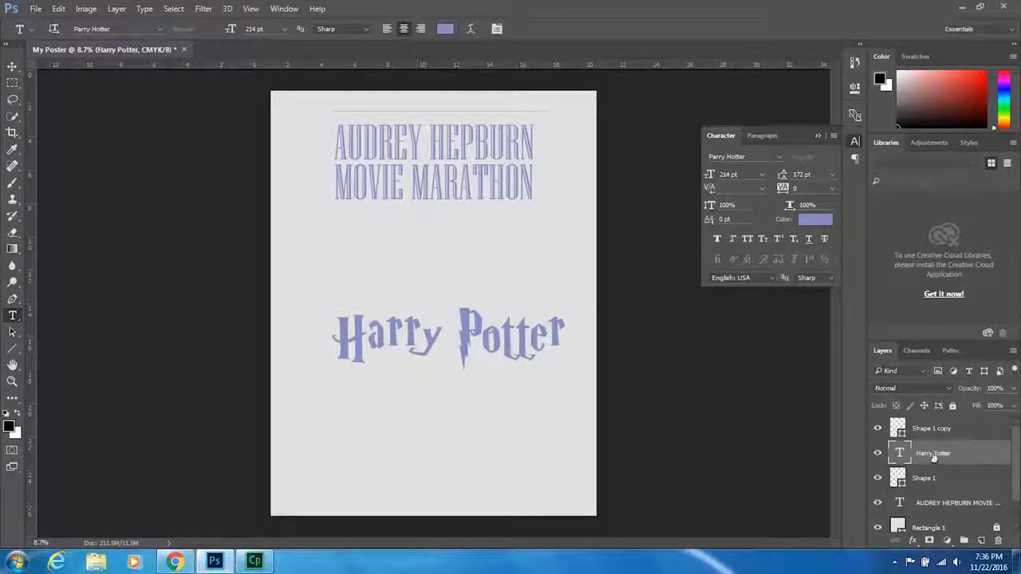
{"action": "left_click_drag", "start_coordinate": [922, 452], "coordinate": [997, 540]}
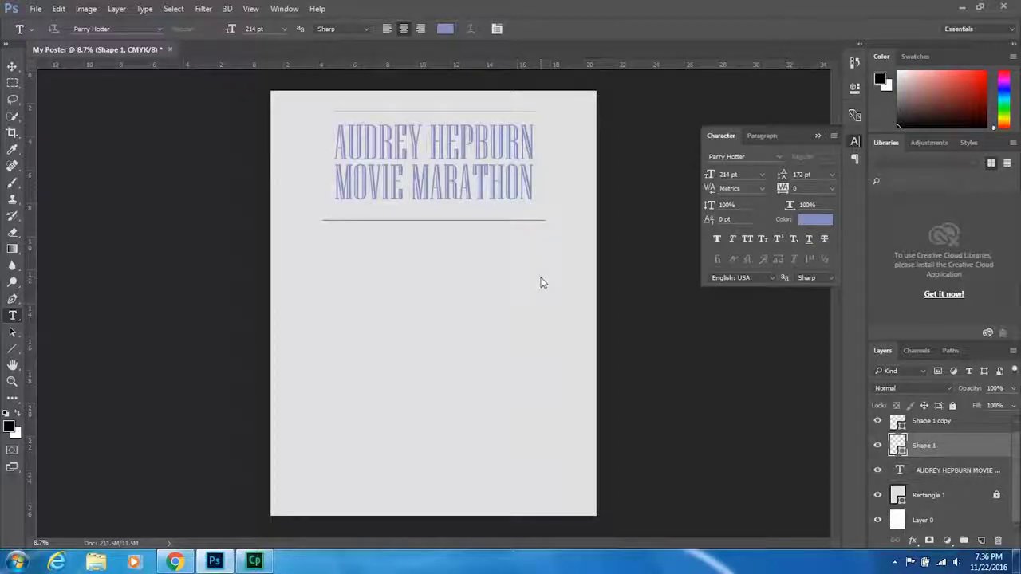
Step: Save the poster to the Desktop as a Photoshop file named My Poster, with Maximize Compatibility enabled
{"action": "key", "text": "ctrl+s"}
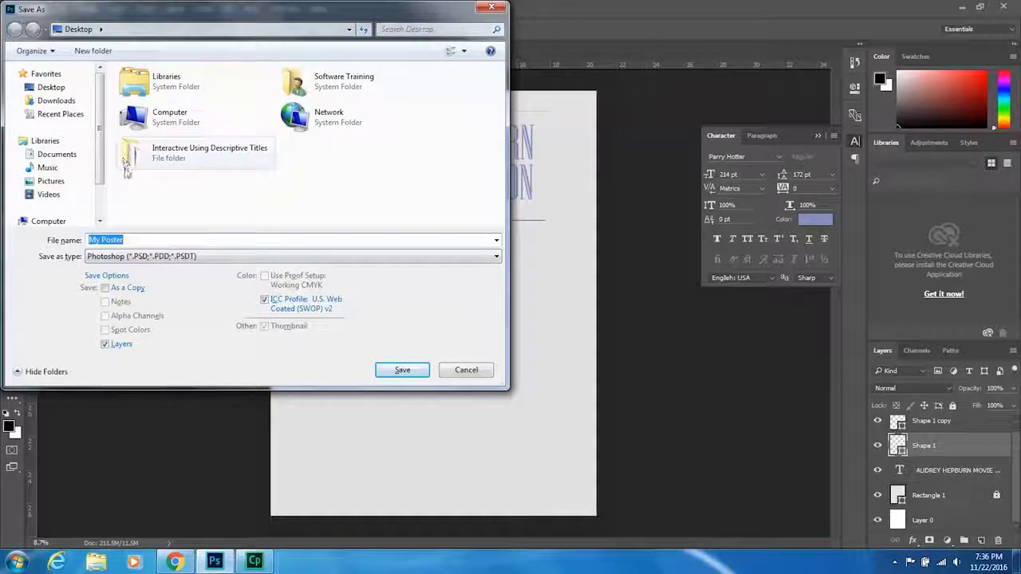
{"action": "left_click", "coordinate": [55, 91]}
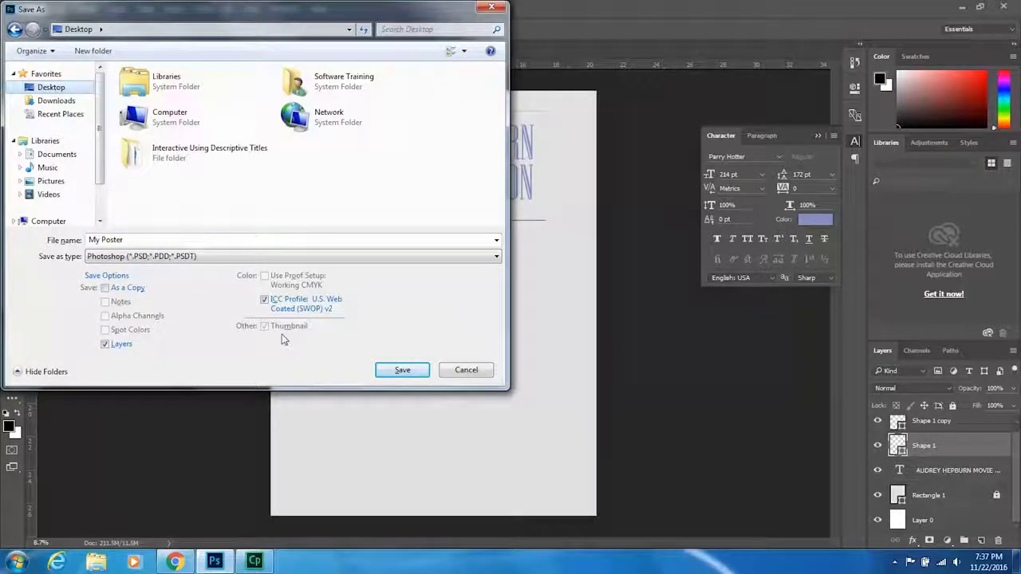
{"action": "left_click", "coordinate": [397, 372]}
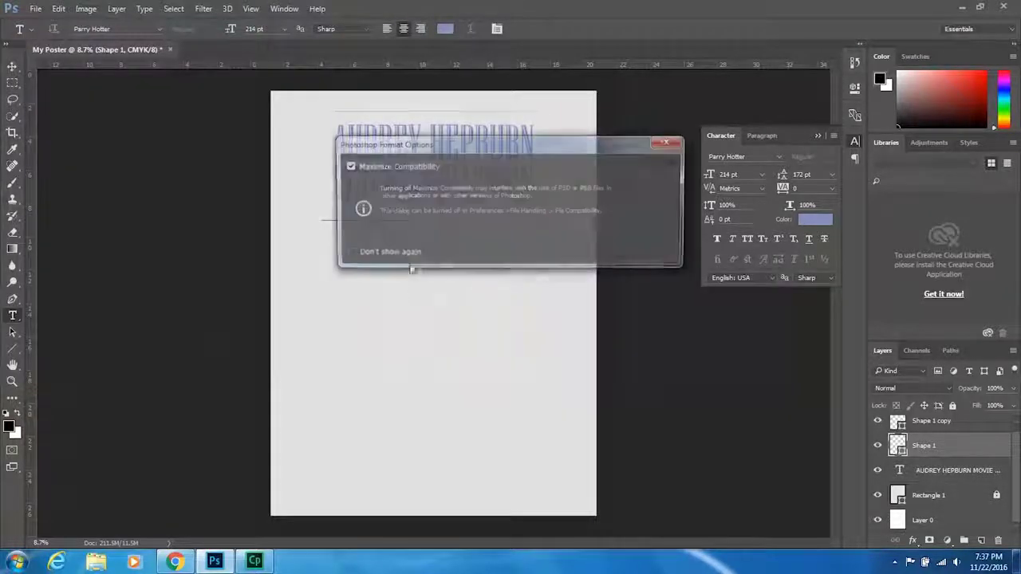
{"action": "left_click", "coordinate": [656, 169]}
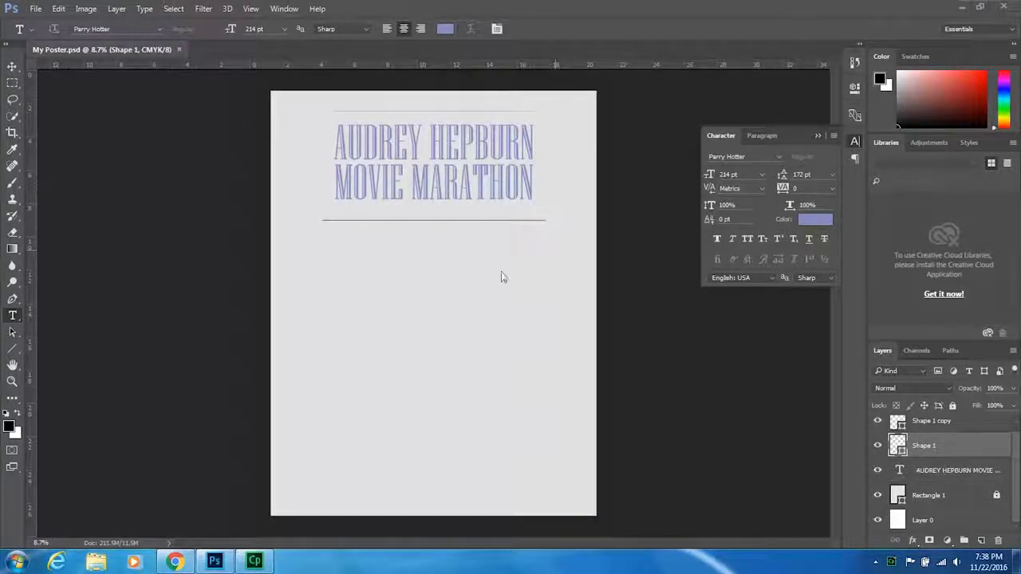
Step: Switch to Chrome, close the 1001 Fonts page, and maximize the window on the Audrey Hepburn photo
{"action": "left_click", "coordinate": [177, 560]}
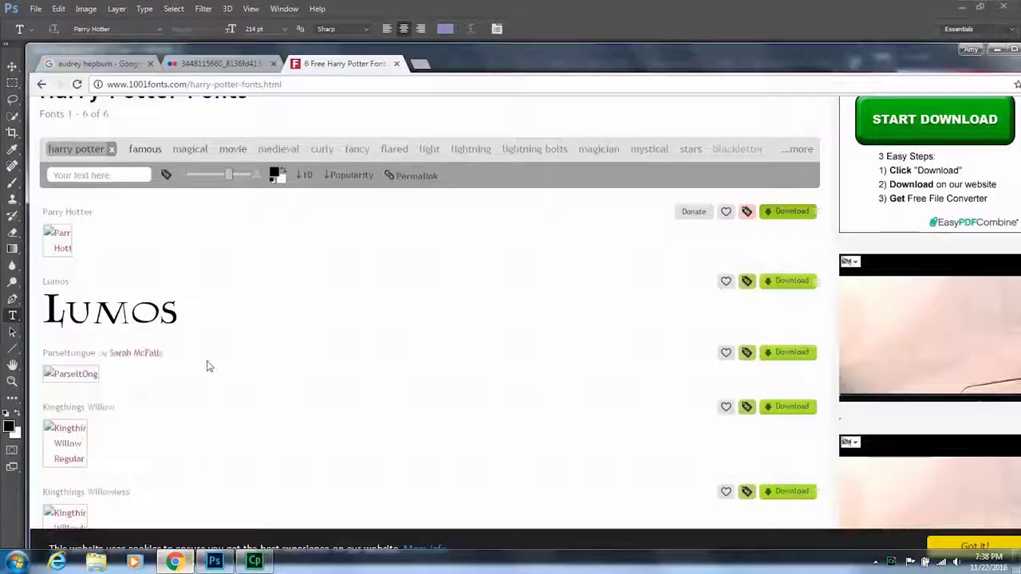
{"action": "left_click", "coordinate": [396, 65]}
{"action": "left_click_drag", "start_coordinate": [424, 58], "coordinate": [395, 6]}
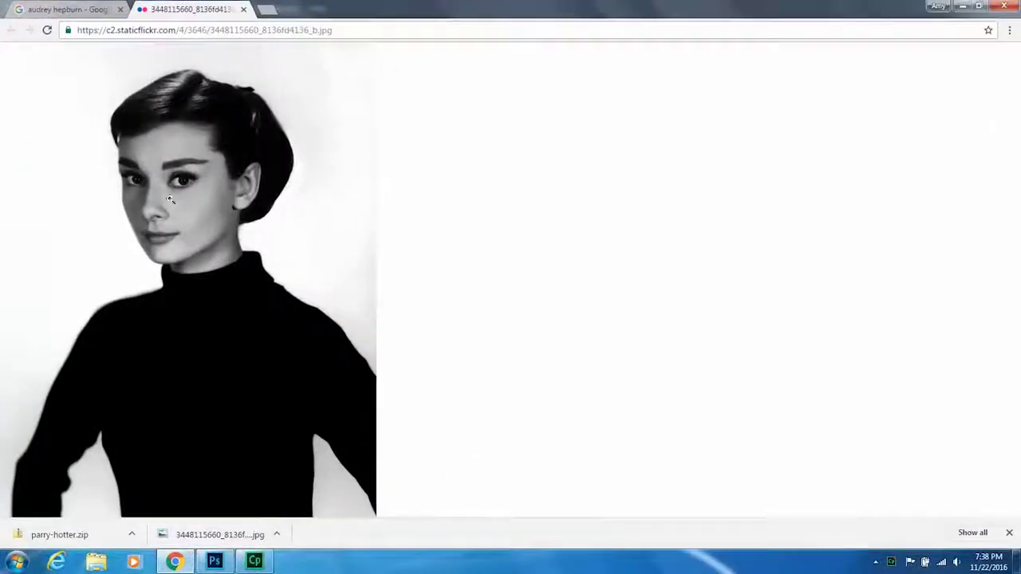
{"action": "right_click", "coordinate": [280, 206]}
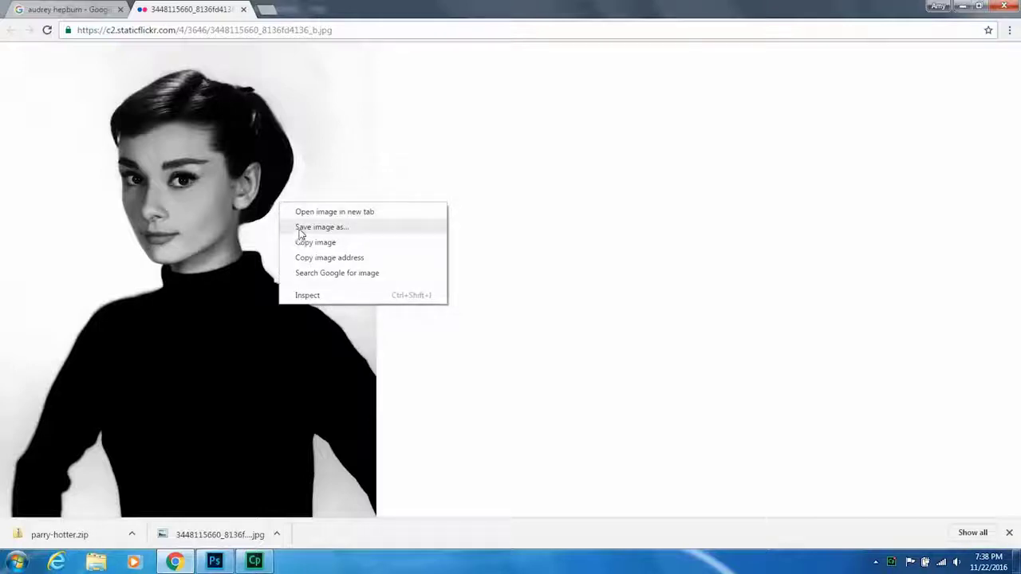
{"action": "left_click", "coordinate": [300, 230]}
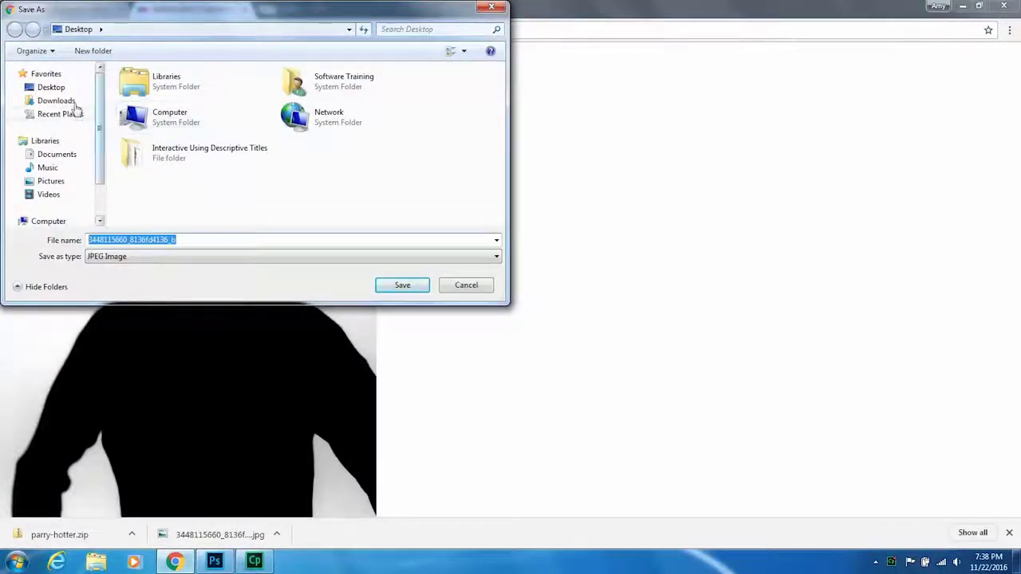
{"action": "left_click", "coordinate": [61, 89]}
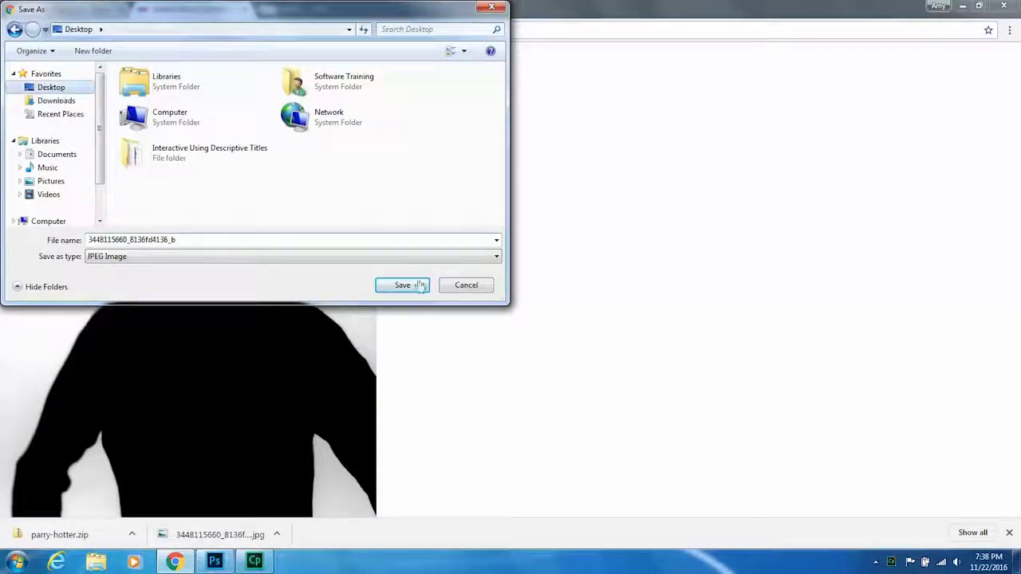
{"action": "left_click", "coordinate": [420, 285]}
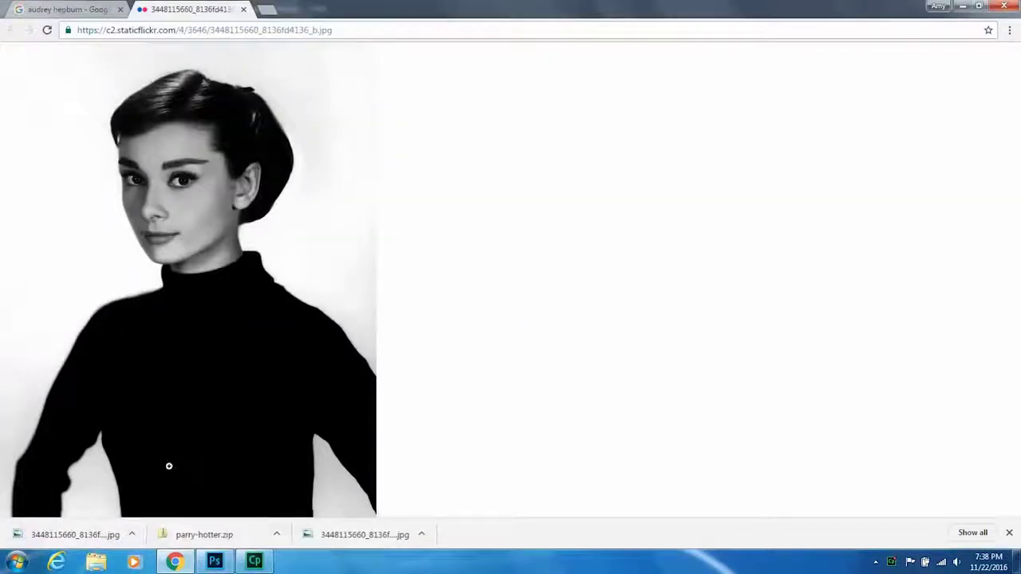
Step: Show the newly saved photo in its folder and open it in Photoshop as a separate document
{"action": "left_click", "coordinate": [131, 533]}
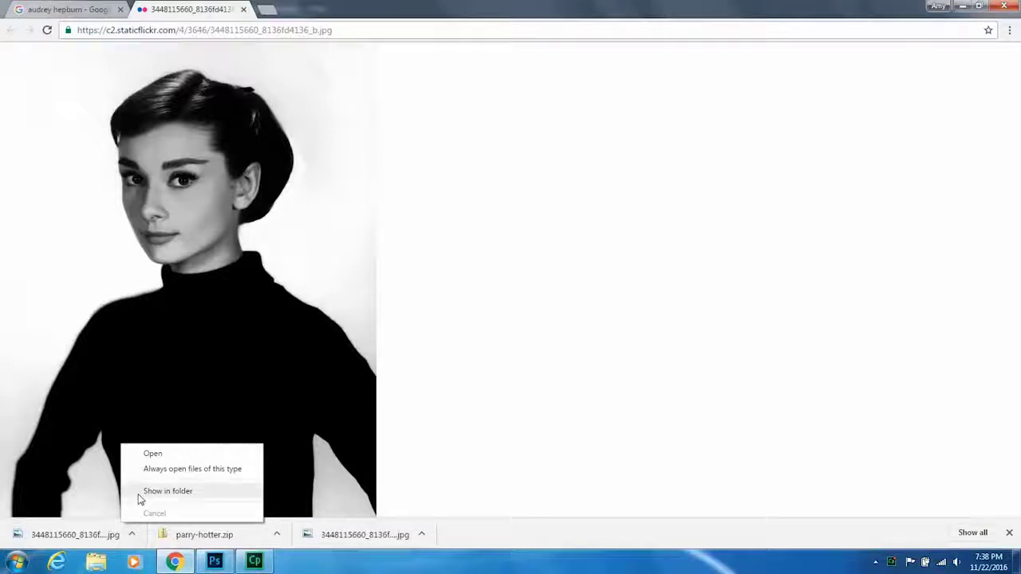
{"action": "left_click", "coordinate": [141, 497]}
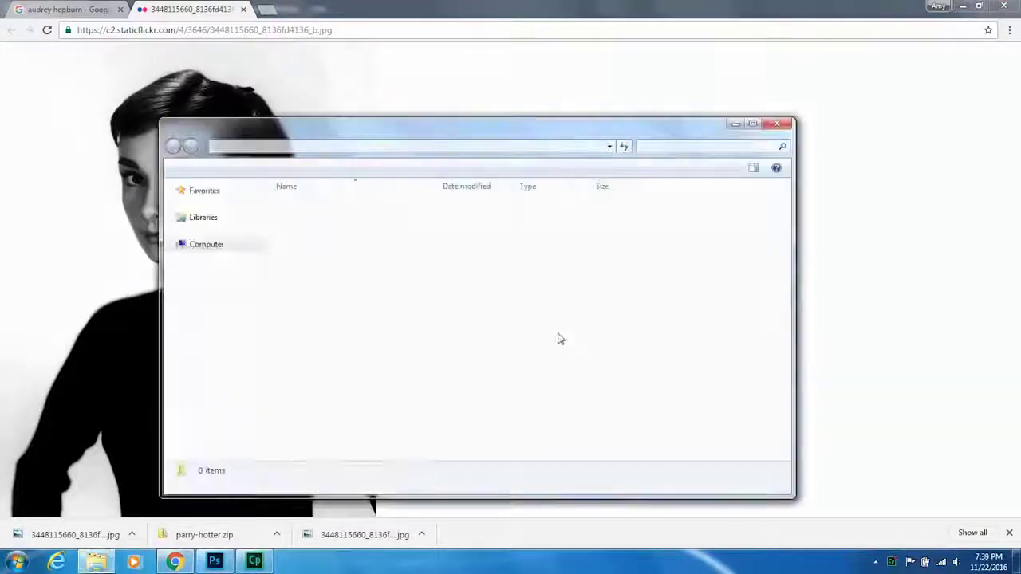
{"action": "left_click_drag", "start_coordinate": [315, 226], "coordinate": [213, 53]}
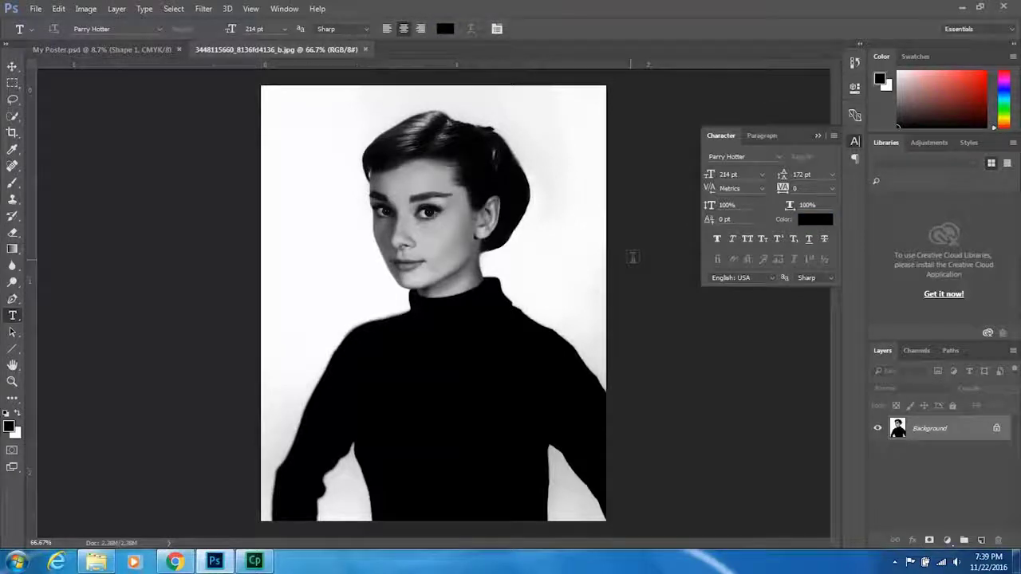
Step: Unlock the photo's Background layer and duplicate it
{"action": "left_click", "coordinate": [996, 428]}
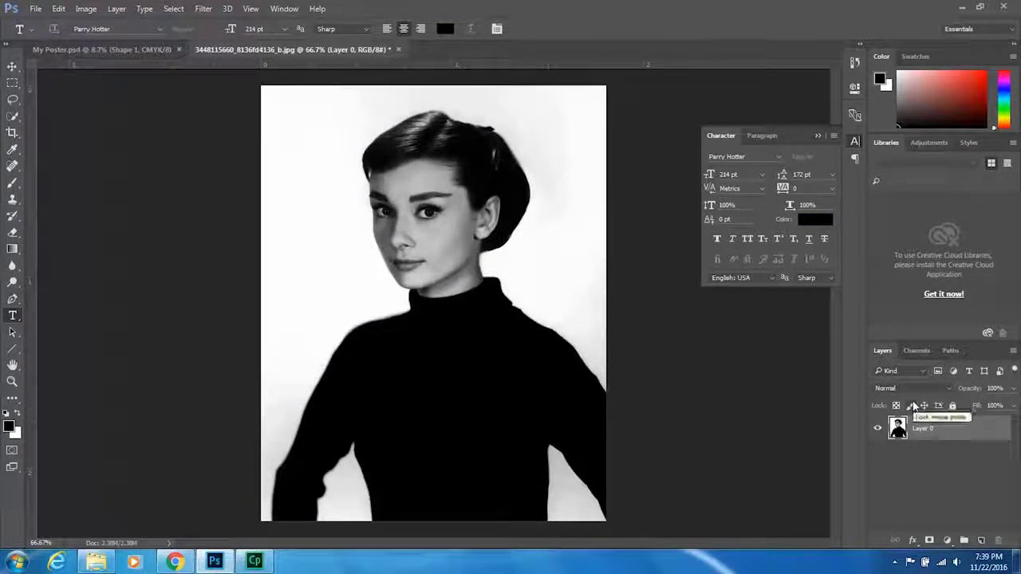
{"action": "key", "text": "ctrl+j"}
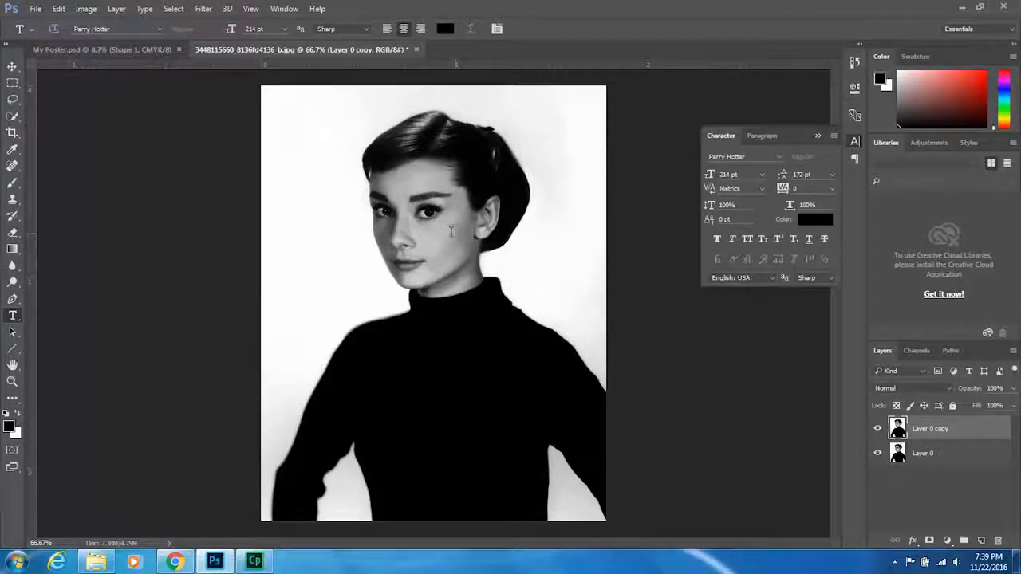
Step: Add a Curves adjustment layer above Layer 0 copy
{"action": "key", "text": "ctrl+plus"}
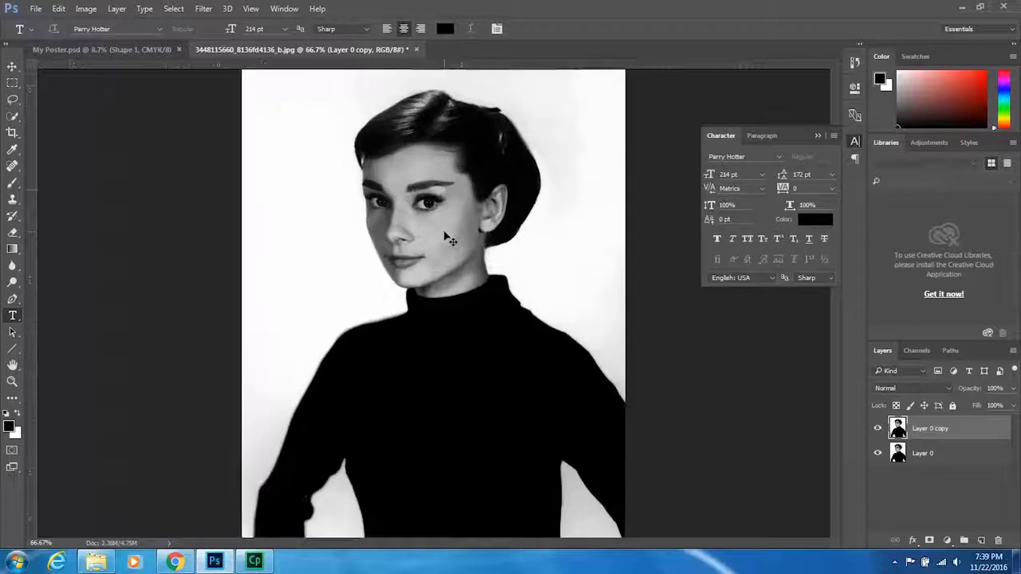
{"action": "left_click_drag", "start_coordinate": [442, 231], "coordinate": [428, 269]}
{"action": "scroll", "coordinate": [430, 268], "scroll_direction": "up", "scroll_amount": 1}
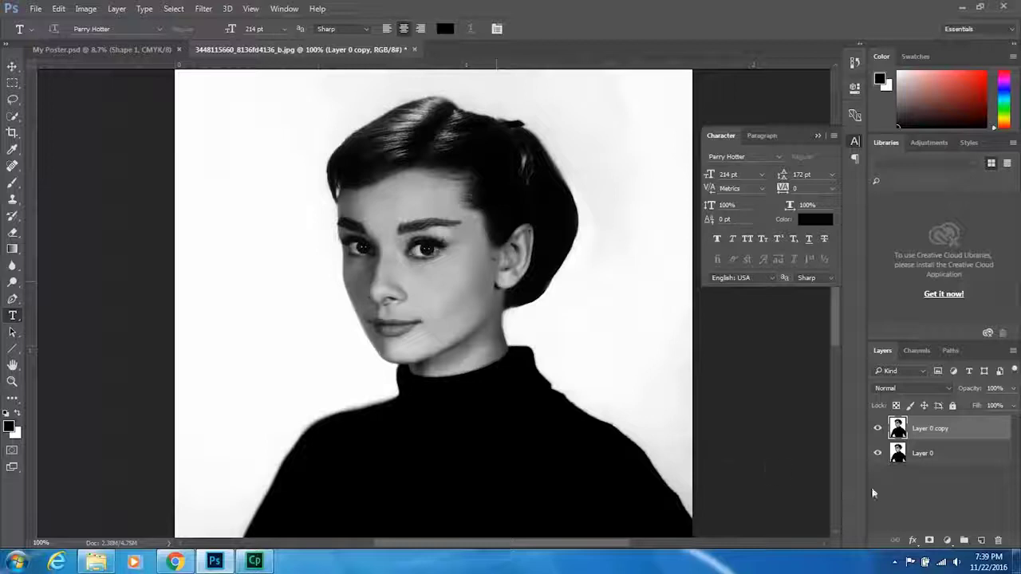
{"action": "left_click", "coordinate": [949, 540]}
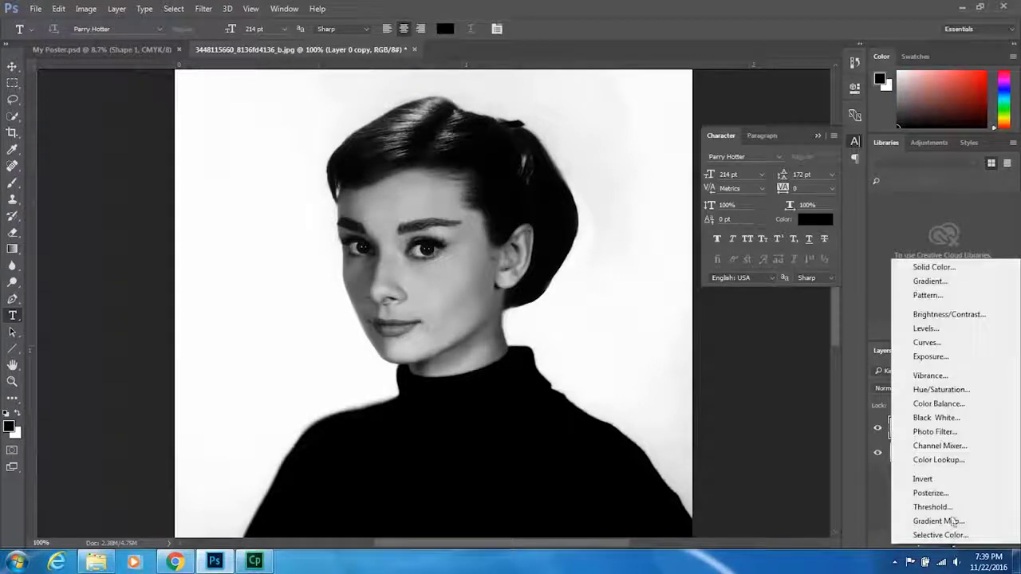
{"action": "left_click", "coordinate": [930, 346]}
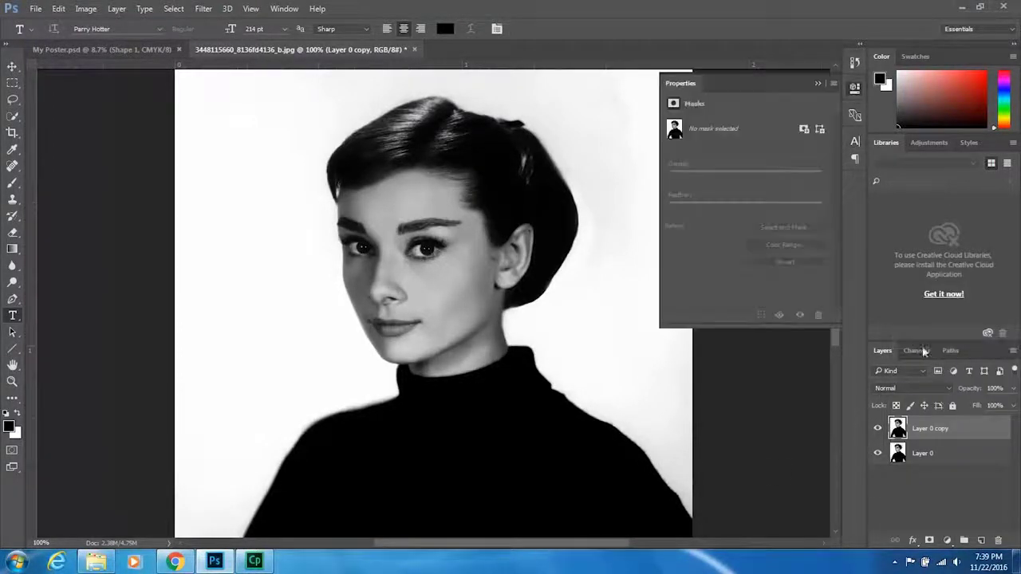
Step: Shape the RGB curve with shadow and lower midtone points, plus a highlight point at input 170, output 207
{"action": "left_click_drag", "start_coordinate": [776, 197], "coordinate": [778, 175]}
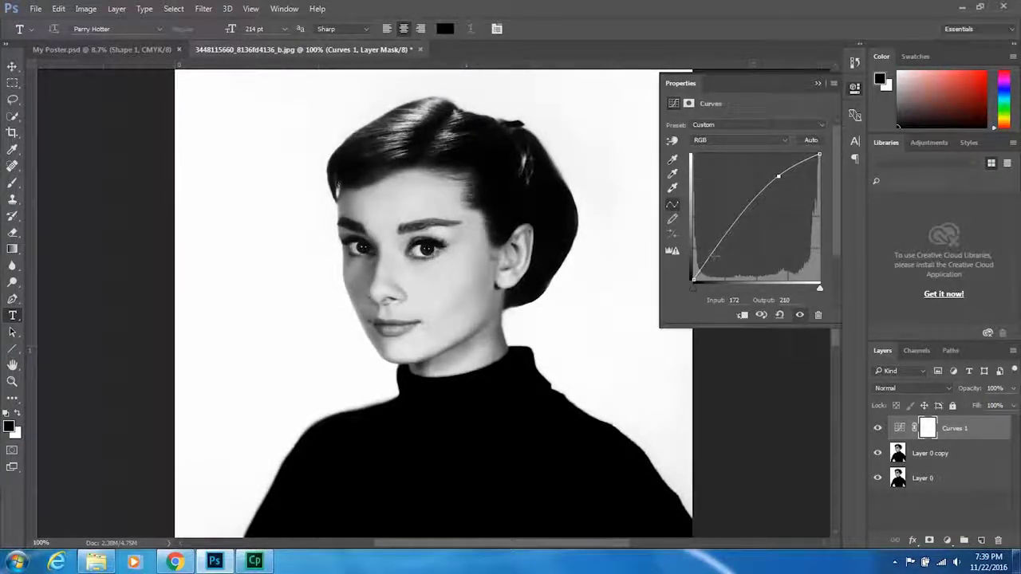
{"action": "mouse_move", "coordinate": [777, 185]}
{"action": "left_mouse_down"}
{"action": "mouse_move", "coordinate": [779, 171]}
{"action": "mouse_move", "coordinate": [776, 182]}
{"action": "left_mouse_up"}
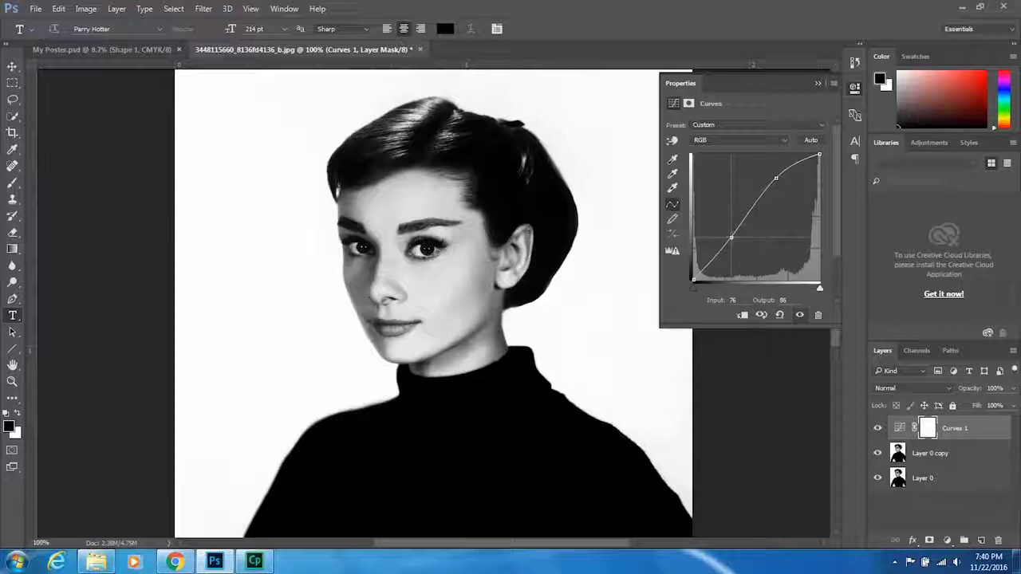
{"action": "mouse_move", "coordinate": [717, 249]}
{"action": "left_mouse_down"}
{"action": "mouse_move", "coordinate": [716, 237]}
{"action": "mouse_move", "coordinate": [711, 262]}
{"action": "left_mouse_up"}
{"action": "left_click", "coordinate": [730, 234]}
{"action": "left_click_drag", "start_coordinate": [776, 178], "coordinate": [778, 178]}
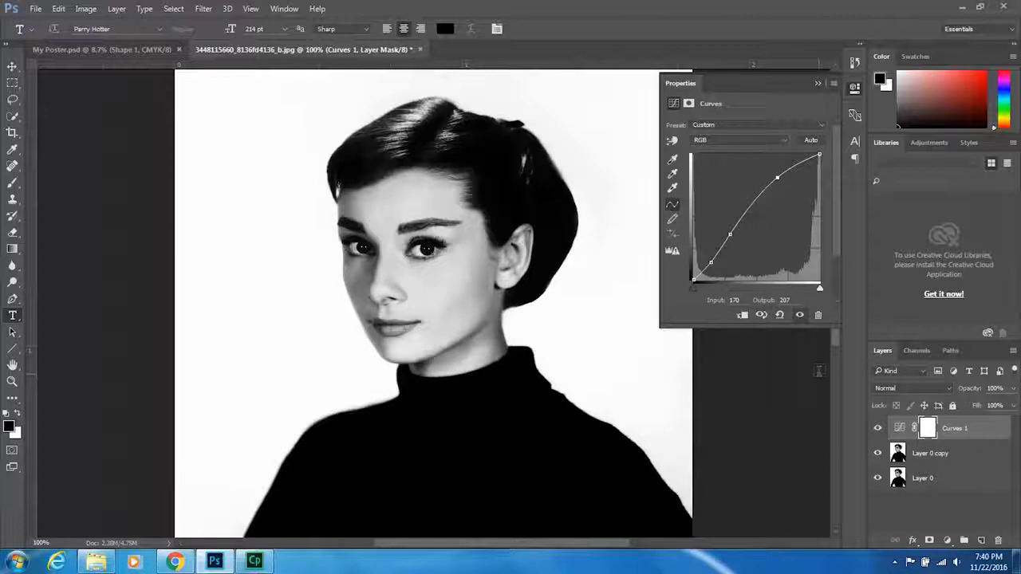
Step: Compare the portrait with and without the Curves adjustment, and inspect the figure and its background from head to waist
{"action": "left_click", "coordinate": [878, 428]}
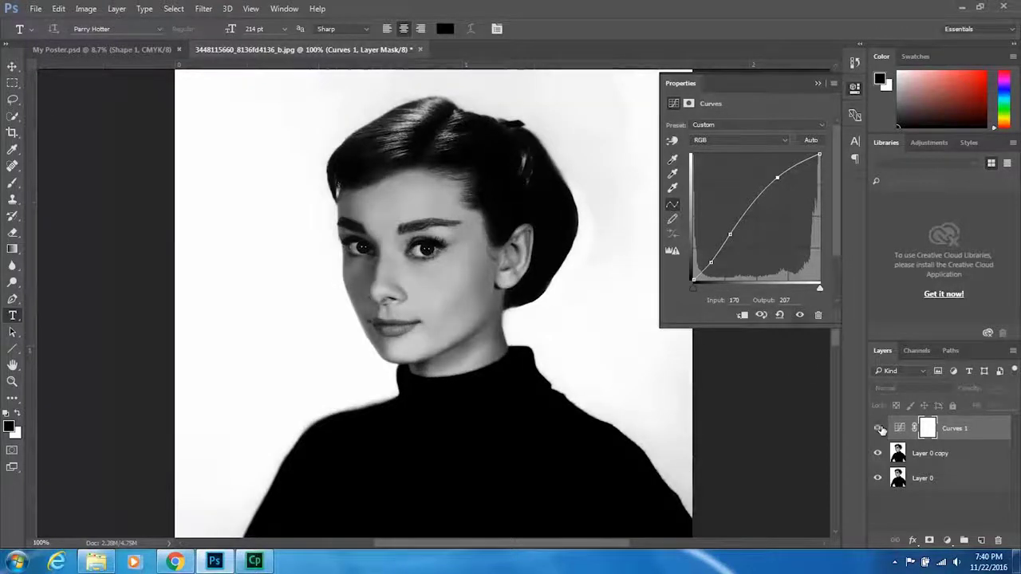
{"action": "left_click", "coordinate": [879, 428]}
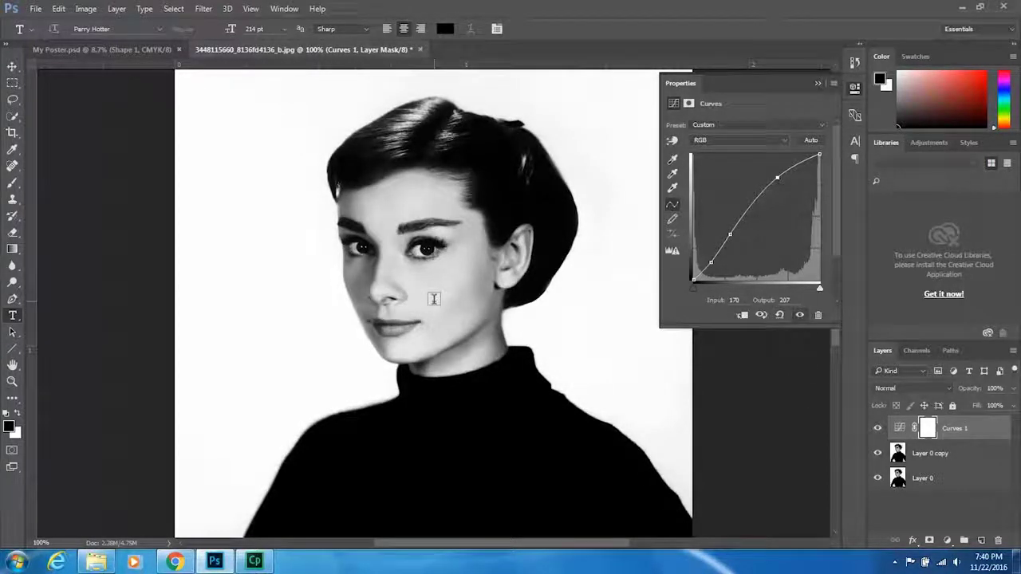
{"action": "scroll", "coordinate": [441, 315], "scroll_direction": "down", "scroll_amount": 2}
{"action": "scroll", "coordinate": [443, 319], "scroll_direction": "down", "scroll_amount": 2}
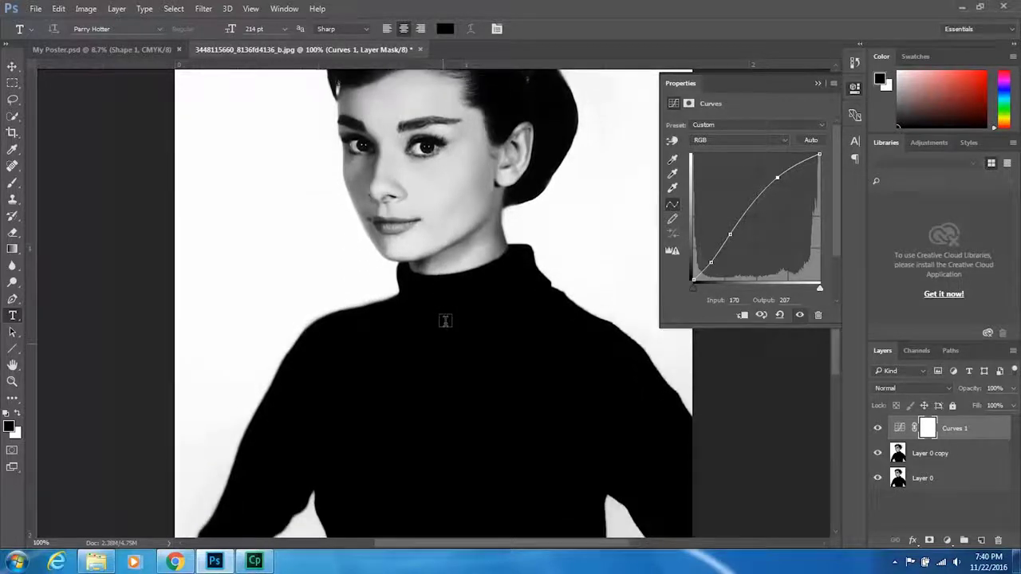
{"action": "scroll", "coordinate": [445, 322], "scroll_direction": "up", "scroll_amount": 3}
{"action": "scroll", "coordinate": [446, 326], "scroll_direction": "up", "scroll_amount": 3}
{"action": "scroll", "coordinate": [446, 325], "scroll_direction": "down", "scroll_amount": 1}
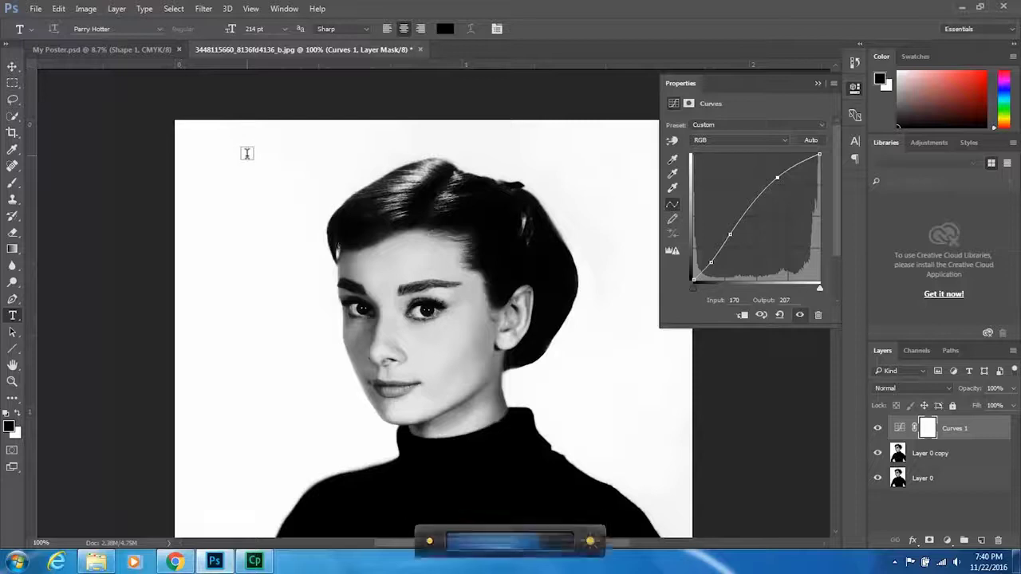
{"action": "scroll", "coordinate": [245, 260], "scroll_direction": "down", "scroll_amount": 2}
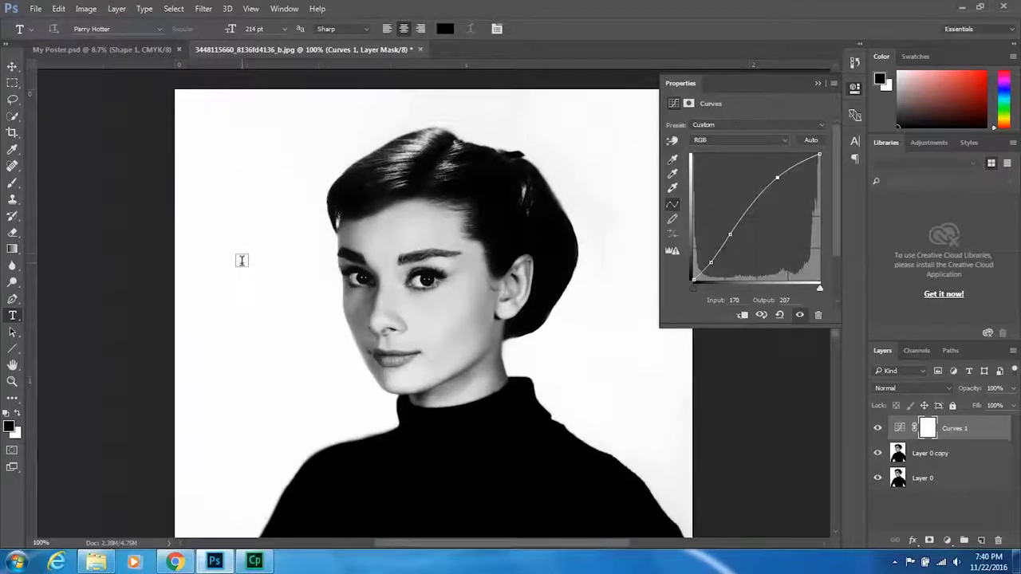
{"action": "scroll", "coordinate": [243, 262], "scroll_direction": "down", "scroll_amount": 2}
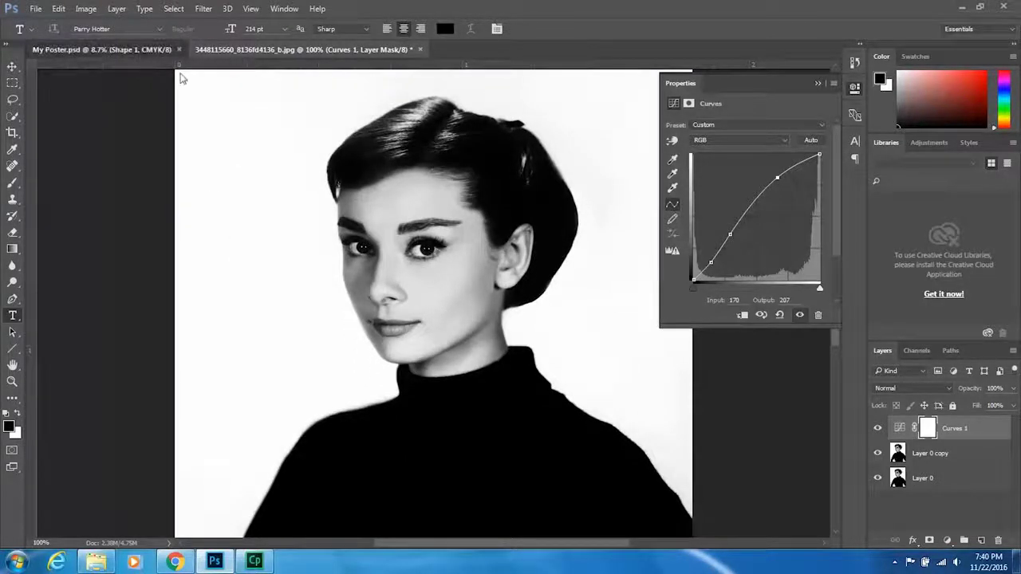
Step: Check the title layout in My Poster.psd, and return to the whole portrait in the photo document
{"action": "left_click", "coordinate": [138, 51]}
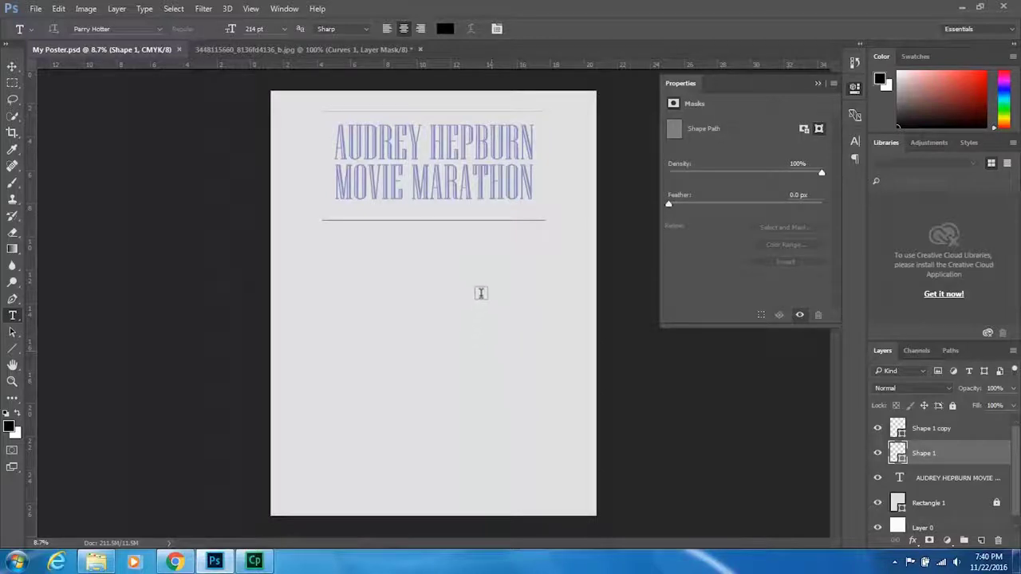
{"action": "left_click", "coordinate": [311, 51]}
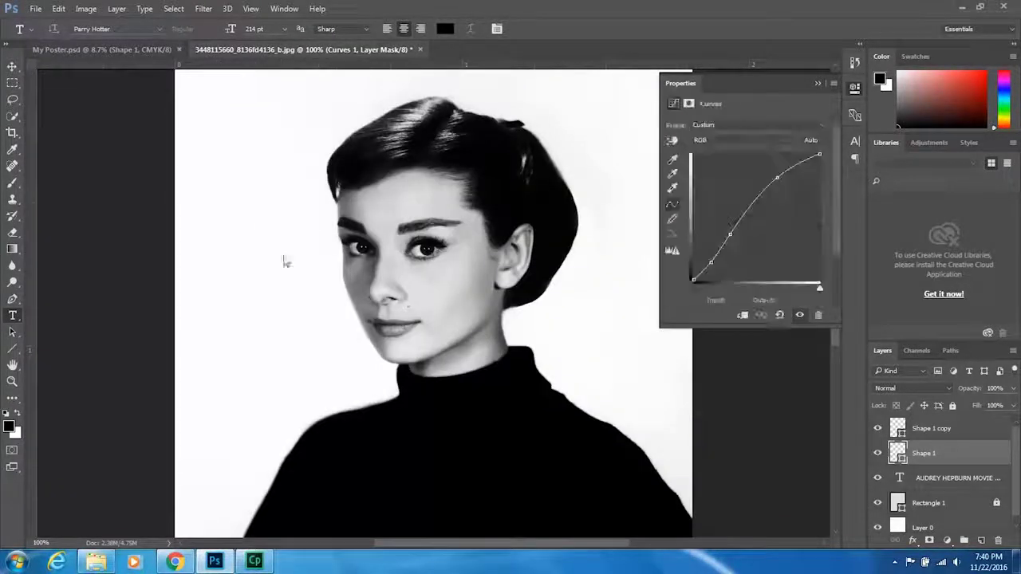
{"action": "scroll", "coordinate": [242, 184], "scroll_direction": "up", "scroll_amount": 1}
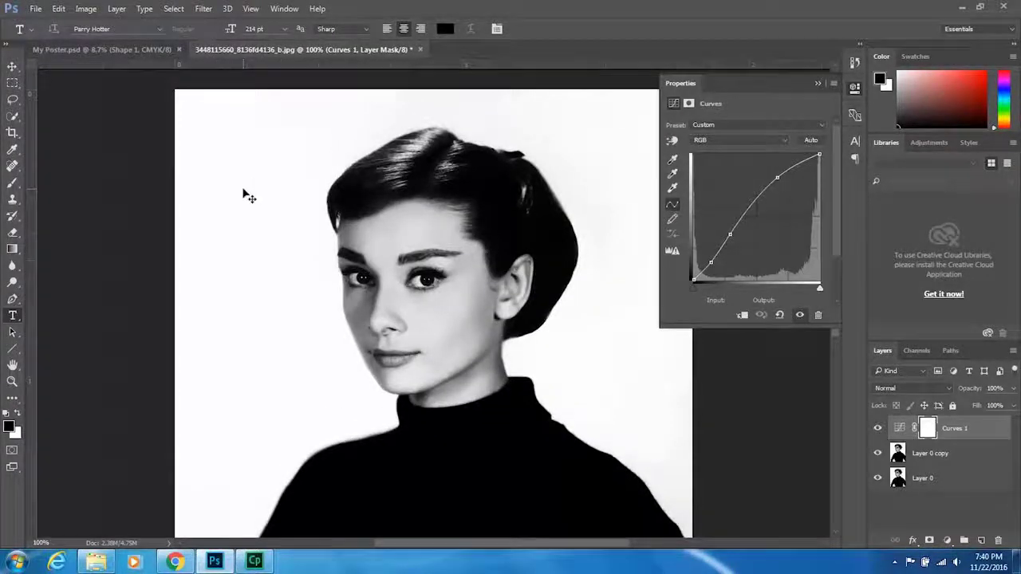
{"action": "key", "text": "ctrl+minus"}
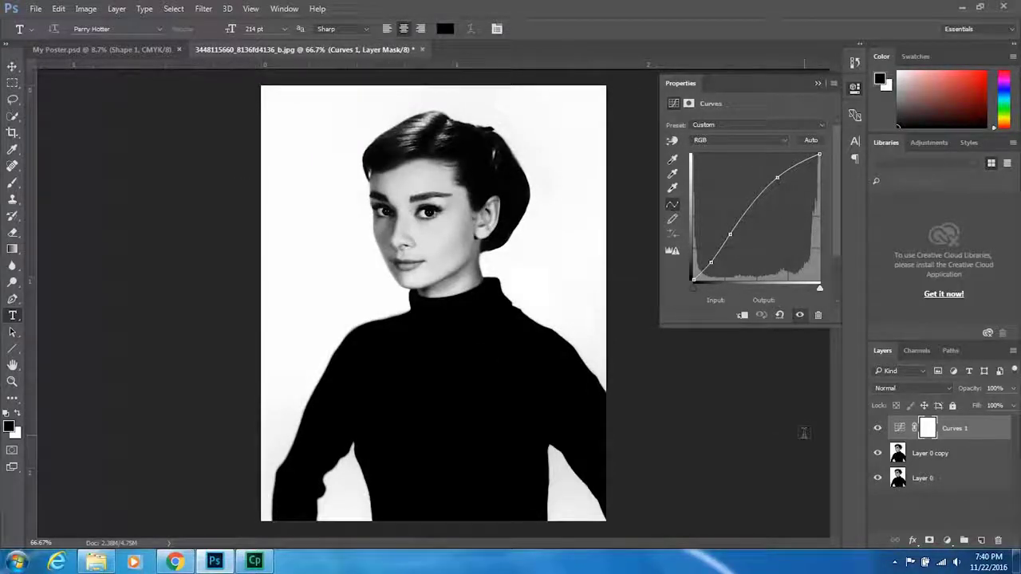
Step: Hide Layer 0 and, on Layer 0 copy, select the white background around the figure with a size 15 Quick Selection brush
{"action": "left_click", "coordinate": [942, 455]}
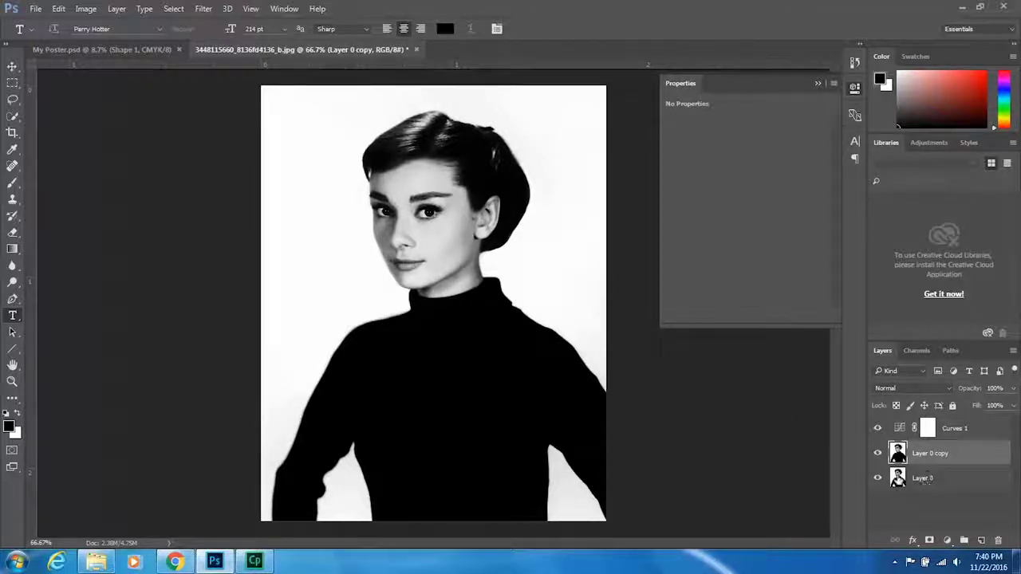
{"action": "left_click", "coordinate": [878, 480]}
{"action": "left_click", "coordinate": [12, 116]}
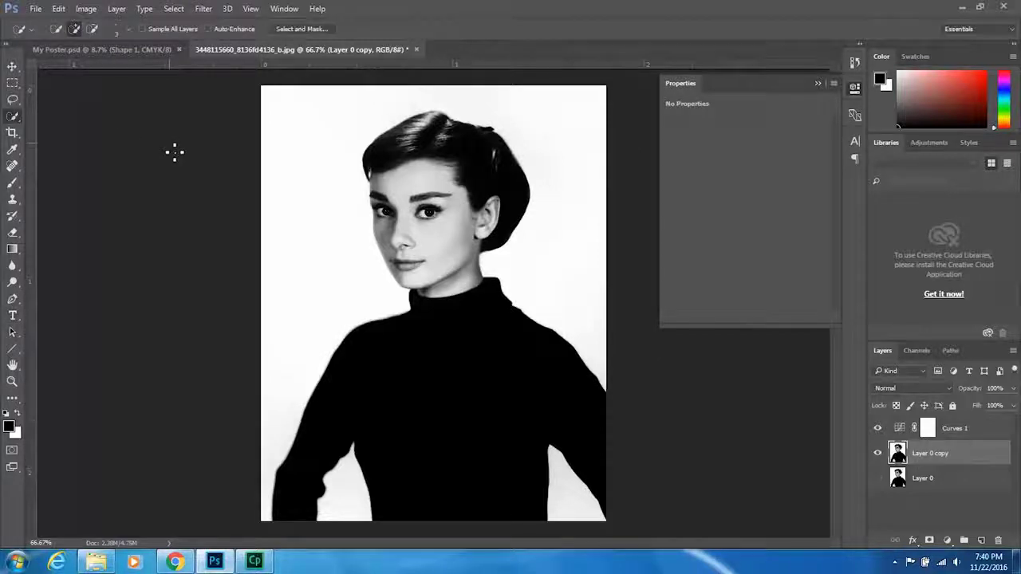
{"action": "left_click", "coordinate": [13, 117]}
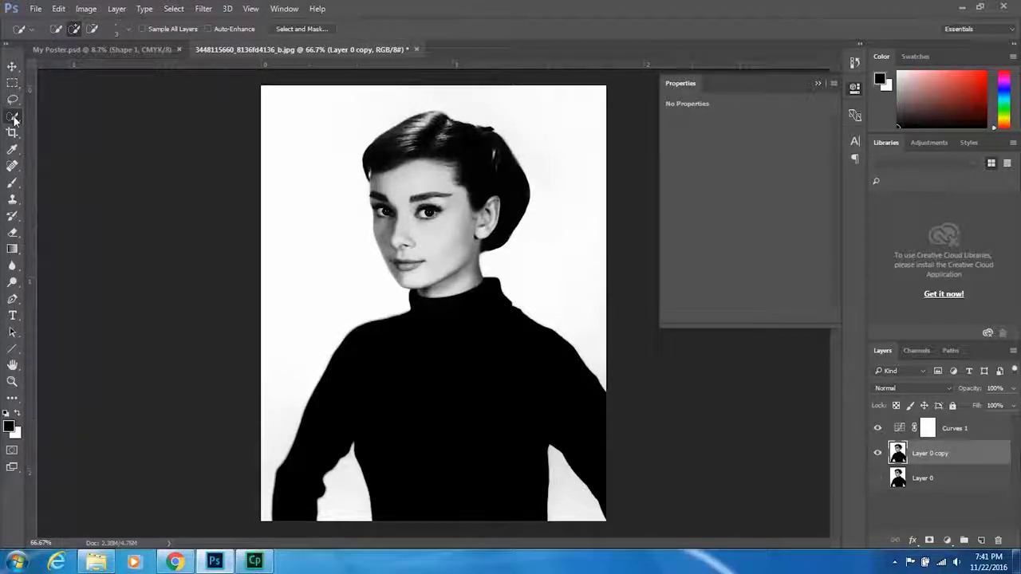
{"action": "left_click", "coordinate": [36, 116]}
{"action": "left_click", "coordinate": [125, 29]}
{"action": "left_click_drag", "start_coordinate": [67, 63], "coordinate": [70, 65]}
{"action": "left_click", "coordinate": [13, 118]}
{"action": "left_click", "coordinate": [13, 118]}
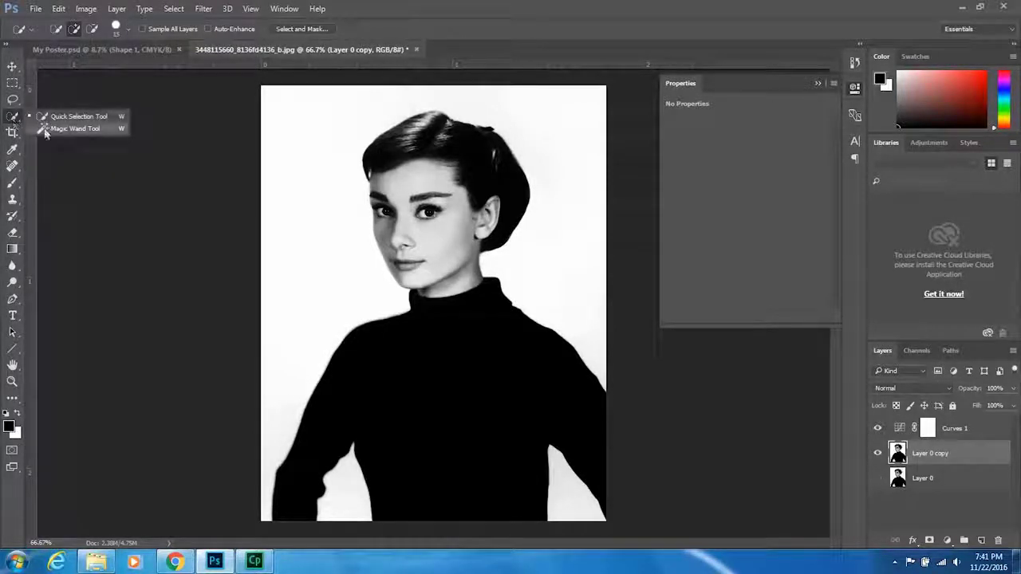
{"action": "left_click", "coordinate": [48, 117]}
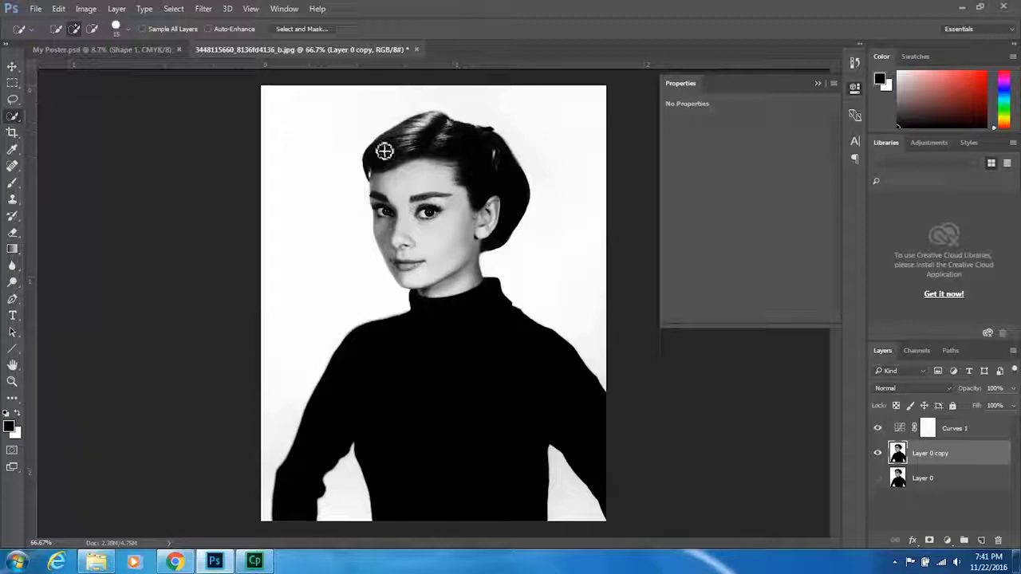
{"action": "mouse_move", "coordinate": [294, 234]}
{"action": "left_mouse_down"}
{"action": "mouse_move", "coordinate": [415, 170]}
{"action": "mouse_move", "coordinate": [471, 107]}
{"action": "left_mouse_up"}
{"action": "mouse_move", "coordinate": [592, 155]}
{"action": "left_mouse_down"}
{"action": "mouse_move", "coordinate": [585, 224]}
{"action": "mouse_move", "coordinate": [542, 315]}
{"action": "mouse_move", "coordinate": [562, 514]}
{"action": "left_mouse_up"}
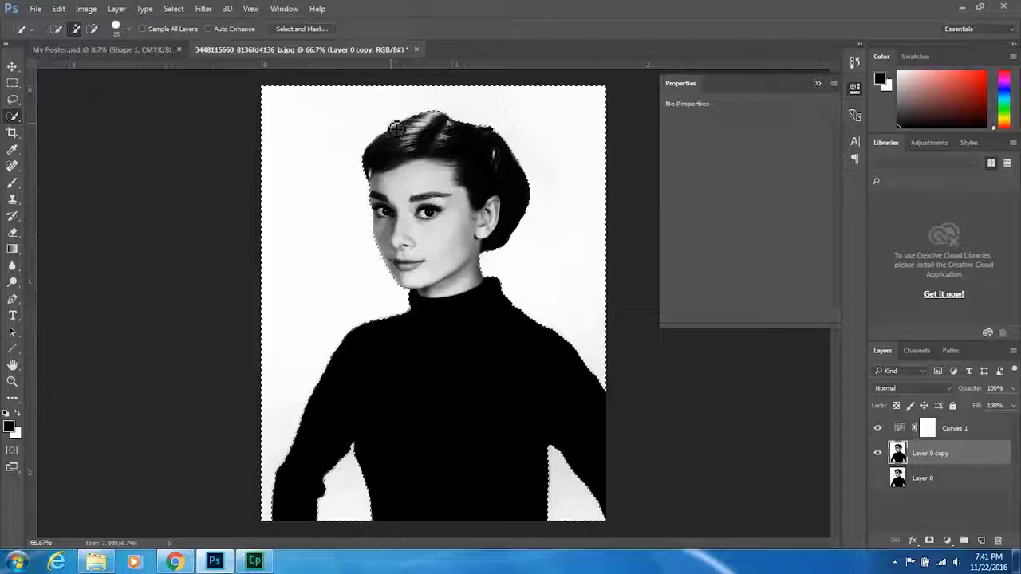
Step: Using a size 5 Quick Selection brush, add the small gap beside the front hair strand and subtract any spill onto the forehead
{"action": "scroll", "coordinate": [377, 169], "scroll_direction": "up", "scroll_amount": 3}
{"action": "scroll", "coordinate": [379, 173], "scroll_direction": "up", "scroll_amount": 6}
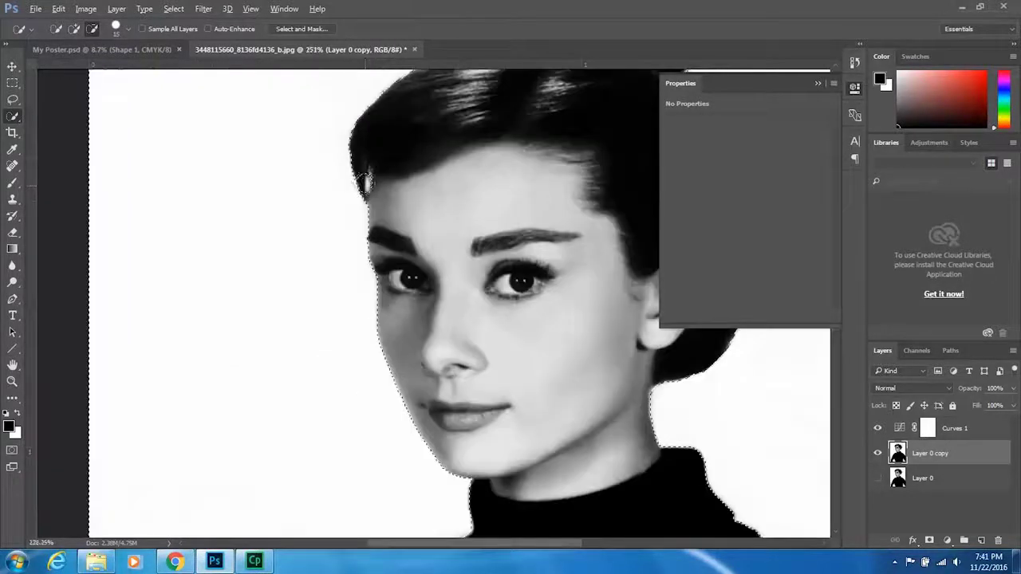
{"action": "key", "text": "bracketleft"}
{"action": "key", "text": "bracketleft"}
{"action": "key", "text": "bracketleft"}
{"action": "key", "text": "bracketleft"}
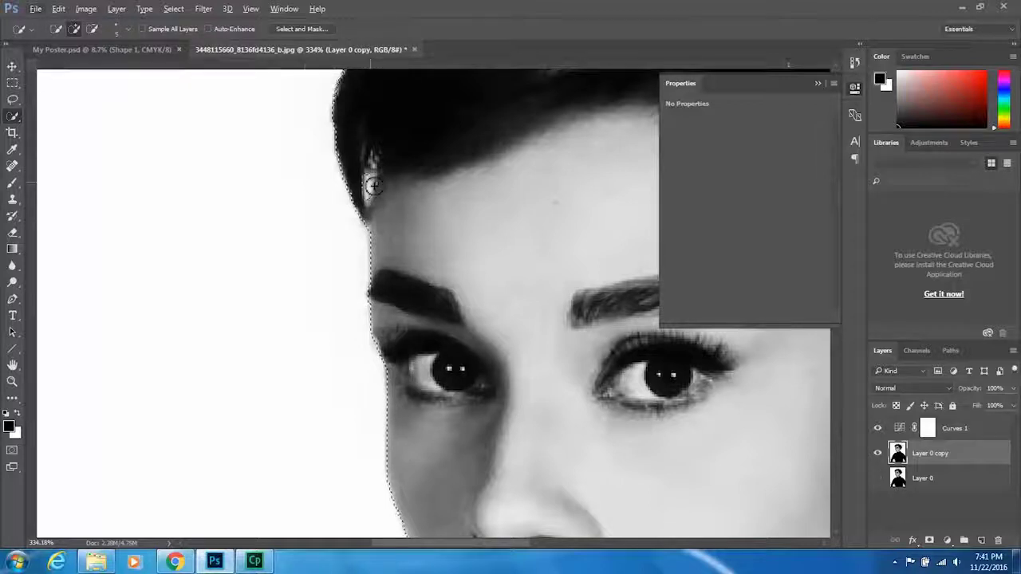
{"action": "left_click_drag", "start_coordinate": [369, 187], "coordinate": [375, 191]}
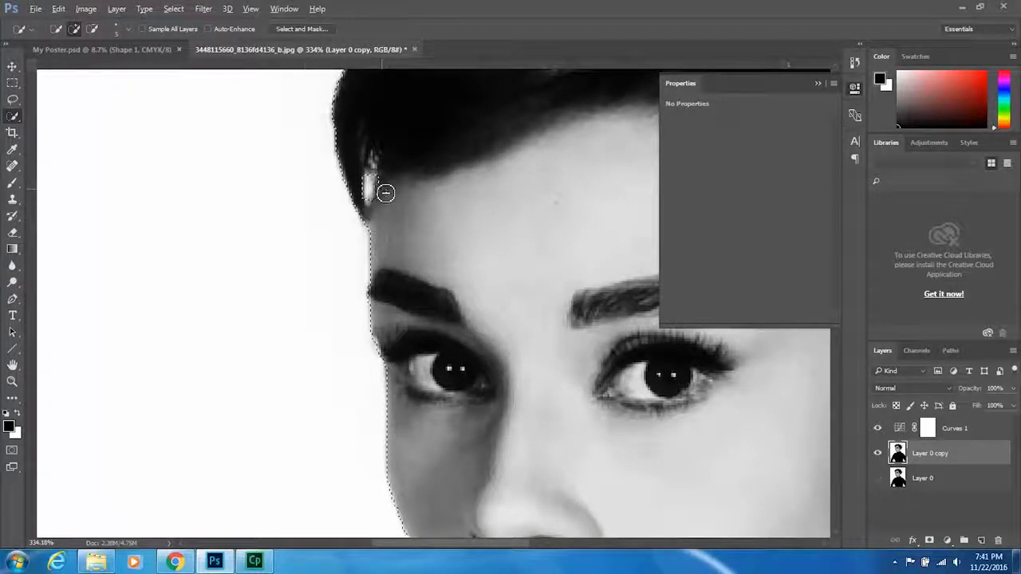
{"action": "key", "text": "alt"}
{"action": "left_click", "coordinate": [385, 193], "text": "alt"}
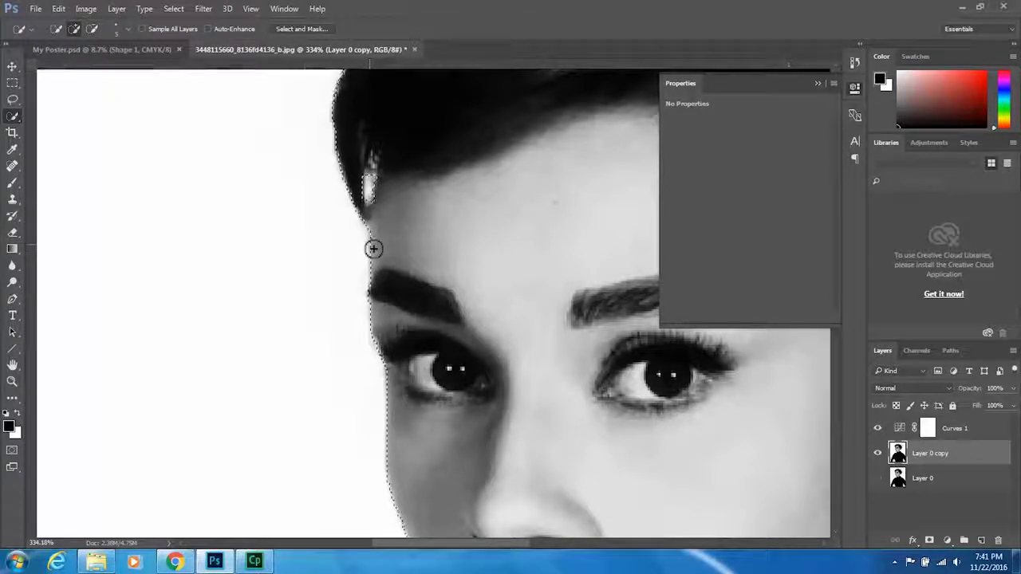
Step: Try masking Layer 0 copy with the background selection, and undo the mask
{"action": "key", "text": "ctrl+minus"}
{"action": "key", "text": "ctrl+minus"}
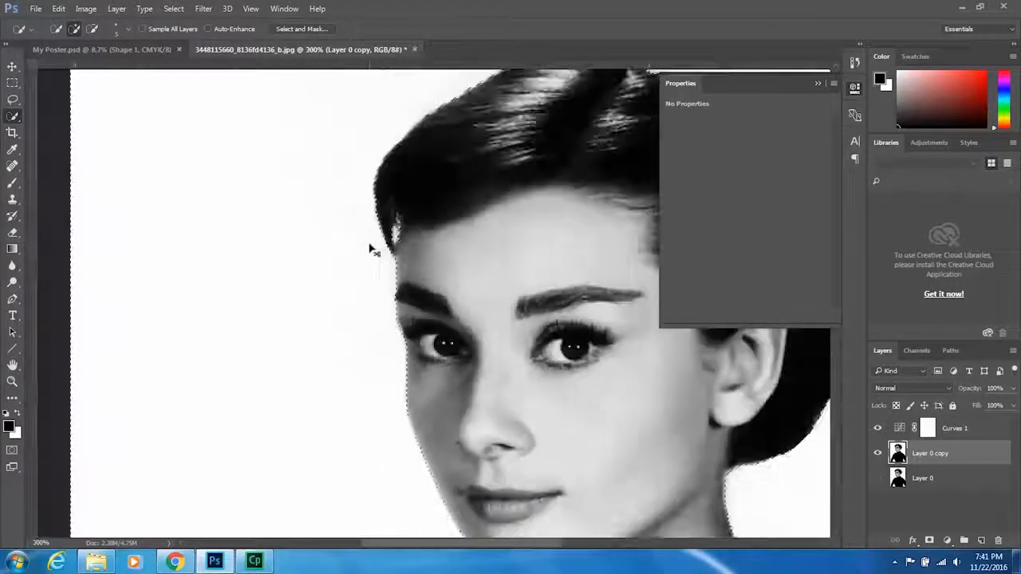
{"action": "key", "text": "ctrl+minus"}
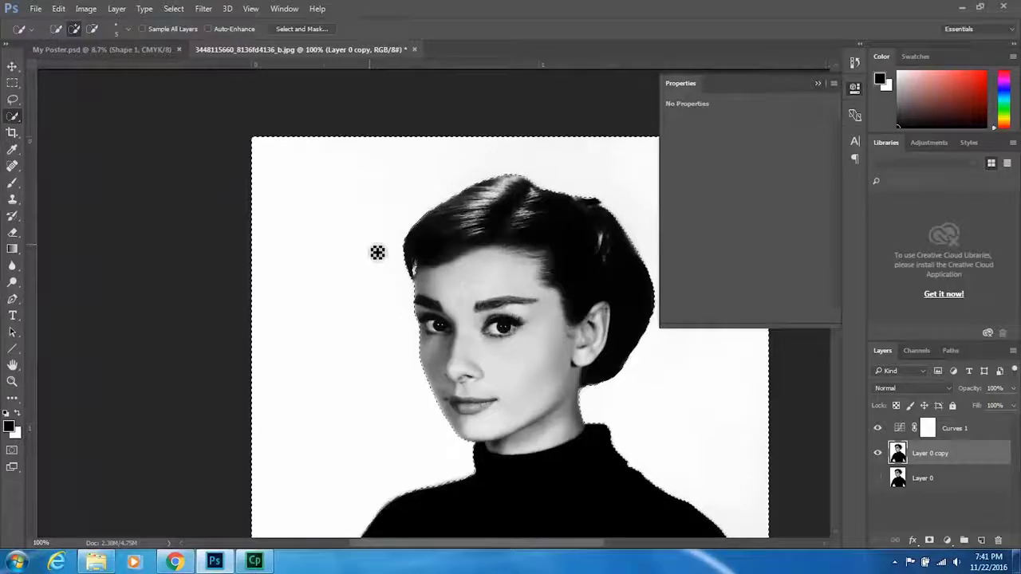
{"action": "key", "text": "ctrl+minus"}
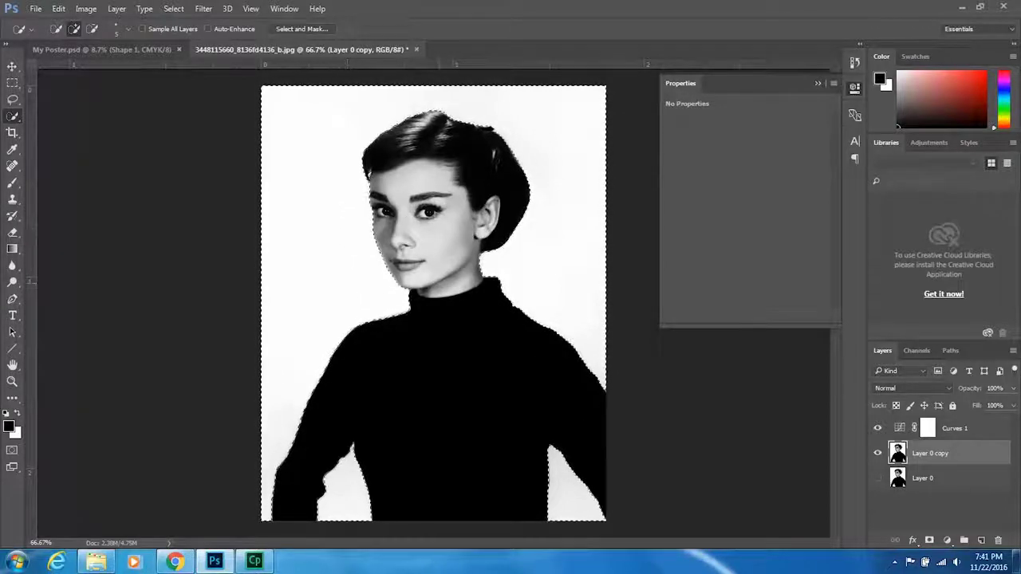
{"action": "left_click", "coordinate": [929, 539]}
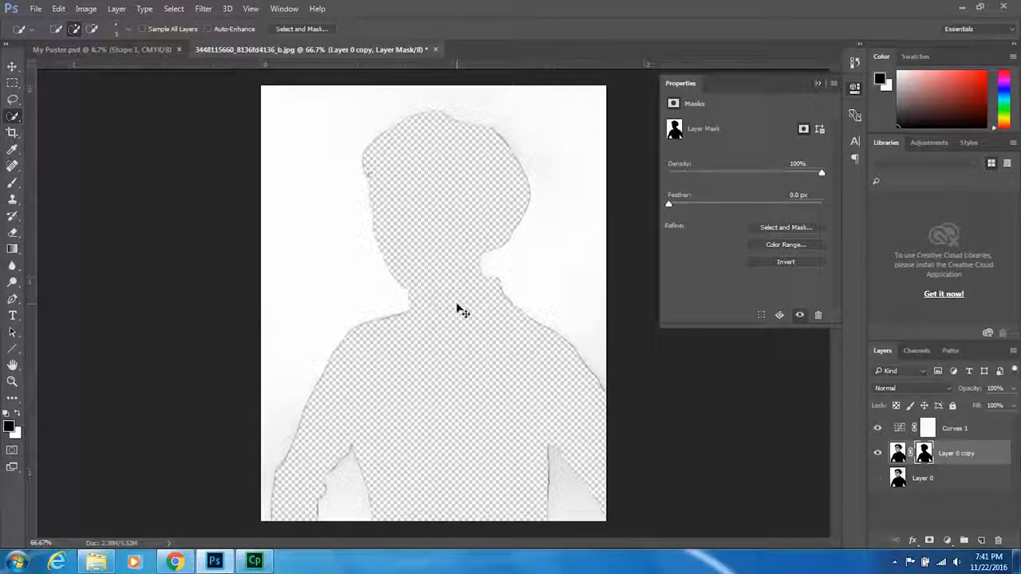
{"action": "key", "text": "ctrl+z"}
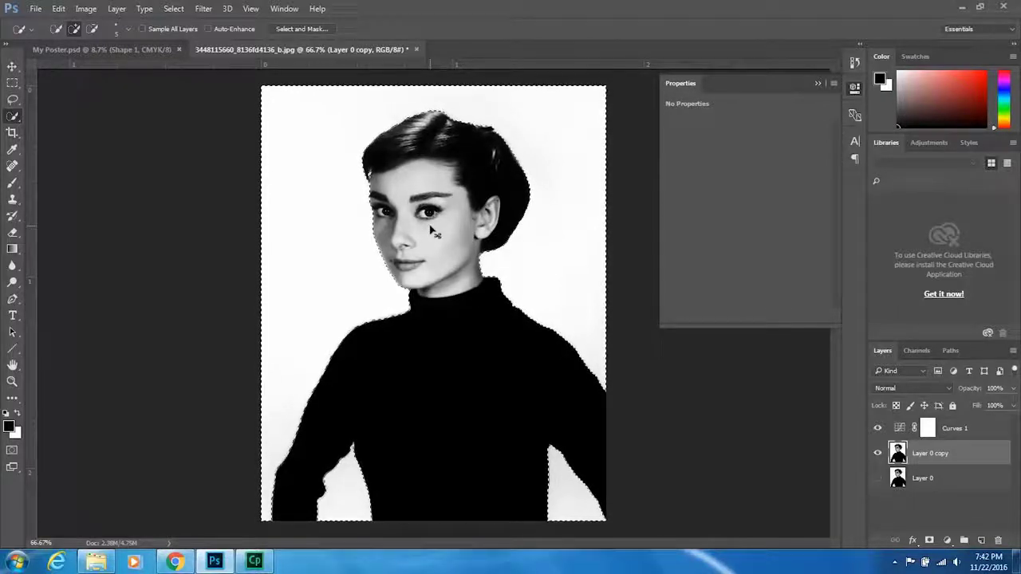
Step: Invert the selection to cover the figure instead of the white background
{"action": "right_click", "coordinate": [407, 238]}
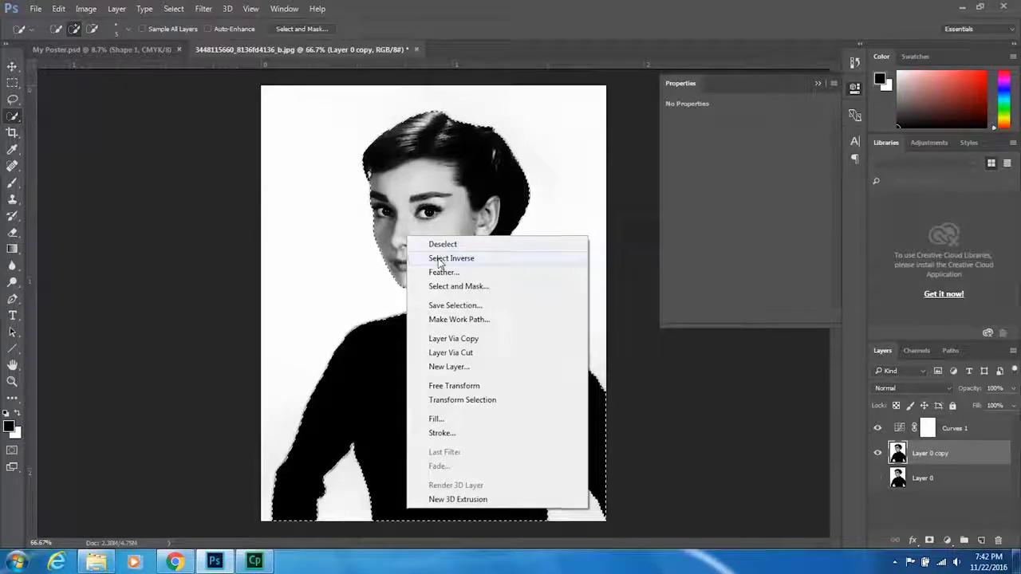
{"action": "left_click", "coordinate": [439, 258]}
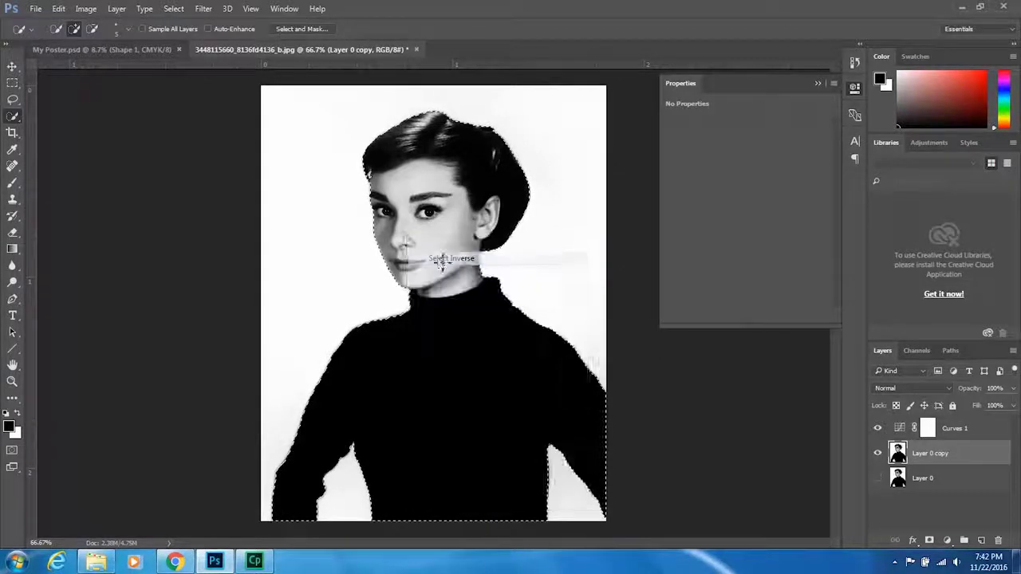
{"action": "right_click", "coordinate": [438, 259]}
{"action": "left_click", "coordinate": [495, 279]}
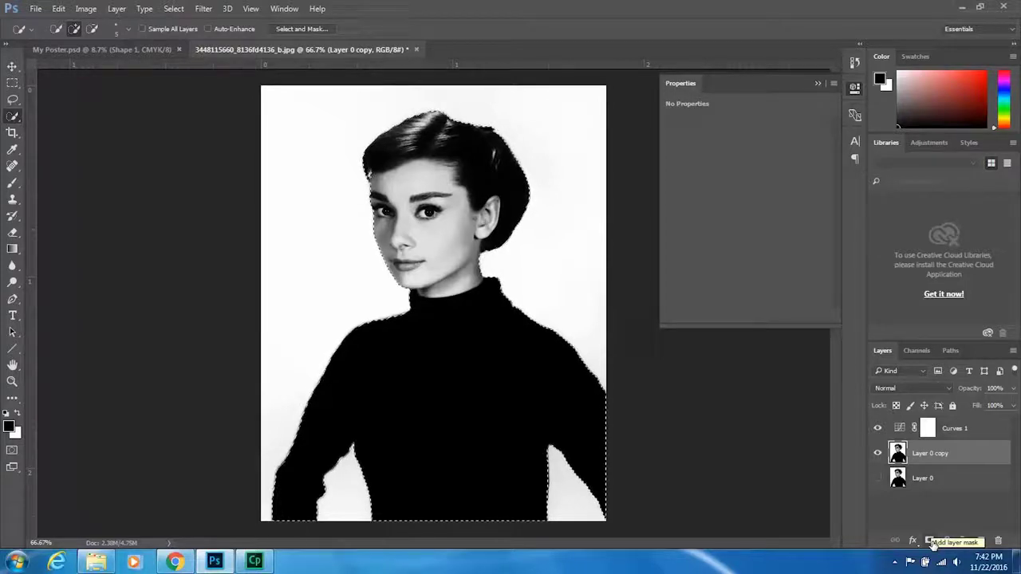
Step: Add a layer mask to Layer 0 copy from the figure selection to hide the white background
{"action": "left_click", "coordinate": [930, 541]}
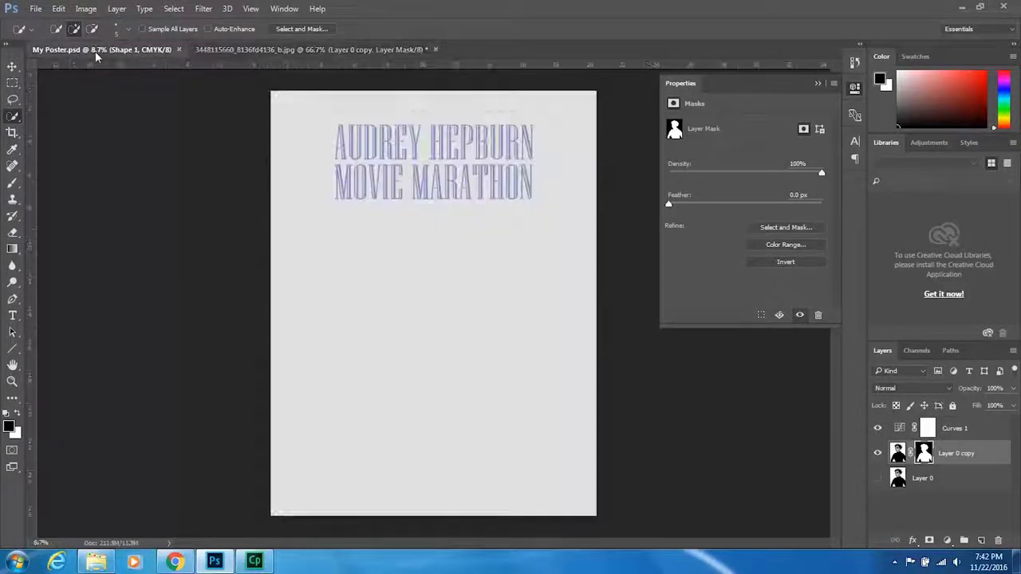
{"action": "left_click", "coordinate": [73, 50]}
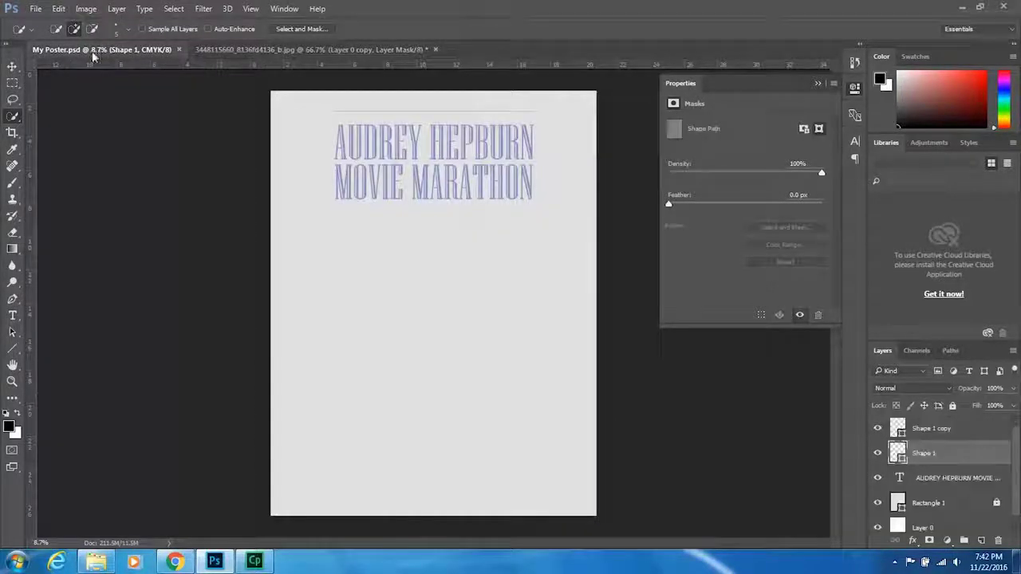
{"action": "left_click", "coordinate": [252, 50]}
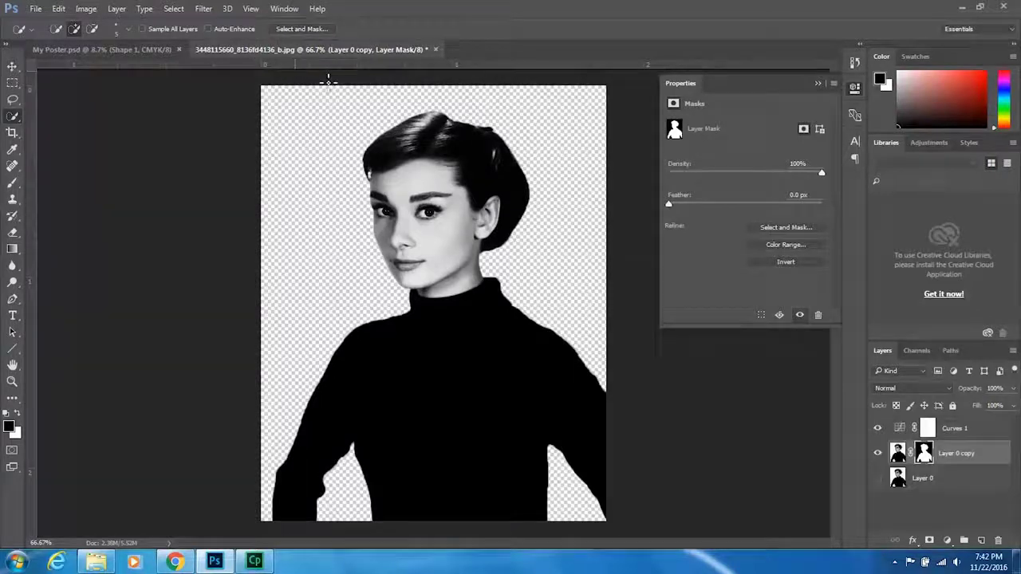
Step: Merge the Curves 1 adjustment and the masked Layer 0 copy into one layer, and check it by toggling its visibility
{"action": "left_click", "coordinate": [947, 428]}
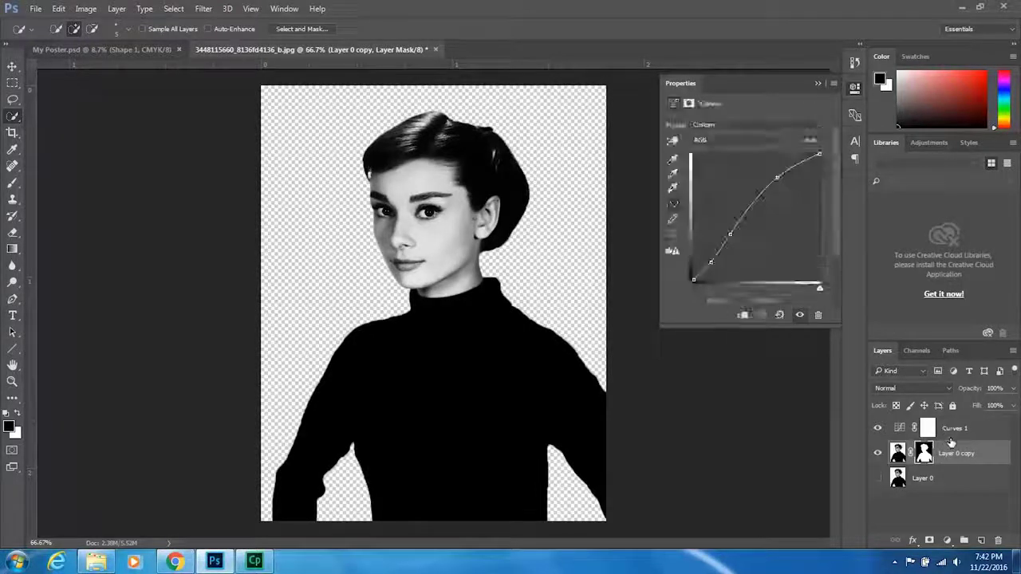
{"action": "left_click", "coordinate": [954, 454]}
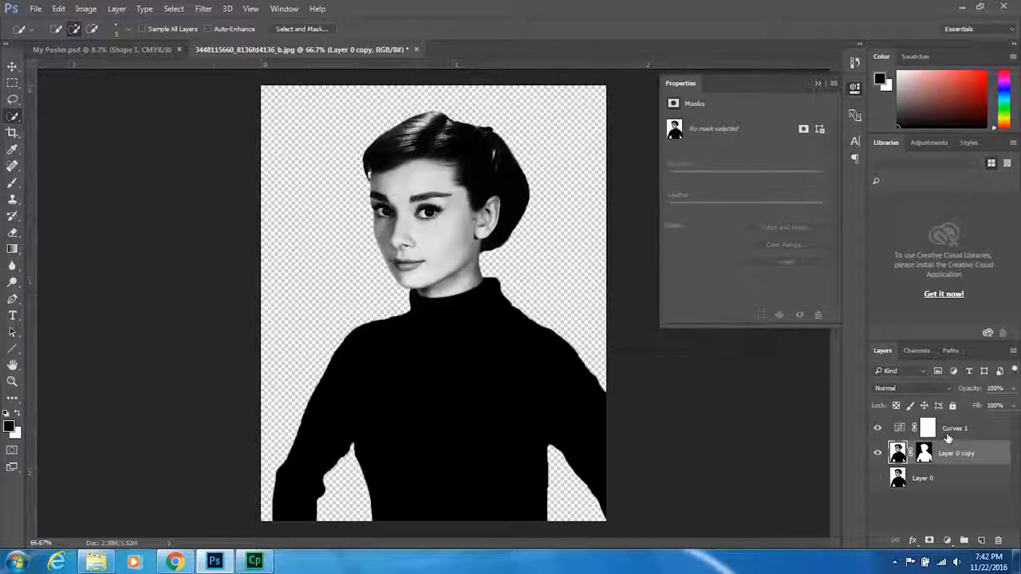
{"action": "left_click", "coordinate": [947, 436]}
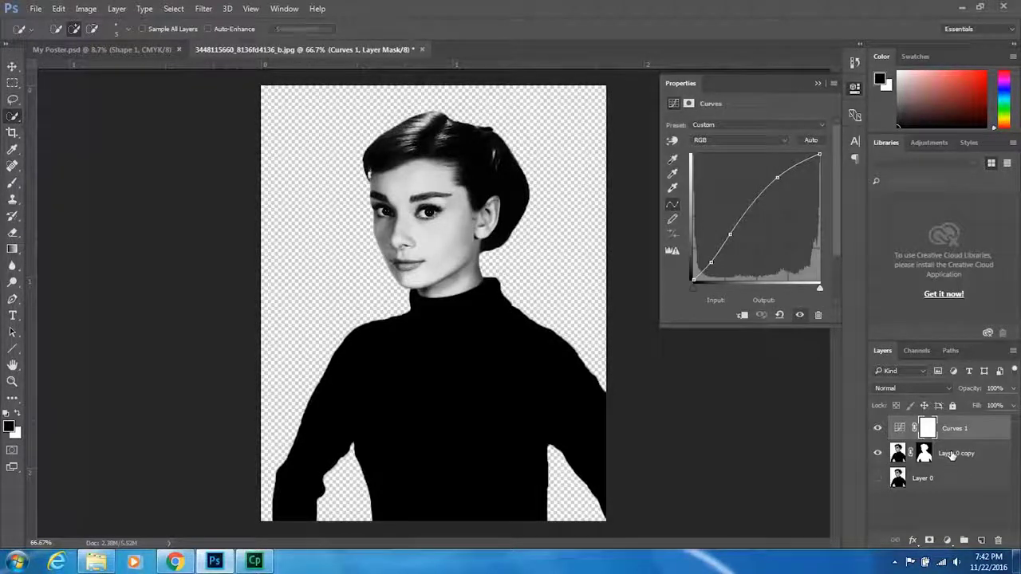
{"action": "left_click", "coordinate": [950, 454], "text": "ctrl"}
{"action": "right_click", "coordinate": [952, 454]}
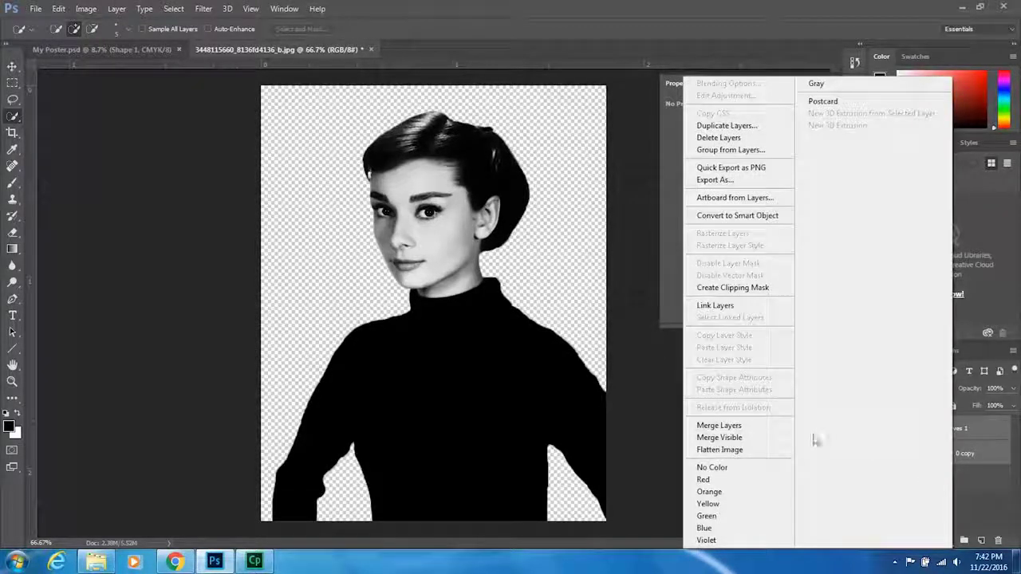
{"action": "left_click", "coordinate": [766, 428]}
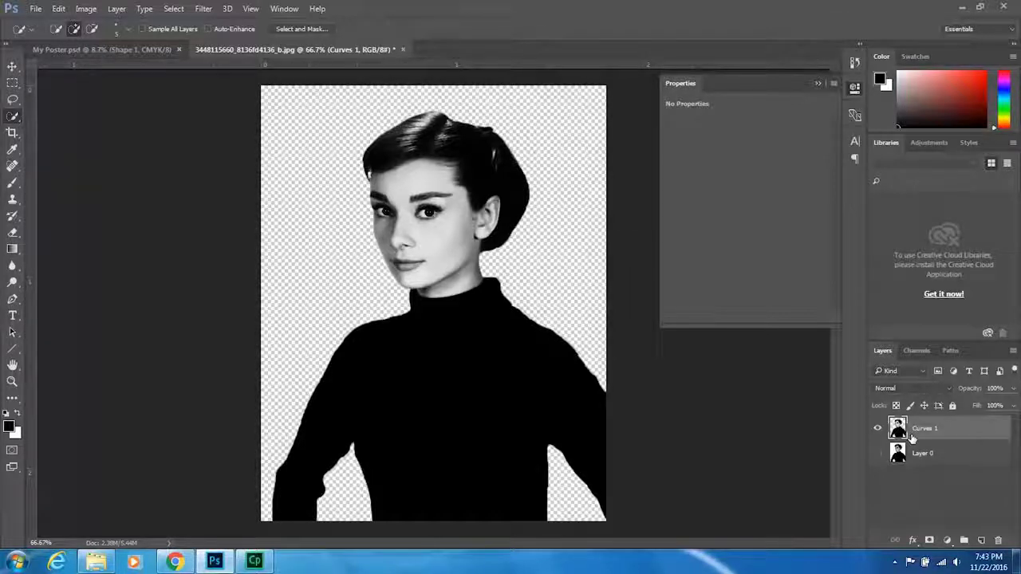
{"action": "left_click", "coordinate": [878, 429]}
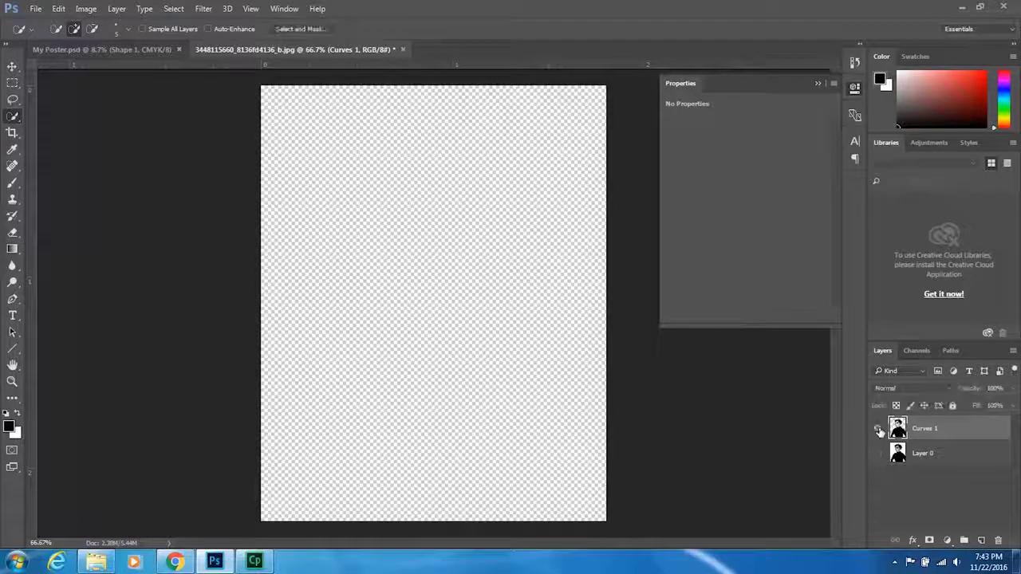
{"action": "left_click", "coordinate": [878, 430]}
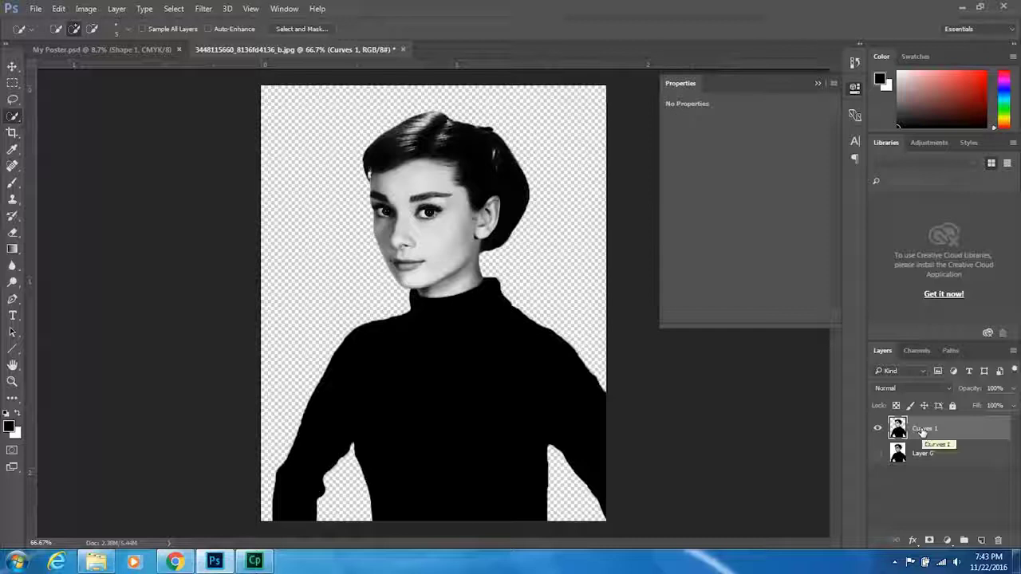
Step: Copy the merged cutout layer into My Poster.psd and enlarge it with Free Transform to about 632%, covering the poster's lower area
{"action": "left_click_drag", "start_coordinate": [925, 431], "coordinate": [433, 360]}
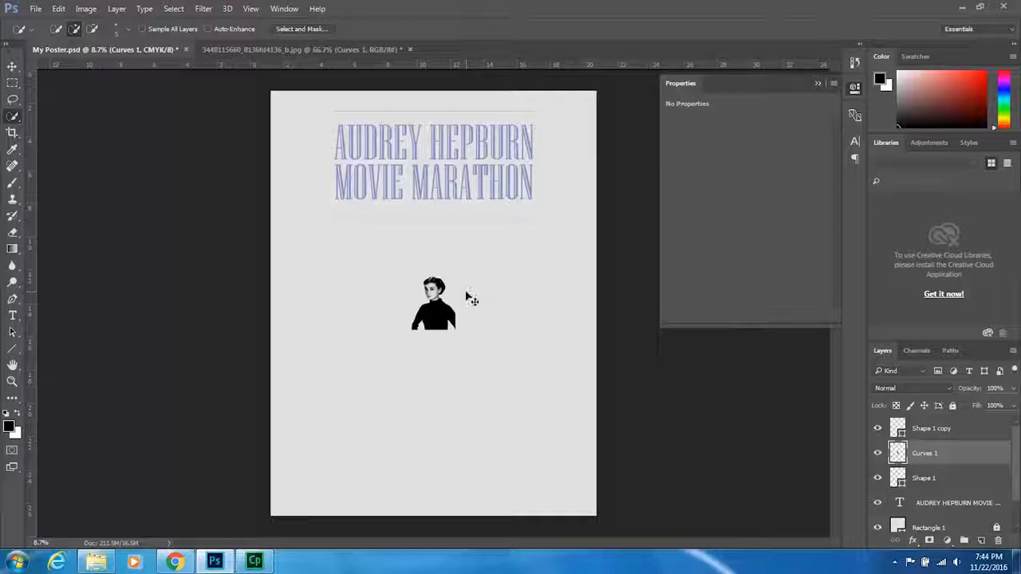
{"action": "key", "text": "ctrl+t"}
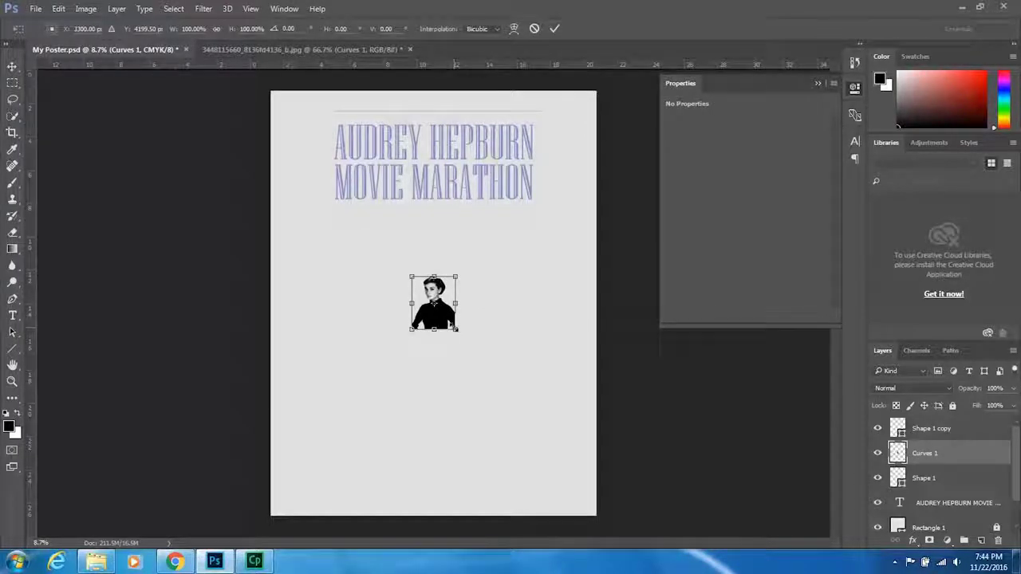
{"action": "left_click_drag", "start_coordinate": [455, 329], "coordinate": [611, 520]}
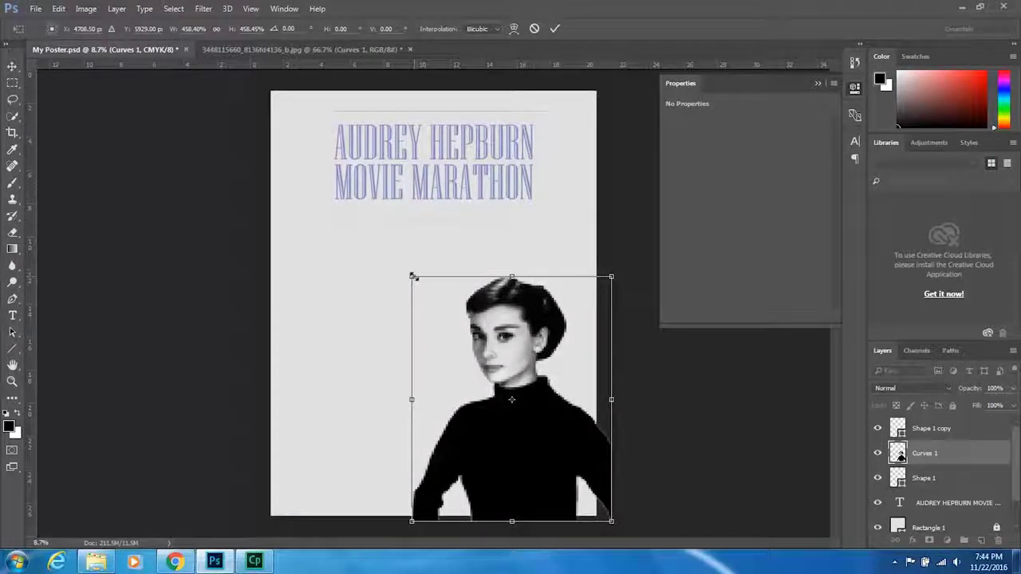
{"action": "left_click_drag", "start_coordinate": [412, 277], "coordinate": [324, 185]}
{"action": "mouse_move", "coordinate": [442, 302]}
{"action": "left_mouse_down"}
{"action": "mouse_move", "coordinate": [431, 288]}
{"action": "mouse_move", "coordinate": [420, 295]}
{"action": "mouse_move", "coordinate": [417, 243]}
{"action": "mouse_move", "coordinate": [428, 296]}
{"action": "left_mouse_up"}
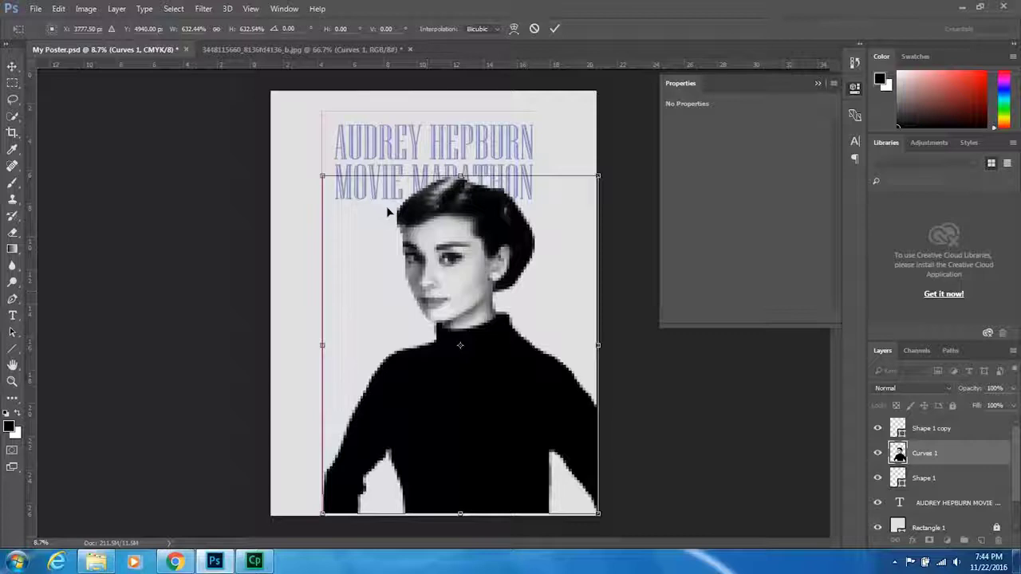
Step: Nudge the figure down to the poster's bottom edge and rescale it to about 597% by 590%, below the title and past the lower-right corner
{"action": "key", "text": "Down"}
{"action": "key", "text": "Down"}
{"action": "key", "text": "Down"}
{"action": "key", "text": "Down"}
{"action": "key", "text": "Down"}
{"action": "key", "text": "Down"}
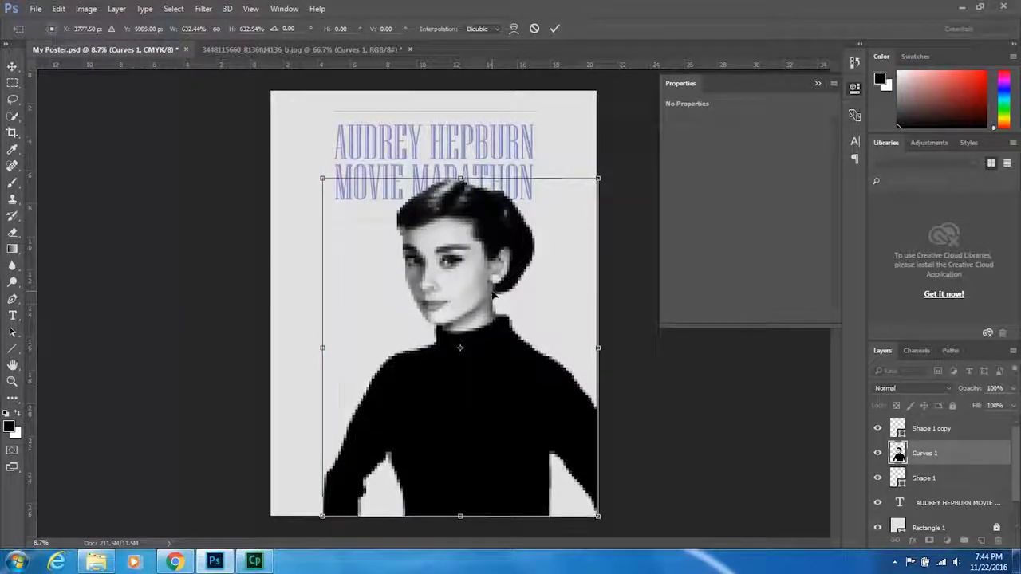
{"action": "left_click_drag", "start_coordinate": [317, 176], "coordinate": [349, 220]}
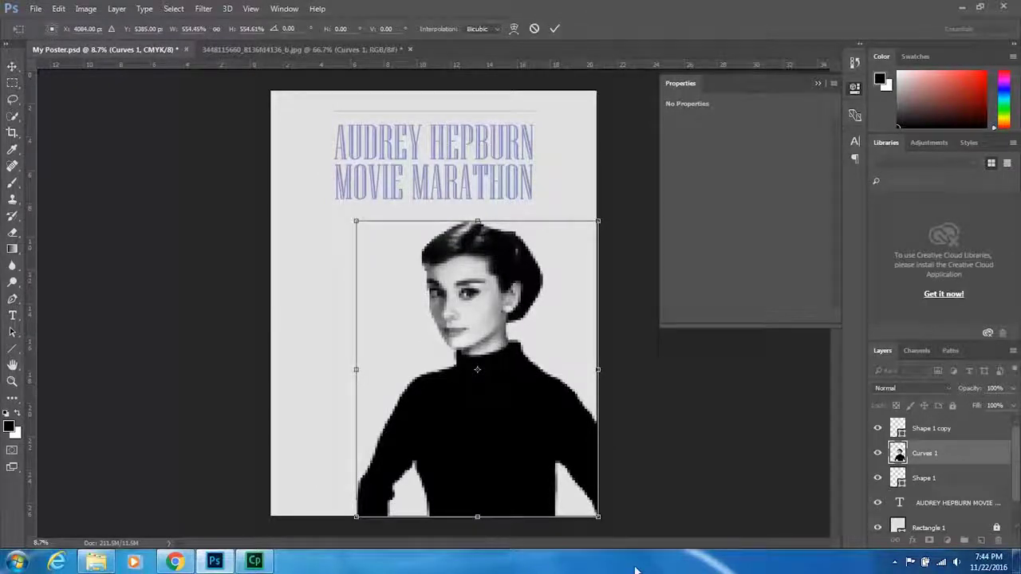
{"action": "left_click_drag", "start_coordinate": [602, 519], "coordinate": [618, 536]}
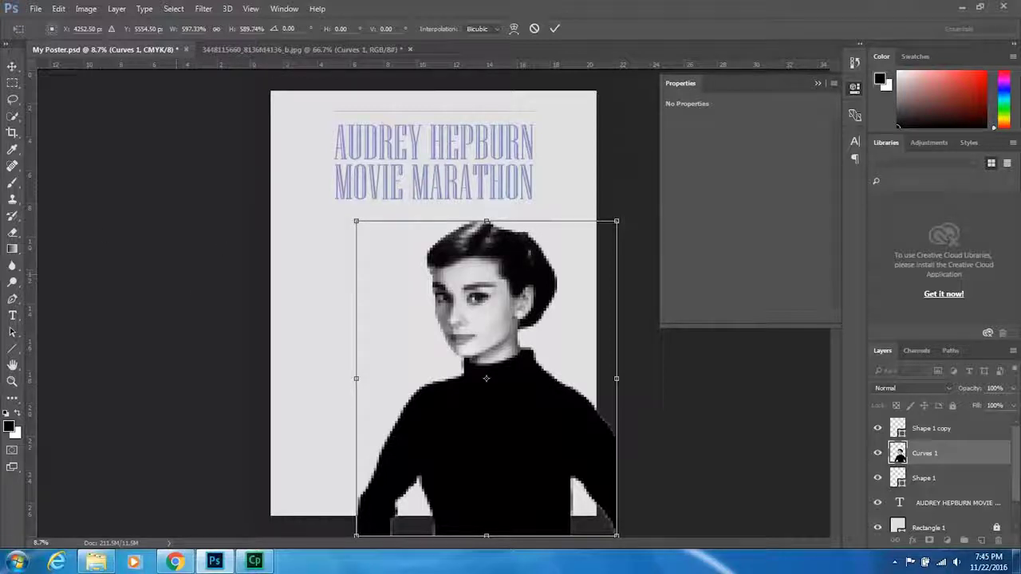
Step: Choose the Eraser tool for the portrait on the Curves 1 layer and set its brush size to 100 px
{"action": "key", "text": "w"}
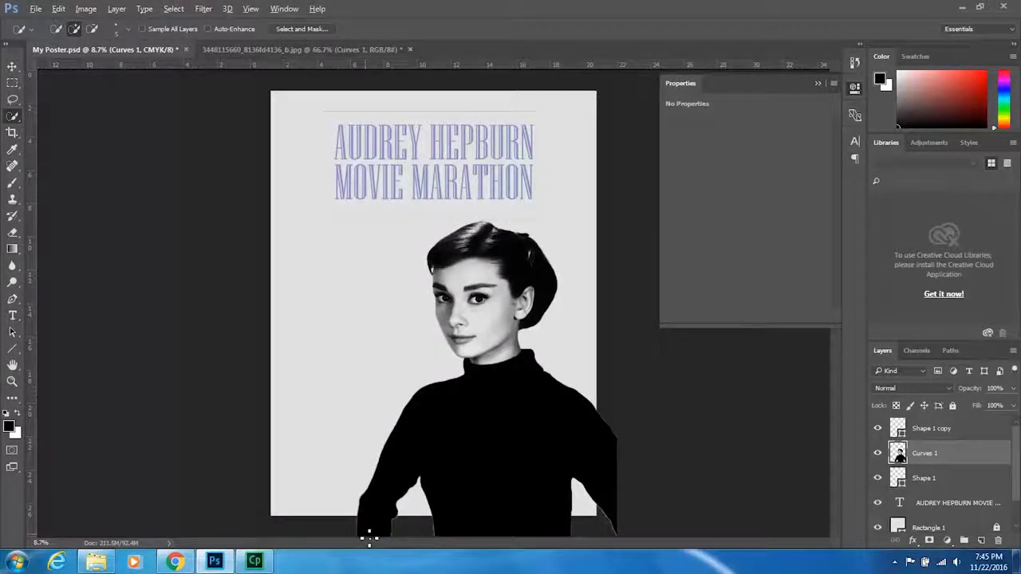
{"action": "scroll", "coordinate": [365, 536], "scroll_direction": "up", "scroll_amount": 2}
{"action": "scroll", "coordinate": [422, 531], "scroll_direction": "up", "scroll_amount": 4}
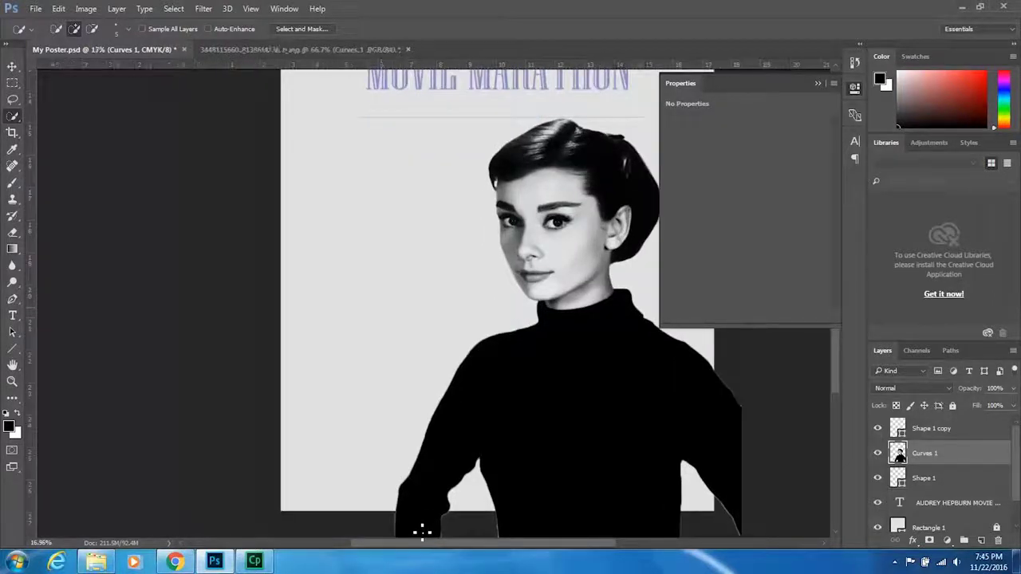
{"action": "scroll", "coordinate": [455, 346], "scroll_direction": "down", "scroll_amount": 3}
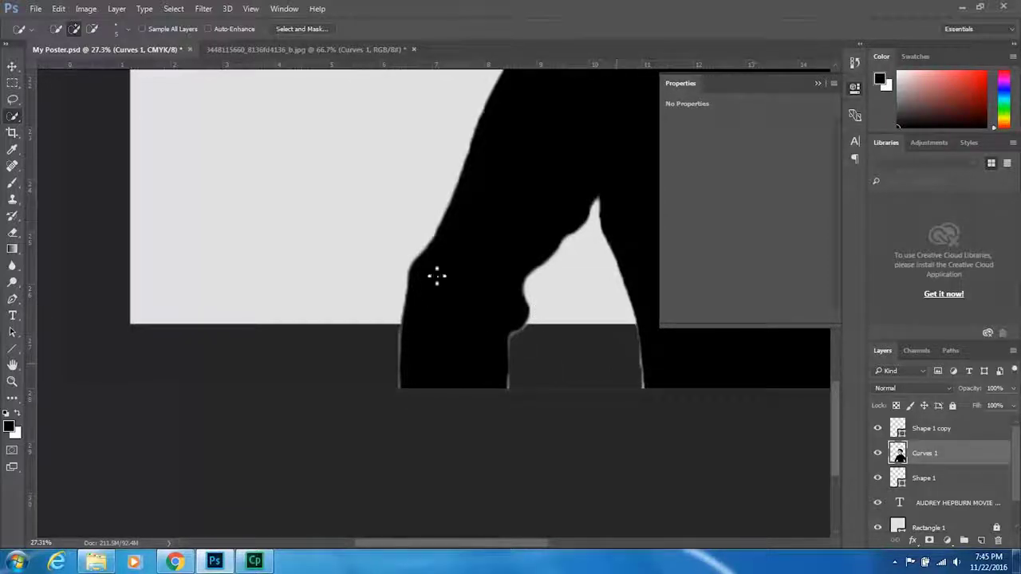
{"action": "right_click", "coordinate": [12, 234]}
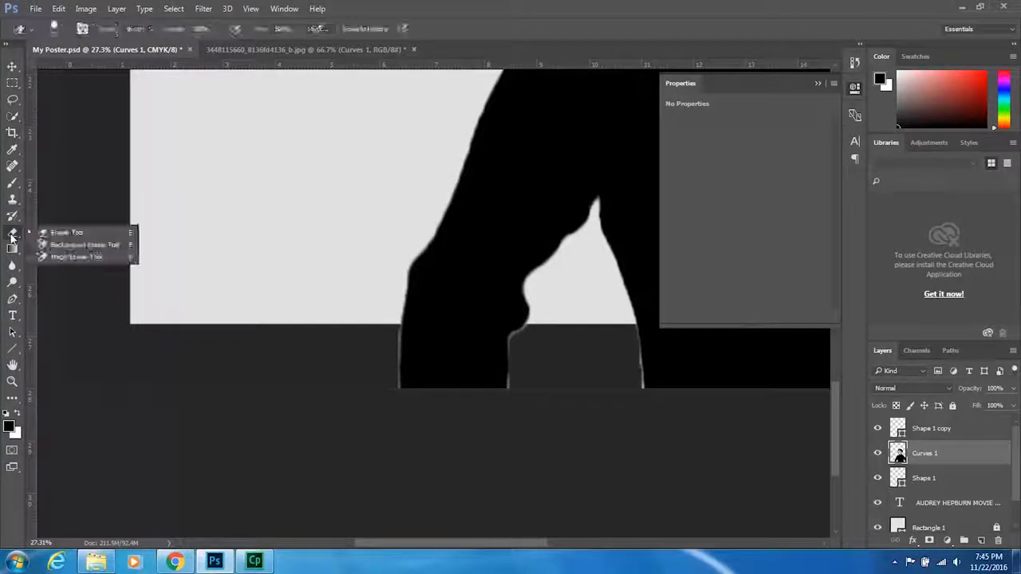
{"action": "left_click", "coordinate": [63, 230]}
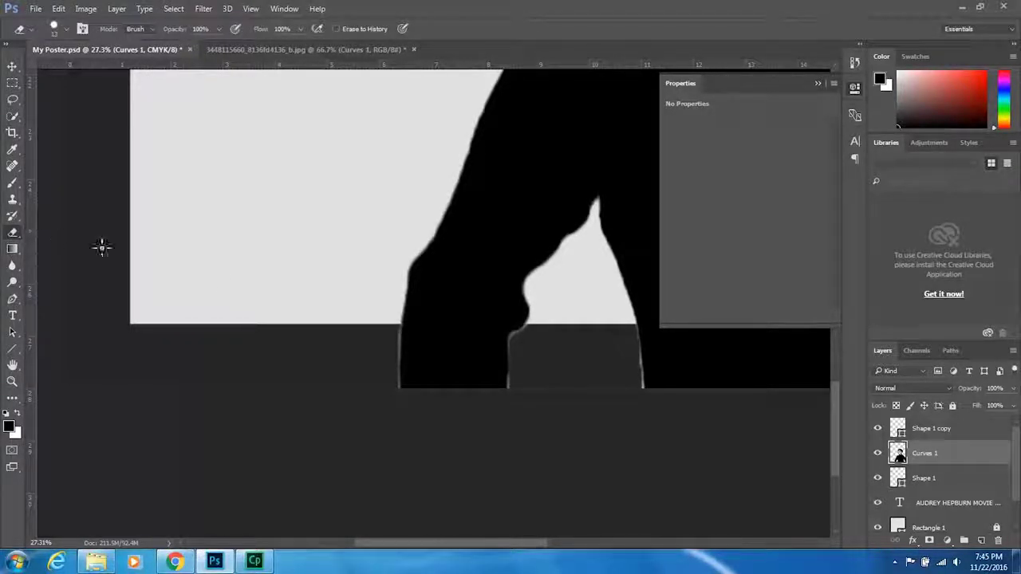
{"action": "right_click", "coordinate": [382, 370], "text": "alt"}
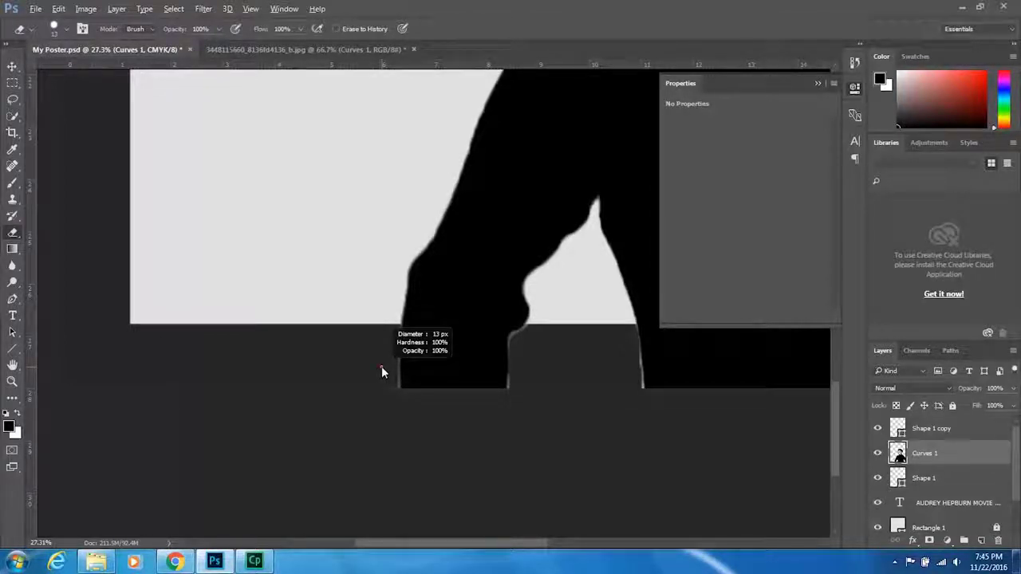
{"action": "left_click_drag", "start_coordinate": [382, 371], "coordinate": [398, 371]}
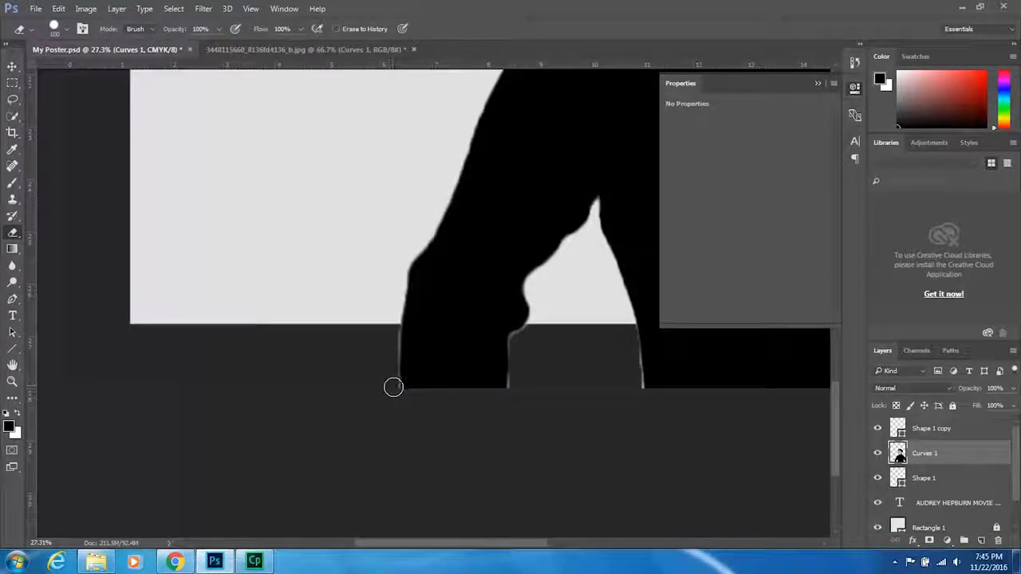
Step: Erase the light fringe along both edges of the portrait's lower-left sleeve, softening the eraser brush's hardness partway
{"action": "mouse_move", "coordinate": [391, 371]}
{"action": "left_mouse_down"}
{"action": "mouse_move", "coordinate": [391, 327]}
{"action": "mouse_move", "coordinate": [394, 385]}
{"action": "left_mouse_up"}
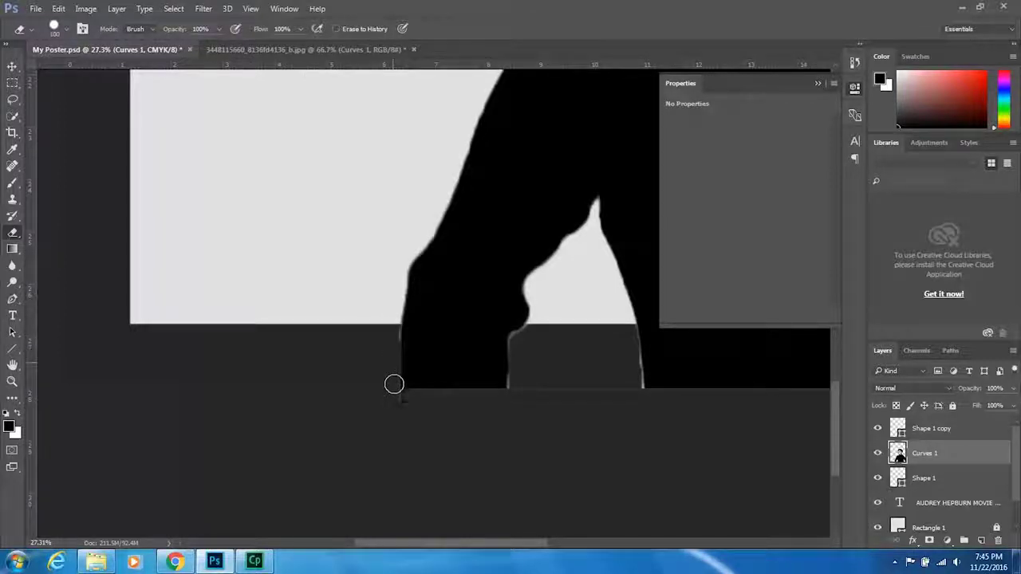
{"action": "left_click", "coordinate": [66, 31]}
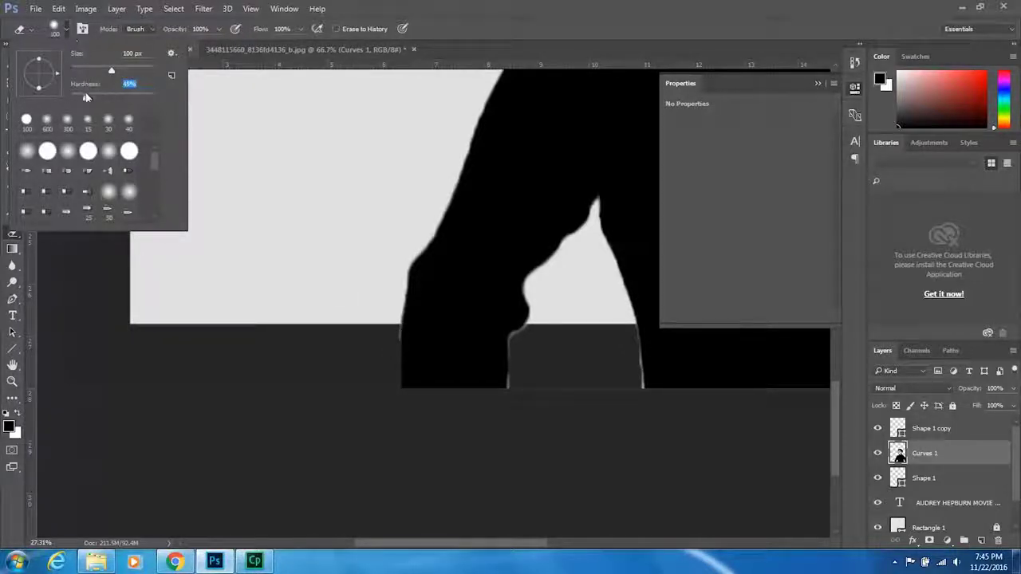
{"action": "mouse_move", "coordinate": [385, 335]}
{"action": "left_mouse_down"}
{"action": "mouse_move", "coordinate": [396, 341]}
{"action": "mouse_move", "coordinate": [394, 326]}
{"action": "mouse_move", "coordinate": [392, 390]}
{"action": "mouse_move", "coordinate": [387, 308]}
{"action": "mouse_move", "coordinate": [398, 295]}
{"action": "mouse_move", "coordinate": [396, 319]}
{"action": "left_mouse_up"}
{"action": "mouse_move", "coordinate": [535, 293]}
{"action": "left_mouse_down"}
{"action": "mouse_move", "coordinate": [535, 324]}
{"action": "mouse_move", "coordinate": [508, 351]}
{"action": "mouse_move", "coordinate": [505, 387]}
{"action": "left_mouse_up"}
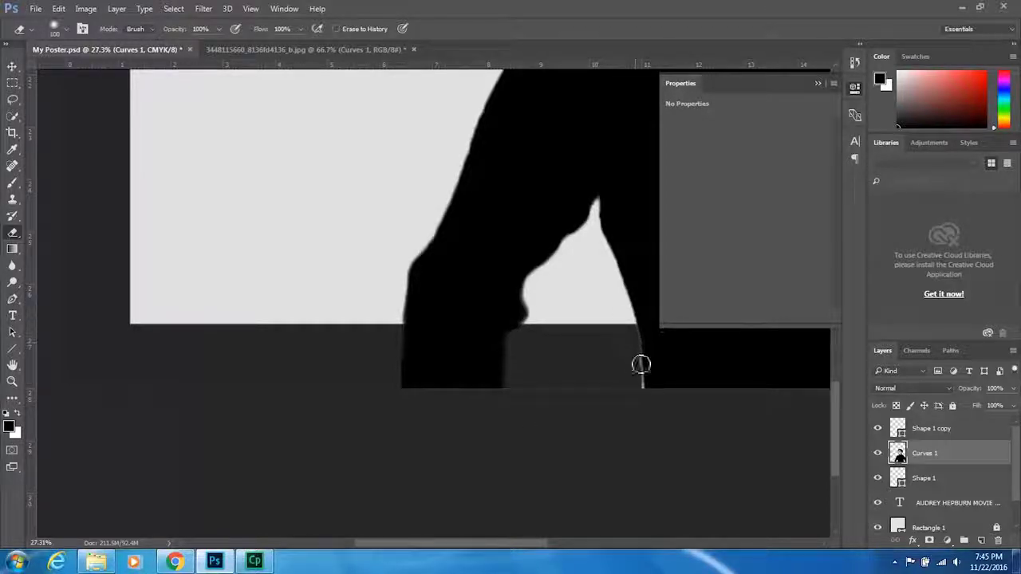
Step: Erase the remaining light fringe along the lower torso edges and the inner edge of the portrait's right sleeve
{"action": "mouse_move", "coordinate": [588, 244]}
{"action": "left_mouse_down"}
{"action": "mouse_move", "coordinate": [290, 259]}
{"action": "mouse_move", "coordinate": [170, 185]}
{"action": "left_mouse_up"}
{"action": "mouse_move", "coordinate": [559, 319]}
{"action": "left_mouse_down"}
{"action": "mouse_move", "coordinate": [454, 262]}
{"action": "mouse_move", "coordinate": [288, 335]}
{"action": "left_mouse_up"}
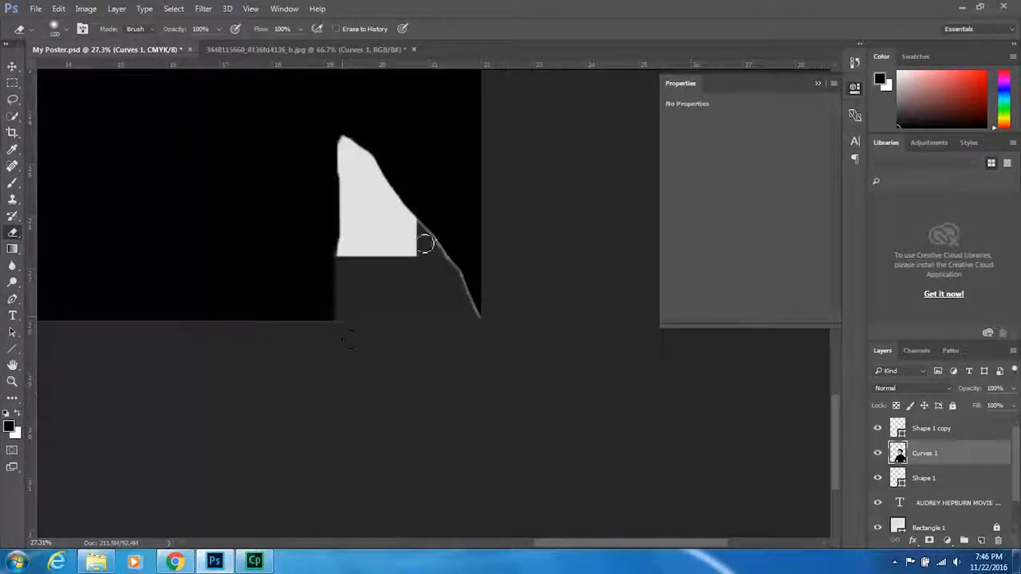
{"action": "mouse_move", "coordinate": [425, 243]}
{"action": "left_mouse_down"}
{"action": "mouse_move", "coordinate": [421, 229]}
{"action": "mouse_move", "coordinate": [483, 328]}
{"action": "mouse_move", "coordinate": [454, 273]}
{"action": "left_mouse_up"}
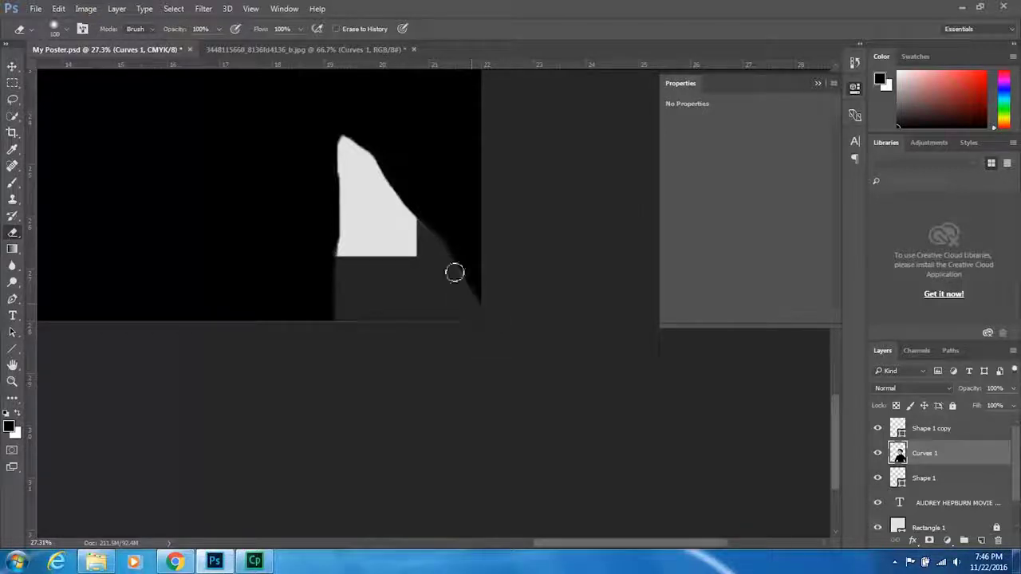
{"action": "left_click_drag", "start_coordinate": [447, 326], "coordinate": [551, 436]}
{"action": "left_click_drag", "start_coordinate": [326, 296], "coordinate": [310, 306]}
{"action": "mouse_move", "coordinate": [409, 255]}
{"action": "left_mouse_down"}
{"action": "mouse_move", "coordinate": [429, 234]}
{"action": "mouse_move", "coordinate": [418, 245]}
{"action": "mouse_move", "coordinate": [503, 359]}
{"action": "left_mouse_up"}
{"action": "scroll", "coordinate": [353, 125], "scroll_direction": "up", "scroll_amount": 5}
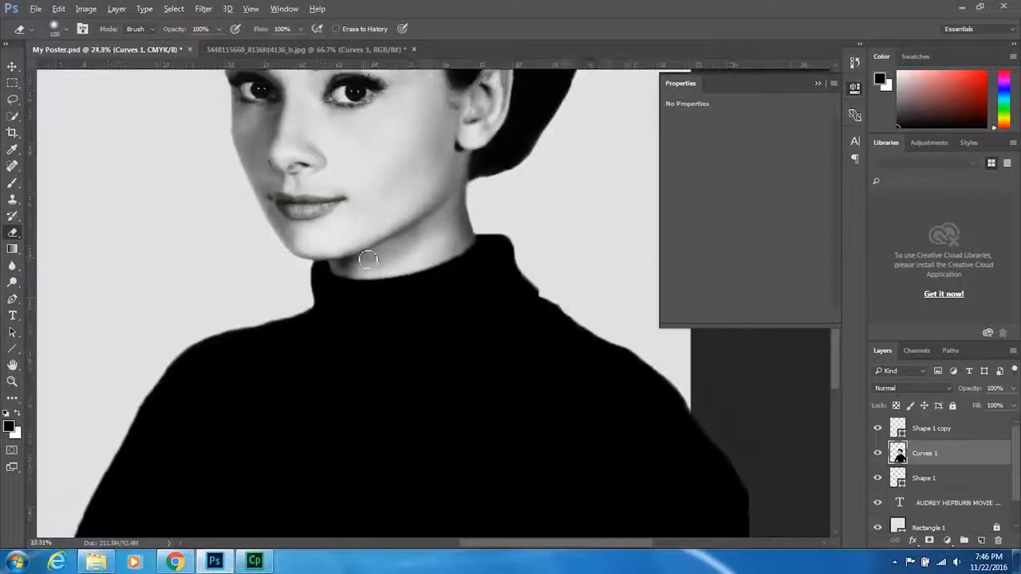
{"action": "scroll", "coordinate": [367, 259], "scroll_direction": "down", "scroll_amount": 5}
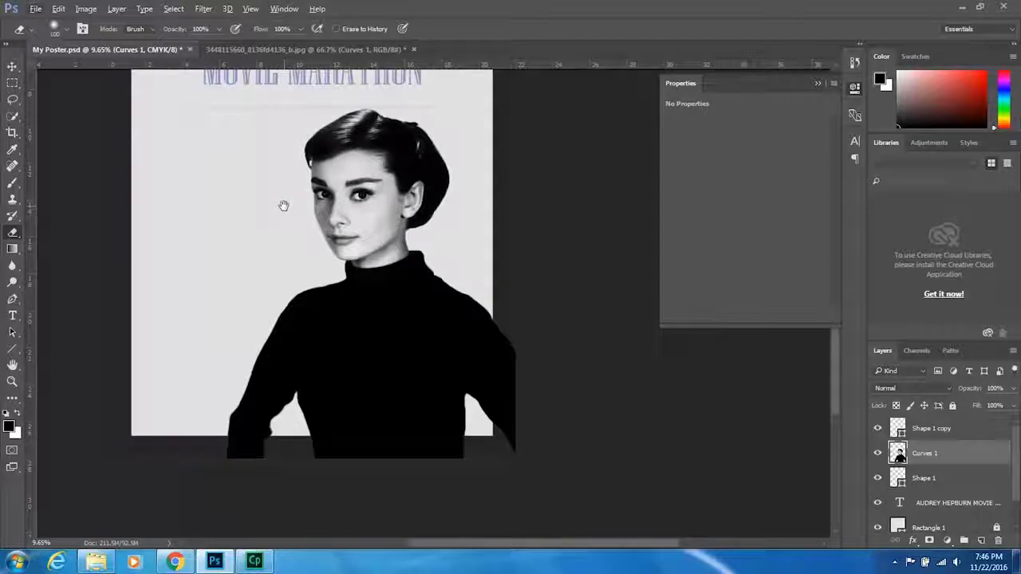
{"action": "left_click_drag", "start_coordinate": [283, 206], "coordinate": [381, 305]}
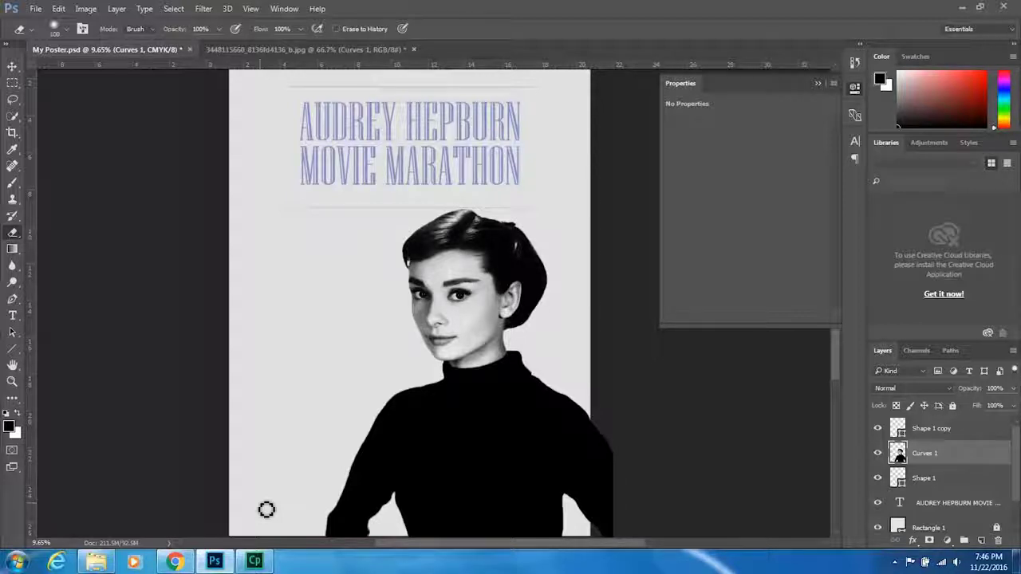
Step: Switch to Chrome and review the size, type and usage-rights filters on the audrey hepburn image search
{"action": "left_click", "coordinate": [175, 561]}
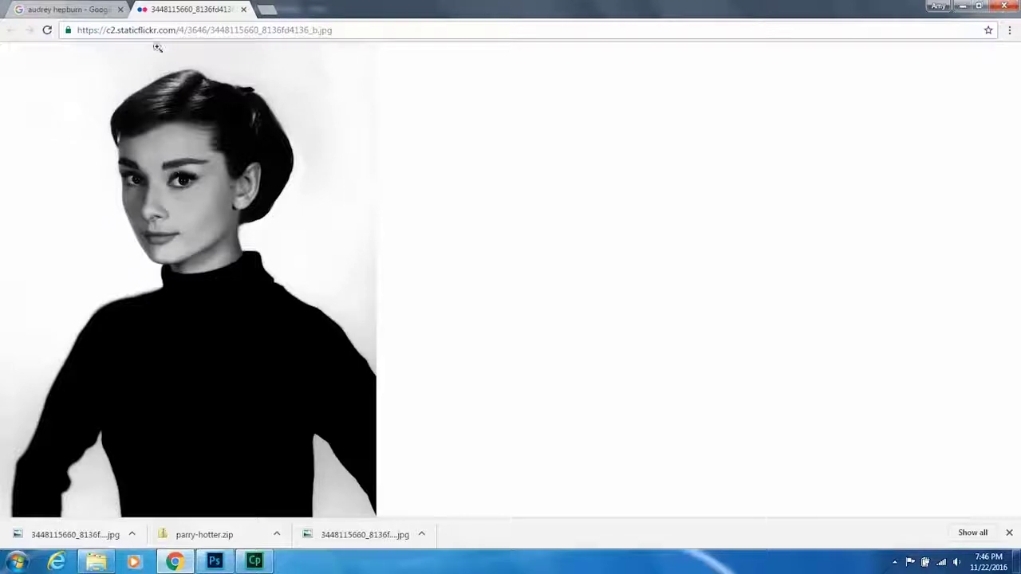
{"action": "left_click", "coordinate": [91, 10]}
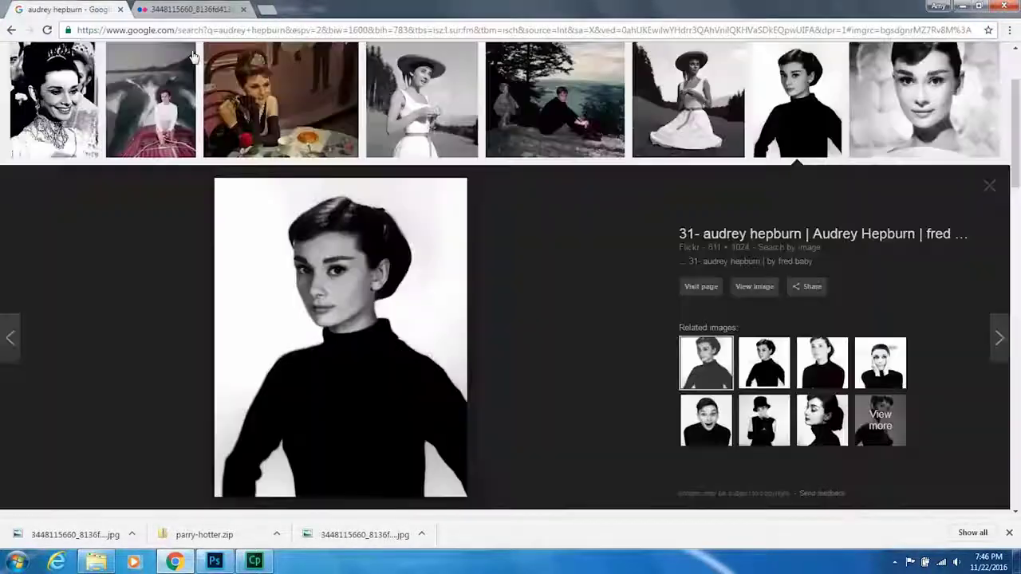
{"action": "scroll", "coordinate": [175, 95], "scroll_direction": "up", "scroll_amount": 2}
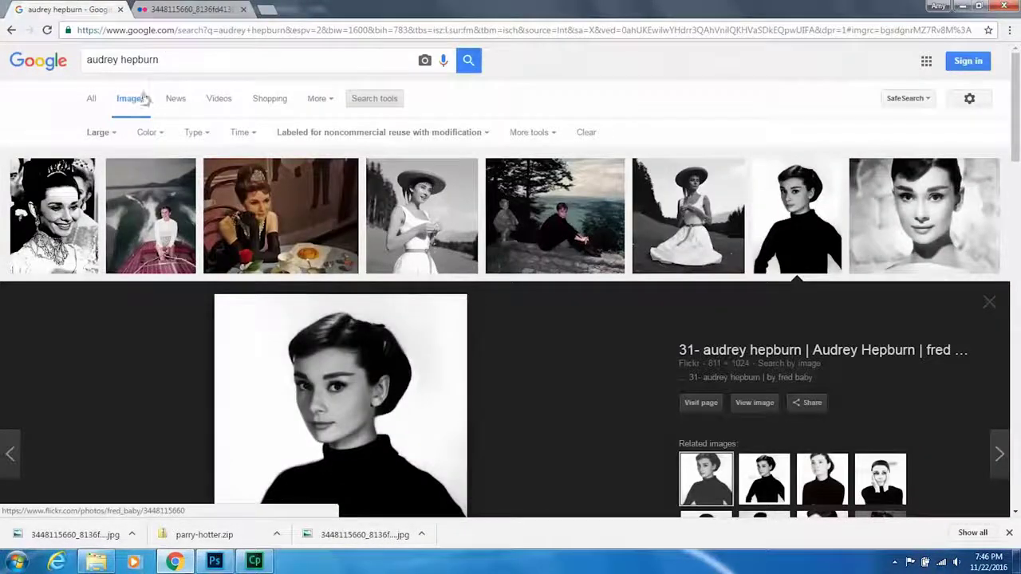
{"action": "left_click", "coordinate": [102, 136]}
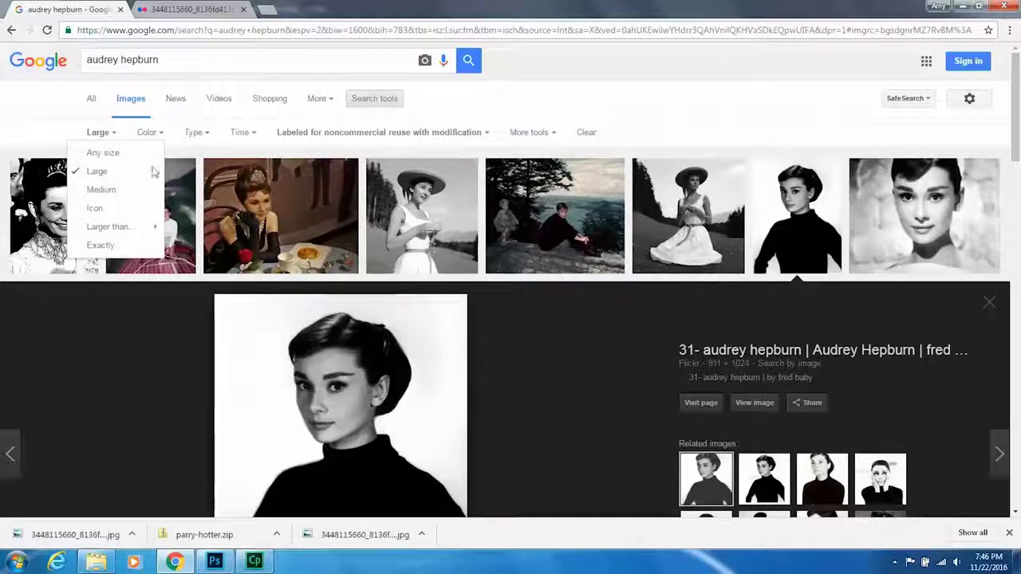
{"action": "left_click", "coordinate": [97, 172]}
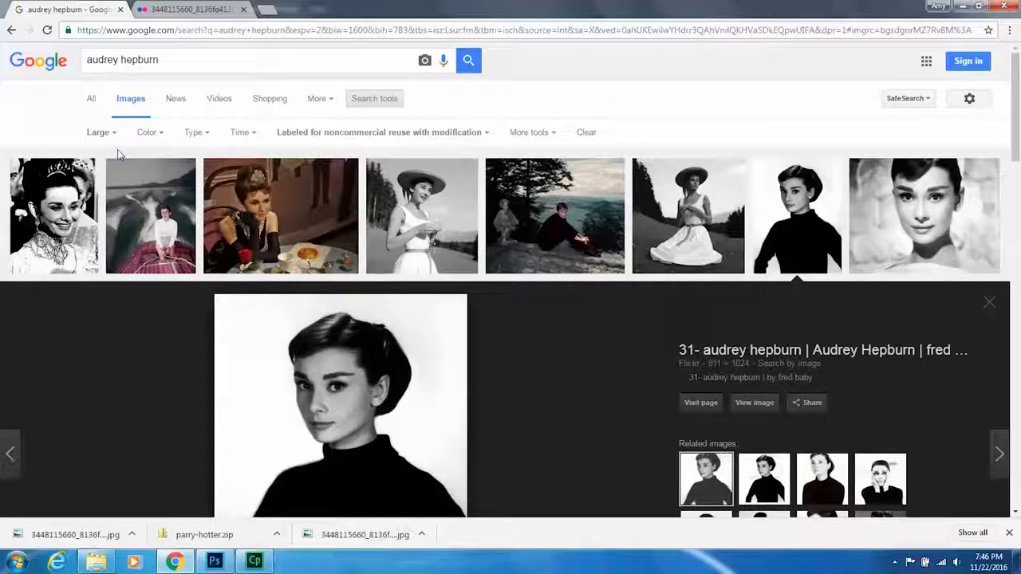
{"action": "left_click", "coordinate": [205, 135]}
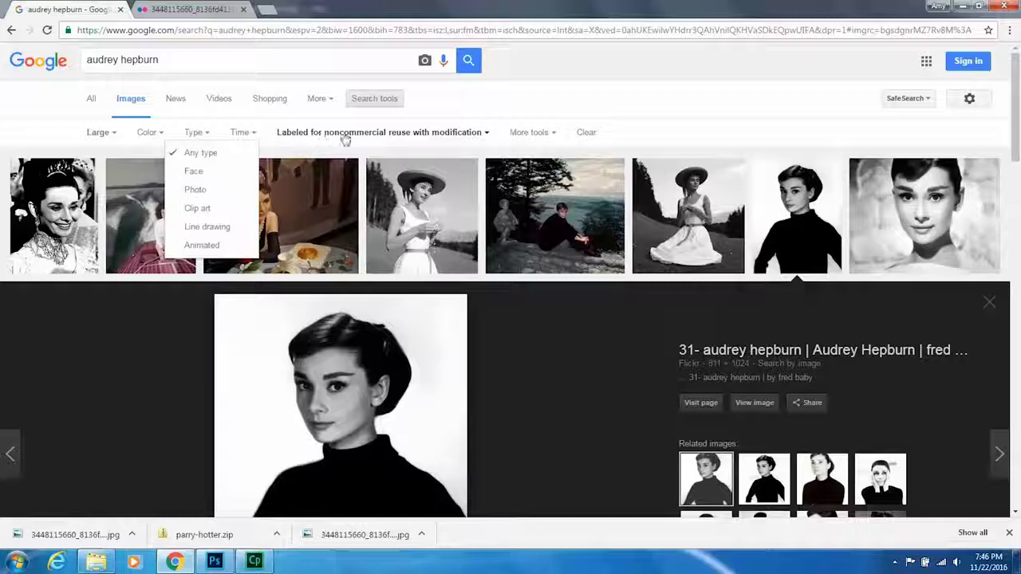
{"action": "left_click", "coordinate": [480, 137]}
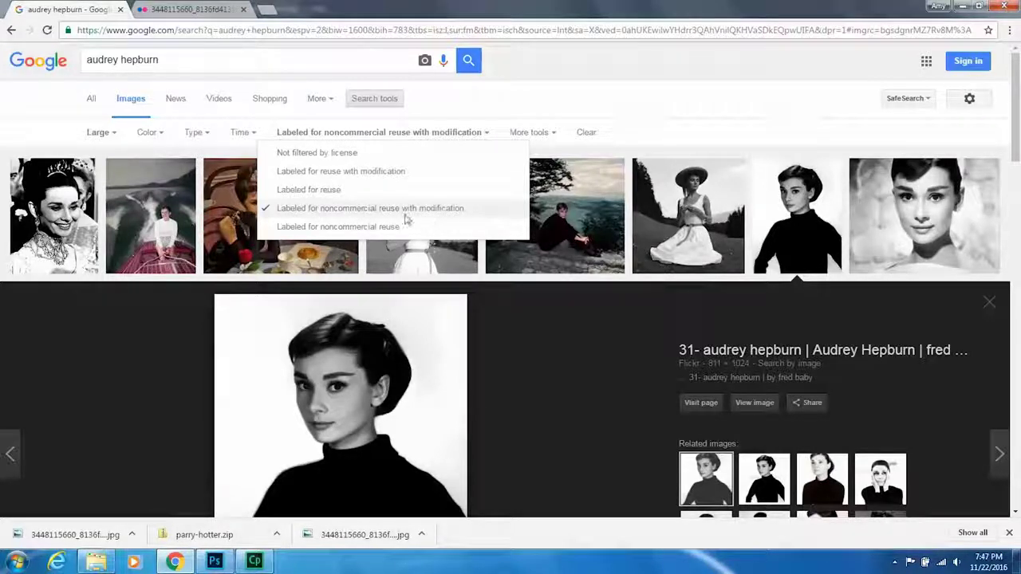
{"action": "left_click", "coordinate": [438, 134]}
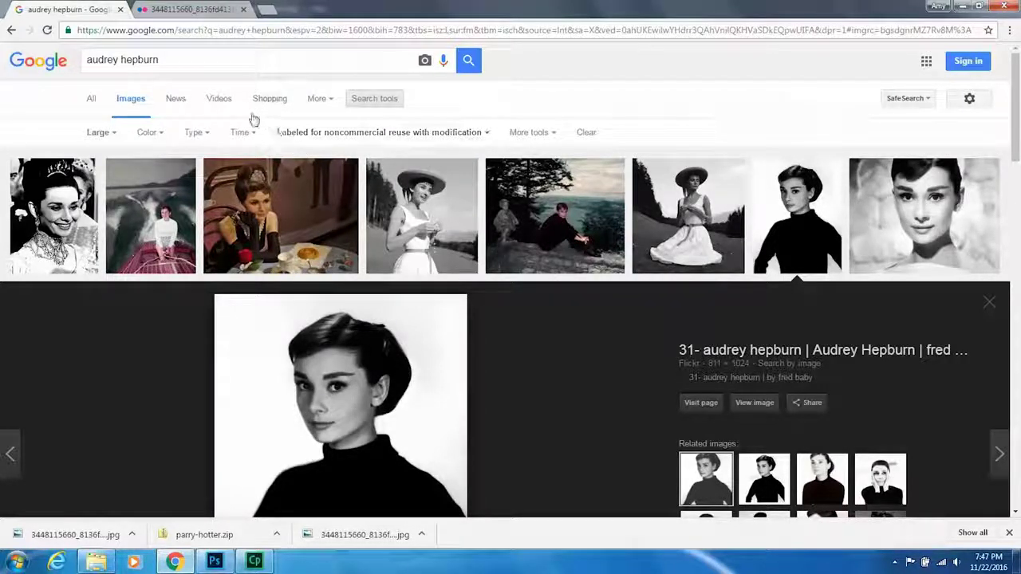
Step: Magnify the screen to 200% and search images for "audrey hepburn filetype:png"
{"action": "left_click", "coordinate": [187, 62]}
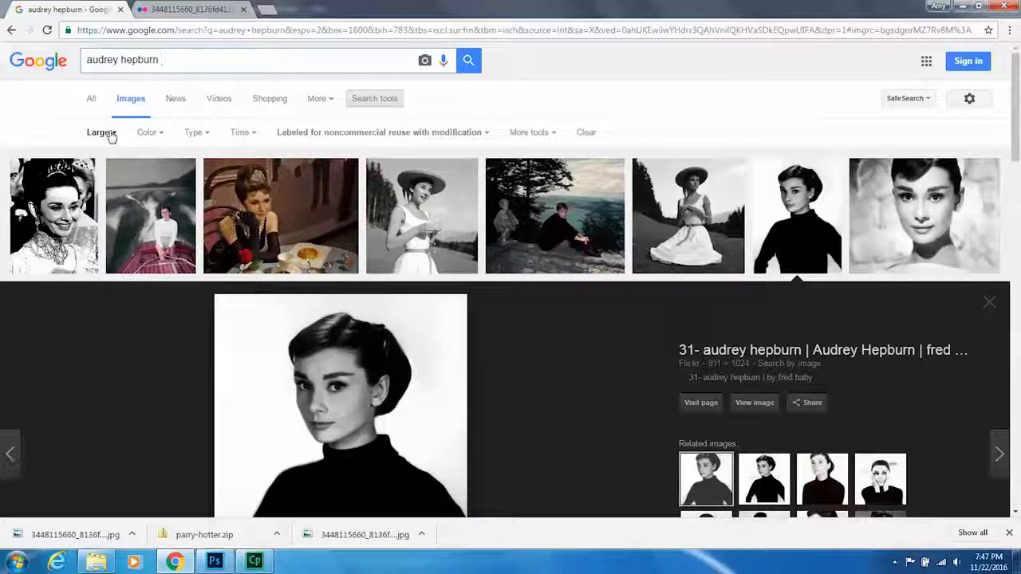
{"action": "key", "text": "super+plus"}
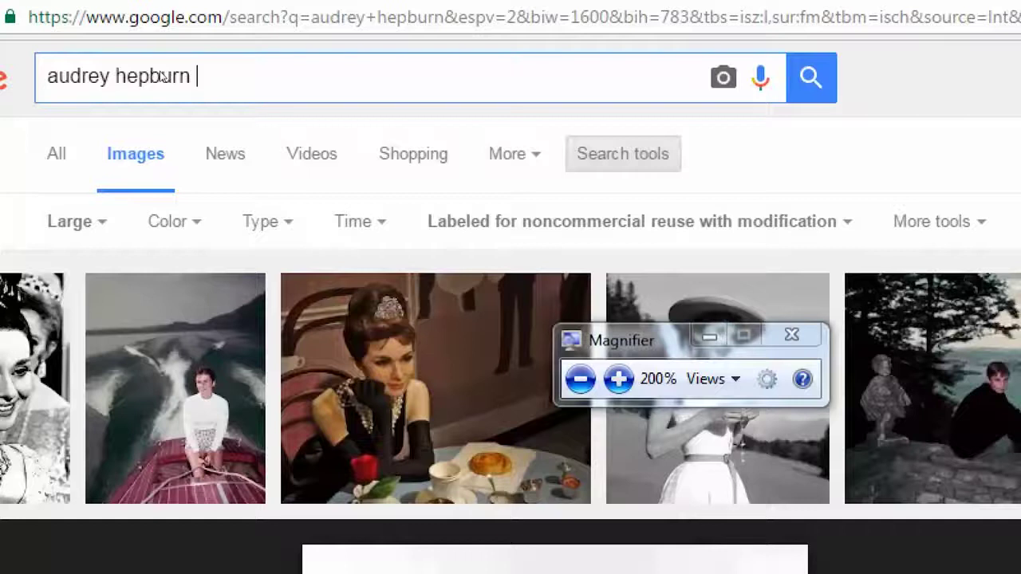
{"action": "type", "text": "letype:png"}
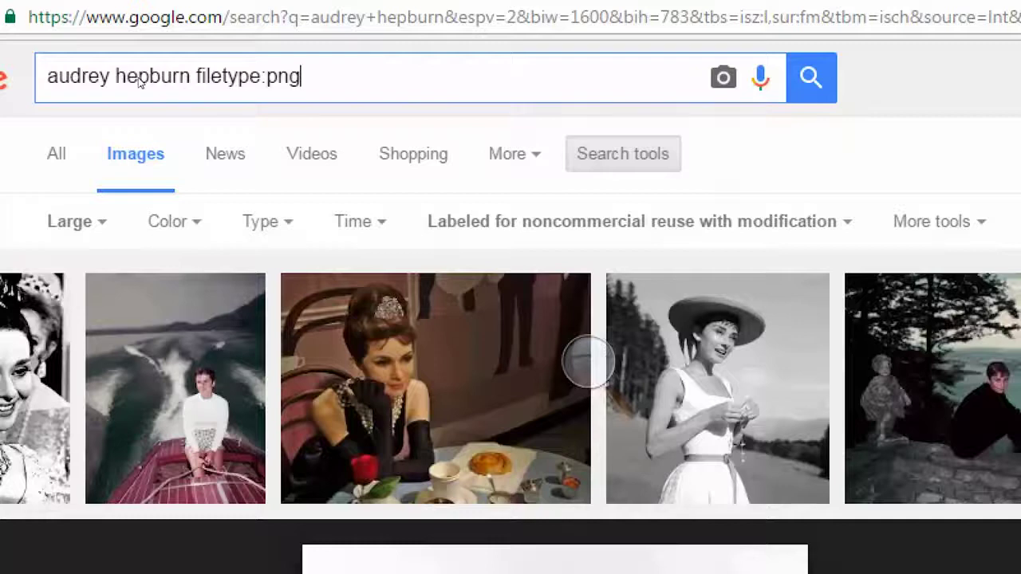
{"action": "key", "text": "Return"}
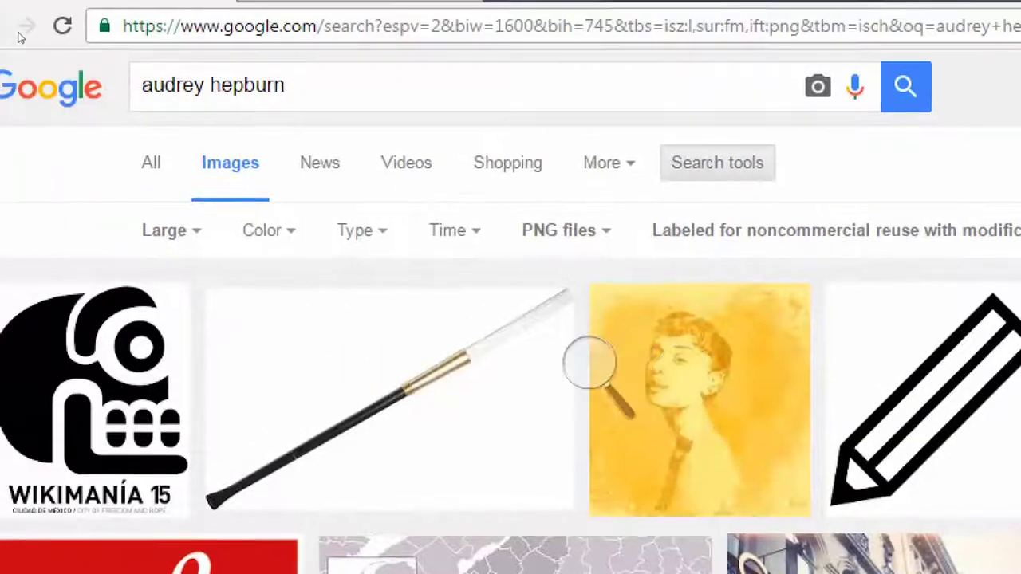
Step: Replace the image search query with "turkey filetype:png" and run the search
{"action": "left_click", "coordinate": [175, 67]}
{"action": "key", "text": "ctrl+a"}
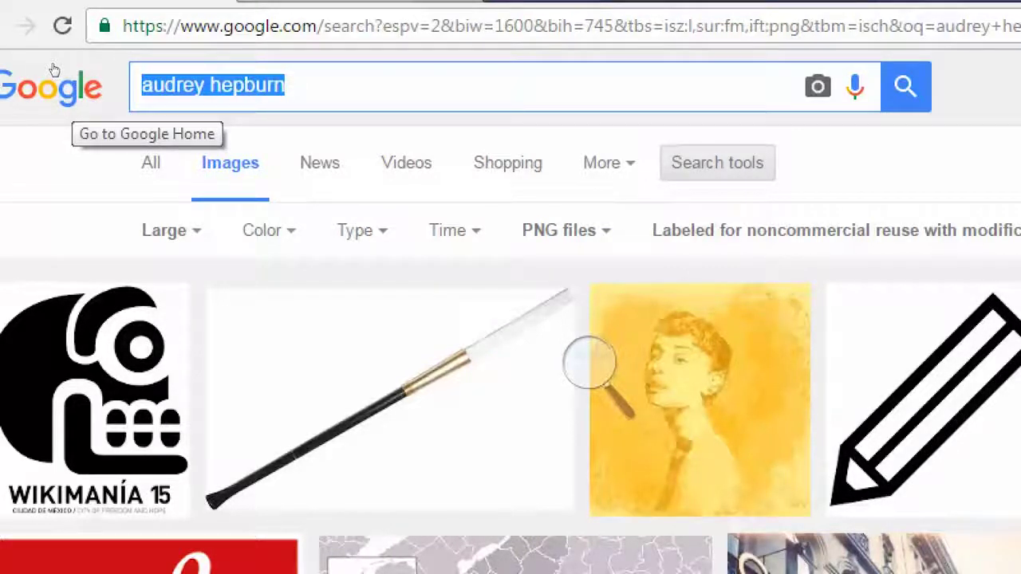
{"action": "type", "text": "tu"}
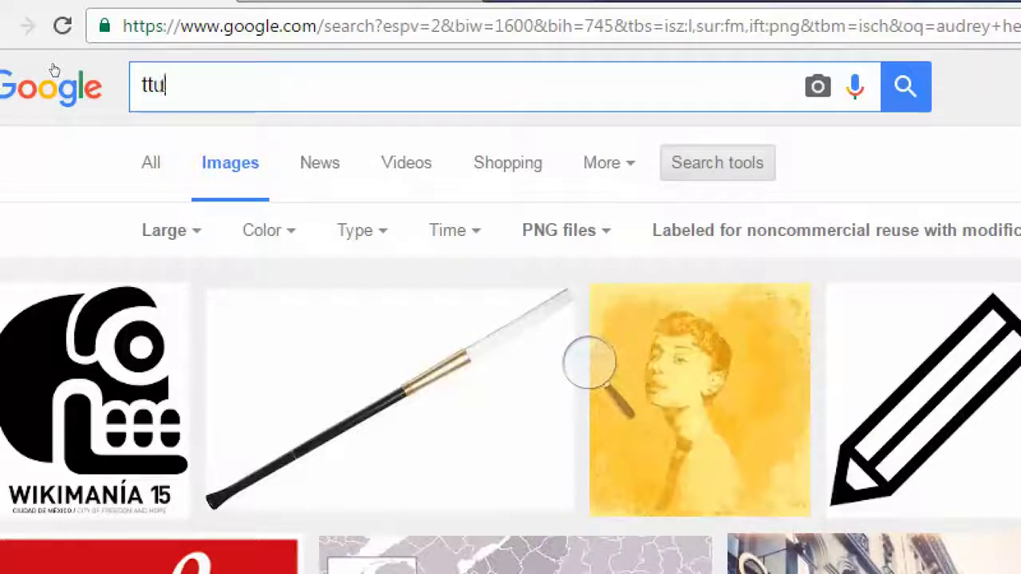
{"action": "type", "text": "rkey filetypepng"}
{"action": "key", "text": "Left"}
{"action": "key", "text": "Left"}
{"action": "key", "text": "Left"}
{"action": "type", "text": "filetype"}
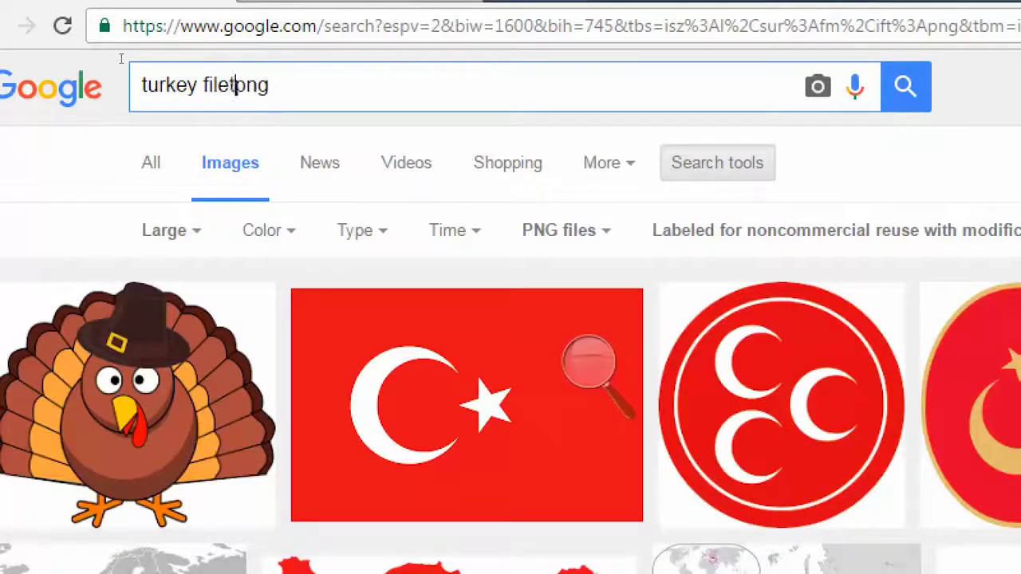
{"action": "type", "text": ":"}
{"action": "key", "text": "Return"}
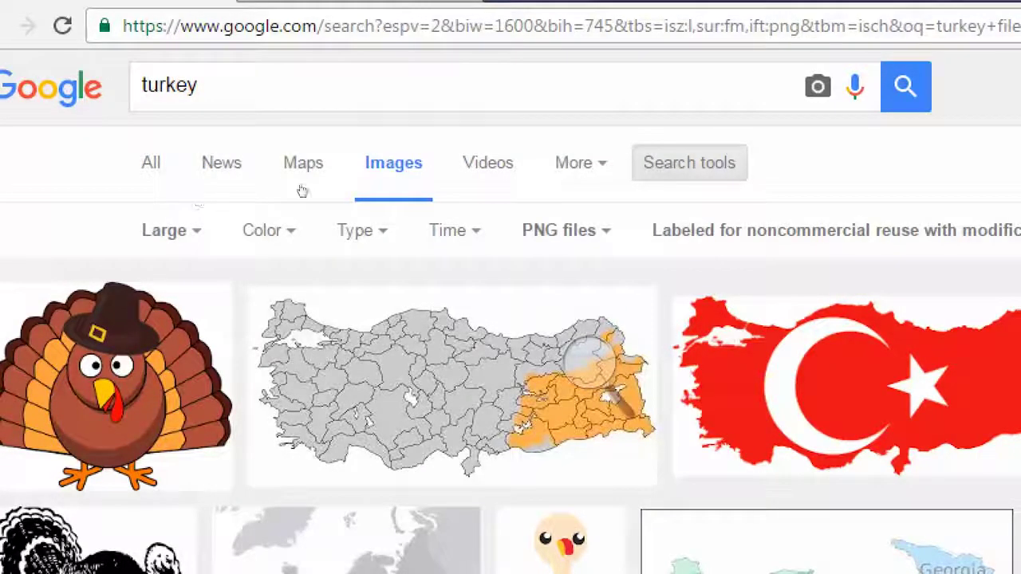
Step: Turn off the screen magnifier and open the cartoon turkey with the pilgrim hat at full size
{"action": "left_click", "coordinate": [587, 362]}
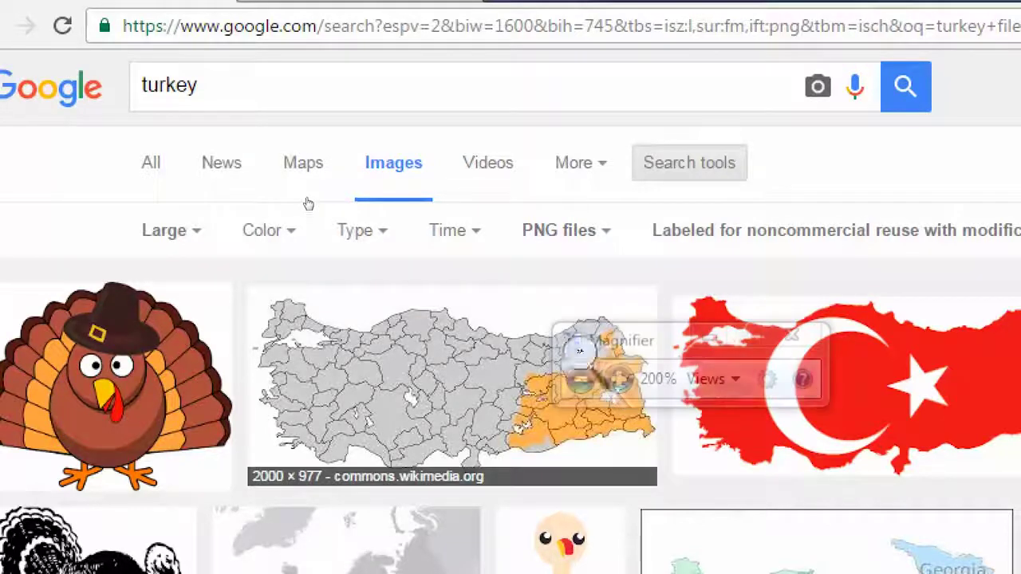
{"action": "key", "text": "super+Escape"}
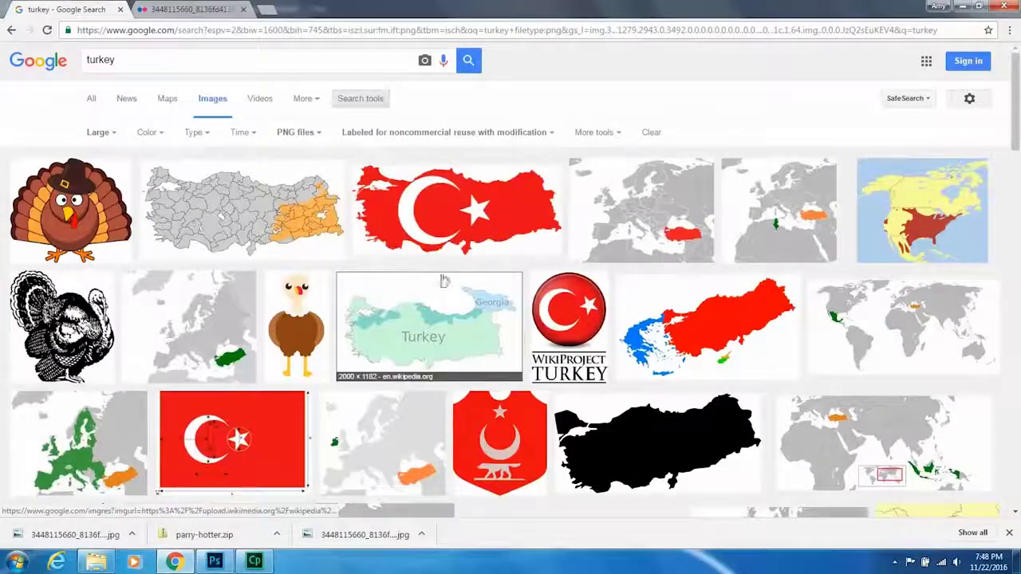
{"action": "left_click", "coordinate": [87, 206]}
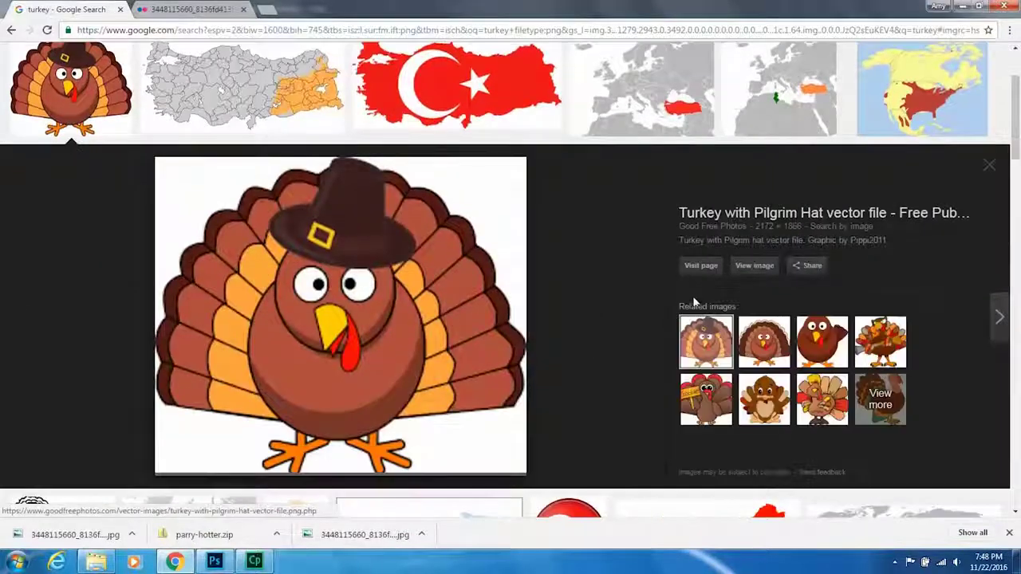
{"action": "left_click", "coordinate": [753, 269]}
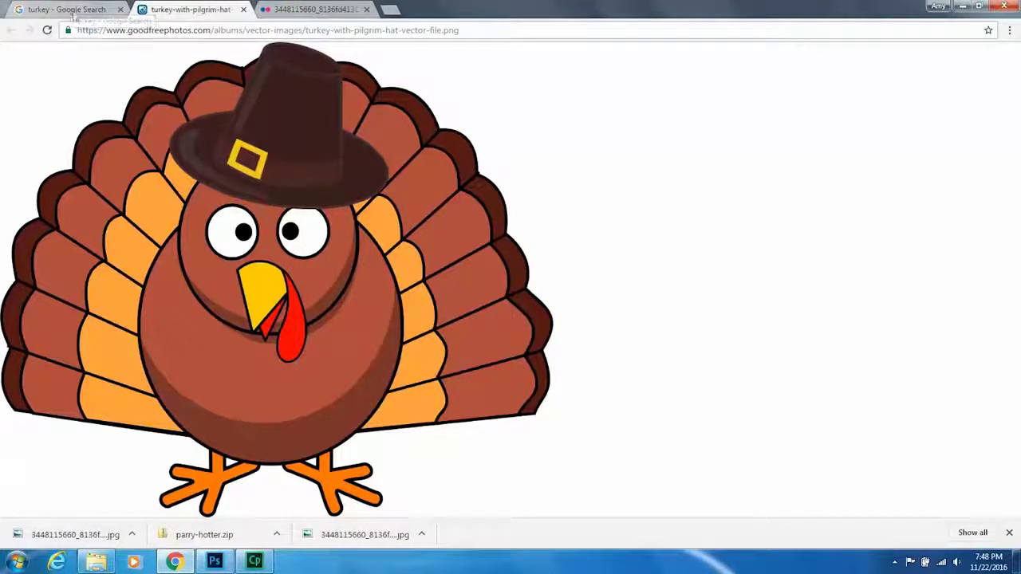
Step: Close the full-size turkey image page and switch to Photoshop to show the My Poster.psd document
{"action": "left_click", "coordinate": [68, 8]}
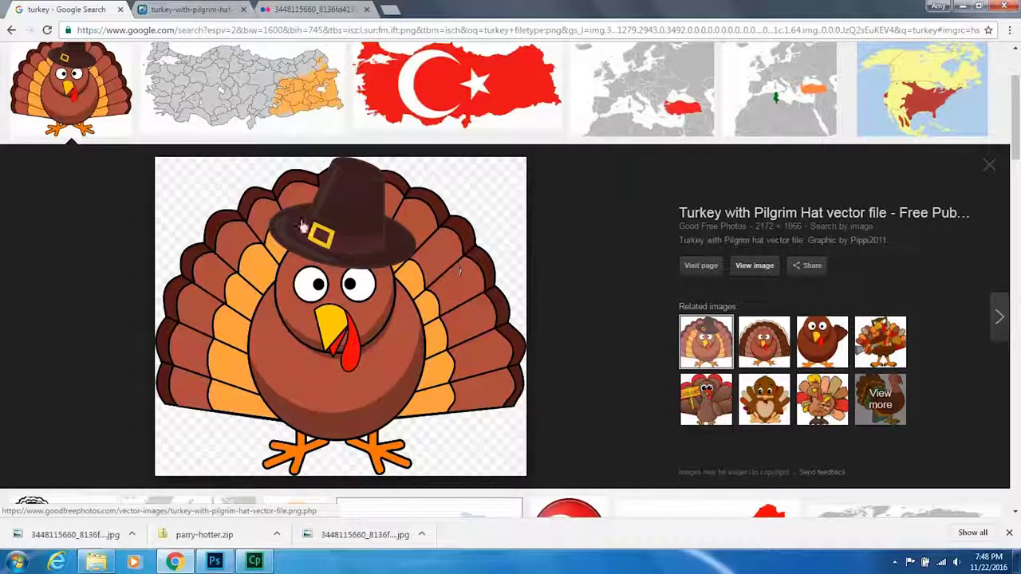
{"action": "left_click", "coordinate": [238, 16]}
{"action": "left_click", "coordinate": [243, 10]}
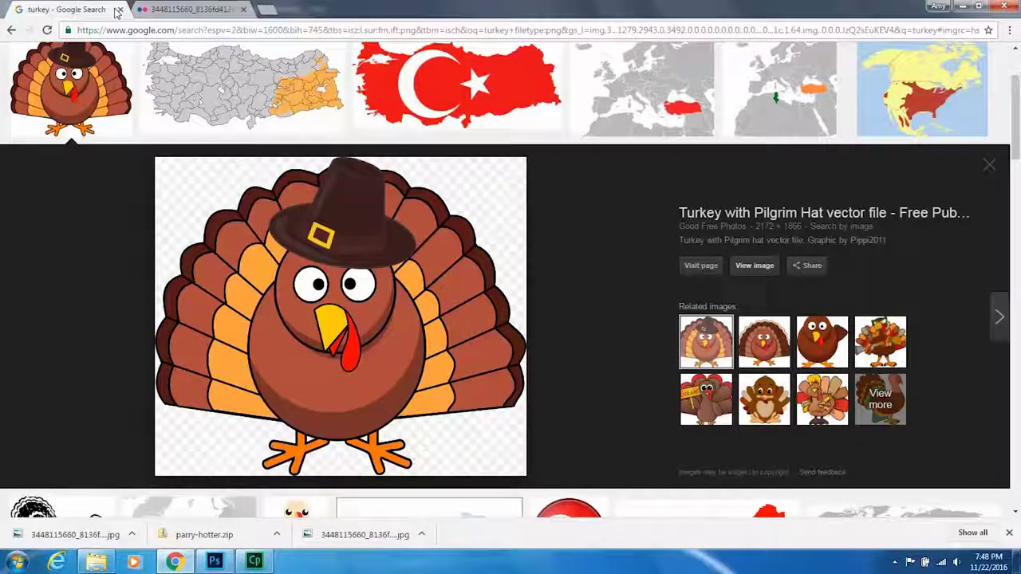
{"action": "left_click", "coordinate": [960, 7]}
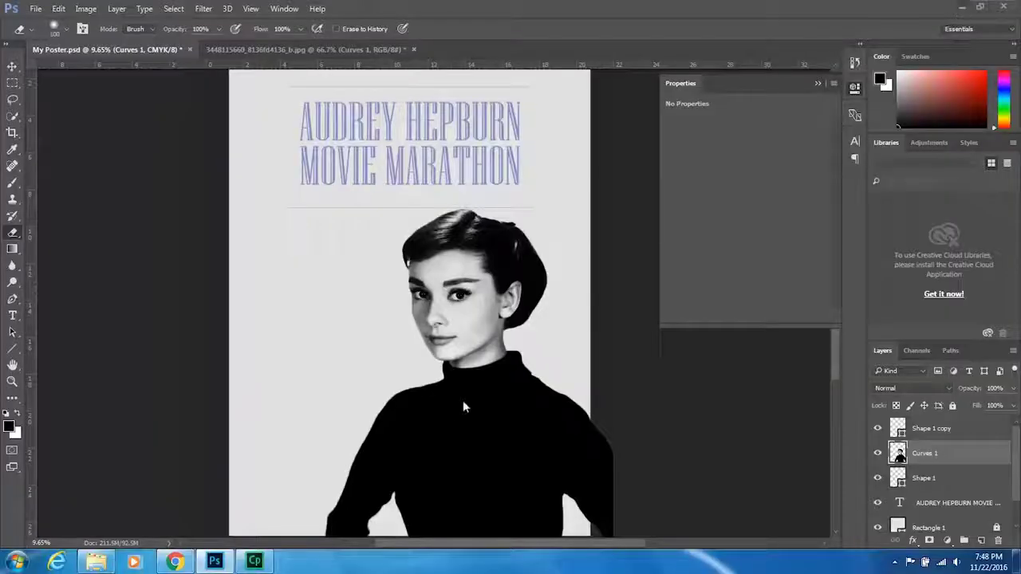
{"action": "scroll", "coordinate": [533, 460], "scroll_direction": "down", "scroll_amount": 2}
{"action": "scroll", "coordinate": [535, 460], "scroll_direction": "up", "scroll_amount": 3}
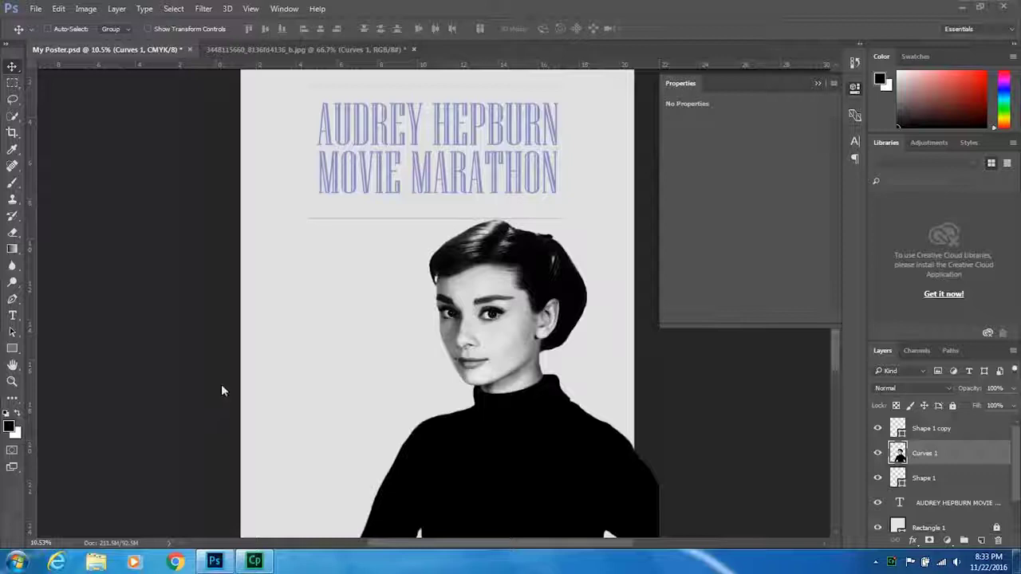
Step: Start a text layer beside the portrait with an opening quotation mark and "Every", and set its size to 134 pt
{"action": "left_click", "coordinate": [15, 318]}
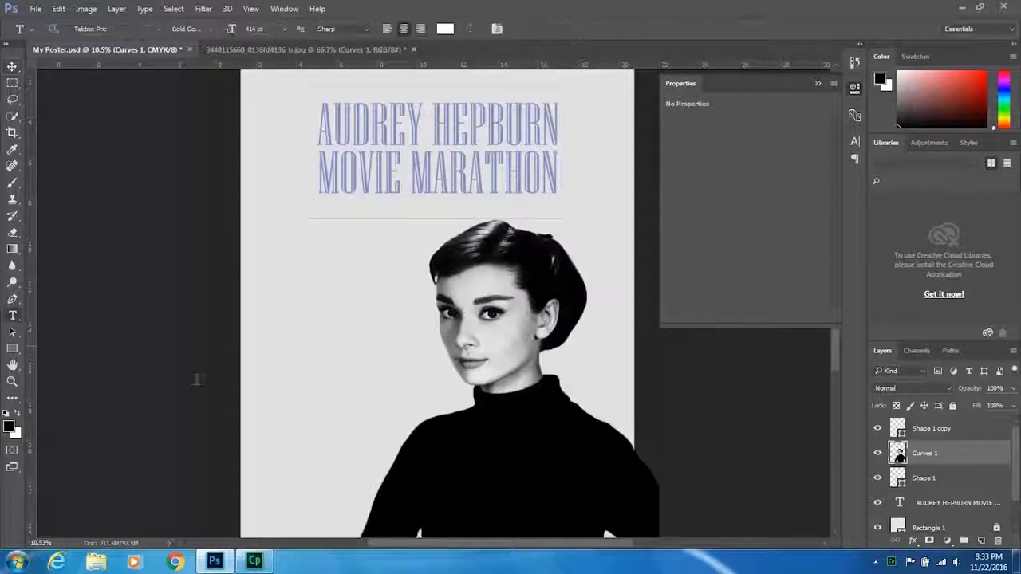
{"action": "left_click", "coordinate": [273, 443]}
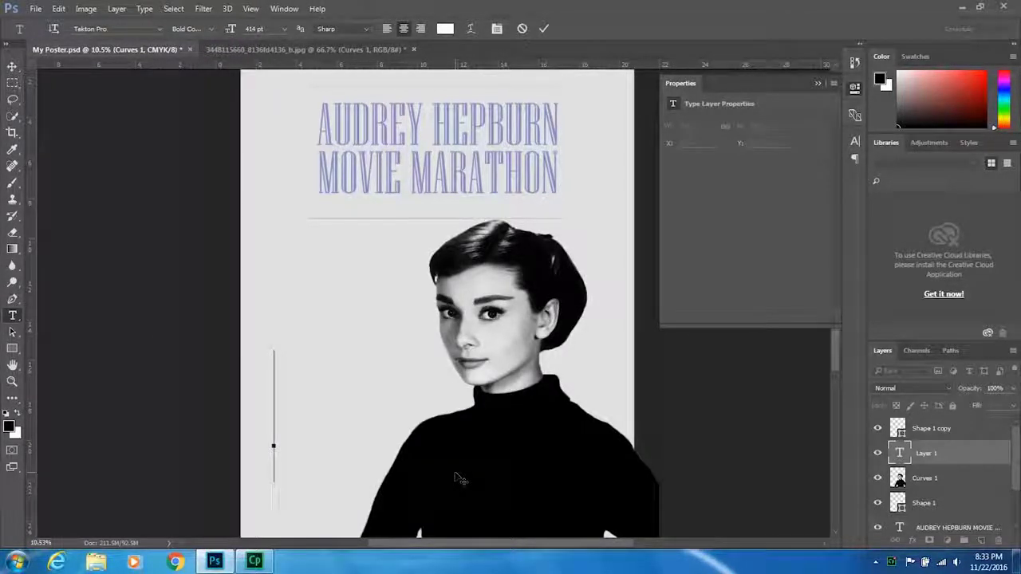
{"action": "type", "text": "\""}
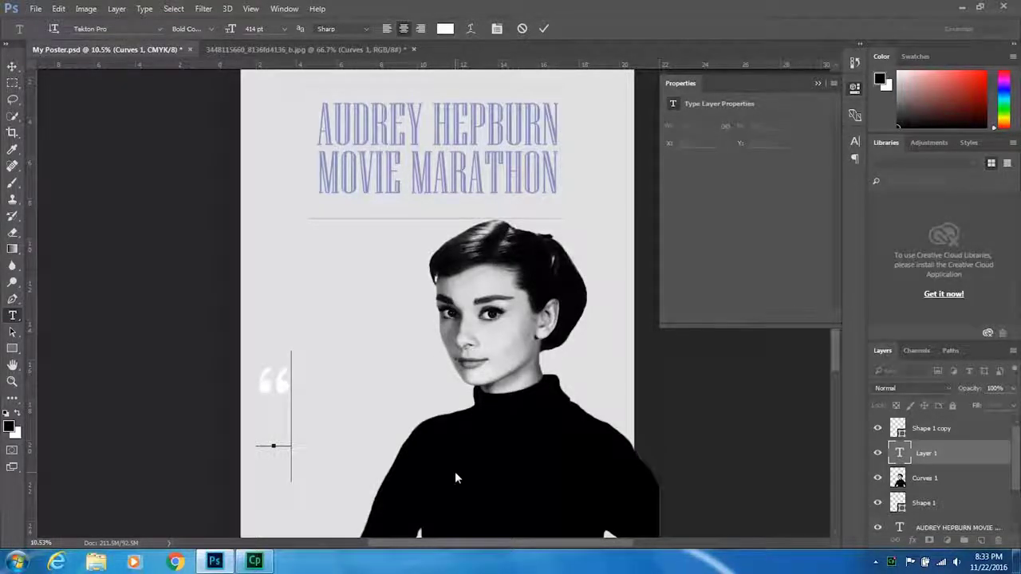
{"action": "type", "text": "Every"}
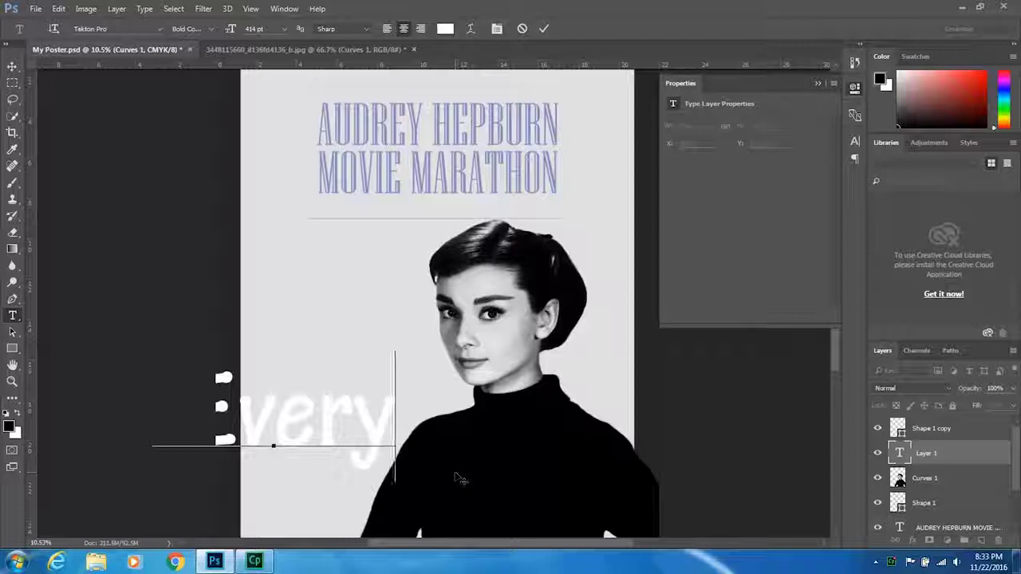
{"action": "key", "text": "ctrl+a"}
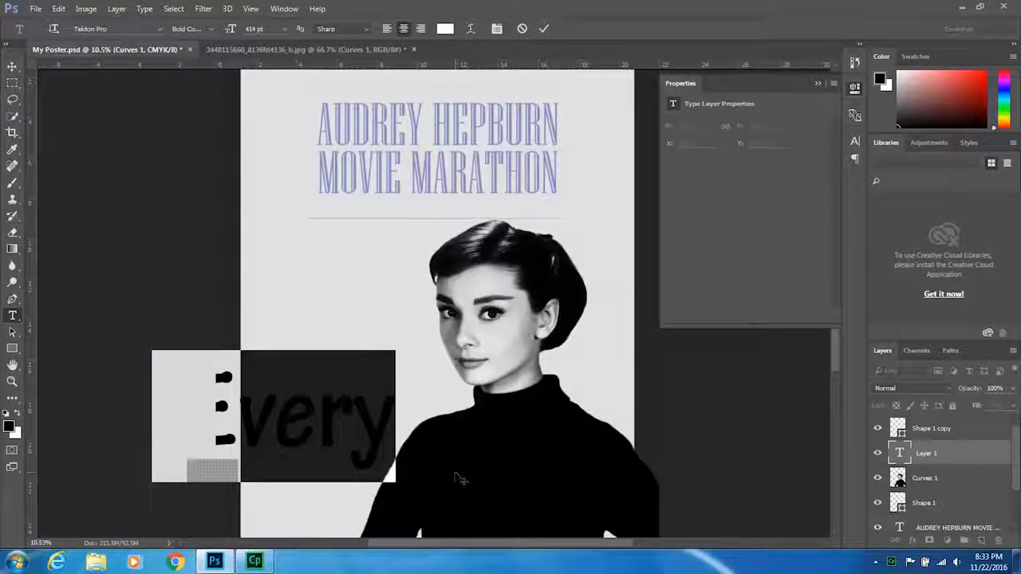
{"action": "left_click_drag", "start_coordinate": [230, 32], "coordinate": [53, 41]}
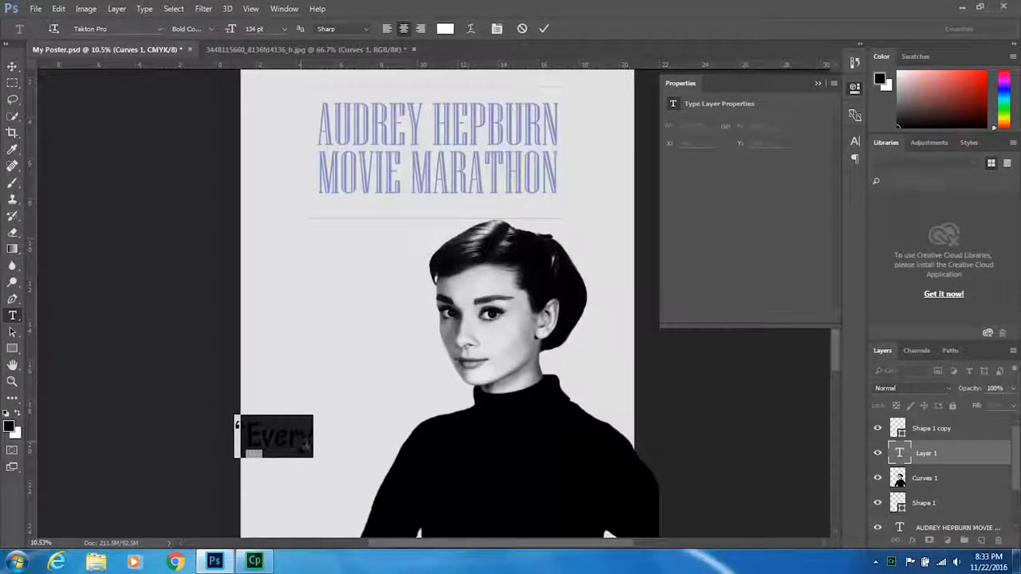
Step: Complete the text so it reads “Everything I learned I learned from the movies.”
{"action": "left_click", "coordinate": [307, 445]}
{"action": "type", "text": "thing I learn"}
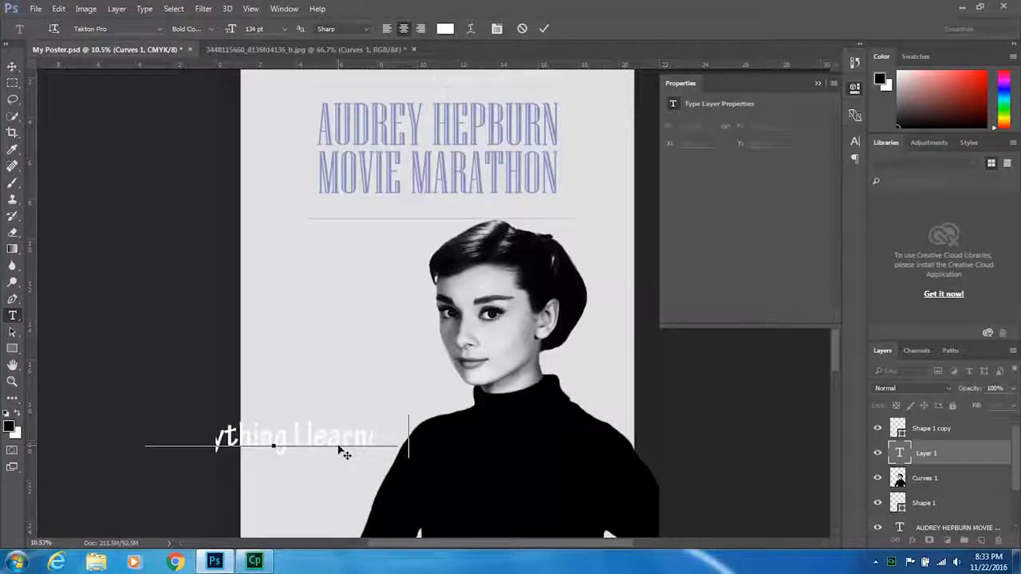
{"action": "type", "text": "ed I learned from the movies"}
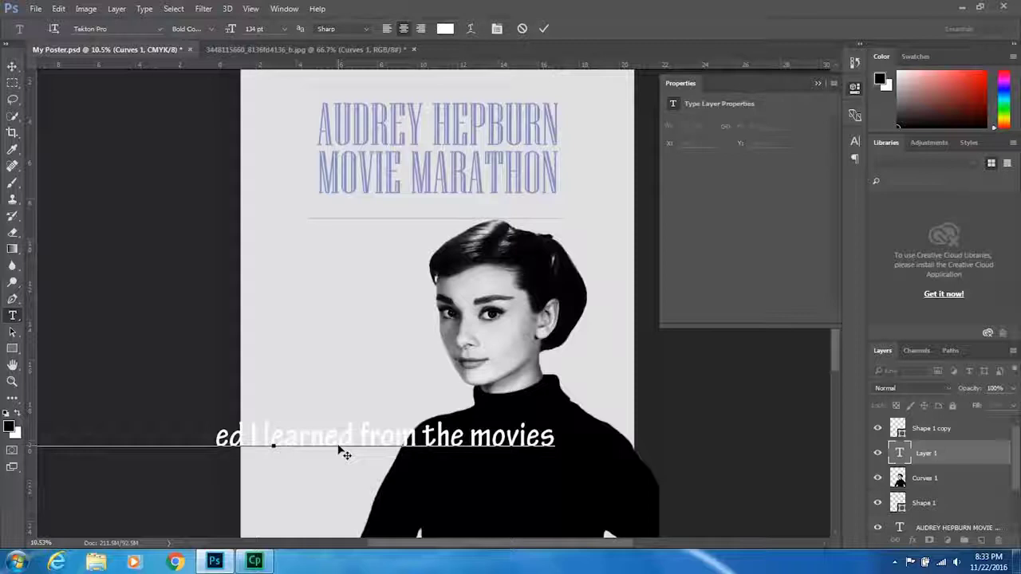
{"action": "type", "text": ".”"}
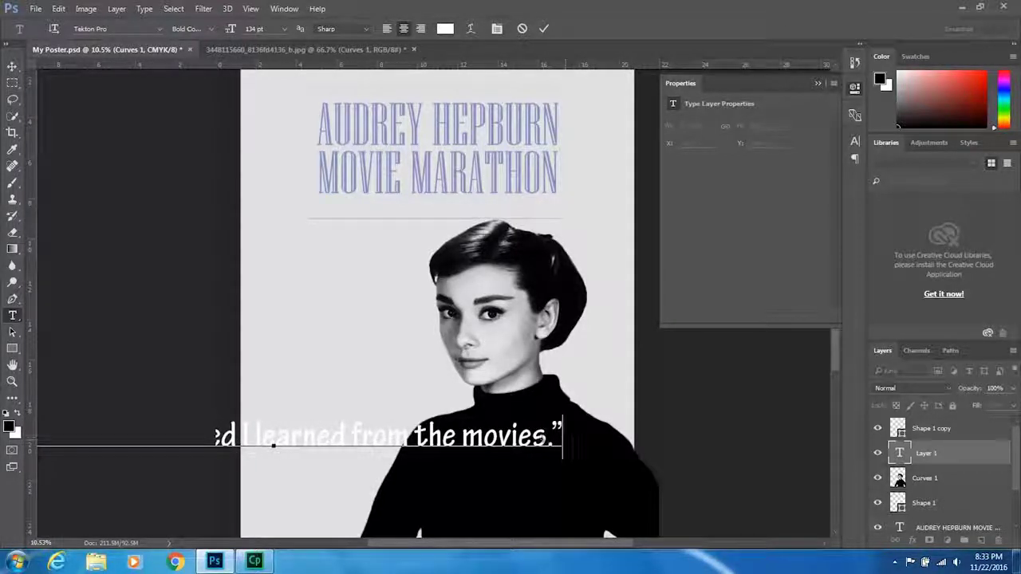
Step: Set the whole quote to 111 pt and break it into two lines after “Everything I learned I”
{"action": "key", "text": "ctrl+shift+Left"}
{"action": "key", "text": "ctrl+shift+Left"}
{"action": "key", "text": "ctrl+a"}
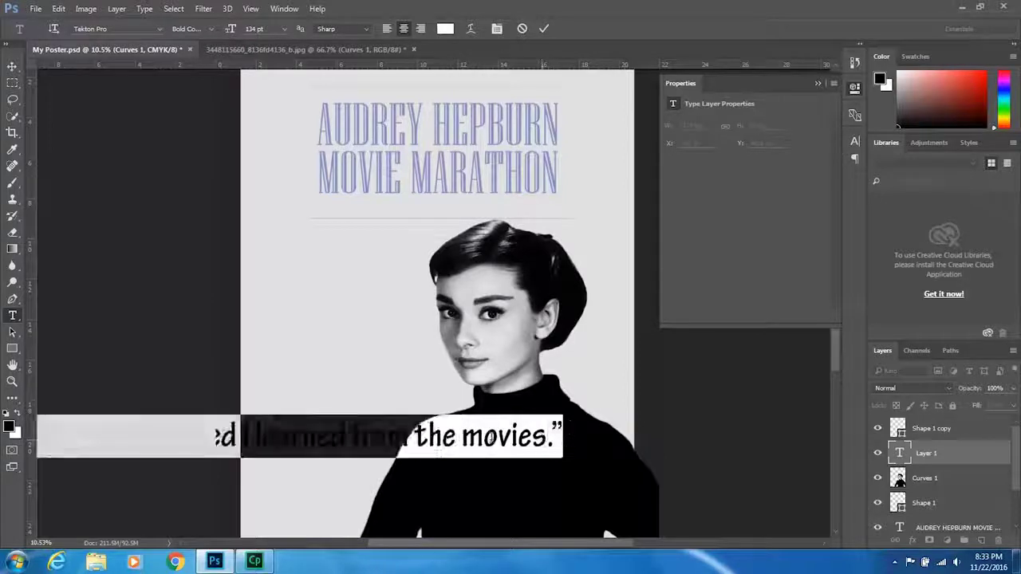
{"action": "left_click_drag", "start_coordinate": [231, 28], "coordinate": [215, 31]}
{"action": "left_click", "coordinate": [301, 450]}
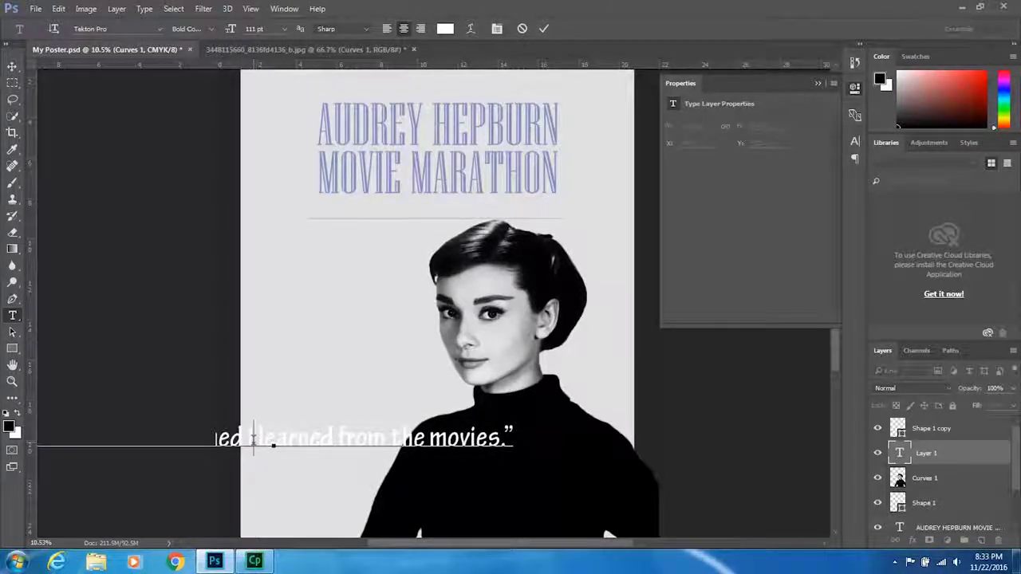
{"action": "key", "text": "Return"}
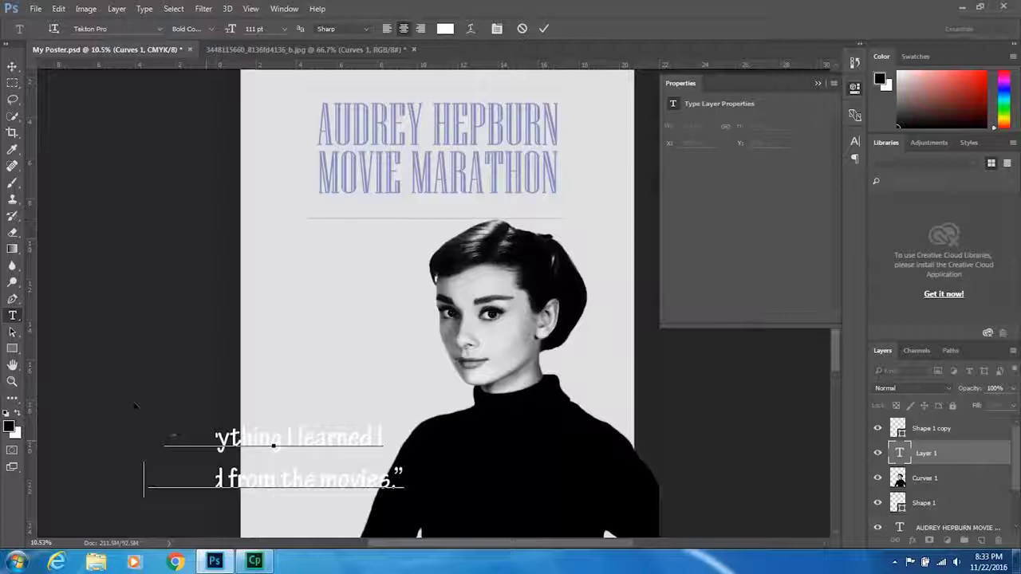
Step: Move the quote fully onto the poster so it overlaps the portrait's black sweater, at about X 834 px, Y 5674 px
{"action": "left_click", "coordinate": [12, 66]}
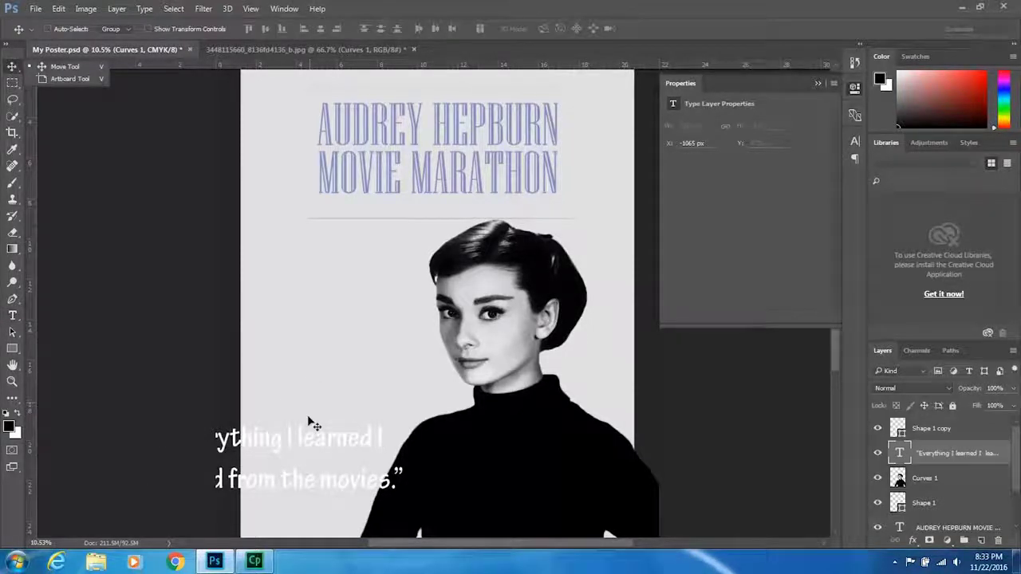
{"action": "left_click_drag", "start_coordinate": [310, 454], "coordinate": [442, 455]}
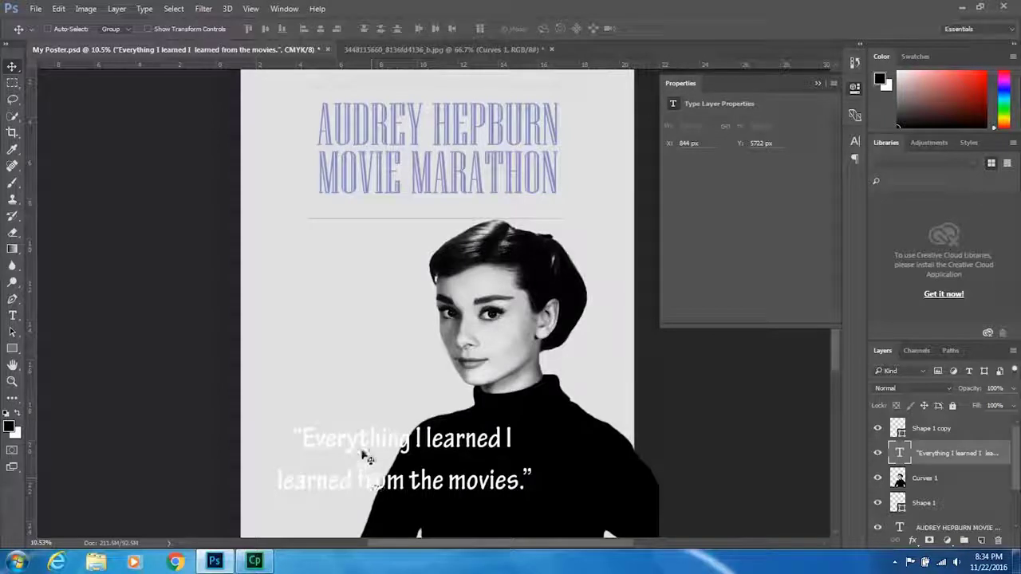
{"action": "left_click_drag", "start_coordinate": [364, 442], "coordinate": [359, 436]}
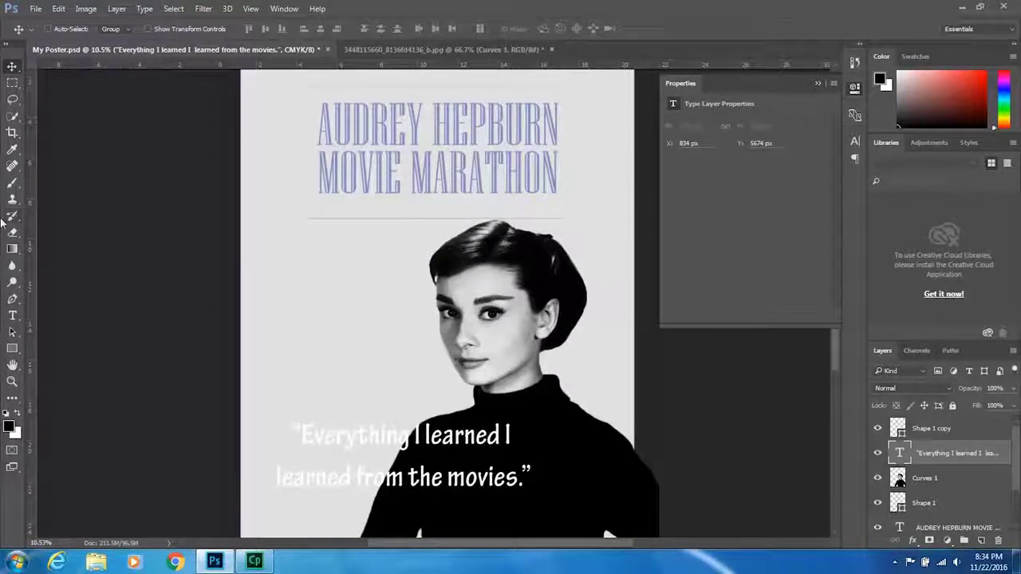
Step: Set the leading of the two-line quote to 122 pt
{"action": "key", "text": "t"}
{"action": "left_click_drag", "start_coordinate": [530, 484], "coordinate": [259, 419]}
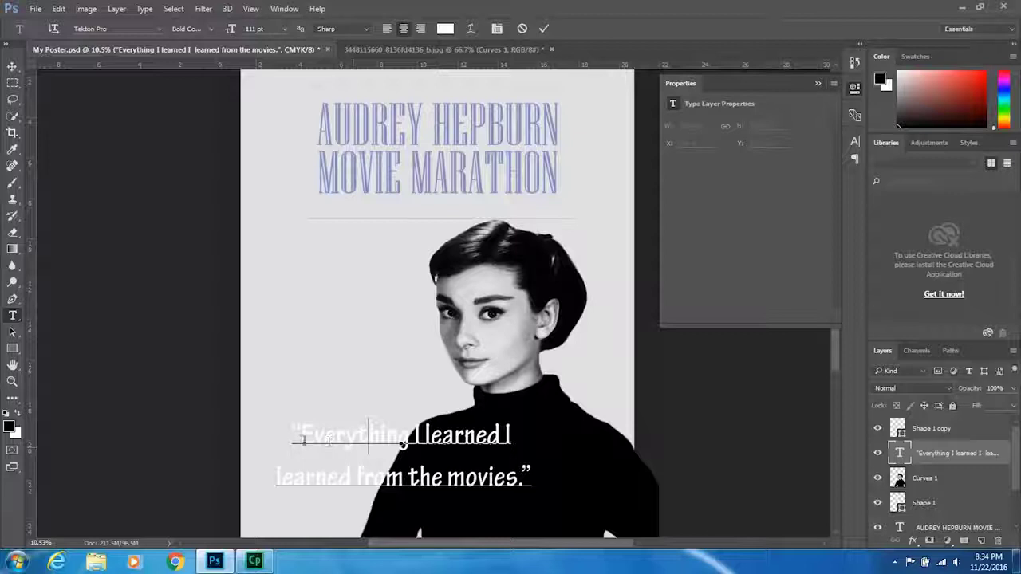
{"action": "left_click", "coordinate": [364, 447]}
{"action": "key", "text": "ctrl+a"}
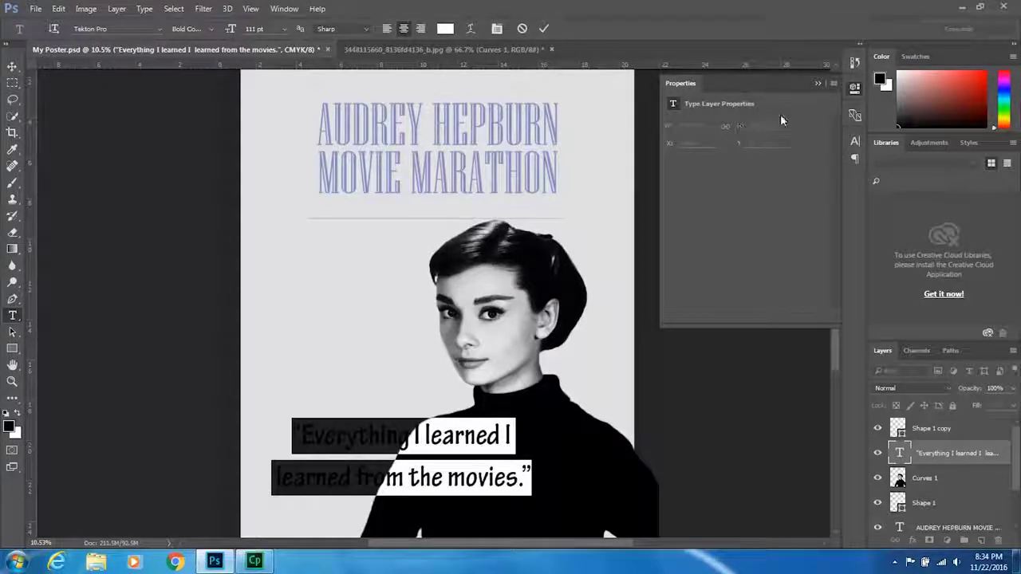
{"action": "left_click", "coordinate": [854, 141]}
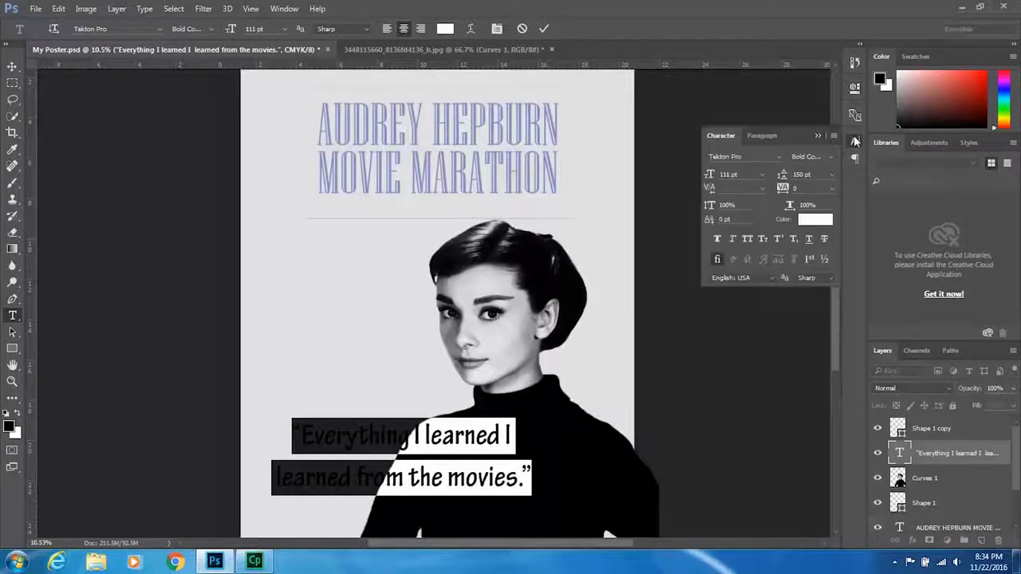
{"action": "left_click_drag", "start_coordinate": [783, 175], "coordinate": [765, 177]}
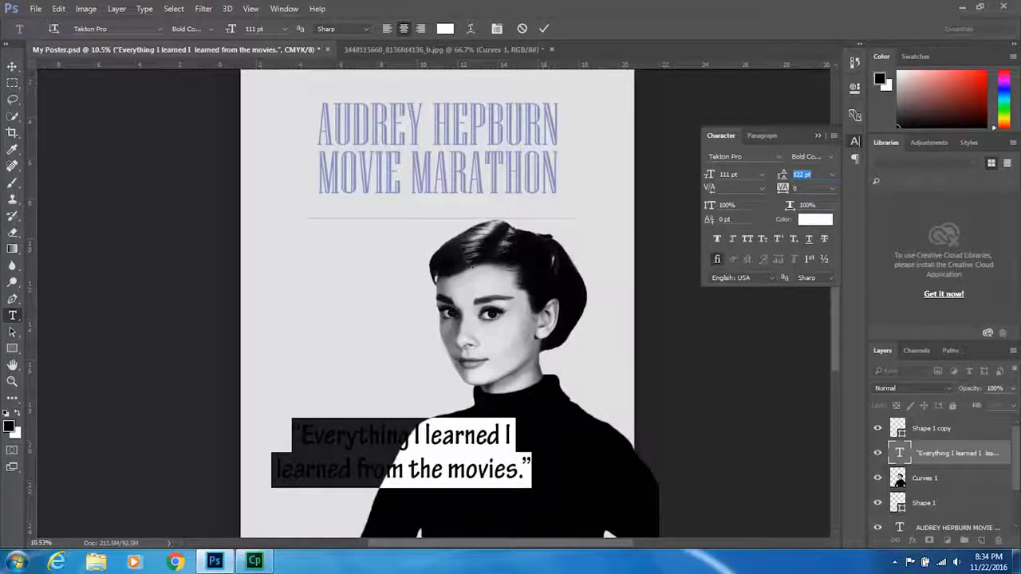
{"action": "left_click", "coordinate": [402, 461]}
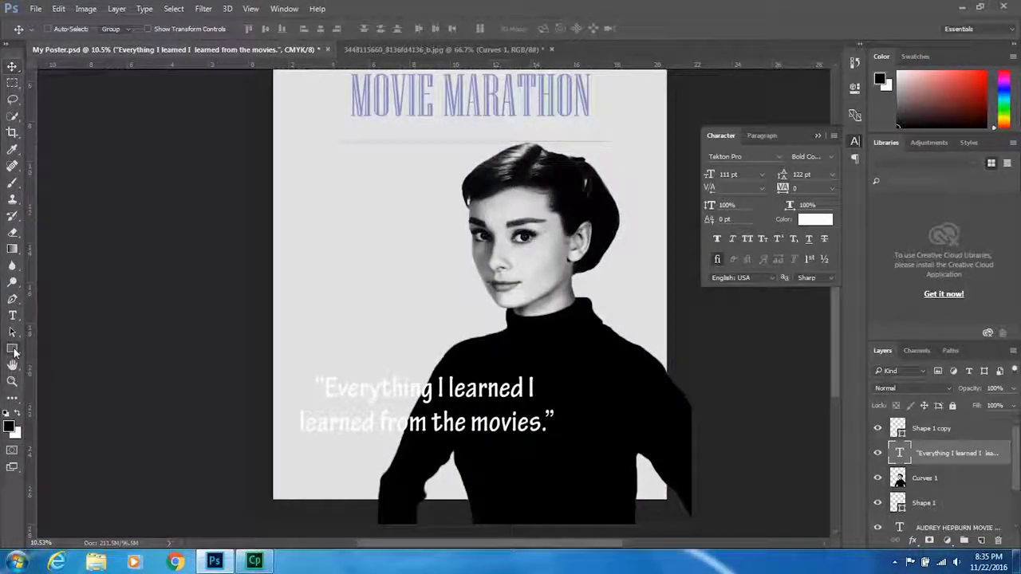
Step: Draw a rectangle of about 4854 × 1377 px over the quote, extending past the poster's left edge, and place its layer beneath the text
{"action": "left_click", "coordinate": [12, 349]}
{"action": "left_click_drag", "start_coordinate": [240, 363], "coordinate": [564, 455]}
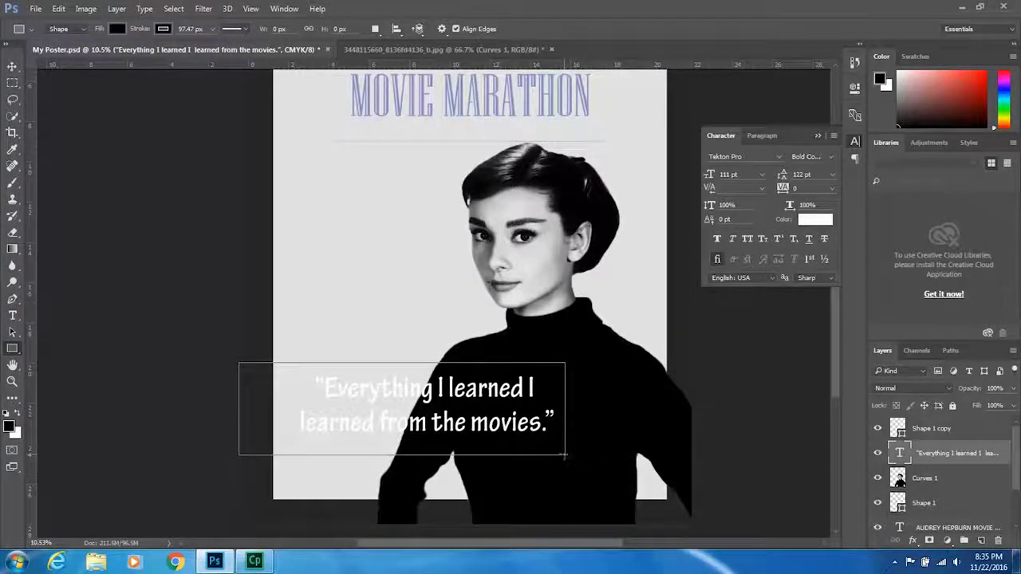
{"action": "left_click", "coordinate": [12, 68]}
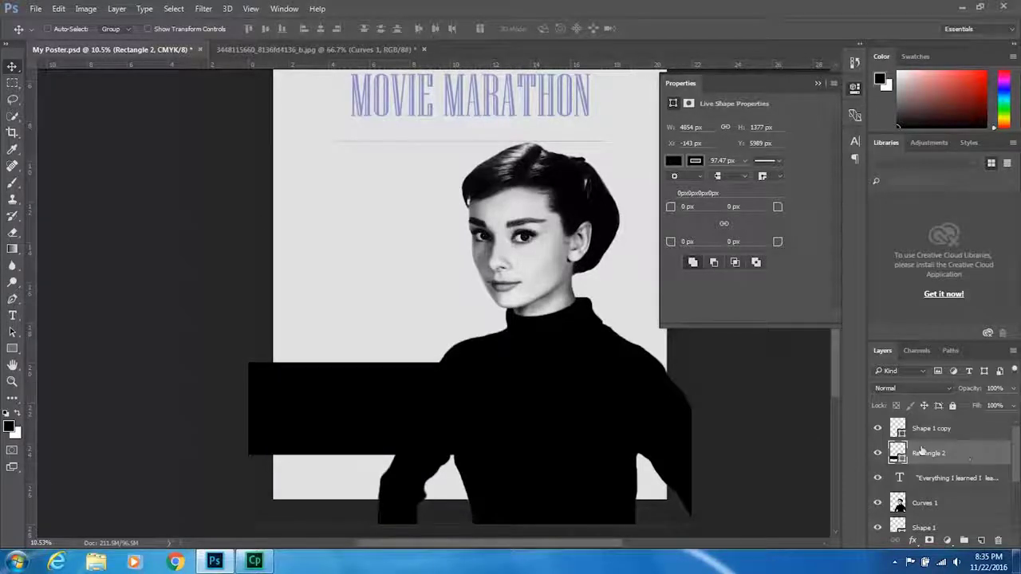
{"action": "left_click_drag", "start_coordinate": [923, 454], "coordinate": [945, 475]}
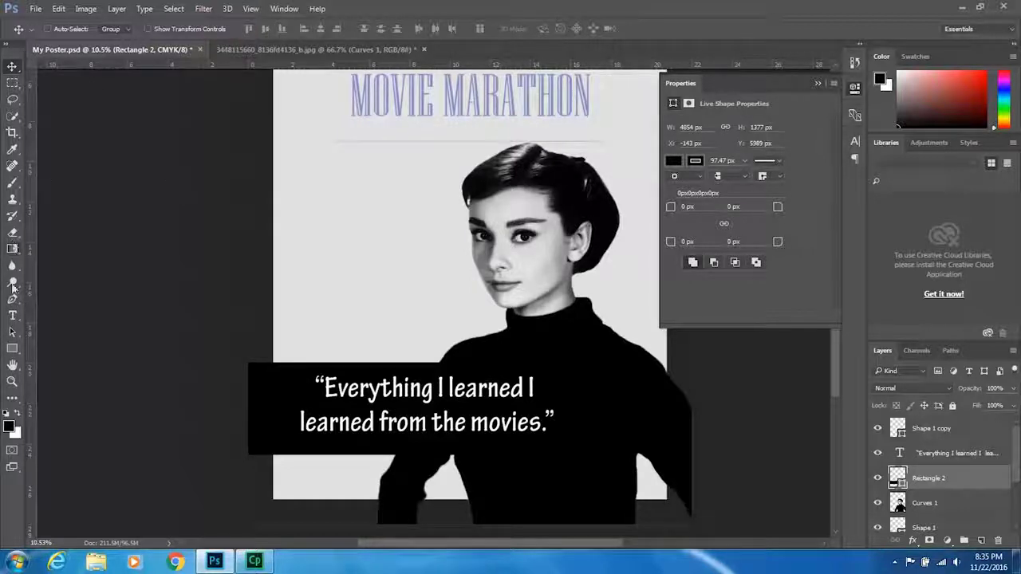
Step: Fill the rectangle behind the quote with teal and remove its stroke
{"action": "left_click", "coordinate": [11, 349]}
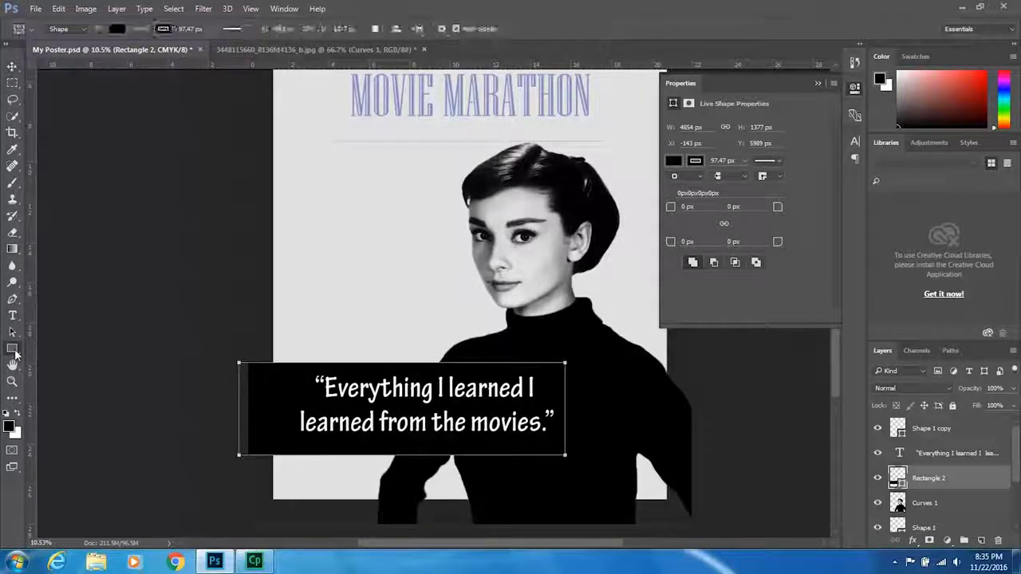
{"action": "left_click", "coordinate": [118, 30]}
{"action": "left_click", "coordinate": [138, 122]}
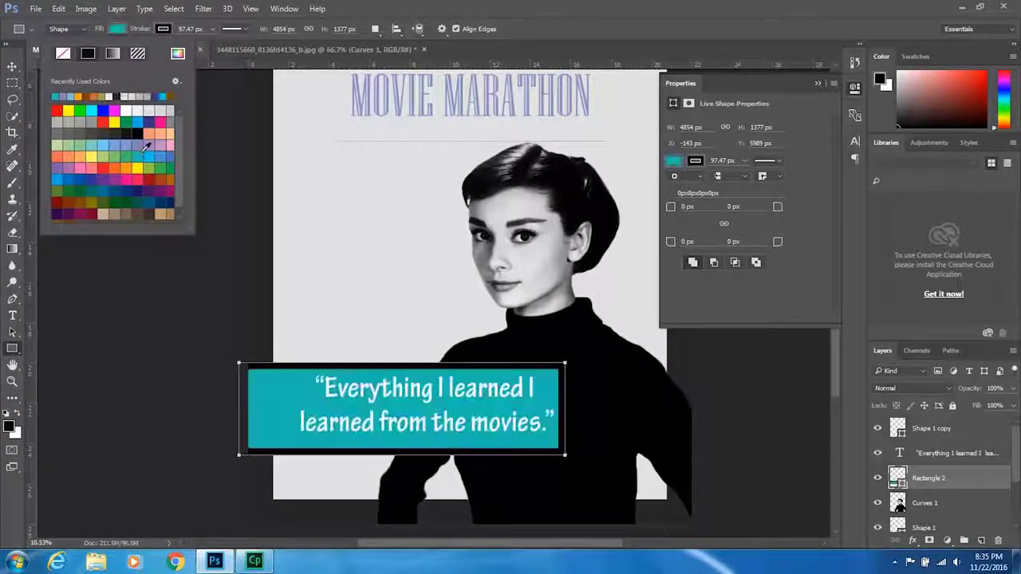
{"action": "left_click", "coordinate": [159, 33]}
{"action": "left_click", "coordinate": [159, 33]}
{"action": "left_click", "coordinate": [160, 34]}
{"action": "left_click", "coordinate": [161, 34]}
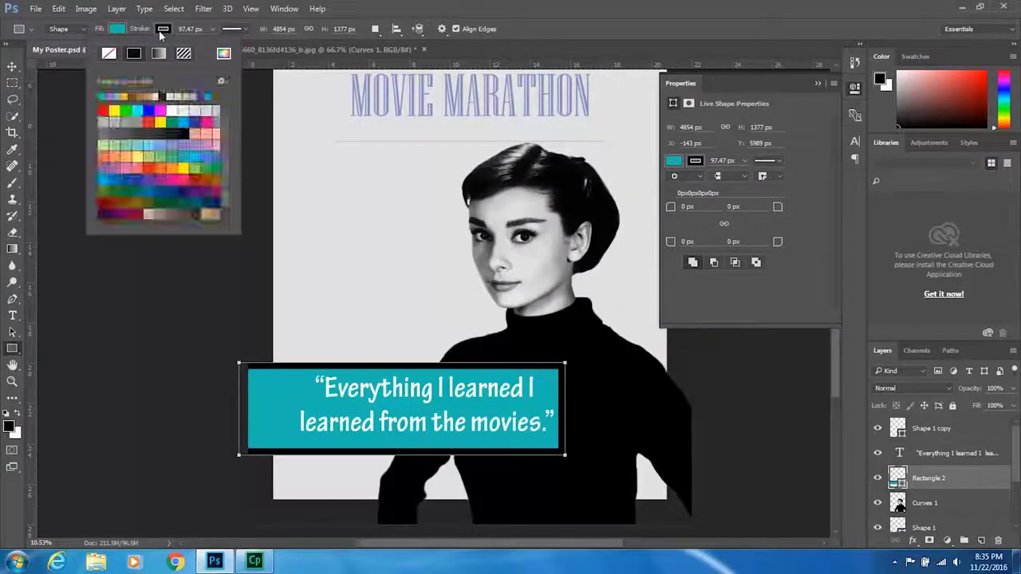
{"action": "left_click", "coordinate": [109, 53]}
Step: Change the quote rectangle's fill to the recently used lavender that matches the poster title
{"action": "left_click", "coordinate": [116, 30]}
{"action": "left_click", "coordinate": [116, 30]}
{"action": "left_click", "coordinate": [116, 31]}
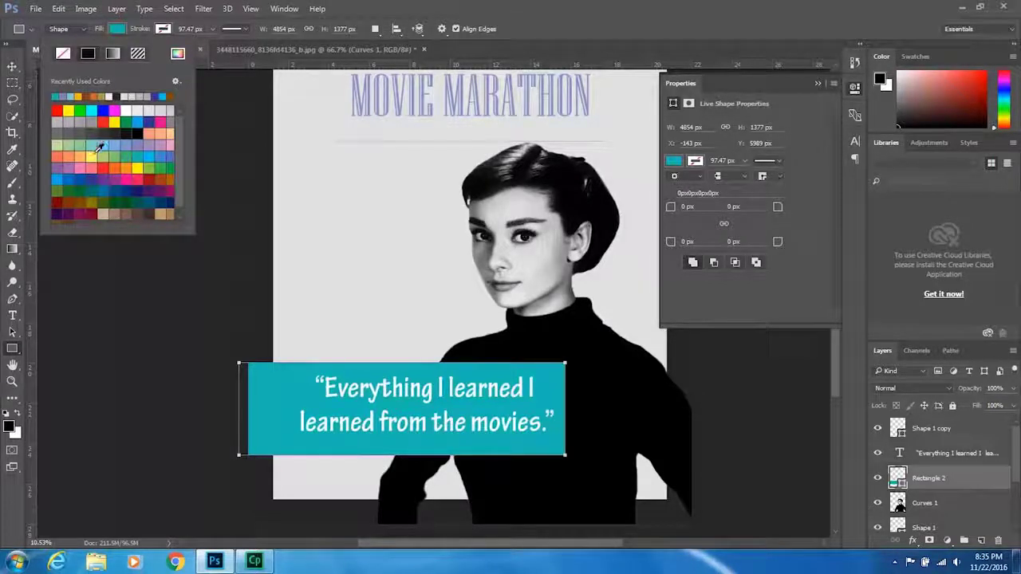
{"action": "left_click", "coordinate": [66, 95]}
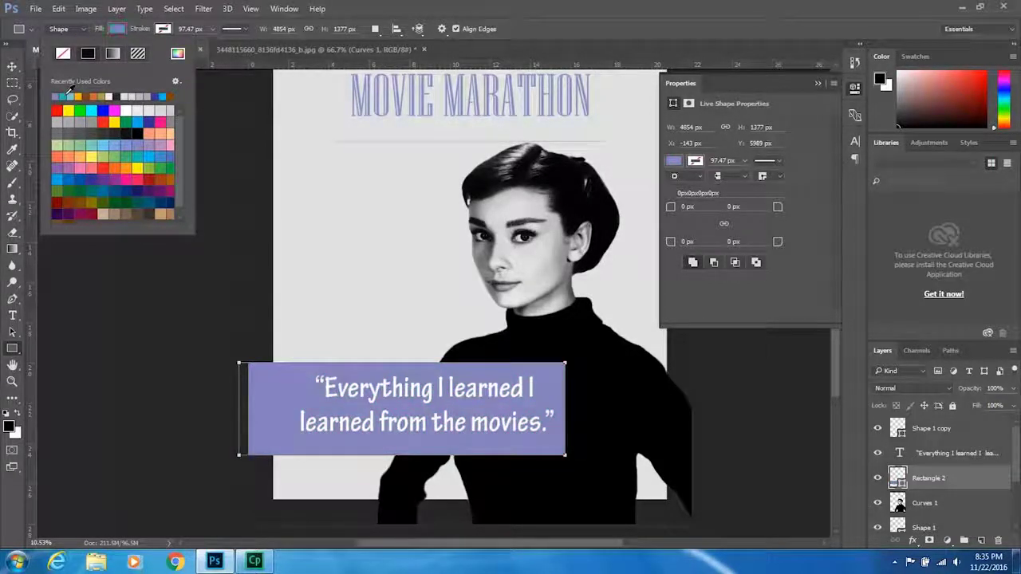
{"action": "left_click", "coordinate": [13, 67]}
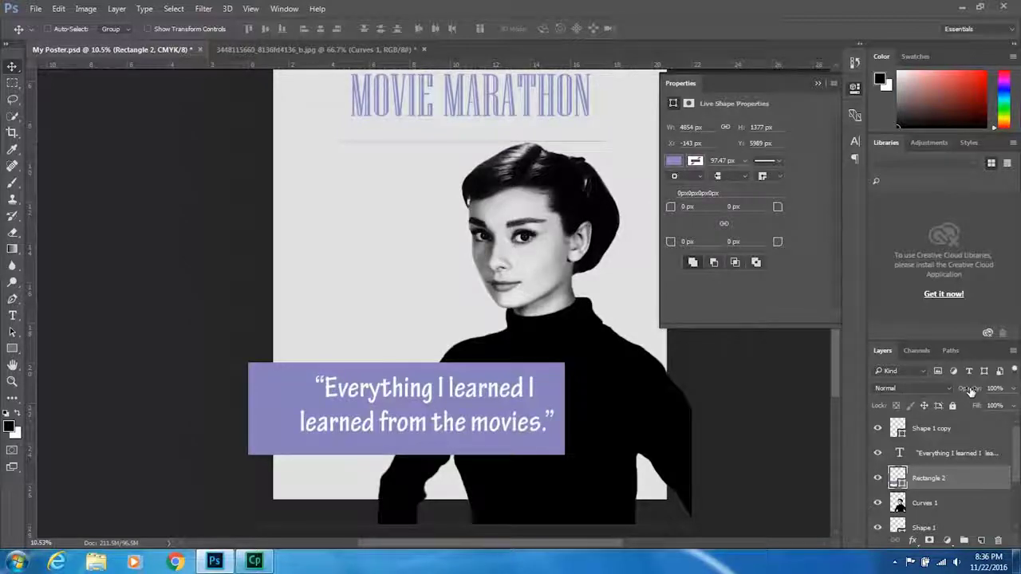
Step: Magnify the screen to 200%, lower the quote rectangle's layer opacity to 49%, and close the magnifier
{"action": "key", "text": "super+plus"}
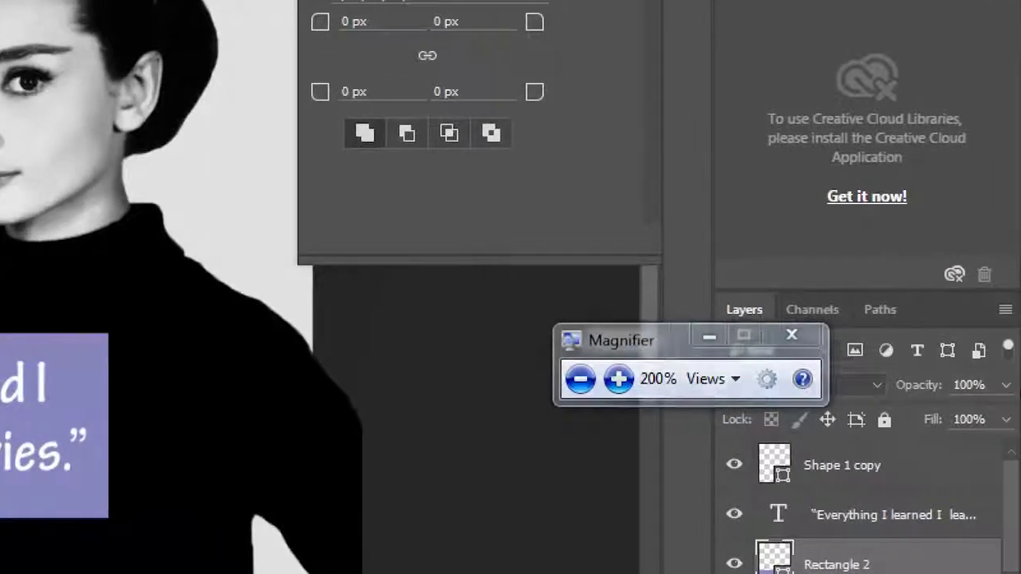
{"action": "left_click", "coordinate": [1007, 385]}
{"action": "left_click_drag", "start_coordinate": [1010, 409], "coordinate": [983, 407]}
{"action": "left_click", "coordinate": [589, 361]}
{"action": "left_click", "coordinate": [795, 335]}
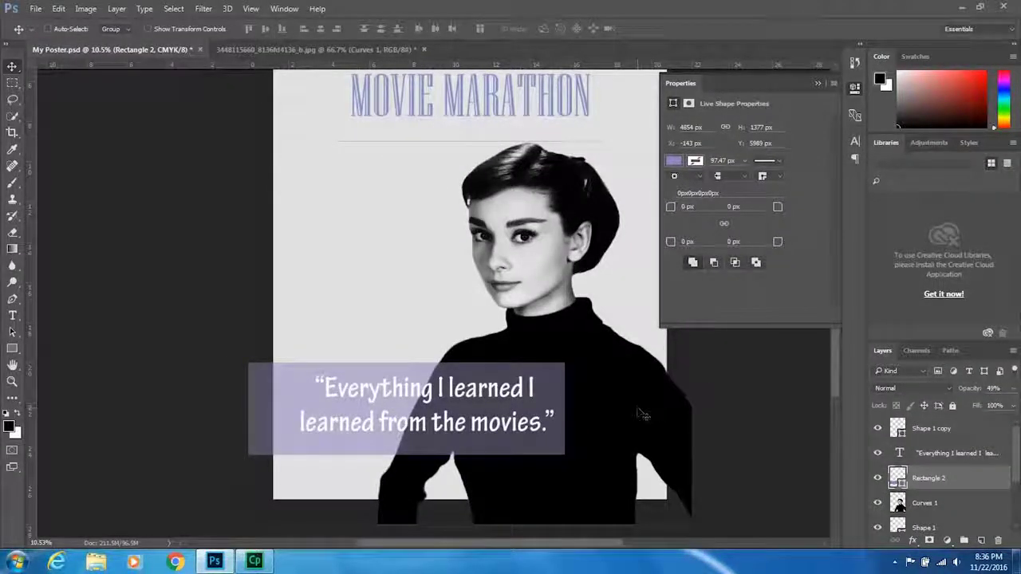
Step: Set the layer opacity of the lavender rectangle behind the quote to 60%
{"action": "left_click", "coordinate": [962, 390]}
{"action": "left_click_drag", "start_coordinate": [976, 392], "coordinate": [972, 398]}
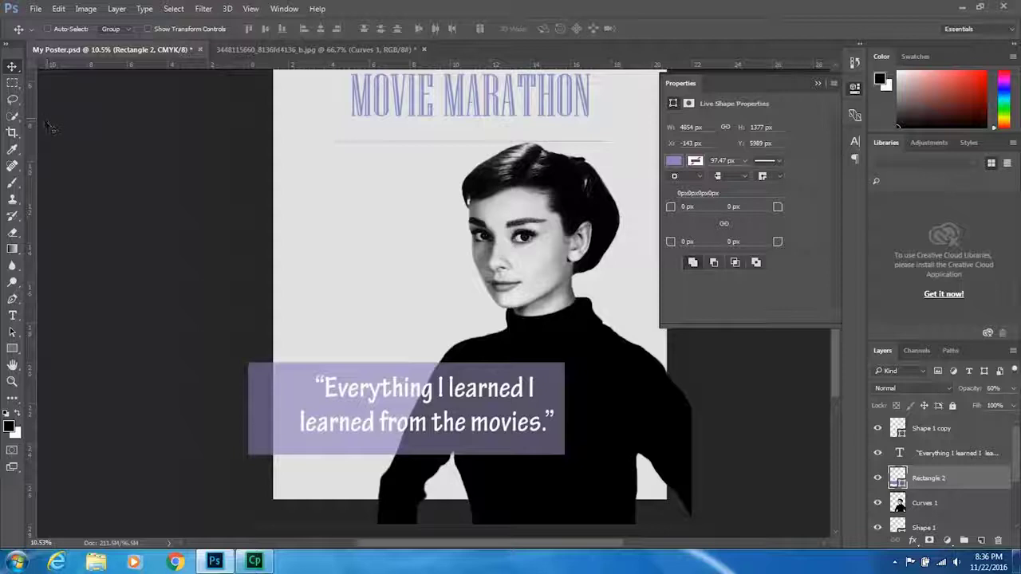
Step: Set the quote text layer's opacity to 90% and move the text left and slightly down within the lavender rectangle
{"action": "left_click", "coordinate": [941, 454]}
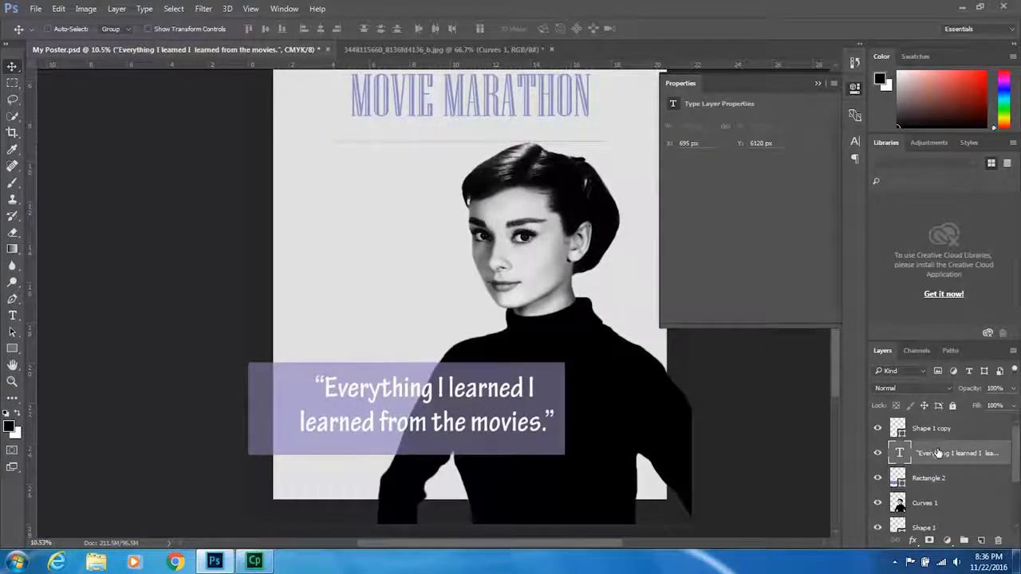
{"action": "left_click_drag", "start_coordinate": [966, 393], "coordinate": [974, 392]}
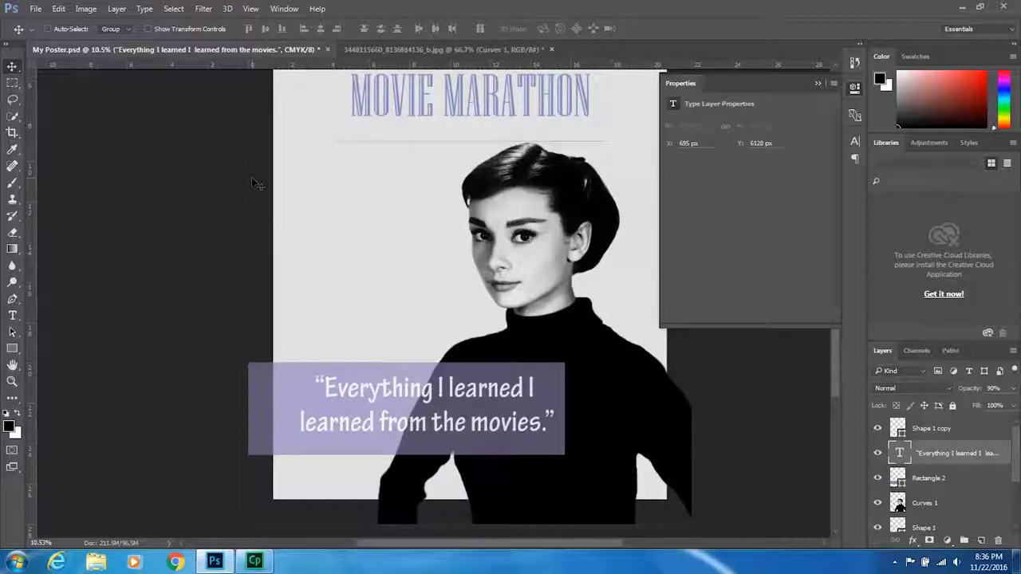
{"action": "left_click_drag", "start_coordinate": [251, 179], "coordinate": [231, 183]}
Step: Review the whole poster layout, from the title down to the quote over the portrait
{"action": "scroll", "coordinate": [417, 233], "scroll_direction": "up", "scroll_amount": 2}
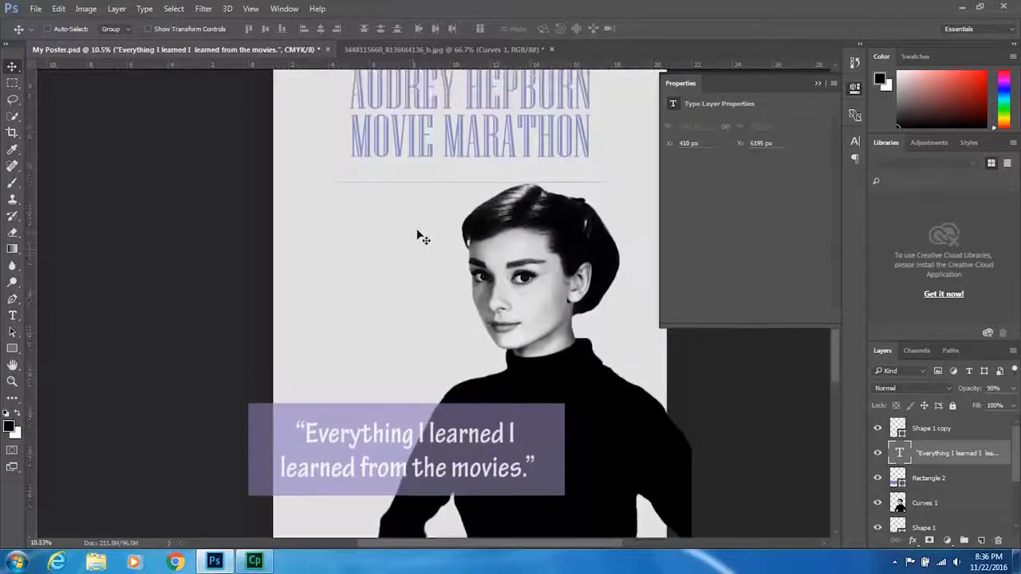
{"action": "scroll", "coordinate": [418, 232], "scroll_direction": "up", "scroll_amount": 4}
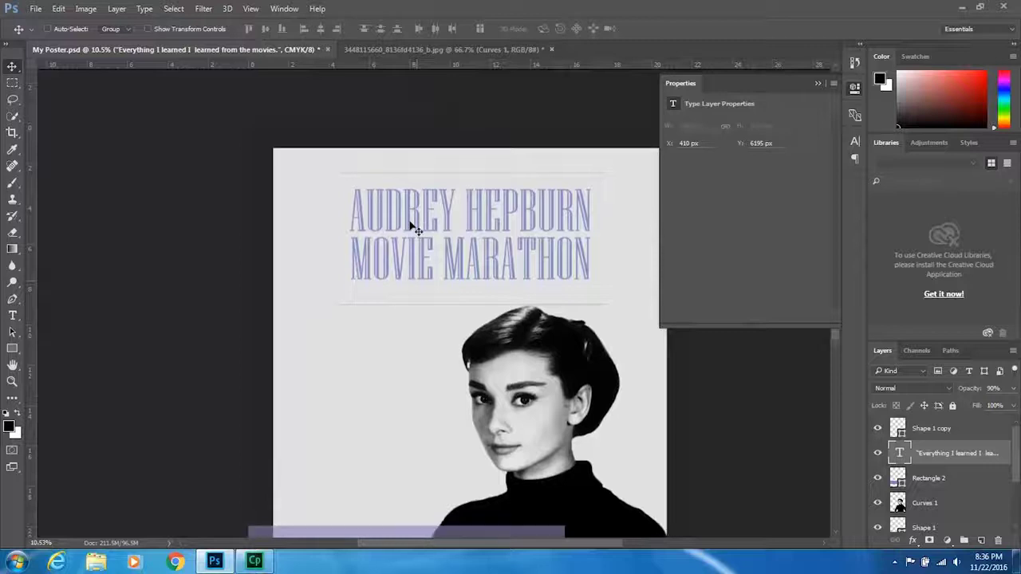
{"action": "scroll", "coordinate": [413, 227], "scroll_direction": "down", "scroll_amount": 4}
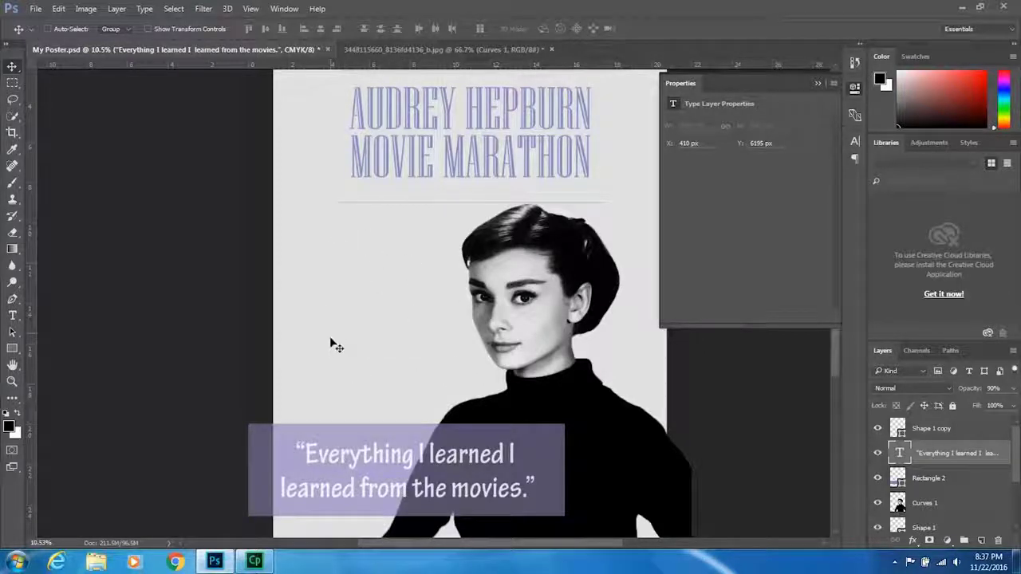
{"action": "scroll", "coordinate": [371, 361], "scroll_direction": "down", "scroll_amount": 5}
{"action": "scroll", "coordinate": [372, 362], "scroll_direction": "up", "scroll_amount": 8}
{"action": "scroll", "coordinate": [372, 367], "scroll_direction": "down", "scroll_amount": 3}
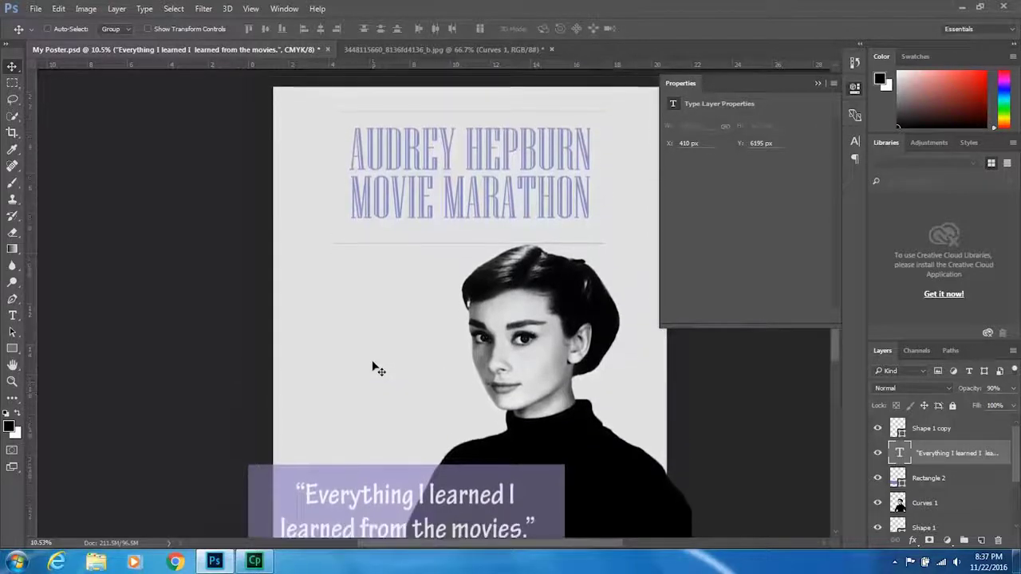
{"action": "scroll", "coordinate": [372, 364], "scroll_direction": "up", "scroll_amount": 2}
{"action": "scroll", "coordinate": [375, 366], "scroll_direction": "down", "scroll_amount": 4}
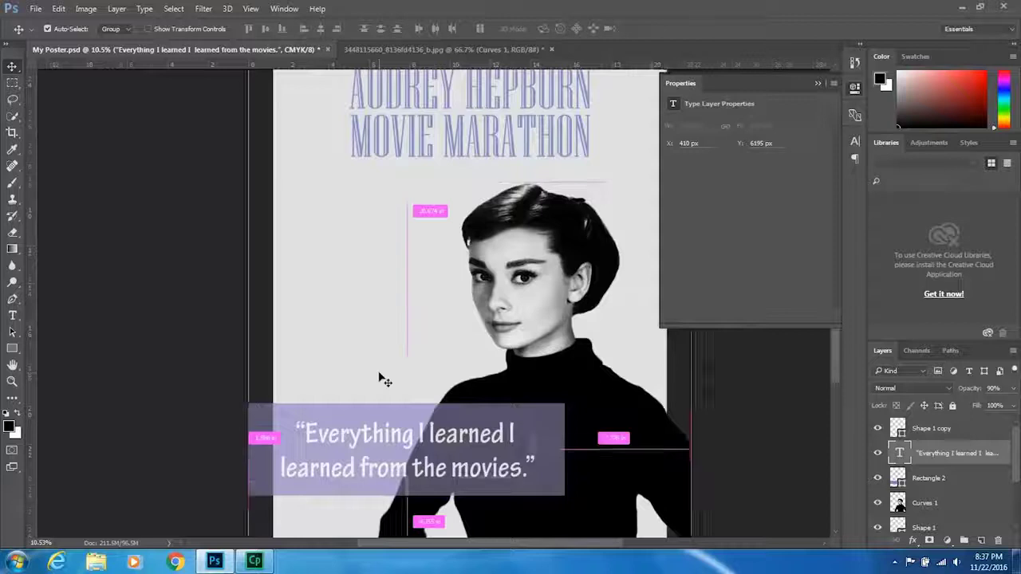
{"action": "scroll", "coordinate": [383, 381], "scroll_direction": "down", "scroll_amount": 2}
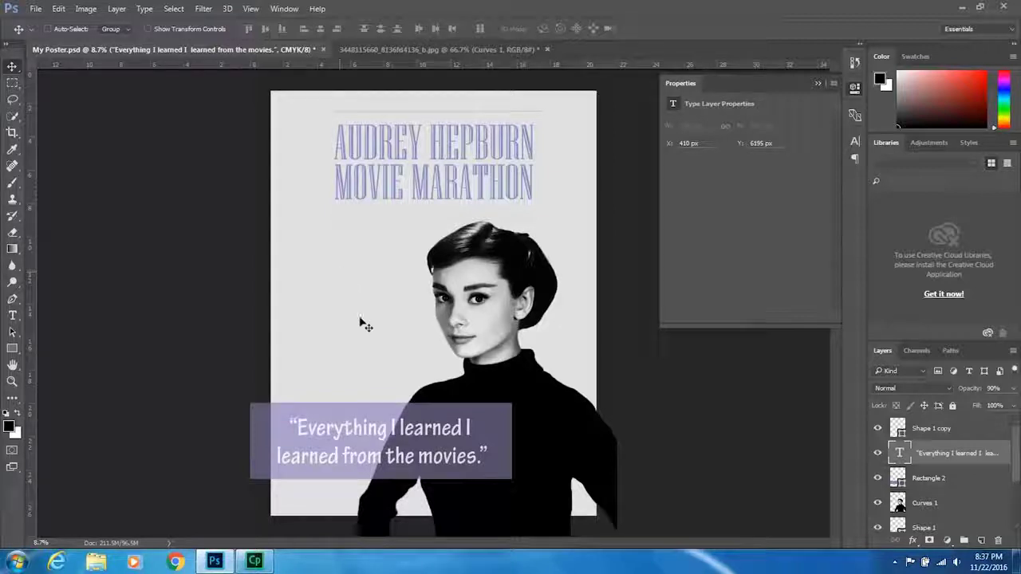
Step: Save the finished poster in its existing Photoshop file
{"action": "left_click", "coordinate": [36, 9]}
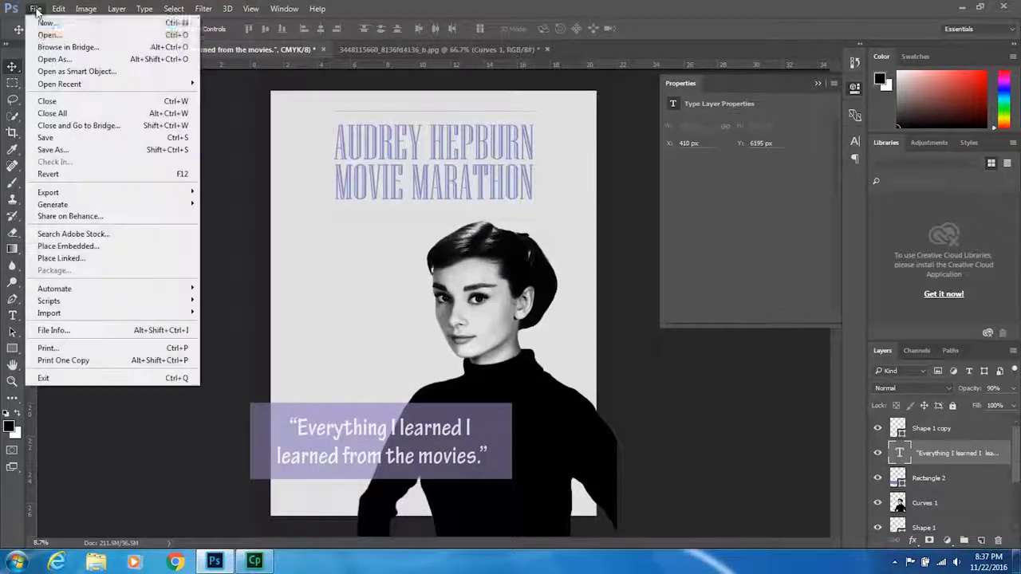
{"action": "left_click", "coordinate": [70, 140]}
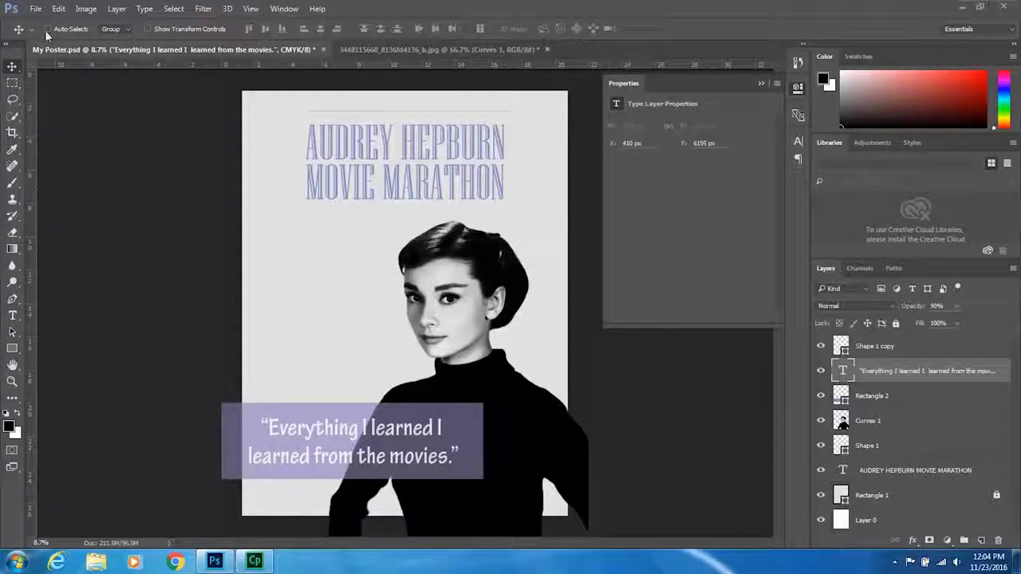
{"action": "left_click", "coordinate": [36, 9]}
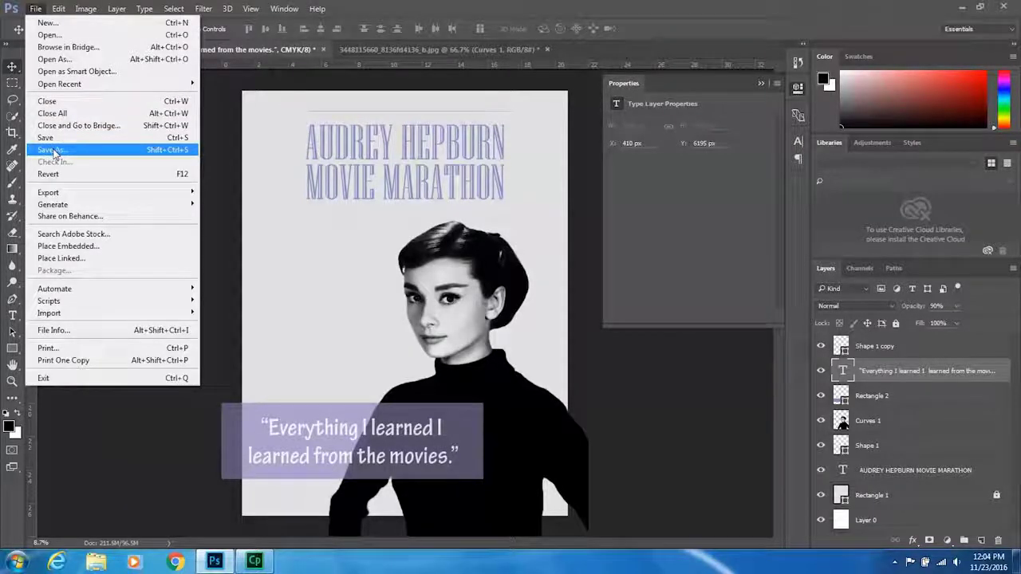
{"action": "left_click", "coordinate": [51, 150]}
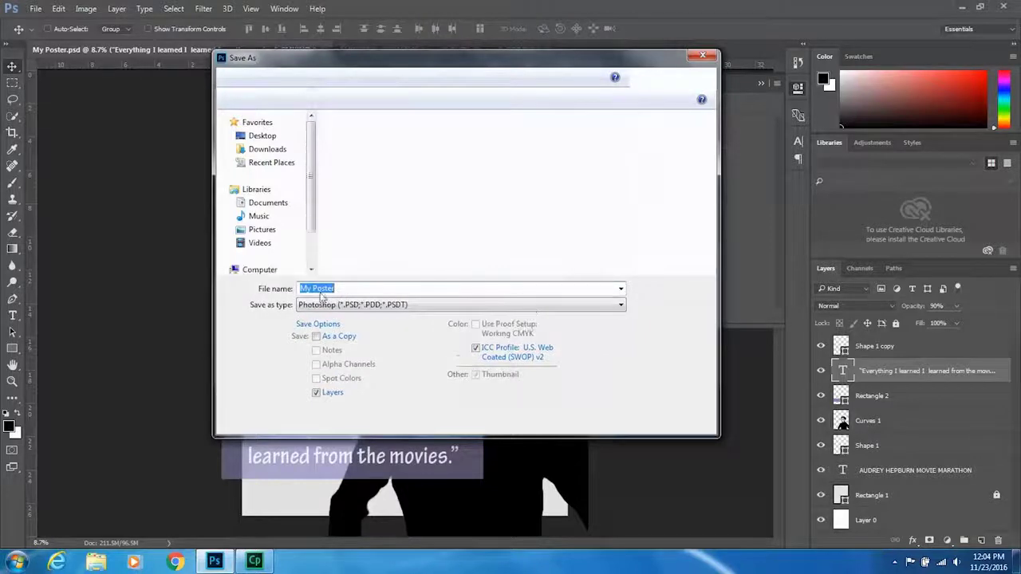
{"action": "left_click", "coordinate": [358, 305]}
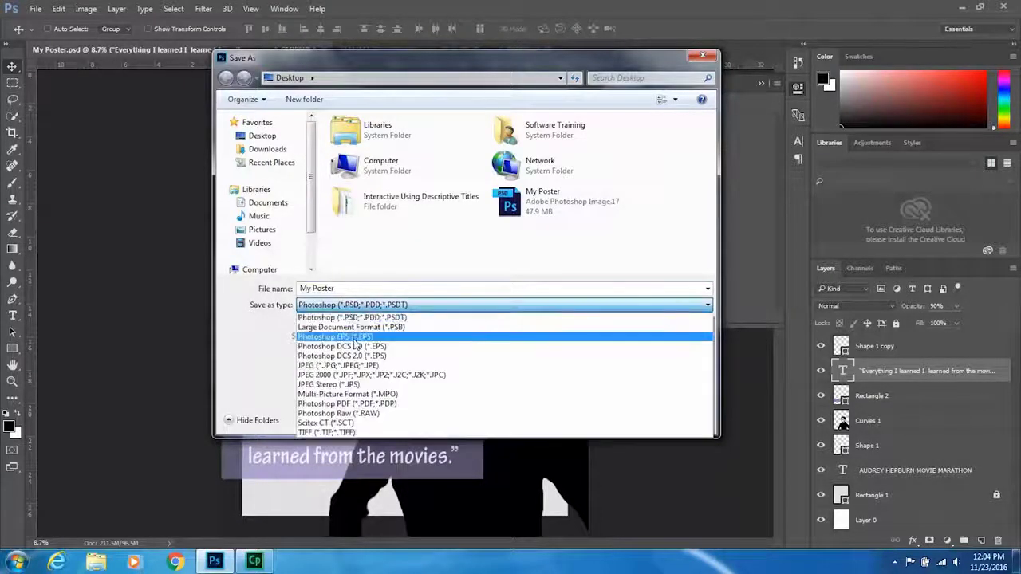
{"action": "left_click", "coordinate": [351, 364]}
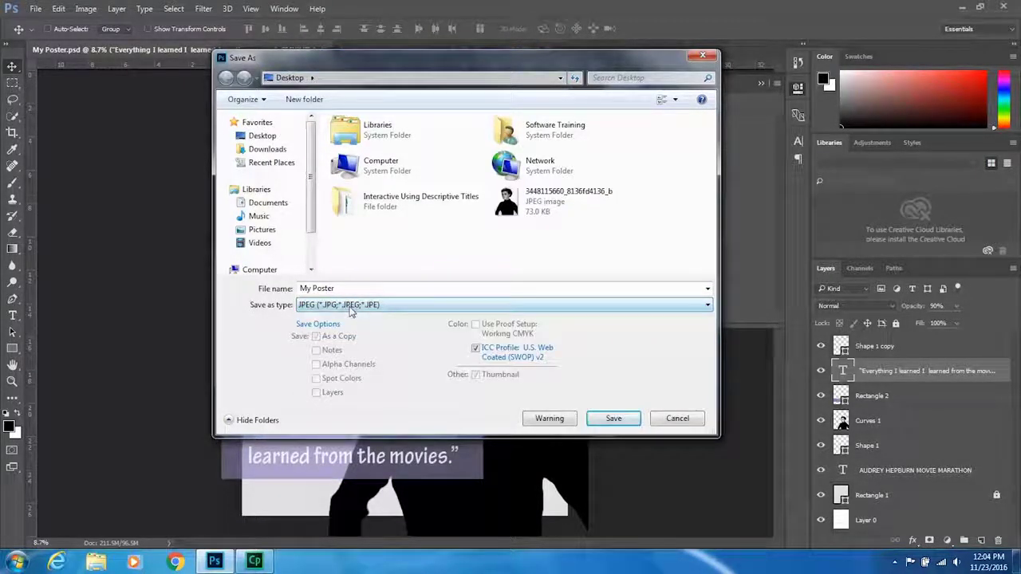
{"action": "left_click", "coordinate": [349, 308]}
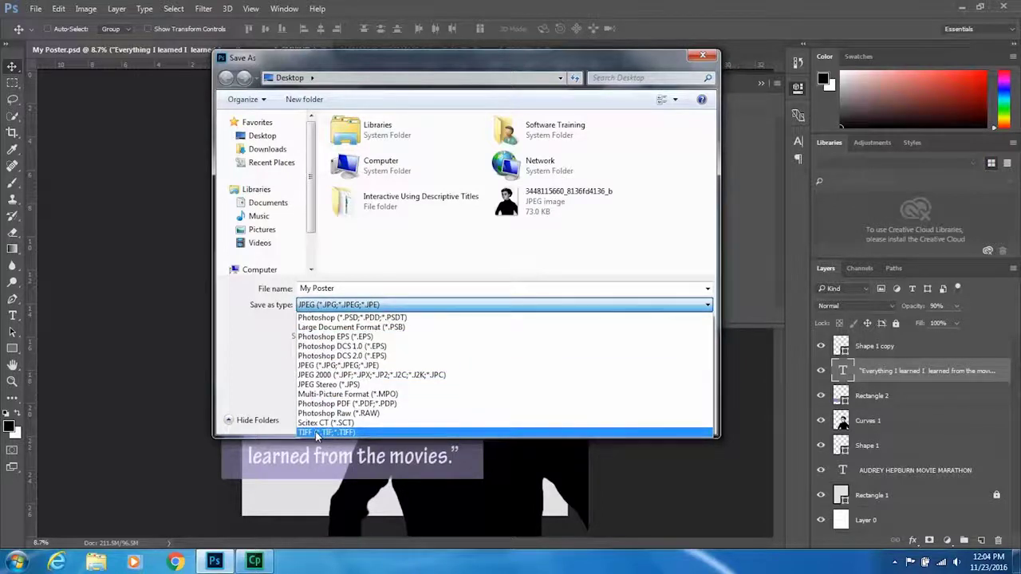
{"action": "left_click", "coordinate": [317, 433]}
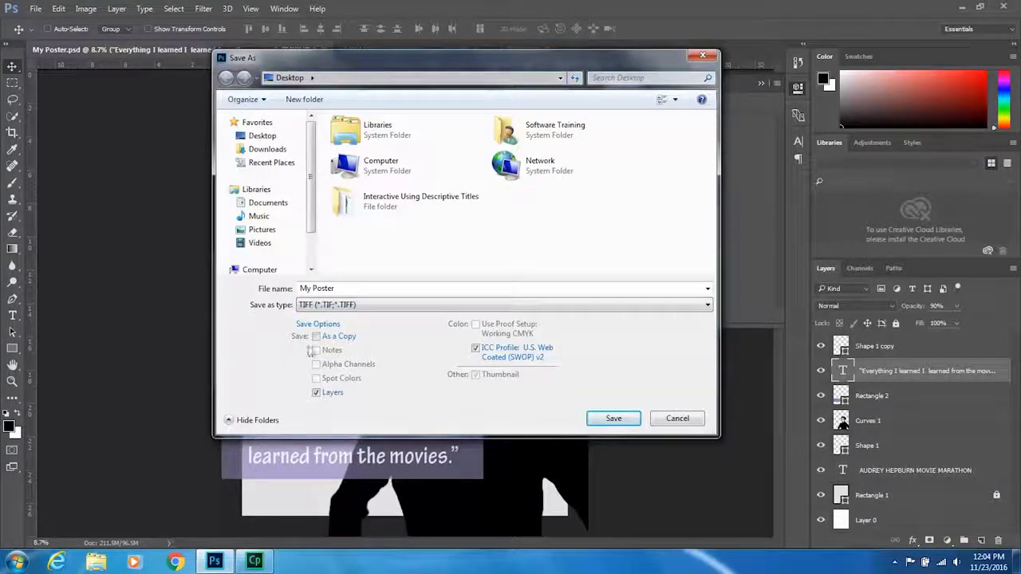
{"action": "left_click", "coordinate": [316, 392]}
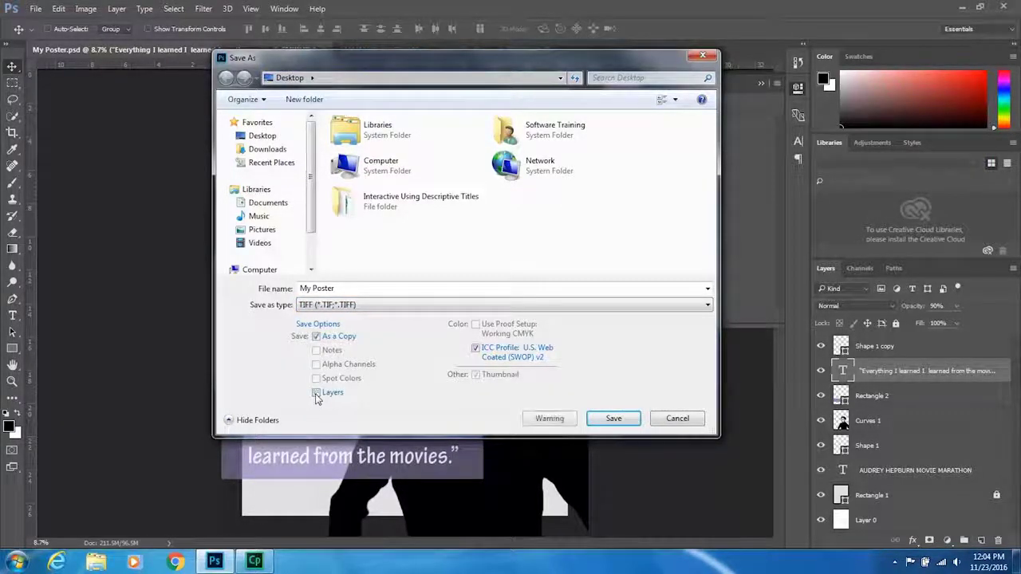
{"action": "left_click", "coordinate": [315, 392]}
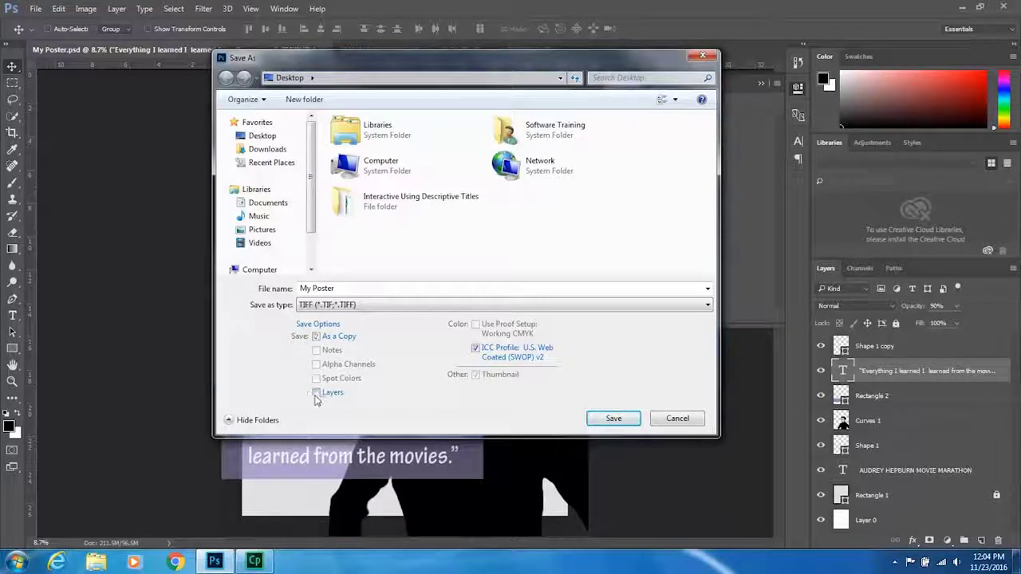
{"action": "left_click", "coordinate": [315, 393]}
{"action": "left_click", "coordinate": [315, 392]}
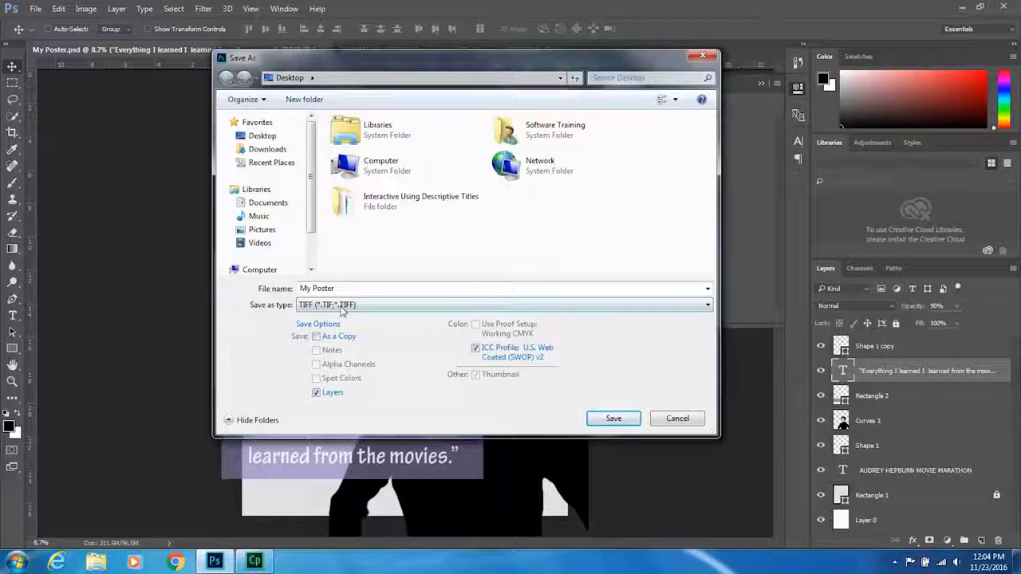
{"action": "left_click", "coordinate": [413, 312]}
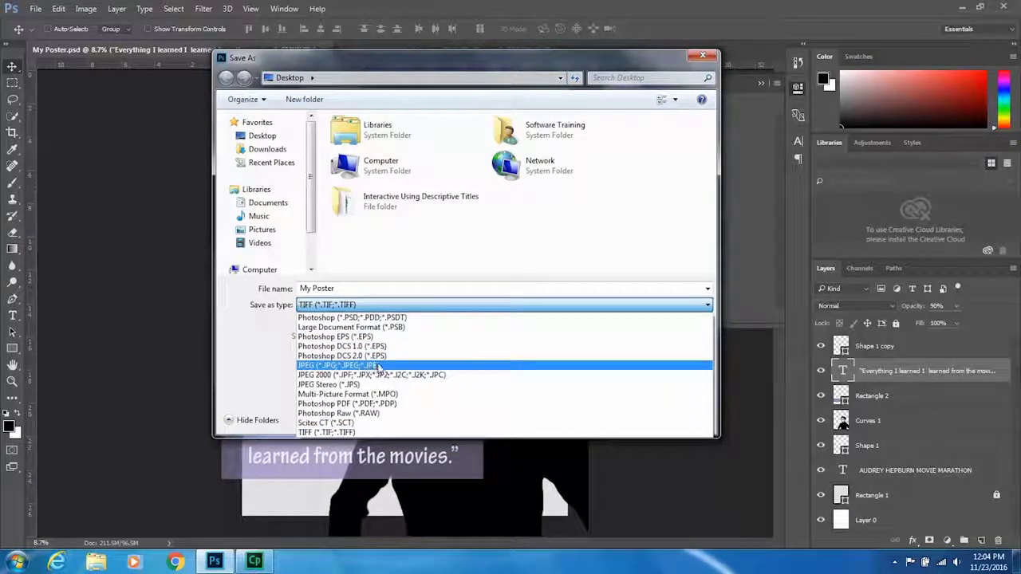
{"action": "left_click", "coordinate": [372, 366]}
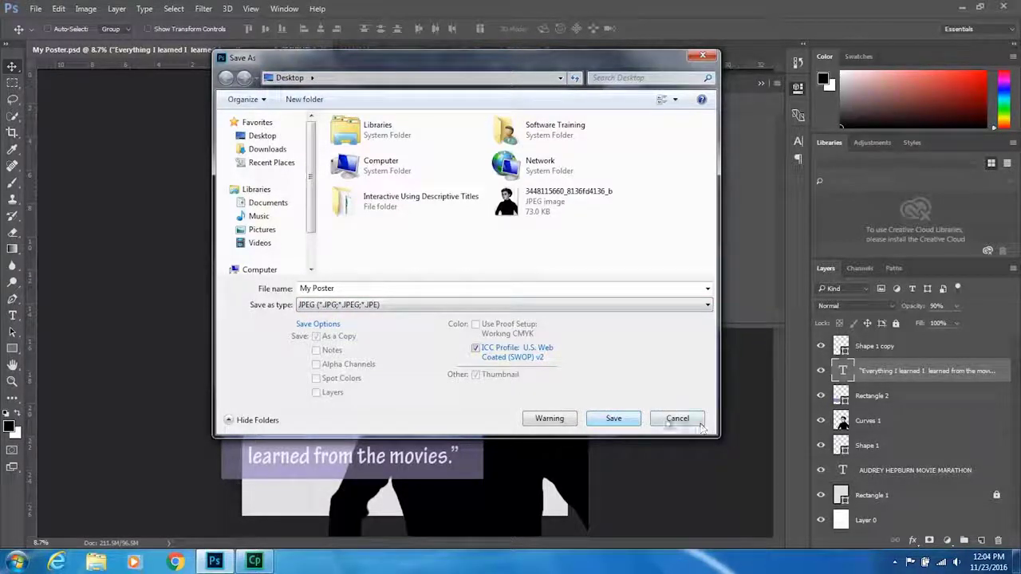
{"action": "left_click", "coordinate": [676, 419]}
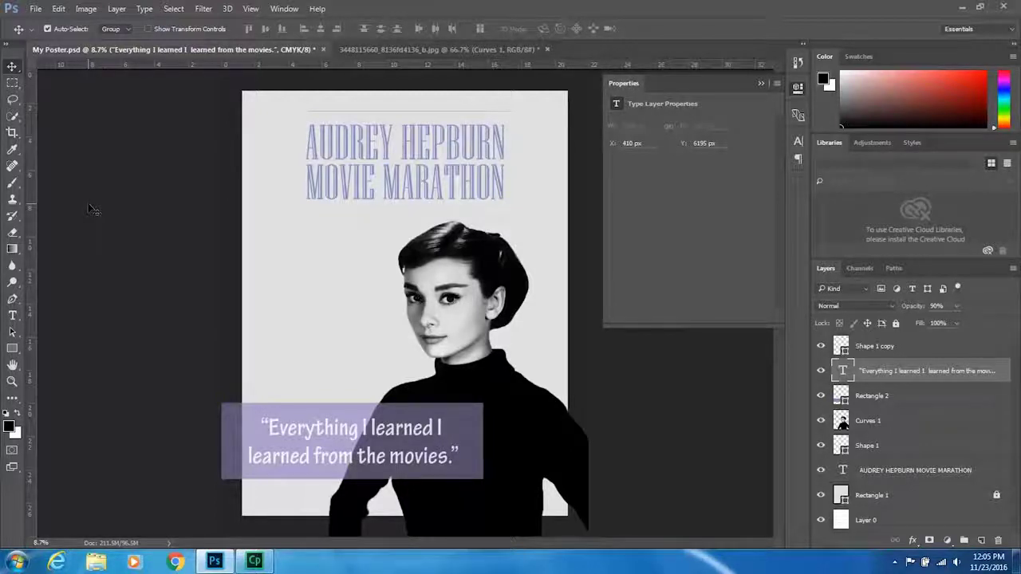
Step: Create a blank 22 × 28 inch CMYK document at 300 pixels/inch with a white background, and unlock its background layer
{"action": "key", "text": "ctrl+n"}
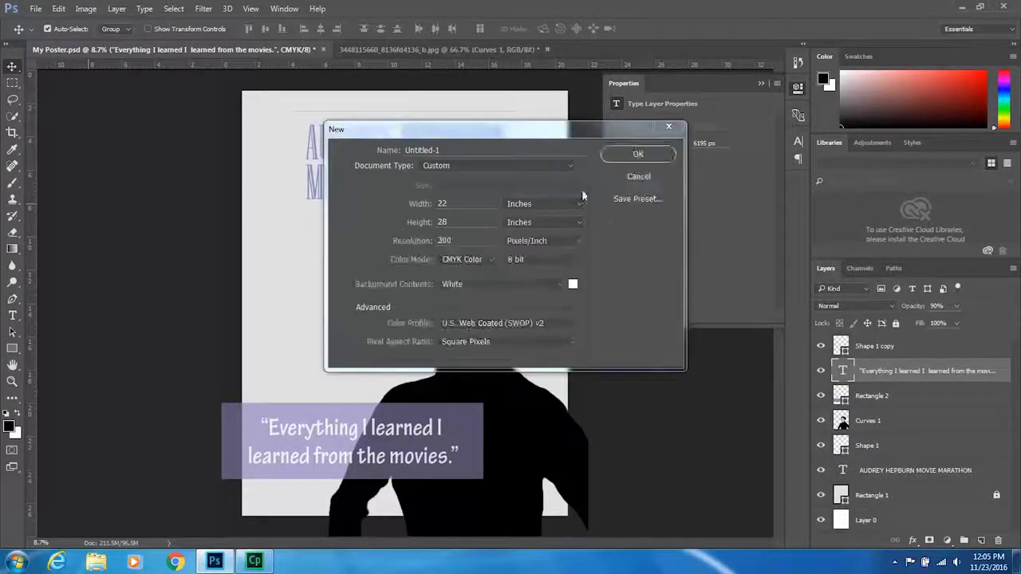
{"action": "left_click", "coordinate": [638, 155]}
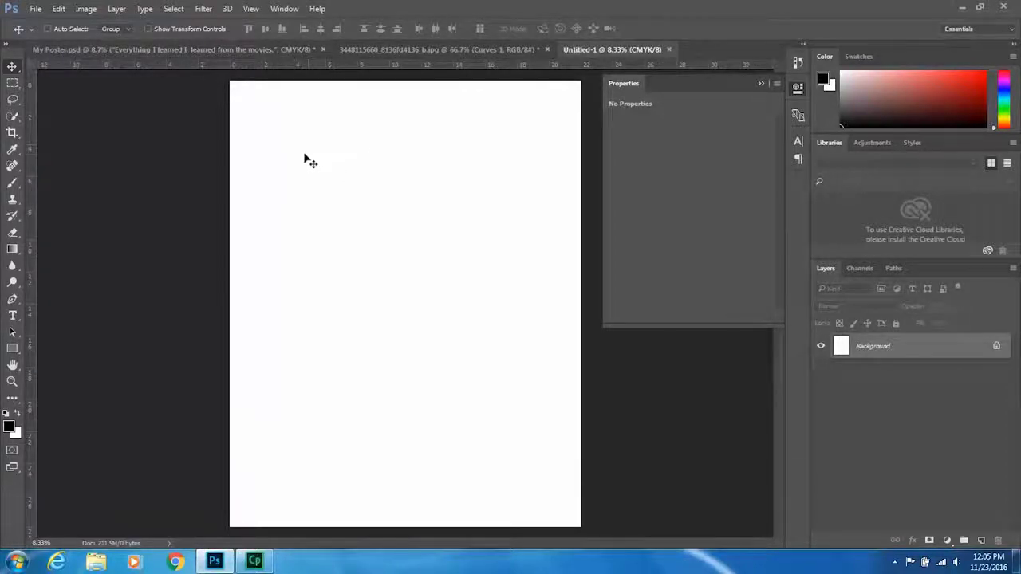
{"action": "left_click", "coordinate": [996, 347]}
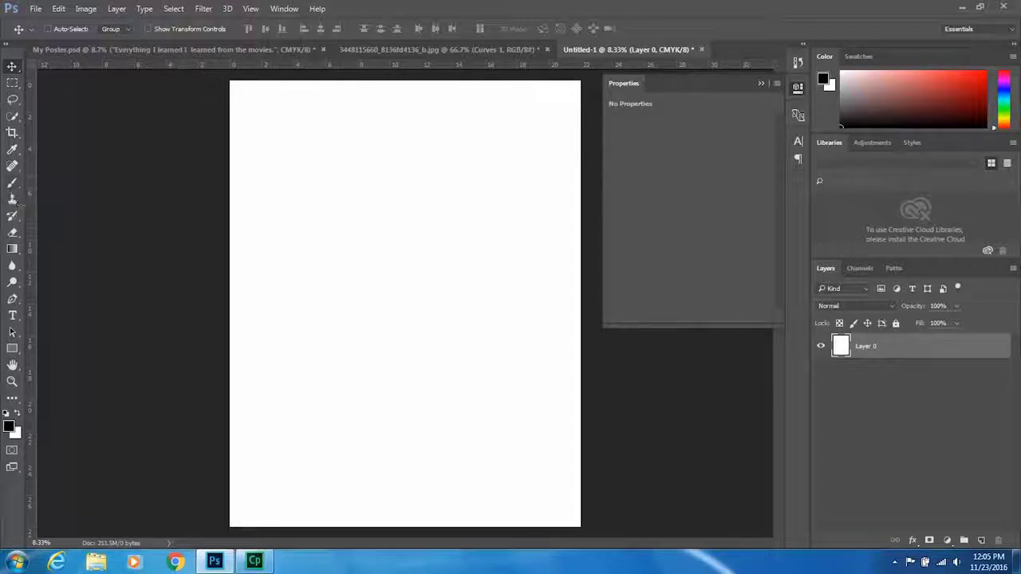
Step: Activate the Brush tool and set its size to about 108 px and its hardness to about 33%
{"action": "left_click", "coordinate": [12, 184]}
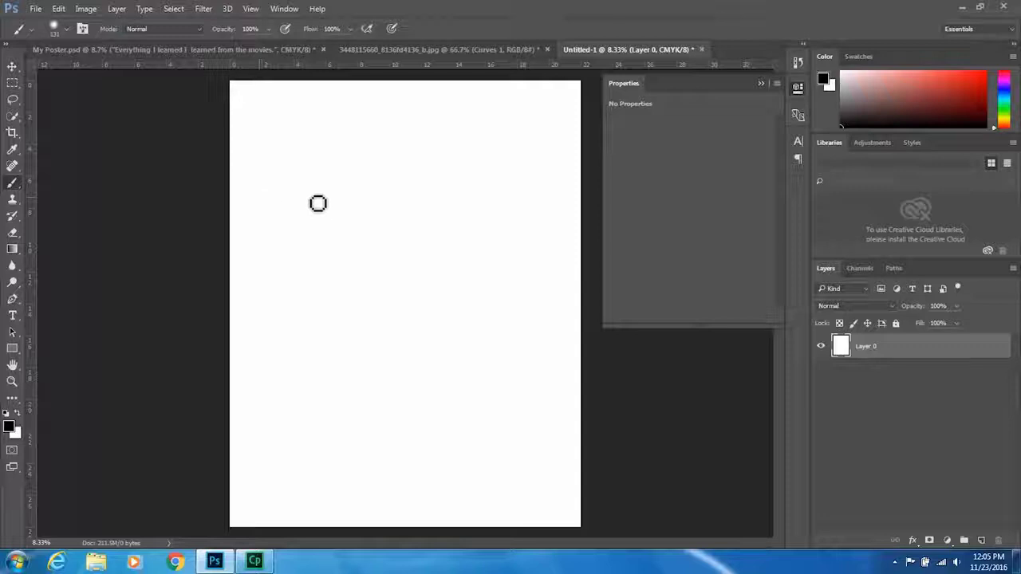
{"action": "left_click", "coordinate": [66, 31]}
{"action": "mouse_move", "coordinate": [126, 73]}
{"action": "left_mouse_down"}
{"action": "mouse_move", "coordinate": [106, 73]}
{"action": "mouse_move", "coordinate": [117, 98]}
{"action": "mouse_move", "coordinate": [87, 95]}
{"action": "mouse_move", "coordinate": [120, 99]}
{"action": "mouse_move", "coordinate": [89, 102]}
{"action": "mouse_move", "coordinate": [98, 100]}
{"action": "left_mouse_up"}
{"action": "left_click", "coordinate": [100, 99]}
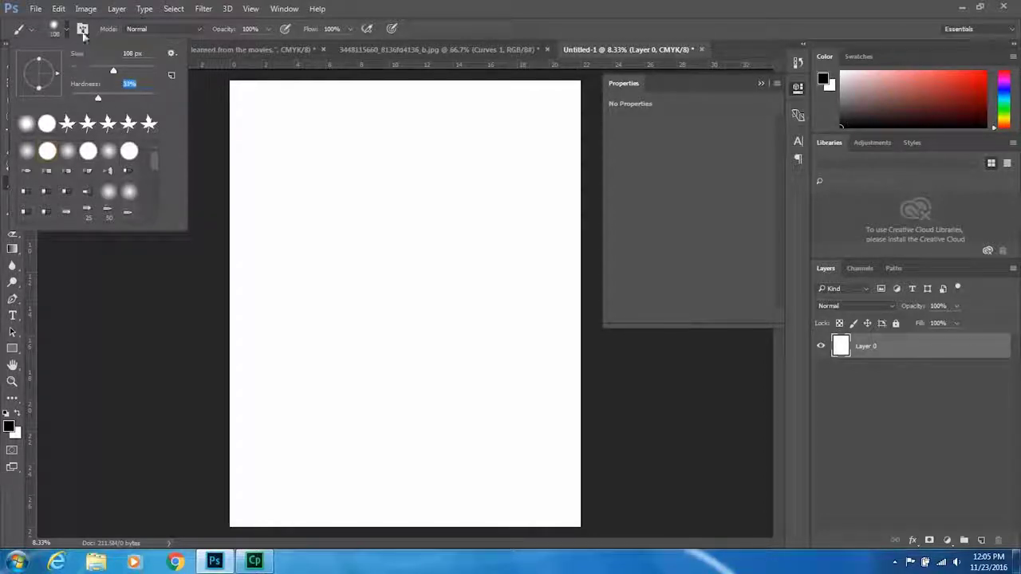
{"action": "left_click", "coordinate": [127, 28]}
{"action": "left_click", "coordinate": [128, 28]}
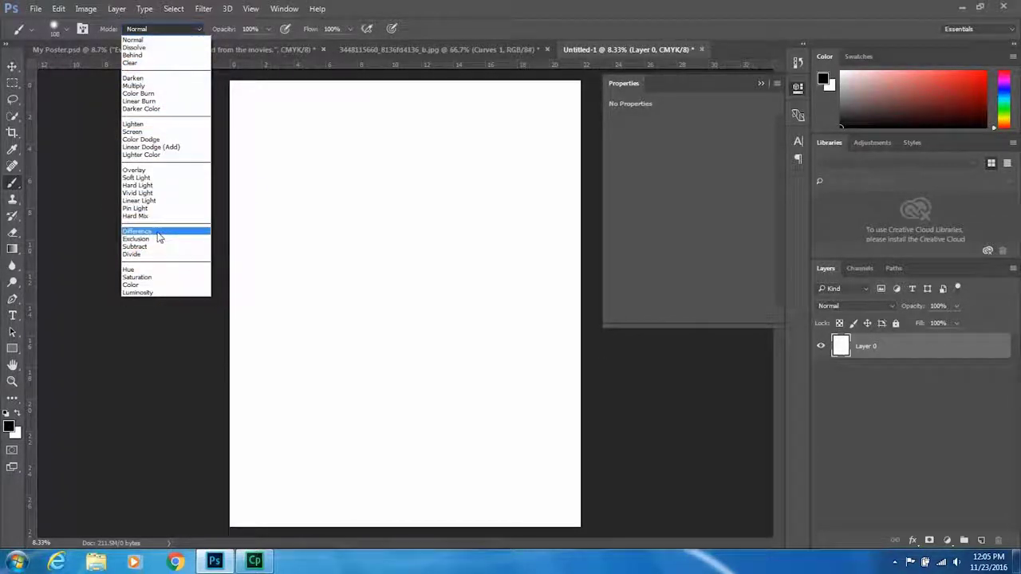
{"action": "left_click", "coordinate": [158, 31]}
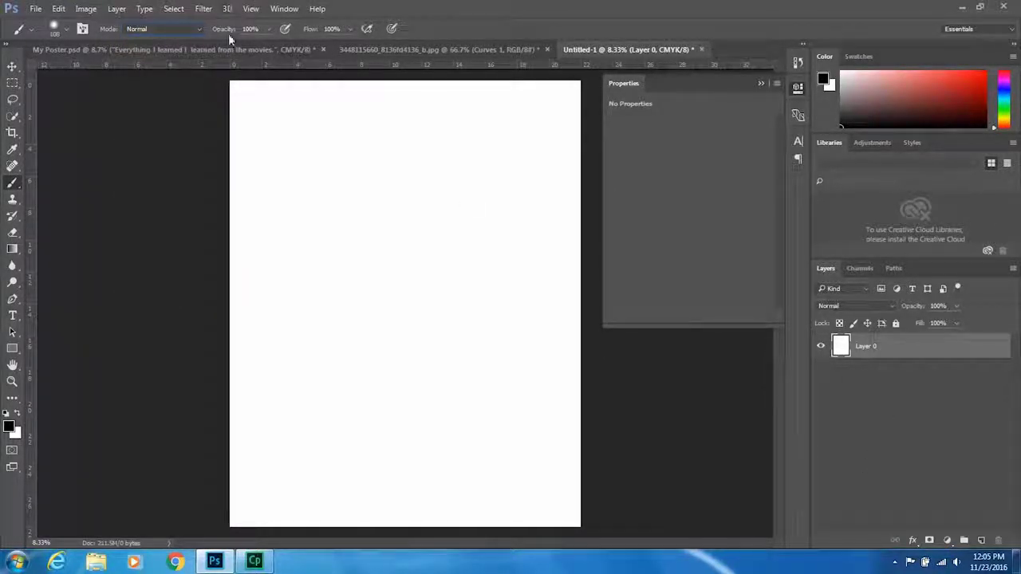
{"action": "left_click_drag", "start_coordinate": [269, 34], "coordinate": [255, 50]}
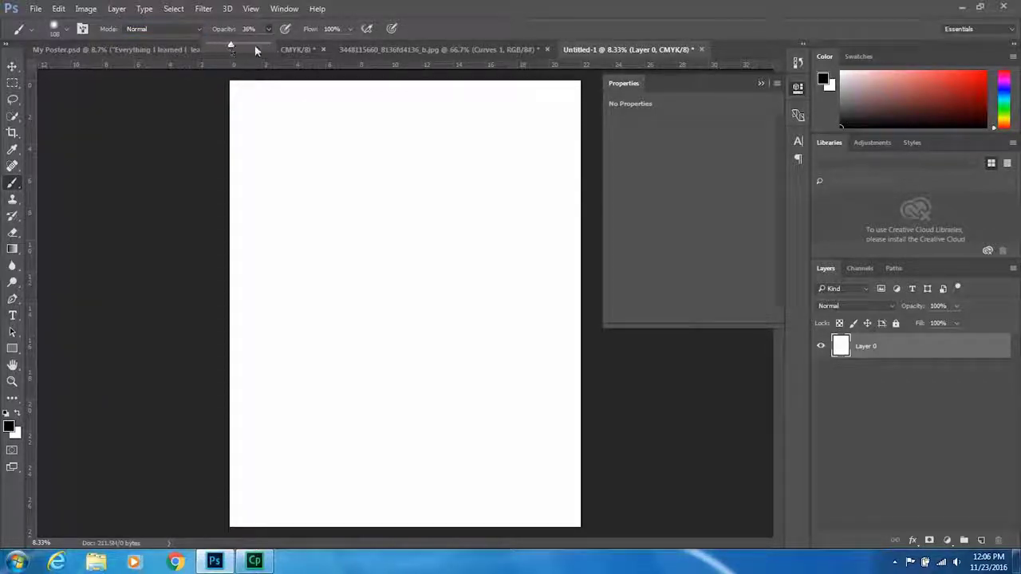
{"action": "left_click", "coordinate": [312, 30]}
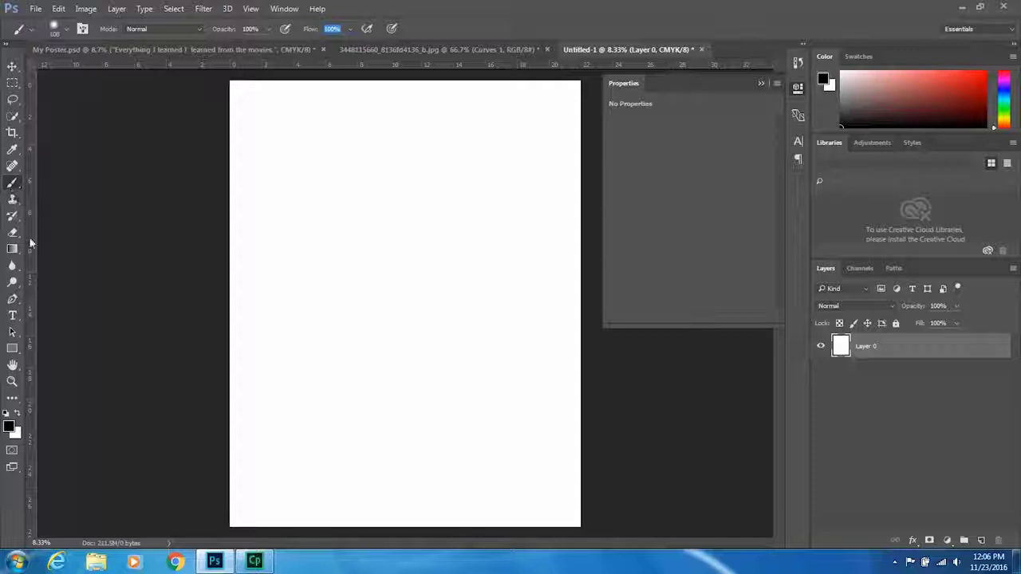
{"action": "left_click", "coordinate": [9, 429]}
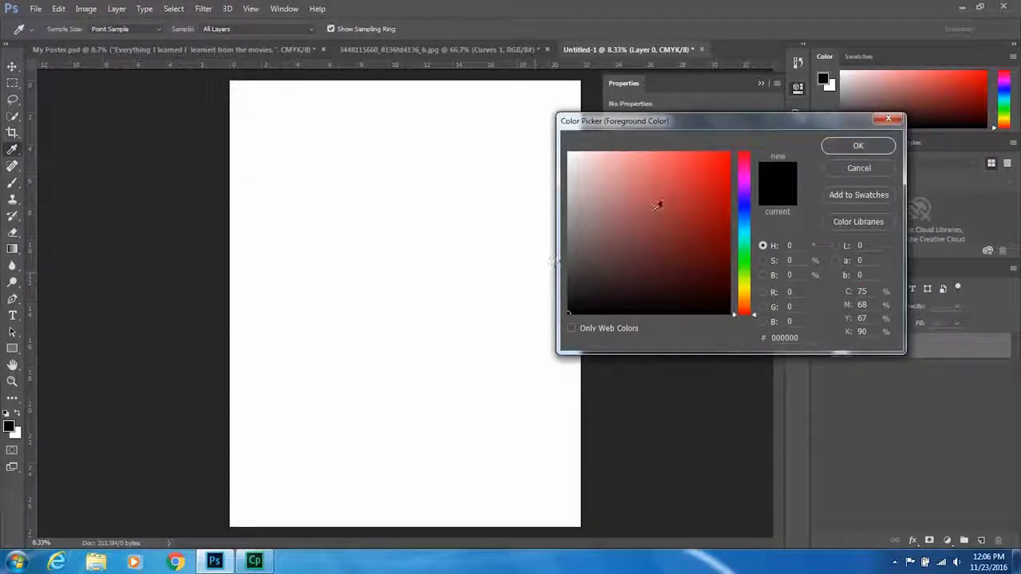
{"action": "left_click", "coordinate": [699, 171]}
{"action": "left_click", "coordinate": [692, 227]}
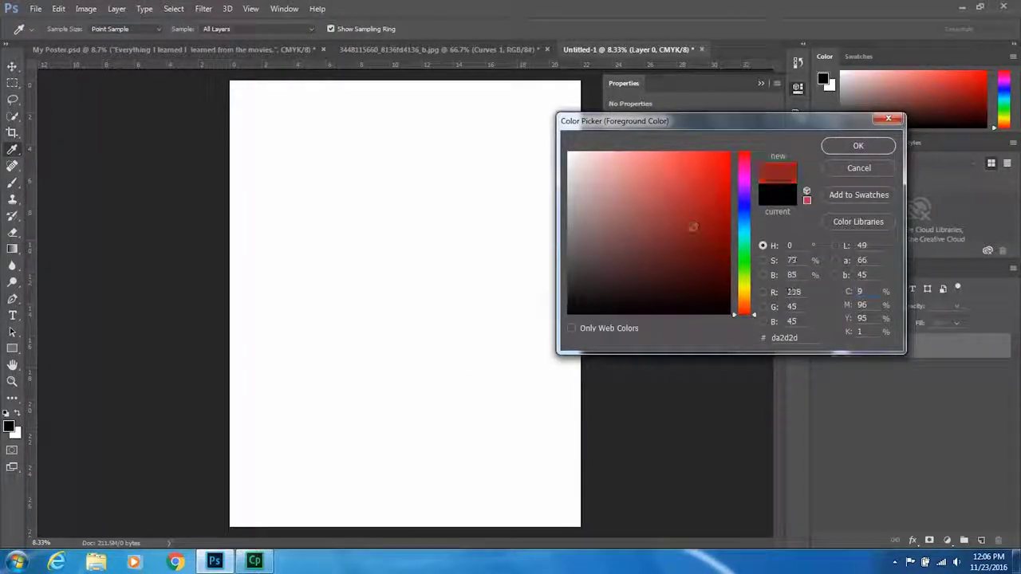
{"action": "left_click", "coordinate": [850, 167]}
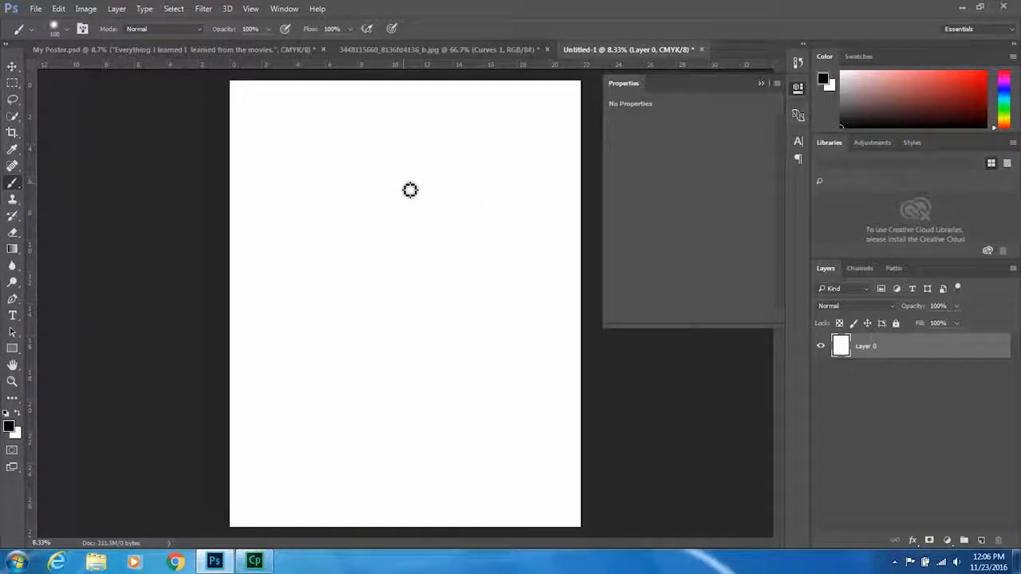
Step: Enlarge the brush to 1500 px and paint one soft black dot near the page's upper-left corner
{"action": "key", "text": "bracketright"}
{"action": "key", "text": "bracketright"}
{"action": "key", "text": "bracketright"}
{"action": "key", "text": "bracketright"}
{"action": "key", "text": "bracketright"}
{"action": "key", "text": "bracketright"}
{"action": "key", "text": "bracketright"}
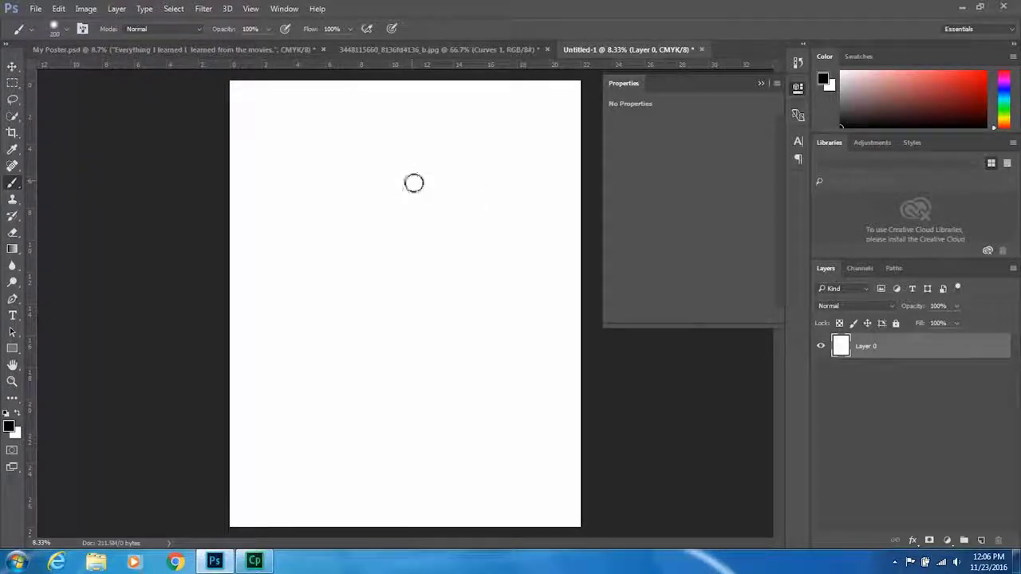
{"action": "key", "text": "bracketright"}
{"action": "key", "text": "bracketright"}
{"action": "key", "text": "bracketright"}
{"action": "key", "text": "bracketright"}
{"action": "key", "text": "bracketright"}
{"action": "key", "text": "bracketright"}
{"action": "key", "text": "bracketright"}
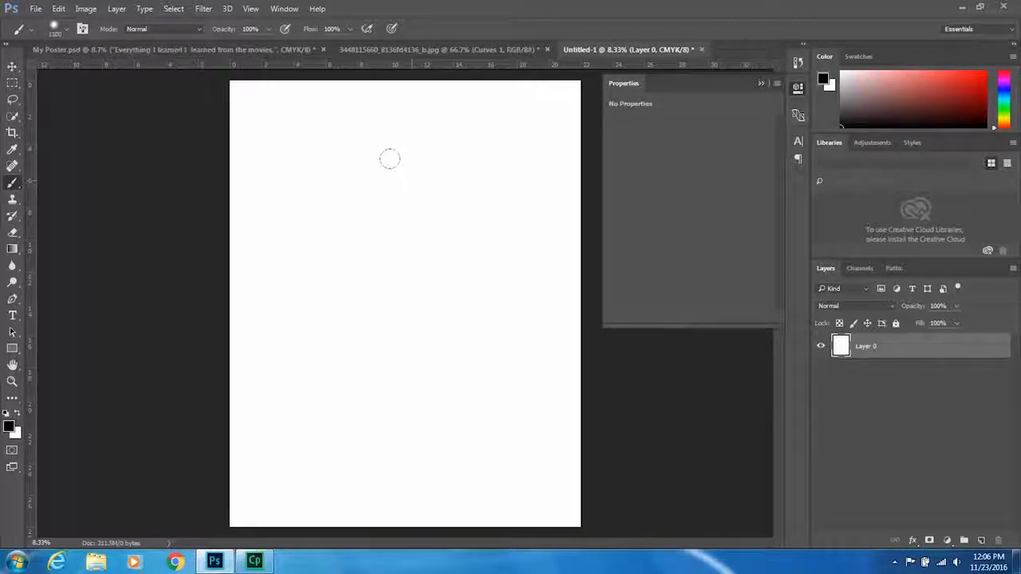
{"action": "key", "text": "bracketright"}
{"action": "key", "text": "bracketright"}
{"action": "key", "text": "bracketright"}
{"action": "left_click", "coordinate": [289, 148]}
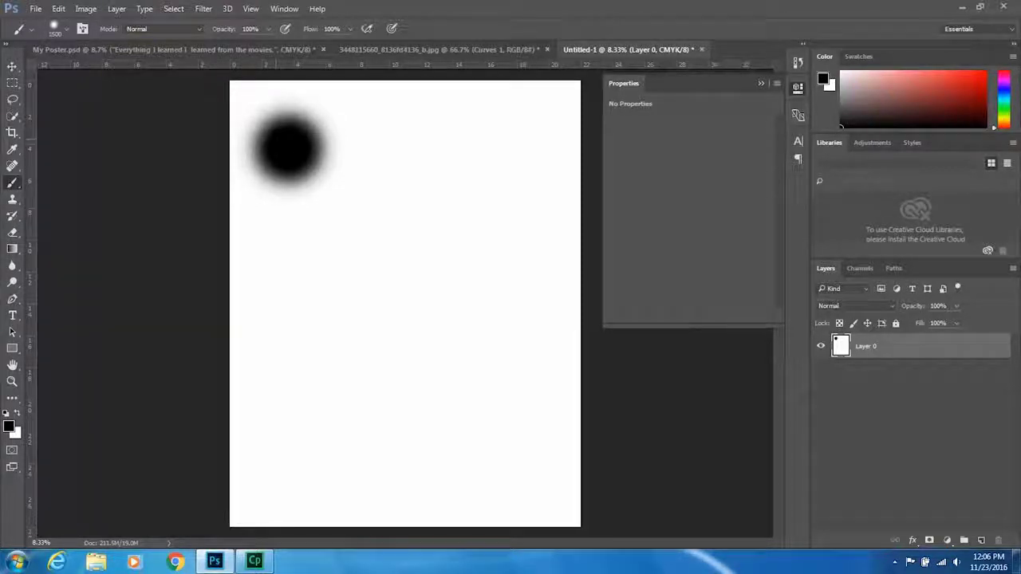
Step: Set the brush hardness to 100% and paint a hard-edged black dot beside the soft one
{"action": "left_click", "coordinate": [58, 30]}
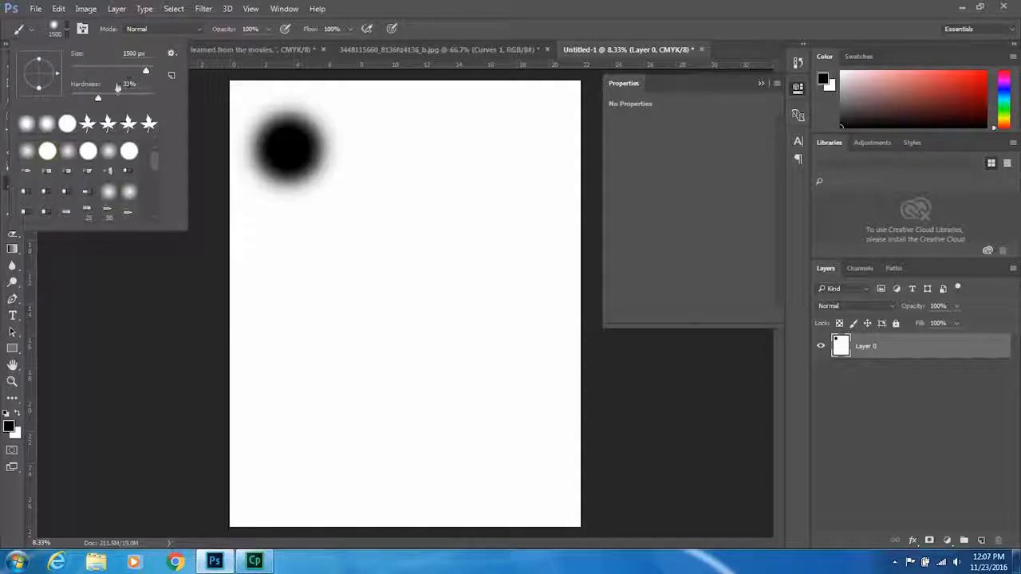
{"action": "left_click_drag", "start_coordinate": [97, 101], "coordinate": [185, 109]}
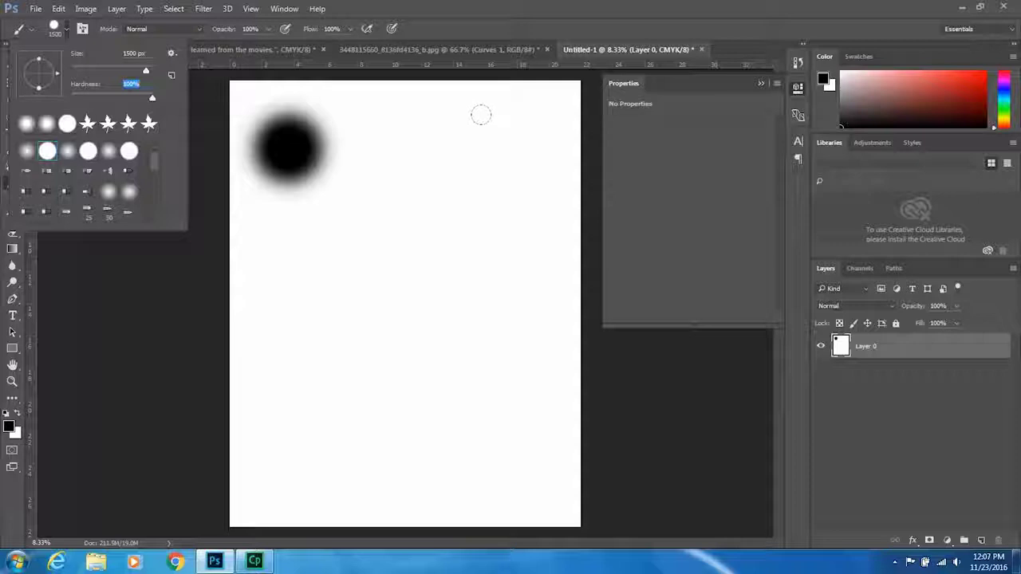
{"action": "left_click", "coordinate": [382, 151]}
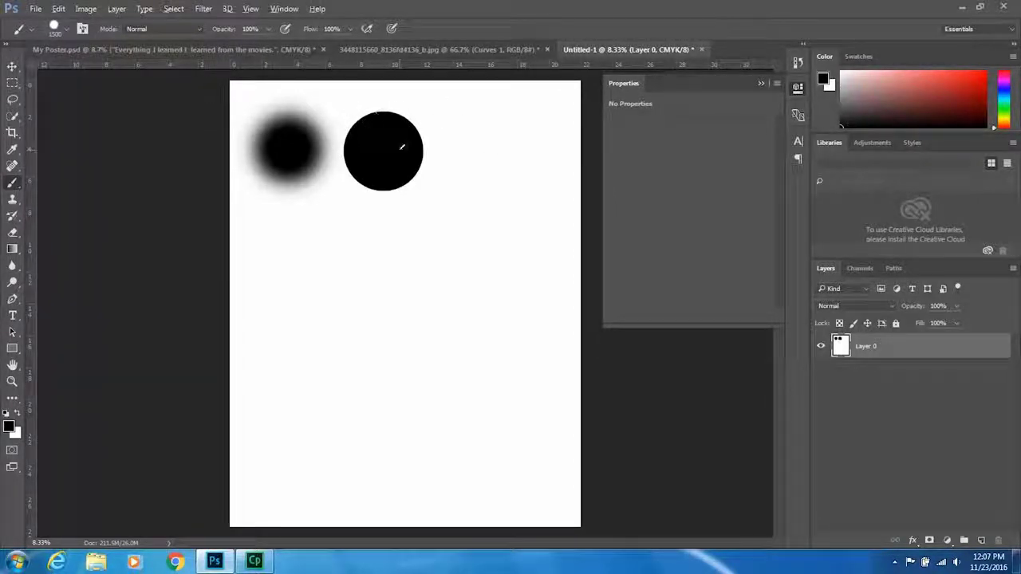
Step: Set the brush hardness to 0% and paint a third dot below the first two for comparison
{"action": "scroll", "coordinate": [402, 147], "scroll_direction": "up", "scroll_amount": 3}
{"action": "scroll", "coordinate": [402, 147], "scroll_direction": "up", "scroll_amount": 3}
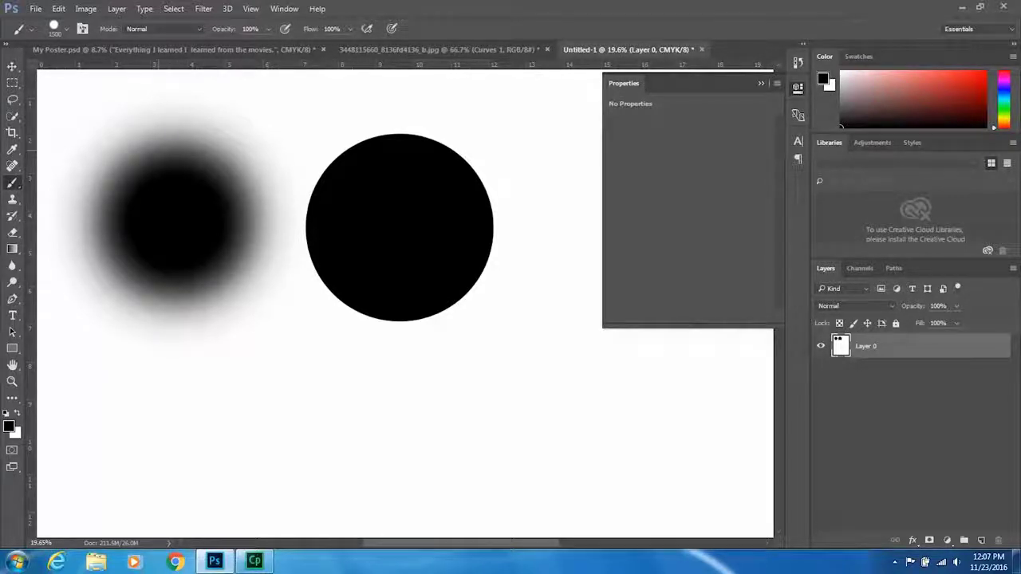
{"action": "left_click", "coordinate": [66, 28]}
{"action": "left_click", "coordinate": [100, 98]}
{"action": "left_click_drag", "start_coordinate": [126, 100], "coordinate": [43, 91]}
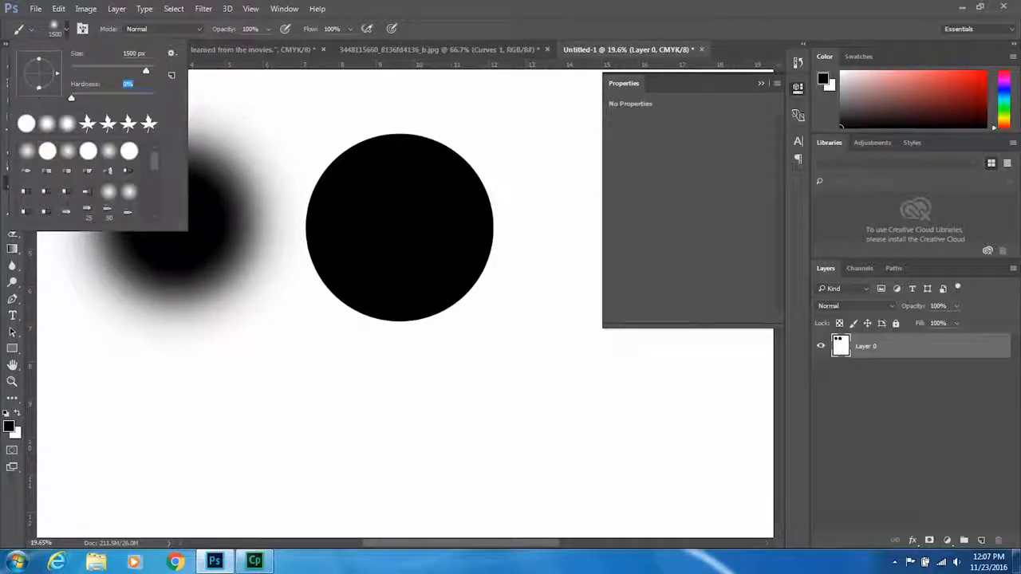
{"action": "key", "text": "Return"}
{"action": "left_click", "coordinate": [319, 431]}
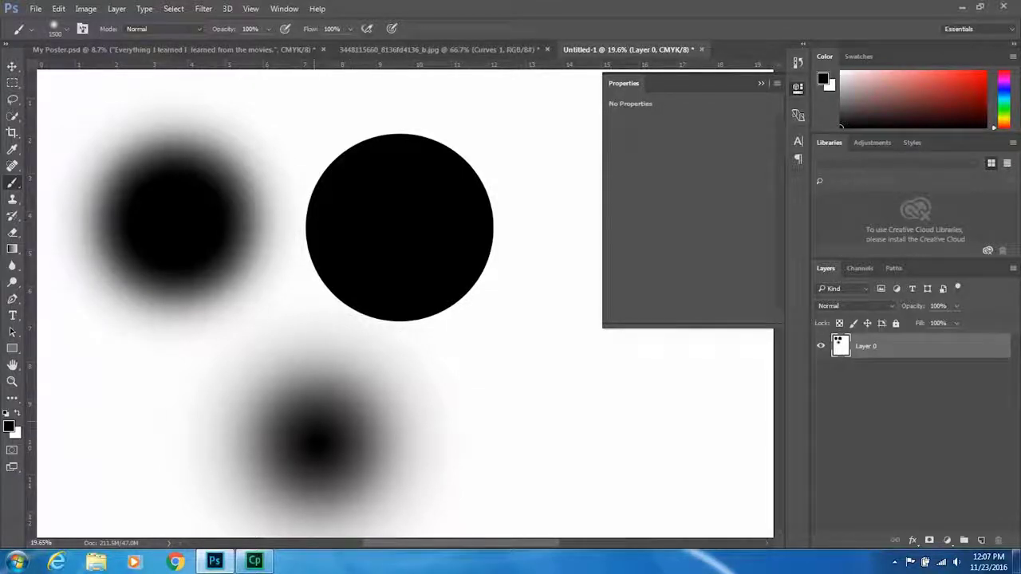
{"action": "scroll", "coordinate": [382, 399], "scroll_direction": "down", "scroll_amount": 4}
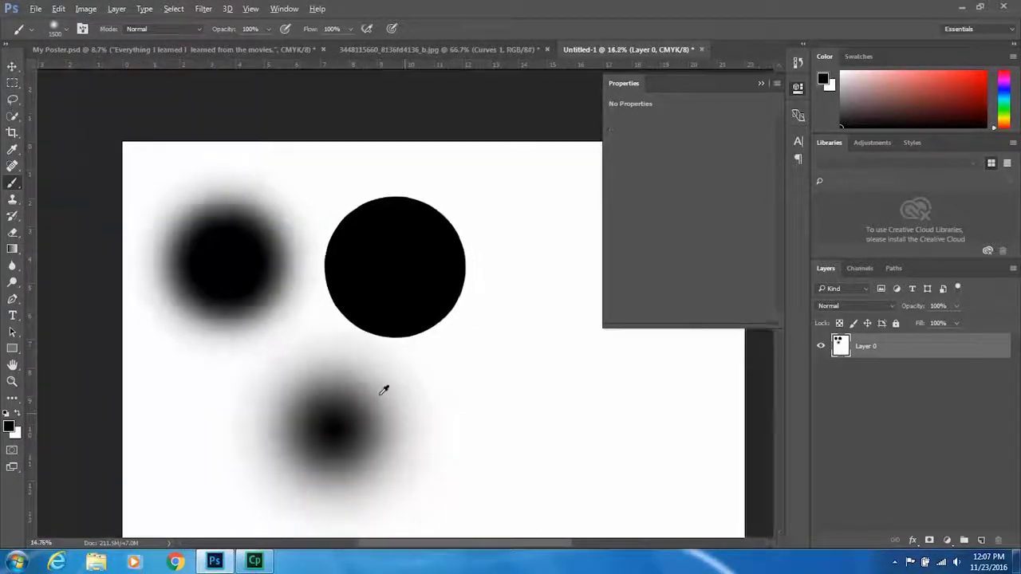
{"action": "scroll", "coordinate": [383, 399], "scroll_direction": "down", "scroll_amount": 1}
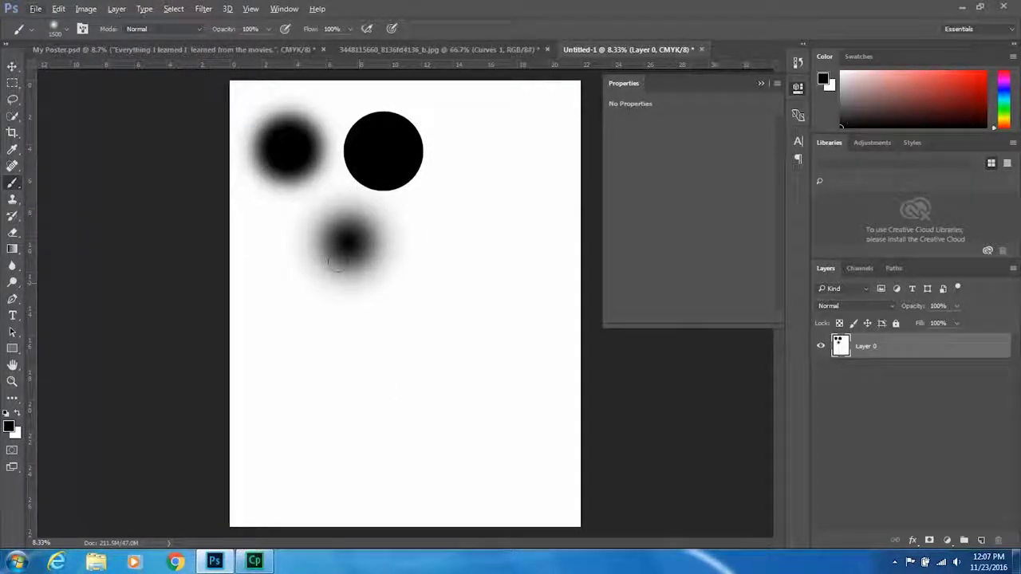
Step: Choose a flat brush preset at 300 px, paint a few black strokes beside the third dot, and browse the other presets
{"action": "left_click", "coordinate": [63, 28]}
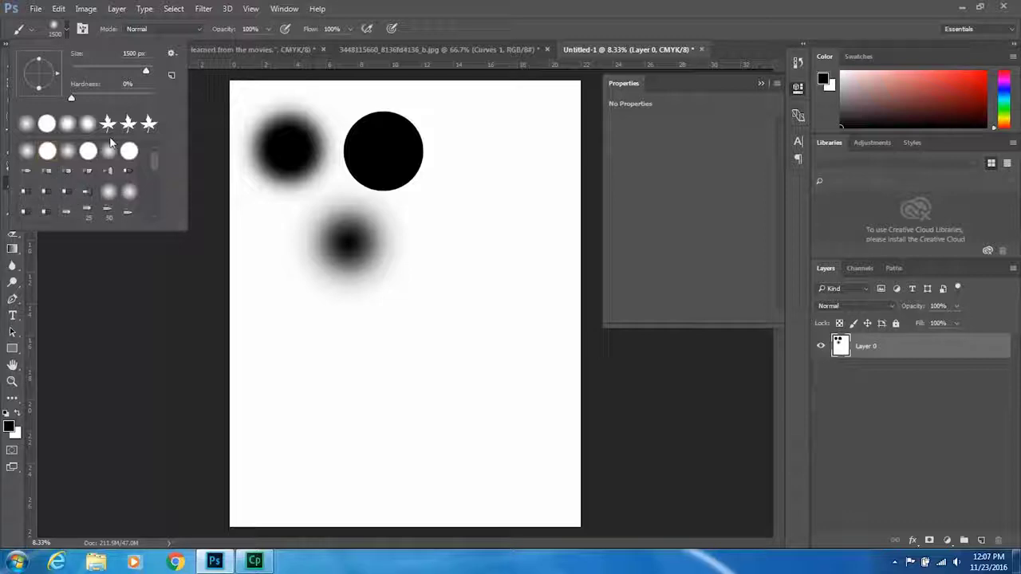
{"action": "mouse_move", "coordinate": [158, 163]}
{"action": "left_mouse_down"}
{"action": "mouse_move", "coordinate": [154, 215]}
{"action": "mouse_move", "coordinate": [154, 176]}
{"action": "left_mouse_up"}
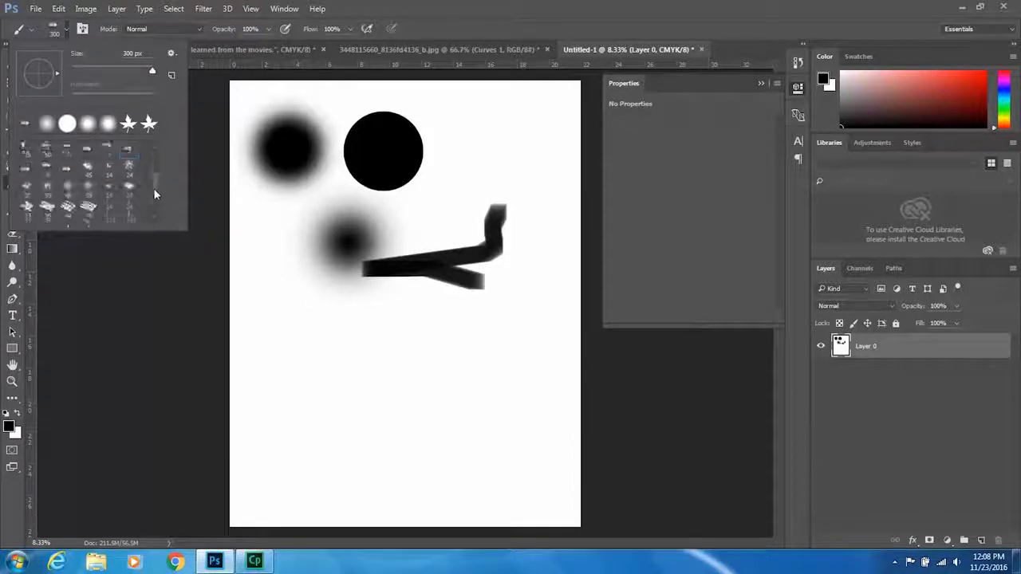
{"action": "left_click_drag", "start_coordinate": [154, 187], "coordinate": [153, 206]}
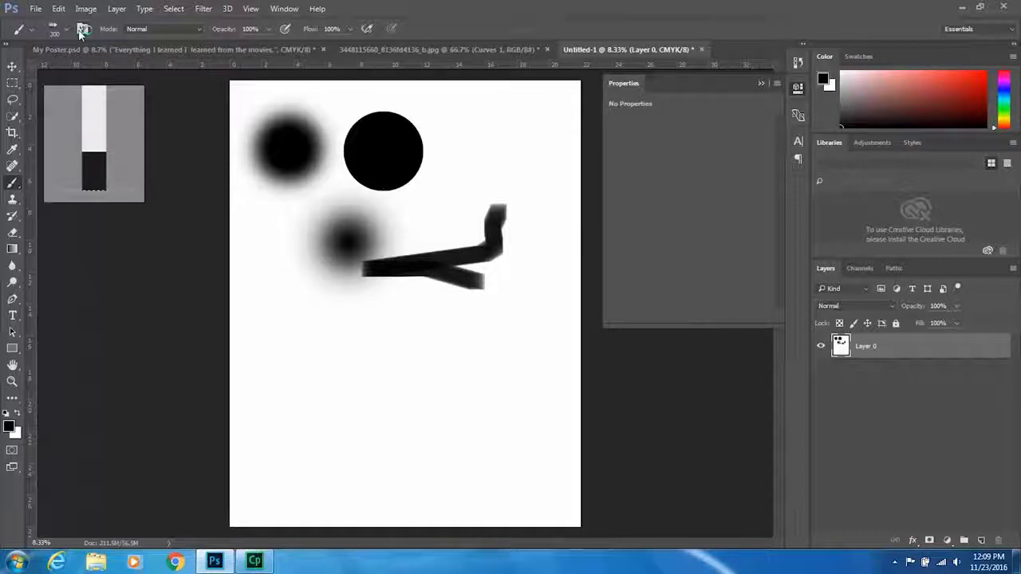
Step: Open the detailed brush settings and narrow their panel to uncover more of the page
{"action": "key", "text": "super+plus"}
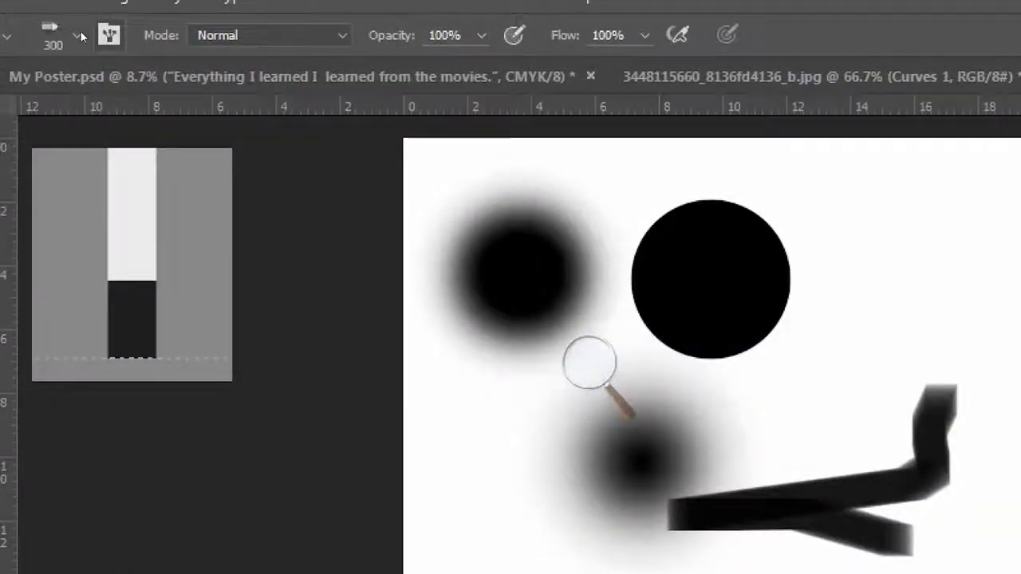
{"action": "left_click", "coordinate": [79, 35]}
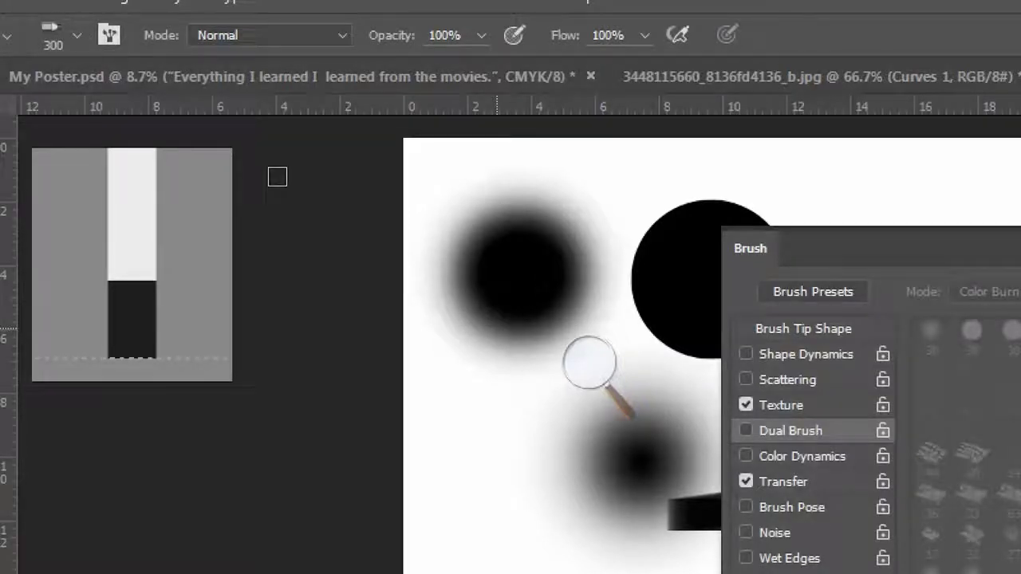
{"action": "key", "text": "super"}
{"action": "key", "text": "super+minus"}
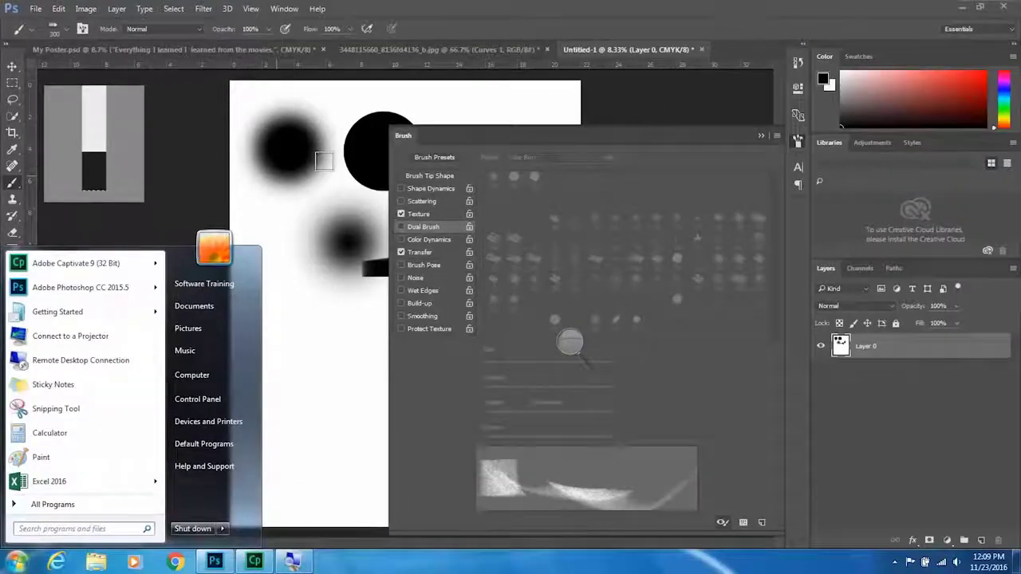
{"action": "key", "text": "Escape"}
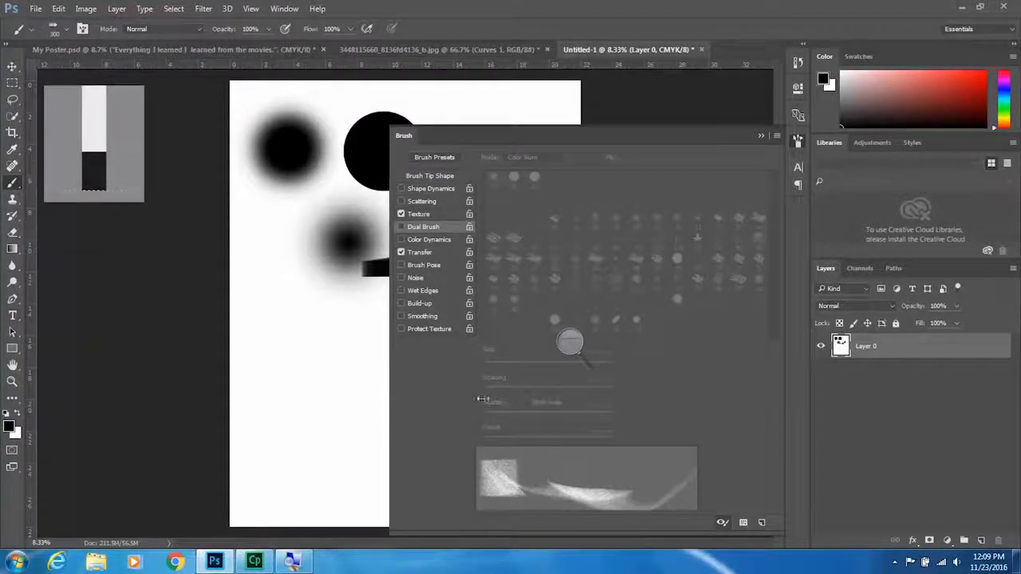
{"action": "left_click_drag", "start_coordinate": [385, 402], "coordinate": [487, 402]}
{"action": "mouse_move", "coordinate": [381, 411]}
{"action": "left_mouse_down"}
{"action": "mouse_move", "coordinate": [346, 412]}
{"action": "mouse_move", "coordinate": [500, 410]}
{"action": "mouse_move", "coordinate": [453, 412]}
{"action": "left_mouse_up"}
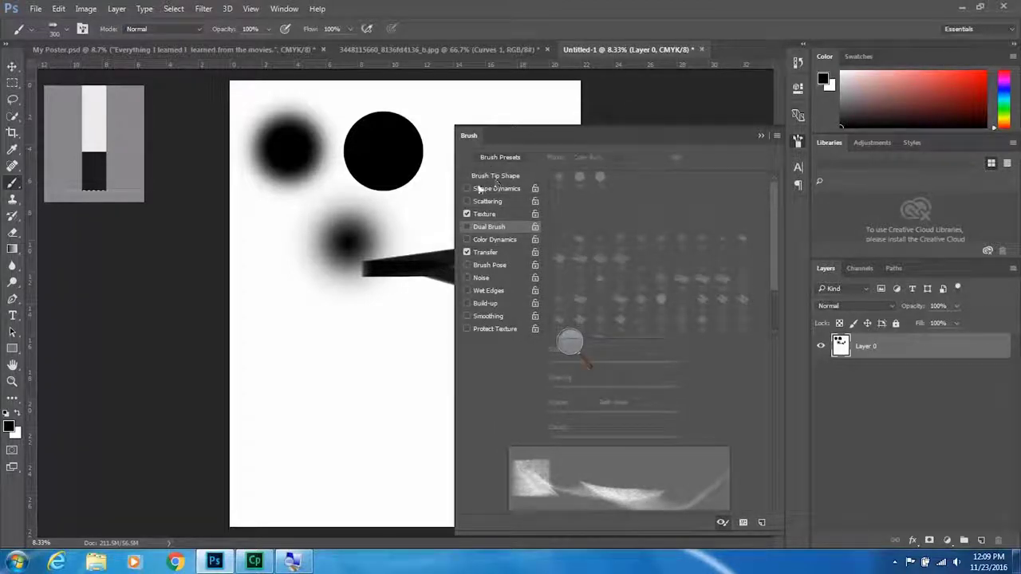
Step: Choose the soft round brush with 0% hardness and set its size to 165 px in the Brush Tip Shape settings
{"action": "left_click", "coordinate": [66, 30]}
{"action": "left_click", "coordinate": [47, 122]}
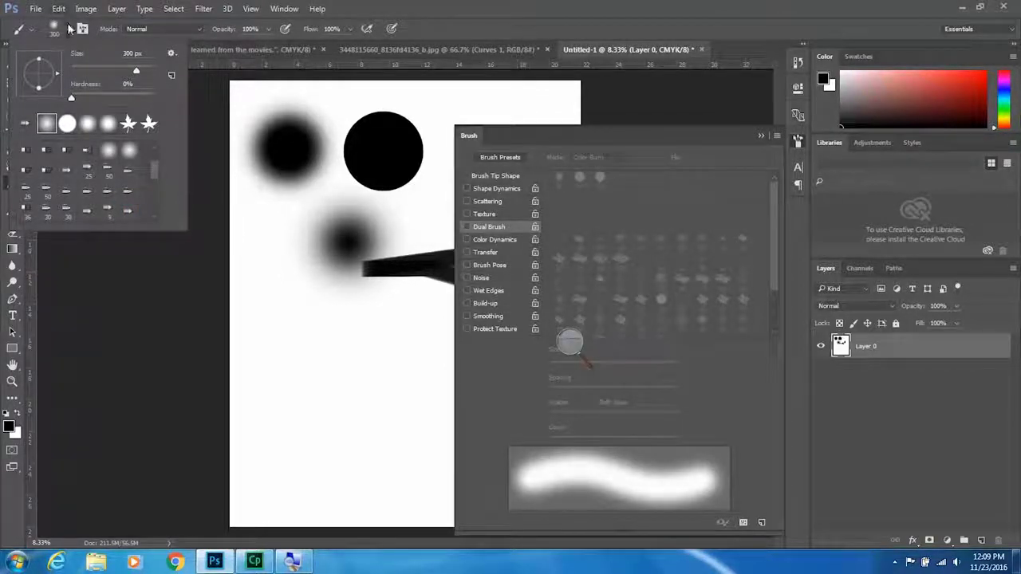
{"action": "left_click", "coordinate": [481, 179]}
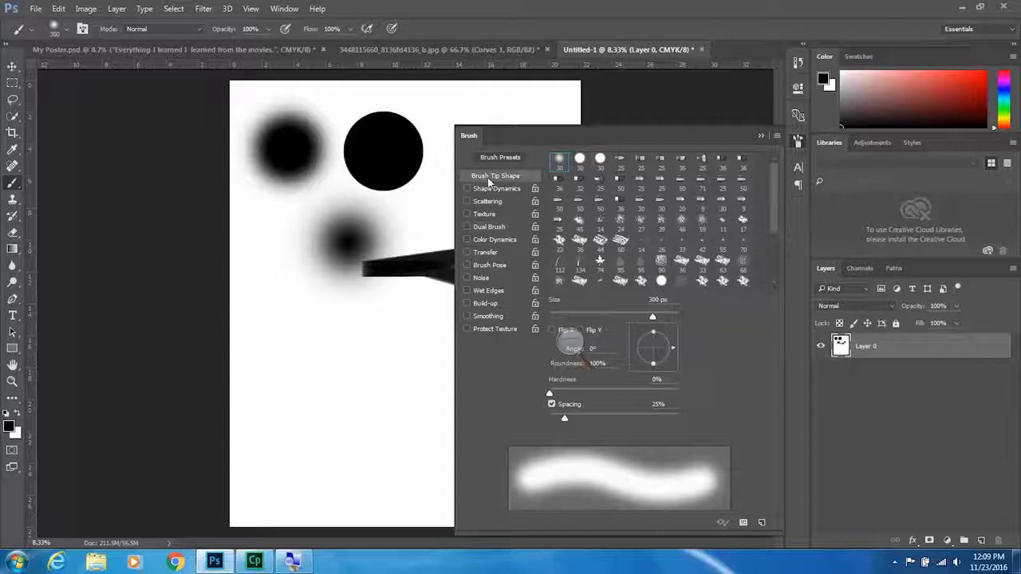
{"action": "scroll", "coordinate": [778, 195], "scroll_direction": "down", "scroll_amount": 2}
{"action": "mouse_move", "coordinate": [775, 206]}
{"action": "left_mouse_down"}
{"action": "mouse_move", "coordinate": [776, 238]}
{"action": "mouse_move", "coordinate": [775, 159]}
{"action": "left_mouse_up"}
{"action": "left_click_drag", "start_coordinate": [652, 317], "coordinate": [636, 319]}
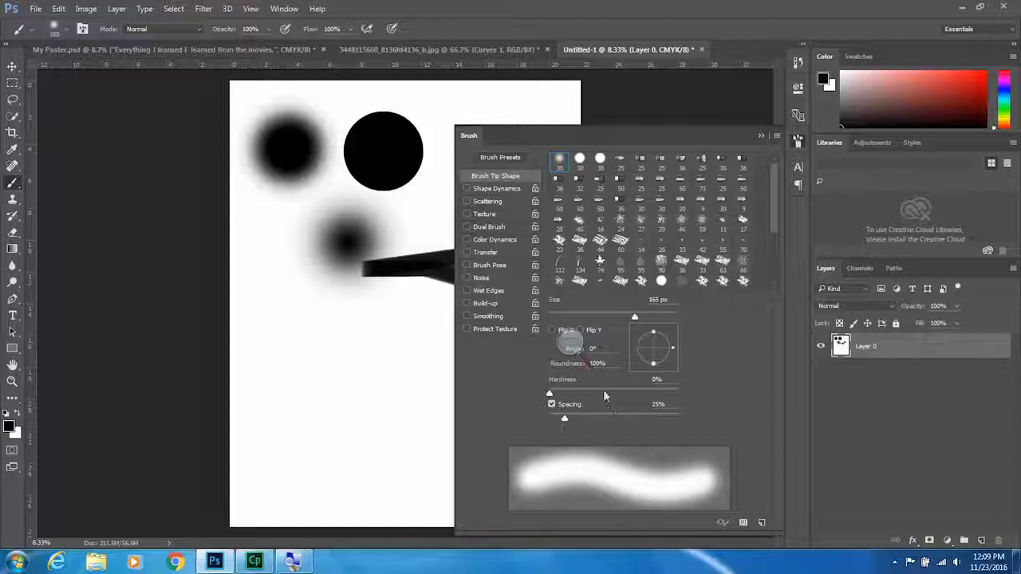
Step: Select the 134 px grass brush tip and paint a short black stroke on the lower part of the page
{"action": "left_click_drag", "start_coordinate": [771, 212], "coordinate": [781, 253]}
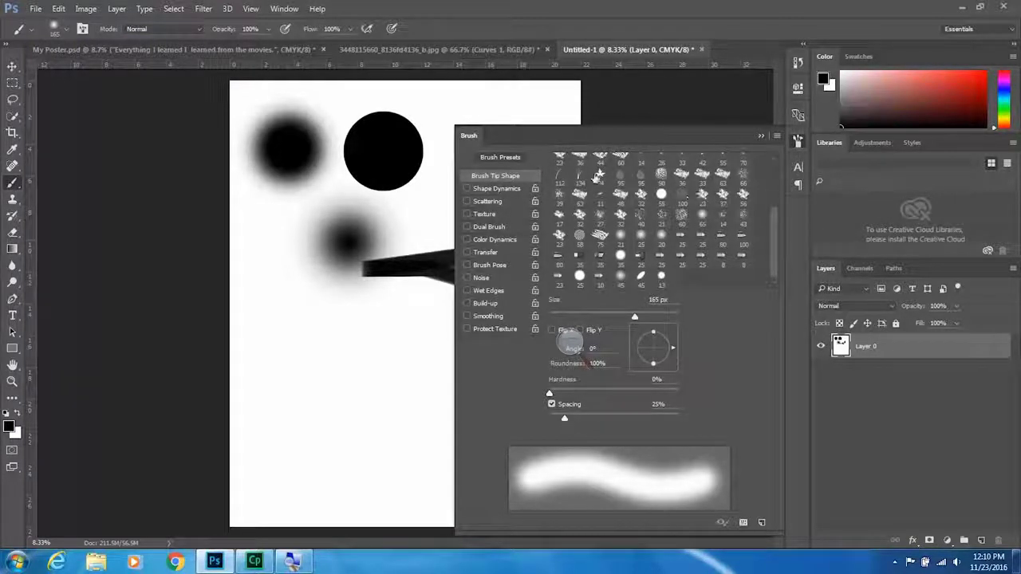
{"action": "left_click", "coordinate": [579, 177]}
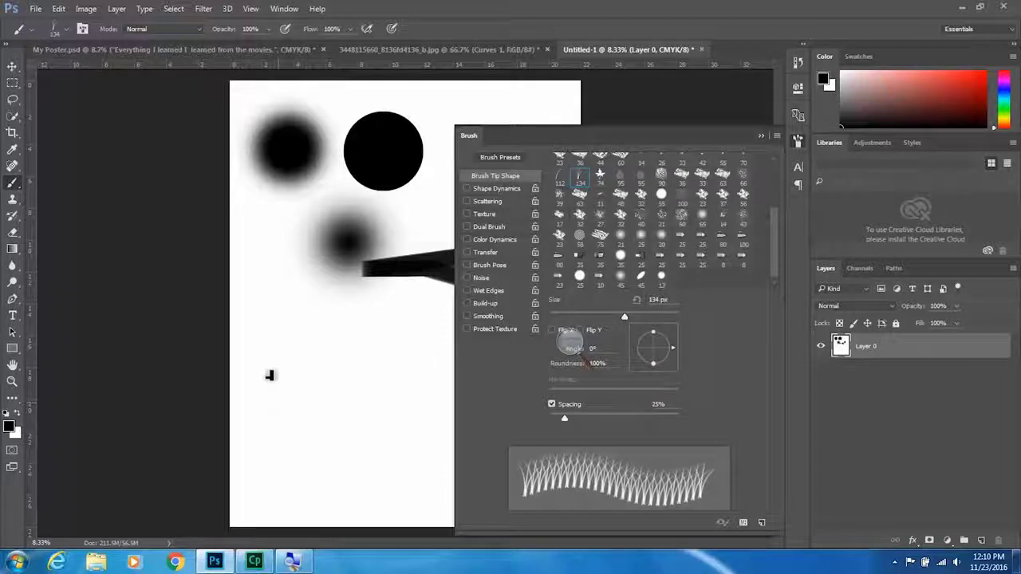
{"action": "left_click_drag", "start_coordinate": [297, 390], "coordinate": [316, 394]}
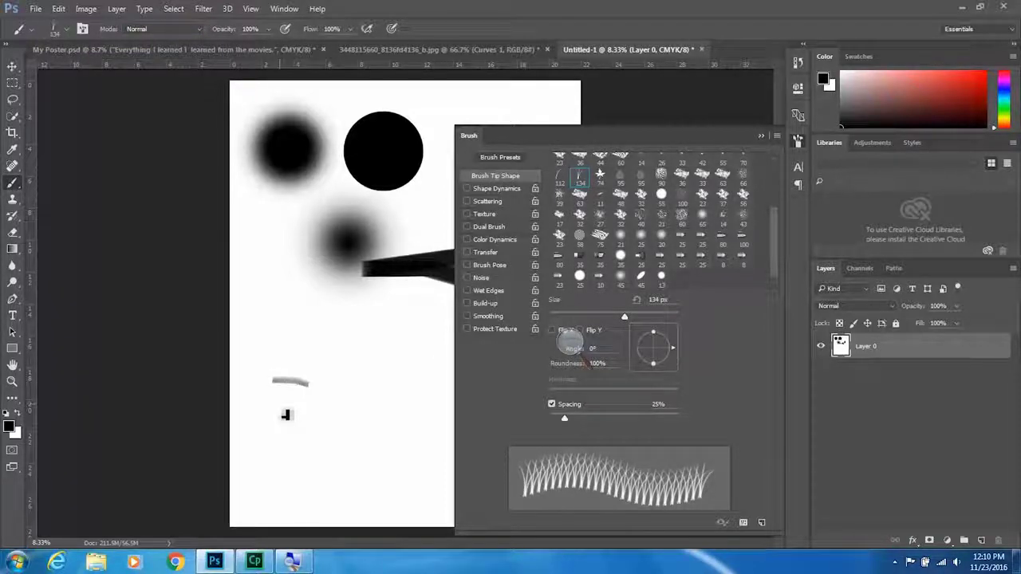
Step: Enlarge the grass brush to about 1457 px and paint a row of black grass near the page's bottom
{"action": "left_click", "coordinate": [66, 30]}
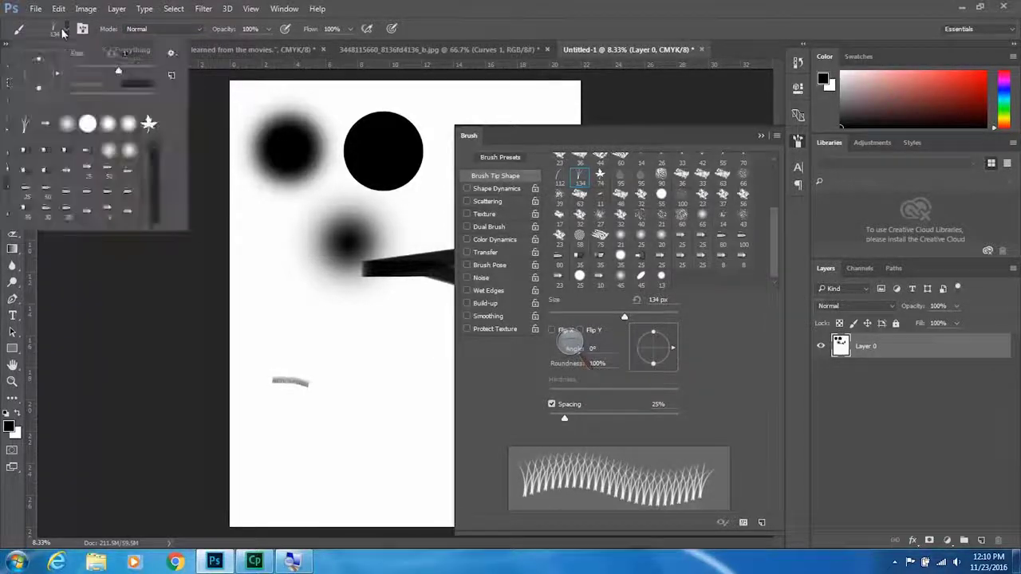
{"action": "mouse_move", "coordinate": [120, 71]}
{"action": "left_mouse_down"}
{"action": "mouse_move", "coordinate": [158, 71]}
{"action": "mouse_move", "coordinate": [147, 72]}
{"action": "left_mouse_up"}
{"action": "left_click_drag", "start_coordinate": [275, 444], "coordinate": [390, 444]}
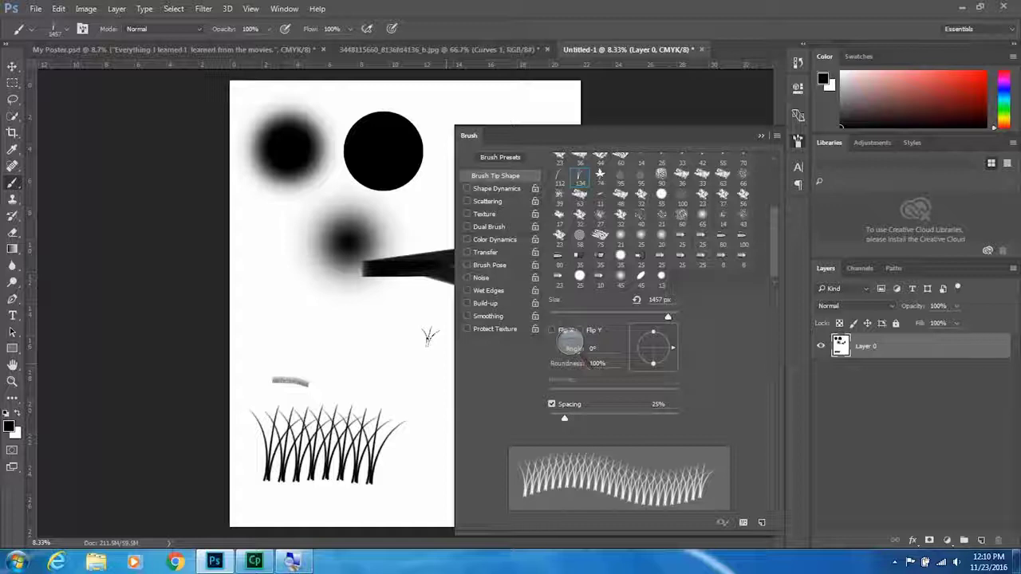
Step: Change the foreground color to green and paint a row of grass above the black one
{"action": "left_click_drag", "start_coordinate": [1003, 87], "coordinate": [1006, 116]}
{"action": "left_click", "coordinate": [965, 97]}
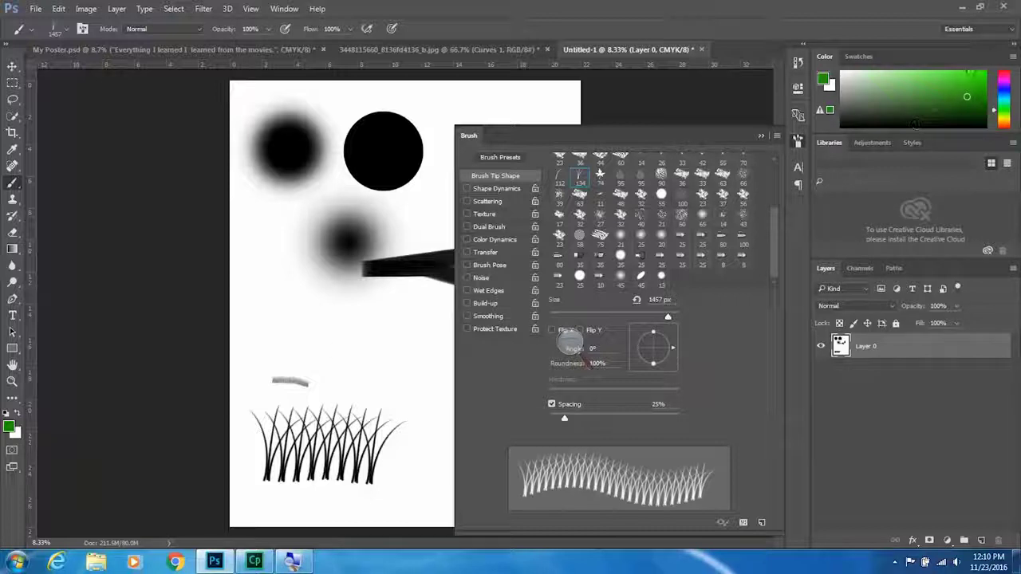
{"action": "left_click_drag", "start_coordinate": [244, 331], "coordinate": [384, 331]}
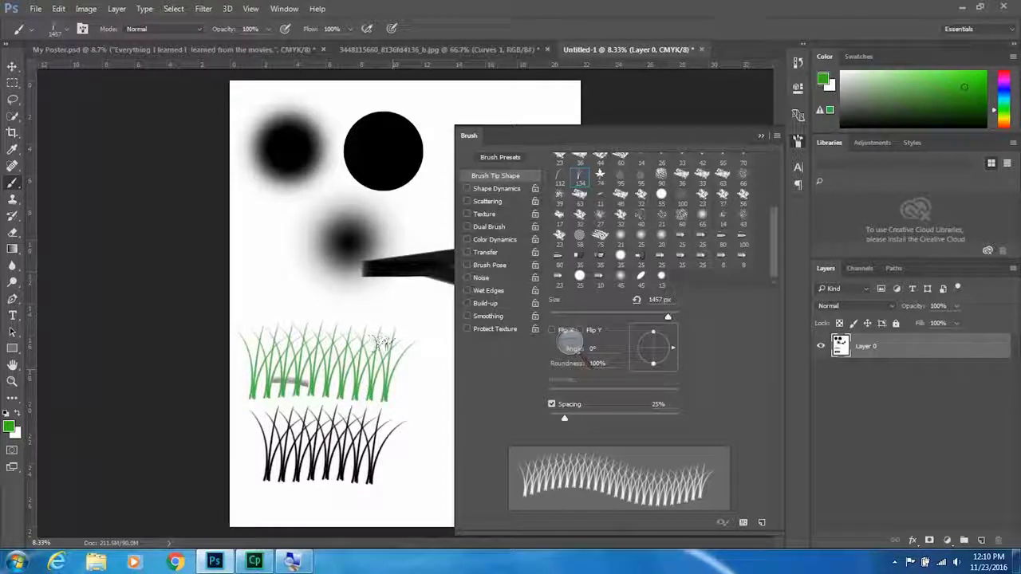
Step: Paint a sparse green grass row with wider tip spacing, and dense overlapping rows across the page's top with 13% spacing
{"action": "left_click_drag", "start_coordinate": [563, 422], "coordinate": [599, 420]}
{"action": "mouse_move", "coordinate": [248, 260]}
{"action": "left_mouse_down"}
{"action": "mouse_move", "coordinate": [370, 263]}
{"action": "mouse_move", "coordinate": [439, 281]}
{"action": "left_mouse_up"}
{"action": "left_click_drag", "start_coordinate": [599, 419], "coordinate": [558, 420]}
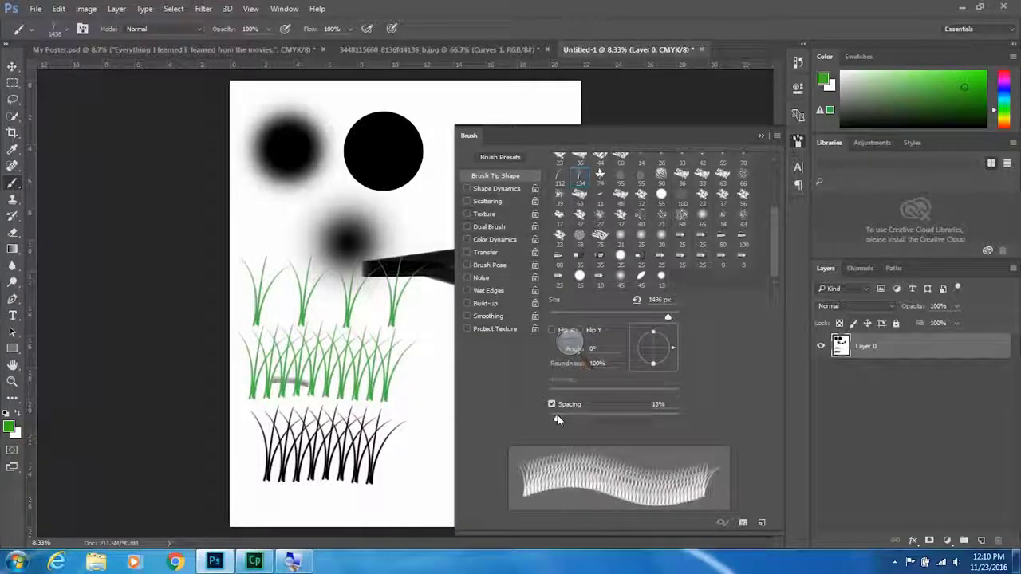
{"action": "left_click_drag", "start_coordinate": [287, 97], "coordinate": [547, 93]}
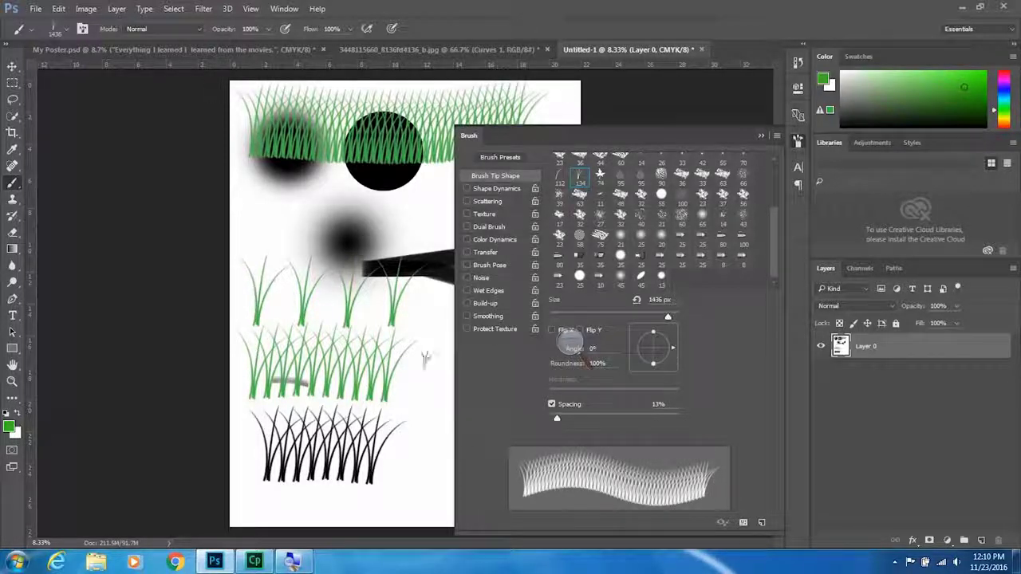
{"action": "mouse_move", "coordinate": [239, 89]}
{"action": "left_mouse_down"}
{"action": "mouse_move", "coordinate": [312, 82]}
{"action": "mouse_move", "coordinate": [507, 93]}
{"action": "left_mouse_up"}
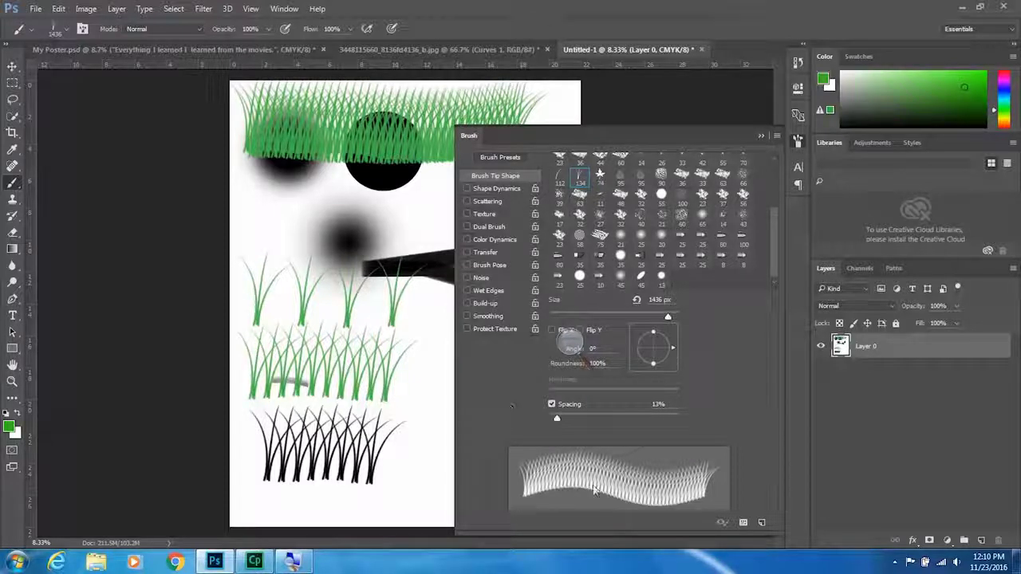
Step: Select the 74 px maple leaf brush tip and enlarge it to about 250 px for the page's empty area
{"action": "mouse_move", "coordinate": [772, 233]}
{"action": "left_mouse_down"}
{"action": "mouse_move", "coordinate": [774, 252]}
{"action": "mouse_move", "coordinate": [775, 198]}
{"action": "left_mouse_up"}
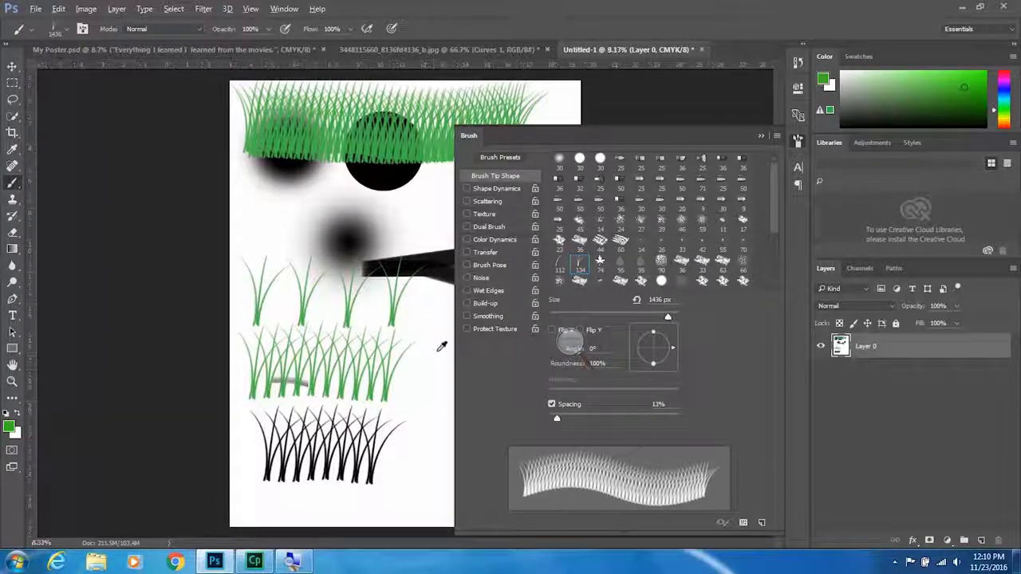
{"action": "scroll", "coordinate": [431, 350], "scroll_direction": "up", "scroll_amount": 1}
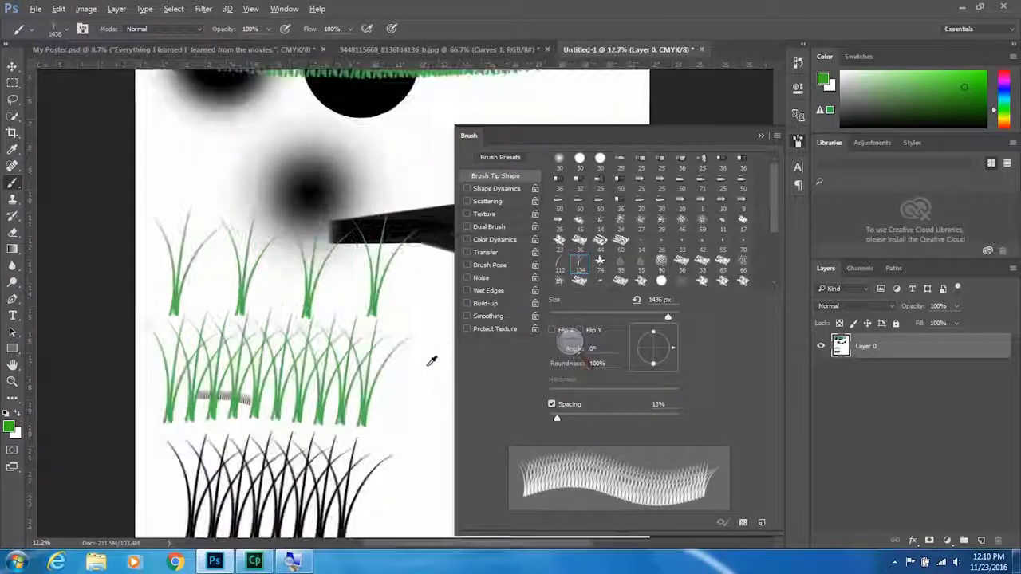
{"action": "left_click", "coordinate": [598, 263]}
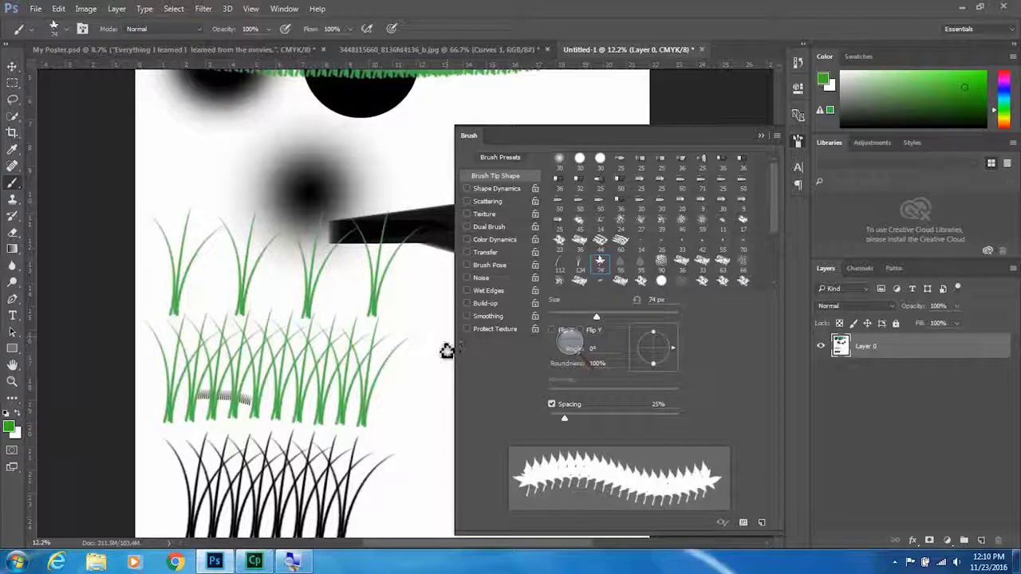
{"action": "mouse_move", "coordinate": [254, 268]}
{"action": "left_mouse_down"}
{"action": "mouse_move", "coordinate": [154, 219]}
{"action": "mouse_move", "coordinate": [324, 335]}
{"action": "left_mouse_up"}
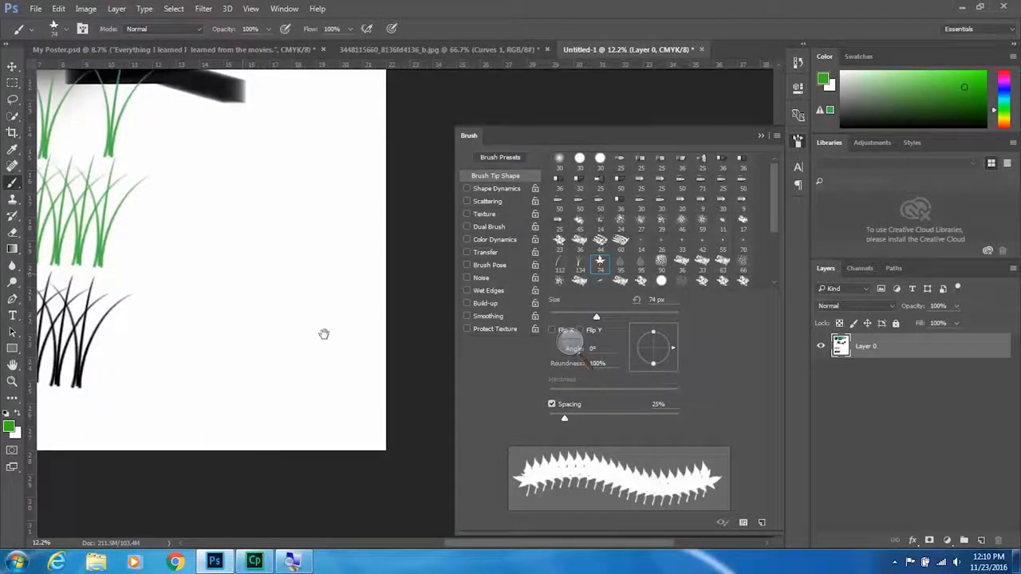
{"action": "mouse_move", "coordinate": [378, 295]}
{"action": "left_mouse_down"}
{"action": "mouse_move", "coordinate": [333, 319]}
{"action": "mouse_move", "coordinate": [335, 294]}
{"action": "mouse_move", "coordinate": [342, 306]}
{"action": "left_mouse_up"}
{"action": "scroll", "coordinate": [315, 317], "scroll_direction": "up", "scroll_amount": 2}
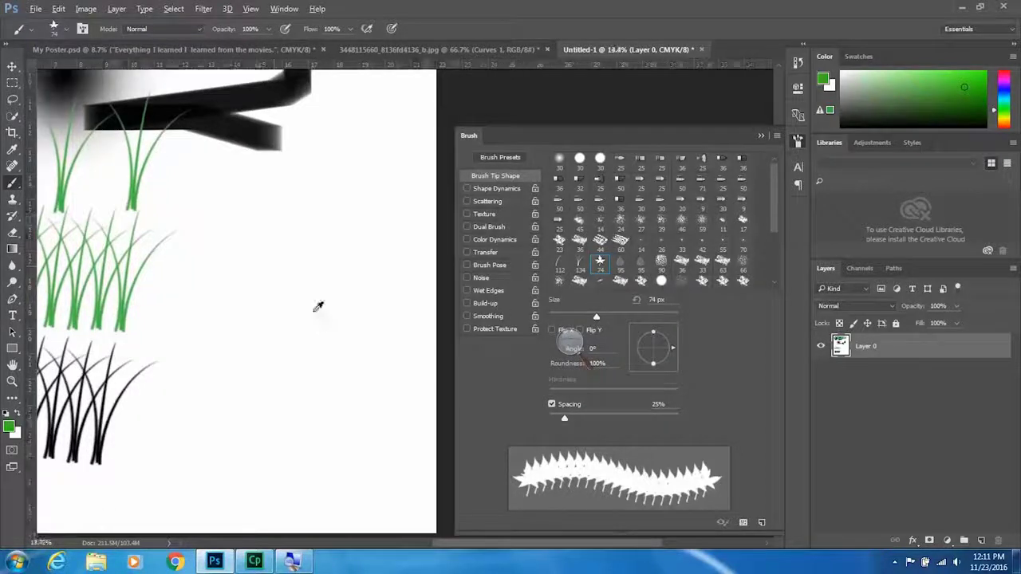
{"action": "scroll", "coordinate": [310, 319], "scroll_direction": "up", "scroll_amount": 1}
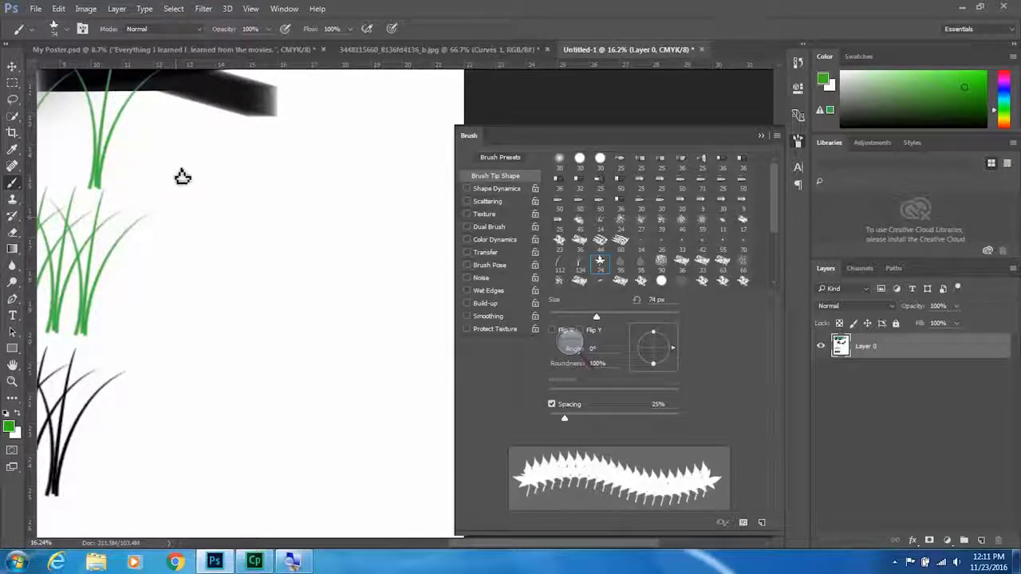
{"action": "key", "text": "bracketright"}
{"action": "key", "text": "bracketright"}
{"action": "key", "text": "bracketright"}
{"action": "key", "text": "bracketright"}
{"action": "key", "text": "bracketright"}
{"action": "key", "text": "bracketright"}
{"action": "key", "text": "bracketright"}
{"action": "key", "text": "bracketright"}
Step: Widen the leaf tip spacing from the default to 66%, painting and undoing a trial row of green leaves before and after
{"action": "left_click_drag", "start_coordinate": [174, 166], "coordinate": [257, 168]}
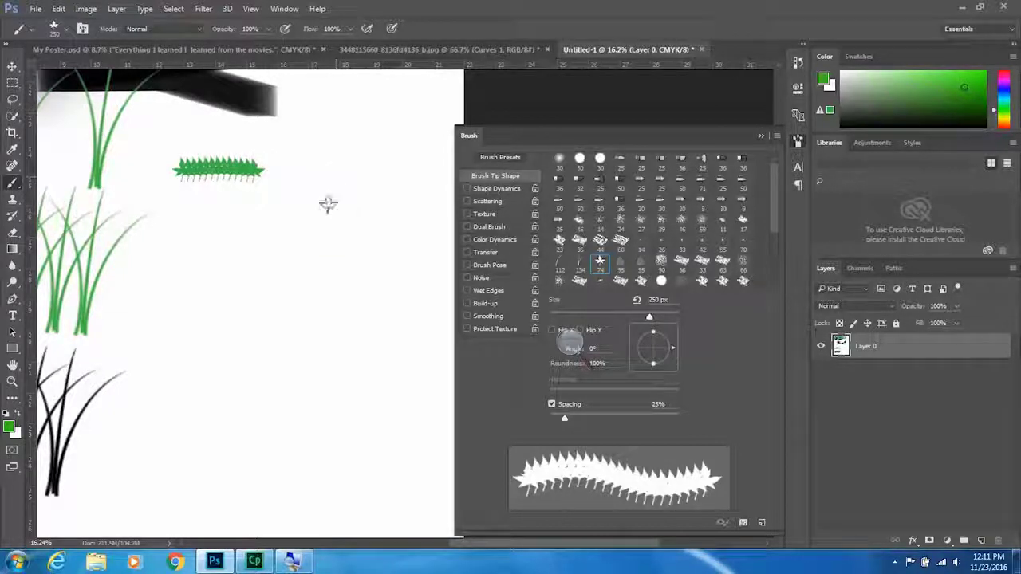
{"action": "key", "text": "ctrl+z"}
{"action": "mouse_move", "coordinate": [570, 424]}
{"action": "left_mouse_down"}
{"action": "mouse_move", "coordinate": [563, 419]}
{"action": "mouse_move", "coordinate": [591, 418]}
{"action": "left_mouse_up"}
{"action": "mouse_move", "coordinate": [189, 188]}
{"action": "left_mouse_down"}
{"action": "mouse_move", "coordinate": [326, 180]}
{"action": "mouse_move", "coordinate": [345, 194]}
{"action": "left_mouse_up"}
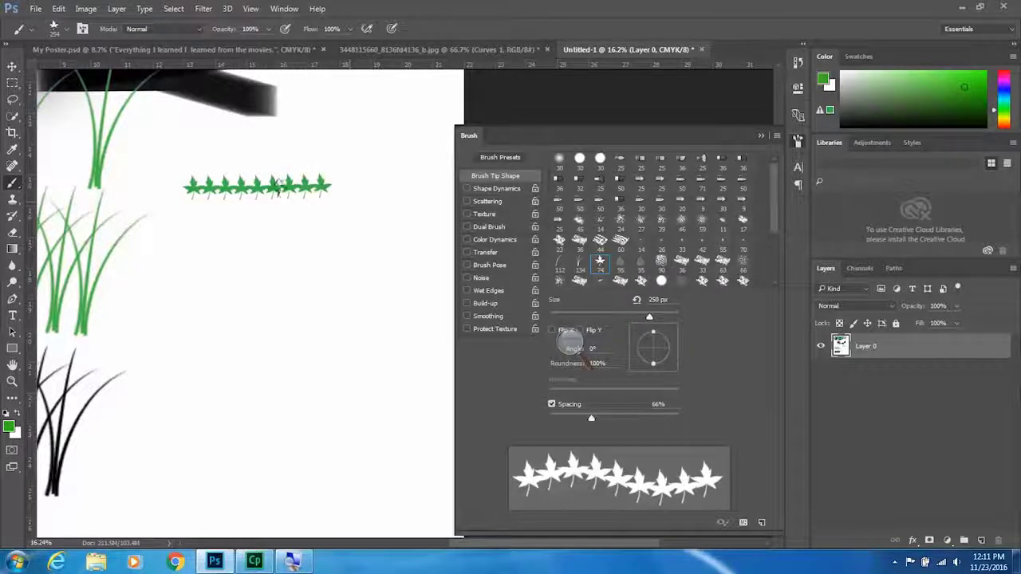
{"action": "key", "text": "ctrl+z"}
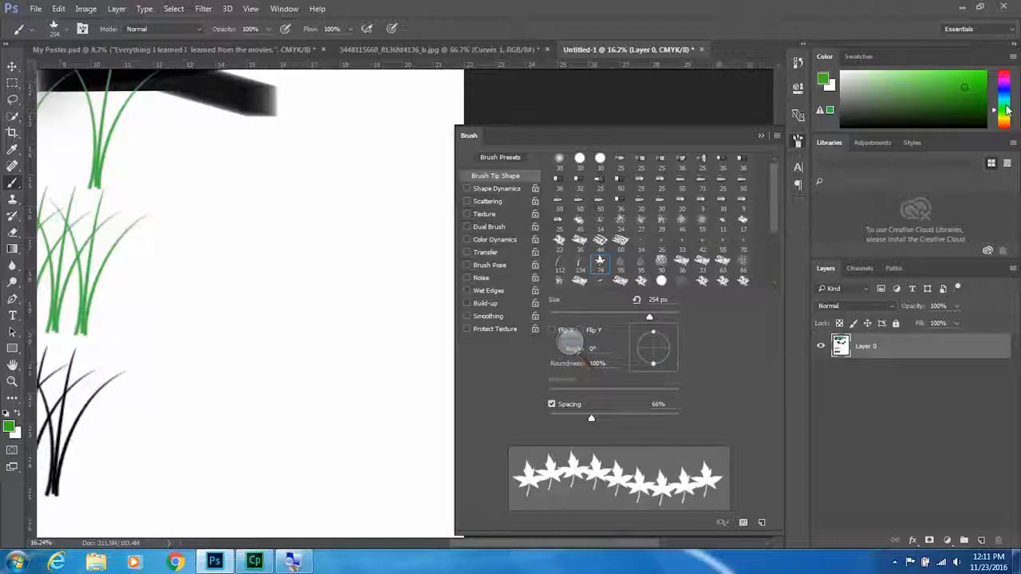
Step: Change the foreground color to yellow, paint a short trial row of leaves and undo it
{"action": "left_click", "coordinate": [1006, 118]}
{"action": "mouse_move", "coordinate": [941, 76]}
{"action": "left_mouse_down"}
{"action": "mouse_move", "coordinate": [910, 85]}
{"action": "mouse_move", "coordinate": [947, 72]}
{"action": "left_mouse_up"}
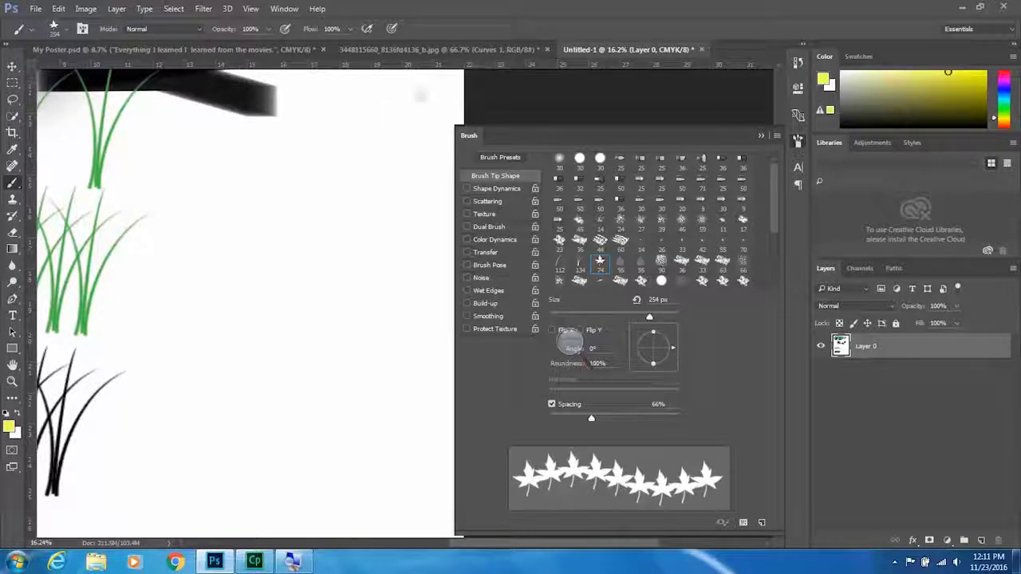
{"action": "left_click_drag", "start_coordinate": [287, 218], "coordinate": [381, 221]}
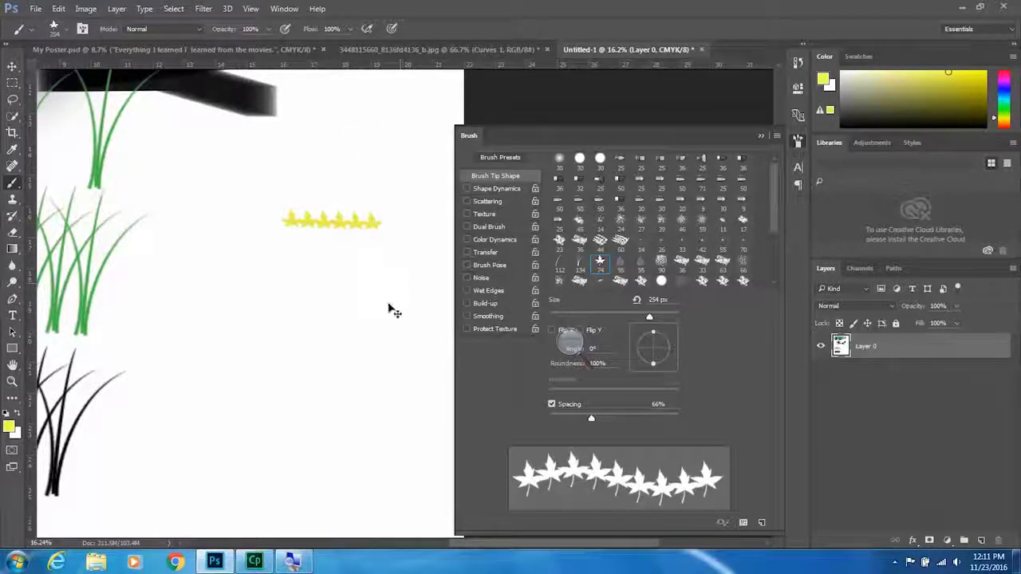
{"action": "key", "text": "ctrl+z"}
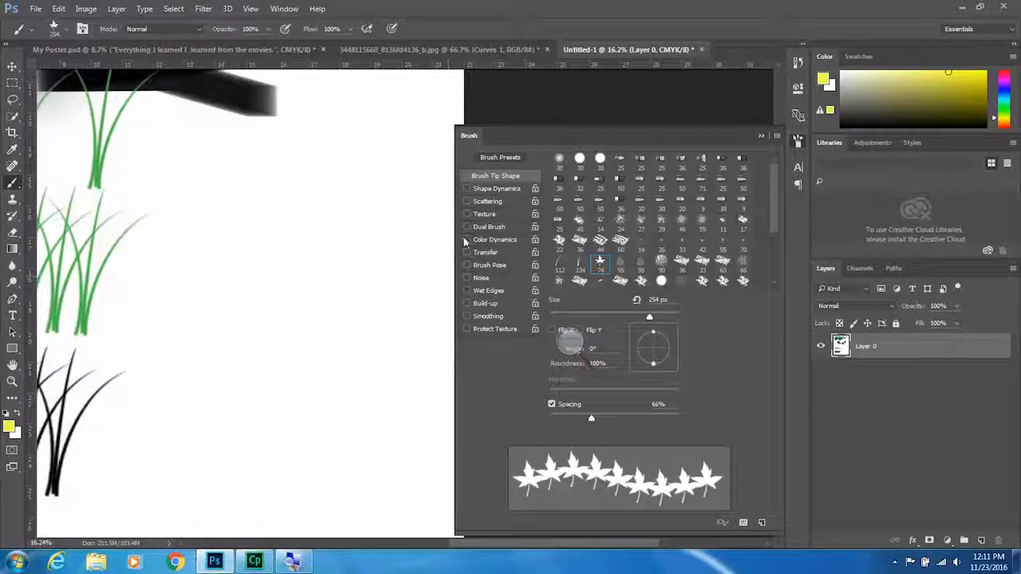
Step: Enable Scattering at 144% and paint a row of scattered yellow leaves beside the green grass
{"action": "left_click", "coordinate": [484, 203]}
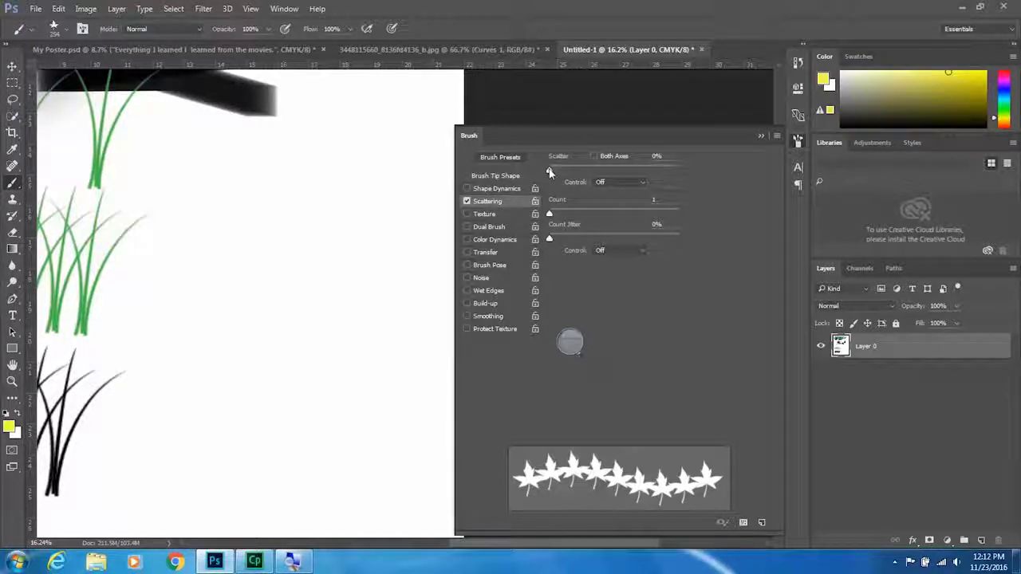
{"action": "left_click_drag", "start_coordinate": [551, 173], "coordinate": [568, 170]}
{"action": "left_click_drag", "start_coordinate": [194, 221], "coordinate": [421, 223]}
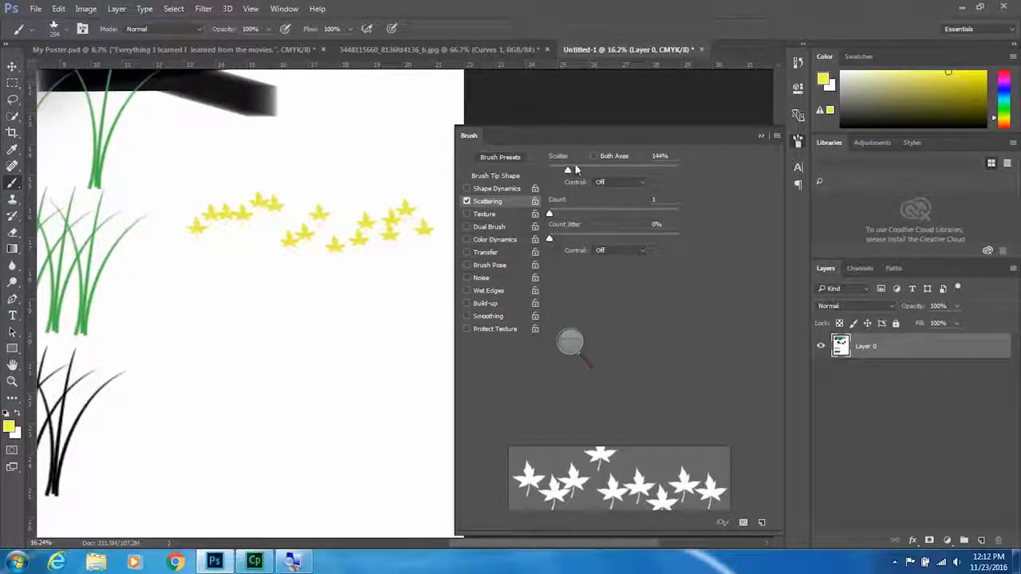
Step: Set the scattering count to 3, paint a trial row of yellow leaves below the first and undo it
{"action": "mouse_move", "coordinate": [549, 215]}
{"action": "left_mouse_down"}
{"action": "mouse_move", "coordinate": [589, 216]}
{"action": "mouse_move", "coordinate": [566, 215]}
{"action": "left_mouse_up"}
{"action": "mouse_move", "coordinate": [144, 348]}
{"action": "left_mouse_down"}
{"action": "mouse_move", "coordinate": [327, 328]}
{"action": "mouse_move", "coordinate": [383, 367]}
{"action": "left_mouse_up"}
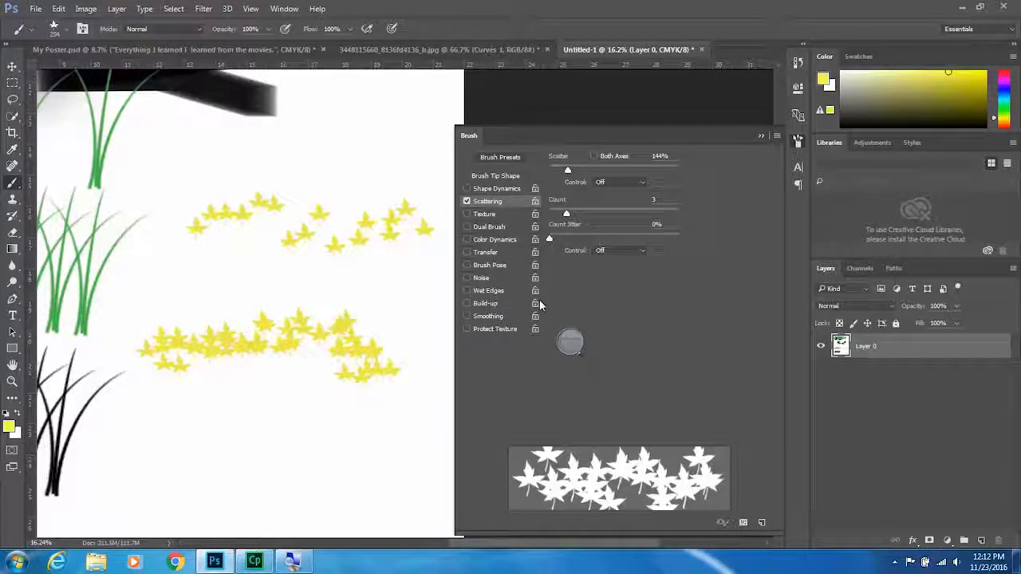
{"action": "key", "text": "ctrl+z"}
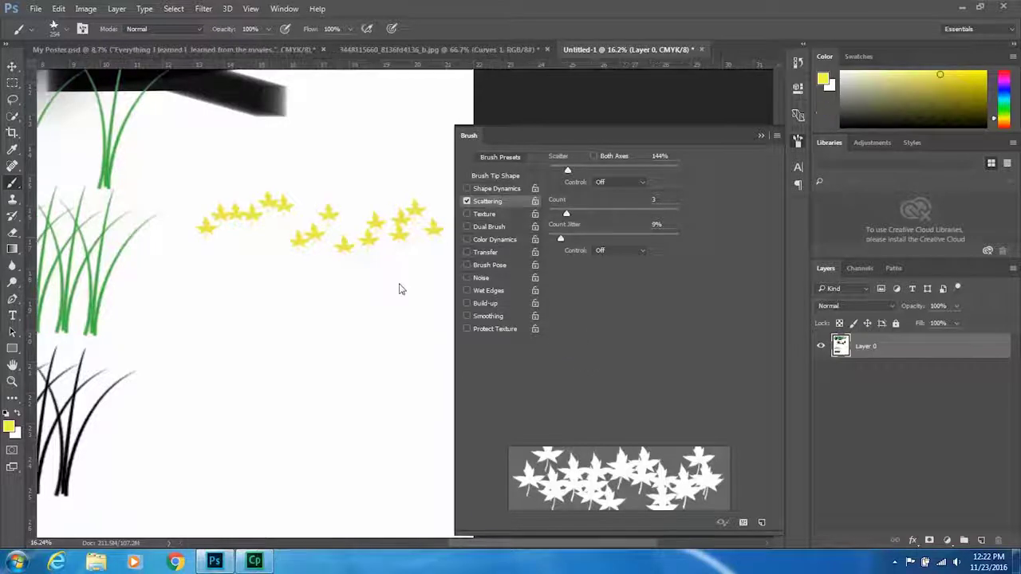
Step: Enable Color Dynamics applied per tip, with 30% hue jitter, 24% saturation jitter and 17% brightness jitter
{"action": "left_click", "coordinate": [498, 239]}
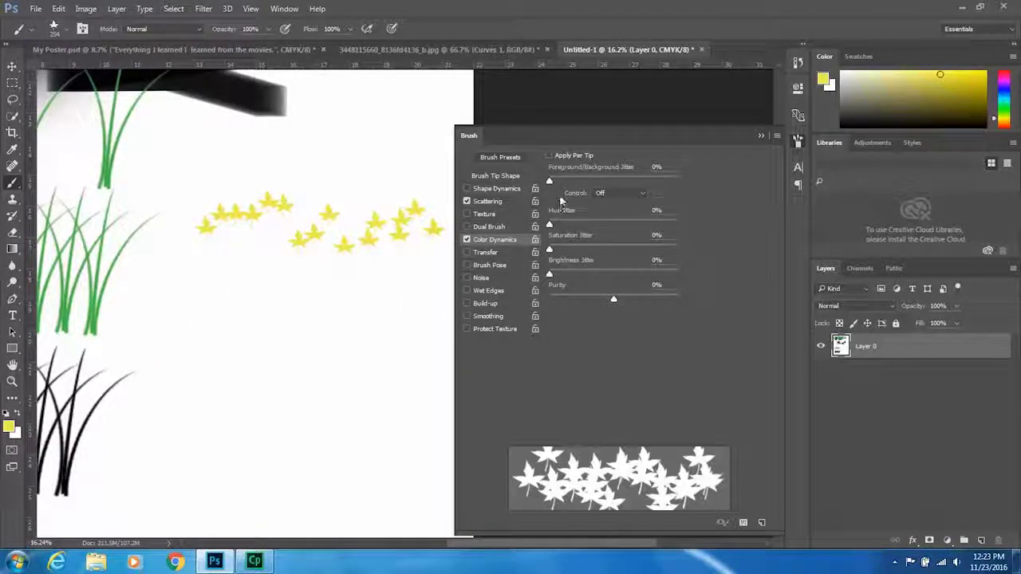
{"action": "left_click", "coordinate": [549, 155]}
{"action": "left_click_drag", "start_coordinate": [549, 227], "coordinate": [588, 229]}
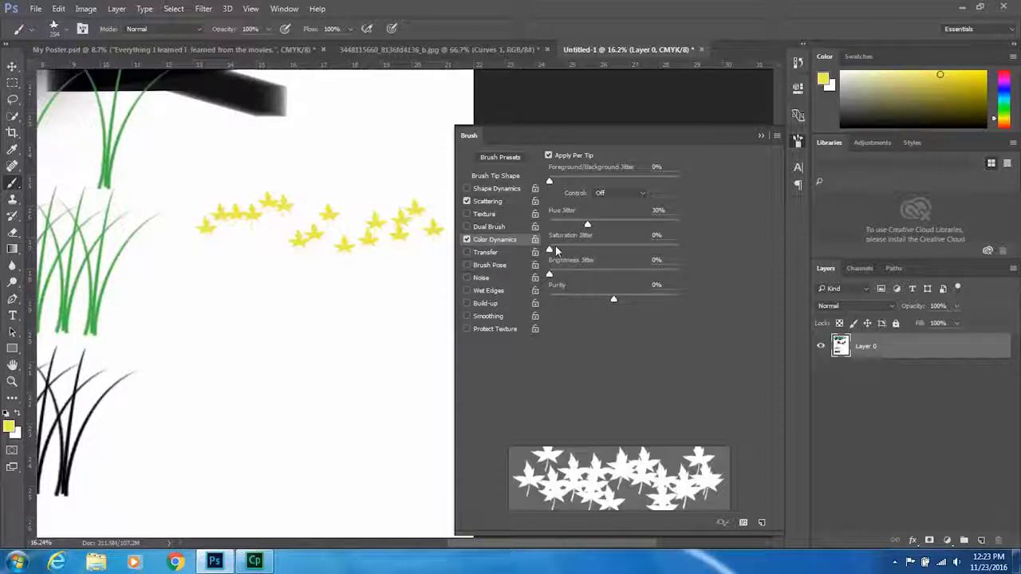
{"action": "left_click_drag", "start_coordinate": [551, 250], "coordinate": [581, 253]}
{"action": "left_click_drag", "start_coordinate": [550, 275], "coordinate": [570, 276]}
Step: Change the foreground color to a saturated orange and paint a wavy row of multicolored leaves below the yellow ones
{"action": "left_click", "coordinate": [1002, 120]}
{"action": "left_click_drag", "start_coordinate": [1001, 119], "coordinate": [1002, 122]}
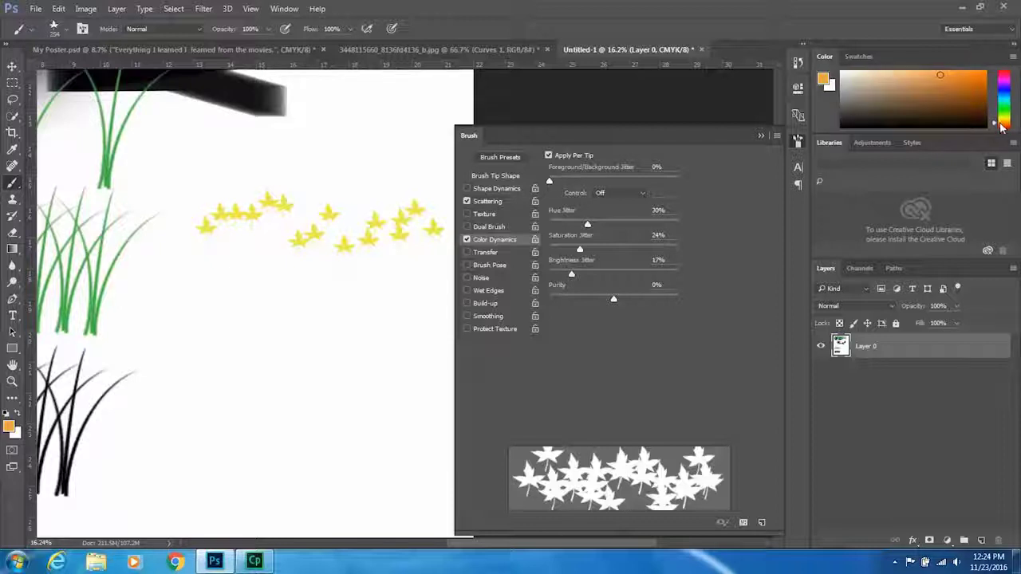
{"action": "left_click", "coordinate": [981, 76]}
{"action": "left_click", "coordinate": [982, 79]}
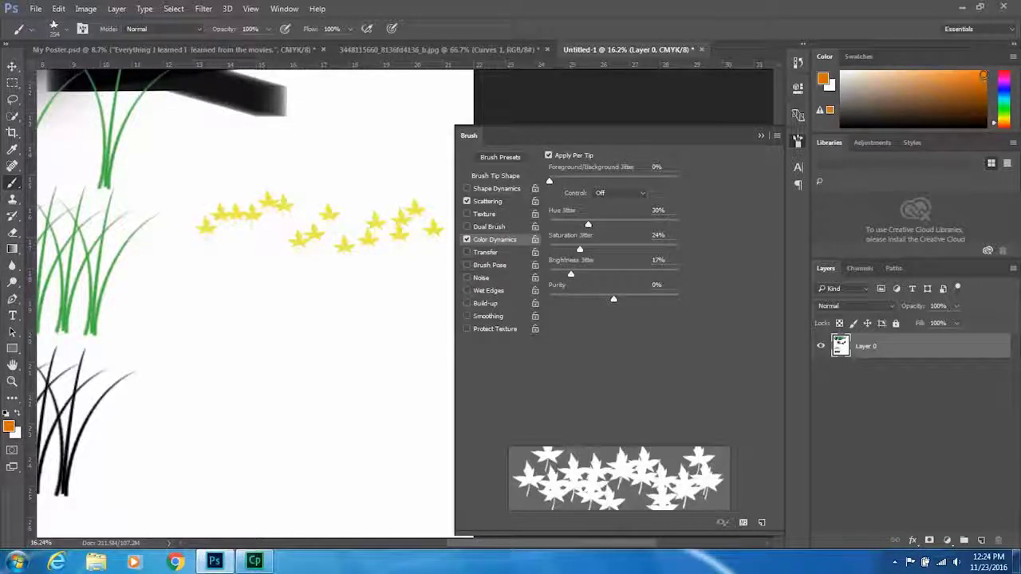
{"action": "left_click_drag", "start_coordinate": [1003, 125], "coordinate": [1002, 127]}
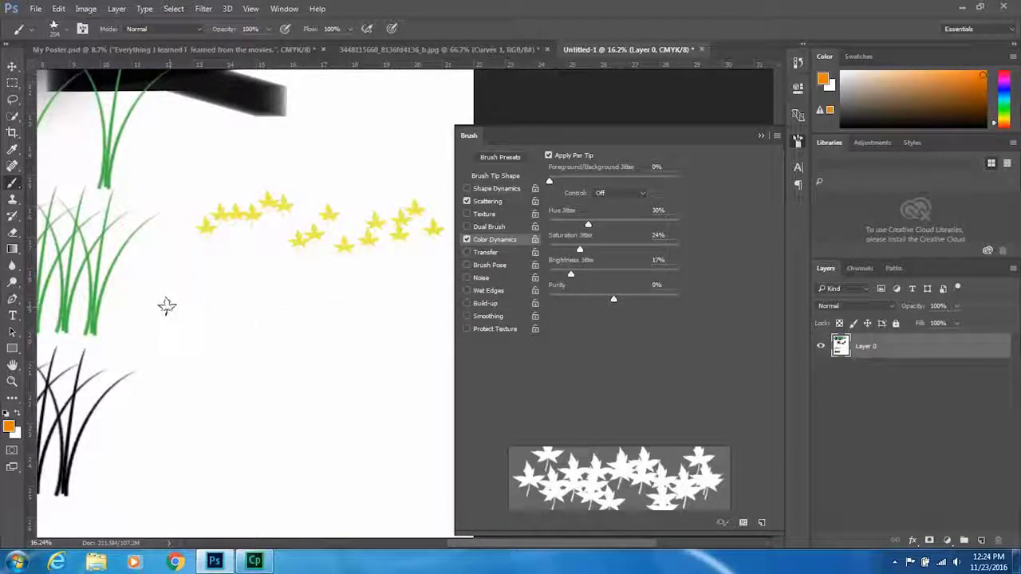
{"action": "mouse_move", "coordinate": [153, 317]}
{"action": "left_mouse_down"}
{"action": "mouse_move", "coordinate": [198, 300]}
{"action": "mouse_move", "coordinate": [251, 353]}
{"action": "mouse_move", "coordinate": [275, 362]}
{"action": "mouse_move", "coordinate": [359, 318]}
{"action": "mouse_move", "coordinate": [427, 343]}
{"action": "left_mouse_up"}
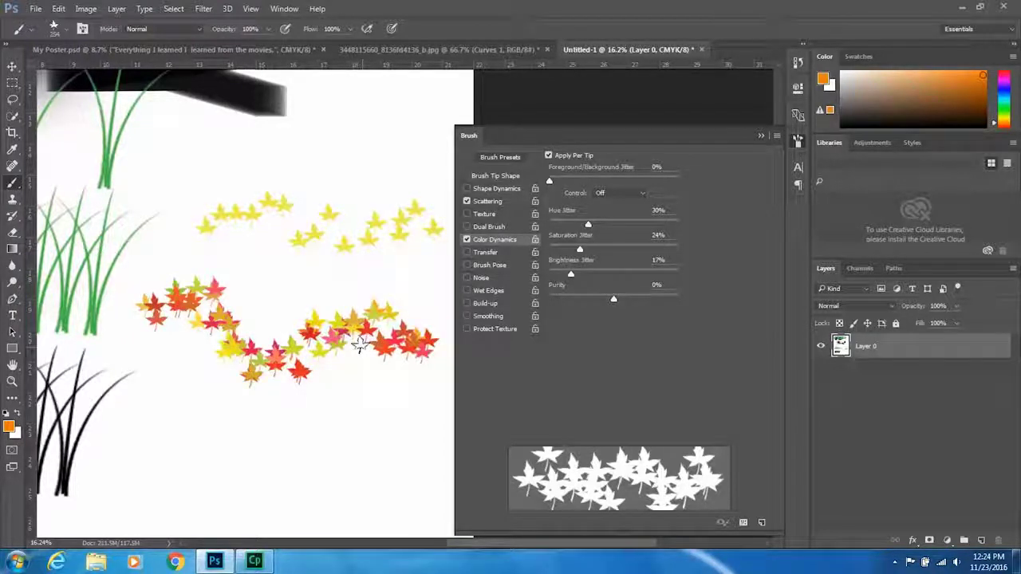
Step: Reduce the hue jitter to 15% and paint a dense band of autumn leaves below the multicolored row
{"action": "scroll", "coordinate": [358, 349], "scroll_direction": "up", "scroll_amount": 2}
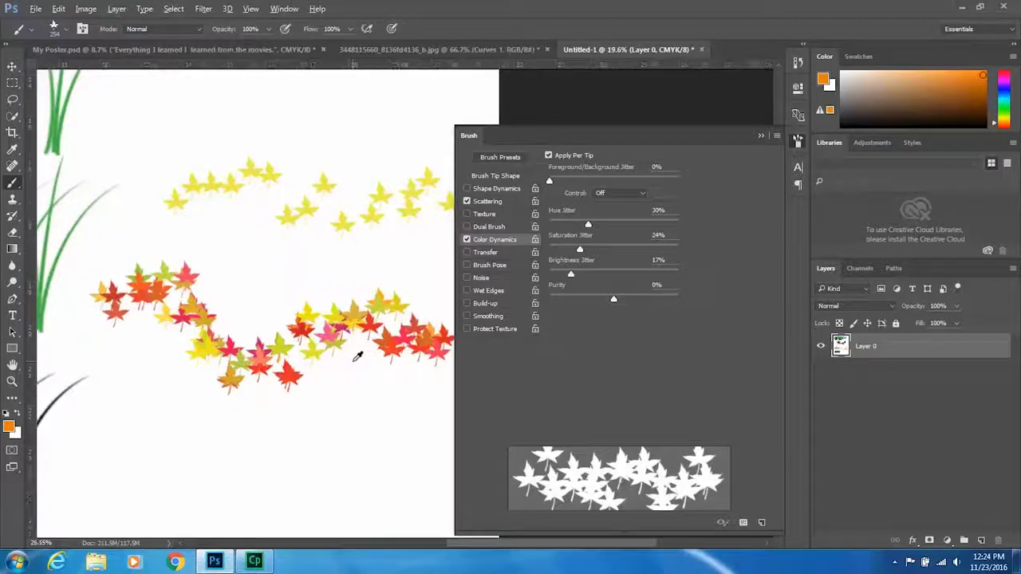
{"action": "scroll", "coordinate": [358, 356], "scroll_direction": "down", "scroll_amount": 4}
{"action": "scroll", "coordinate": [357, 356], "scroll_direction": "up", "scroll_amount": 3}
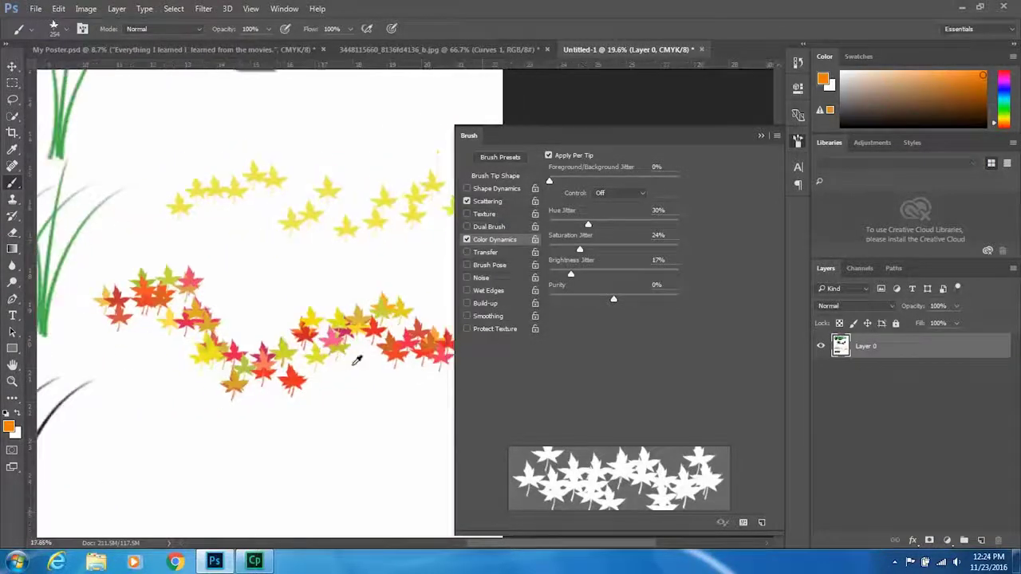
{"action": "scroll", "coordinate": [357, 360], "scroll_direction": "down", "scroll_amount": 4}
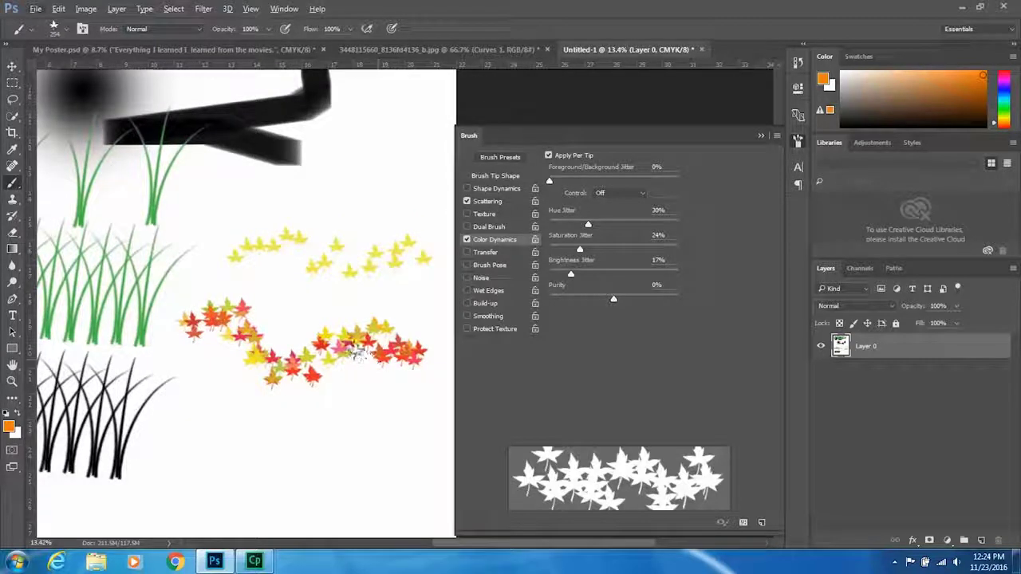
{"action": "scroll", "coordinate": [385, 327], "scroll_direction": "up", "scroll_amount": 1}
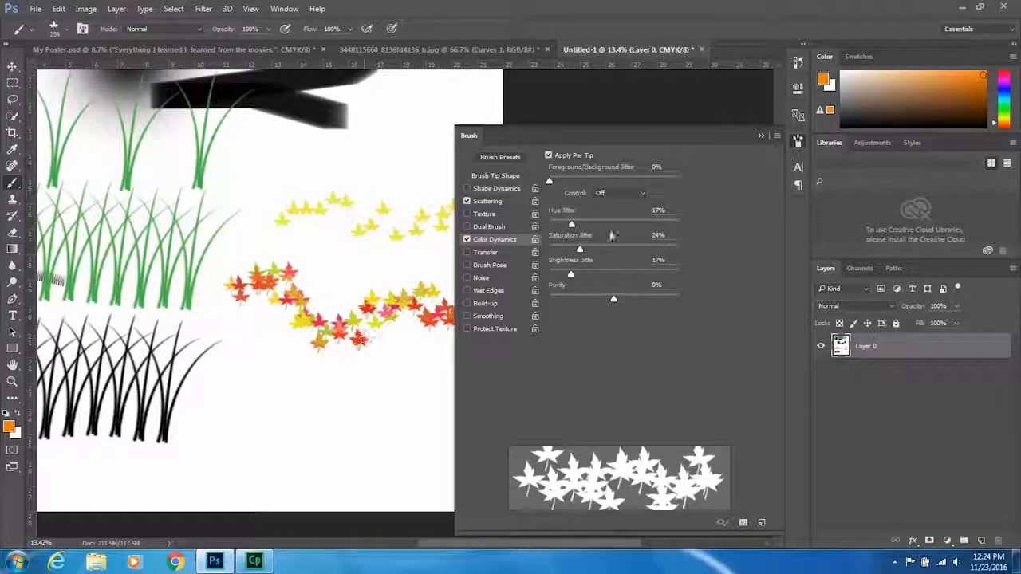
{"action": "left_click_drag", "start_coordinate": [571, 227], "coordinate": [569, 227]}
{"action": "mouse_move", "coordinate": [228, 394]}
{"action": "left_mouse_down"}
{"action": "mouse_move", "coordinate": [396, 407]}
{"action": "mouse_move", "coordinate": [454, 399]}
{"action": "mouse_move", "coordinate": [392, 388]}
{"action": "mouse_move", "coordinate": [325, 428]}
{"action": "mouse_move", "coordinate": [262, 400]}
{"action": "mouse_move", "coordinate": [228, 445]}
{"action": "mouse_move", "coordinate": [183, 463]}
{"action": "mouse_move", "coordinate": [295, 435]}
{"action": "left_mouse_up"}
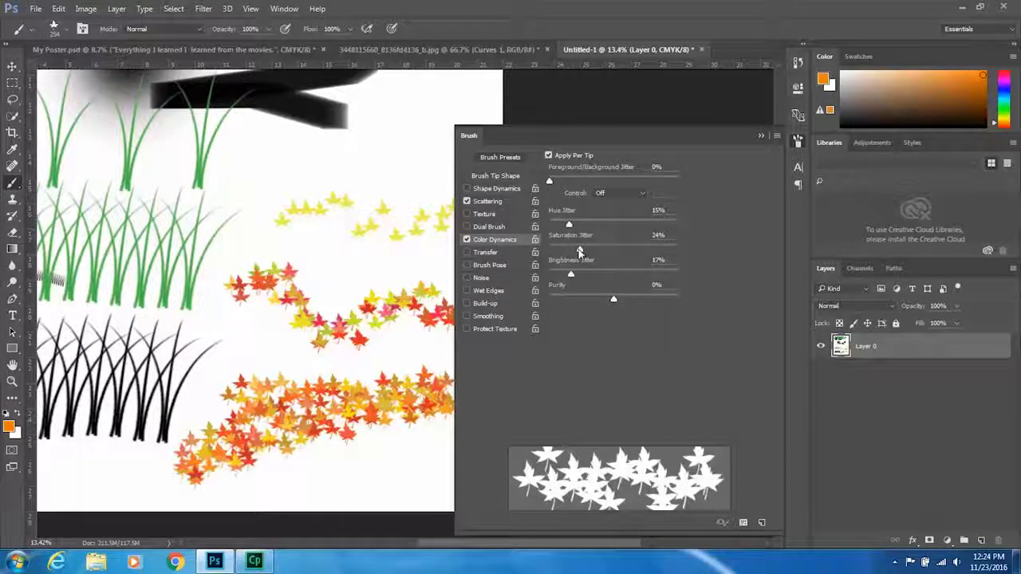
Step: Set the saturation jitter to 6%, paint a large mass of orange leaves over the lower page, and collapse the brush settings
{"action": "left_click_drag", "start_coordinate": [579, 251], "coordinate": [557, 250]}
{"action": "mouse_move", "coordinate": [339, 472]}
{"action": "left_mouse_down"}
{"action": "mouse_move", "coordinate": [384, 451]}
{"action": "mouse_move", "coordinate": [401, 424]}
{"action": "mouse_move", "coordinate": [353, 387]}
{"action": "mouse_move", "coordinate": [282, 366]}
{"action": "mouse_move", "coordinate": [265, 335]}
{"action": "mouse_move", "coordinate": [270, 325]}
{"action": "mouse_move", "coordinate": [321, 401]}
{"action": "mouse_move", "coordinate": [412, 351]}
{"action": "mouse_move", "coordinate": [369, 261]}
{"action": "mouse_move", "coordinate": [343, 245]}
{"action": "mouse_move", "coordinate": [319, 283]}
{"action": "mouse_move", "coordinate": [348, 271]}
{"action": "mouse_move", "coordinate": [333, 229]}
{"action": "mouse_move", "coordinate": [279, 228]}
{"action": "mouse_move", "coordinate": [275, 267]}
{"action": "mouse_move", "coordinate": [362, 328]}
{"action": "mouse_move", "coordinate": [363, 366]}
{"action": "mouse_move", "coordinate": [292, 339]}
{"action": "mouse_move", "coordinate": [237, 297]}
{"action": "mouse_move", "coordinate": [303, 218]}
{"action": "mouse_move", "coordinate": [317, 247]}
{"action": "mouse_move", "coordinate": [294, 329]}
{"action": "mouse_move", "coordinate": [240, 360]}
{"action": "mouse_move", "coordinate": [239, 416]}
{"action": "mouse_move", "coordinate": [311, 431]}
{"action": "mouse_move", "coordinate": [301, 347]}
{"action": "mouse_move", "coordinate": [217, 245]}
{"action": "mouse_move", "coordinate": [331, 200]}
{"action": "mouse_move", "coordinate": [364, 211]}
{"action": "mouse_move", "coordinate": [372, 155]}
{"action": "mouse_move", "coordinate": [258, 149]}
{"action": "mouse_move", "coordinate": [250, 126]}
{"action": "mouse_move", "coordinate": [212, 132]}
{"action": "mouse_move", "coordinate": [192, 154]}
{"action": "mouse_move", "coordinate": [148, 159]}
{"action": "left_mouse_up"}
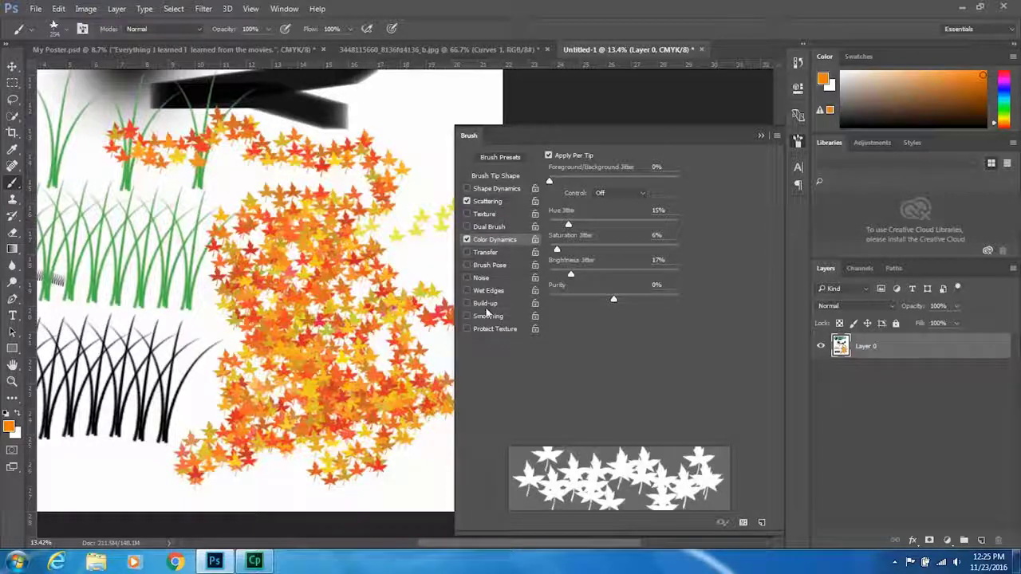
{"action": "left_click", "coordinate": [761, 137]}
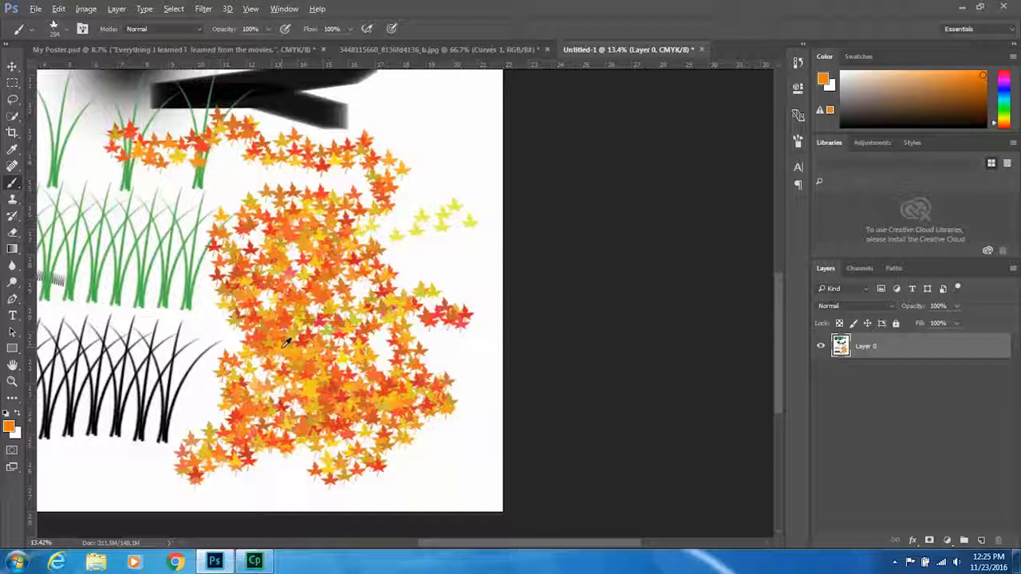
{"action": "scroll", "coordinate": [255, 281], "scroll_direction": "down", "scroll_amount": 2}
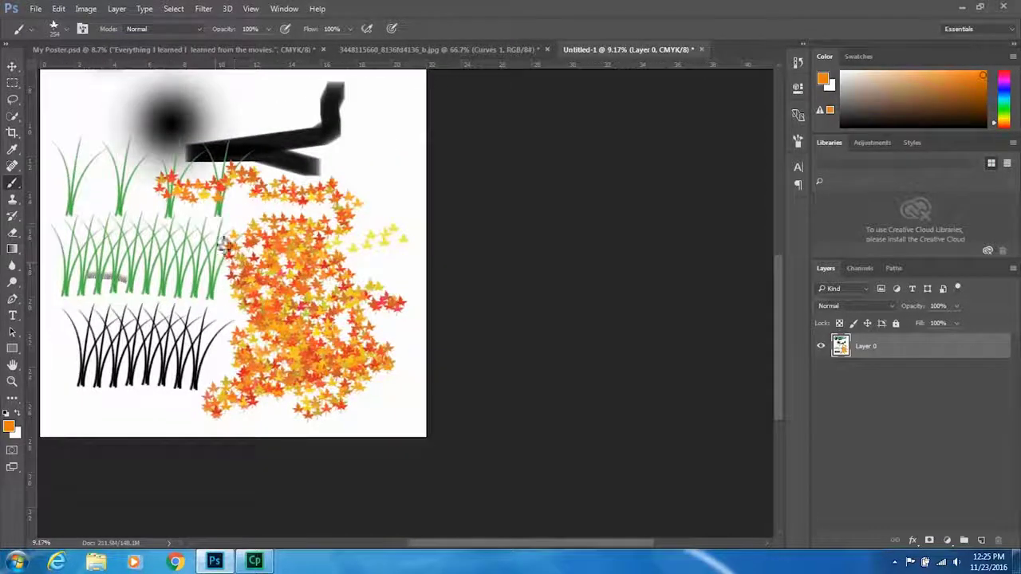
{"action": "left_click_drag", "start_coordinate": [213, 224], "coordinate": [319, 326]}
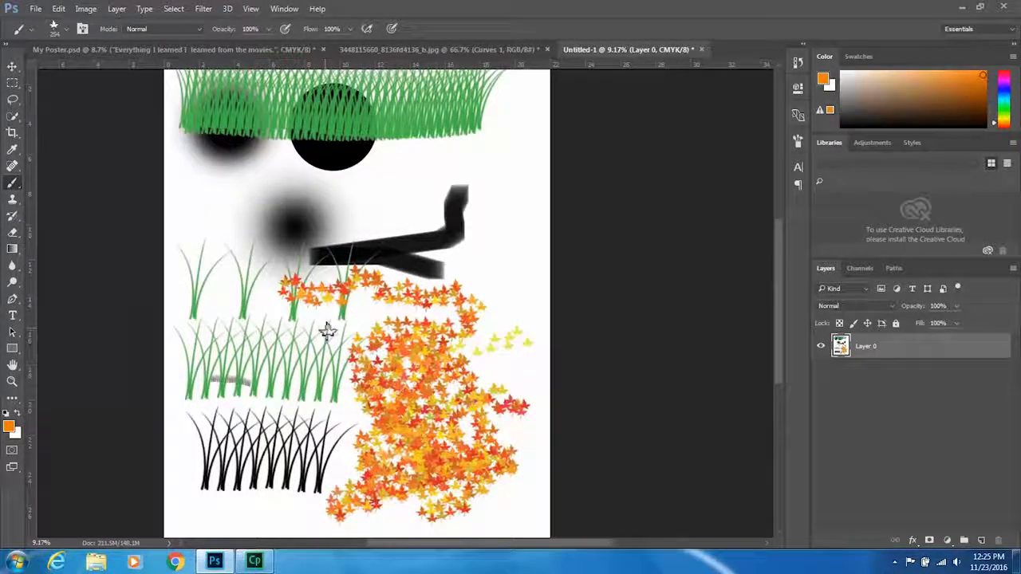
{"action": "scroll", "coordinate": [292, 255], "scroll_direction": "down", "scroll_amount": 1}
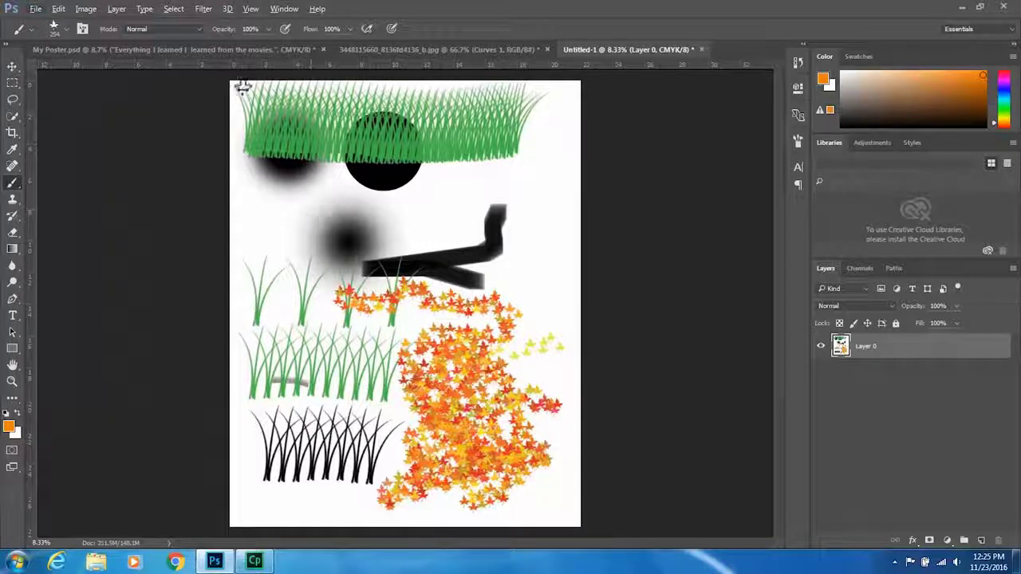
Step: Switch to My Poster.psd and add a new empty layer above the movie quote text
{"action": "left_click", "coordinate": [85, 49]}
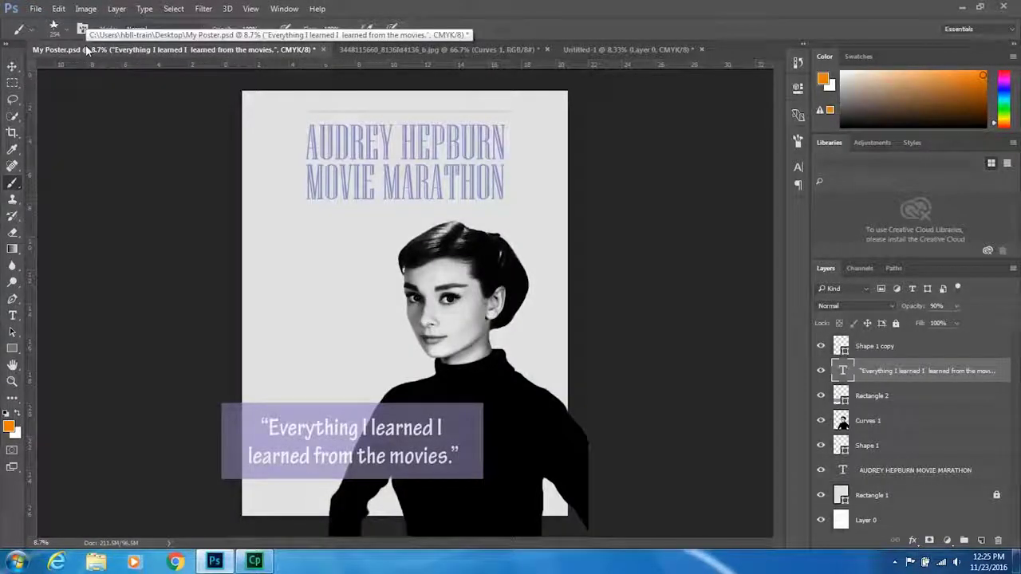
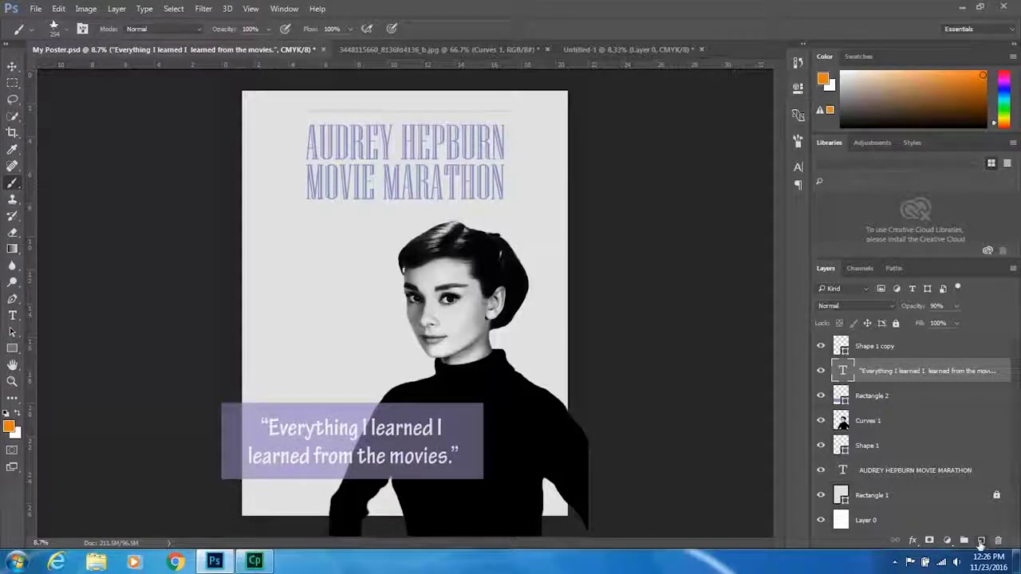
{"action": "left_click", "coordinate": [980, 543]}
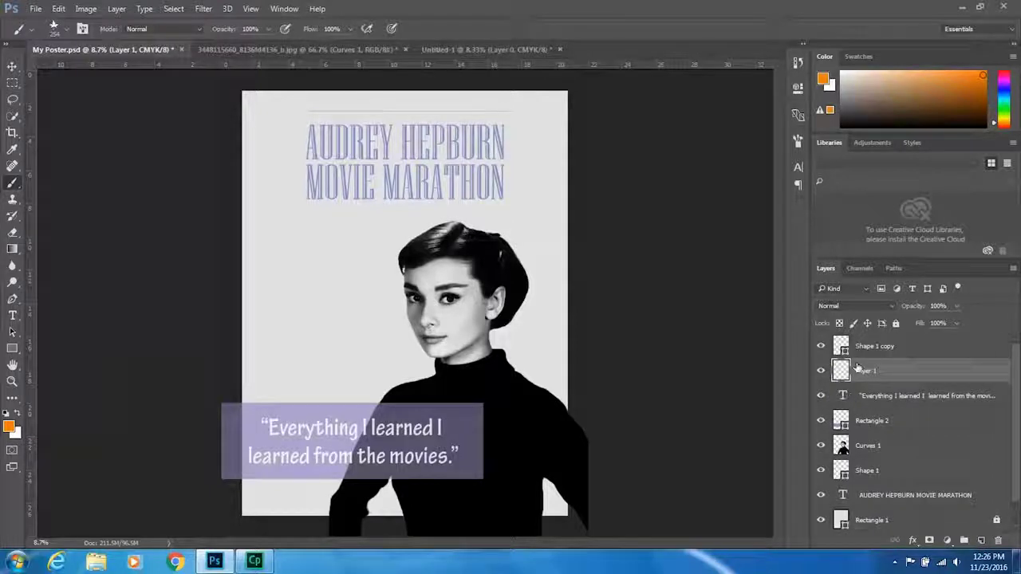
Step: Move Layer 1 below the Curves 1 layer and choose a soft round brush tip with 0% hardness
{"action": "left_click_drag", "start_coordinate": [870, 372], "coordinate": [869, 448]}
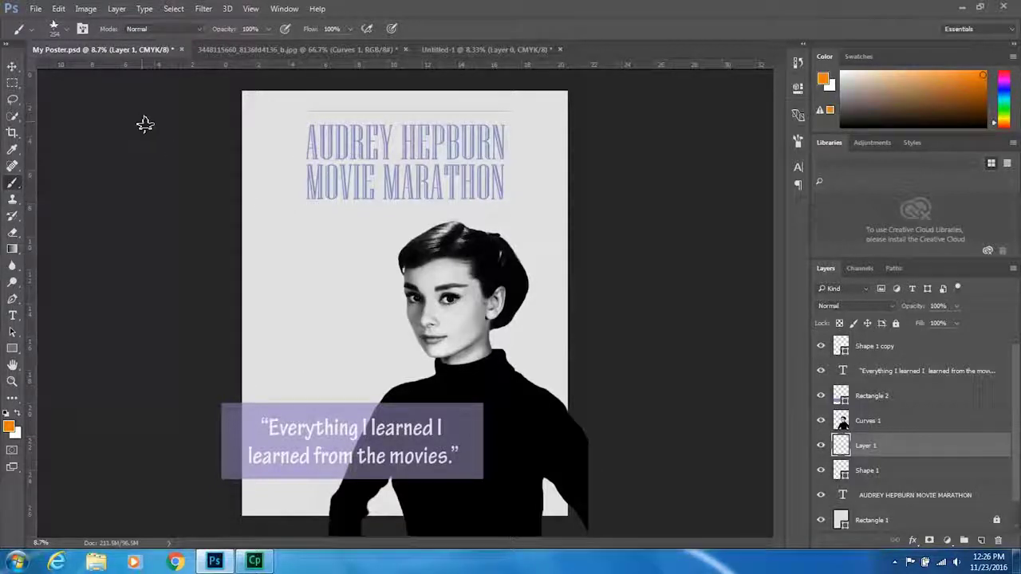
{"action": "left_click", "coordinate": [56, 33]}
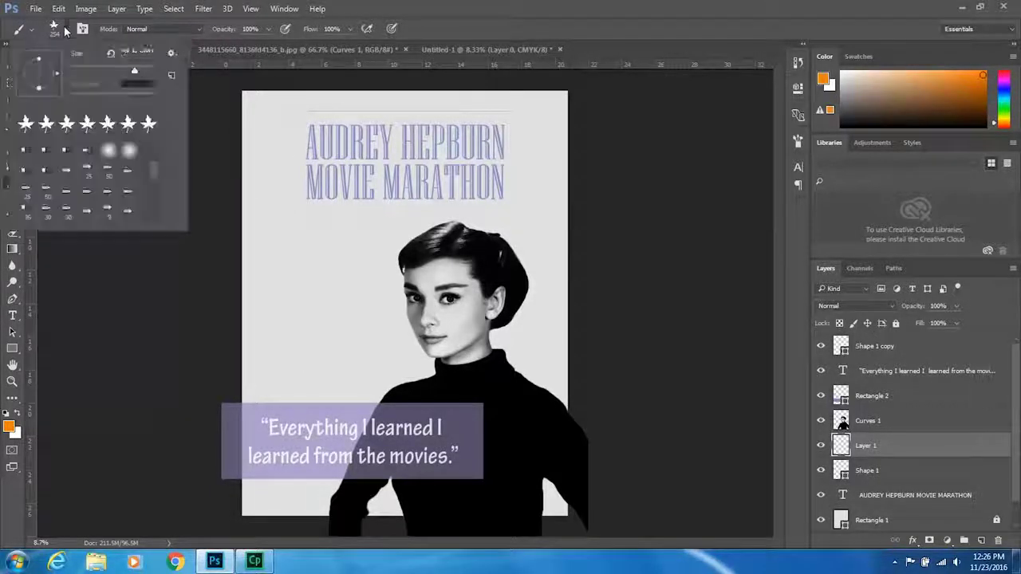
{"action": "scroll", "coordinate": [159, 147], "scroll_direction": "up", "scroll_amount": 2}
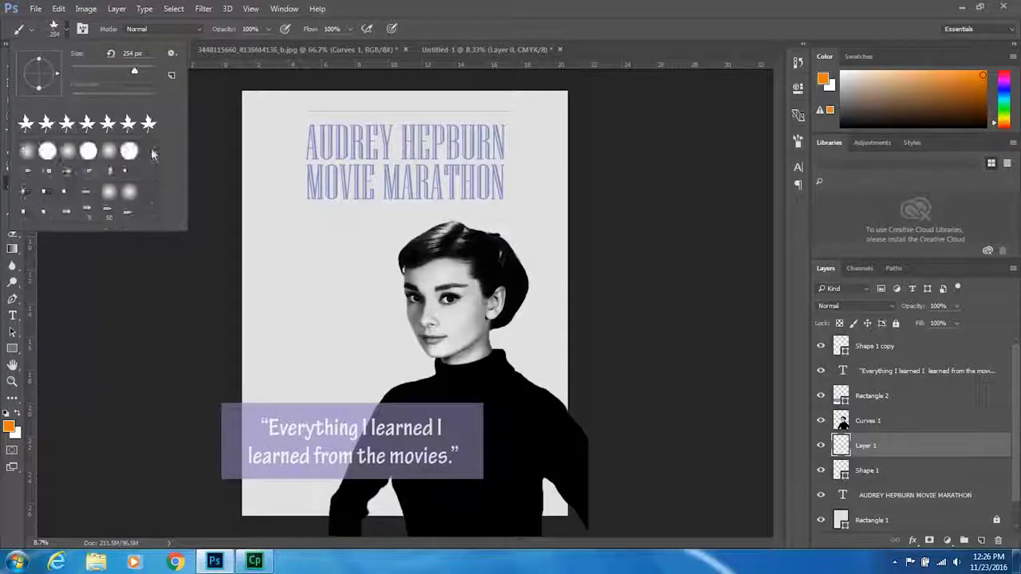
{"action": "left_click", "coordinate": [27, 152]}
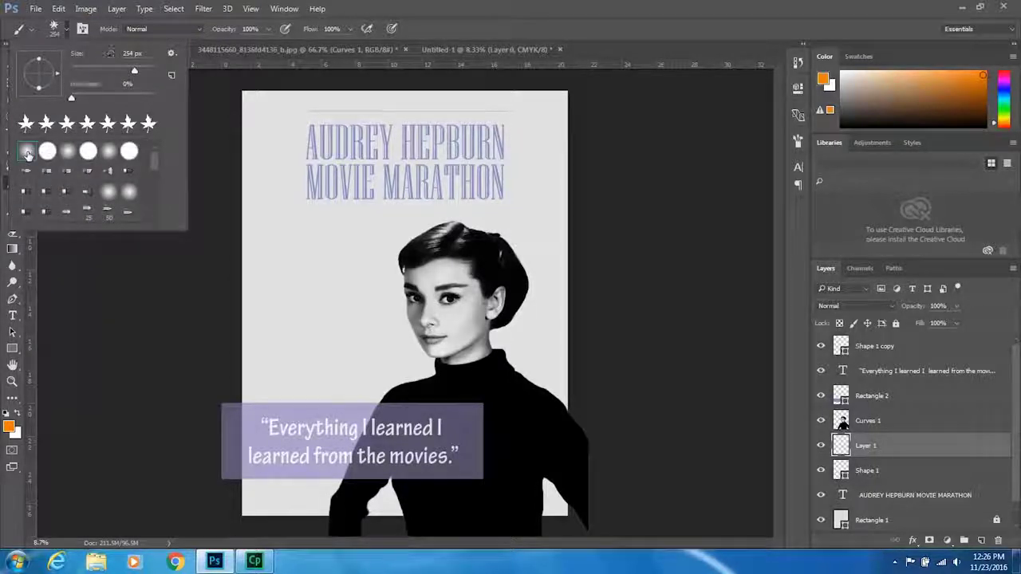
{"action": "left_click", "coordinate": [63, 34]}
{"action": "left_click", "coordinate": [63, 34]}
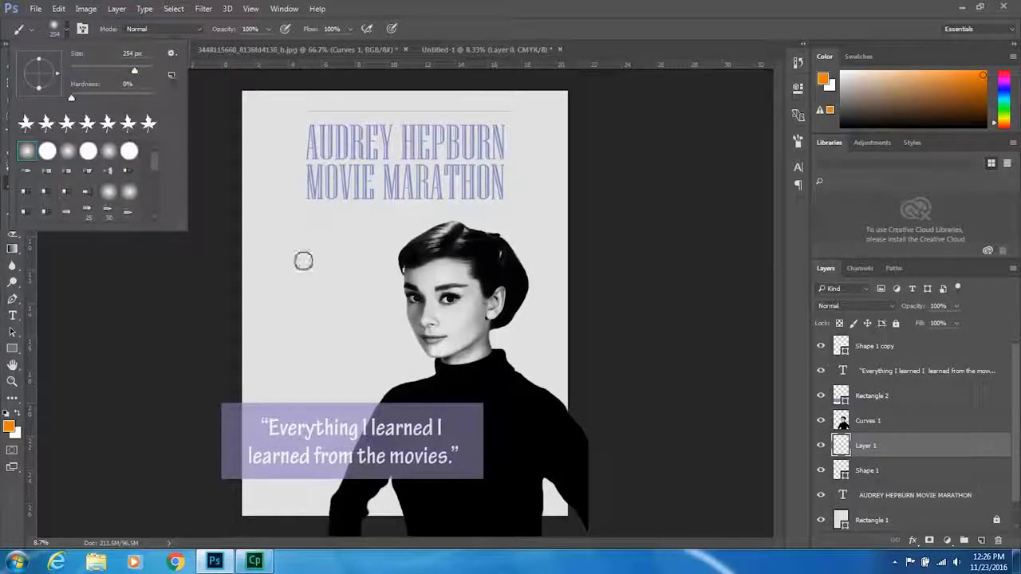
Step: Try a short orange stroke on the blank area beside the face with the soft brush at 464 px, and undo it
{"action": "left_click_drag", "start_coordinate": [134, 71], "coordinate": [142, 72]}
{"action": "left_click_drag", "start_coordinate": [274, 278], "coordinate": [299, 289]}
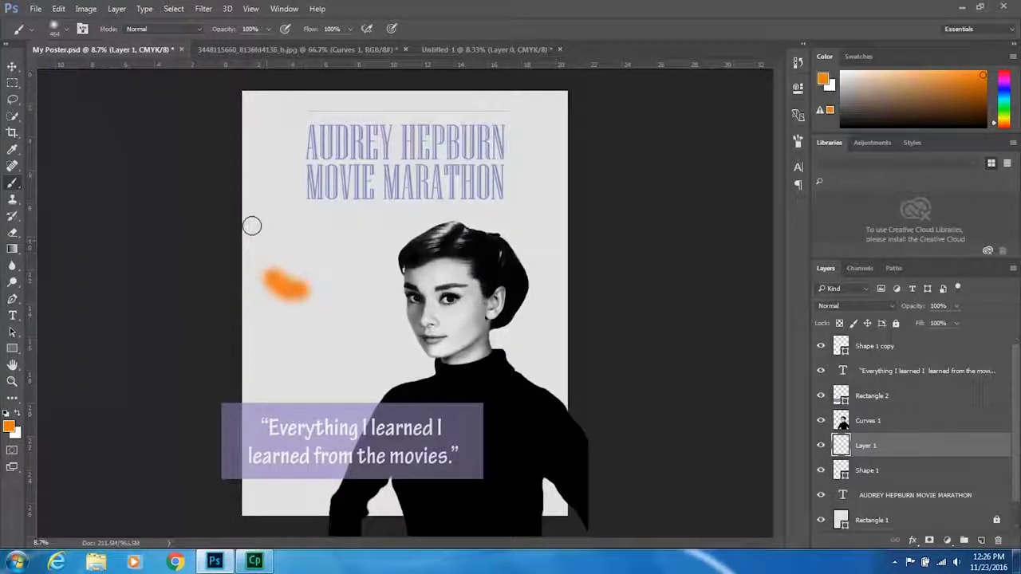
{"action": "key", "text": "ctrl+z"}
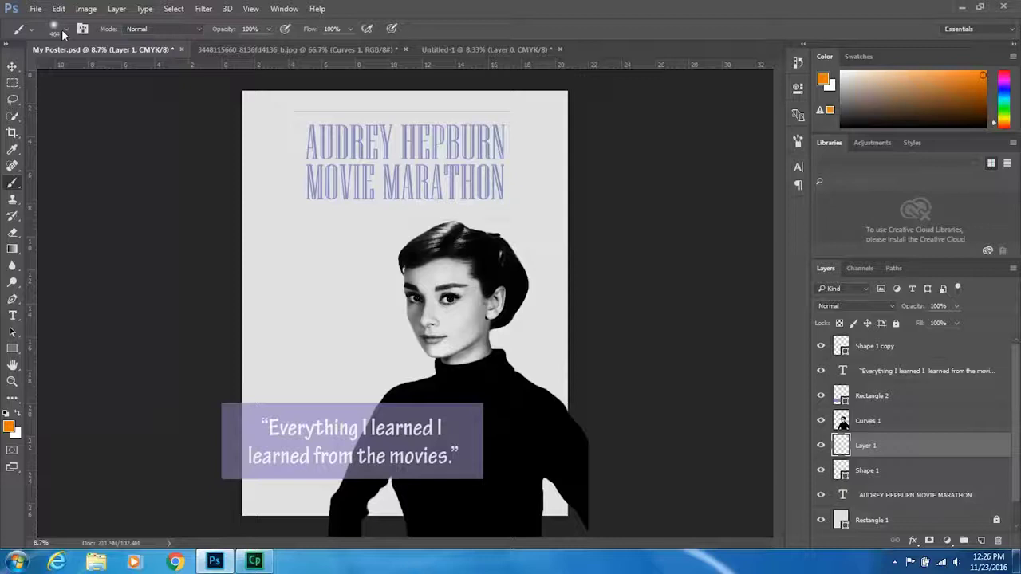
Step: Set the brush size to 1457 px and sample the black of the sweater as the foreground color
{"action": "left_click", "coordinate": [63, 30]}
{"action": "left_click_drag", "start_coordinate": [135, 71], "coordinate": [146, 74]}
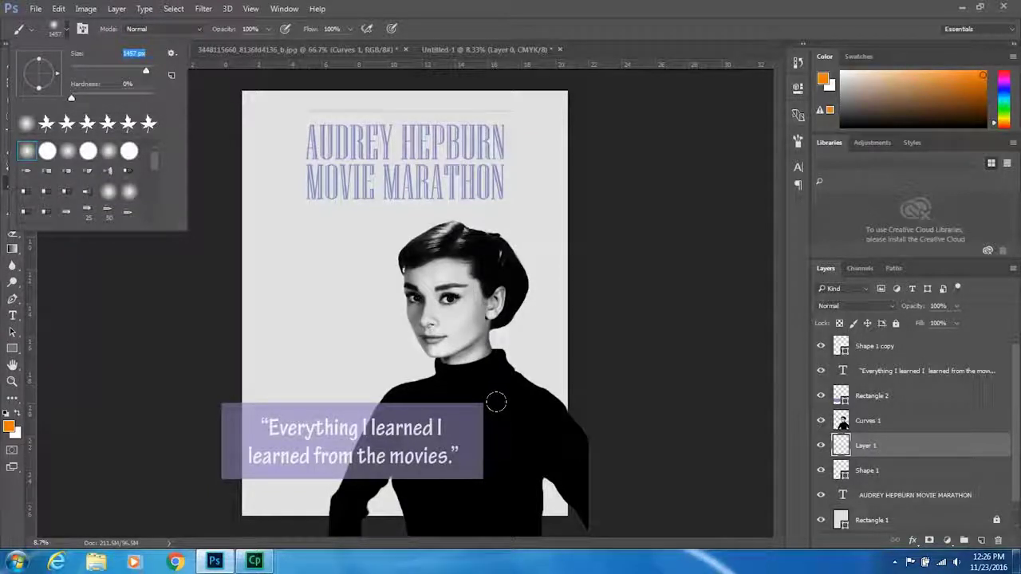
{"action": "left_click", "coordinate": [66, 29]}
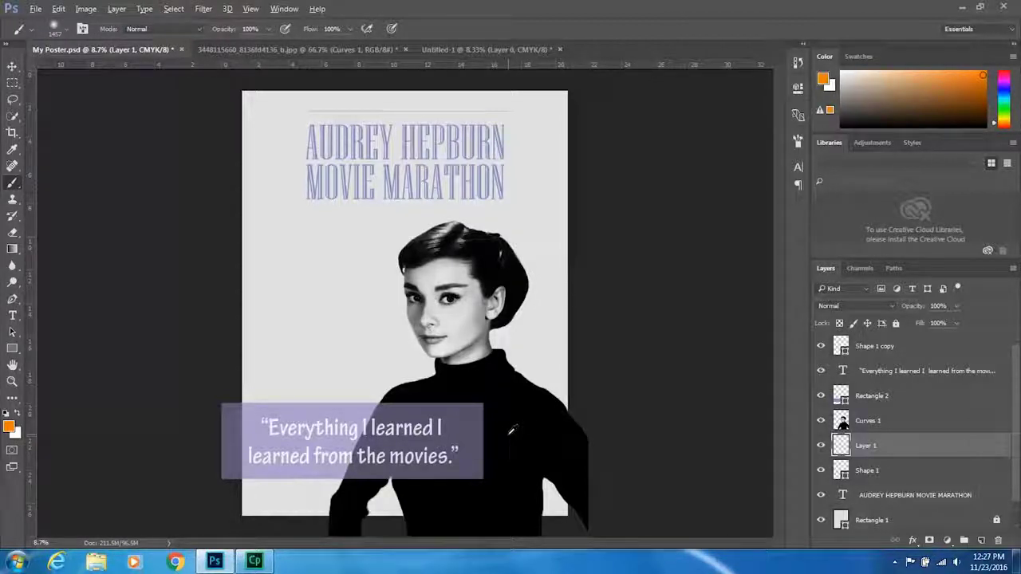
{"action": "left_click", "coordinate": [508, 434], "text": "alt"}
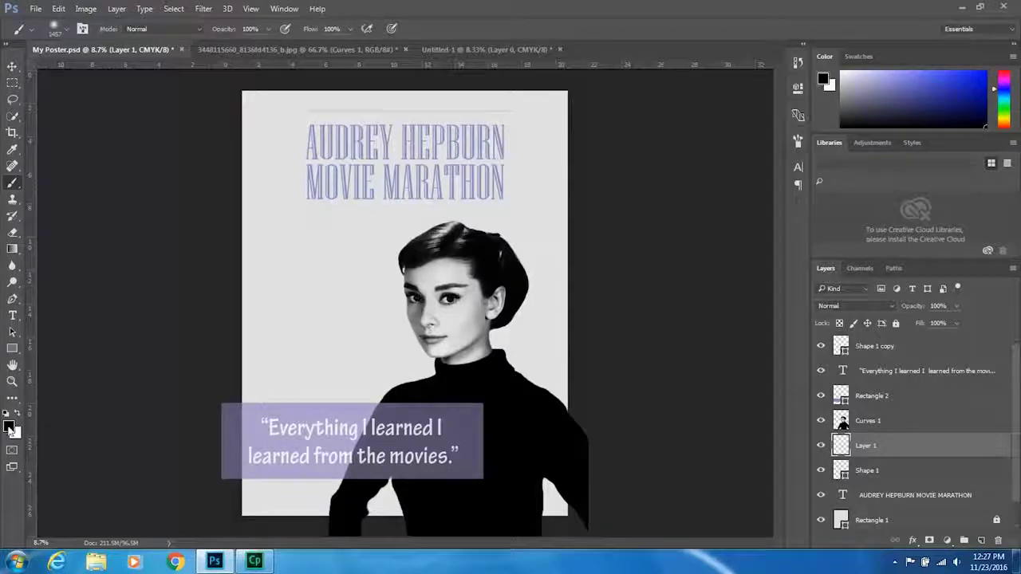
{"action": "left_click", "coordinate": [511, 368]}
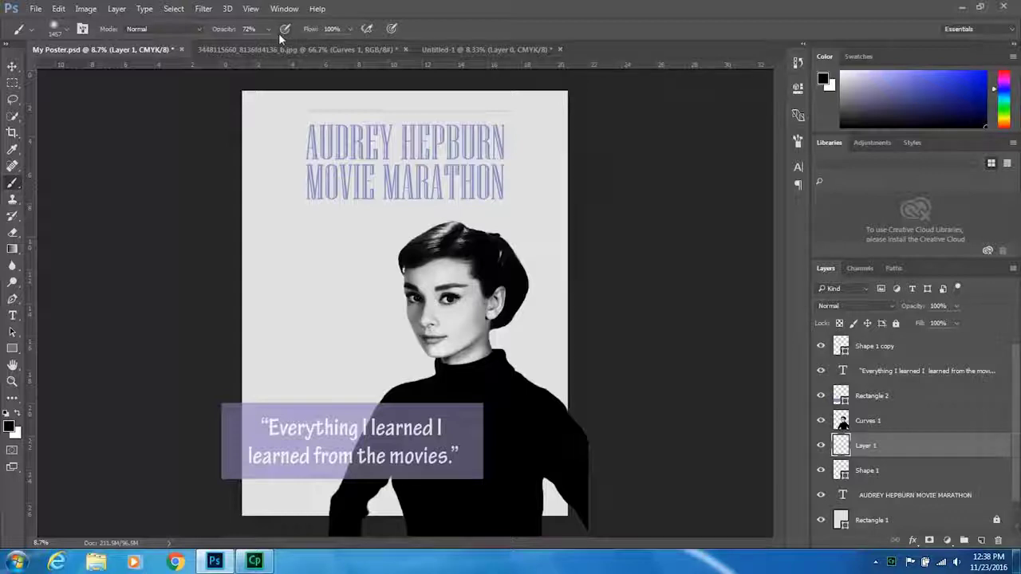
Step: Lower the brush opacity to 67% and paint a soft black shadow along the left side of the figure
{"action": "mouse_move", "coordinate": [228, 32]}
{"action": "left_mouse_down"}
{"action": "mouse_move", "coordinate": [219, 32]}
{"action": "mouse_move", "coordinate": [228, 32]}
{"action": "left_mouse_up"}
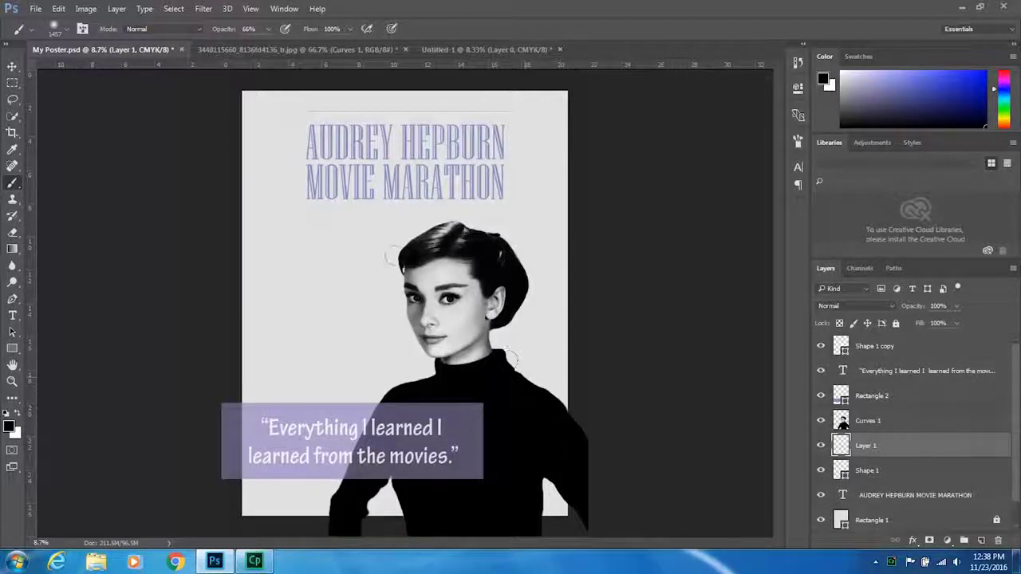
{"action": "left_click_drag", "start_coordinate": [225, 32], "coordinate": [232, 30]}
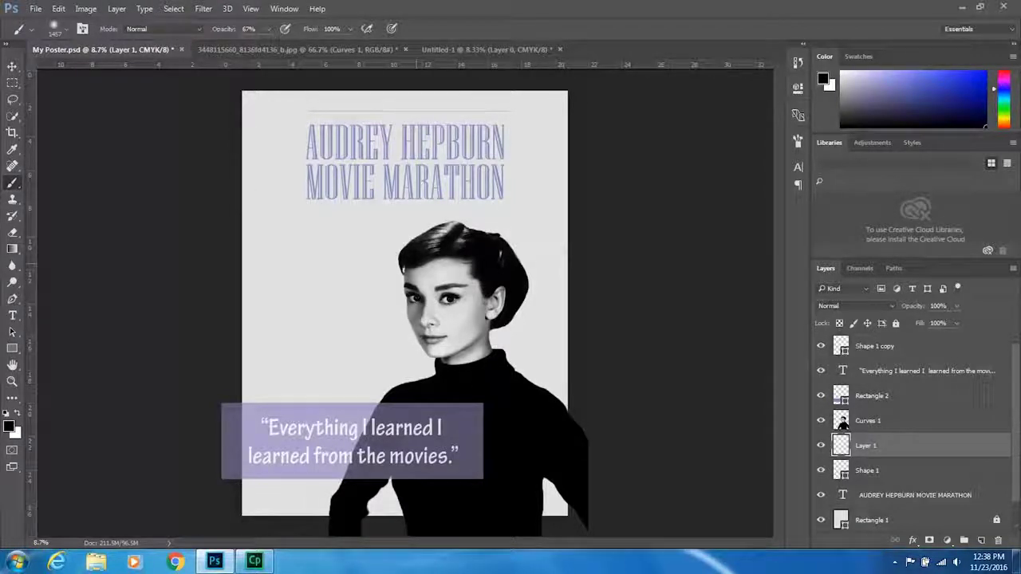
{"action": "mouse_move", "coordinate": [388, 273]}
{"action": "left_mouse_down"}
{"action": "mouse_move", "coordinate": [372, 292]}
{"action": "mouse_move", "coordinate": [403, 382]}
{"action": "mouse_move", "coordinate": [382, 392]}
{"action": "mouse_move", "coordinate": [391, 384]}
{"action": "mouse_move", "coordinate": [368, 356]}
{"action": "mouse_move", "coordinate": [372, 399]}
{"action": "mouse_move", "coordinate": [335, 477]}
{"action": "mouse_move", "coordinate": [324, 449]}
{"action": "mouse_move", "coordinate": [310, 502]}
{"action": "mouse_move", "coordinate": [382, 518]}
{"action": "mouse_move", "coordinate": [386, 486]}
{"action": "mouse_move", "coordinate": [319, 510]}
{"action": "mouse_move", "coordinate": [301, 502]}
{"action": "mouse_move", "coordinate": [338, 367]}
{"action": "mouse_move", "coordinate": [313, 419]}
{"action": "mouse_move", "coordinate": [351, 358]}
{"action": "left_mouse_up"}
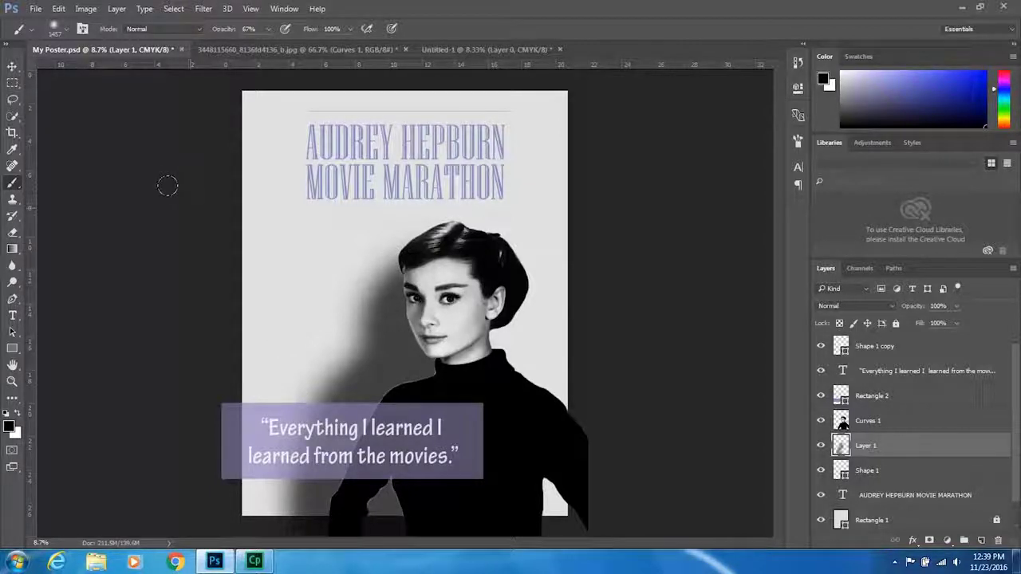
Step: Switch to the Eraser and set it to a soft 1900 px tip with 0% hardness
{"action": "left_click", "coordinate": [12, 234]}
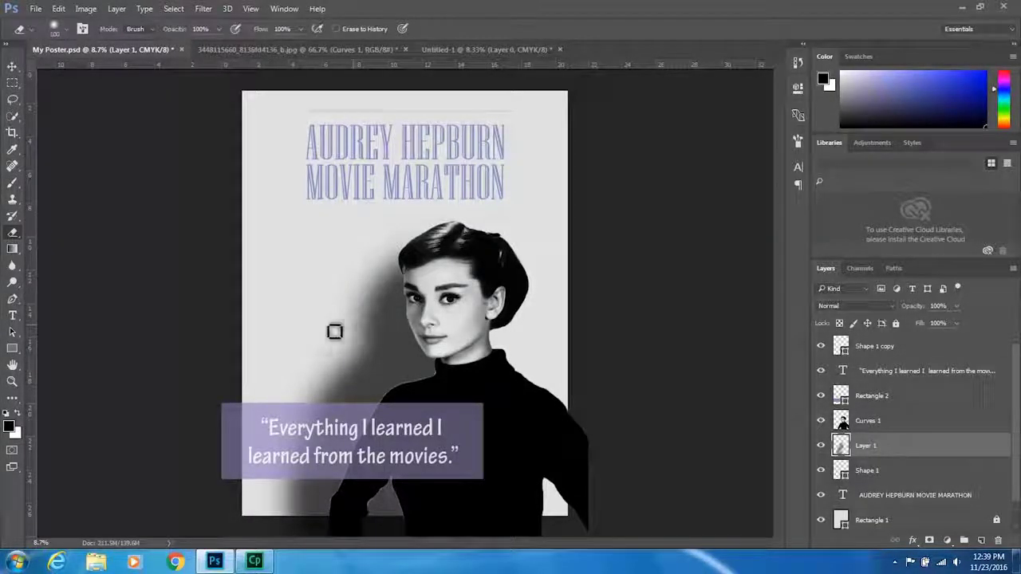
{"action": "key", "text": "bracketright"}
{"action": "key", "text": "bracketright"}
{"action": "key", "text": "bracketright"}
{"action": "key", "text": "bracketright"}
{"action": "key", "text": "bracketright"}
{"action": "key", "text": "bracketright"}
{"action": "key", "text": "bracketright"}
{"action": "key", "text": "bracketright"}
{"action": "key", "text": "bracketright"}
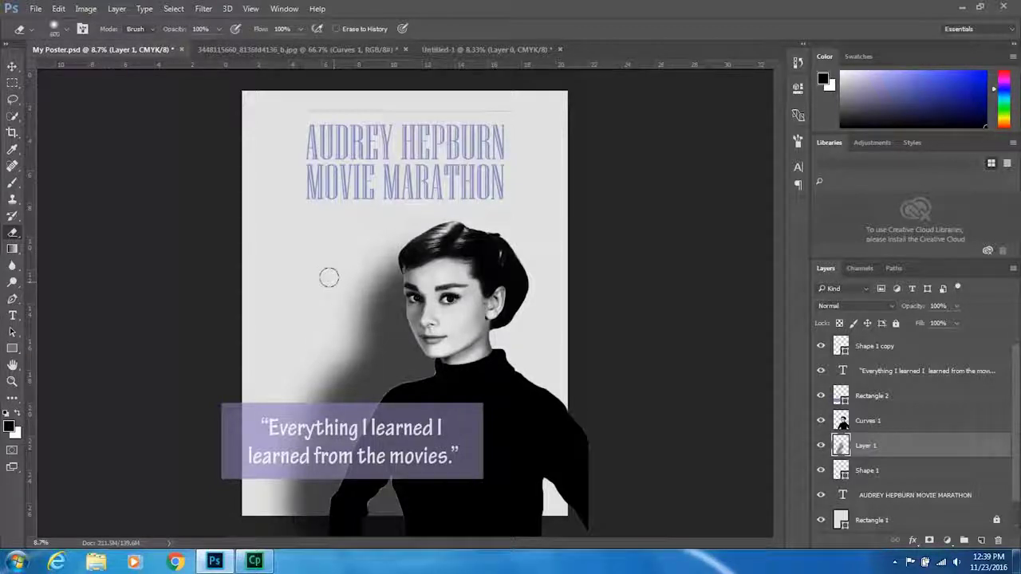
{"action": "key", "text": "bracketright"}
{"action": "key", "text": "bracketright"}
{"action": "key", "text": "bracketright"}
{"action": "key", "text": "bracketright"}
{"action": "key", "text": "bracketright"}
{"action": "key", "text": "bracketright"}
{"action": "key", "text": "bracketright"}
{"action": "key", "text": "bracketright"}
{"action": "key", "text": "bracketright"}
{"action": "key", "text": "bracketright"}
{"action": "key", "text": "bracketright"}
{"action": "key", "text": "bracketright"}
{"action": "key", "text": "bracketright"}
{"action": "left_click", "coordinate": [65, 31]}
{"action": "left_click_drag", "start_coordinate": [94, 95], "coordinate": [71, 99]}
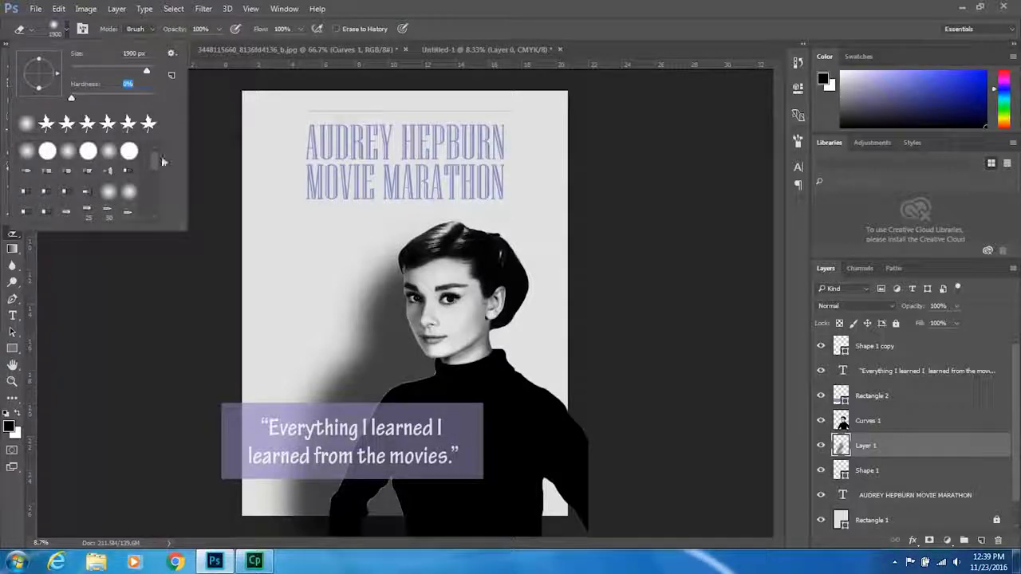
{"action": "left_click", "coordinate": [297, 225]}
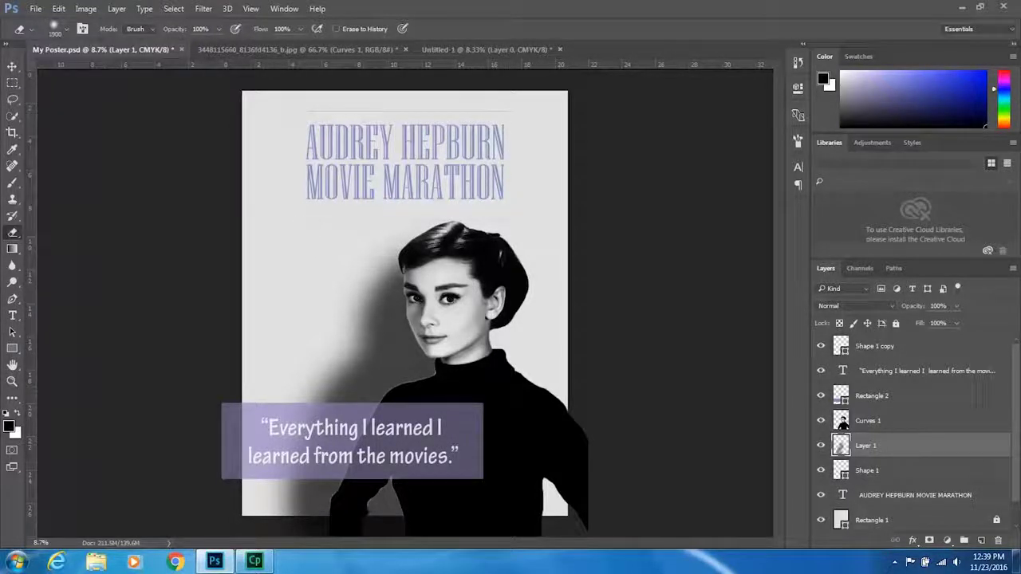
Step: Erase the outer edge of the shadow left of the figure to make it narrower and softer
{"action": "mouse_move", "coordinate": [375, 255]}
{"action": "left_mouse_down"}
{"action": "mouse_move", "coordinate": [394, 299]}
{"action": "mouse_move", "coordinate": [386, 284]}
{"action": "mouse_move", "coordinate": [367, 311]}
{"action": "mouse_move", "coordinate": [362, 359]}
{"action": "mouse_move", "coordinate": [307, 295]}
{"action": "mouse_move", "coordinate": [266, 335]}
{"action": "mouse_move", "coordinate": [287, 383]}
{"action": "mouse_move", "coordinate": [319, 416]}
{"action": "mouse_move", "coordinate": [293, 483]}
{"action": "mouse_move", "coordinate": [307, 495]}
{"action": "left_mouse_up"}
{"action": "mouse_move", "coordinate": [277, 447]}
{"action": "left_mouse_down"}
{"action": "mouse_move", "coordinate": [319, 363]}
{"action": "mouse_move", "coordinate": [307, 279]}
{"action": "left_mouse_up"}
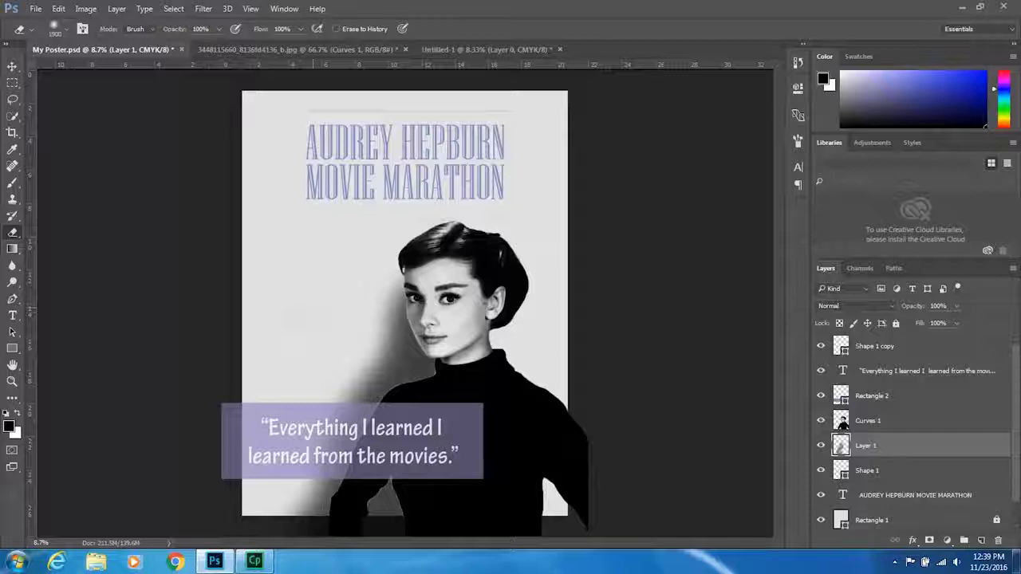
{"action": "mouse_move", "coordinate": [301, 359]}
{"action": "left_mouse_down"}
{"action": "mouse_move", "coordinate": [351, 351]}
{"action": "mouse_move", "coordinate": [363, 375]}
{"action": "mouse_move", "coordinate": [303, 498]}
{"action": "left_mouse_up"}
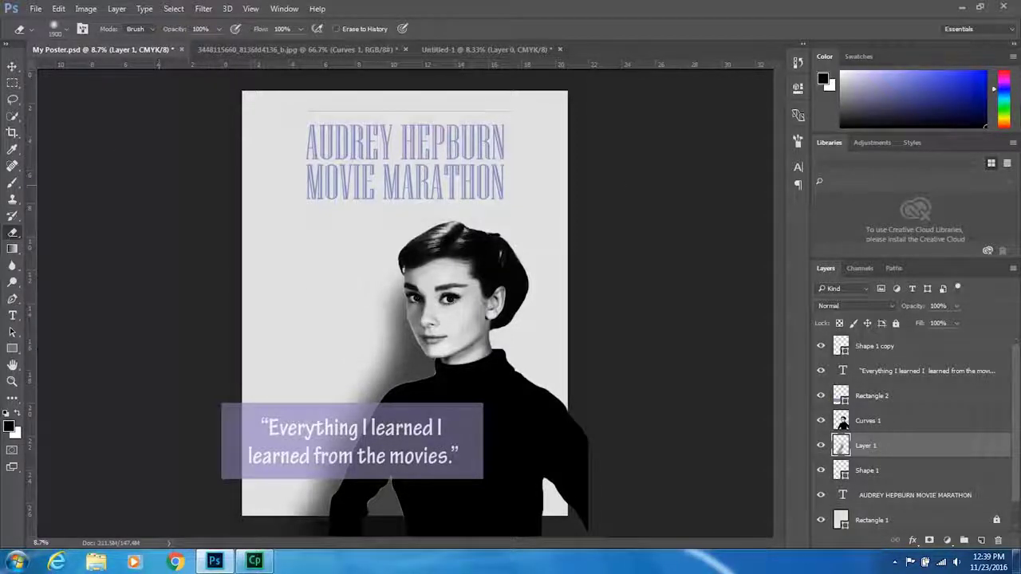
Step: Paint black shadow with the Brush behind the figure's right side, around the head and along the lower body, enlarging the tip to 2100 px
{"action": "left_click", "coordinate": [13, 183]}
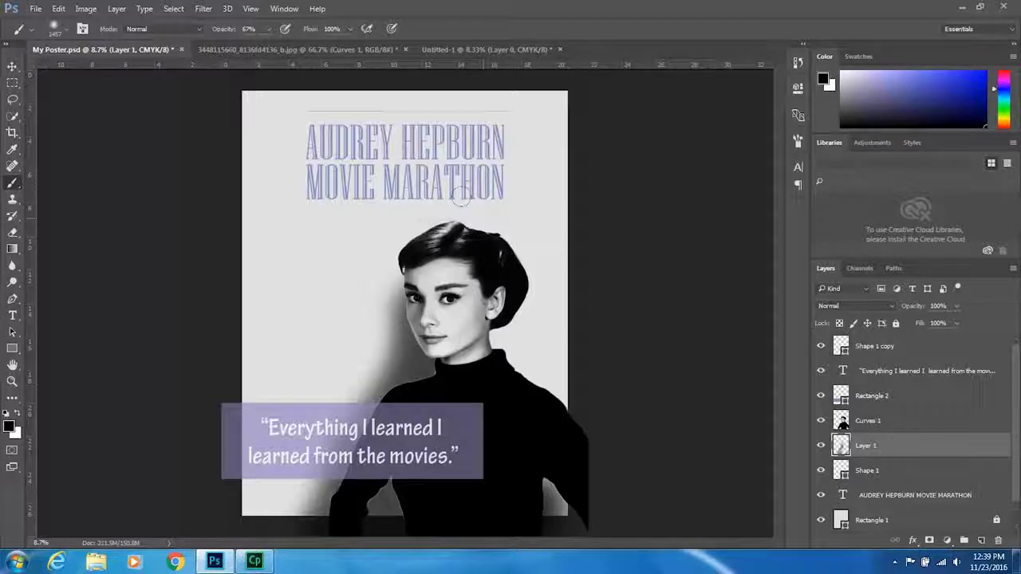
{"action": "left_click", "coordinate": [495, 323]}
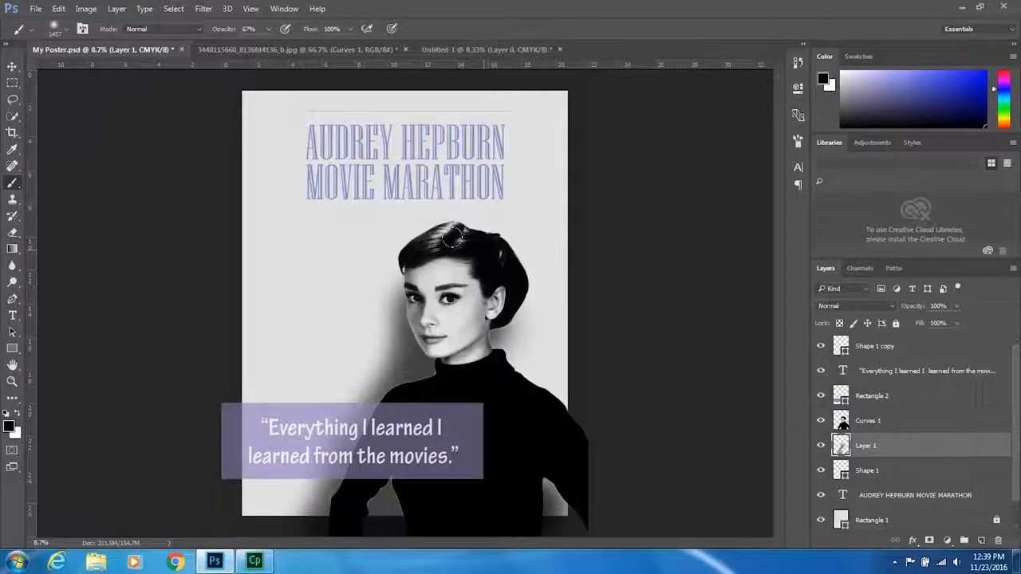
{"action": "left_click_drag", "start_coordinate": [478, 343], "coordinate": [561, 425]}
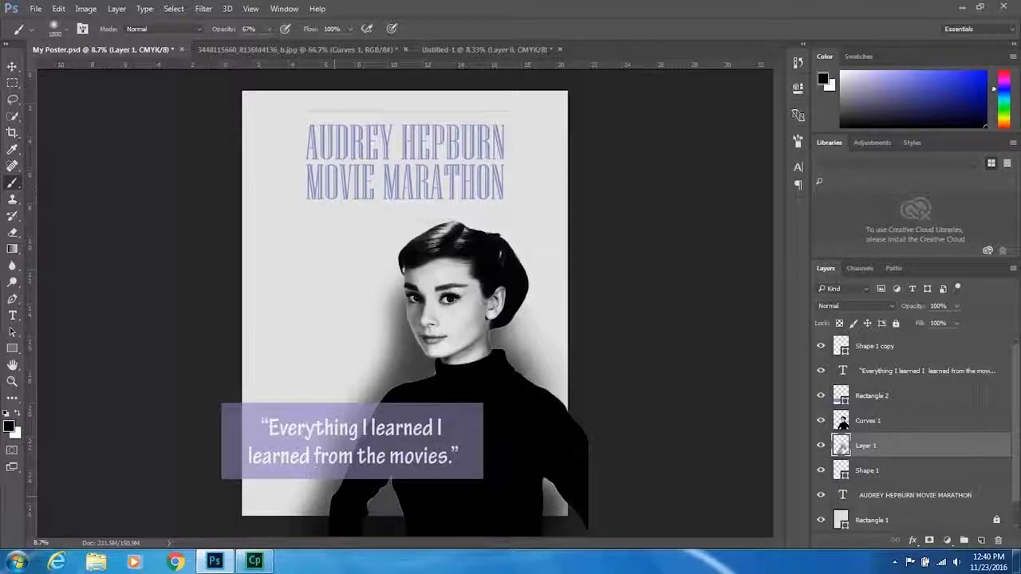
{"action": "mouse_move", "coordinate": [349, 527]}
{"action": "left_mouse_down"}
{"action": "mouse_move", "coordinate": [359, 387]}
{"action": "mouse_move", "coordinate": [382, 337]}
{"action": "mouse_move", "coordinate": [384, 263]}
{"action": "mouse_move", "coordinate": [434, 209]}
{"action": "mouse_move", "coordinate": [518, 217]}
{"action": "mouse_move", "coordinate": [542, 335]}
{"action": "mouse_move", "coordinate": [574, 390]}
{"action": "mouse_move", "coordinate": [570, 423]}
{"action": "left_mouse_up"}
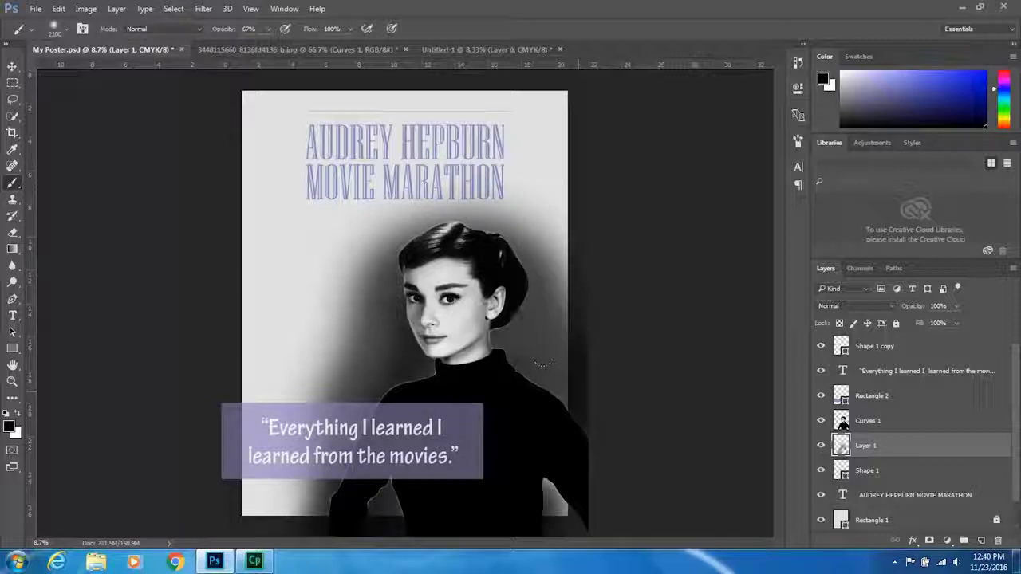
{"action": "left_click_drag", "start_coordinate": [511, 491], "coordinate": [564, 510]}
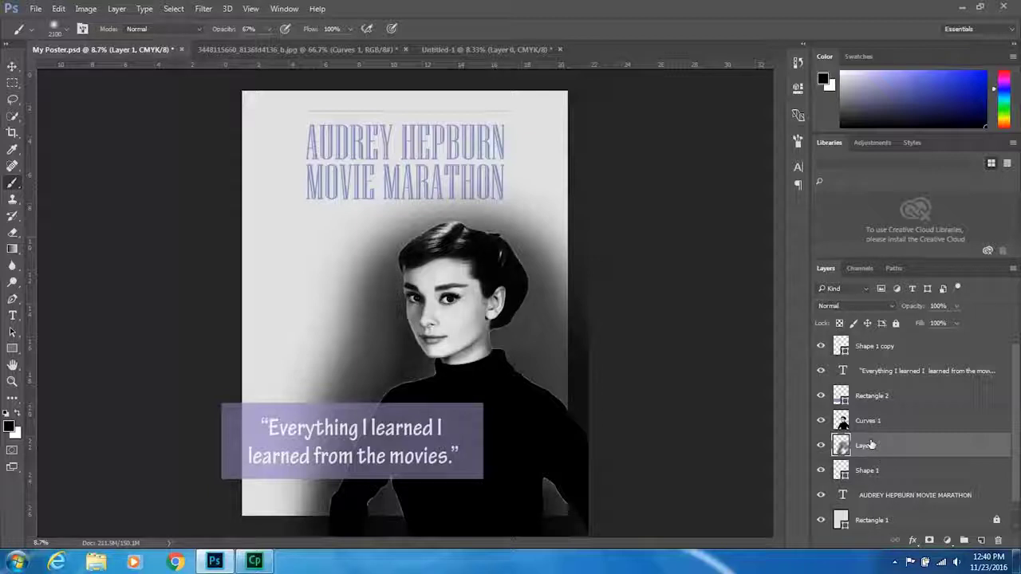
Step: Lower the shadow layer's opacity to 60%, toggling its visibility to compare the poster with and without it
{"action": "left_click_drag", "start_coordinate": [919, 310], "coordinate": [913, 312]}
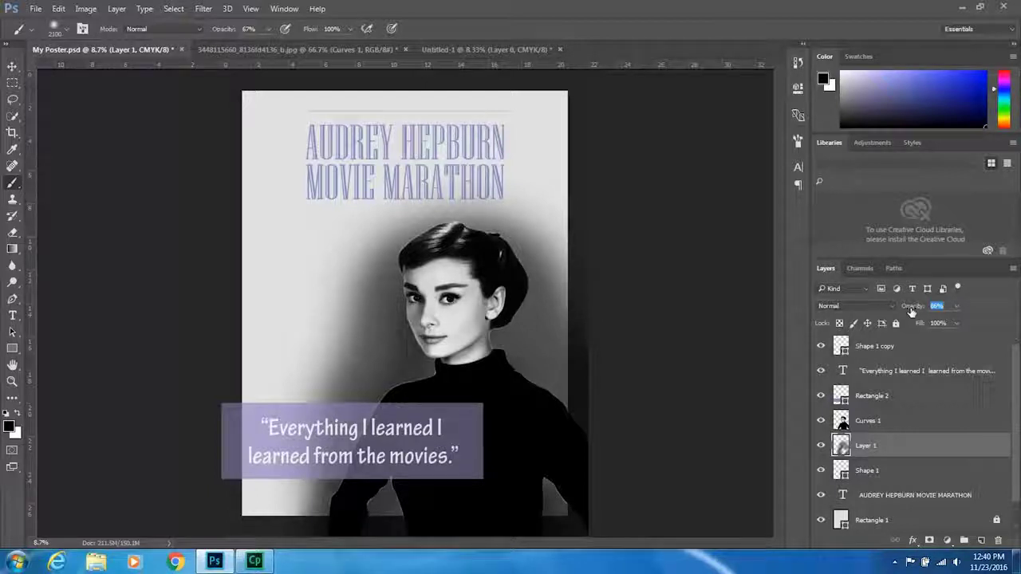
{"action": "left_click_drag", "start_coordinate": [910, 311], "coordinate": [902, 311]}
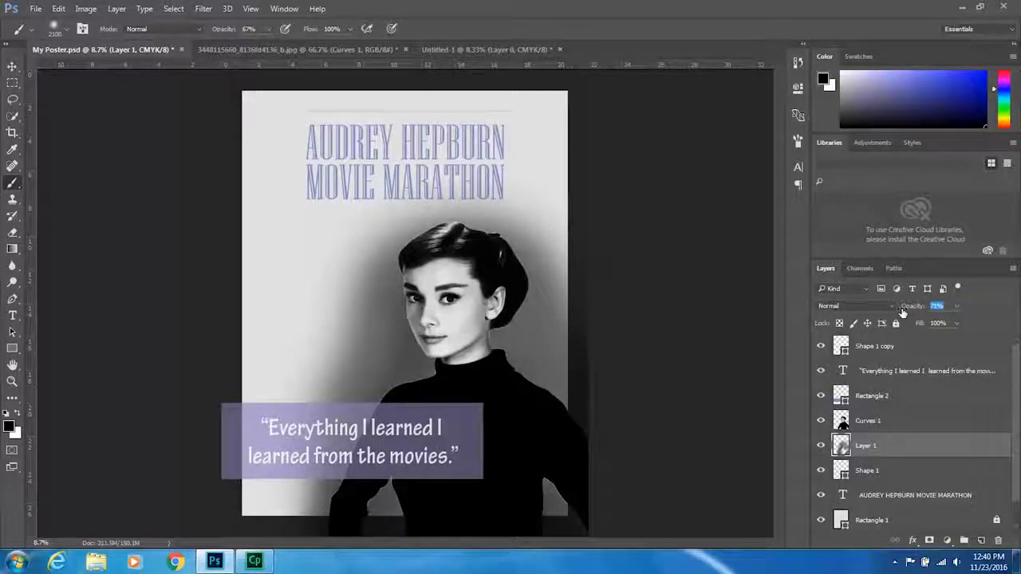
{"action": "left_click_drag", "start_coordinate": [902, 311], "coordinate": [900, 311]}
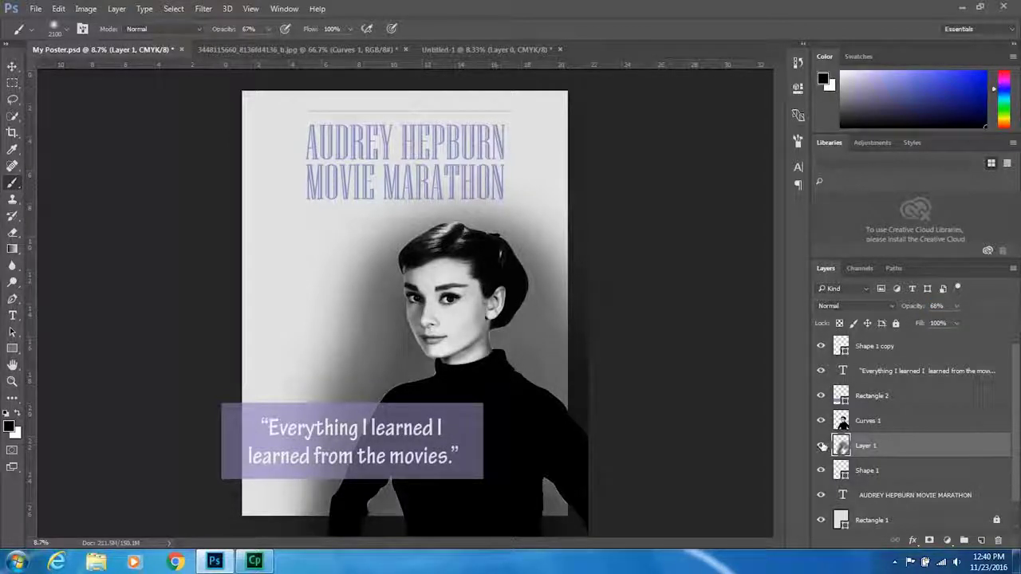
{"action": "left_click", "coordinate": [821, 446]}
{"action": "left_click", "coordinate": [821, 447]}
{"action": "left_click_drag", "start_coordinate": [913, 306], "coordinate": [906, 306]}
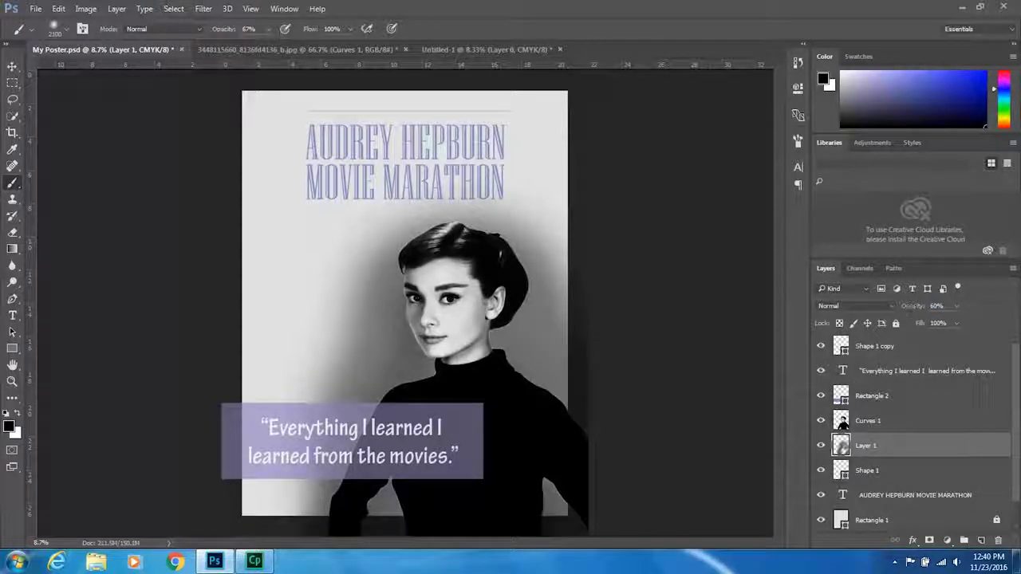
Step: Hide the black shadow layer, add a new empty layer above it, and set the foreground color to light lavender
{"action": "left_click", "coordinate": [822, 445]}
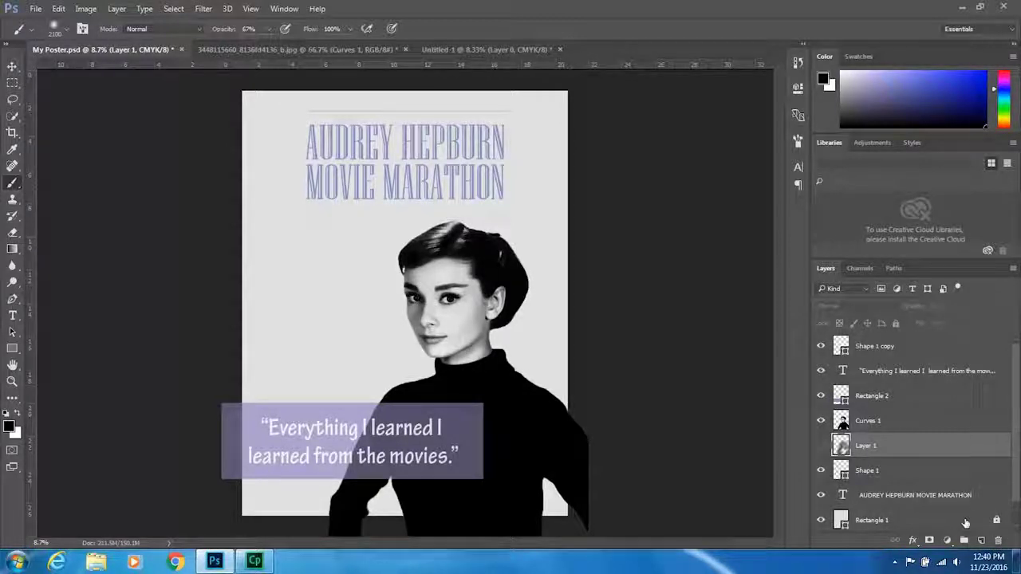
{"action": "left_click", "coordinate": [982, 541]}
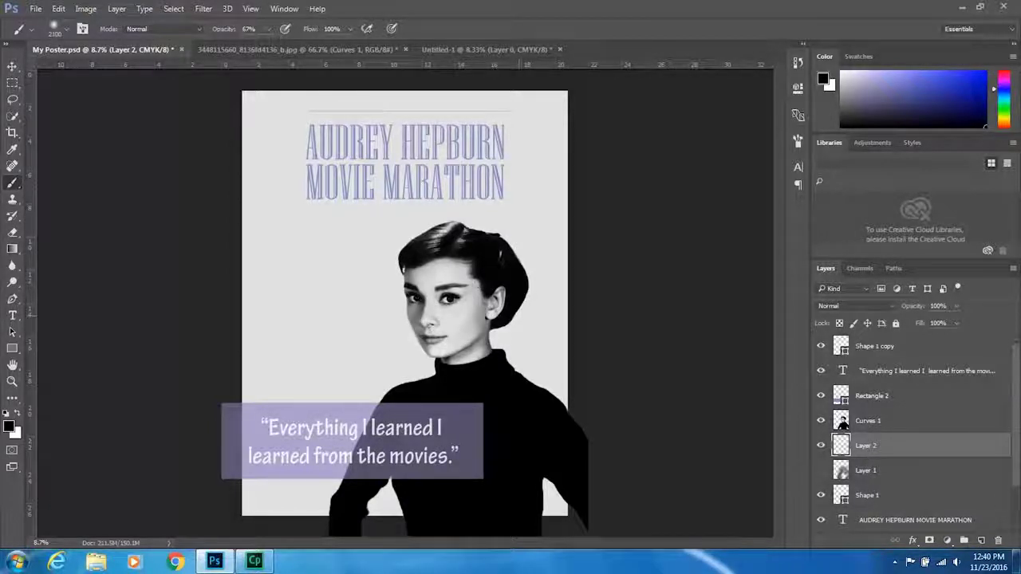
{"action": "left_click_drag", "start_coordinate": [962, 74], "coordinate": [893, 76]}
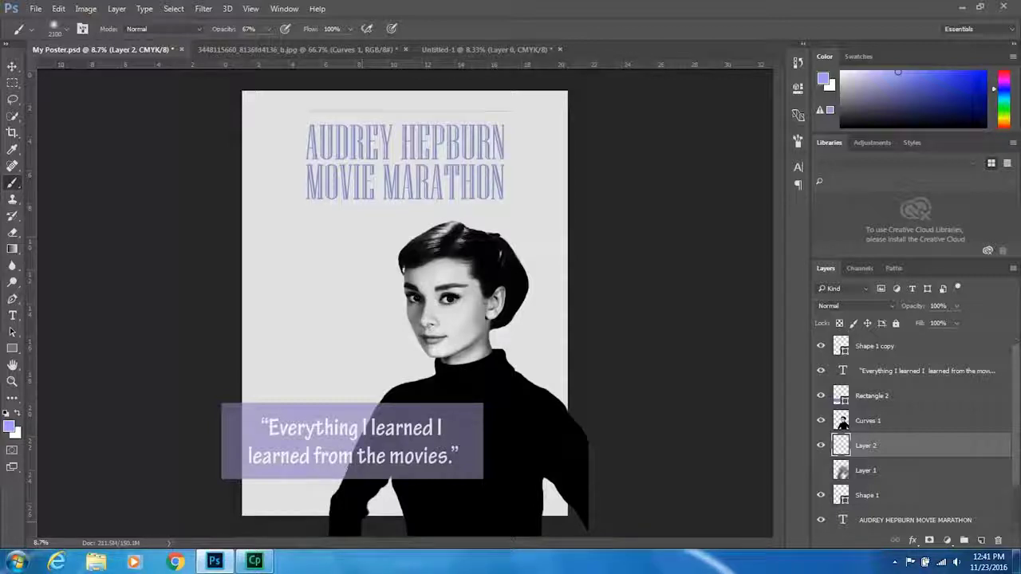
Step: Paint a soft lavender glow behind the figure, along both sides of the body and around the head
{"action": "left_click_drag", "start_coordinate": [361, 504], "coordinate": [386, 462]}
{"action": "mouse_move", "coordinate": [375, 399]}
{"action": "left_mouse_down"}
{"action": "mouse_move", "coordinate": [422, 351]}
{"action": "mouse_move", "coordinate": [429, 360]}
{"action": "mouse_move", "coordinate": [408, 333]}
{"action": "left_mouse_up"}
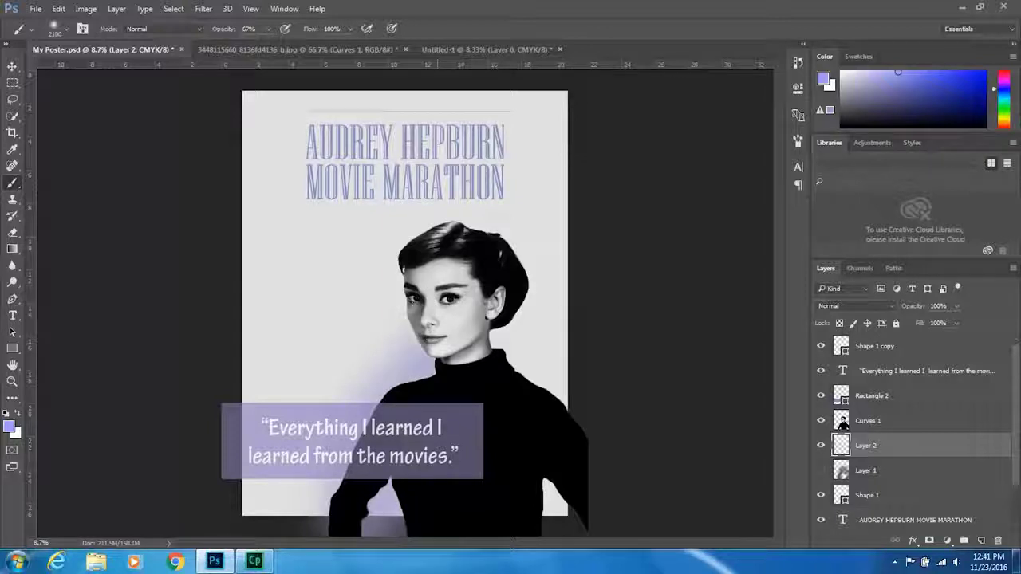
{"action": "mouse_move", "coordinate": [456, 244]}
{"action": "left_mouse_down"}
{"action": "mouse_move", "coordinate": [528, 313]}
{"action": "mouse_move", "coordinate": [523, 347]}
{"action": "mouse_move", "coordinate": [536, 368]}
{"action": "mouse_move", "coordinate": [512, 391]}
{"action": "mouse_move", "coordinate": [515, 468]}
{"action": "mouse_move", "coordinate": [363, 483]}
{"action": "mouse_move", "coordinate": [433, 319]}
{"action": "left_mouse_up"}
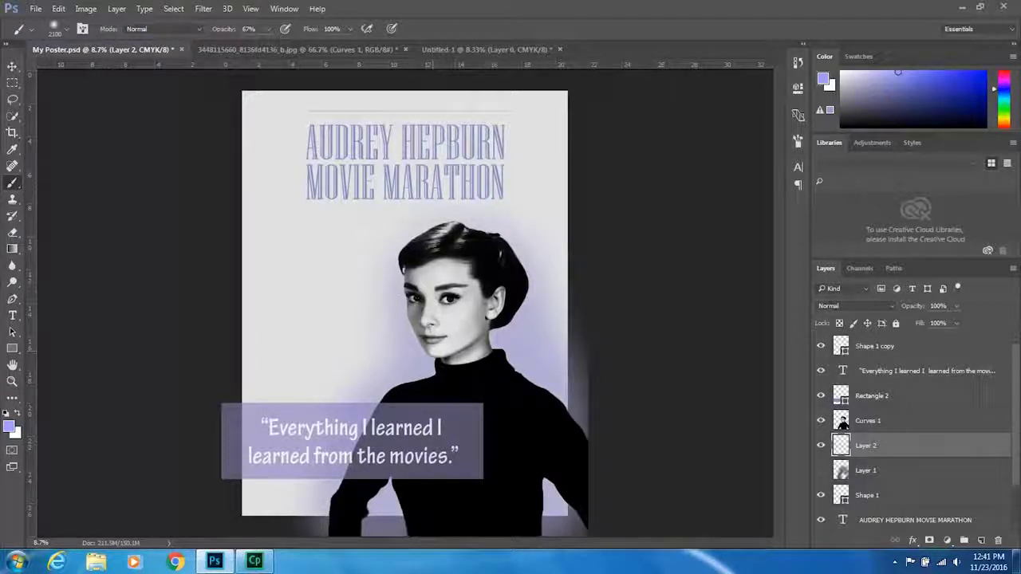
{"action": "left_click_drag", "start_coordinate": [390, 368], "coordinate": [380, 322]}
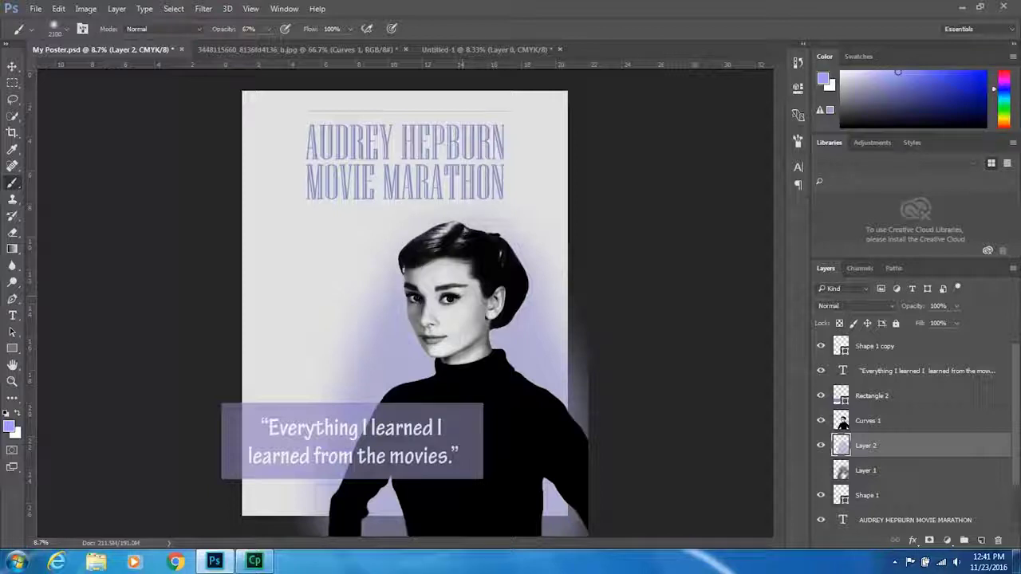
Step: Extend the lavender glow around the figure's head and lower the glow layer's opacity to 66%
{"action": "mouse_move", "coordinate": [446, 296]}
{"action": "left_mouse_down"}
{"action": "mouse_move", "coordinate": [419, 275]}
{"action": "mouse_move", "coordinate": [405, 279]}
{"action": "mouse_move", "coordinate": [488, 275]}
{"action": "left_mouse_up"}
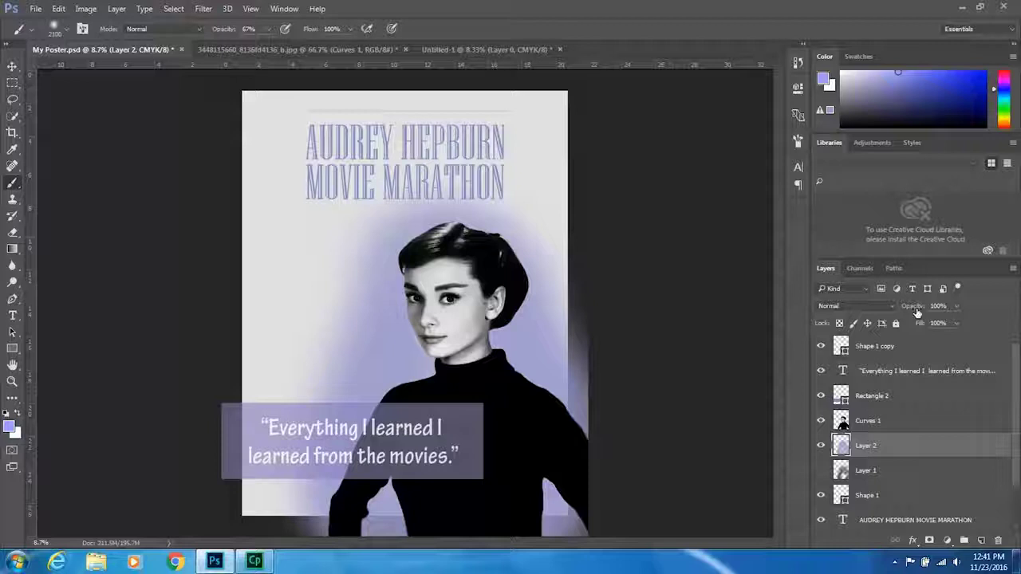
{"action": "left_click_drag", "start_coordinate": [917, 311], "coordinate": [914, 308]}
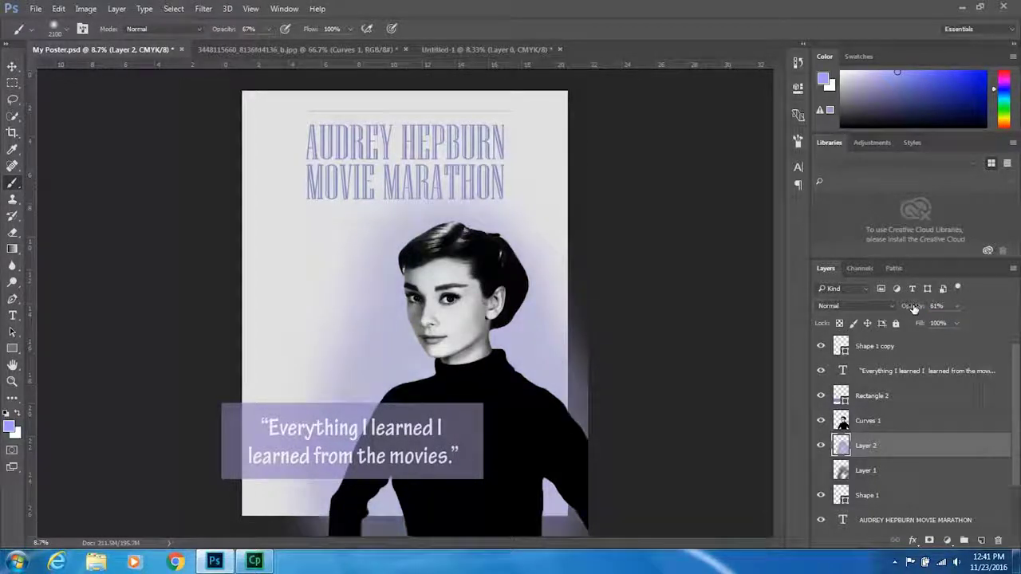
{"action": "left_click_drag", "start_coordinate": [920, 308], "coordinate": [923, 307]}
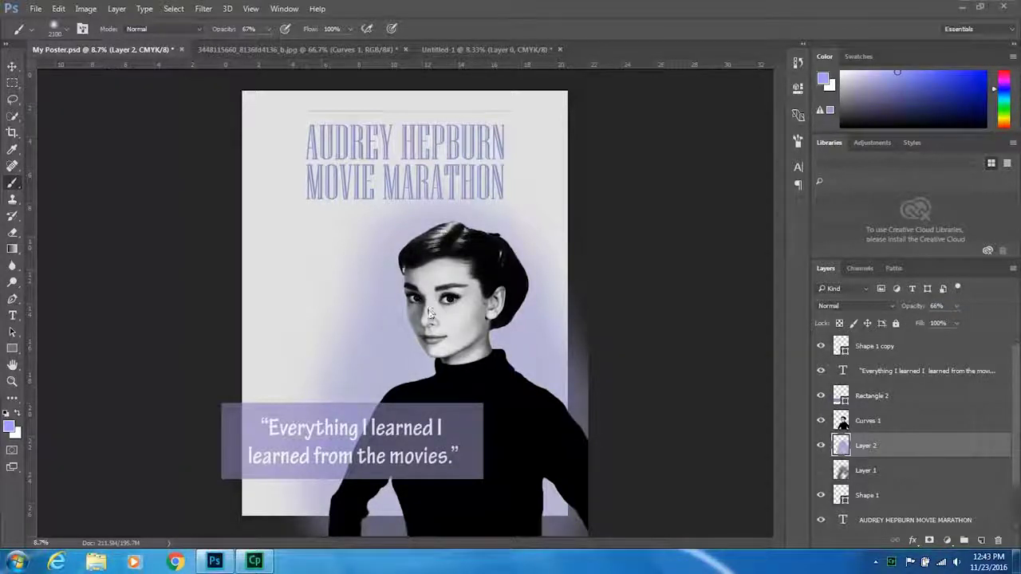
Step: In the Untitled-1 document, choose the maple leaf brush at 259 px and paint a short row of lavender leaves below the black circle
{"action": "left_click", "coordinate": [476, 50]}
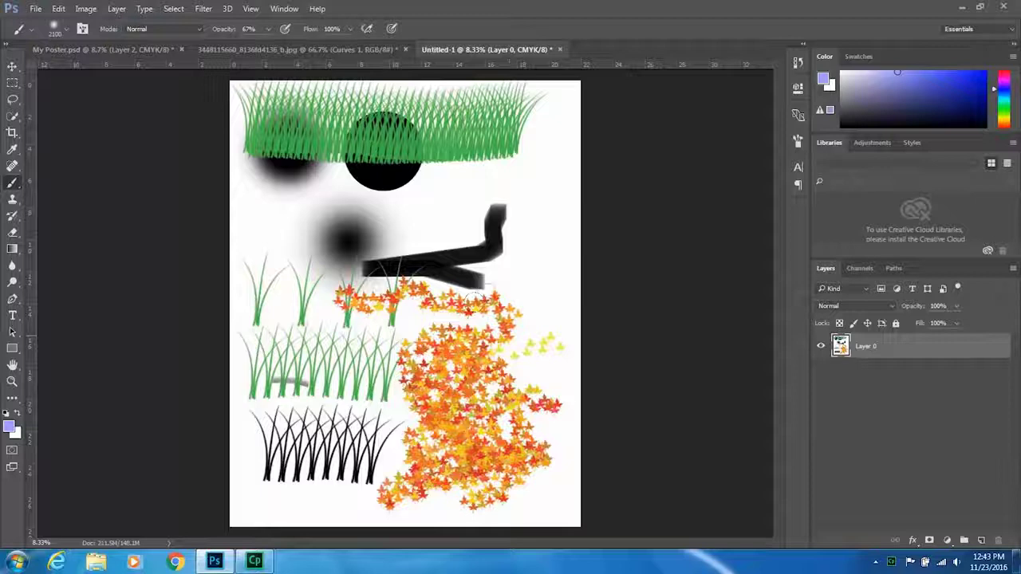
{"action": "scroll", "coordinate": [523, 322], "scroll_direction": "up", "scroll_amount": 5}
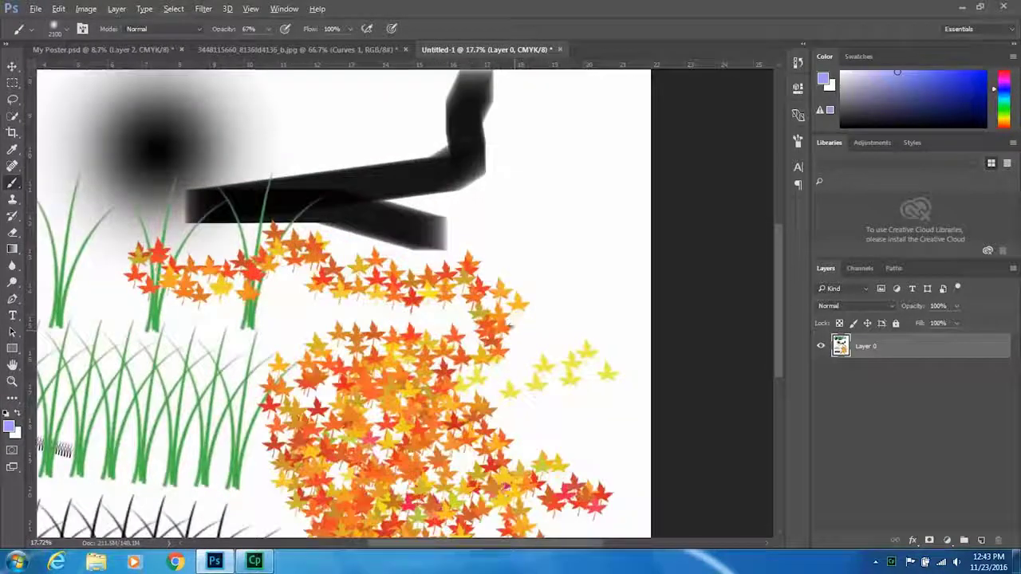
{"action": "left_click_drag", "start_coordinate": [454, 290], "coordinate": [446, 387]}
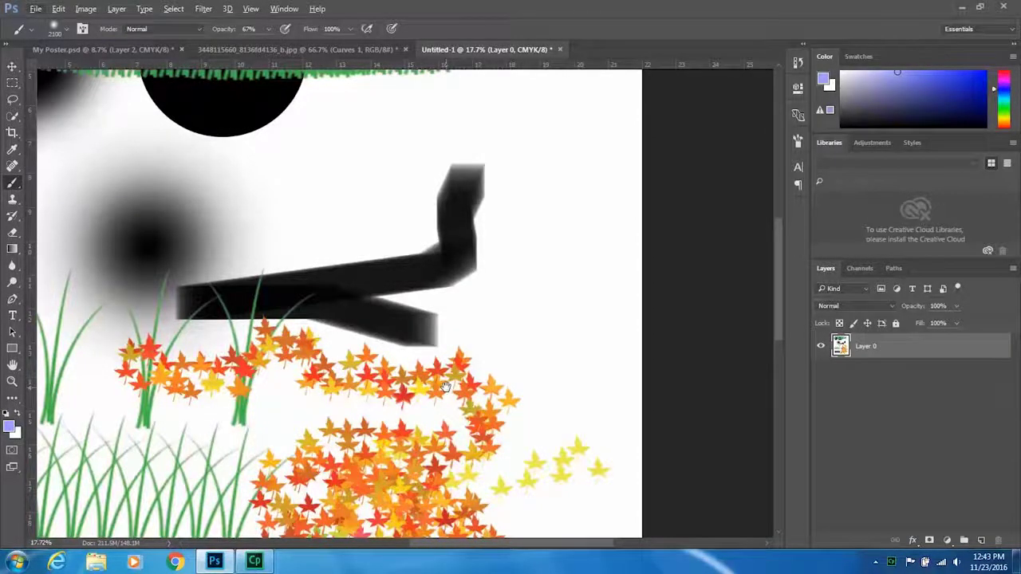
{"action": "left_click_drag", "start_coordinate": [445, 387], "coordinate": [430, 566]}
{"action": "left_click_drag", "start_coordinate": [340, 340], "coordinate": [356, 282]}
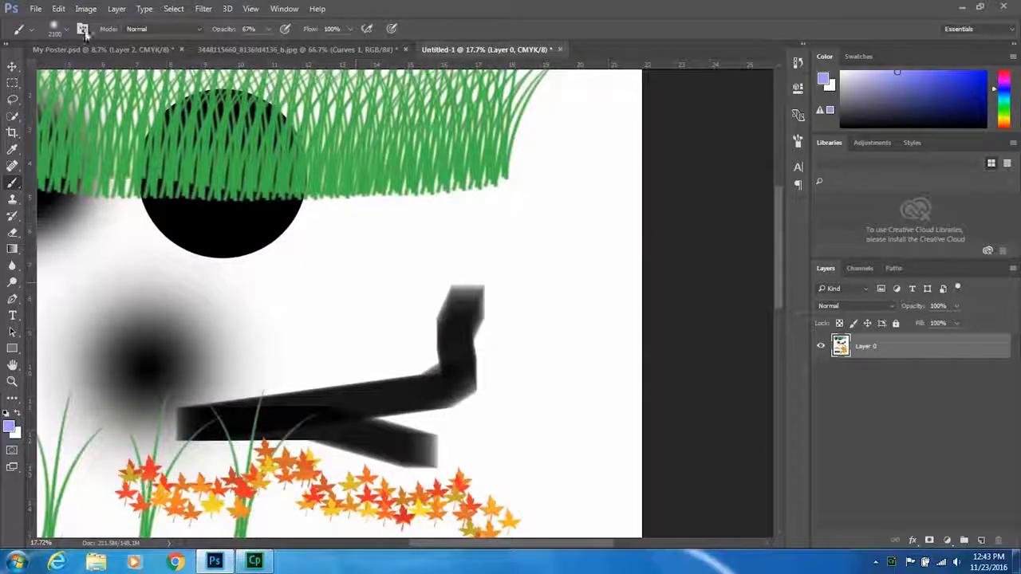
{"action": "right_click", "coordinate": [12, 182]}
{"action": "left_click", "coordinate": [32, 31]}
{"action": "left_click", "coordinate": [33, 30]}
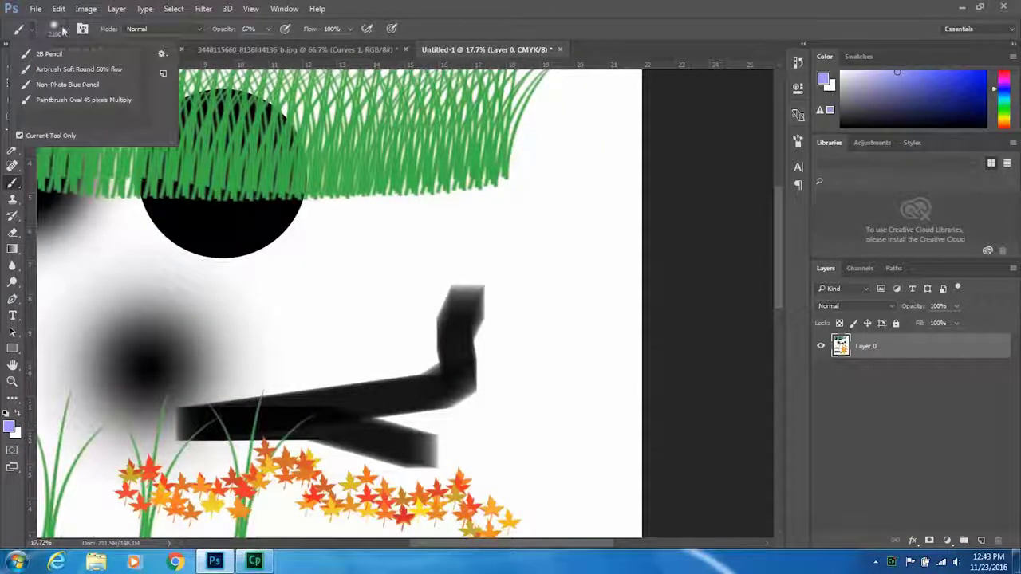
{"action": "left_click", "coordinate": [65, 29]}
{"action": "left_click", "coordinate": [66, 123]}
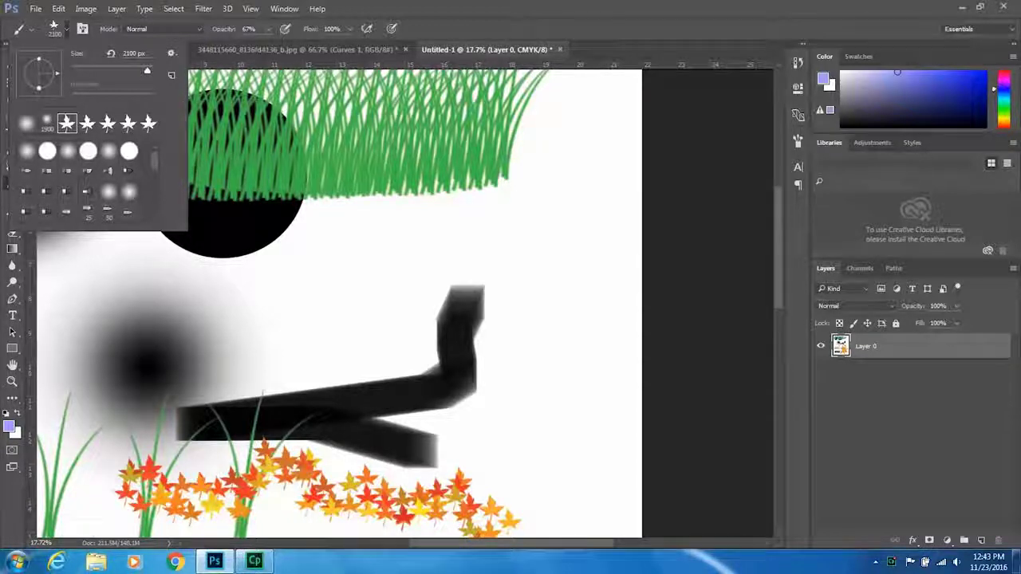
{"action": "left_click_drag", "start_coordinate": [136, 72], "coordinate": [134, 71]}
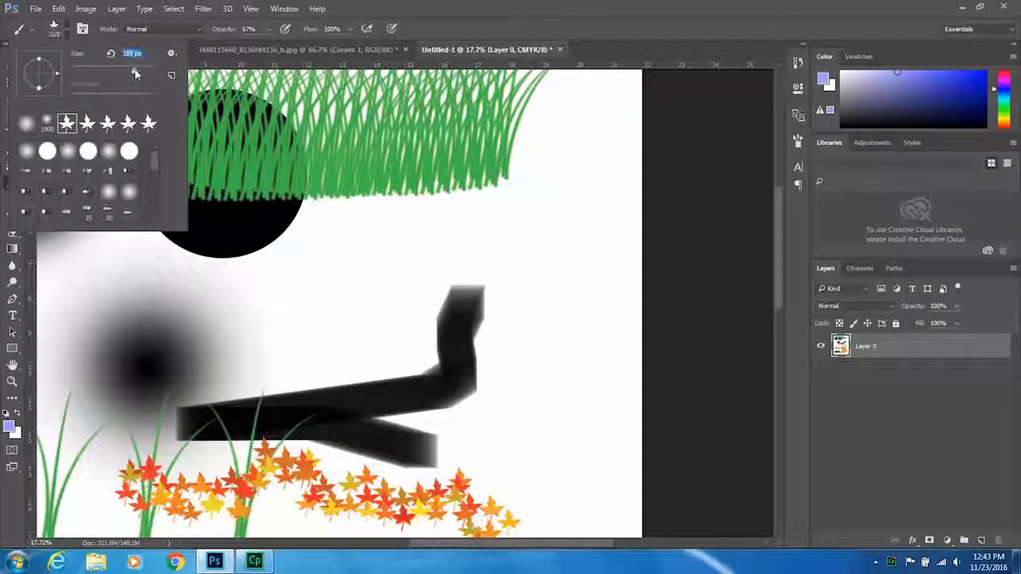
{"action": "key", "text": "Return"}
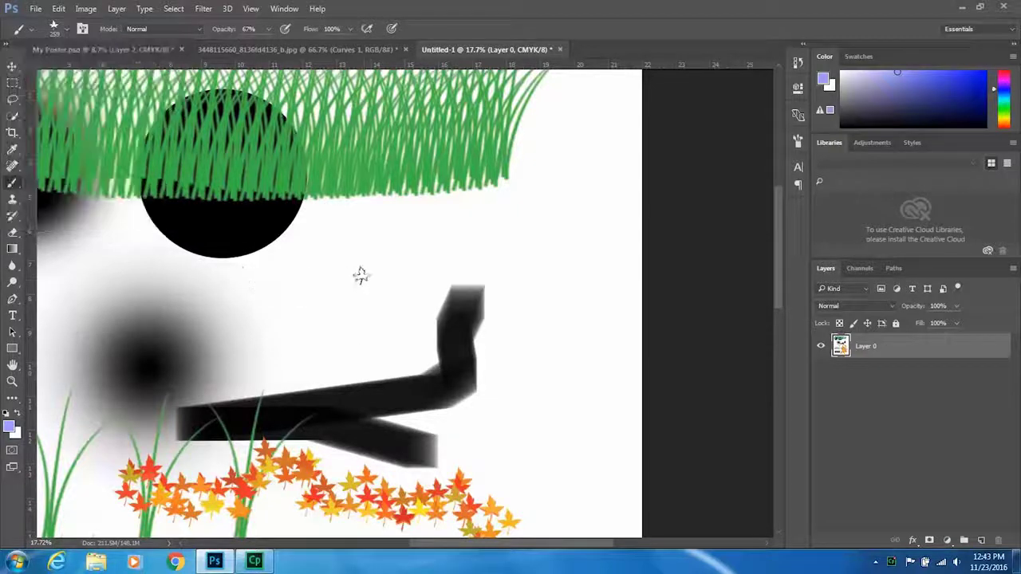
{"action": "left_click_drag", "start_coordinate": [239, 285], "coordinate": [374, 279]}
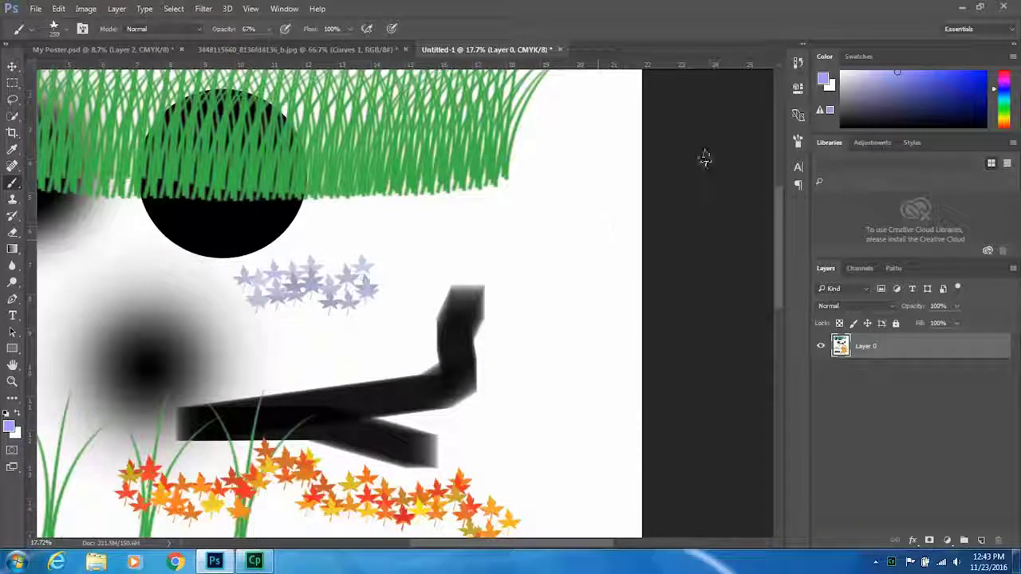
Step: Enable Shape Dynamics for the maple leaf brush and set its angle jitter to 26%
{"action": "left_click", "coordinate": [798, 141]}
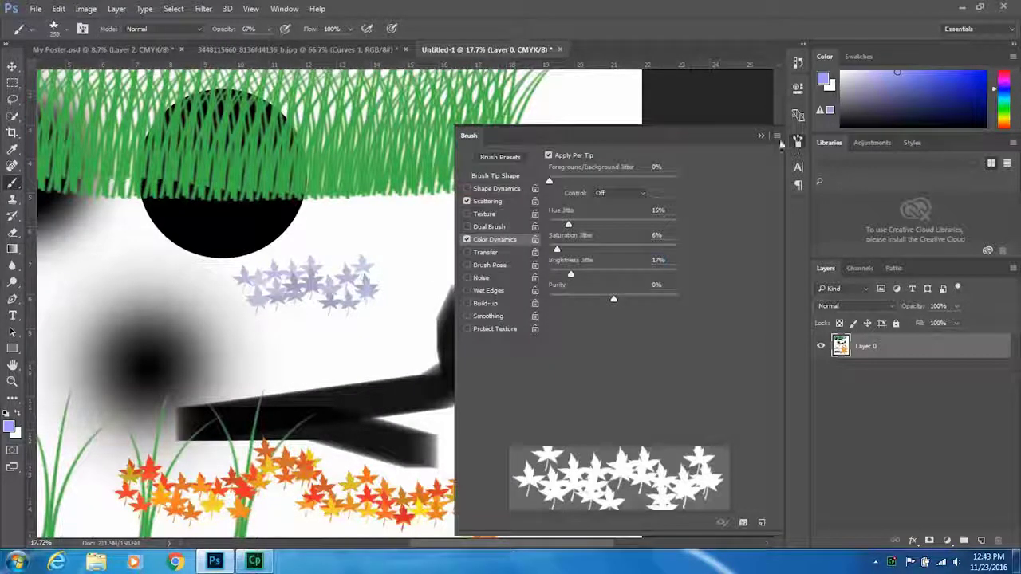
{"action": "left_click", "coordinate": [478, 189]}
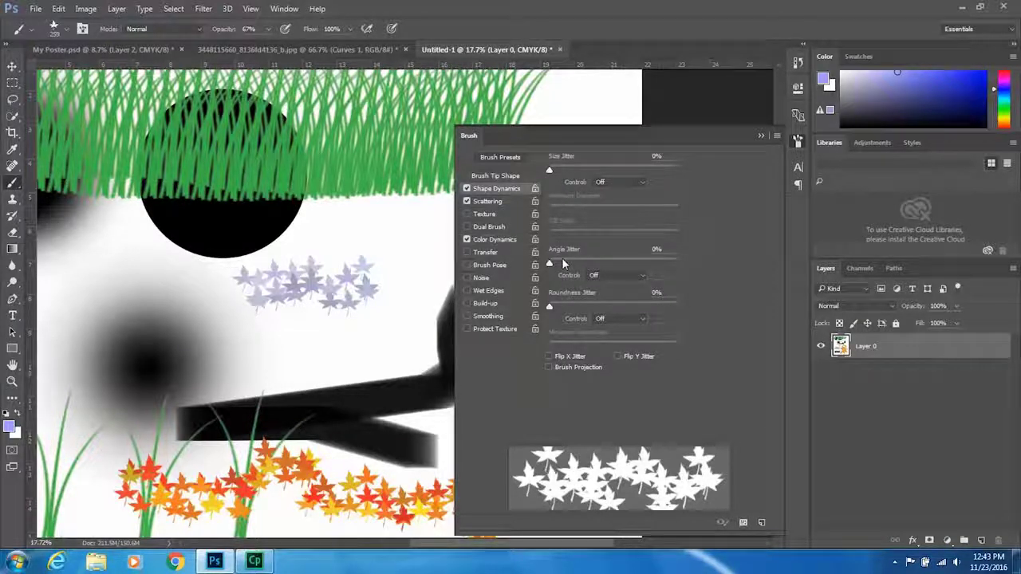
{"action": "left_click", "coordinate": [561, 261]}
{"action": "mouse_move", "coordinate": [563, 264]}
{"action": "left_mouse_down"}
{"action": "mouse_move", "coordinate": [548, 264]}
{"action": "mouse_move", "coordinate": [620, 265]}
{"action": "mouse_move", "coordinate": [553, 264]}
{"action": "mouse_move", "coordinate": [582, 263]}
{"action": "left_mouse_up"}
Step: Paint more lavender leaves on both sides of and below the first row, and close the brush settings
{"action": "left_click_drag", "start_coordinate": [389, 234], "coordinate": [451, 243]}
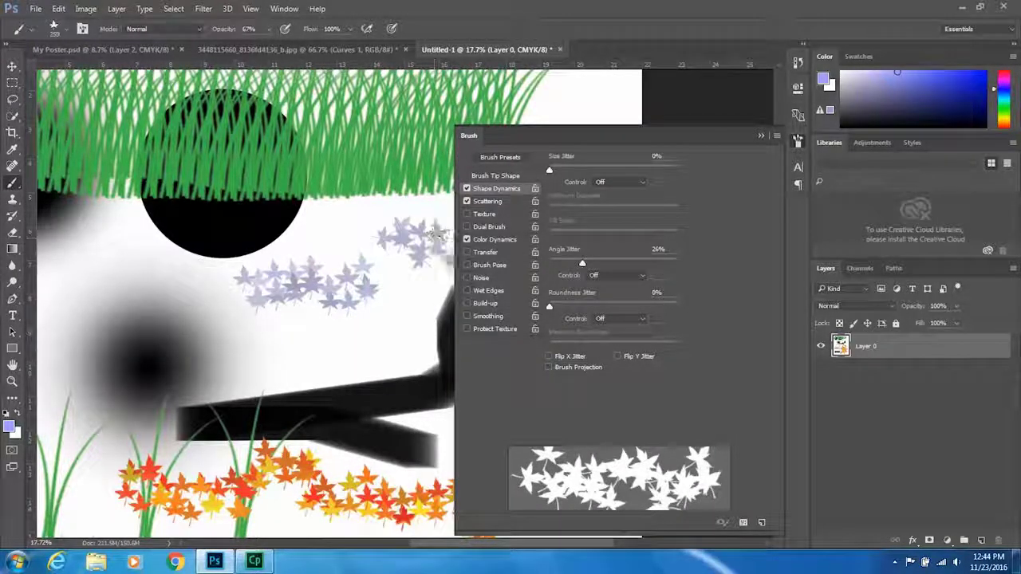
{"action": "mouse_move", "coordinate": [223, 354]}
{"action": "left_mouse_down"}
{"action": "mouse_move", "coordinate": [313, 353]}
{"action": "mouse_move", "coordinate": [428, 317]}
{"action": "left_mouse_up"}
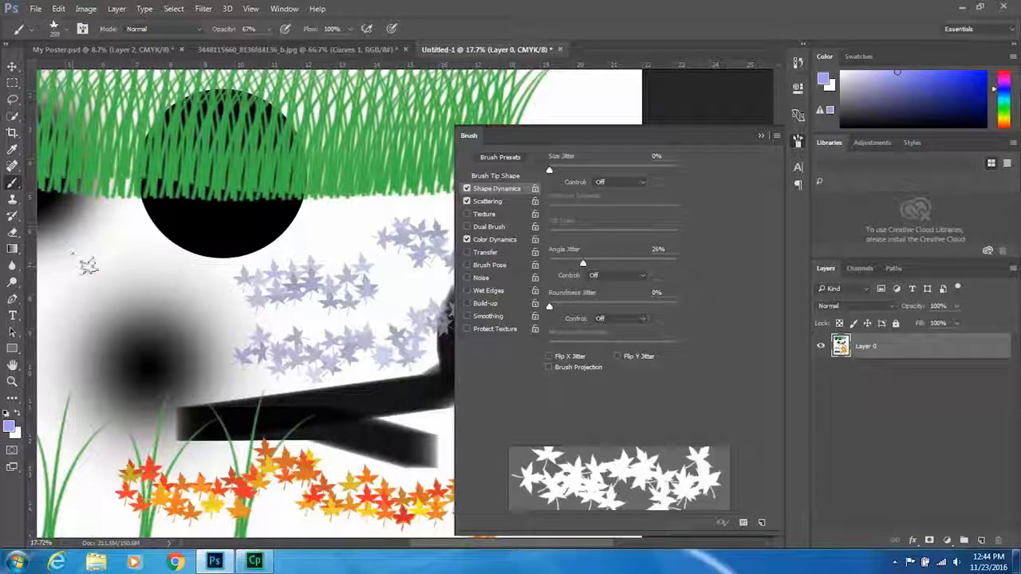
{"action": "left_click_drag", "start_coordinate": [87, 266], "coordinate": [137, 268]}
{"action": "scroll", "coordinate": [137, 267], "scroll_direction": "down", "scroll_amount": 3}
{"action": "scroll", "coordinate": [813, 53], "scroll_direction": "down", "scroll_amount": 3}
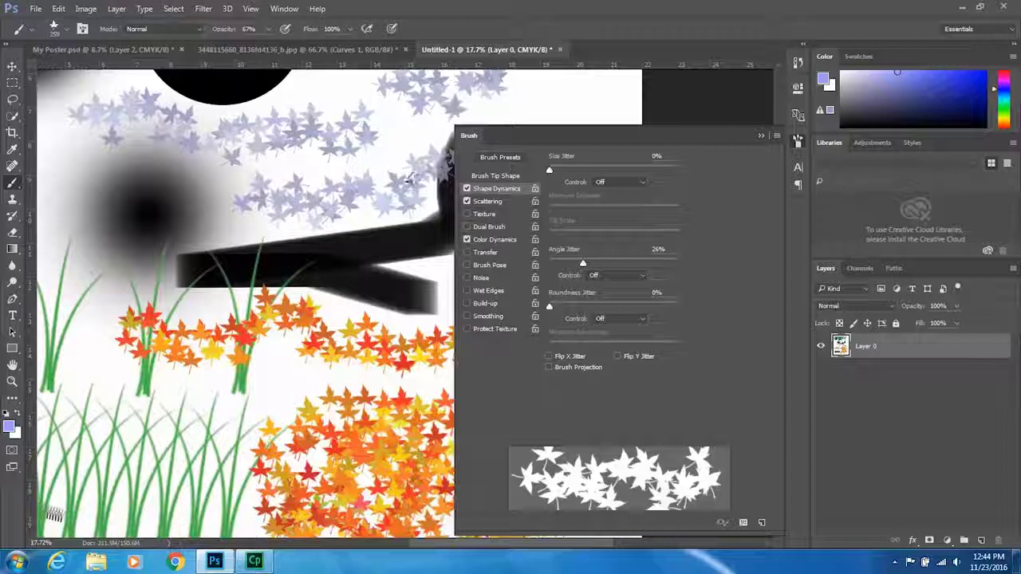
{"action": "scroll", "coordinate": [414, 182], "scroll_direction": "up", "scroll_amount": 1}
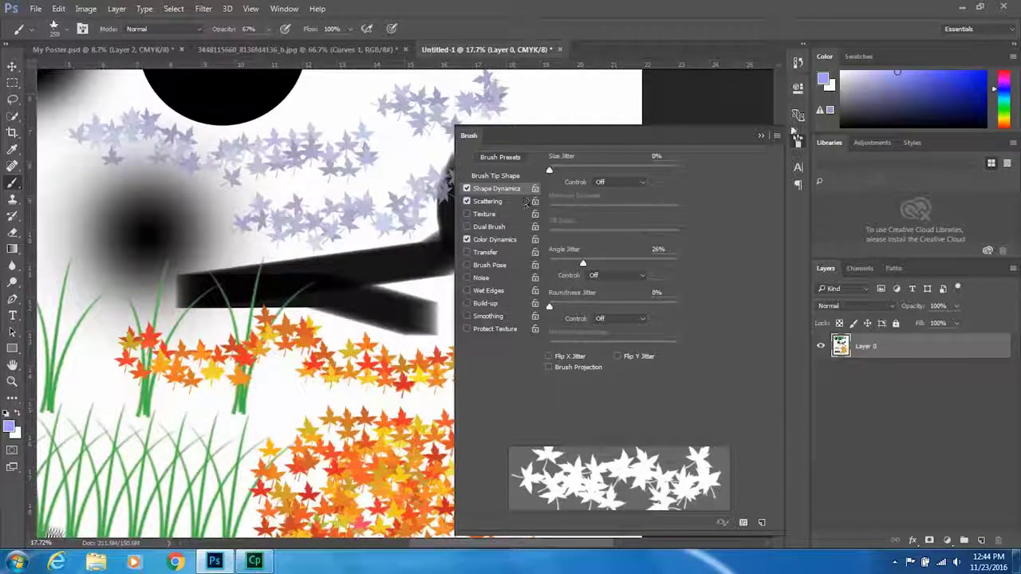
{"action": "left_click", "coordinate": [761, 138]}
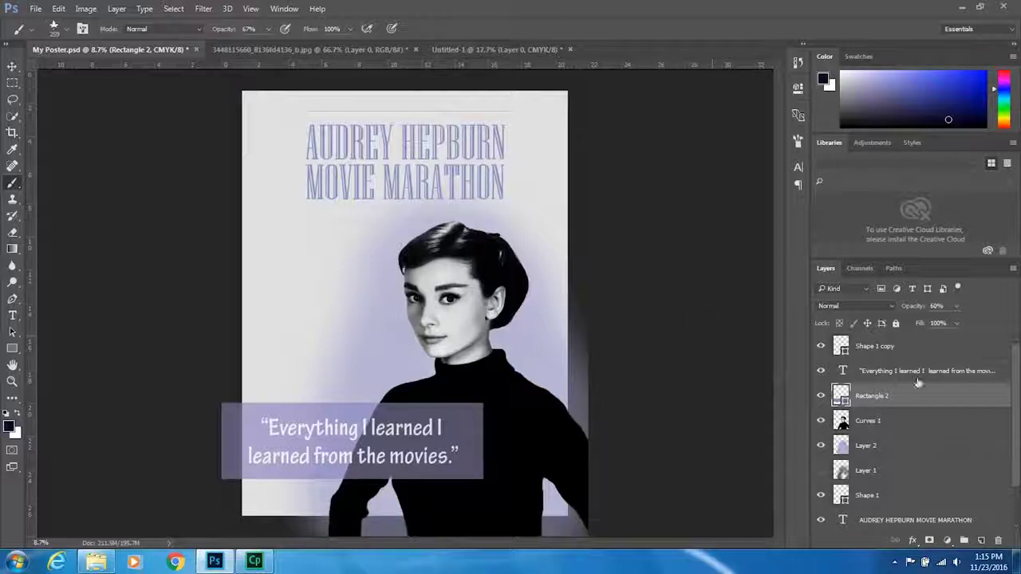
Step: In My Poster, add a Bevel & Emboss effect to the Rectangle 2 layer, keeping the quote box visible beside the dialog
{"action": "left_click_drag", "start_coordinate": [1016, 375], "coordinate": [1019, 439]}
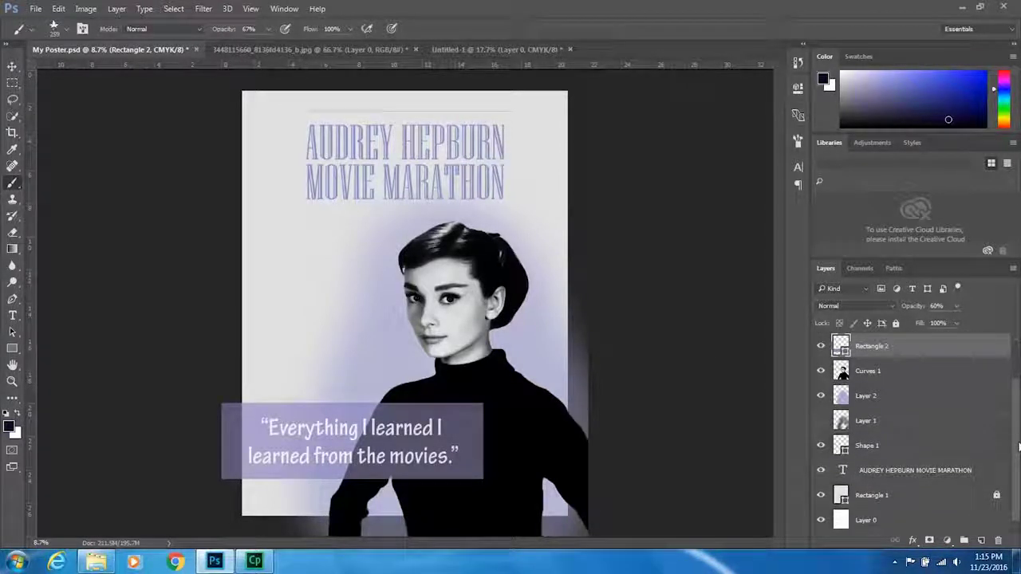
{"action": "scroll", "coordinate": [953, 433], "scroll_direction": "up", "scroll_amount": 2}
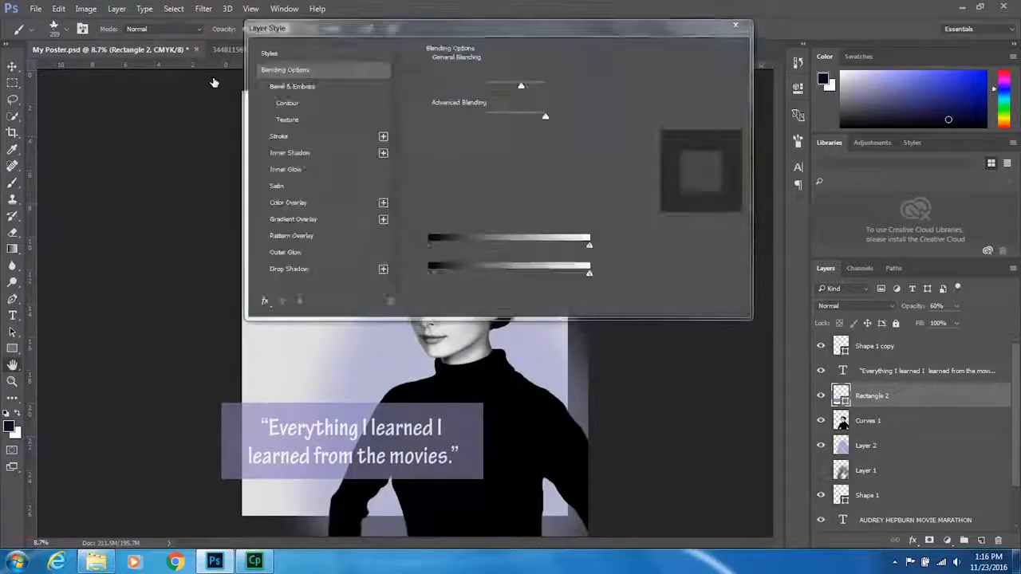
{"action": "left_click_drag", "start_coordinate": [350, 26], "coordinate": [315, 143]}
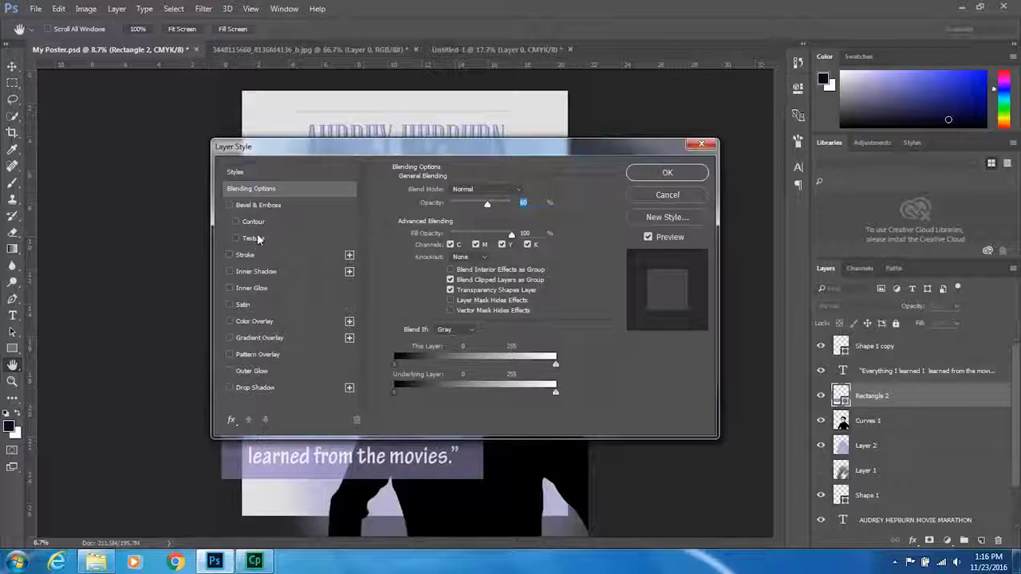
{"action": "left_click", "coordinate": [258, 204]}
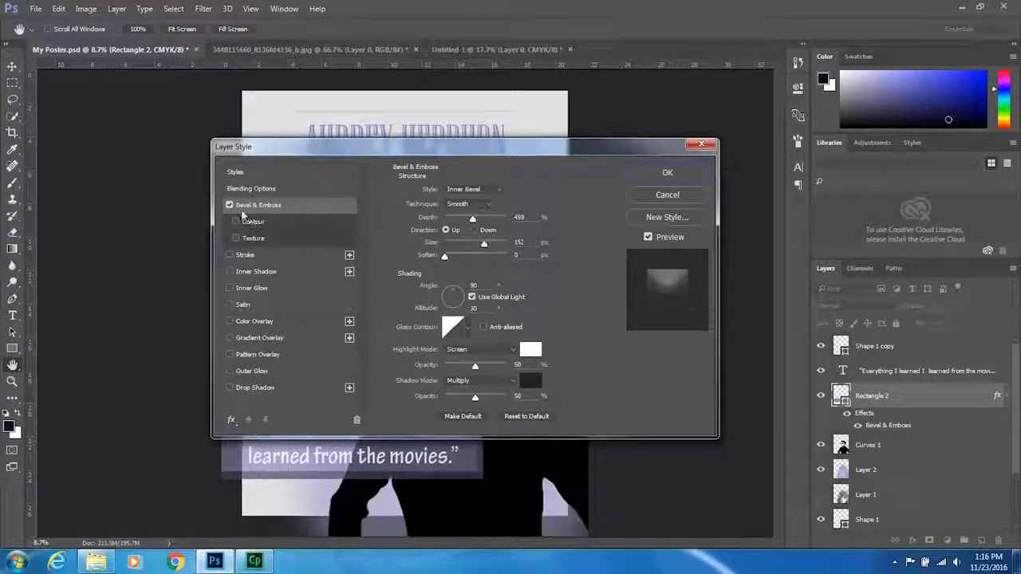
{"action": "left_click_drag", "start_coordinate": [486, 148], "coordinate": [592, 64]}
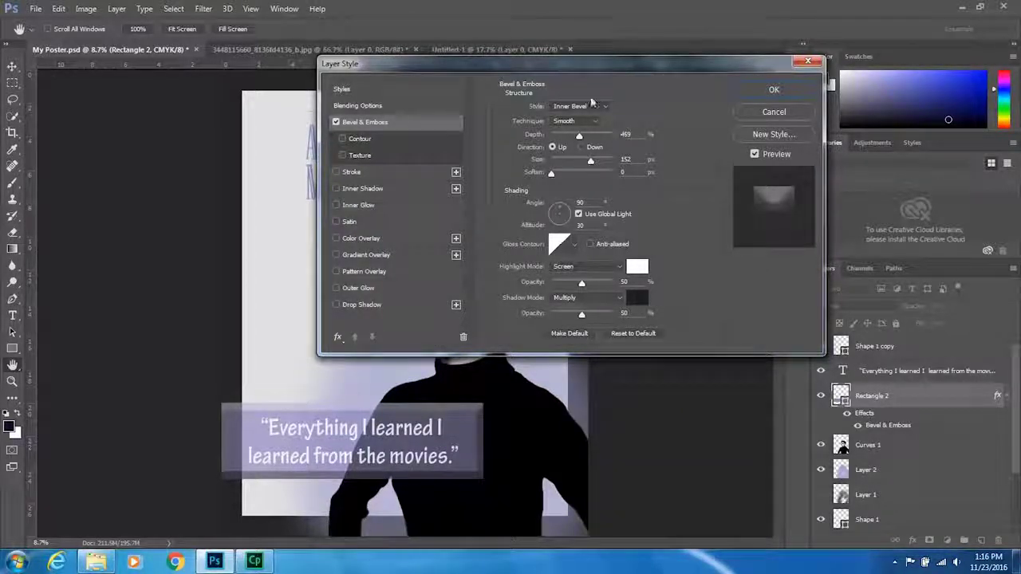
Step: Magnify the screen to 200% and set the bevel's depth to 896%, trying a lower depth of 220% first
{"action": "mouse_move", "coordinate": [579, 136]}
{"action": "left_mouse_down"}
{"action": "mouse_move", "coordinate": [556, 137]}
{"action": "mouse_move", "coordinate": [592, 140]}
{"action": "mouse_move", "coordinate": [567, 135]}
{"action": "left_mouse_up"}
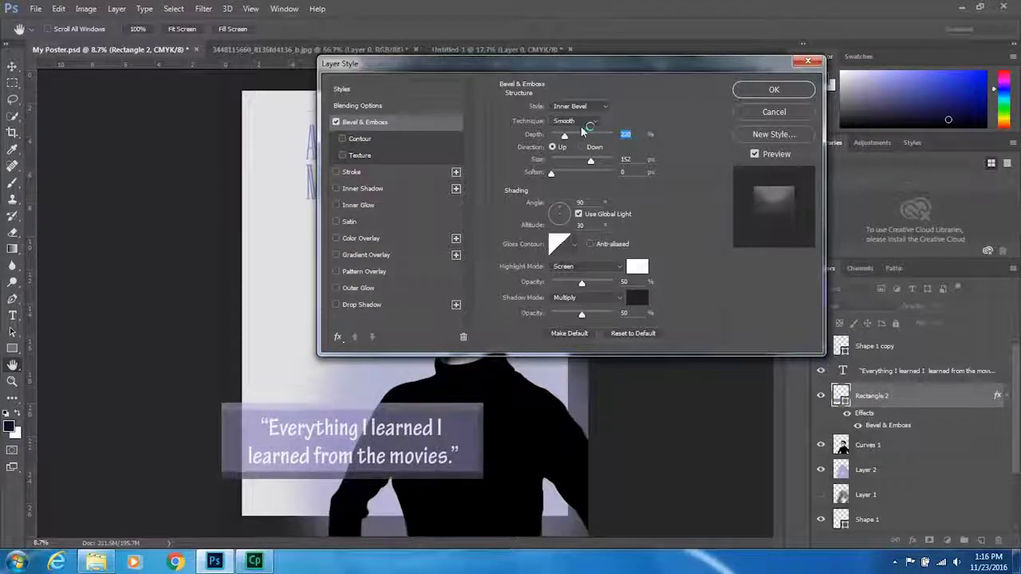
{"action": "key", "text": "super+plus"}
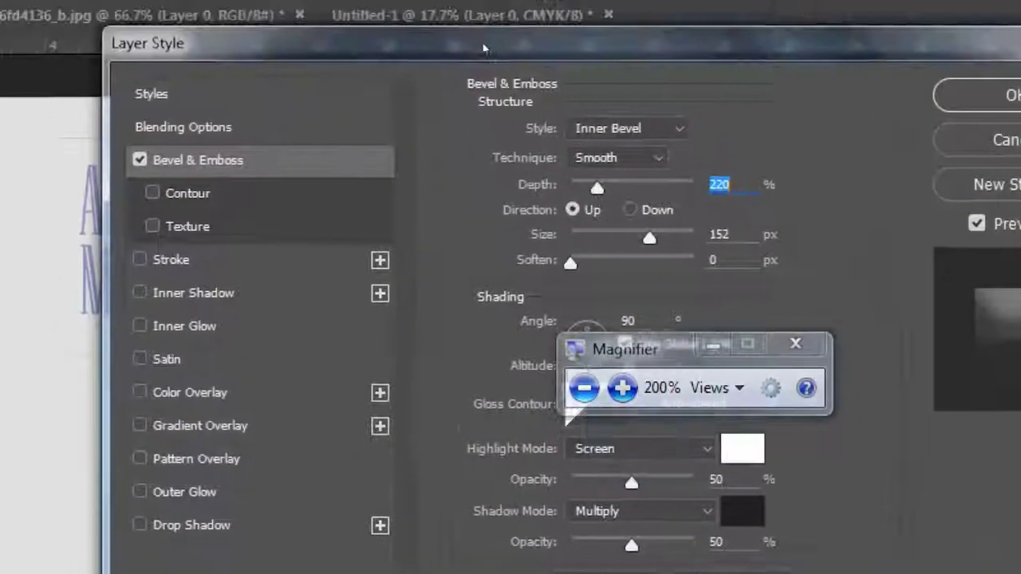
{"action": "left_click_drag", "start_coordinate": [482, 48], "coordinate": [447, 542]}
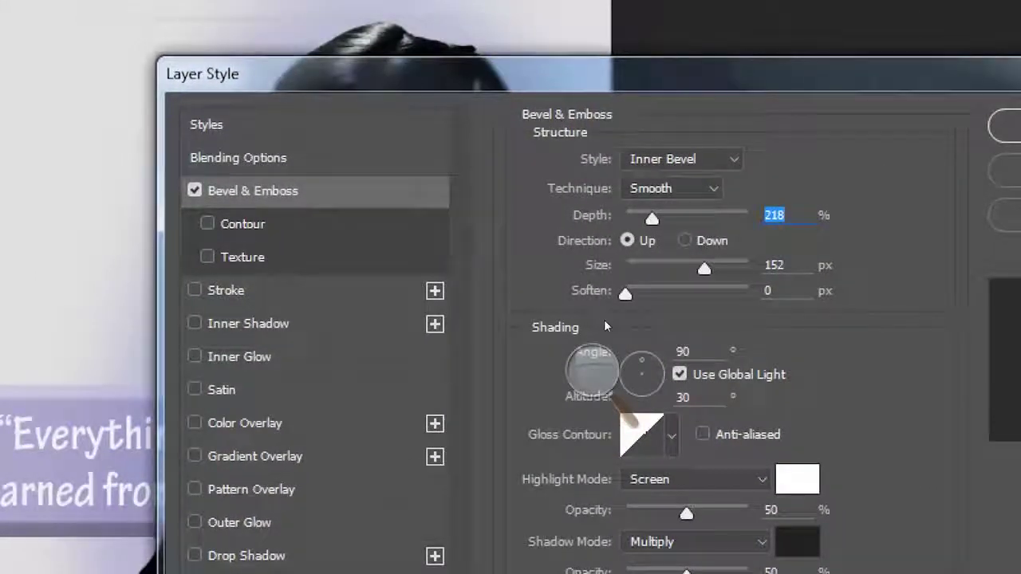
{"action": "key", "text": "shift+Up"}
{"action": "key", "text": "shift+Up"}
{"action": "key", "text": "shift+Up"}
{"action": "key", "text": "shift+Up"}
{"action": "key", "text": "shift+Up"}
{"action": "key", "text": "shift+Up"}
{"action": "key", "text": "shift+Up"}
{"action": "key", "text": "shift+Up"}
{"action": "key", "text": "shift+Up"}
{"action": "key", "text": "shift+Up"}
{"action": "key", "text": "shift+Up"}
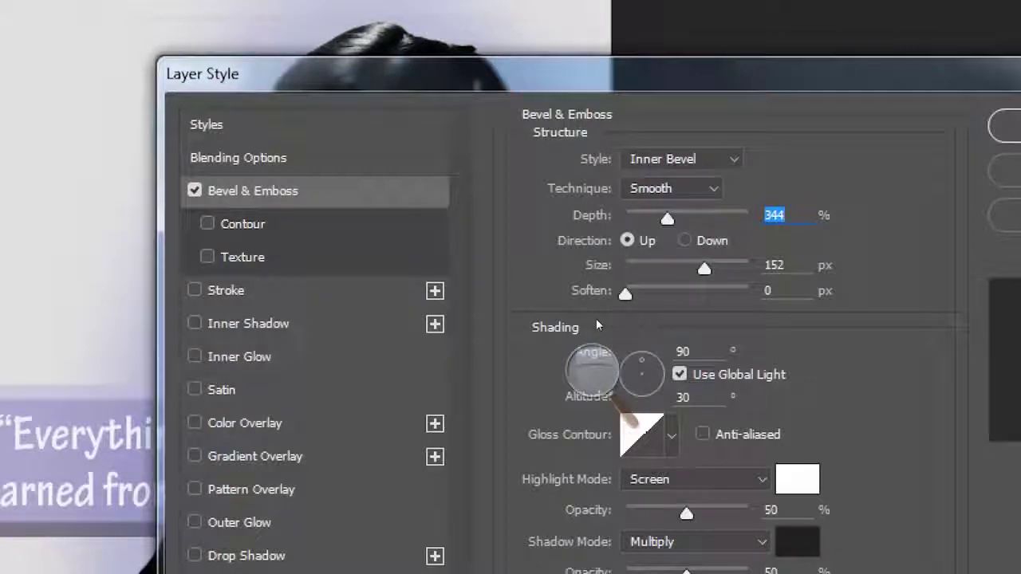
{"action": "key", "text": "shift+Up"}
{"action": "key", "text": "shift+Up"}
{"action": "key", "text": "shift+Up"}
{"action": "key", "text": "shift+Up"}
{"action": "key", "text": "shift+Up"}
{"action": "key", "text": "shift+Up"}
{"action": "key", "text": "shift+Up"}
{"action": "key", "text": "shift+Up"}
{"action": "key", "text": "shift+Up"}
{"action": "key", "text": "shift+Up"}
{"action": "key", "text": "shift+Up"}
{"action": "key", "text": "shift+Up"}
{"action": "key", "text": "shift+Up"}
{"action": "key", "text": "shift+Up"}
{"action": "key", "text": "shift+Up"}
{"action": "key", "text": "shift+Up"}
{"action": "key", "text": "shift+Up"}
{"action": "key", "text": "shift+Up"}
{"action": "key", "text": "shift+Up"}
{"action": "key", "text": "shift+Up"}
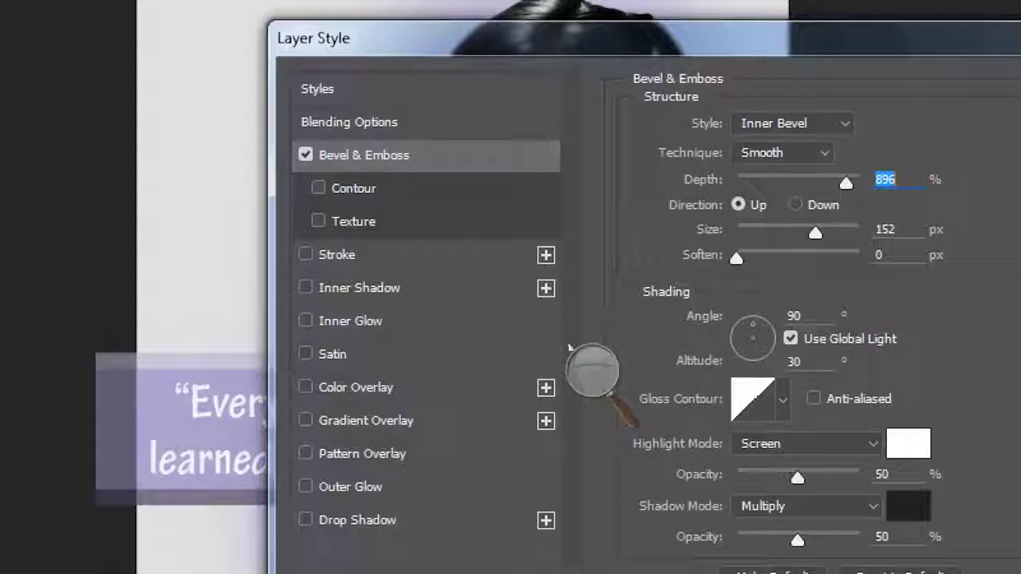
Step: Set the bevel's size to 125 px after trying 16 px
{"action": "key", "text": "Tab"}
{"action": "type", "text": "16"}
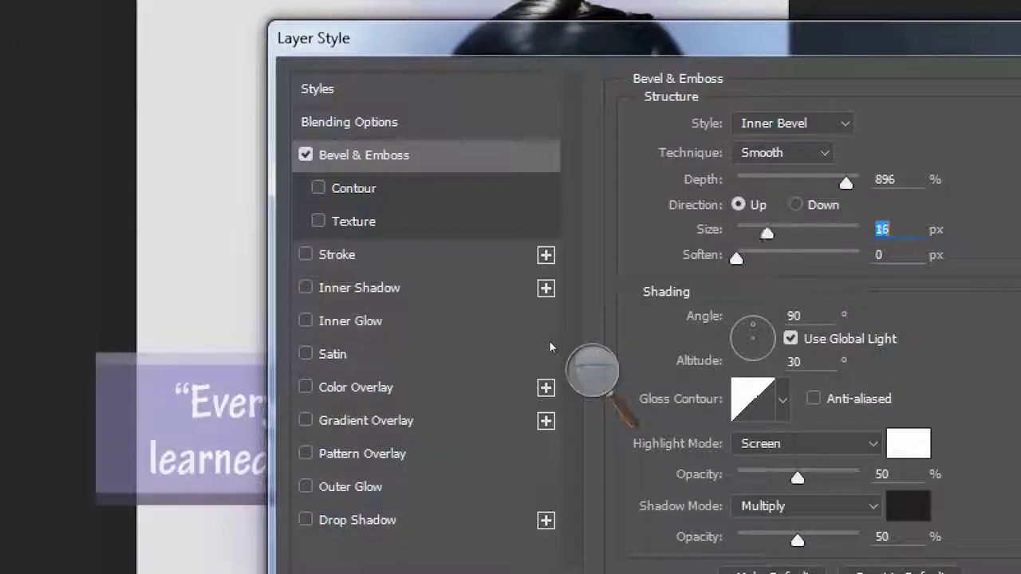
{"action": "type", "text": "125"}
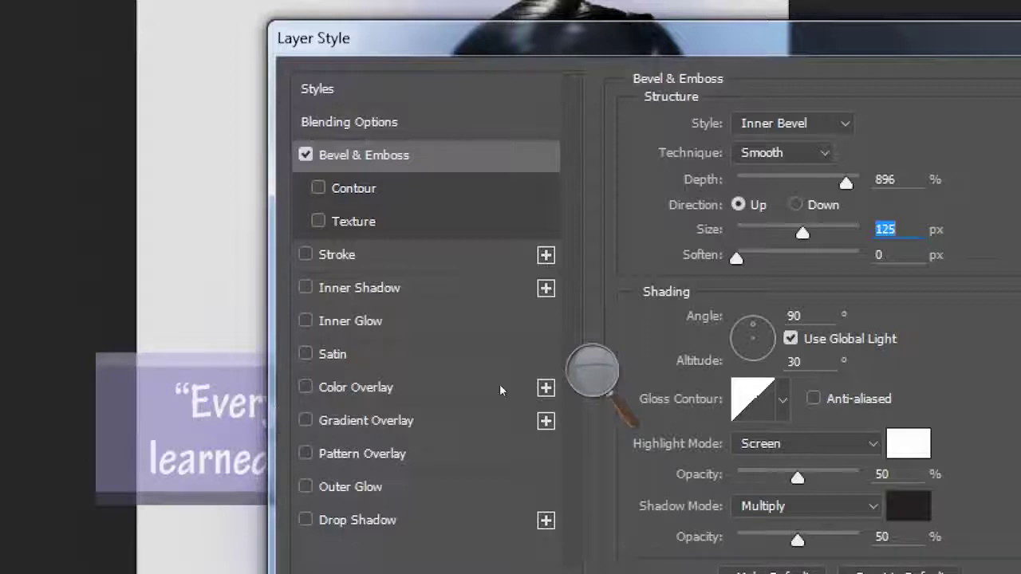
Step: Try softening the bevel, return Soften to 0 px, and look through the bevel style options while keeping Inner Bevel
{"action": "key", "text": "Tab"}
{"action": "key", "text": "Up"}
{"action": "key", "text": "Up"}
{"action": "key", "text": "Up"}
{"action": "key", "text": "Up"}
{"action": "key", "text": "Up"}
{"action": "key", "text": "Up"}
{"action": "key", "text": "Up"}
{"action": "key", "text": "Up"}
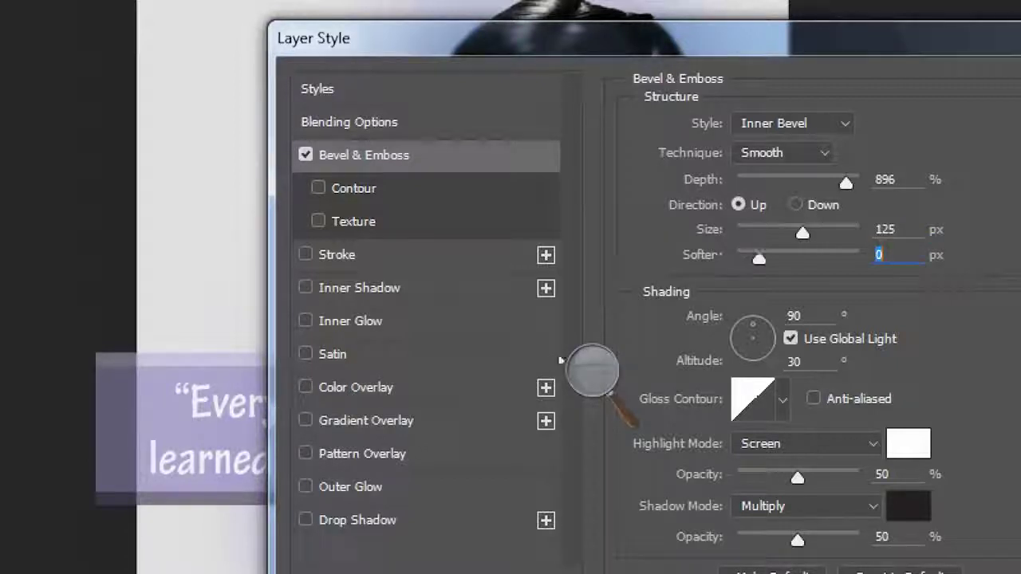
{"action": "key", "text": "Down"}
{"action": "key", "text": "Down"}
{"action": "key", "text": "Down"}
{"action": "key", "text": "Down"}
{"action": "key", "text": "Down"}
{"action": "key", "text": "Down"}
{"action": "key", "text": "Down"}
{"action": "key", "text": "Down"}
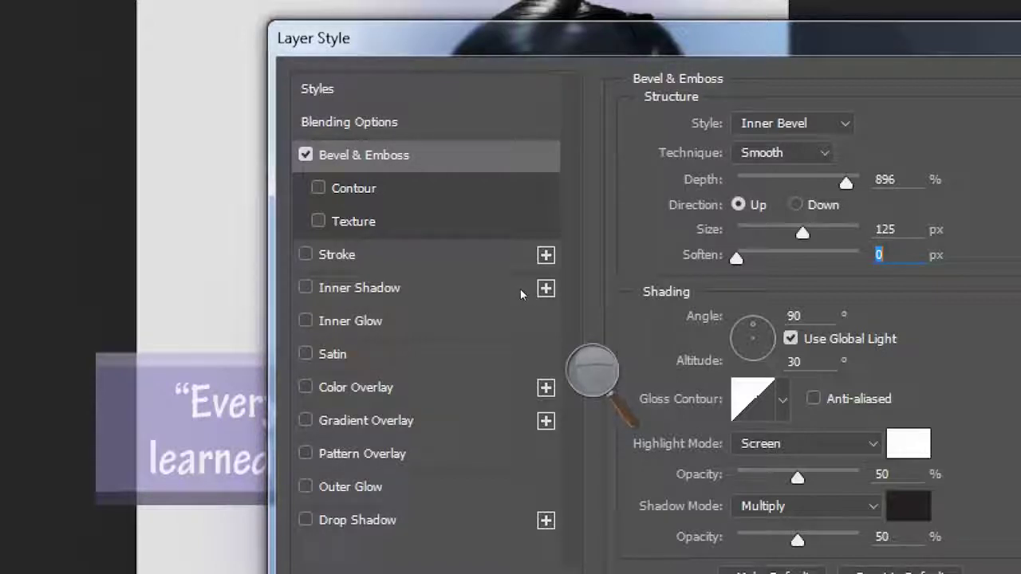
{"action": "left_click", "coordinate": [786, 124]}
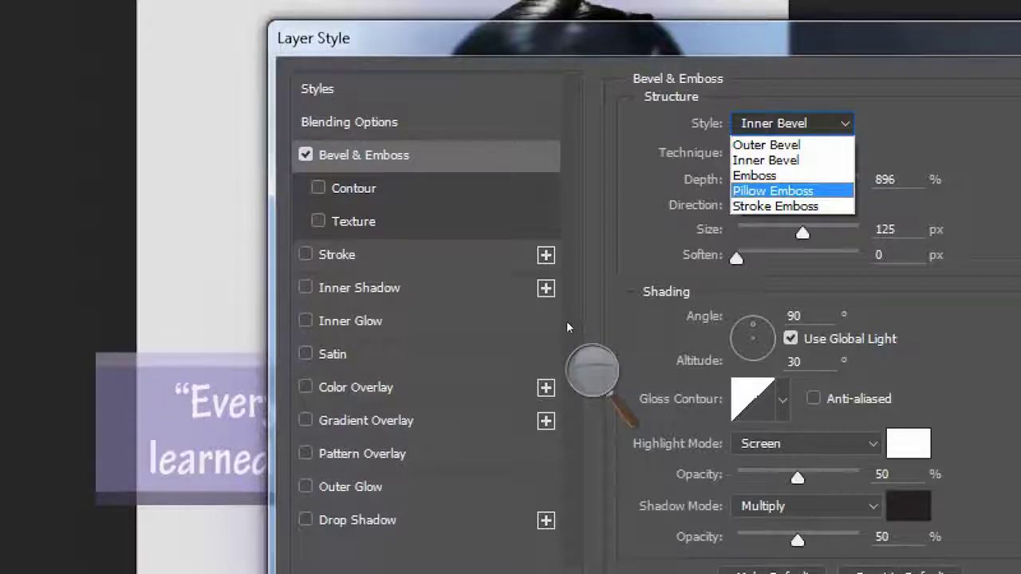
{"action": "key", "text": "Escape"}
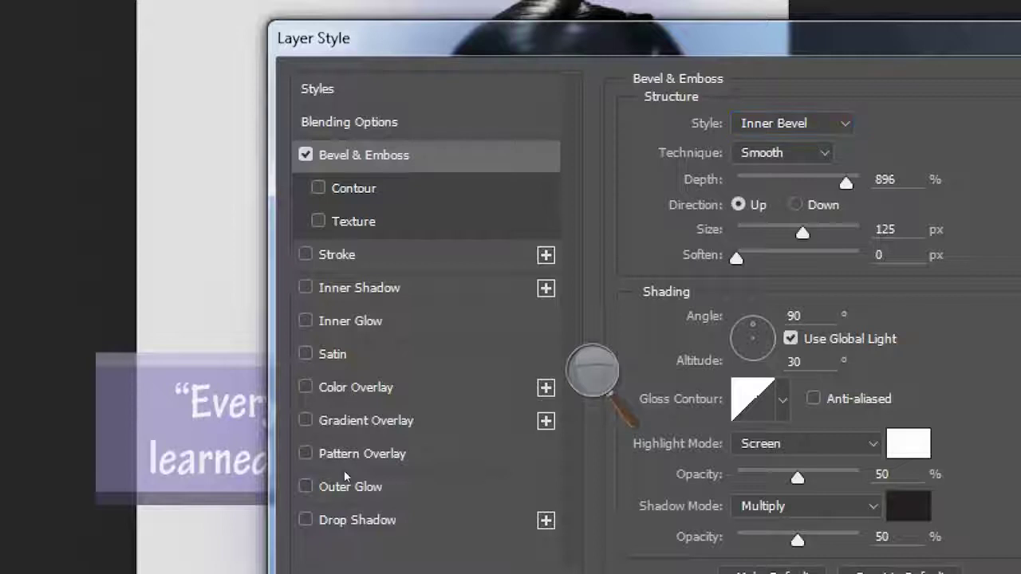
Step: Add an Outer Glow effect to the quote box and check its colour choices, keeping the light blue
{"action": "left_click", "coordinate": [344, 476]}
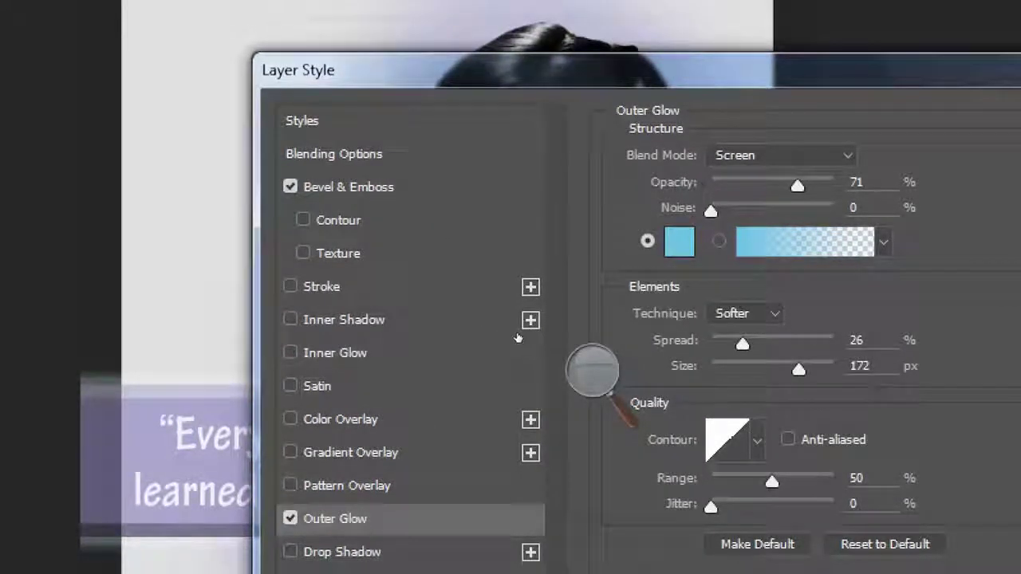
{"action": "left_click", "coordinate": [517, 337]}
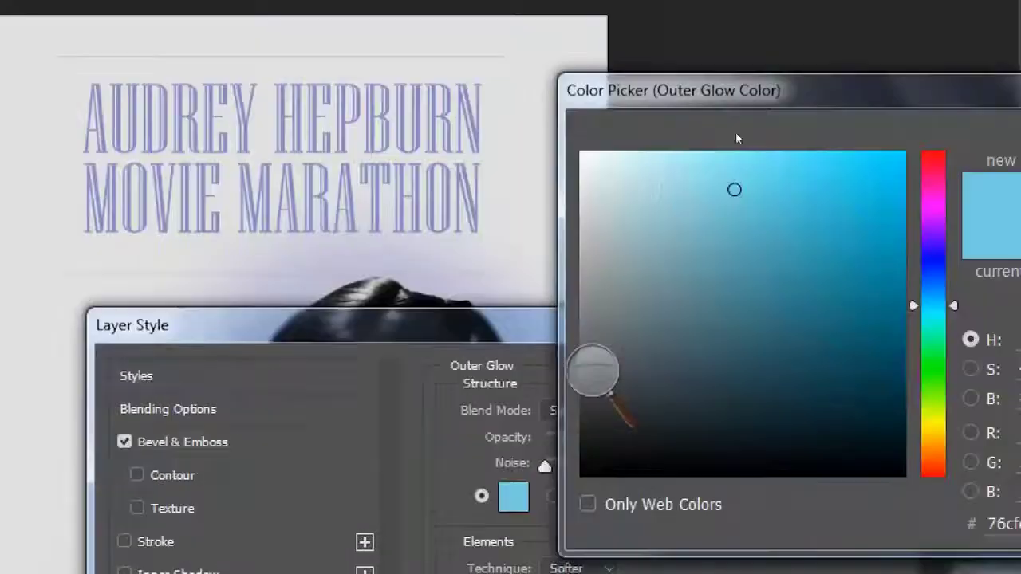
{"action": "left_click_drag", "start_coordinate": [826, 96], "coordinate": [306, 183]}
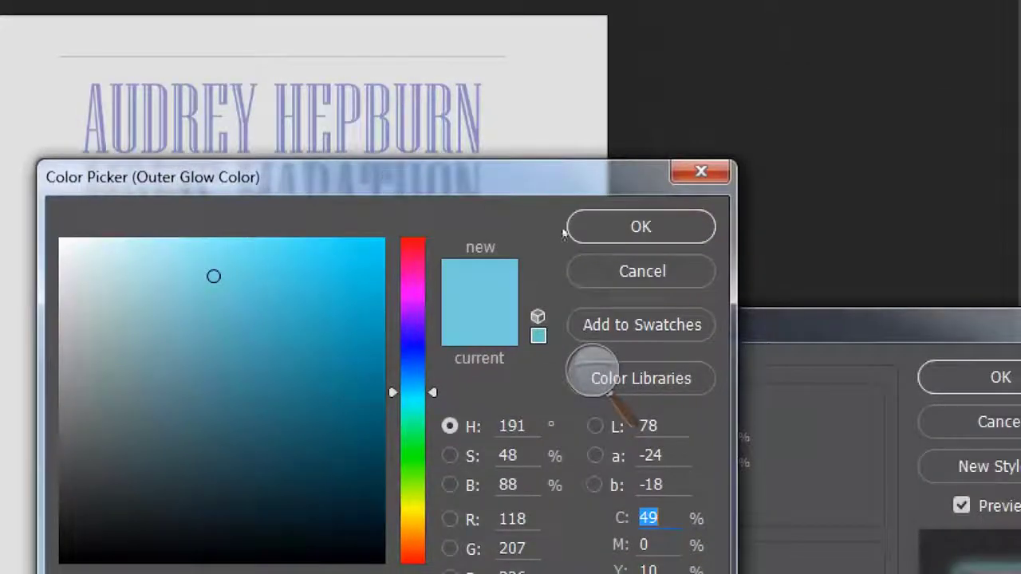
{"action": "left_click", "coordinate": [598, 227]}
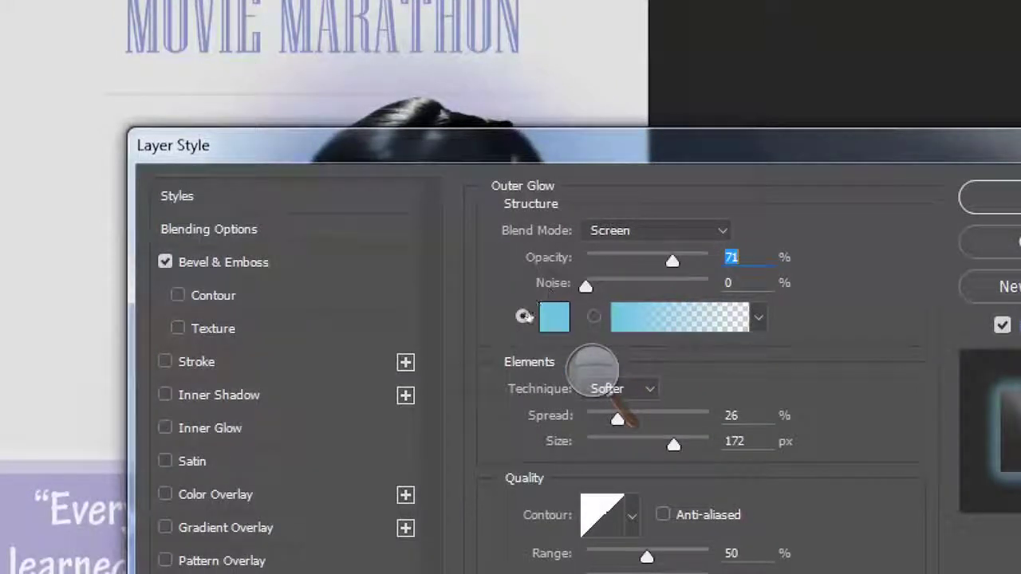
Step: Raise the outer glow's opacity to about 90%, trying 80% and 54% first
{"action": "key", "text": "Down"}
{"action": "key", "text": "Down"}
{"action": "key", "text": "Down"}
{"action": "key", "text": "Down"}
{"action": "key", "text": "Down"}
{"action": "key", "text": "Down"}
{"action": "key", "text": "Down"}
{"action": "key", "text": "Down"}
{"action": "key", "text": "Down"}
{"action": "key", "text": "Down"}
{"action": "key", "text": "Down"}
{"action": "key", "text": "Down"}
{"action": "key", "text": "Down"}
{"action": "key", "text": "Down"}
{"action": "key", "text": "Down"}
{"action": "key", "text": "Down"}
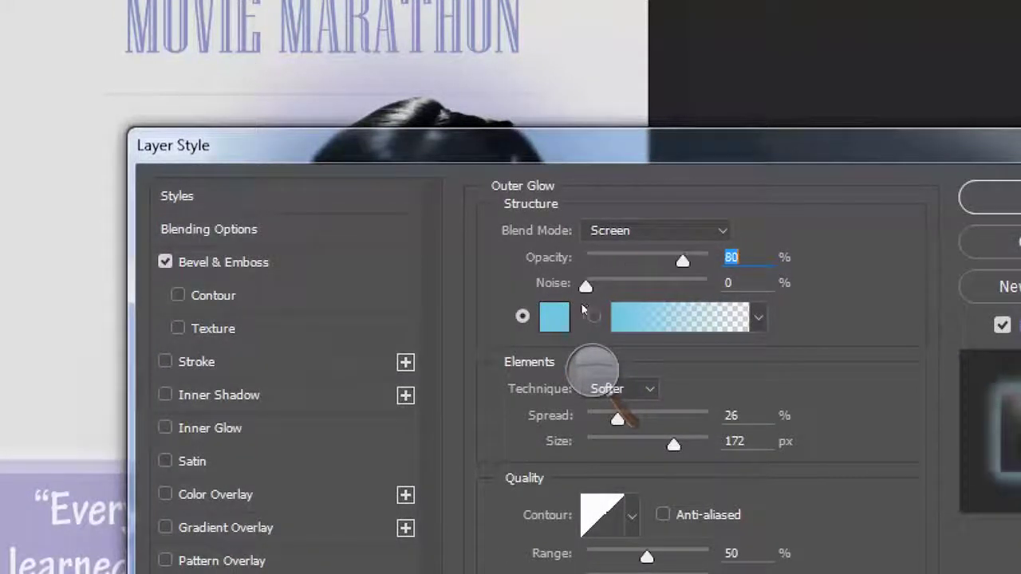
{"action": "key", "text": "Down"}
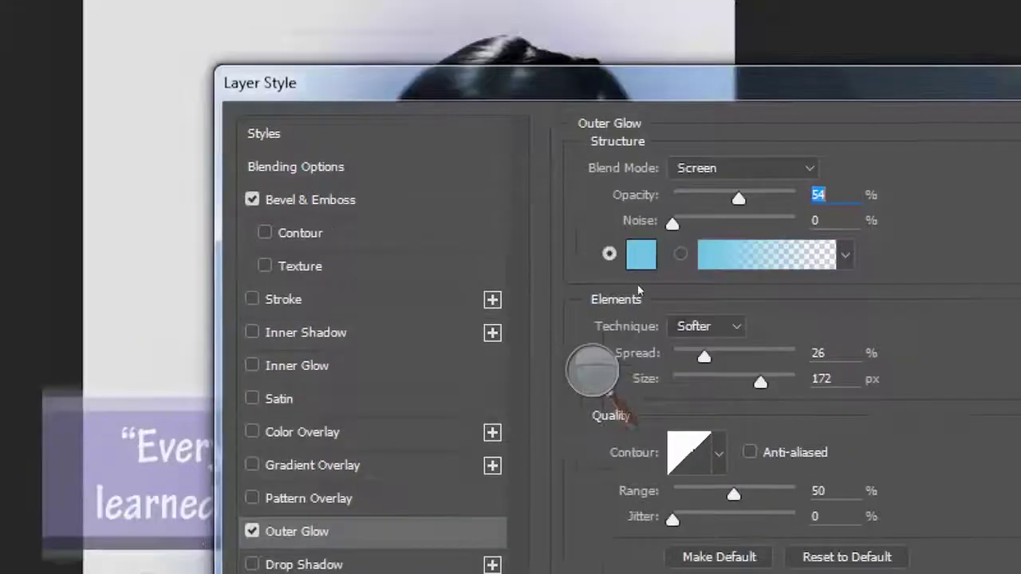
{"action": "key", "text": "Up"}
{"action": "key", "text": "Up"}
{"action": "key", "text": "Up"}
{"action": "key", "text": "Up"}
{"action": "key", "text": "Up"}
{"action": "key", "text": "Up"}
{"action": "key", "text": "Up"}
{"action": "key", "text": "Up"}
{"action": "key", "text": "Up"}
{"action": "key", "text": "Up"}
{"action": "key", "text": "Up"}
{"action": "key", "text": "Up"}
{"action": "key", "text": "Up"}
{"action": "key", "text": "Up"}
{"action": "key", "text": "Up"}
{"action": "key", "text": "Up"}
{"action": "key", "text": "Up"}
{"action": "key", "text": "Up"}
{"action": "key", "text": "Up"}
{"action": "key", "text": "Up"}
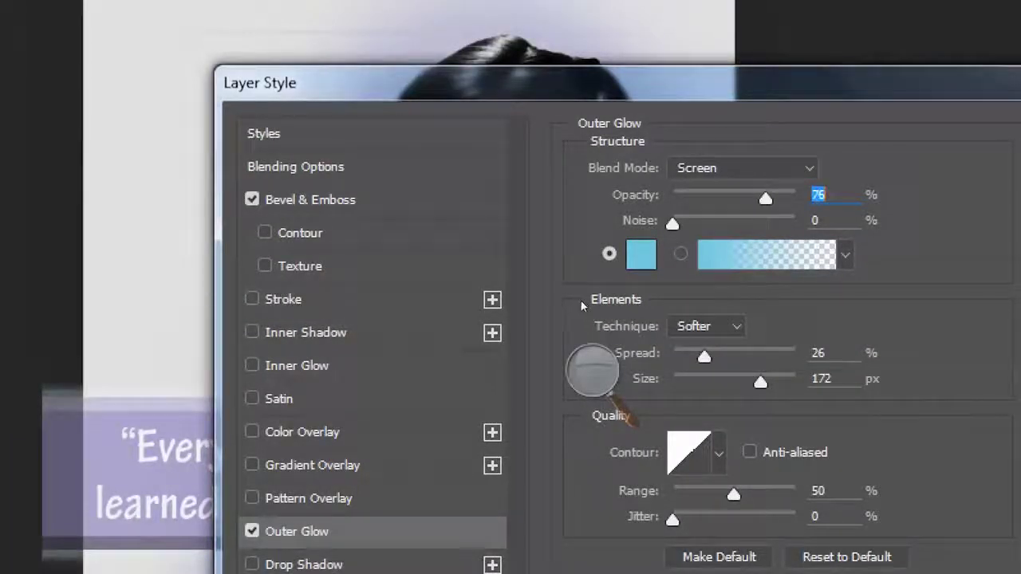
{"action": "key", "text": "Up"}
{"action": "key", "text": "Up"}
{"action": "key", "text": "Up"}
{"action": "key", "text": "Up"}
{"action": "key", "text": "Up"}
{"action": "key", "text": "Up"}
{"action": "key", "text": "Up"}
{"action": "key", "text": "Up"}
{"action": "key", "text": "Up"}
{"action": "key", "text": "Up"}
{"action": "key", "text": "Up"}
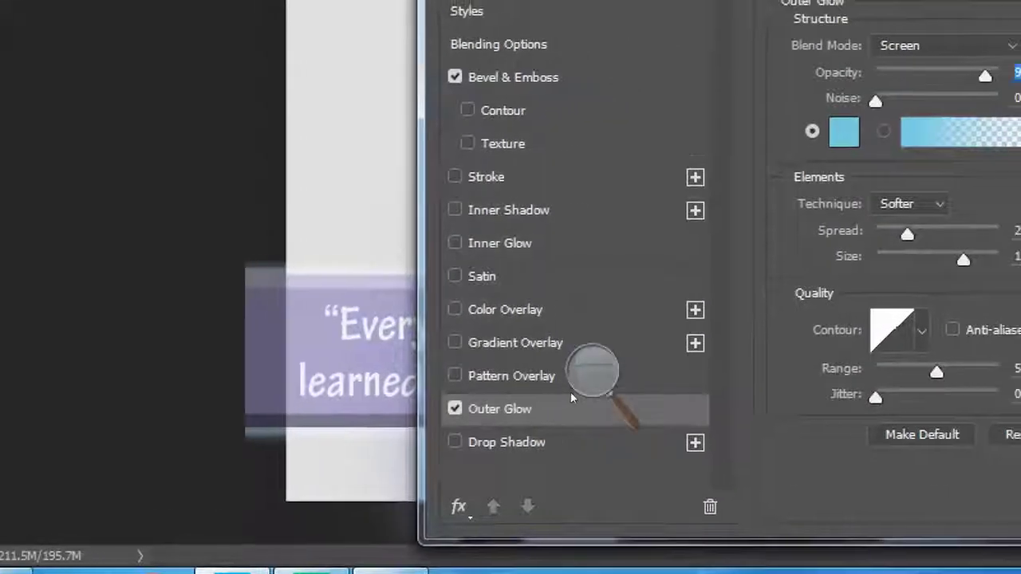
Step: Add a Drop Shadow to the quote box with an angle of -27° and a size of 207 px
{"action": "mouse_move", "coordinate": [943, 263]}
{"action": "left_mouse_down"}
{"action": "mouse_move", "coordinate": [933, 263]}
{"action": "mouse_move", "coordinate": [956, 263]}
{"action": "left_mouse_up"}
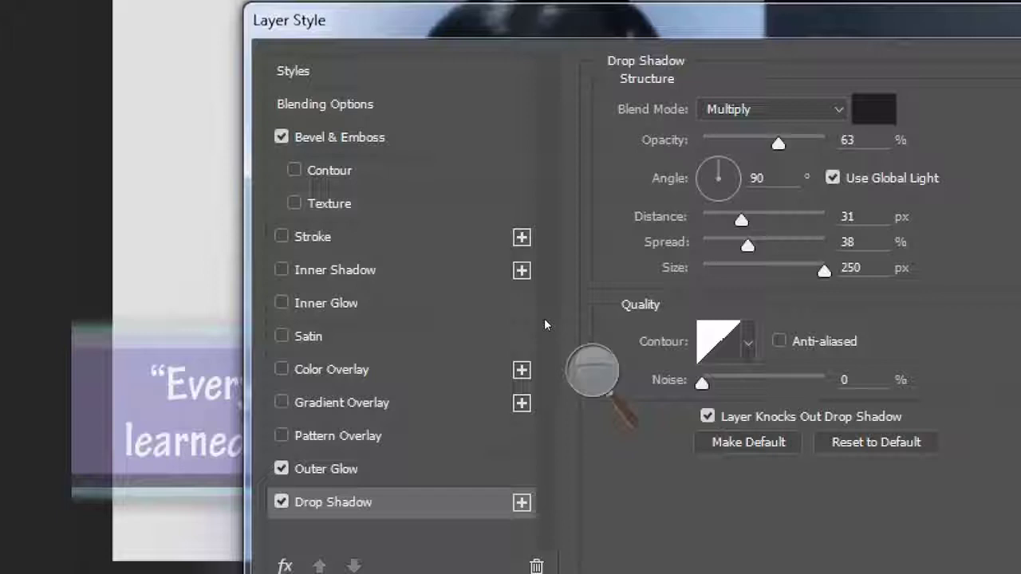
{"action": "left_click_drag", "start_coordinate": [544, 322], "coordinate": [551, 334]}
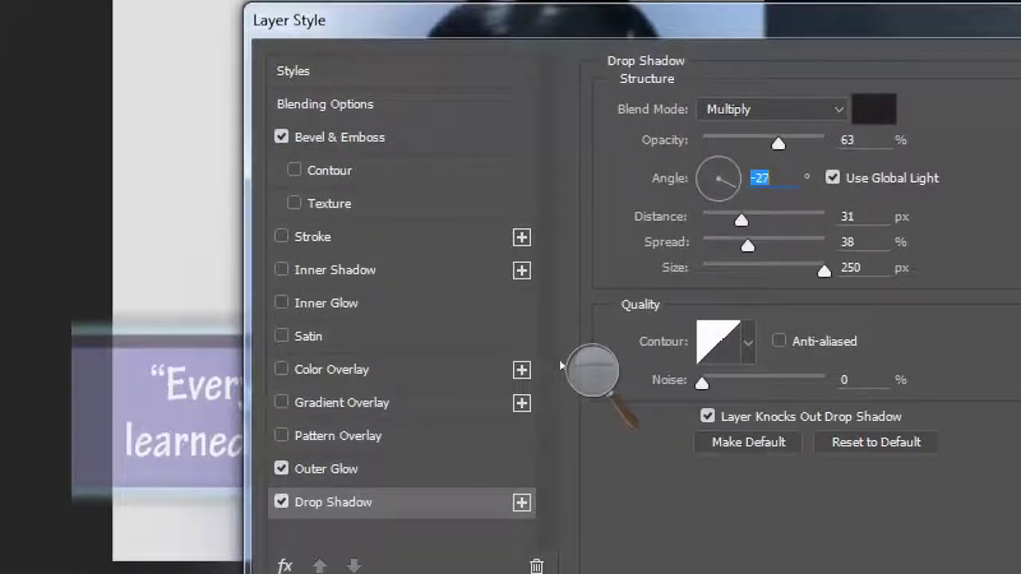
{"action": "mouse_move", "coordinate": [598, 375]}
{"action": "left_mouse_down"}
{"action": "mouse_move", "coordinate": [573, 373]}
{"action": "mouse_move", "coordinate": [591, 371]}
{"action": "left_mouse_up"}
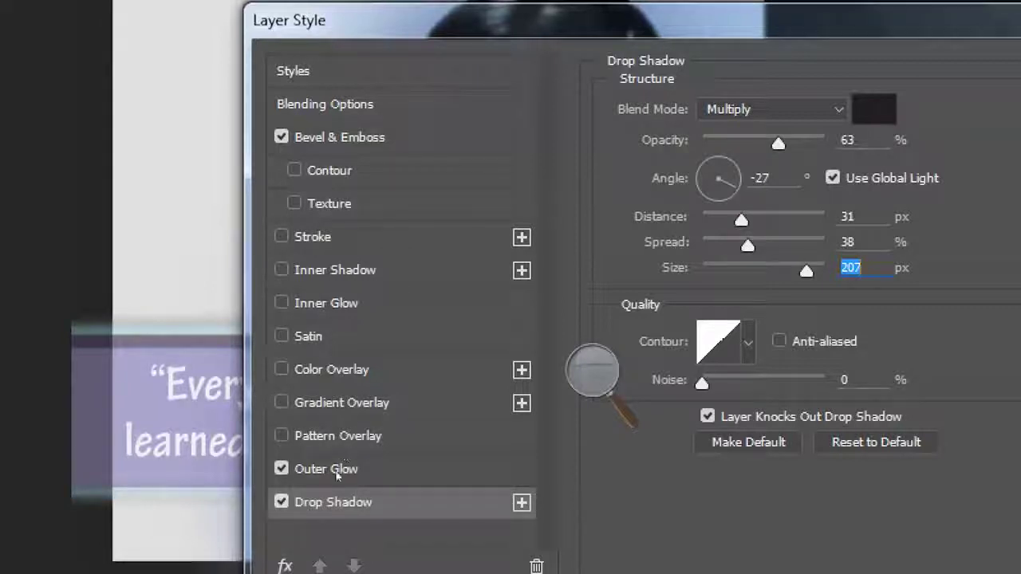
Step: Turn off the Outer Glow and set the drop shadow's size to 213 px, trying smaller sizes first
{"action": "left_click", "coordinate": [281, 469]}
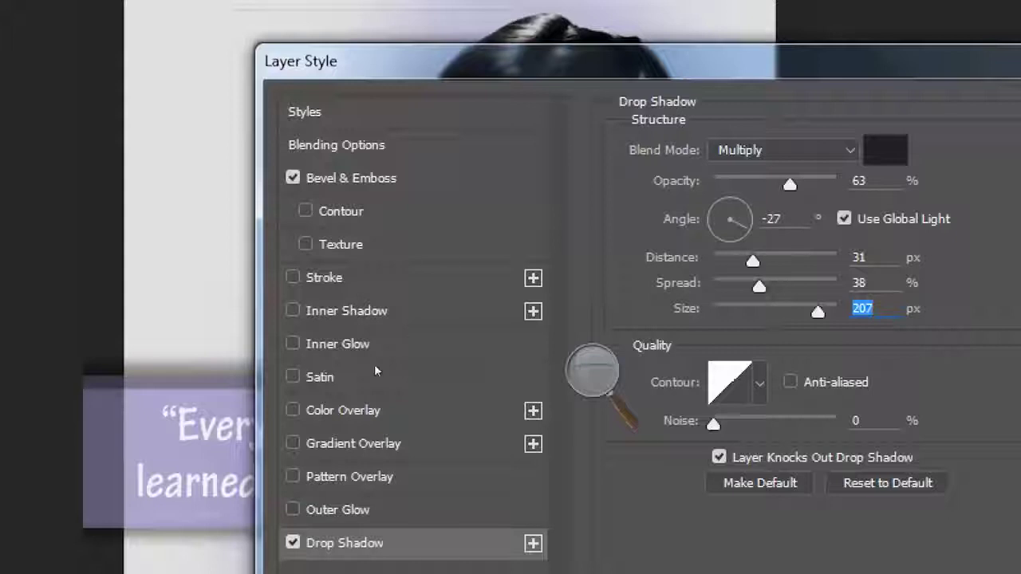
{"action": "left_click_drag", "start_coordinate": [806, 271], "coordinate": [796, 272]}
{"action": "key", "text": "Up"}
{"action": "key", "text": "Up"}
{"action": "key", "text": "Up"}
{"action": "key", "text": "Up"}
{"action": "key", "text": "Up"}
{"action": "key", "text": "Up"}
{"action": "key", "text": "Up"}
{"action": "key", "text": "Up"}
{"action": "key", "text": "Up"}
{"action": "key", "text": "Up"}
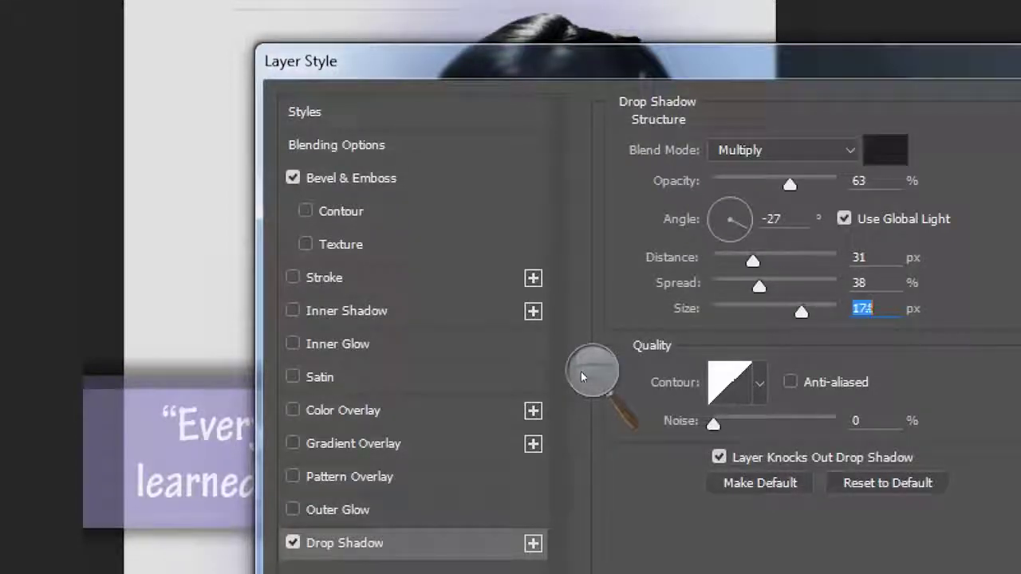
Step: Set the drop shadow's spread to 34%, its distance to 178 px and its angle to -45°
{"action": "key", "text": "shift+Tab"}
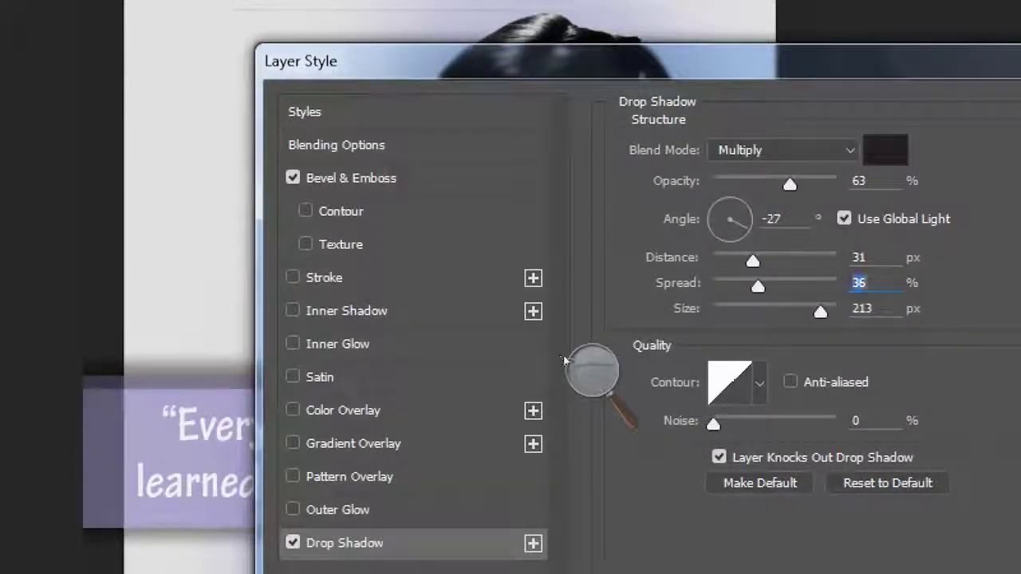
{"action": "key", "text": "shift+Up"}
{"action": "key", "text": "shift+Up"}
{"action": "key", "text": "Up"}
{"action": "key", "text": "Up"}
{"action": "left_click_drag", "start_coordinate": [588, 363], "coordinate": [550, 332]}
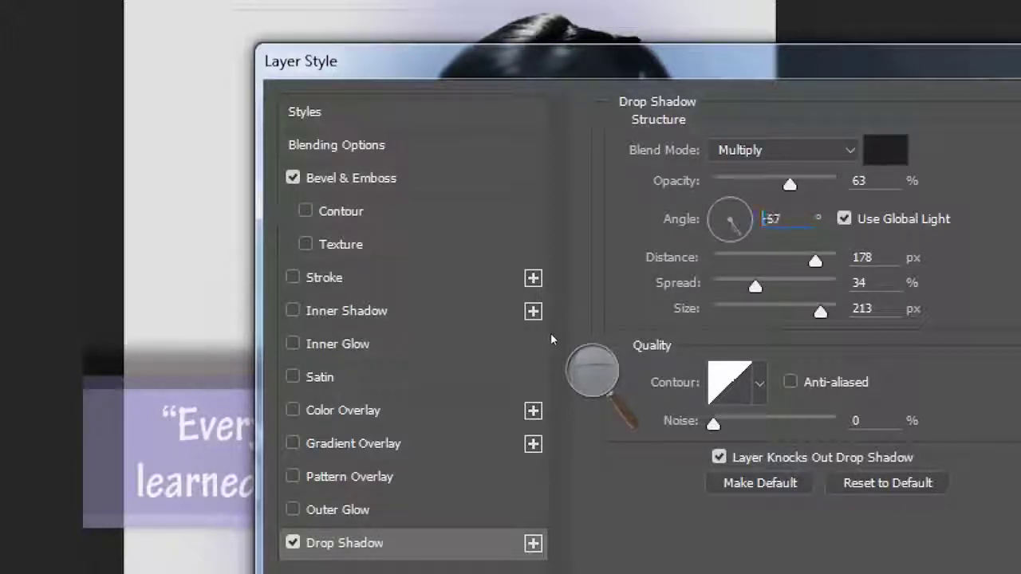
{"action": "key", "text": "Up"}
{"action": "key", "text": "Up"}
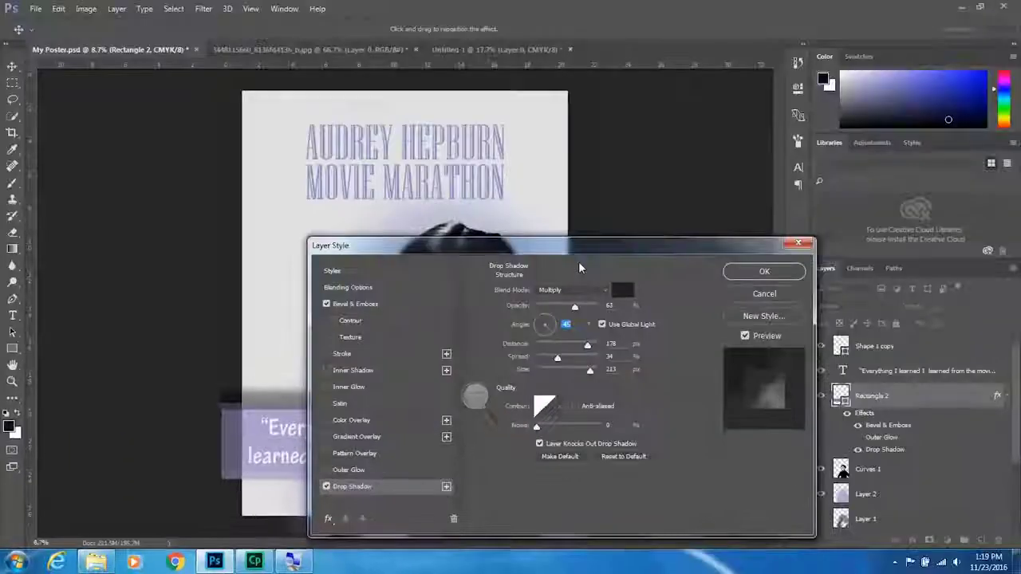
Step: Turn the Outer Glow back on and apply the layer style to Rectangle 2
{"action": "left_click_drag", "start_coordinate": [351, 245], "coordinate": [315, 195]}
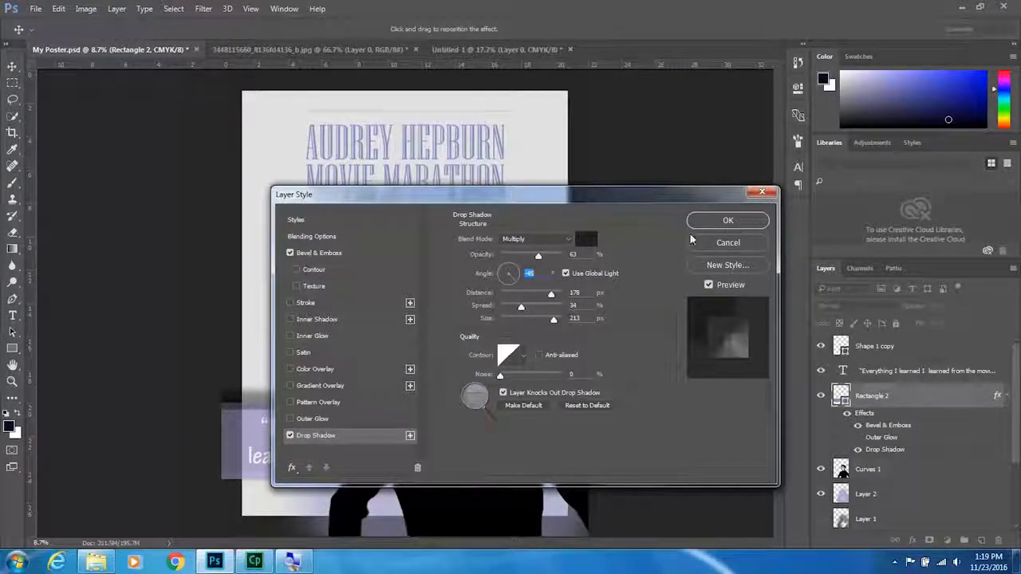
{"action": "left_click", "coordinate": [291, 419]}
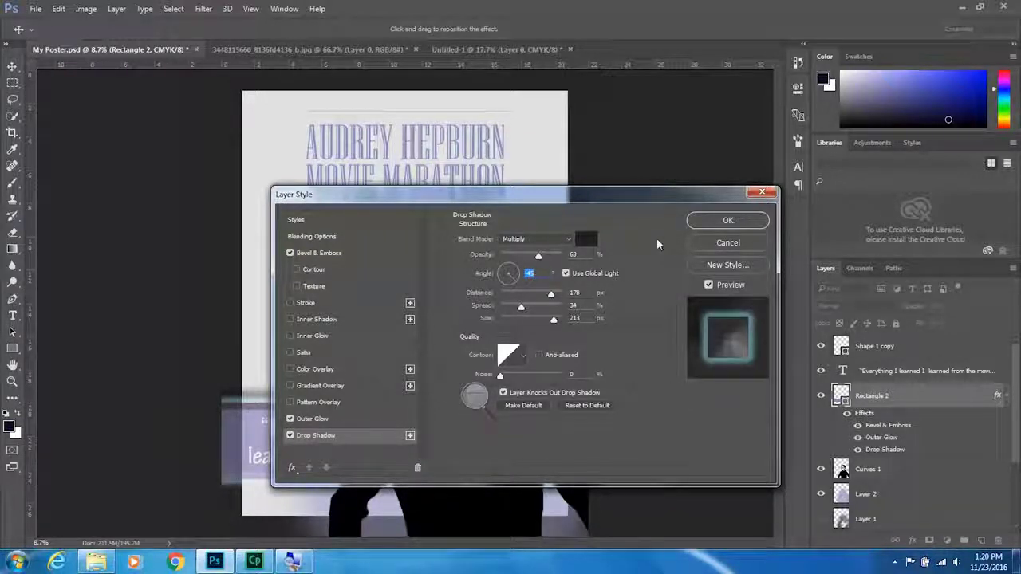
{"action": "left_click", "coordinate": [712, 223]}
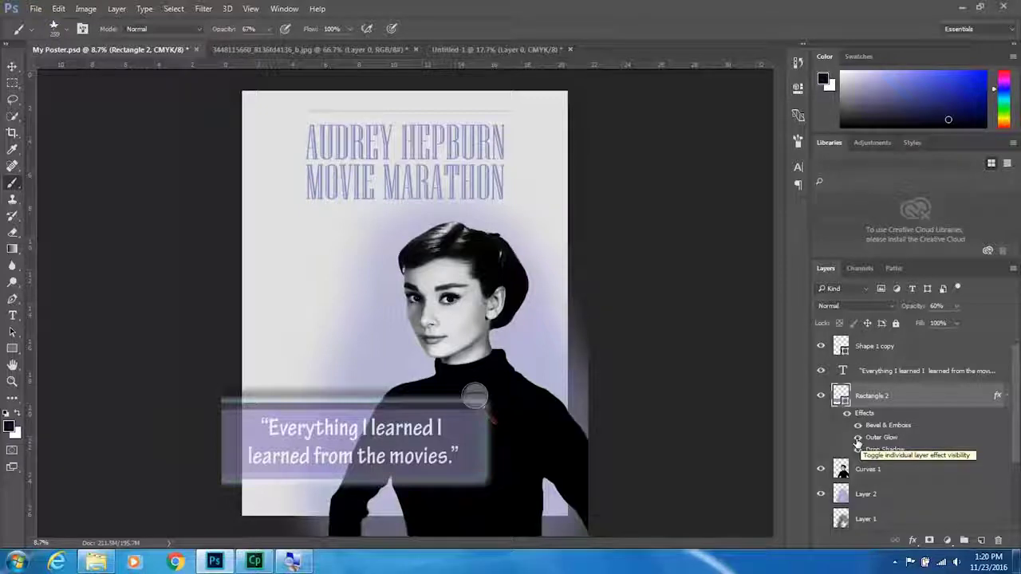
Step: Hide Rectangle 2's Outer Glow and compare the quote box with all of its effects hidden and shown
{"action": "left_click", "coordinate": [858, 437]}
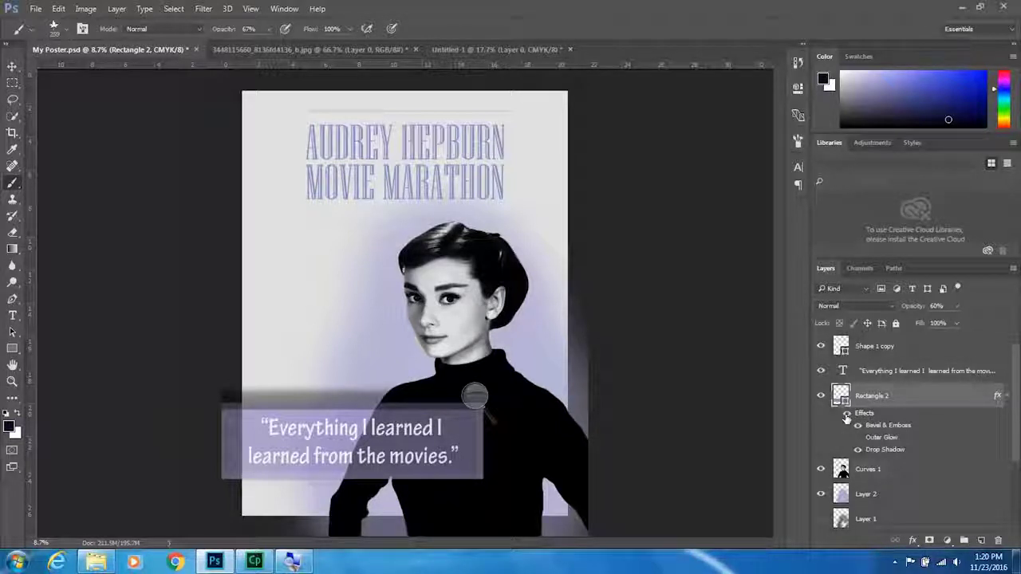
{"action": "left_click", "coordinate": [846, 415]}
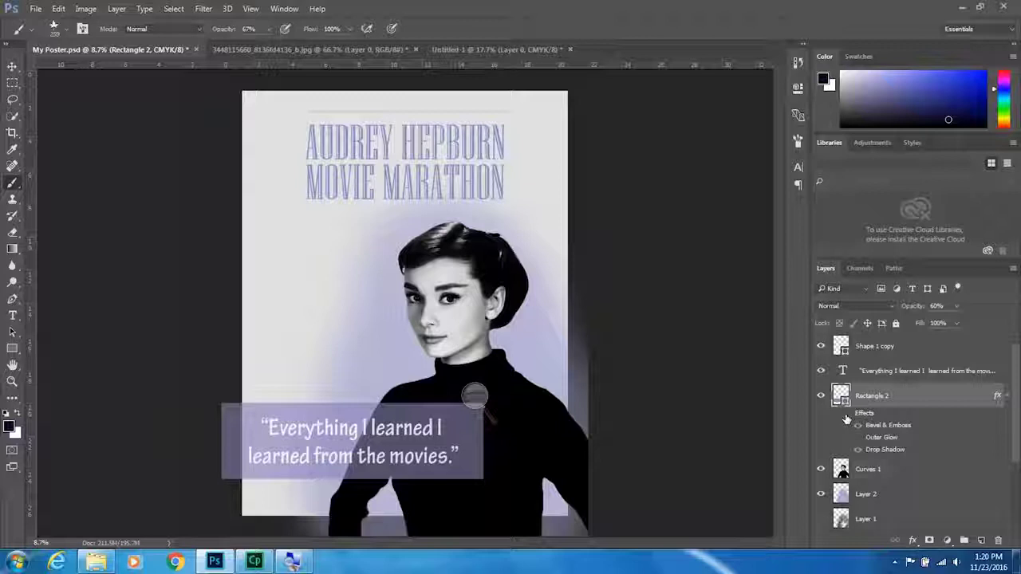
{"action": "left_click", "coordinate": [846, 414]}
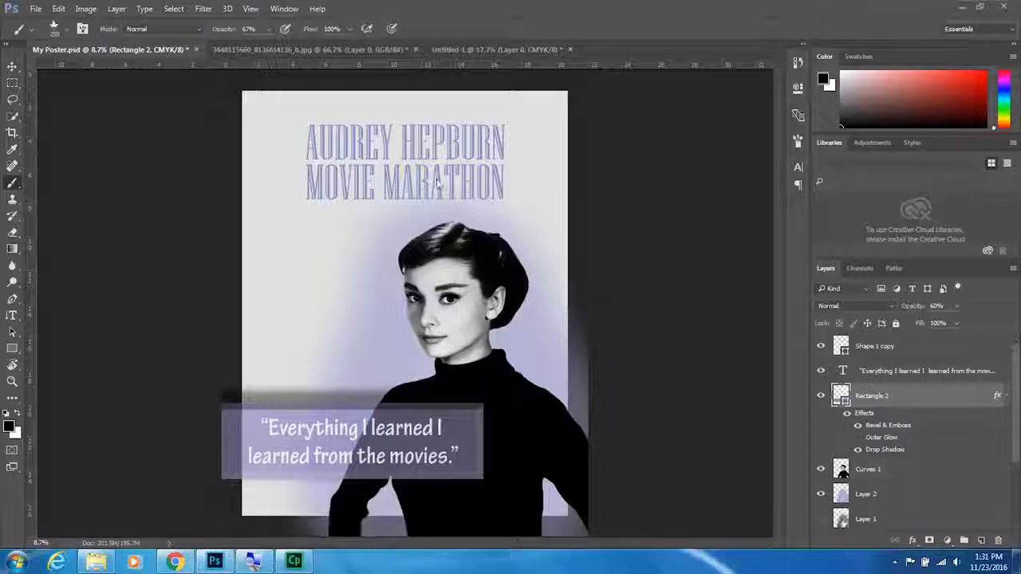
Step: Switch to Chrome and examine clipping mask examples in the image results, including the BEACH, INSET and Godzilla designs
{"action": "left_click", "coordinate": [174, 562]}
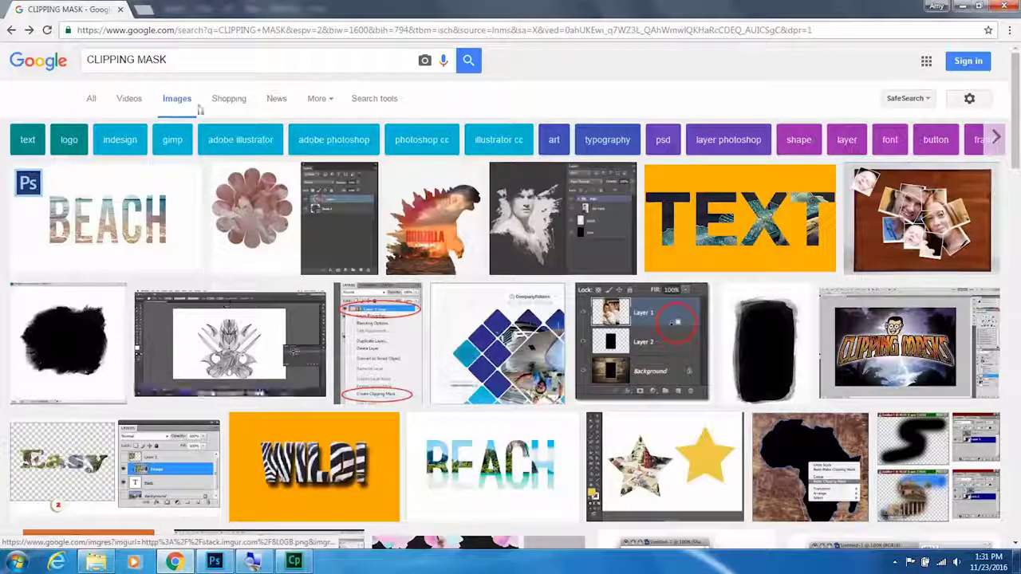
{"action": "left_click", "coordinate": [138, 195]}
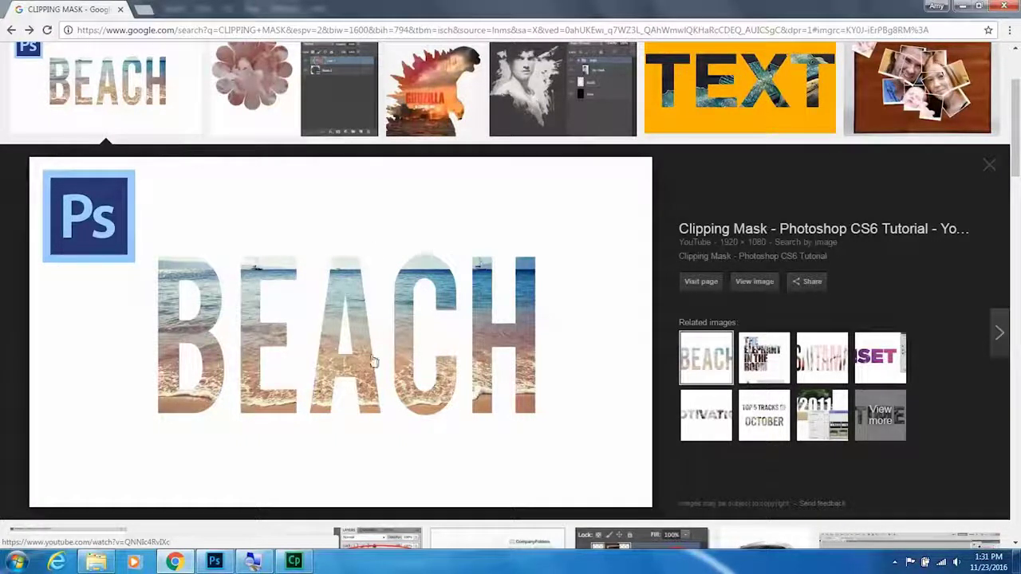
{"action": "left_click", "coordinate": [754, 368]}
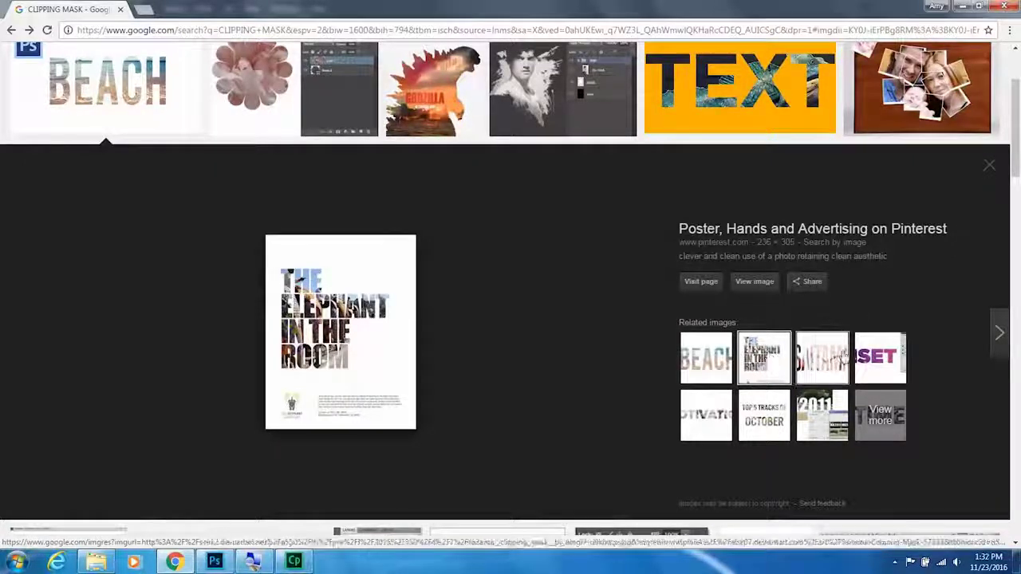
{"action": "left_click", "coordinate": [877, 357]}
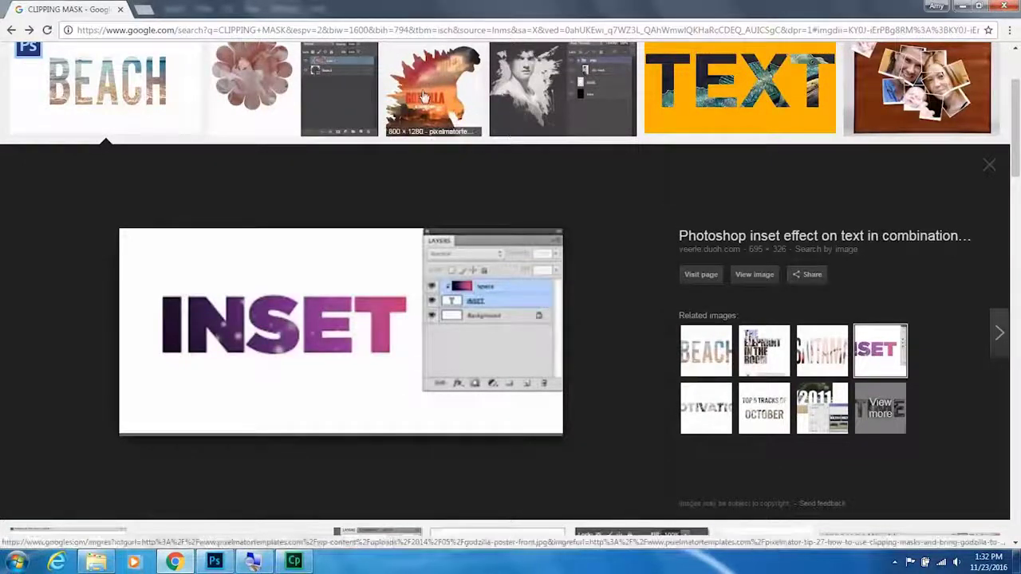
{"action": "left_click", "coordinate": [424, 97]}
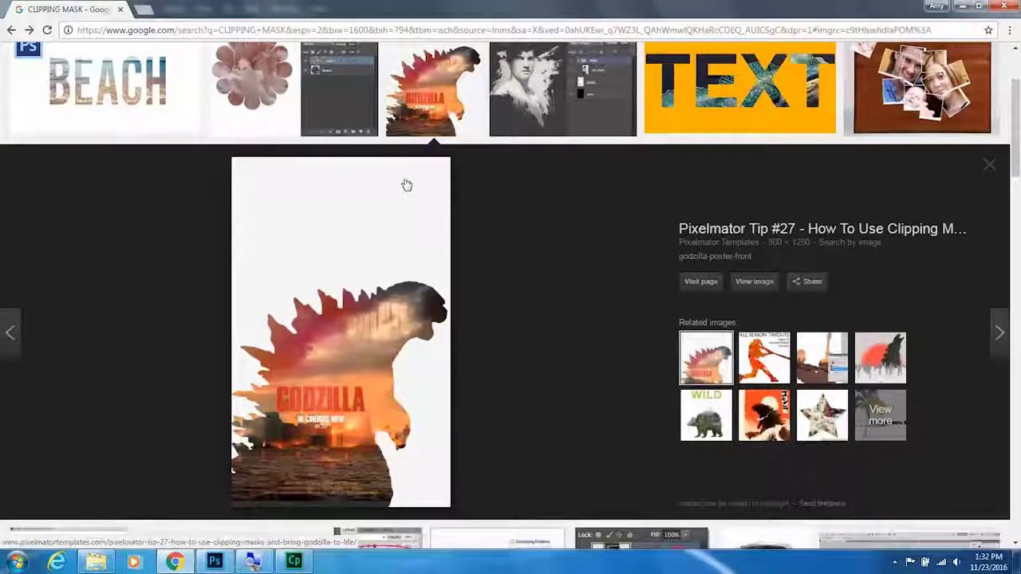
{"action": "scroll", "coordinate": [406, 185], "scroll_direction": "down", "scroll_amount": 2}
{"action": "scroll", "coordinate": [401, 194], "scroll_direction": "up", "scroll_amount": 4}
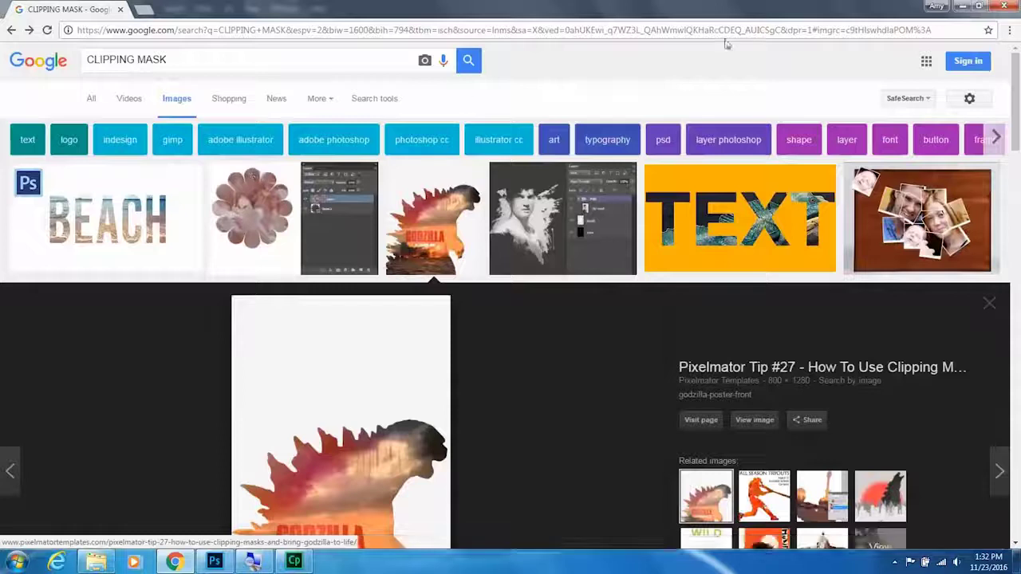
Step: Search Google Images for water
{"action": "triple_click", "coordinate": [296, 62]}
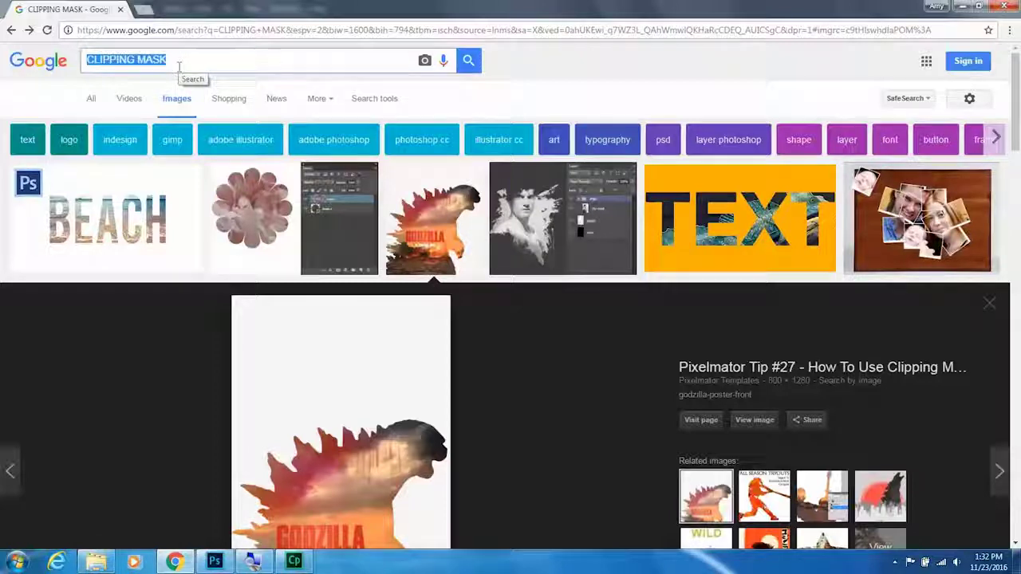
{"action": "type", "text": "water"}
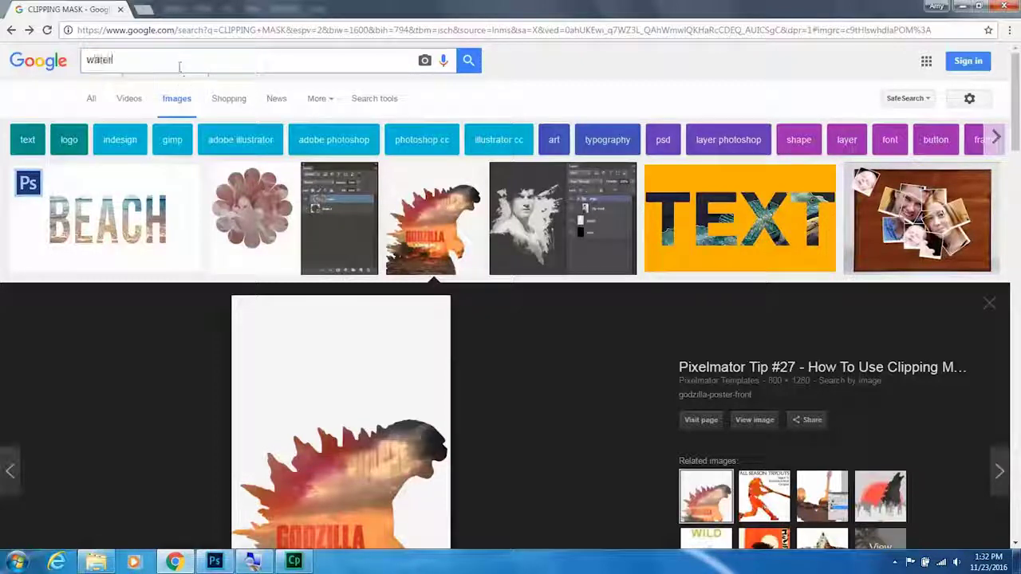
{"action": "key", "text": "Return"}
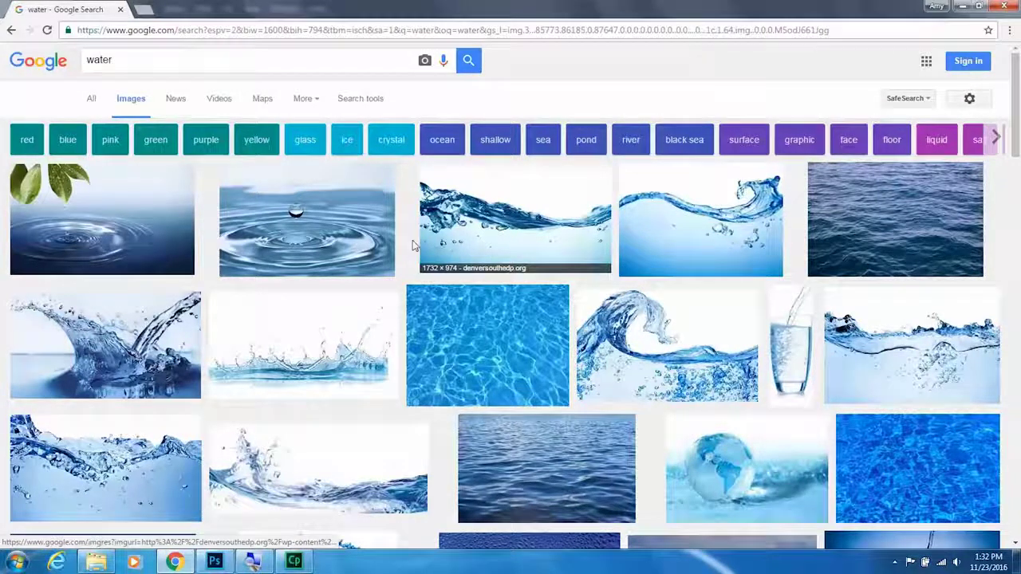
Step: Open the HowStuffWorks water ripple image with green leaves at full size and save it as water-life-crop.jpg
{"action": "left_click", "coordinate": [108, 238]}
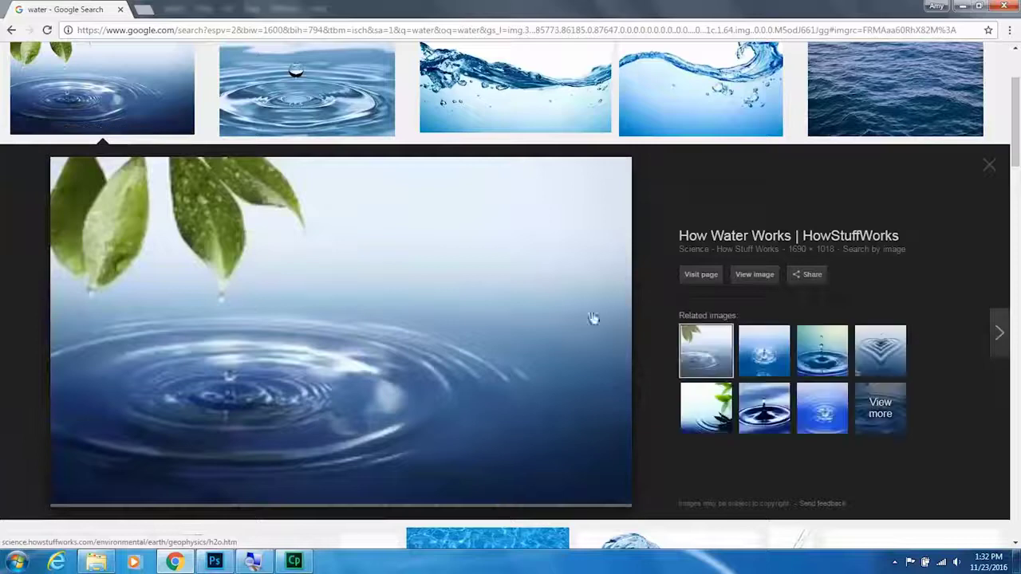
{"action": "left_click", "coordinate": [728, 274]}
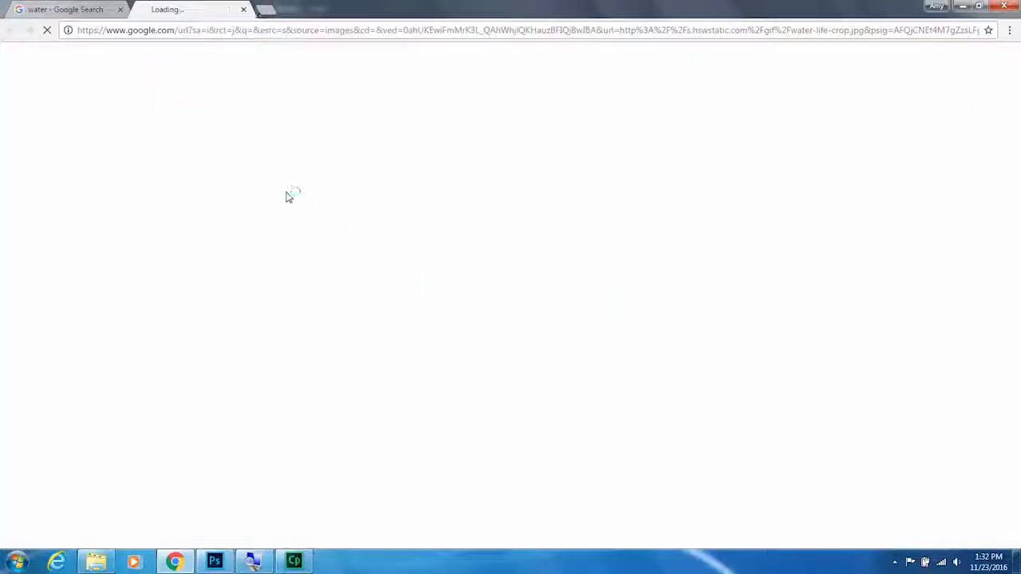
{"action": "right_click", "coordinate": [287, 194]}
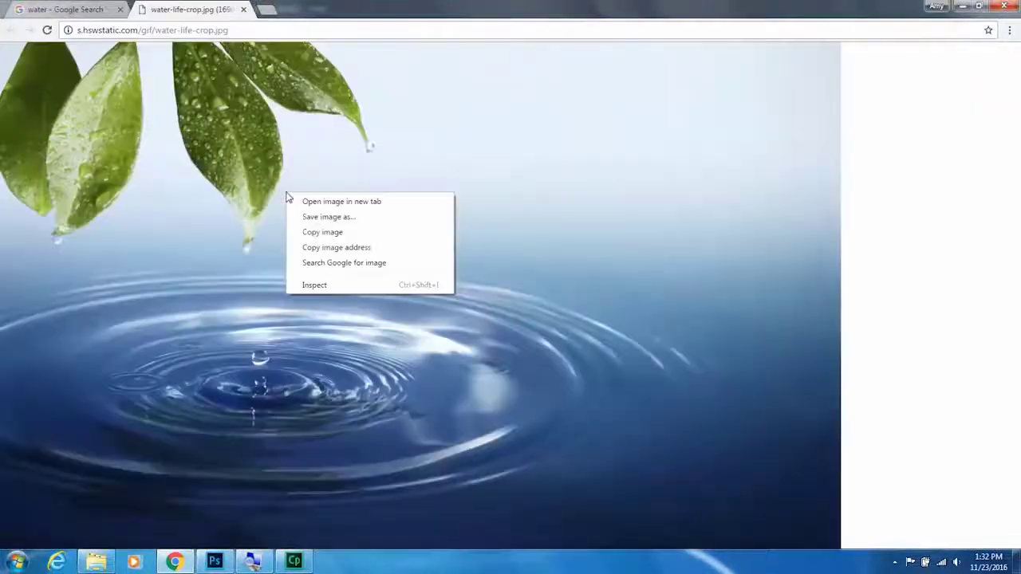
{"action": "left_click", "coordinate": [325, 217]}
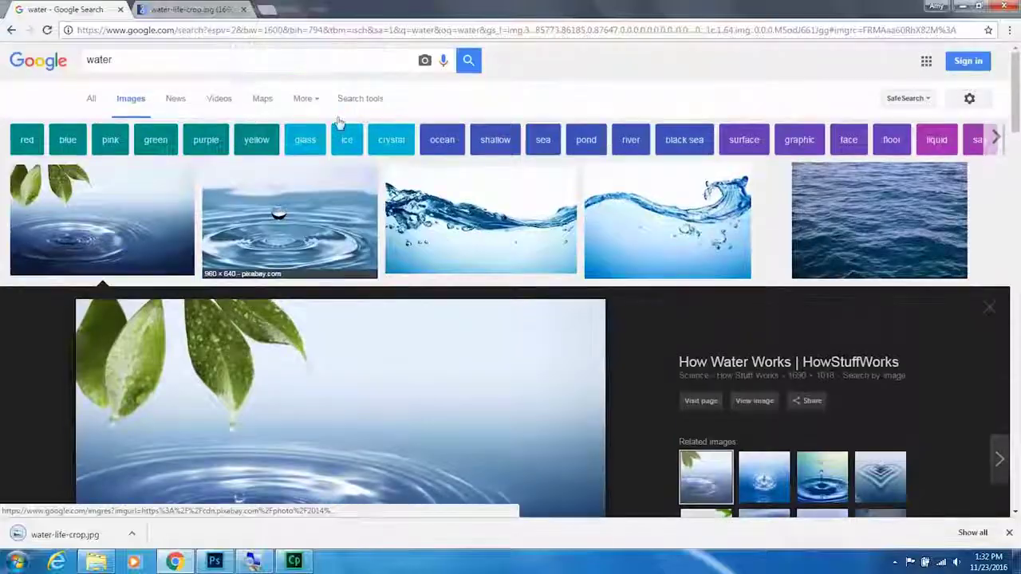
Step: Search Google Images for fire
{"action": "triple_click", "coordinate": [331, 55]}
{"action": "type", "text": "fire"}
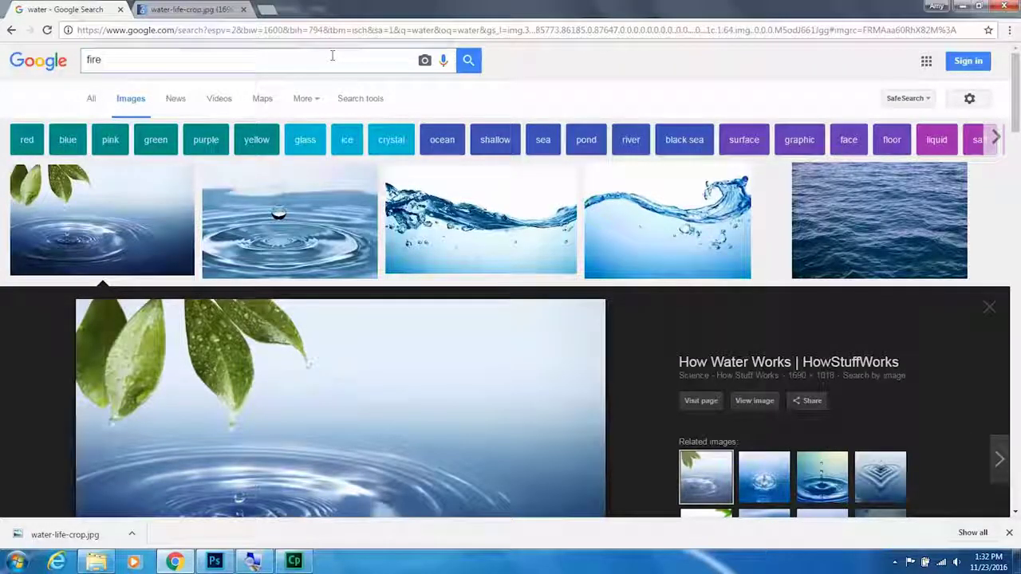
{"action": "key", "text": "Return"}
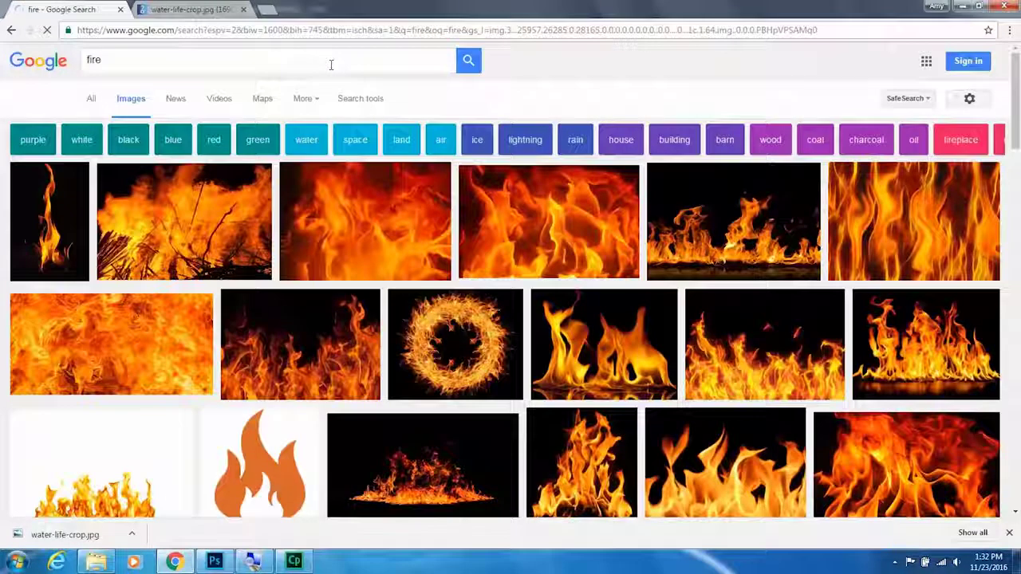
Step: Open the TextureX dancing flame fire texture at full size and save it to the Desktop as a JPEG image
{"action": "left_click", "coordinate": [513, 228]}
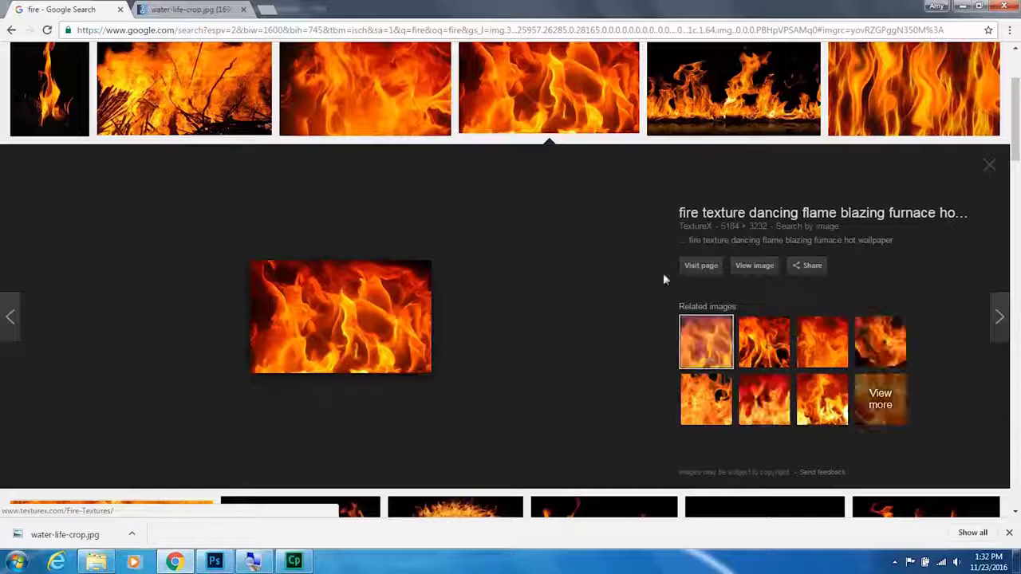
{"action": "left_click", "coordinate": [749, 266]}
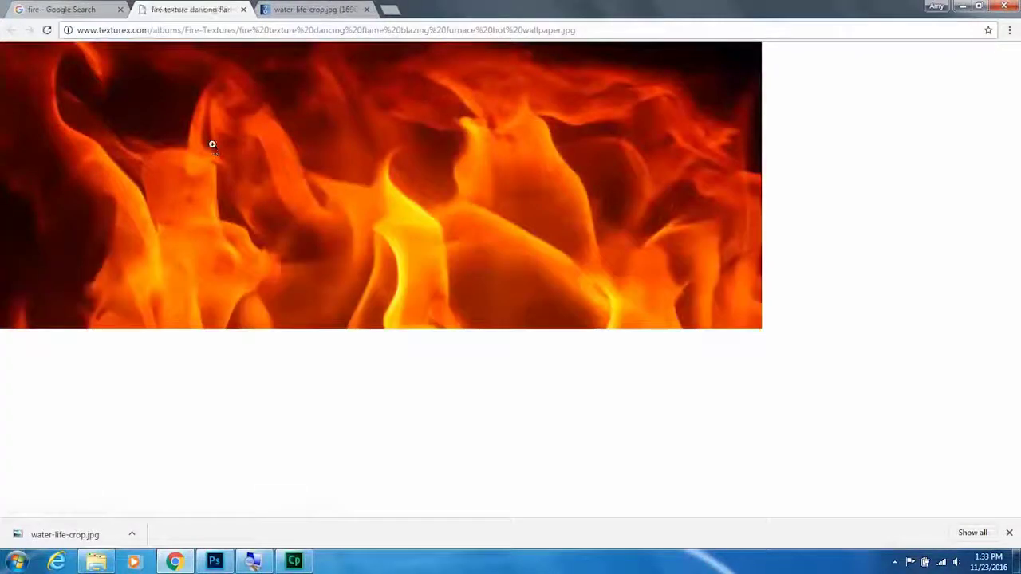
{"action": "right_click", "coordinate": [213, 143]}
{"action": "left_click", "coordinate": [233, 182]}
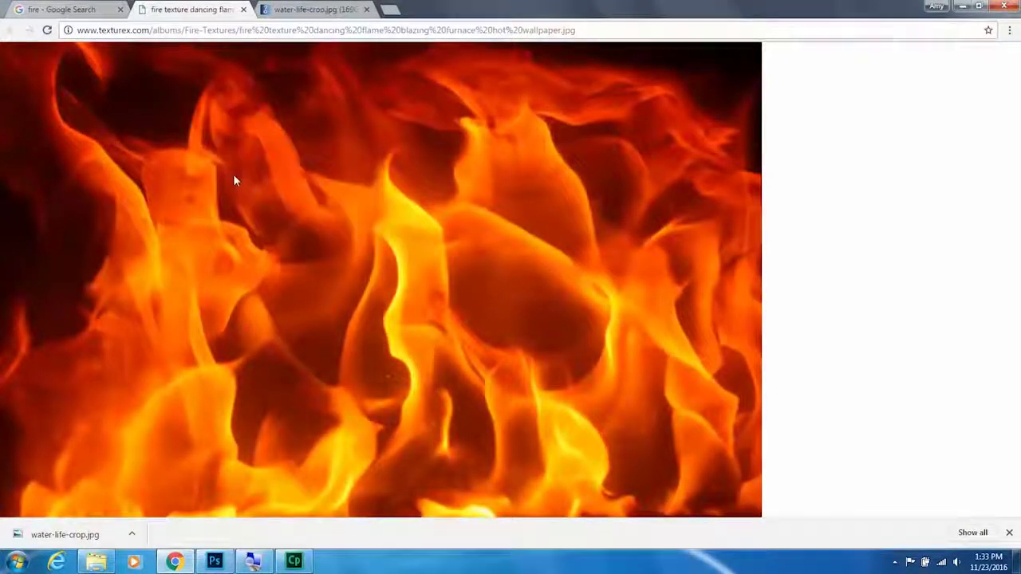
{"action": "left_click", "coordinate": [67, 89]}
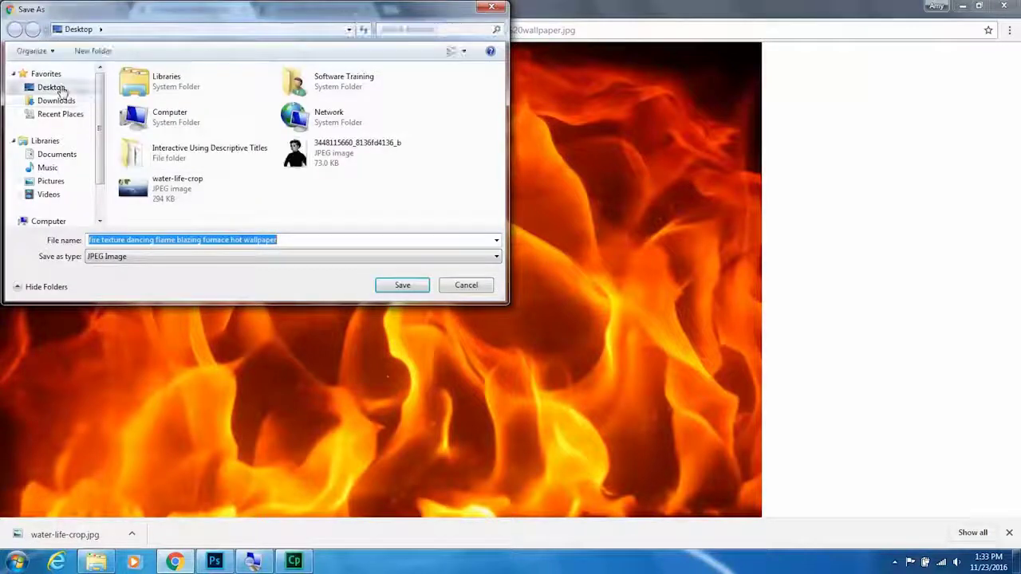
{"action": "left_click", "coordinate": [402, 284]}
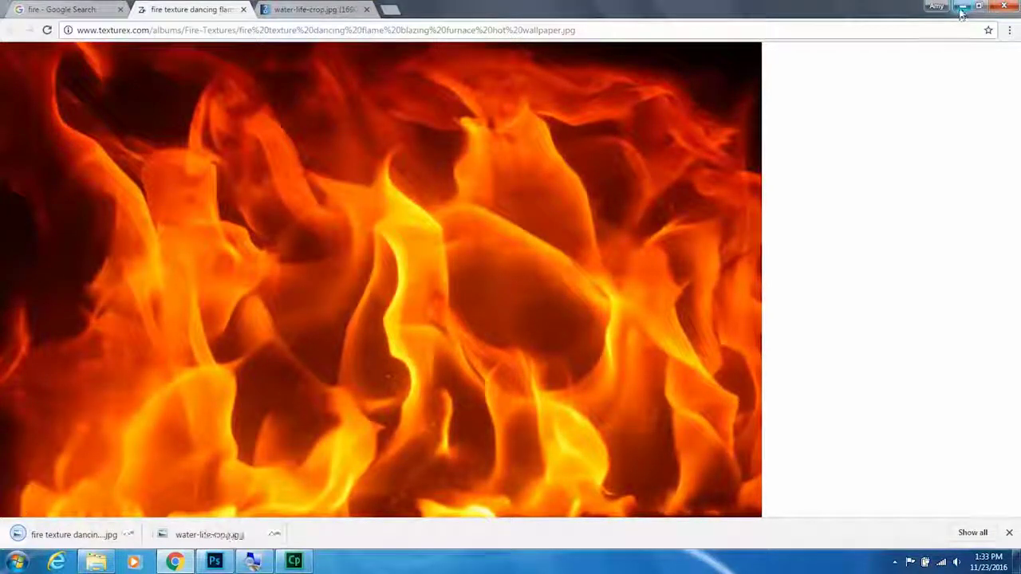
Step: Show the downloaded water-life-crop.jpg in its Desktop folder and open it in Photoshop
{"action": "left_click", "coordinate": [276, 533]}
{"action": "left_click", "coordinate": [310, 492]}
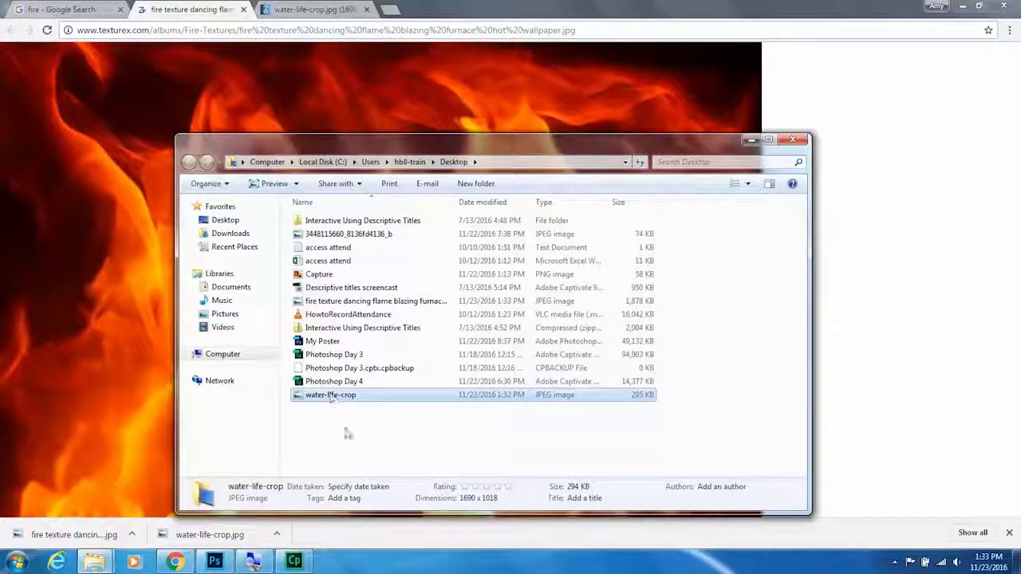
{"action": "left_click", "coordinate": [222, 563]}
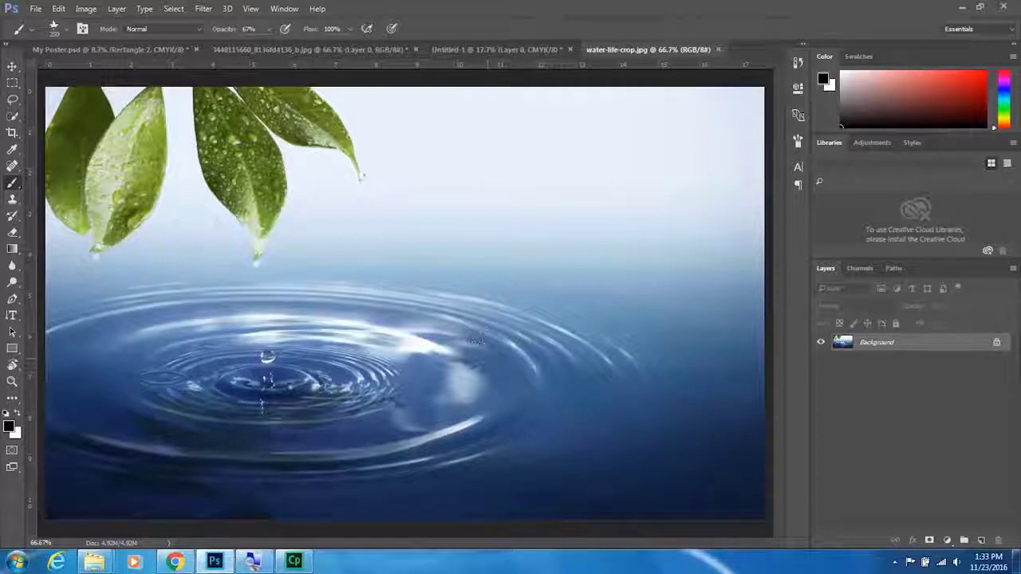
Step: Turn the water image's background into a regular layer and scale it to about 84% toward the canvas's lower-right corner
{"action": "key", "text": "ctrl+t"}
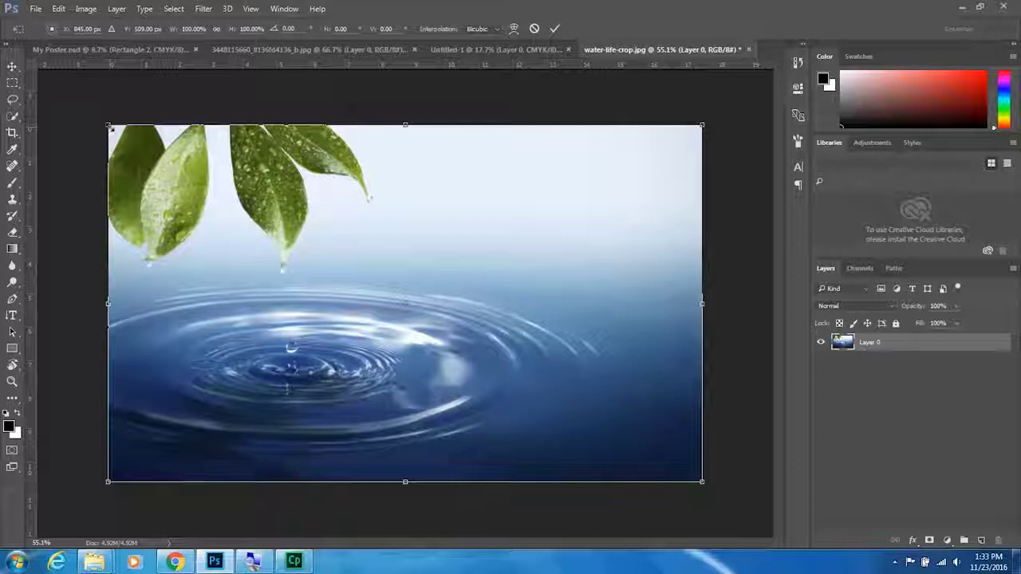
{"action": "left_click_drag", "start_coordinate": [109, 126], "coordinate": [161, 258]}
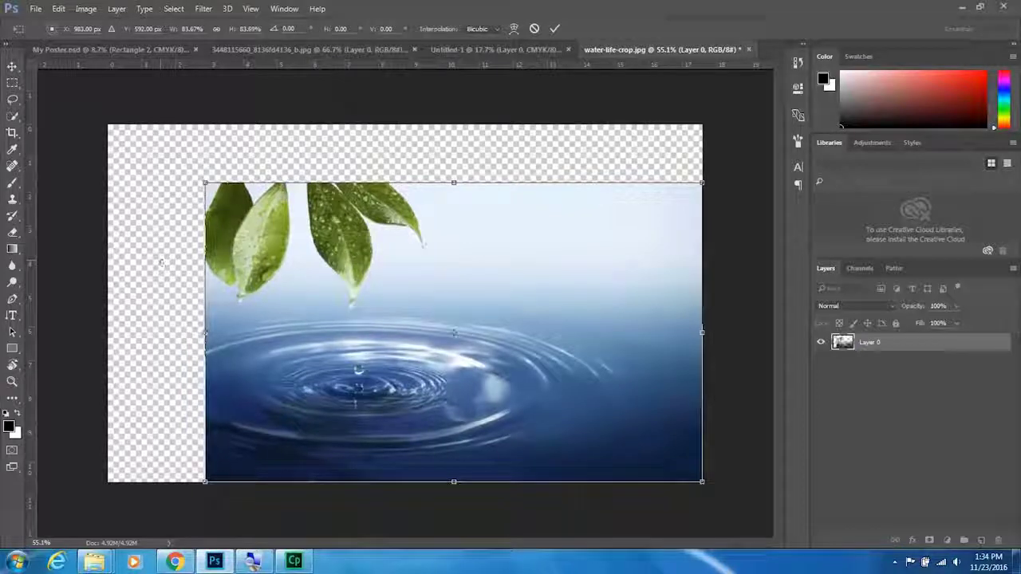
{"action": "key", "text": "Return"}
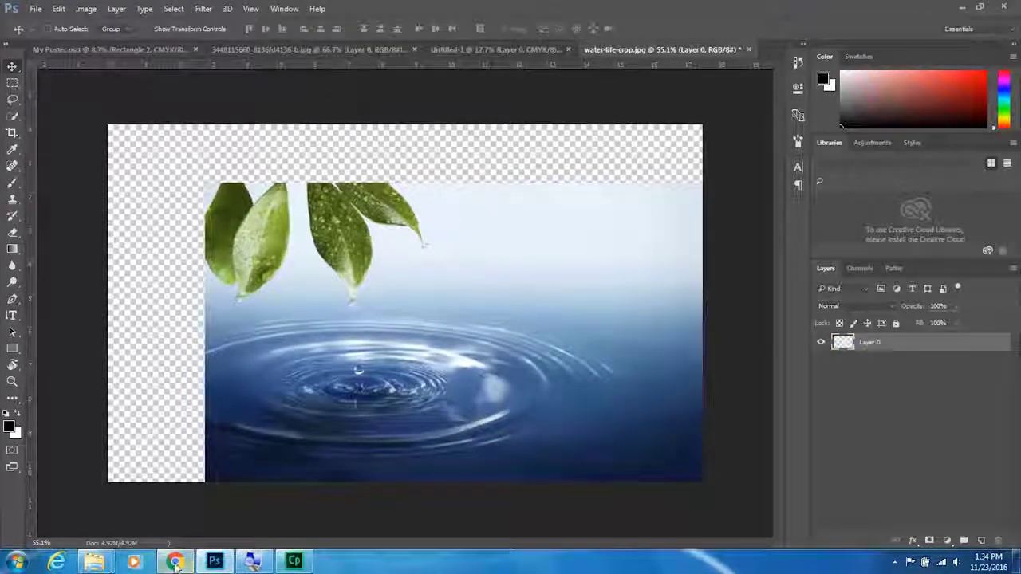
Step: Place the fire texture image from the Desktop folder into the water-life-crop.jpg document as a new layer
{"action": "key", "text": "alt+Tab"}
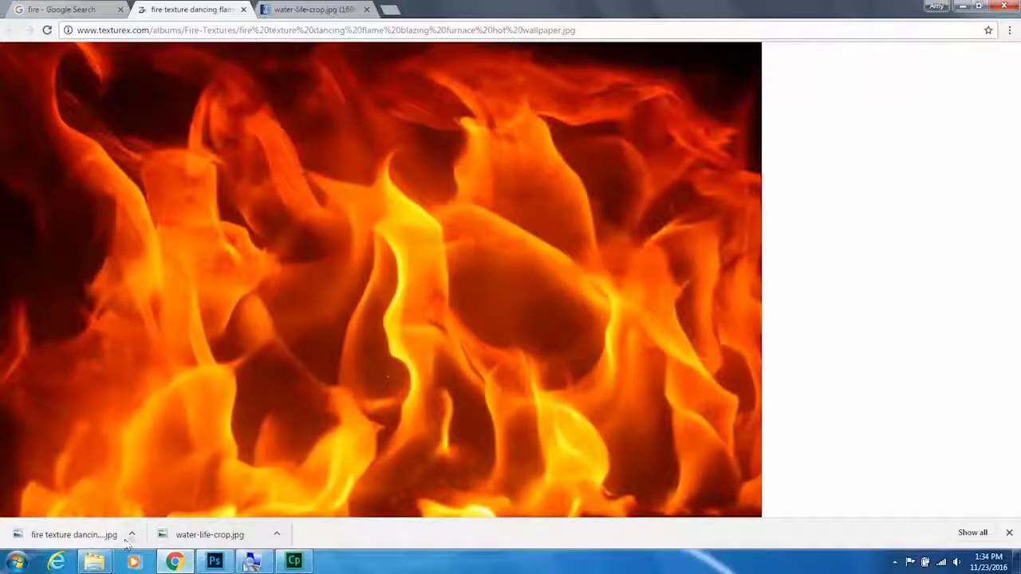
{"action": "mouse_move", "coordinate": [94, 563]}
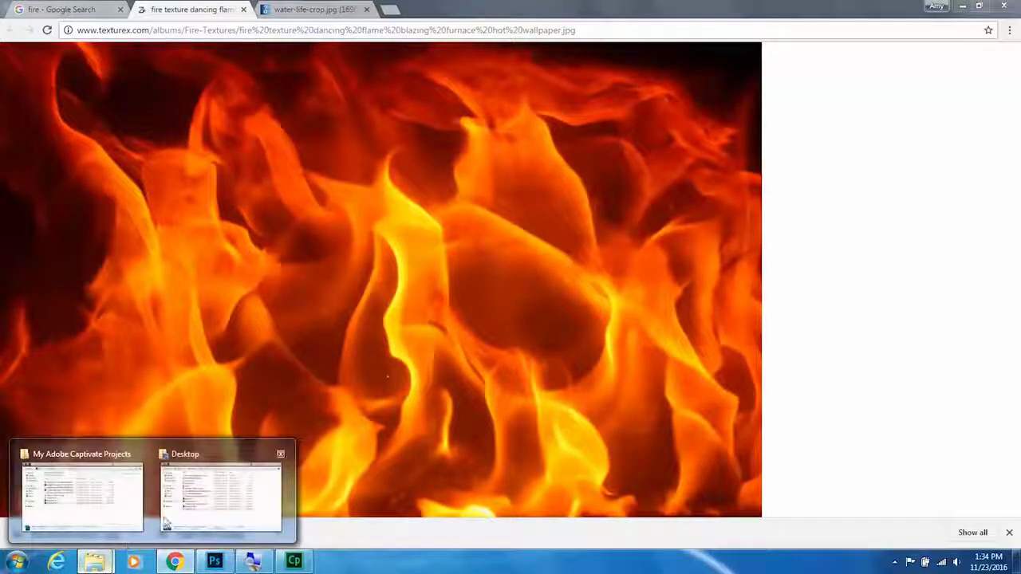
{"action": "left_click", "coordinate": [171, 510]}
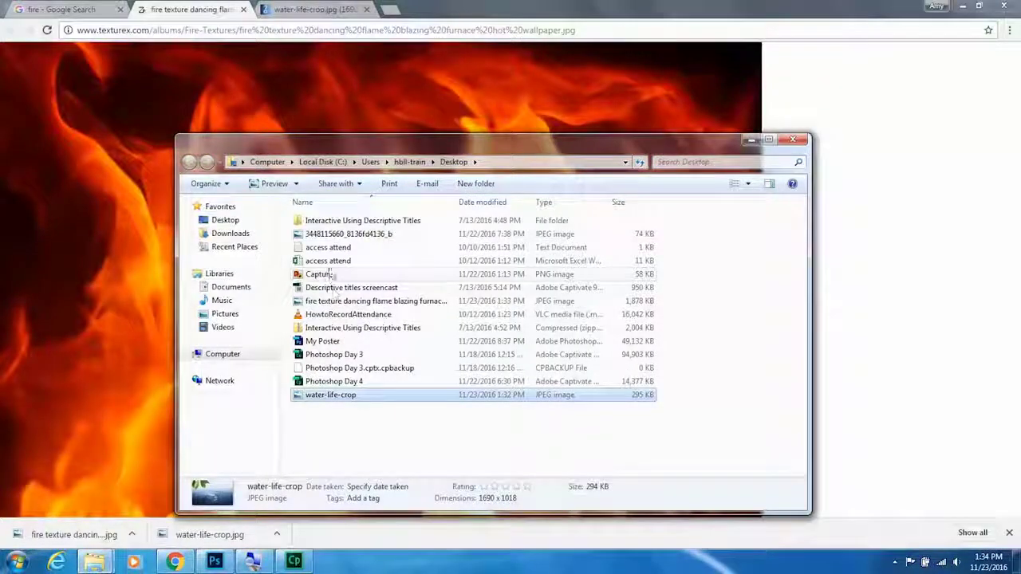
{"action": "left_click_drag", "start_coordinate": [335, 300], "coordinate": [405, 231]}
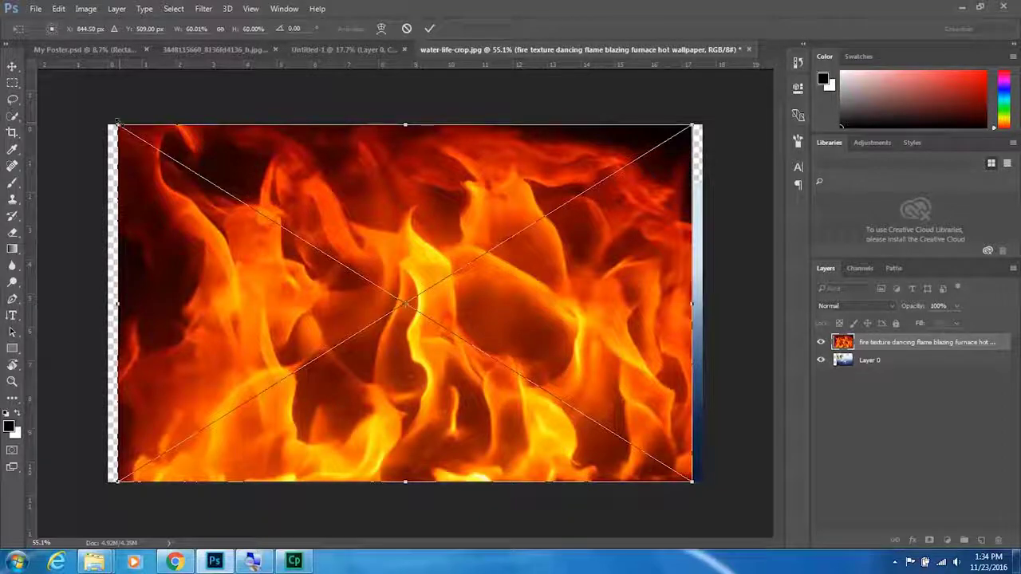
Step: Resize and move the placed fire image so it spans the full width of the canvas's upper half
{"action": "left_click_drag", "start_coordinate": [117, 125], "coordinate": [222, 190]}
{"action": "left_click_drag", "start_coordinate": [339, 330], "coordinate": [321, 151]}
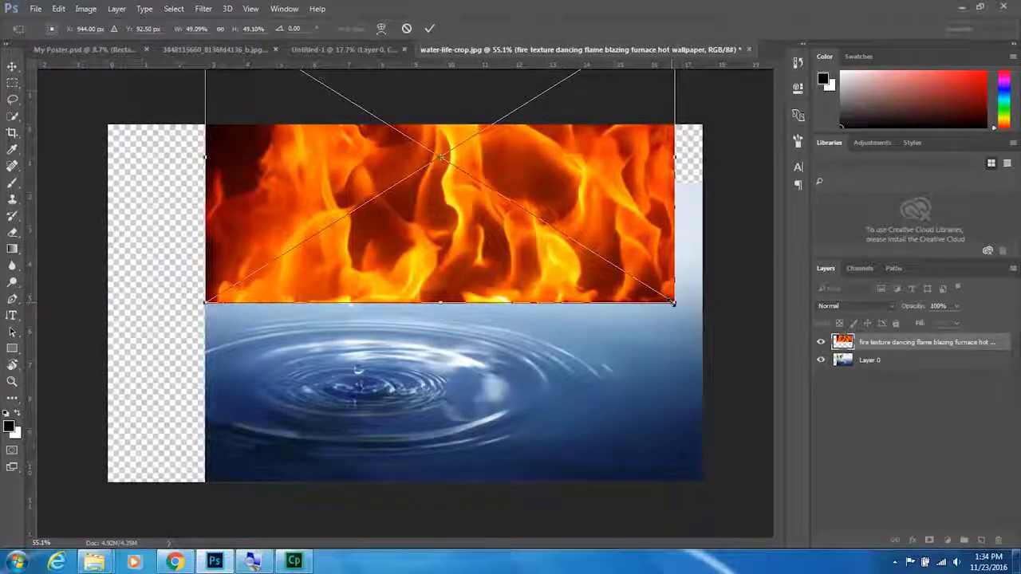
{"action": "key", "text": "Escape"}
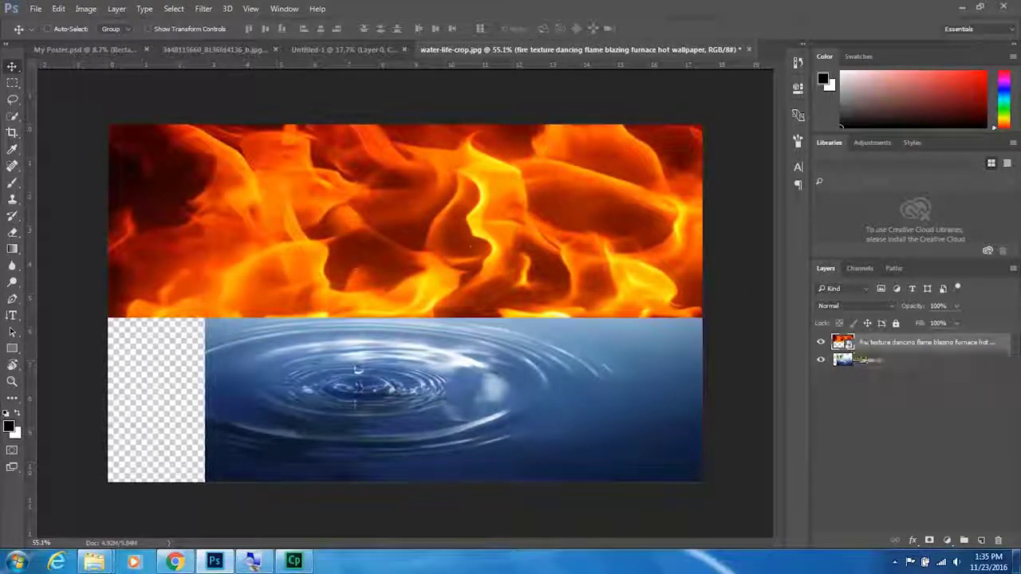
Step: Add the horizontal text FIRE in American Captain and move it to the middle of the fire image
{"action": "left_click", "coordinate": [12, 317]}
{"action": "right_click", "coordinate": [14, 317]}
{"action": "left_click", "coordinate": [43, 317]}
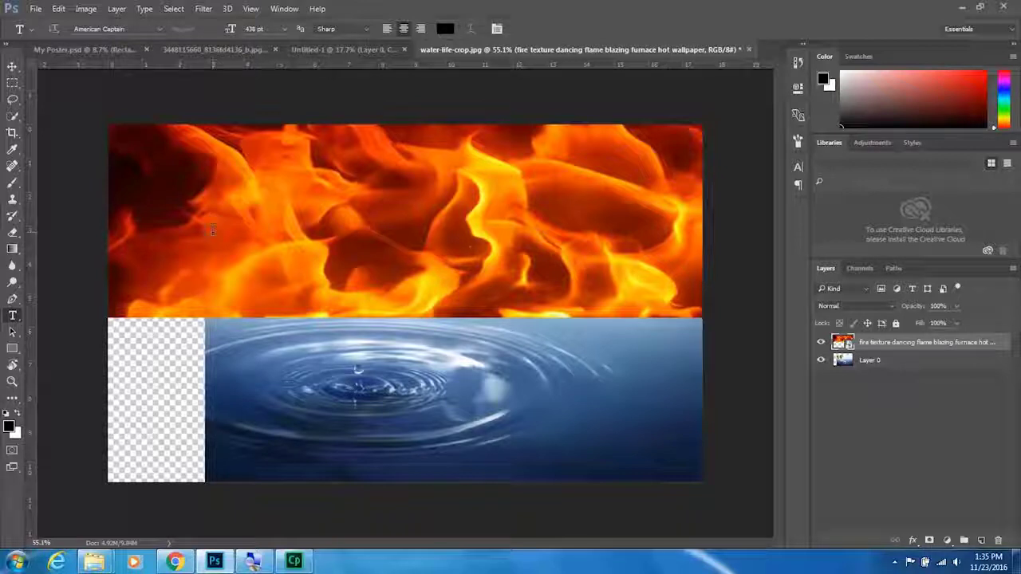
{"action": "left_click", "coordinate": [213, 230]}
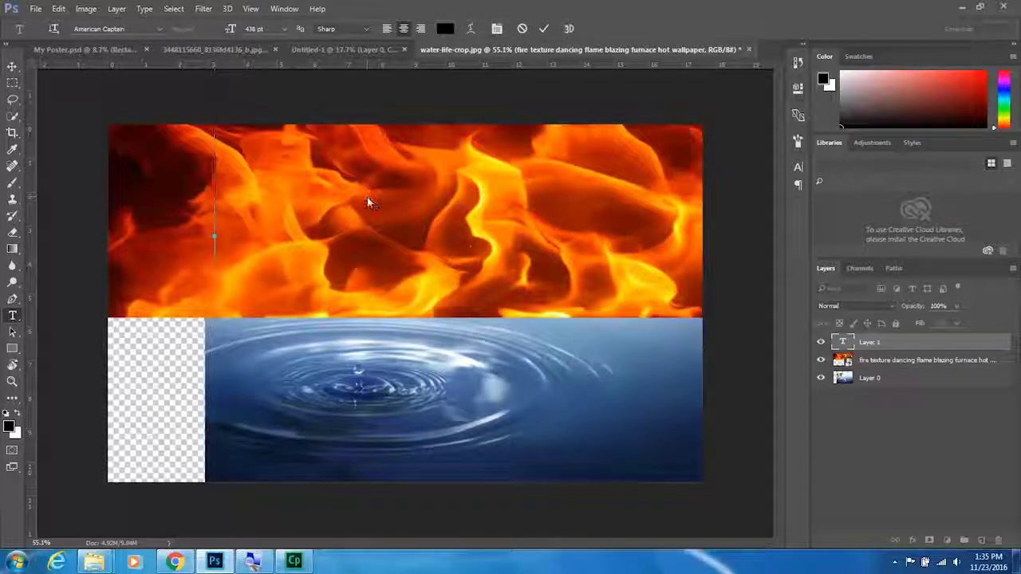
{"action": "type", "text": "FIRE"}
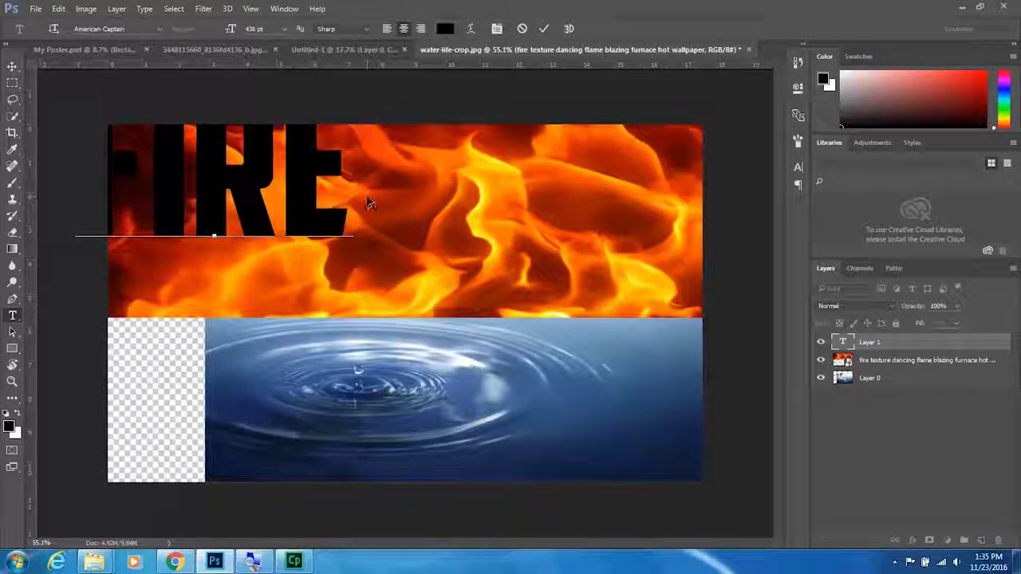
{"action": "left_click_drag", "start_coordinate": [475, 291], "coordinate": [618, 351]}
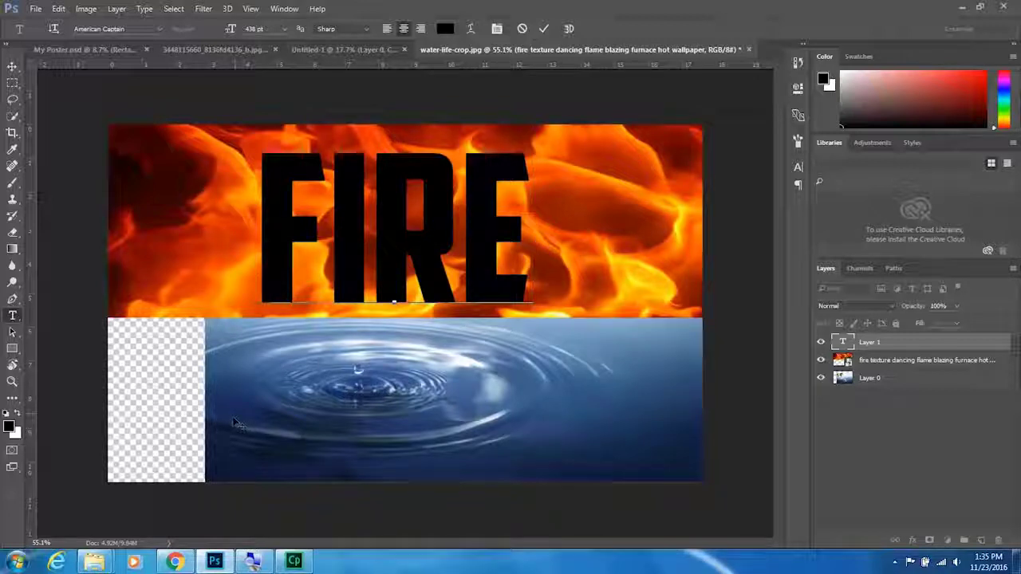
{"action": "right_click", "coordinate": [13, 322]}
{"action": "left_click", "coordinate": [12, 68]}
{"action": "left_click", "coordinate": [12, 68]}
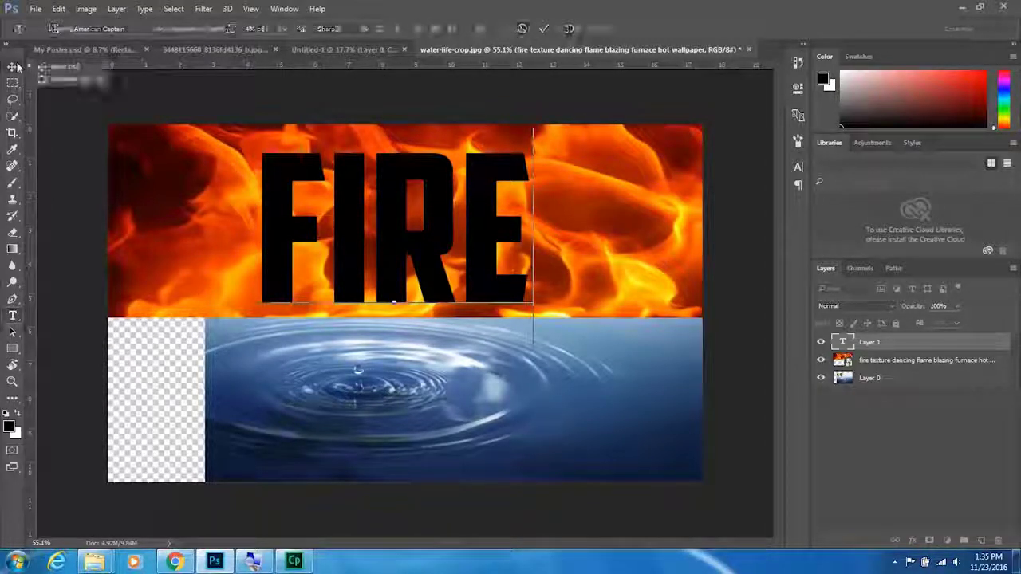
Step: Add a separate text layer reading WATER over the water image and set its font to Impact
{"action": "key", "text": "t"}
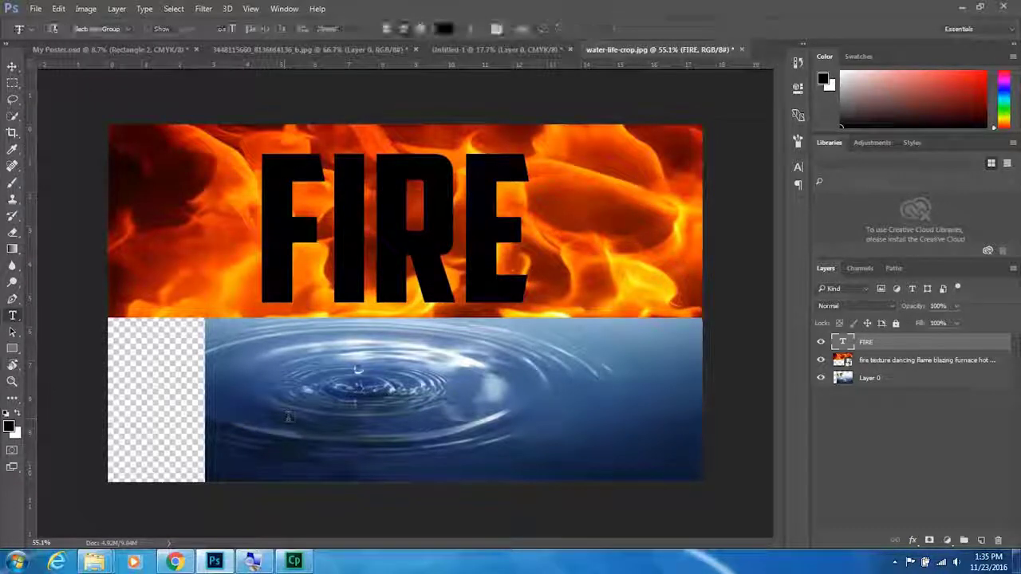
{"action": "left_click", "coordinate": [288, 419]}
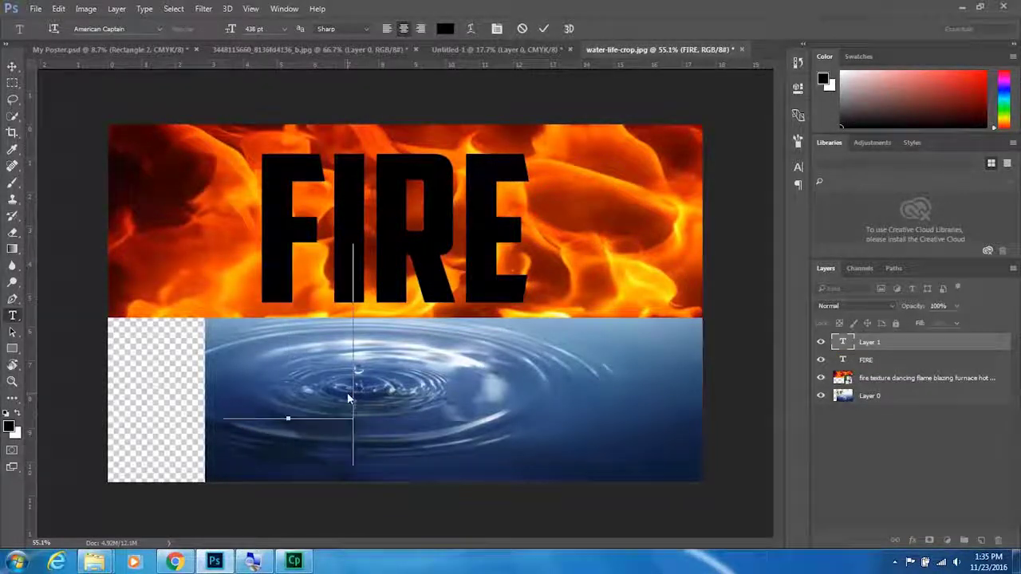
{"action": "type", "text": "WATER"}
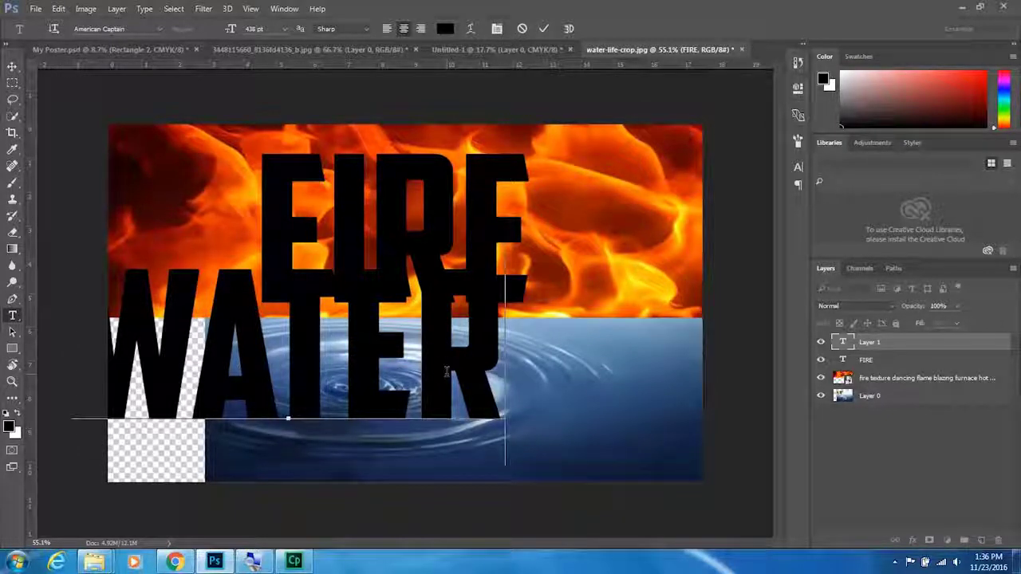
{"action": "key", "text": "ctrl+a"}
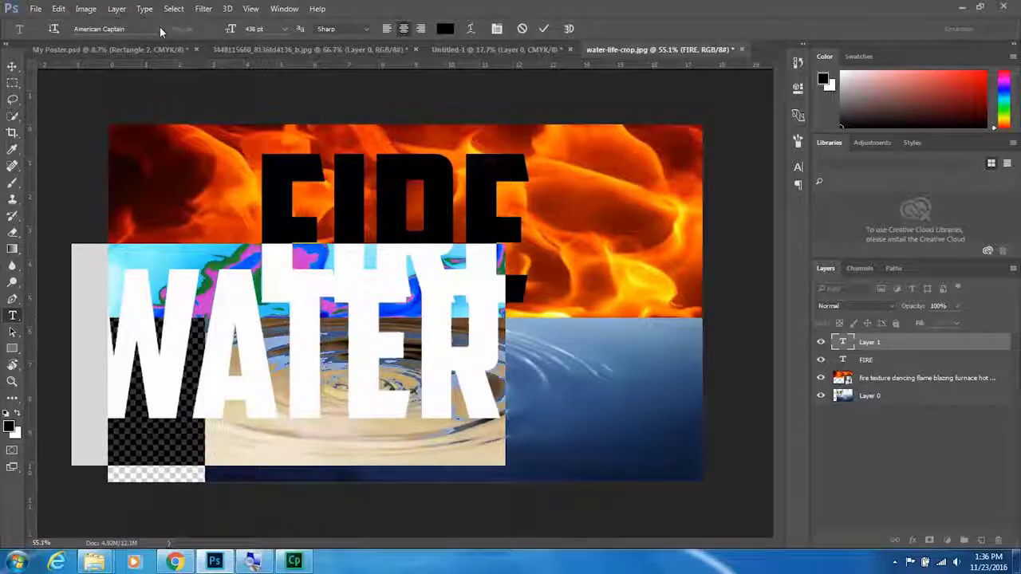
{"action": "left_click", "coordinate": [161, 29]}
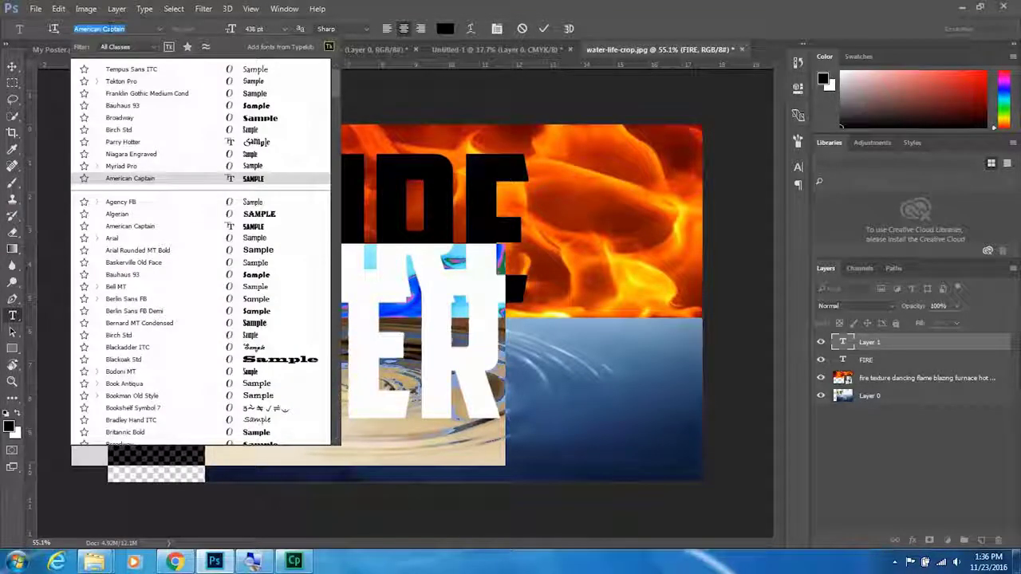
{"action": "type", "text": "Impact"}
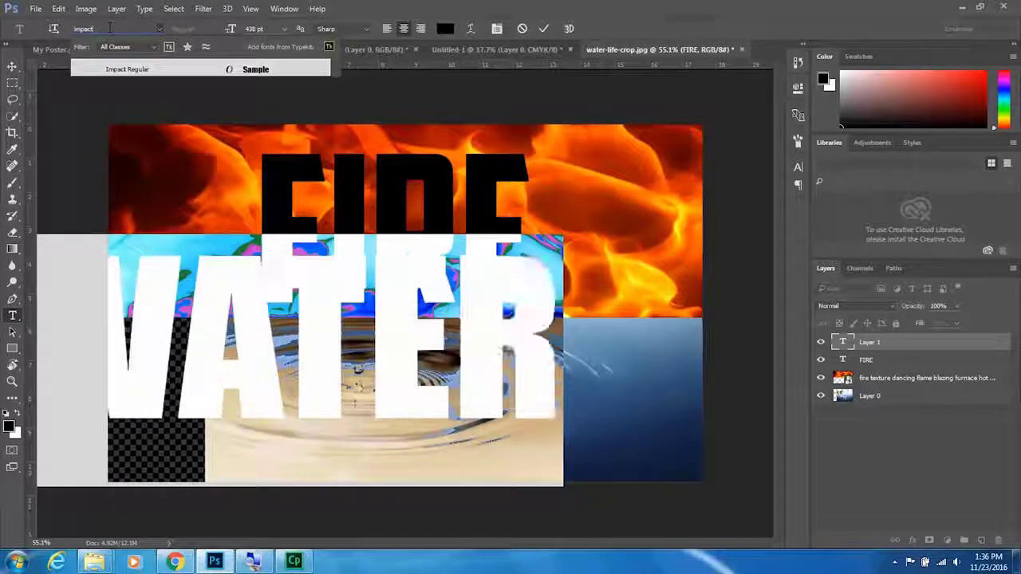
{"action": "left_click", "coordinate": [127, 70]}
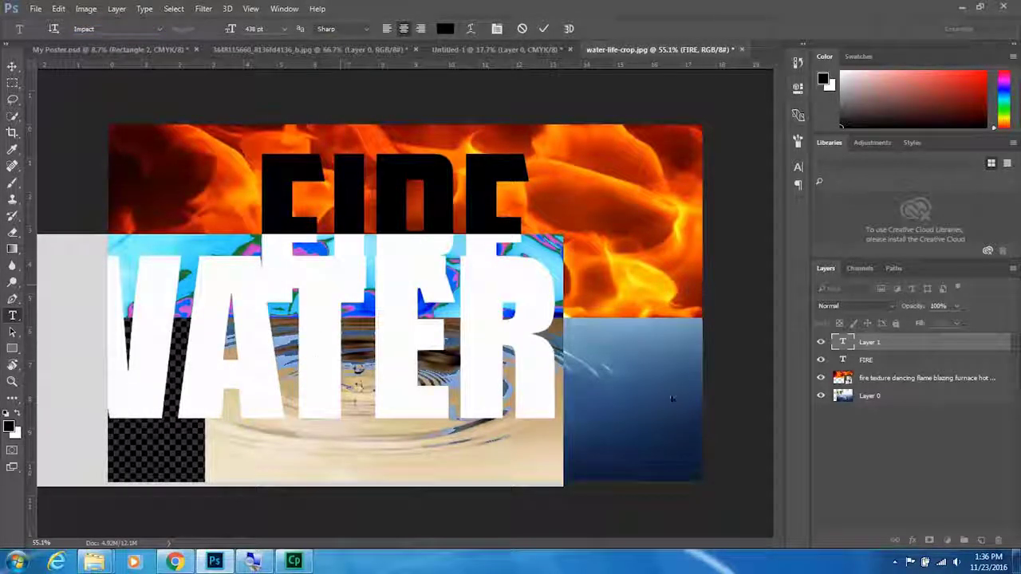
Step: Reduce the WATER text to 371 pt and position it over the water image below FIRE
{"action": "left_click_drag", "start_coordinate": [636, 405], "coordinate": [749, 437]}
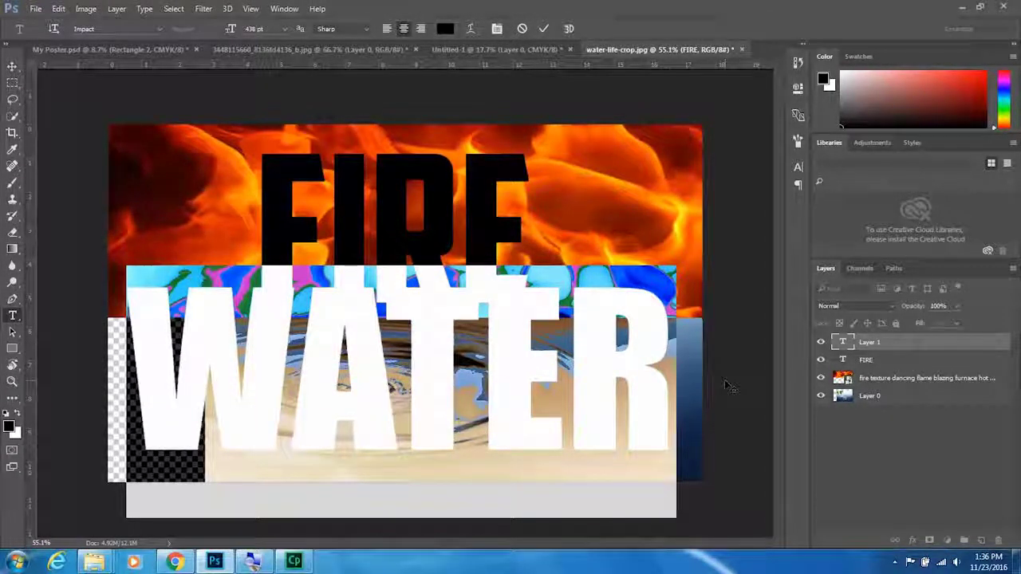
{"action": "left_click_drag", "start_coordinate": [727, 387], "coordinate": [755, 413]}
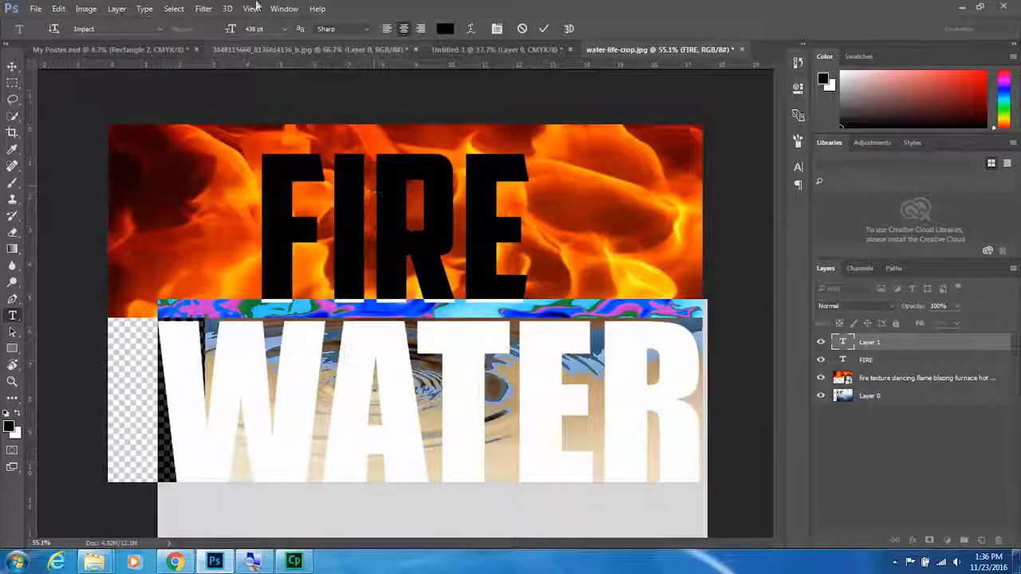
{"action": "left_click_drag", "start_coordinate": [231, 29], "coordinate": [190, 30]}
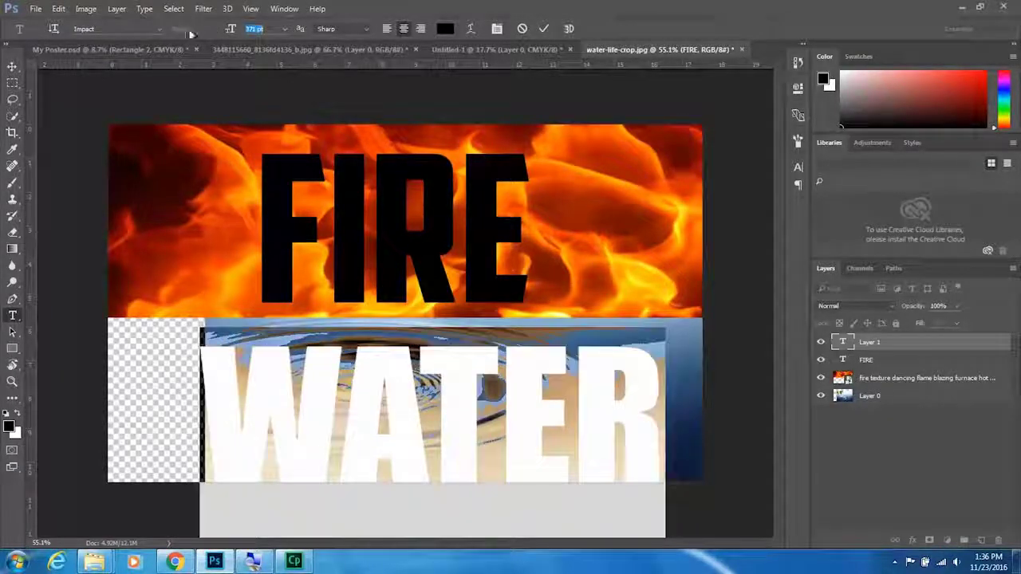
{"action": "left_click_drag", "start_coordinate": [708, 461], "coordinate": [724, 432]}
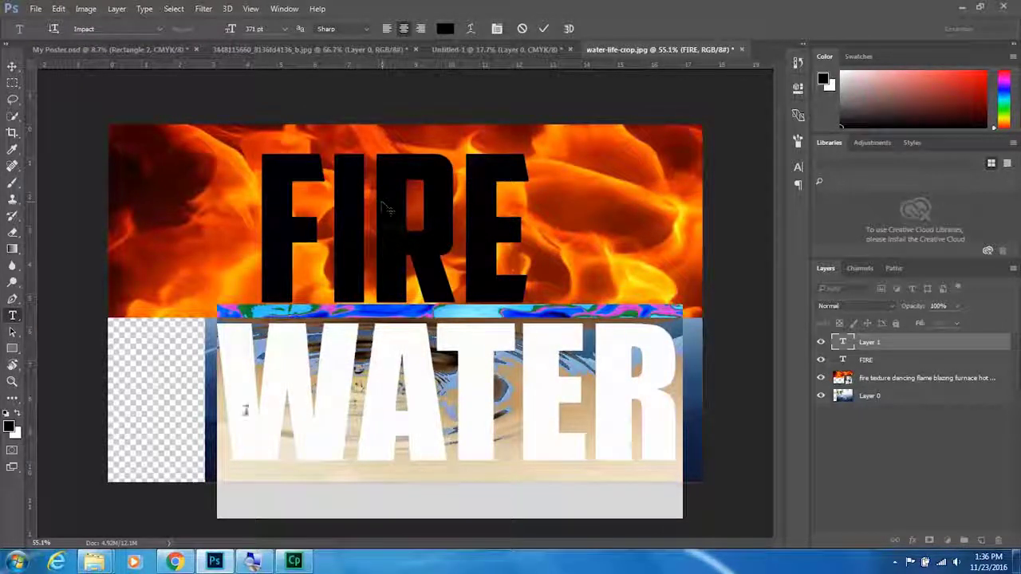
{"action": "left_click", "coordinate": [344, 398]}
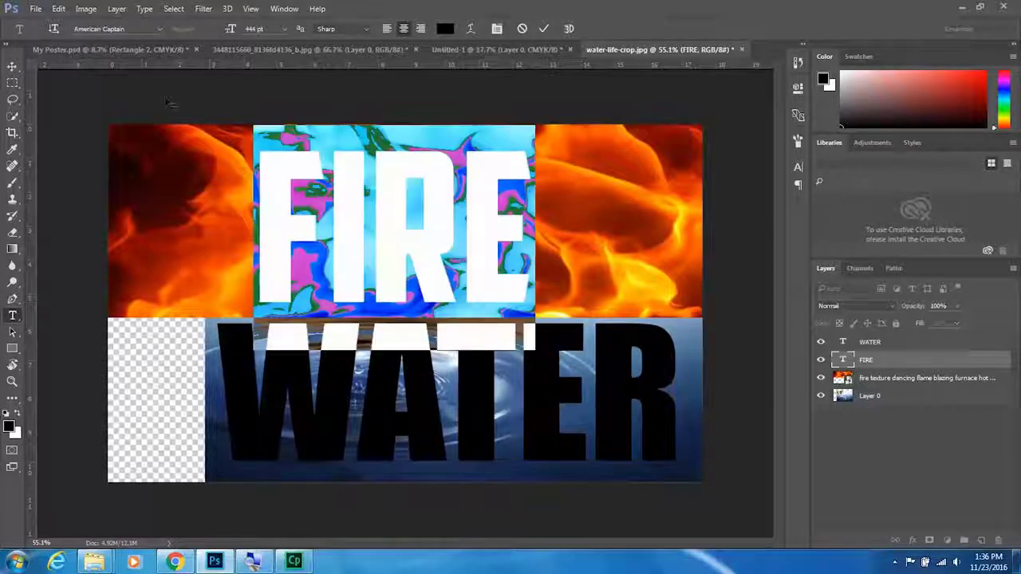
Step: Enlarge the FIRE text to 473 pt, commit the edit, and dismiss the HP System Information window
{"action": "left_click_drag", "start_coordinate": [233, 29], "coordinate": [308, 8]}
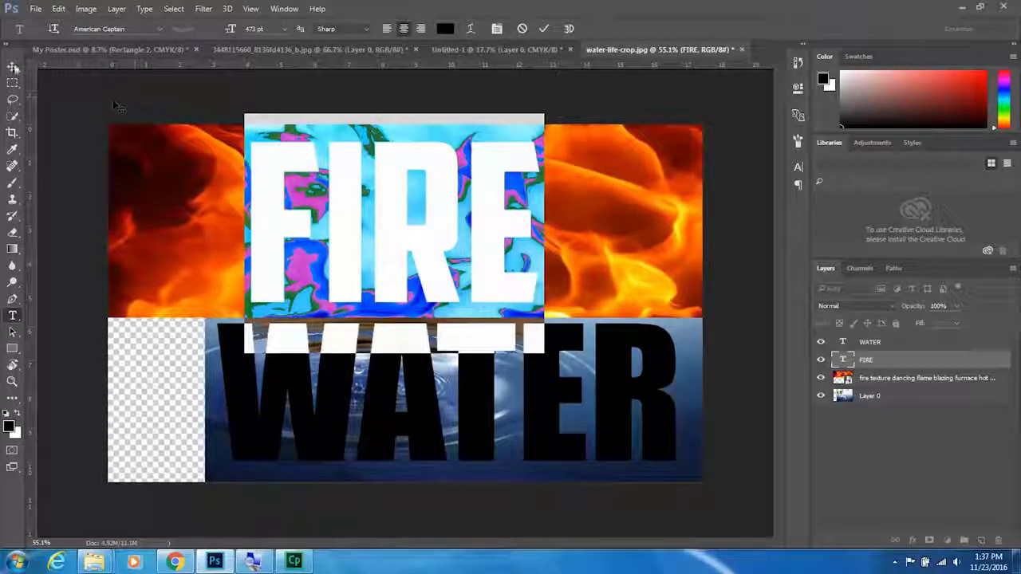
{"action": "left_click", "coordinate": [12, 66]}
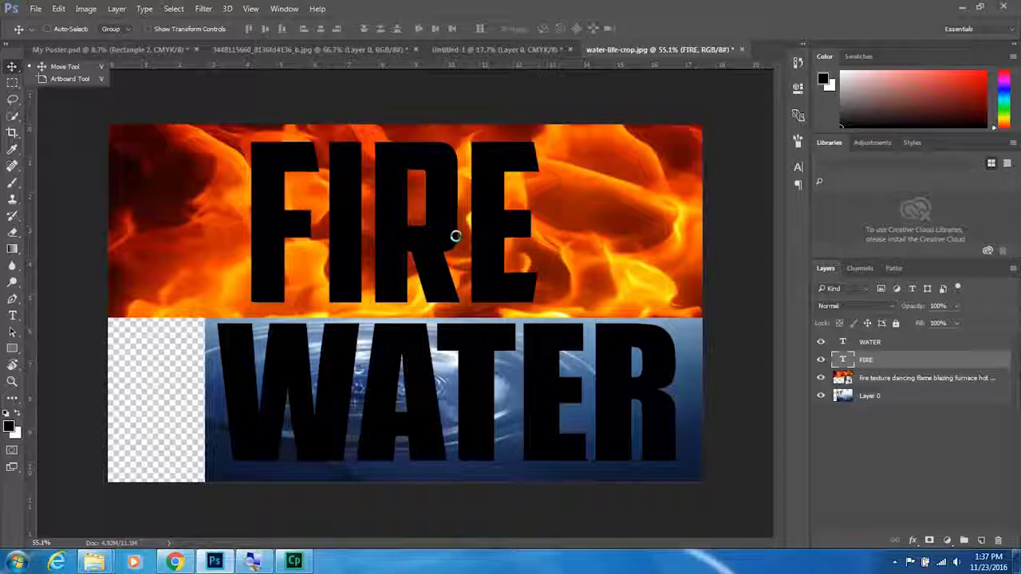
{"action": "key", "text": "Escape"}
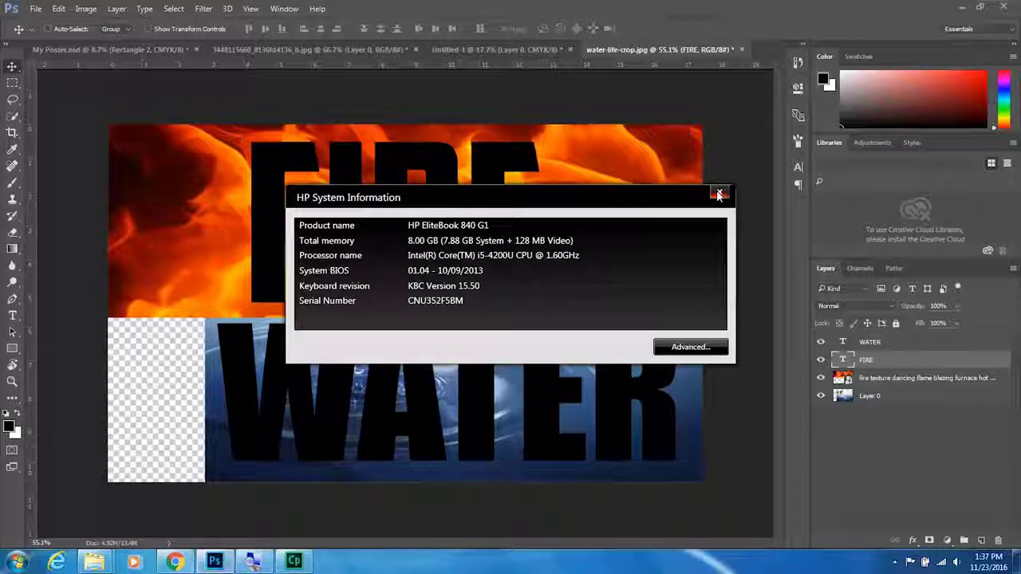
{"action": "left_click", "coordinate": [719, 195]}
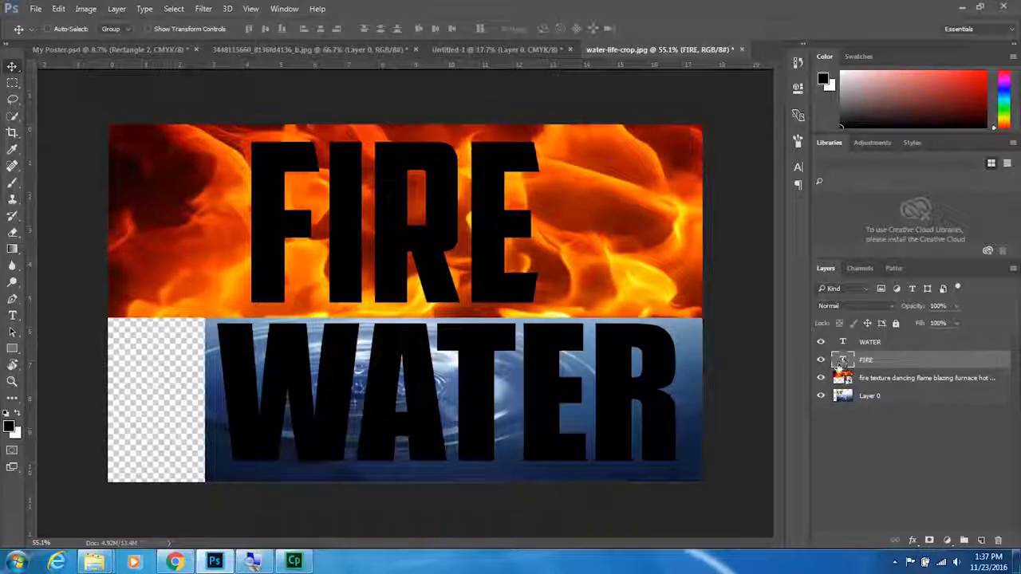
Step: Move the FIRE and WATER text layers directly beneath their matching images, and clip the fire image to the FIRE text
{"action": "left_click_drag", "start_coordinate": [869, 356], "coordinate": [885, 385]}
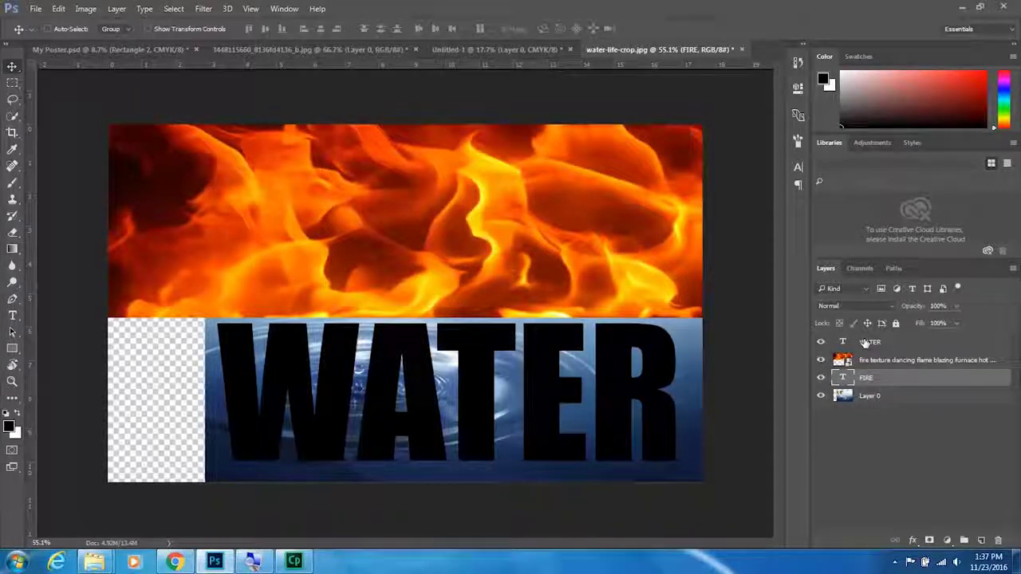
{"action": "left_click_drag", "start_coordinate": [869, 342], "coordinate": [881, 405]}
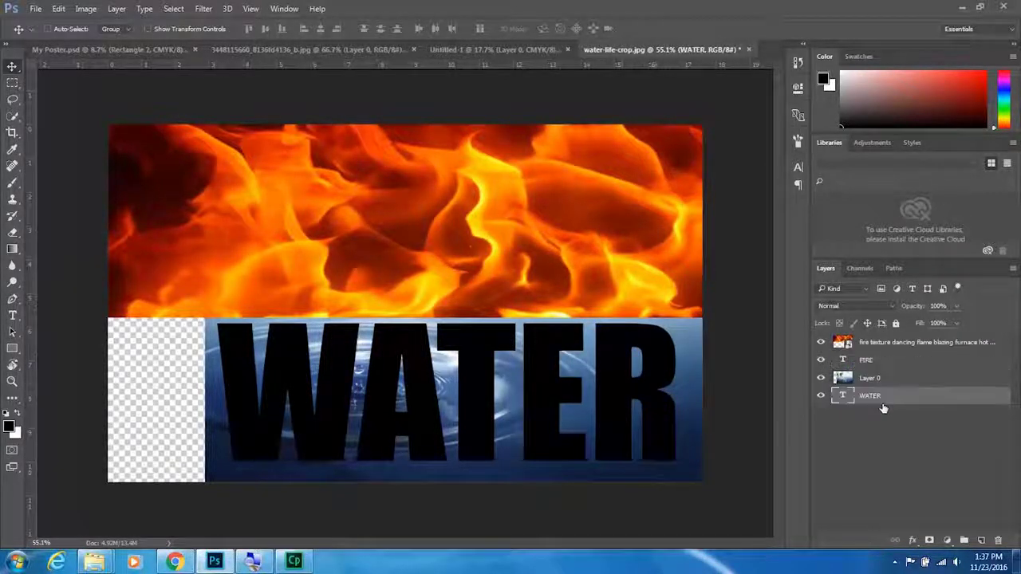
{"action": "left_click", "coordinate": [876, 347]}
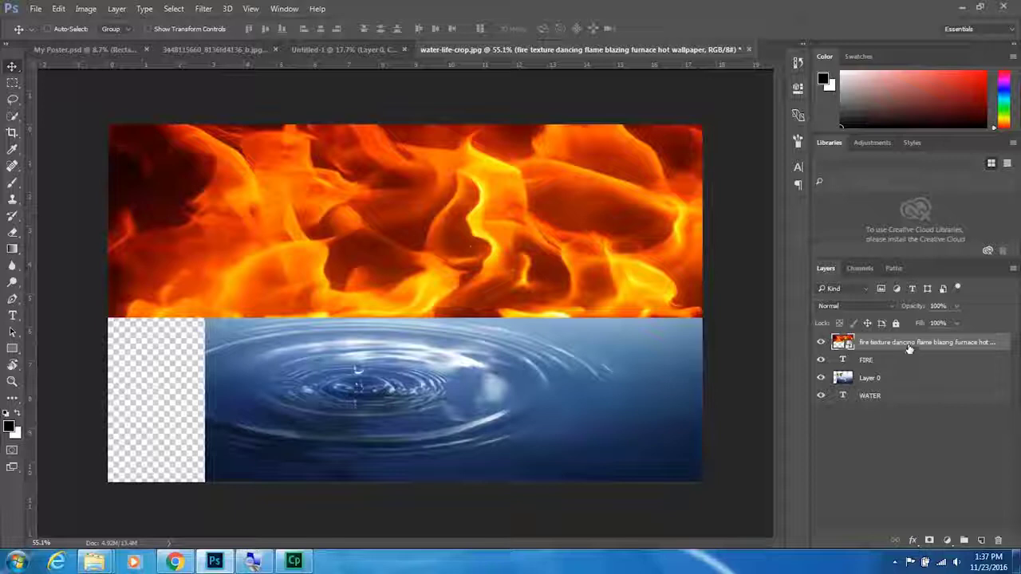
{"action": "left_click", "coordinate": [114, 9]}
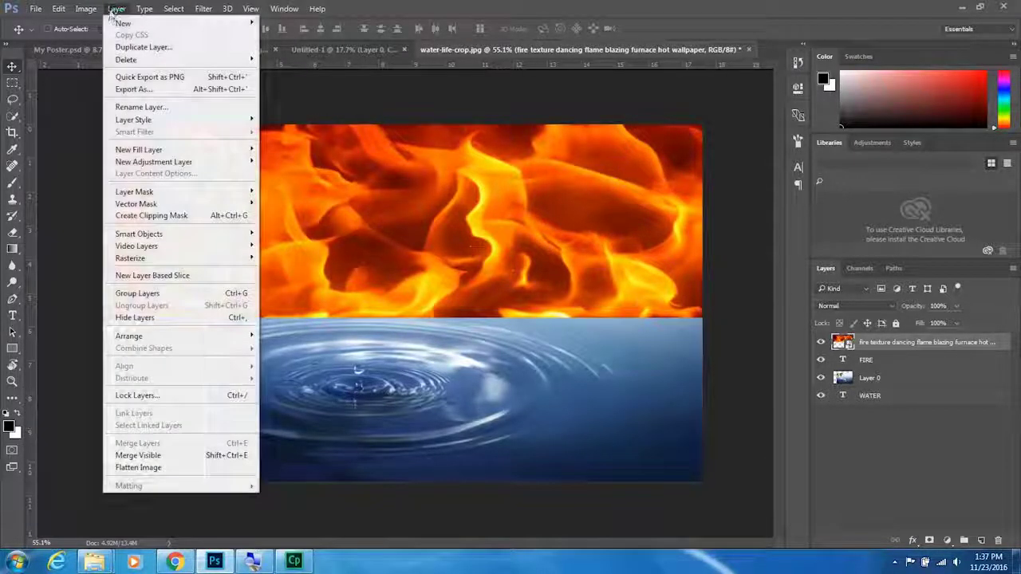
{"action": "left_click", "coordinate": [127, 217]}
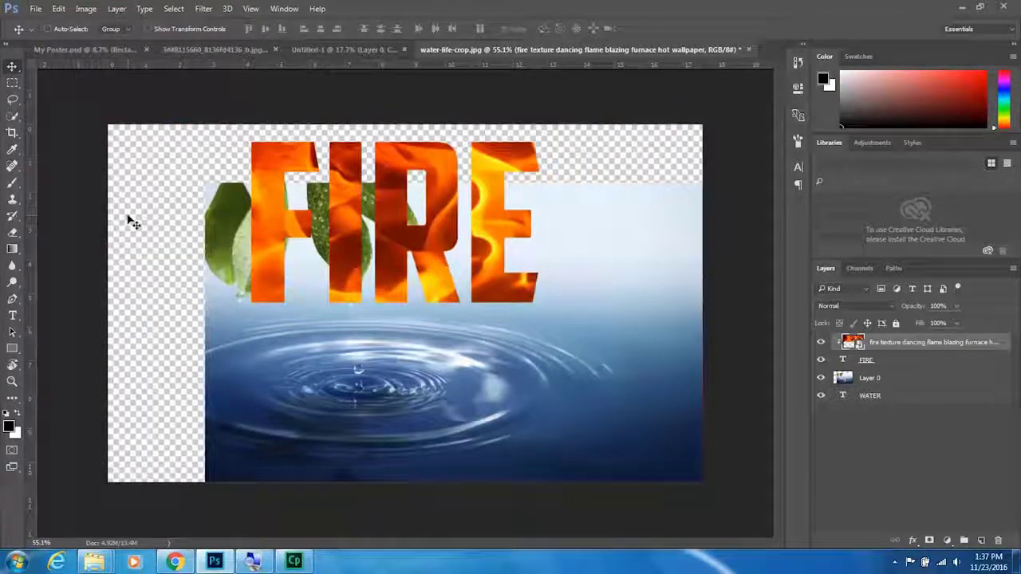
Step: Create a clipping mask from the water image on Layer 0 so it fills the WATER text
{"action": "left_click", "coordinate": [877, 380]}
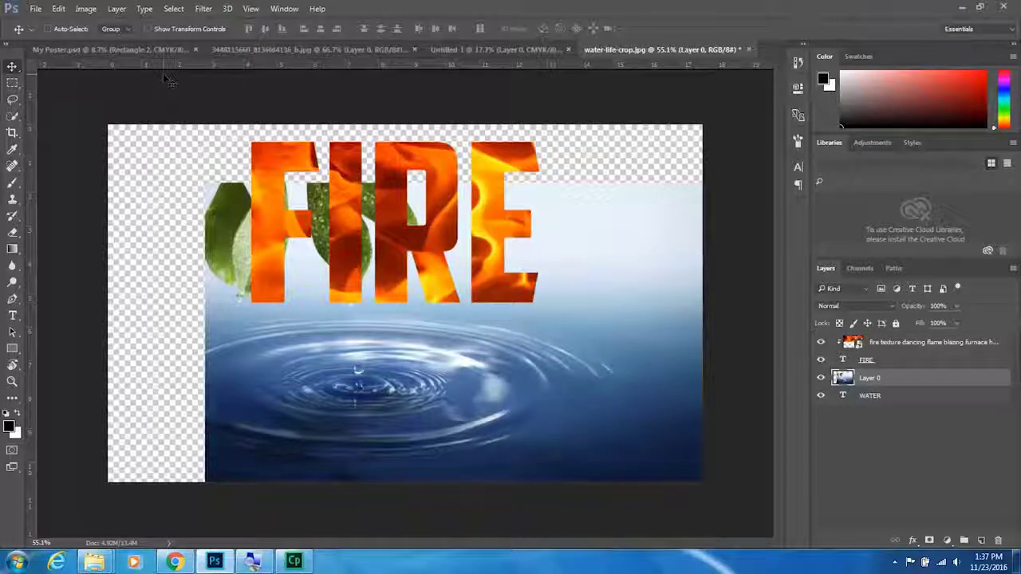
{"action": "left_click", "coordinate": [83, 8]}
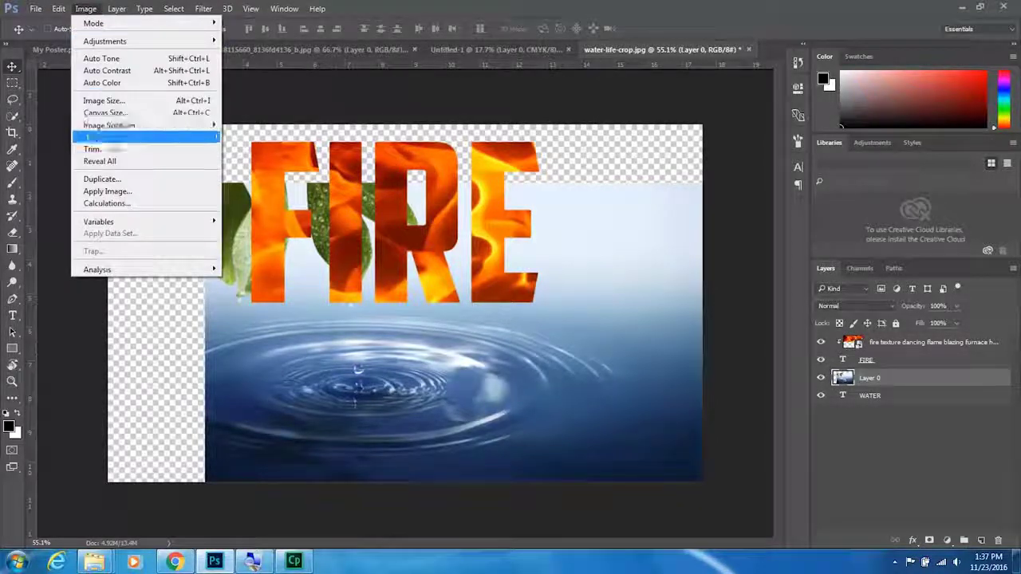
{"action": "key", "text": "Escape"}
{"action": "left_click", "coordinate": [117, 9]}
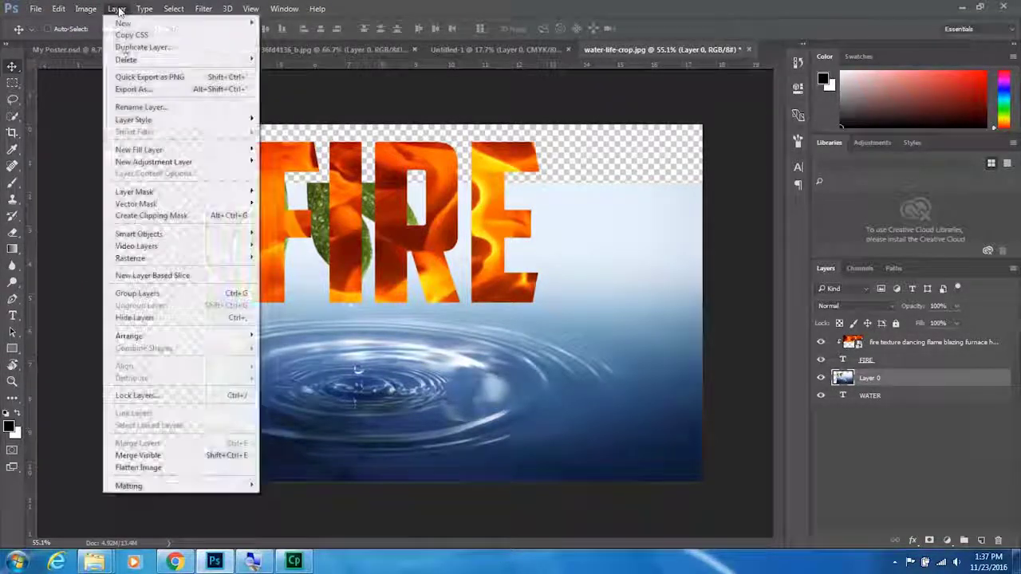
{"action": "left_click", "coordinate": [118, 218]}
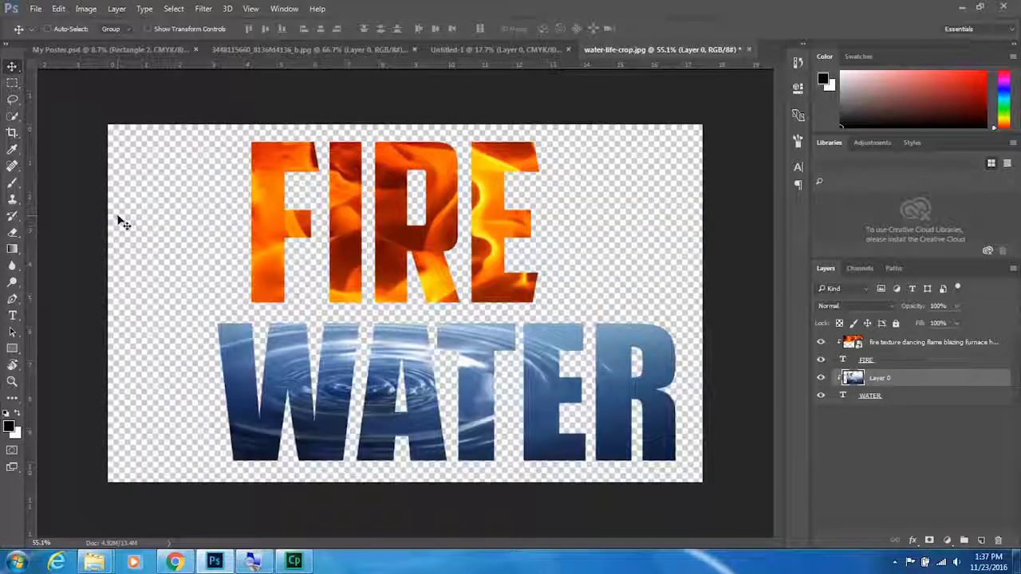